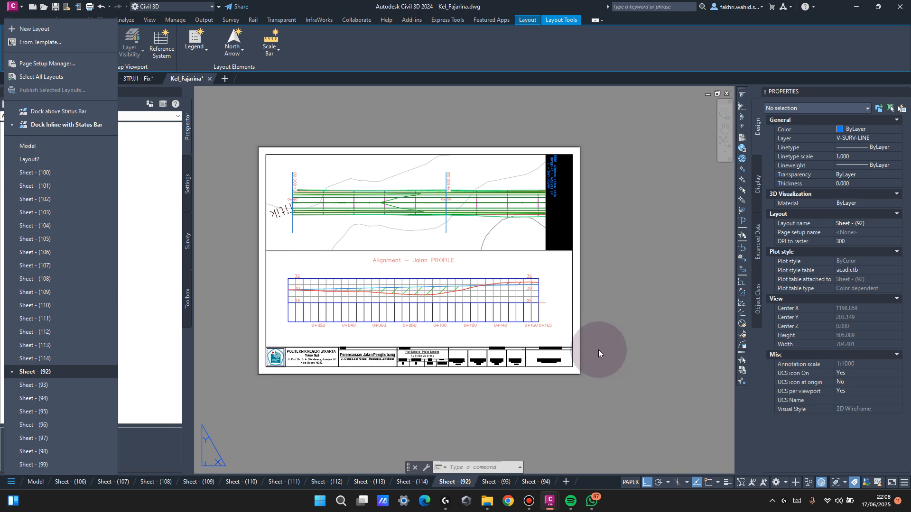
# Make Sheet - (100) the current layout.
pyautogui.press('Escape')
pyautogui.scroll(3, 379, 354)
pyautogui.scroll(-3, 290, 325)
pyautogui.click(18, 484)
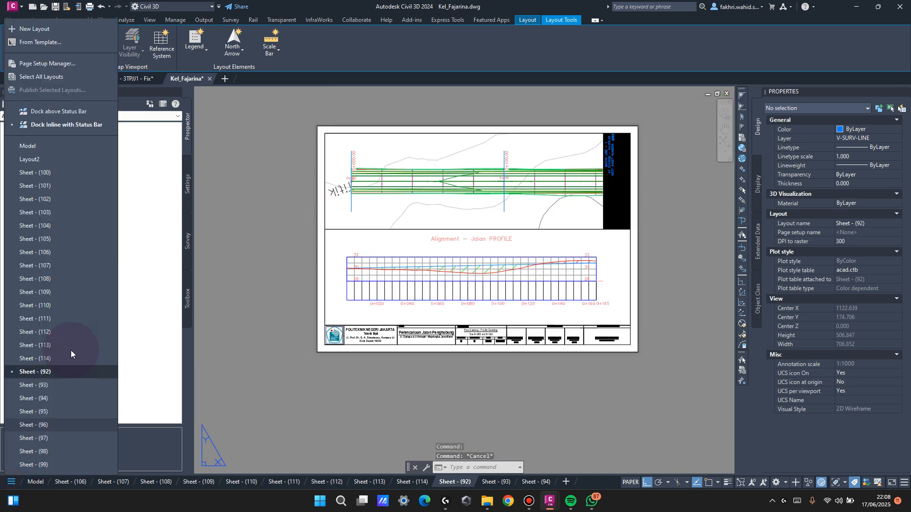
pyautogui.click(89, 171)
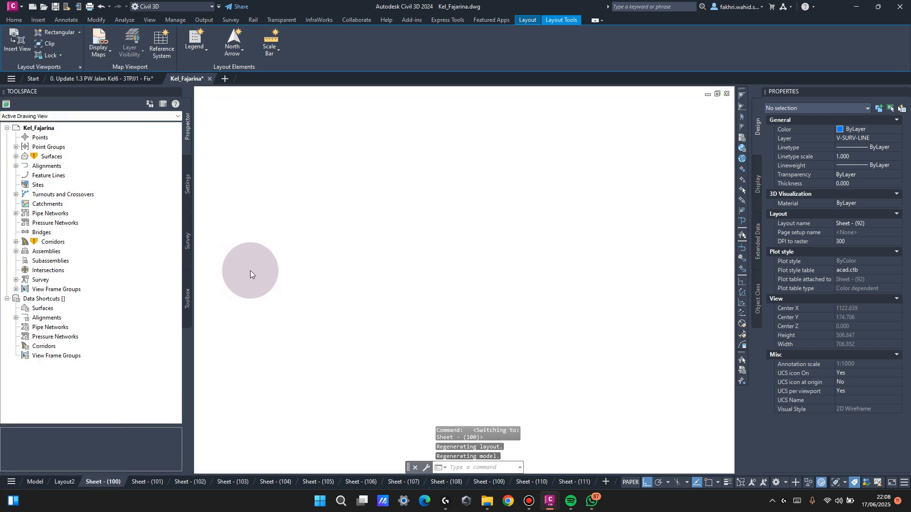
pyautogui.scroll(-5, 562, 235)
pyautogui.moveTo(562, 235); pyautogui.dragTo(487, 361, button='middle')
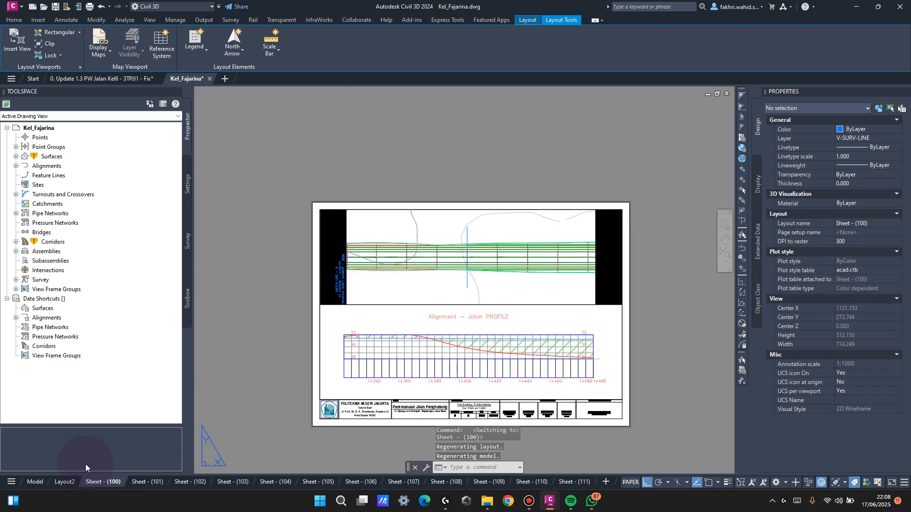
# Delete every sheet layout from Sheet - (100) through Sheet - (99) in the layout list.
pyautogui.click(10, 482)
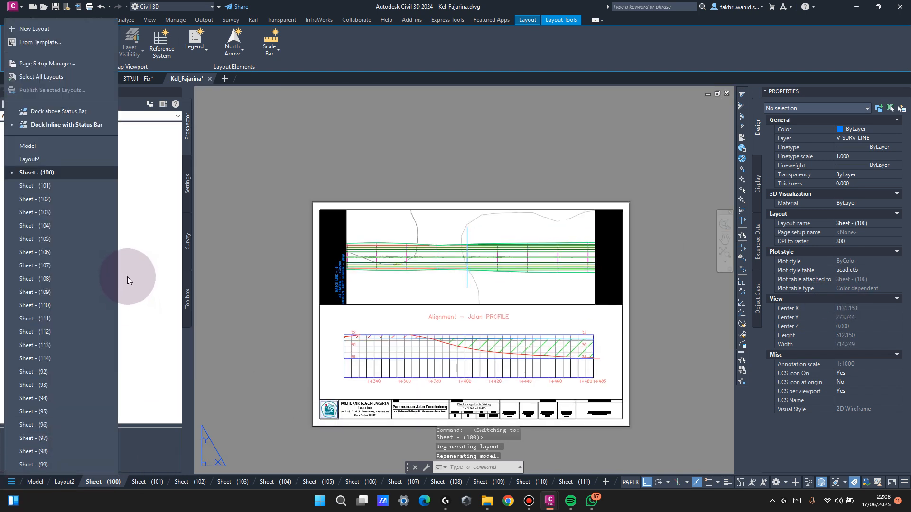
pyautogui.keyDown('shift'); pyautogui.click(65, 463); pyautogui.keyUp('shift')
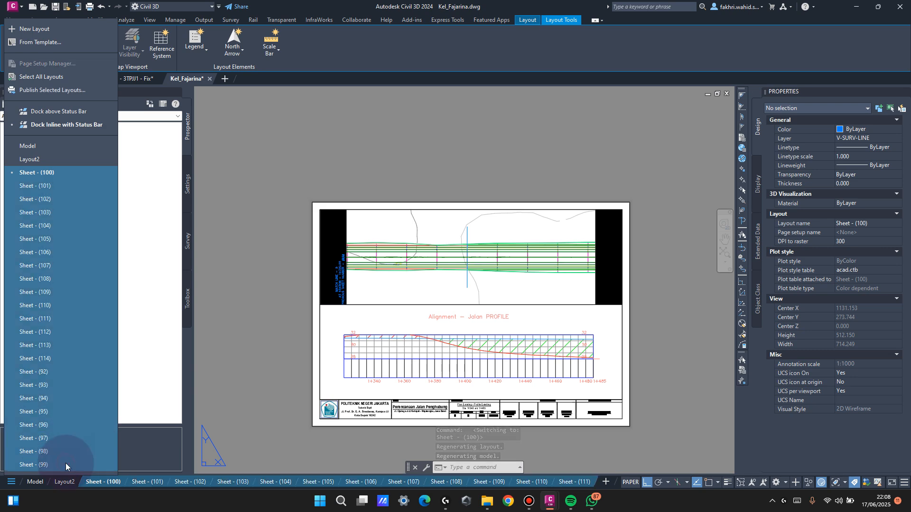
pyautogui.rightClick(41, 189)
pyautogui.click(76, 195)
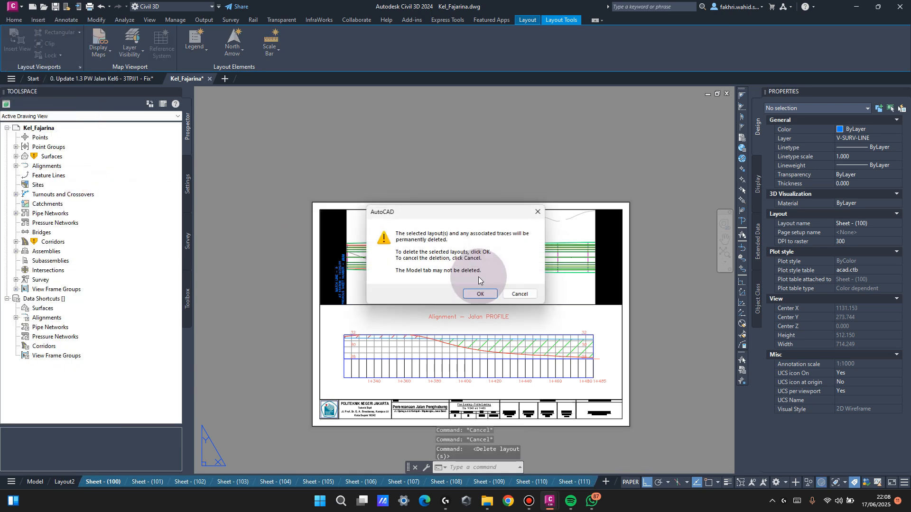
pyautogui.click(481, 298)
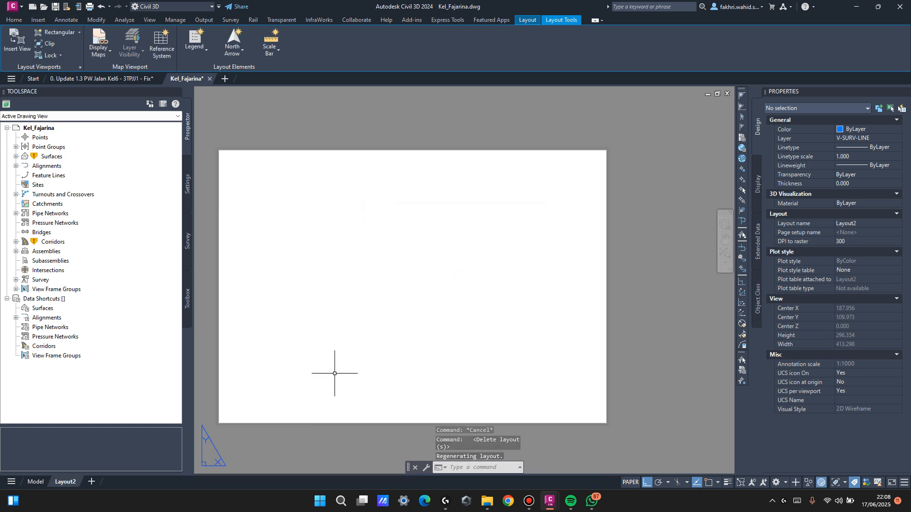
# Delete Layout2 from the drawing.
pyautogui.rightClick(35, 482)
pyautogui.click(104, 258)
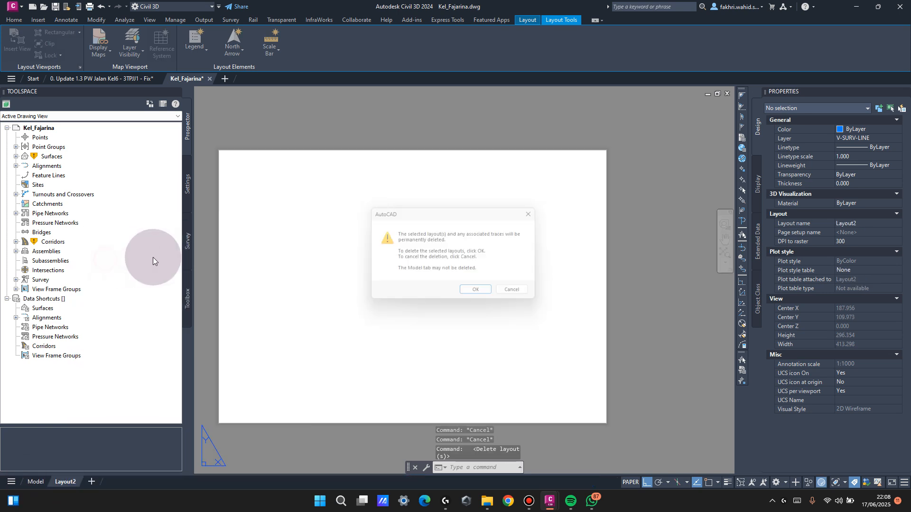
pyautogui.click(466, 295)
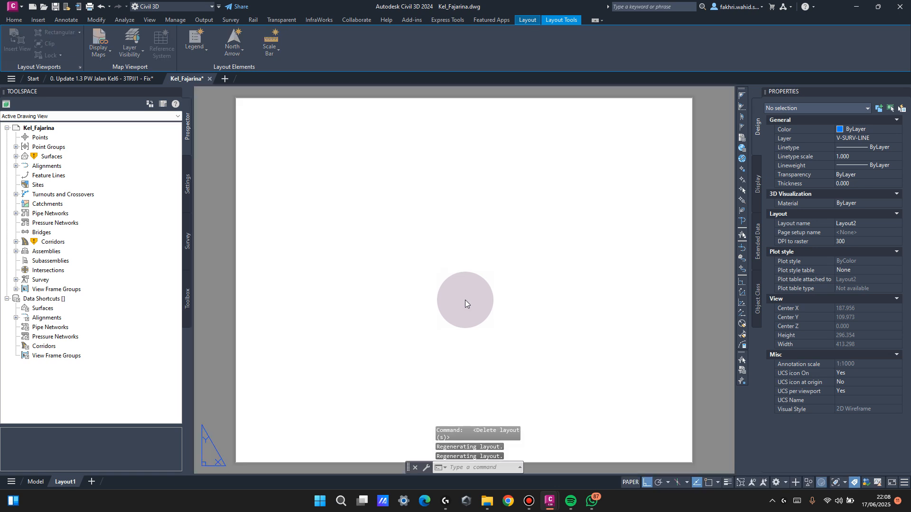
pyautogui.click(497, 345)
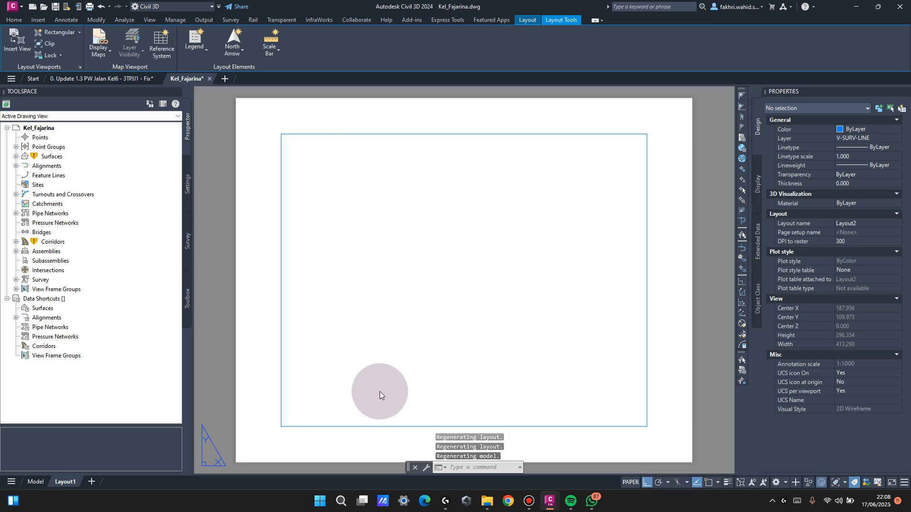
# Return to model space and delete the view frame group VFG - Alignment - Jalan - (16).
pyautogui.click(35, 482)
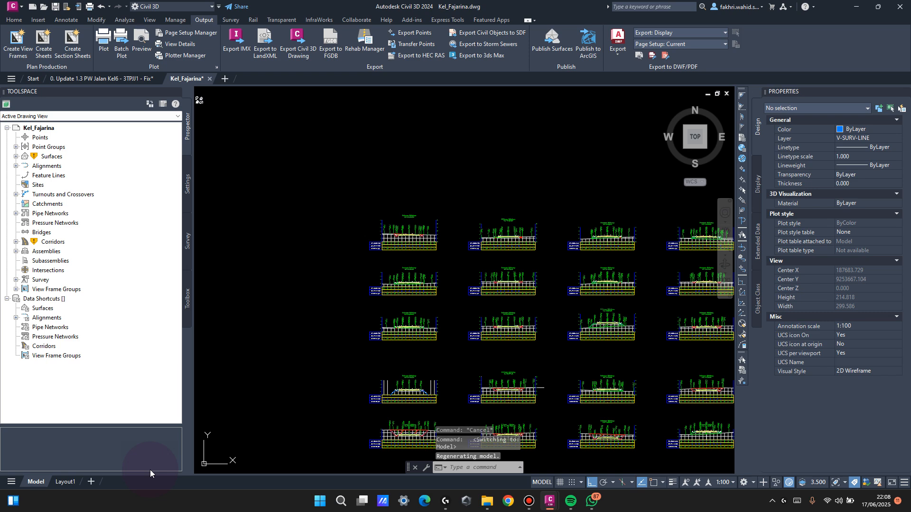
pyautogui.scroll(-8, 488, 209)
pyautogui.moveTo(319, 181); pyautogui.dragTo(722, 298, button='middle')
pyautogui.moveTo(201, 223); pyautogui.dragTo(423, 246, button='middle')
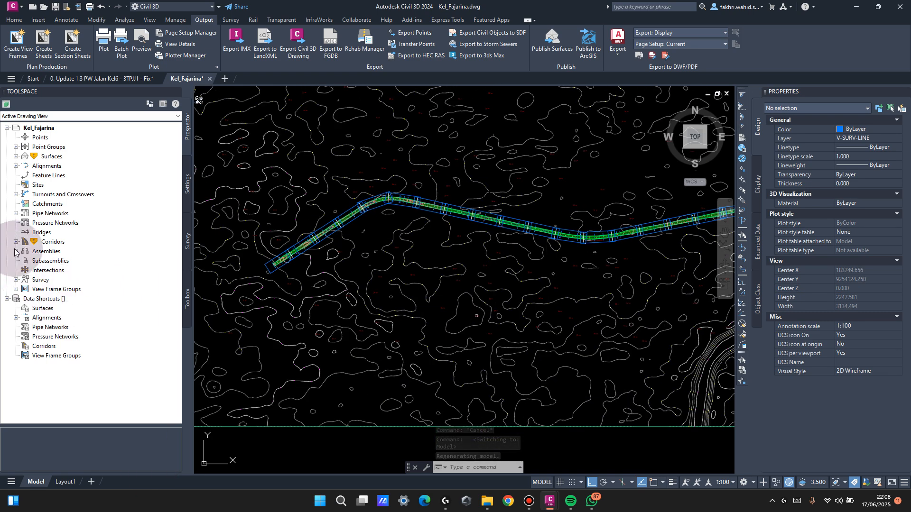
pyautogui.click(16, 289)
pyautogui.click(71, 298)
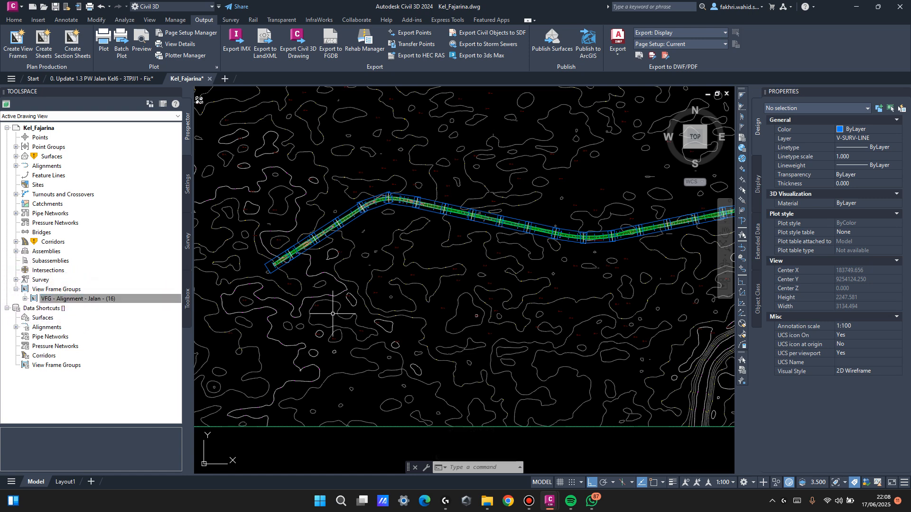
pyautogui.moveTo(430, 182); pyautogui.dragTo(524, 142, button='middle')
pyautogui.scroll(4, 363, 215)
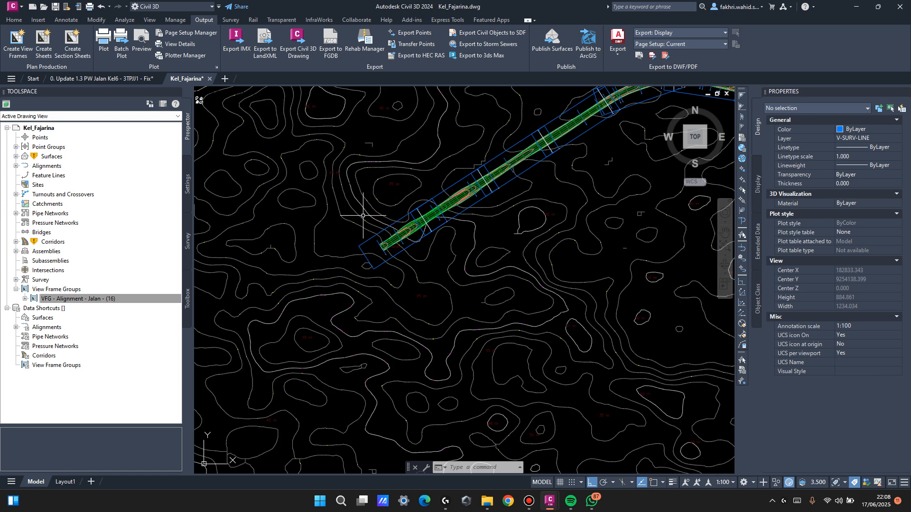
pyautogui.rightClick(122, 298)
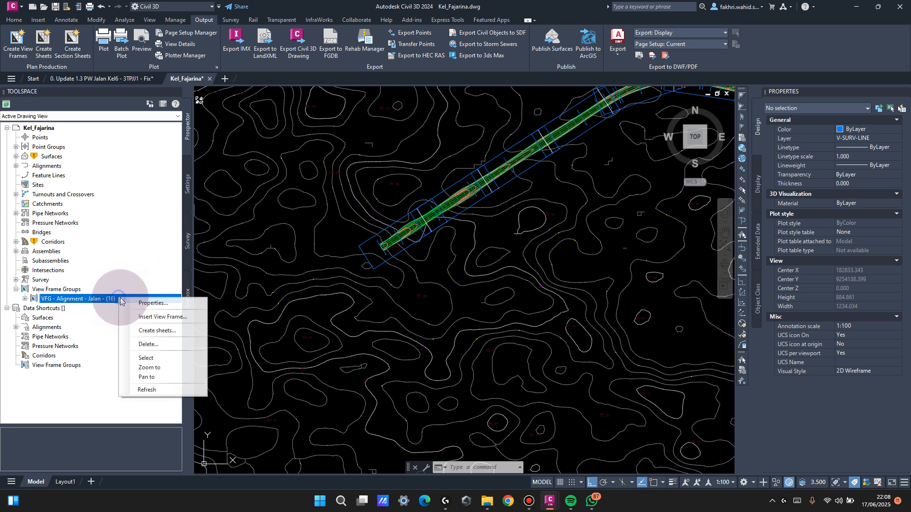
pyautogui.click(162, 344)
pyautogui.click(480, 280)
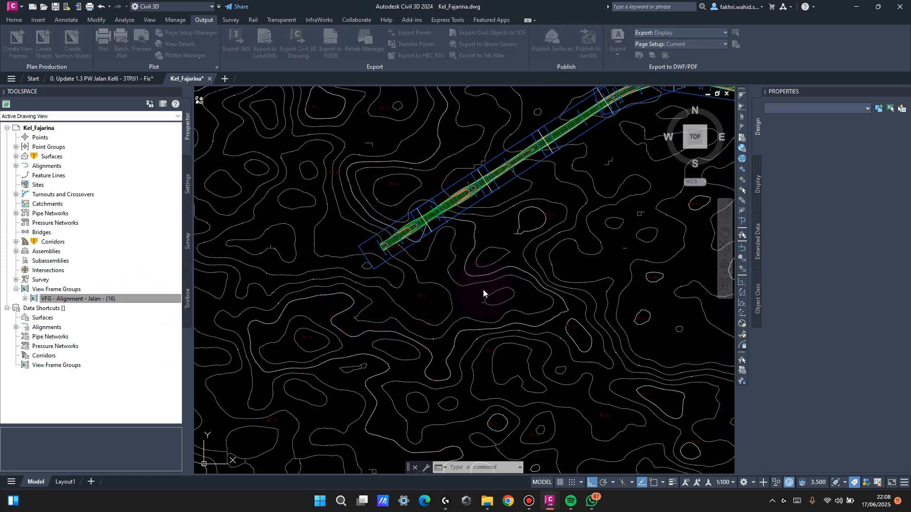
pyautogui.scroll(-4, 310, 343)
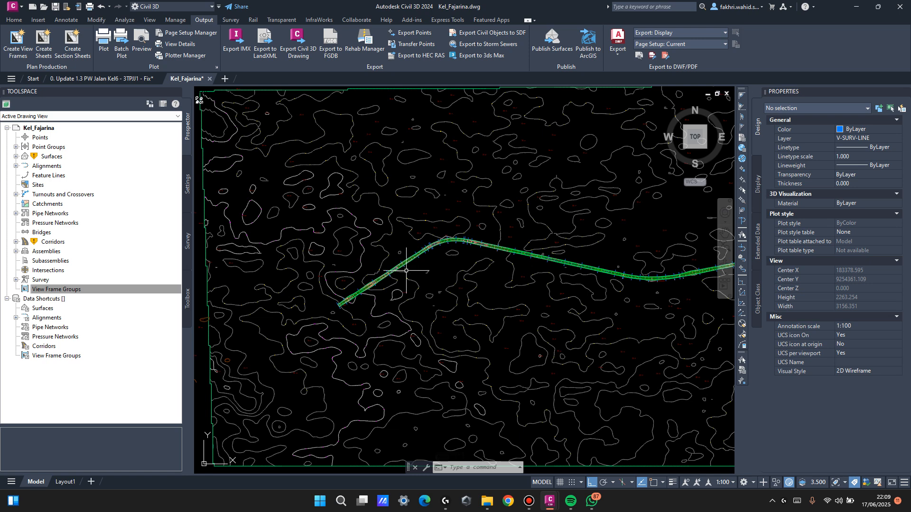
# Start Create View Frames for Alignment - Jalan, using Layout1 of the "3TPJJ1-PW JALAN (plan & profile) - Fajarina" template for the Plan and Profile sheets.
pyautogui.scroll(2, 413, 265)
pyautogui.moveTo(308, 319); pyautogui.dragTo(335, 246, button='middle')
pyautogui.scroll(4, 339, 240)
pyautogui.moveTo(428, 243); pyautogui.dragTo(415, 239, button='middle')
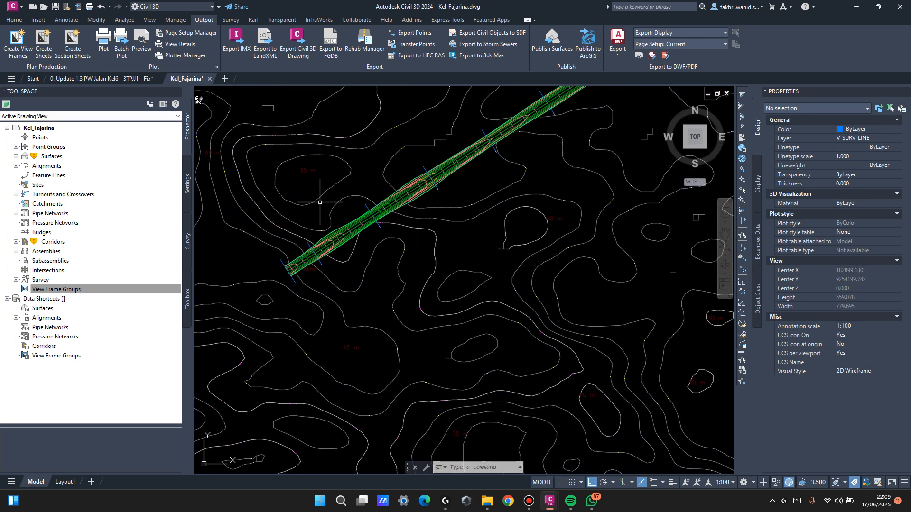
pyautogui.click(19, 42)
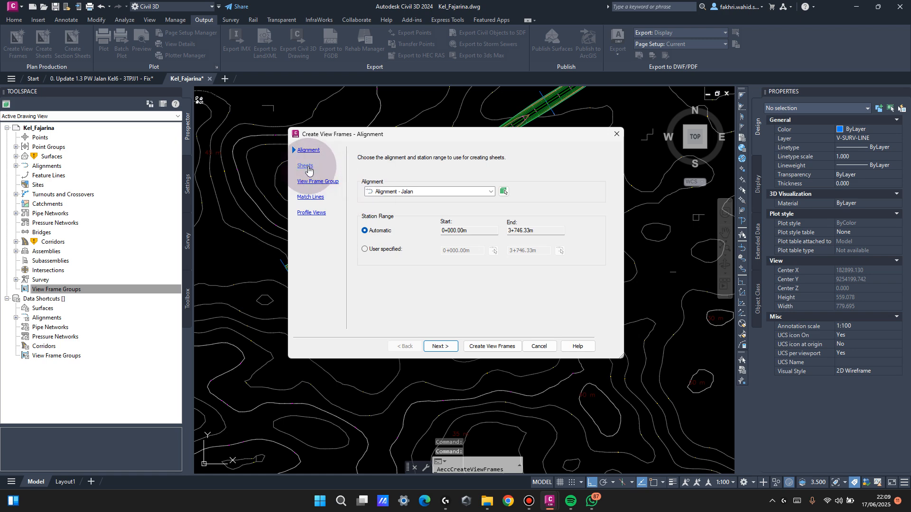
pyautogui.click(304, 165)
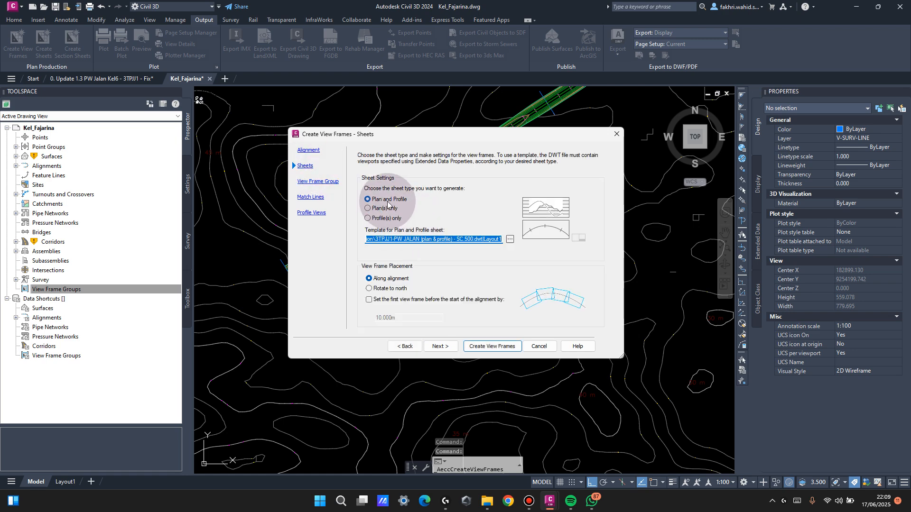
pyautogui.click(509, 242)
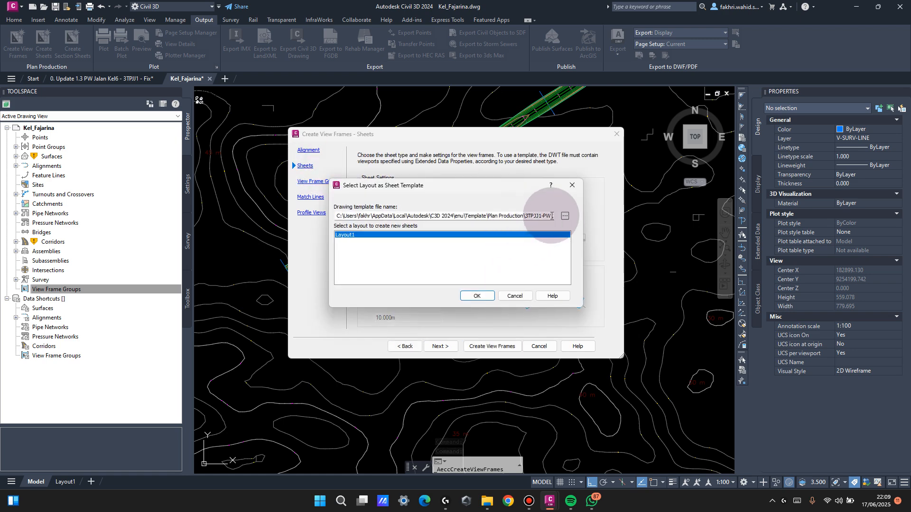
pyautogui.click(553, 219)
pyautogui.doubleClick(397, 188)
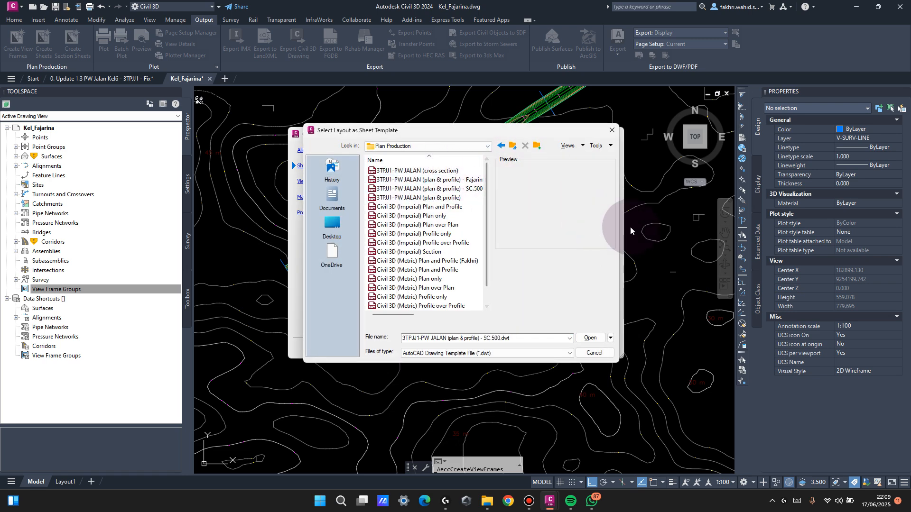
pyautogui.click(464, 181)
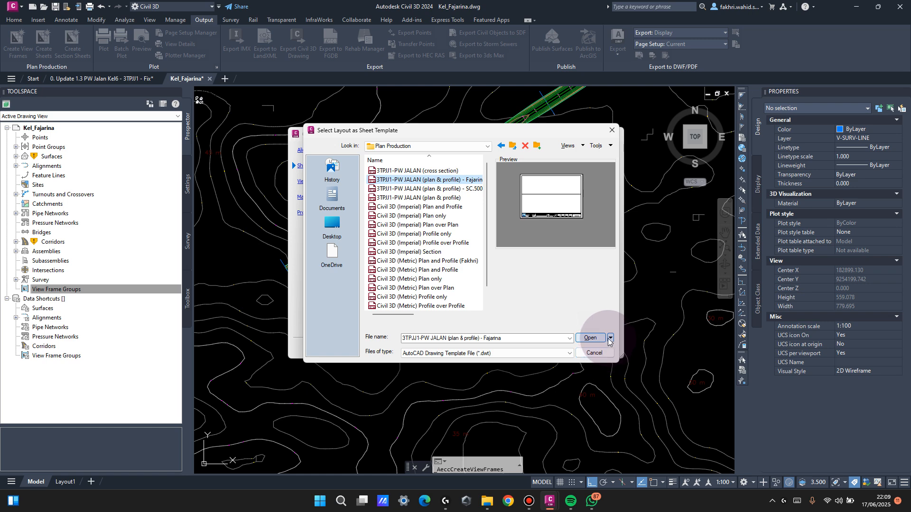
pyautogui.click(540, 186)
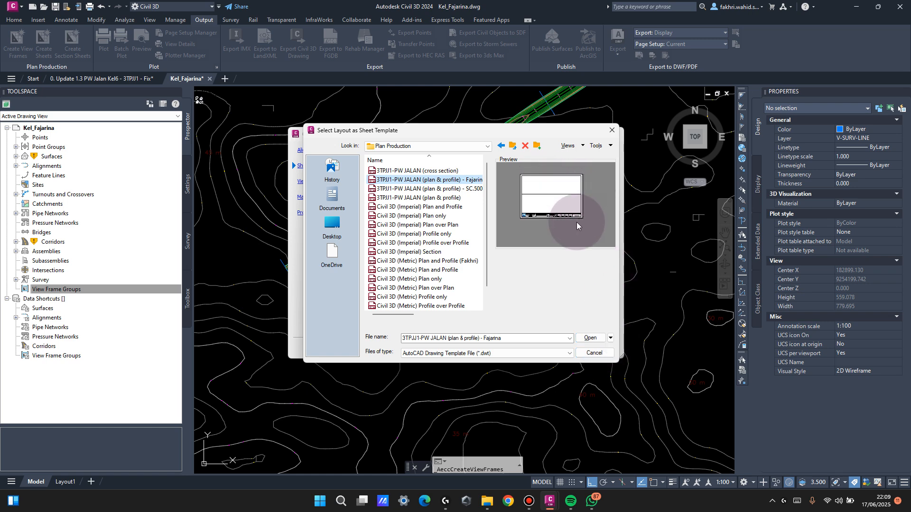
pyautogui.click(590, 338)
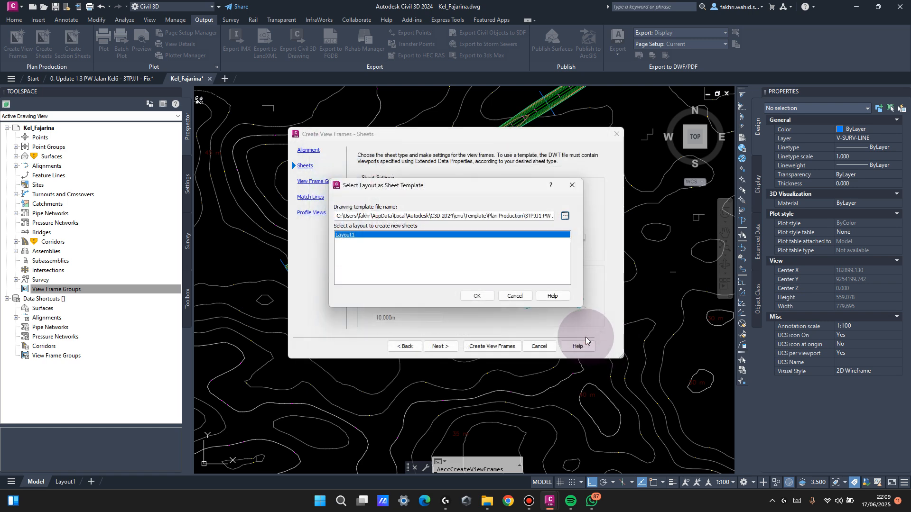
pyautogui.click(477, 296)
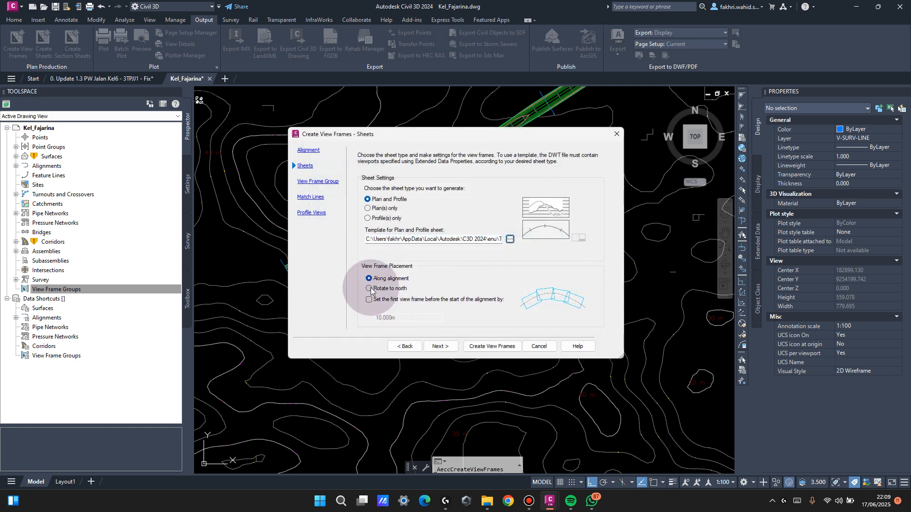
# Create the view frames, keeping the preset view frame group, match line and profile view settings.
pyautogui.click(318, 185)
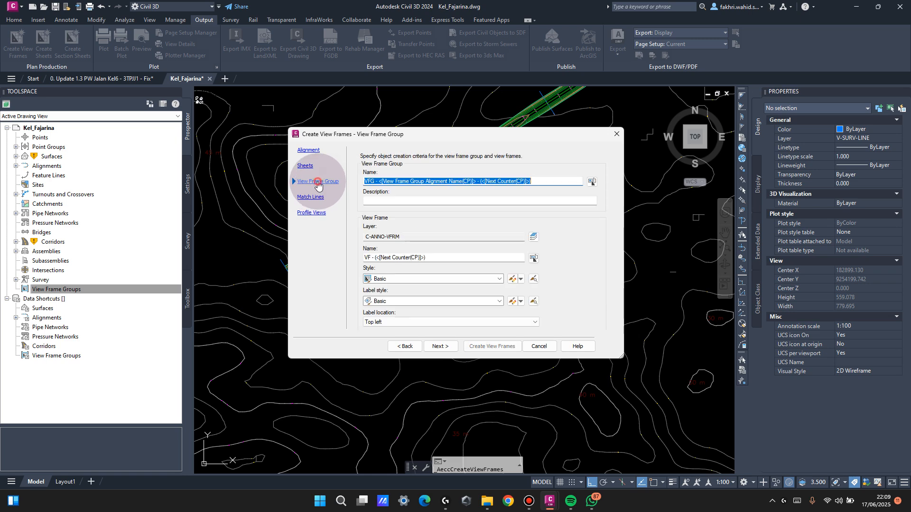
pyautogui.click(310, 197)
pyautogui.click(315, 212)
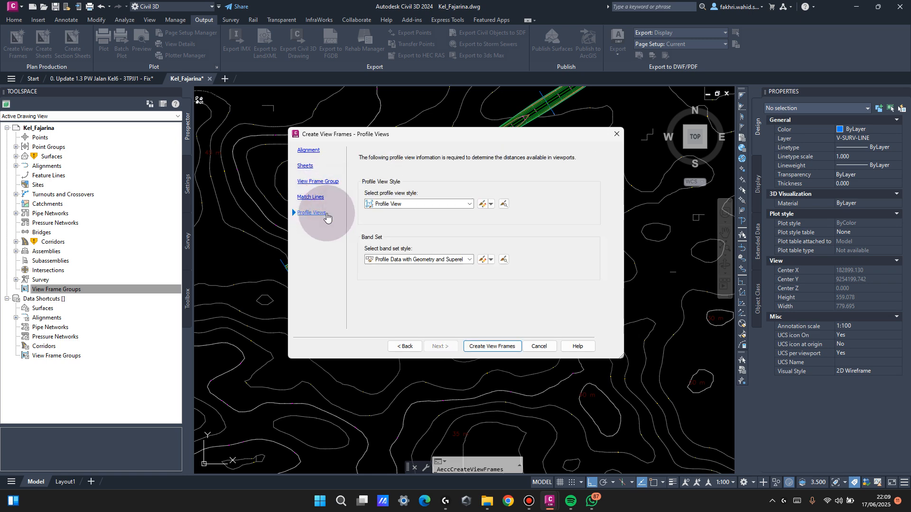
pyautogui.click(514, 347)
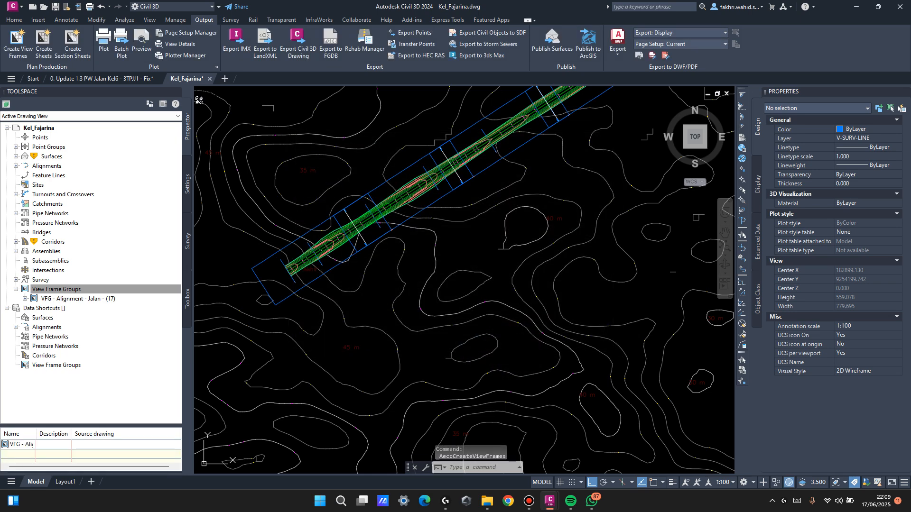
# Start Create Sheets for the new view frame group, set the layout name to "Plan & Profile No." and go to the Sheet Set settings.
pyautogui.scroll(-7, 445, 204)
pyautogui.moveTo(633, 225); pyautogui.dragTo(368, 252, button='middle')
pyautogui.moveTo(559, 311); pyautogui.dragTo(236, 255, button='middle')
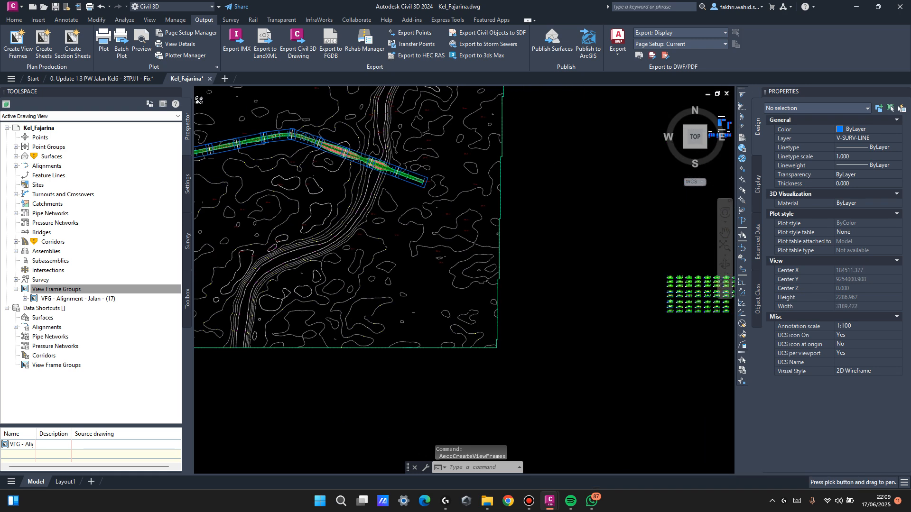
pyautogui.moveTo(479, 258)
pyautogui.mouseDown(button='middle')
pyautogui.moveTo(383, 242)
pyautogui.moveTo(472, 248)
pyautogui.mouseUp(button='middle')
pyautogui.scroll(-4, 394, 204)
pyautogui.moveTo(301, 152); pyautogui.dragTo(430, 239, button='middle')
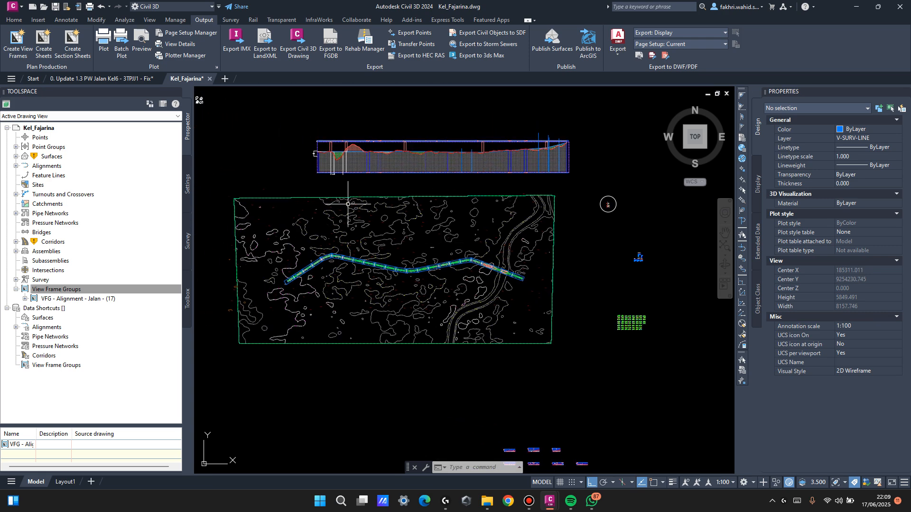
pyautogui.click(43, 43)
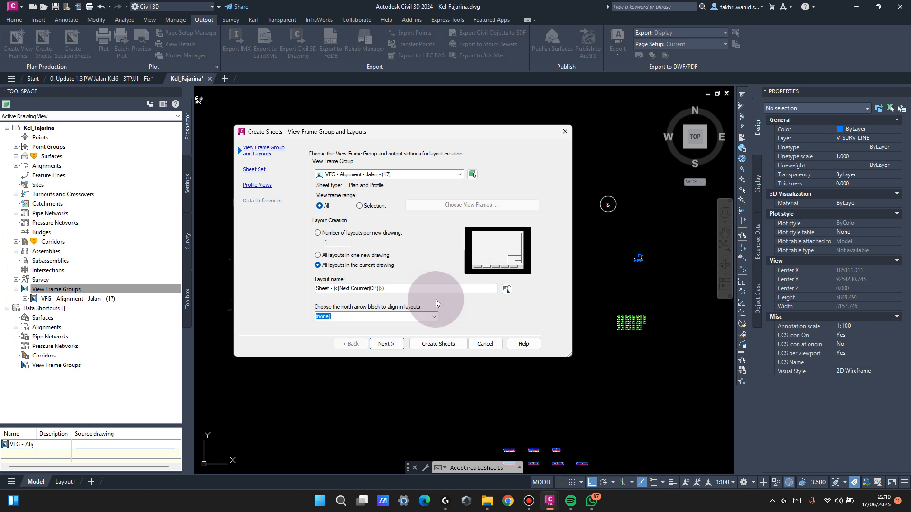
pyautogui.moveTo(409, 287); pyautogui.dragTo(261, 297)
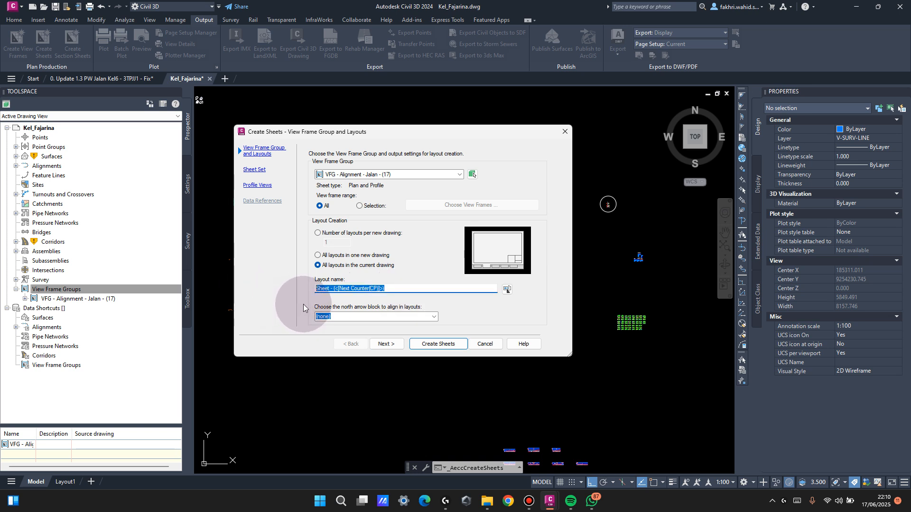
pyautogui.write('PLan')
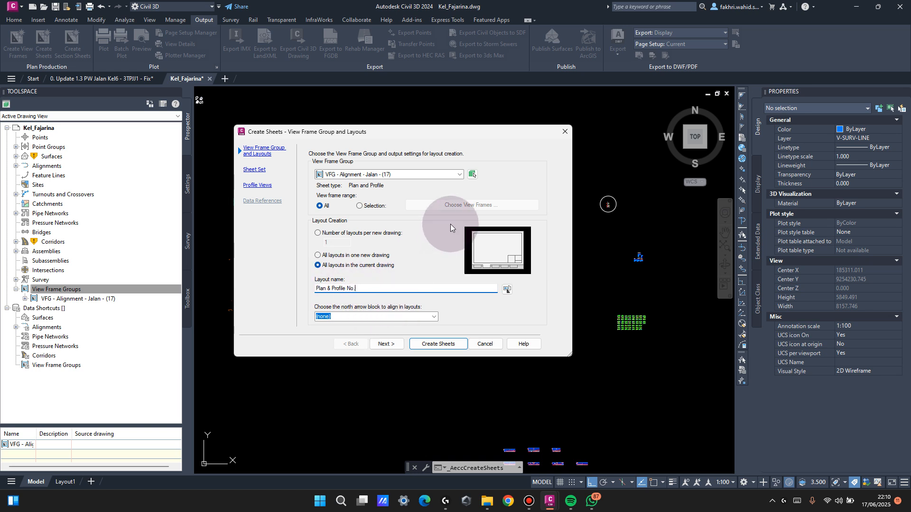
pyautogui.click(254, 169)
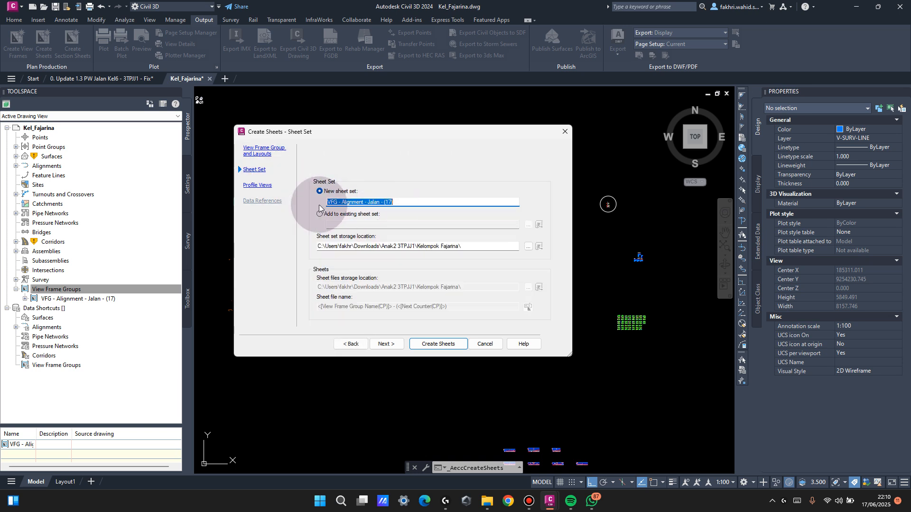
# Create the sheets with the preset profile view settings, continuing despite the zero-height profile views and allowing the drawing to be saved.
pyautogui.click(256, 185)
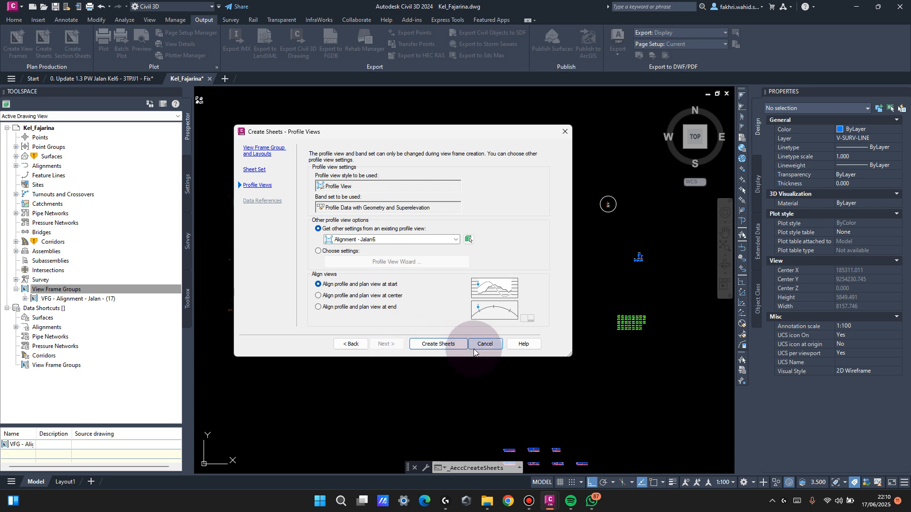
pyautogui.click(448, 347)
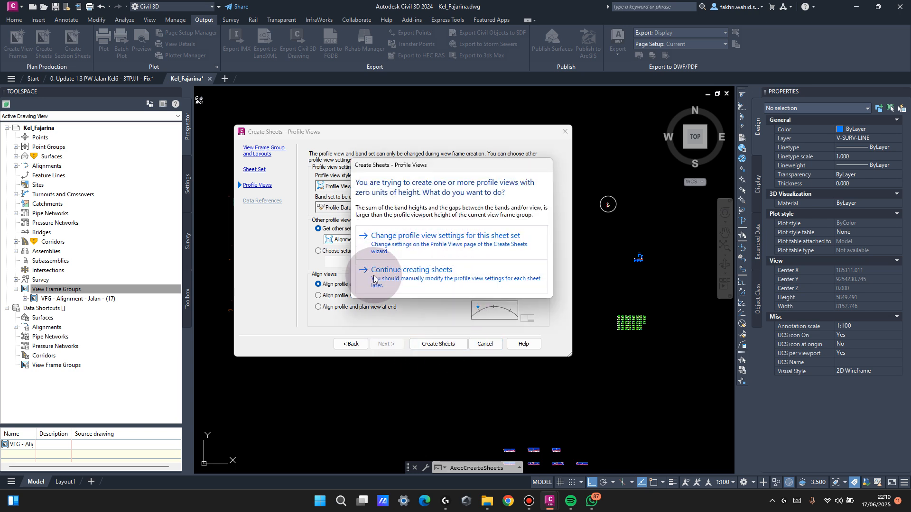
pyautogui.click(449, 270)
pyautogui.click(428, 265)
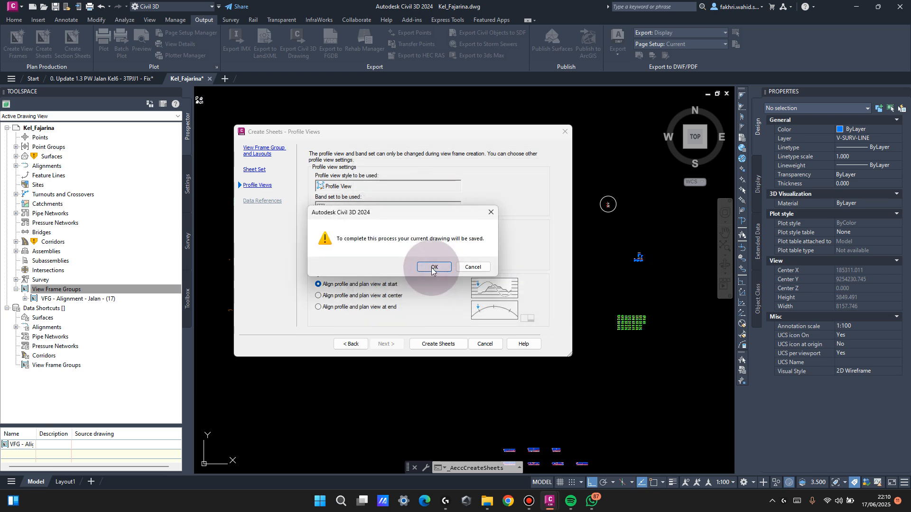
# Place the profile view origin in the empty area west of the plan and close the Panorama and Sheet Set Manager windows.
pyautogui.scroll(-5, 432, 263)
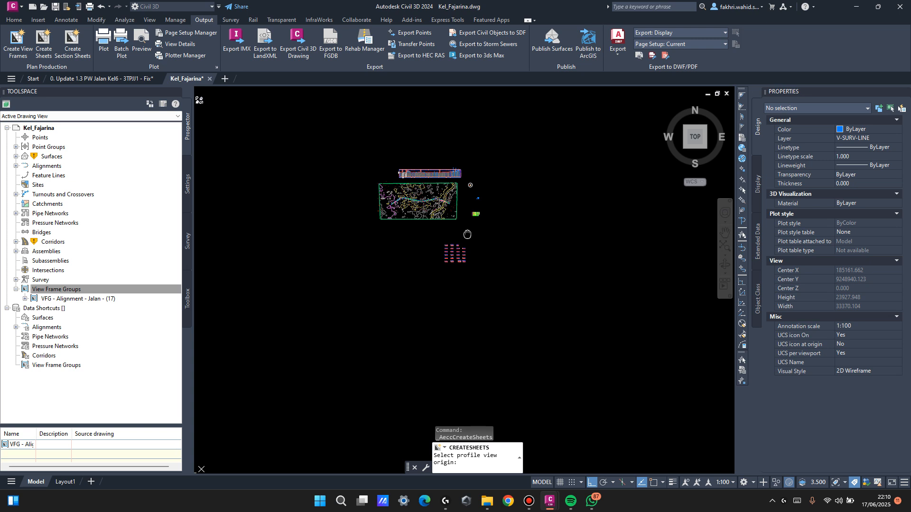
pyautogui.moveTo(467, 234)
pyautogui.mouseDown(button='middle')
pyautogui.moveTo(316, 285)
pyautogui.moveTo(345, 266)
pyautogui.moveTo(631, 225)
pyautogui.mouseUp(button='middle')
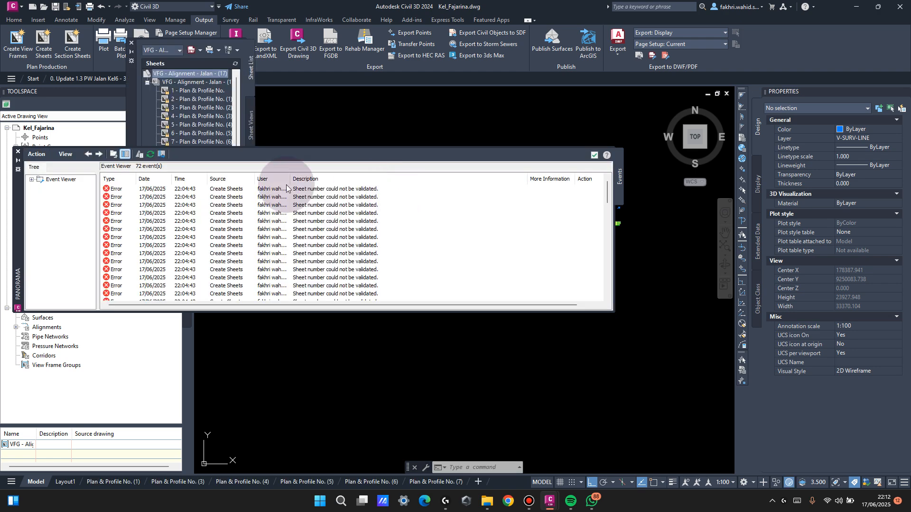
pyautogui.click(18, 152)
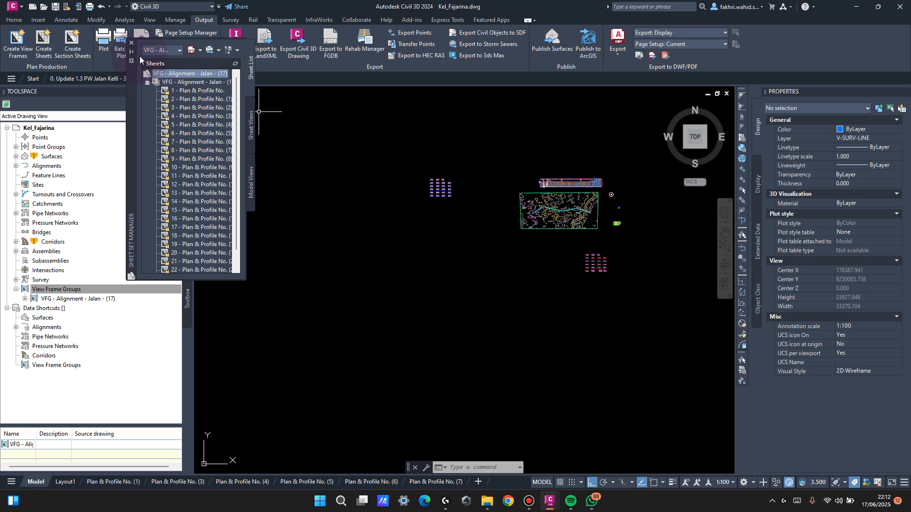
pyautogui.click(131, 41)
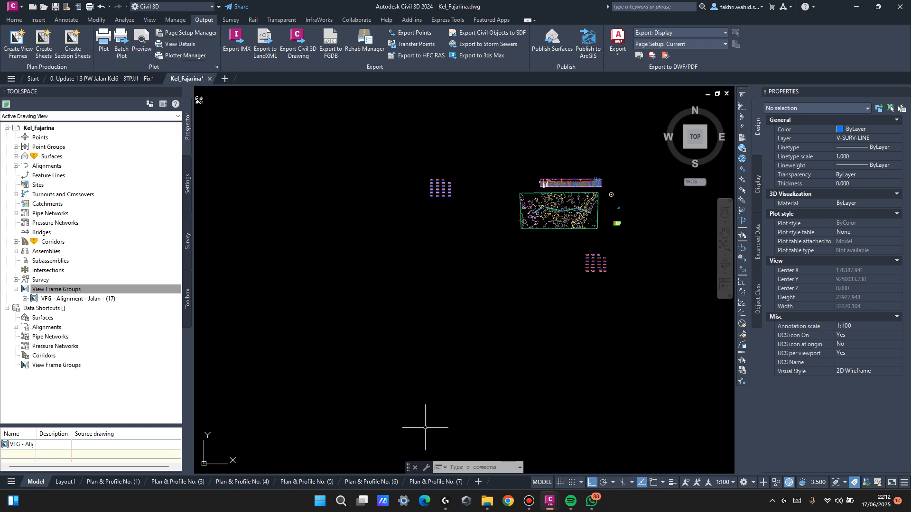
# Move the layout "Plan & Profile No." before Plan & Profile No. (1).
pyautogui.moveTo(104, 483)
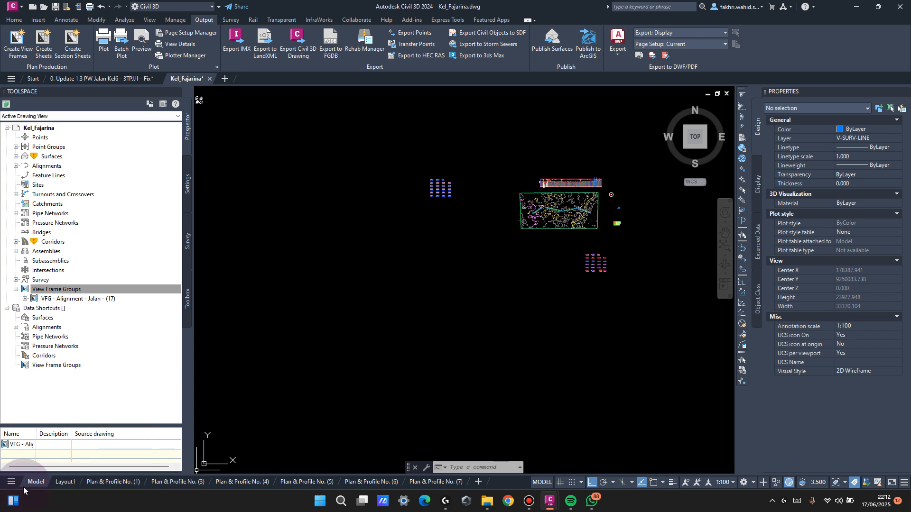
pyautogui.click(12, 482)
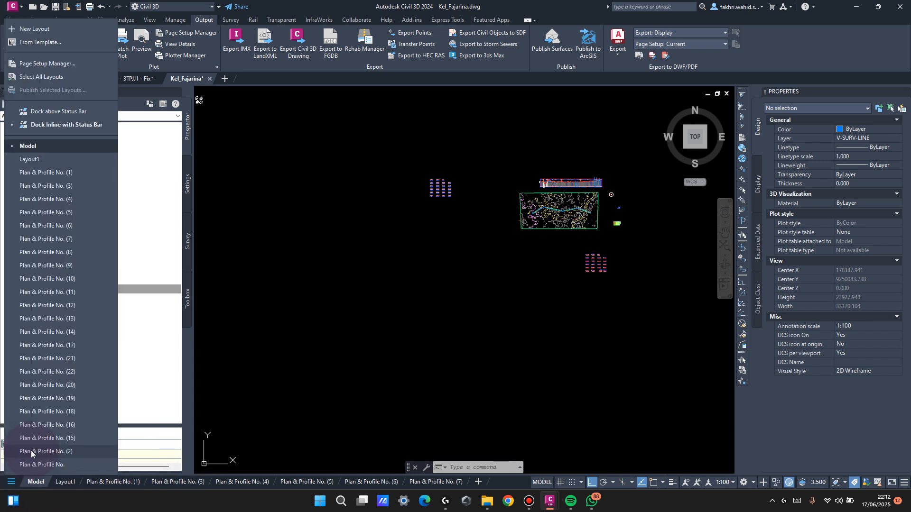
pyautogui.rightClick(68, 467)
pyautogui.click(129, 305)
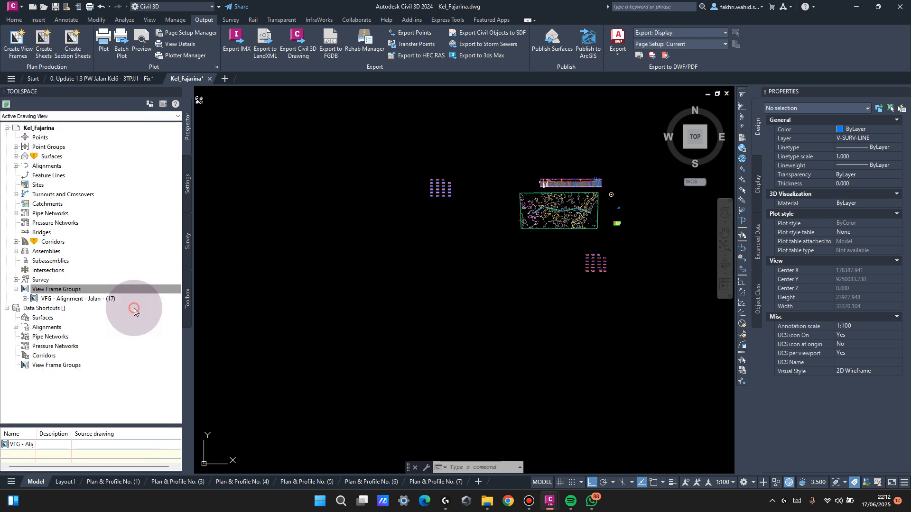
pyautogui.click(409, 222)
pyautogui.click(520, 187)
# Move the layout Plan & Profile No. (2) before Plan & Profile No. (3).
pyautogui.click(12, 482)
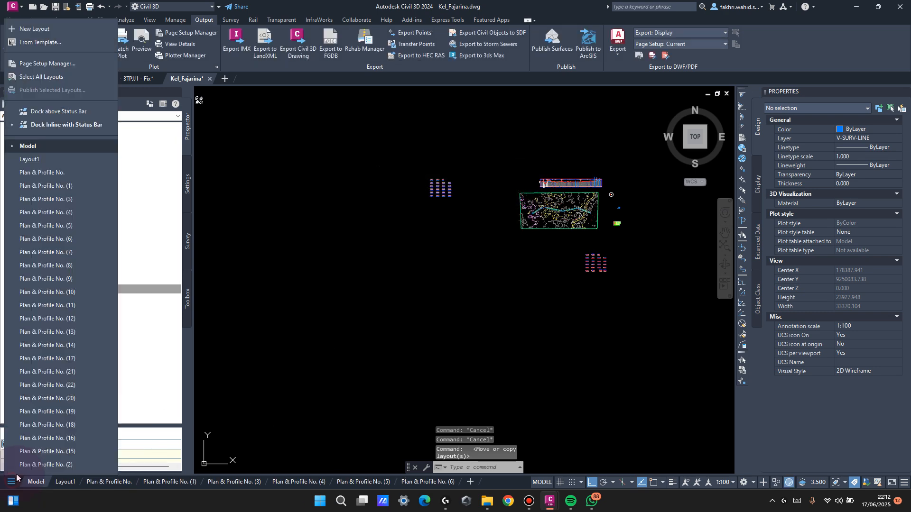
pyautogui.rightClick(79, 461)
pyautogui.click(137, 298)
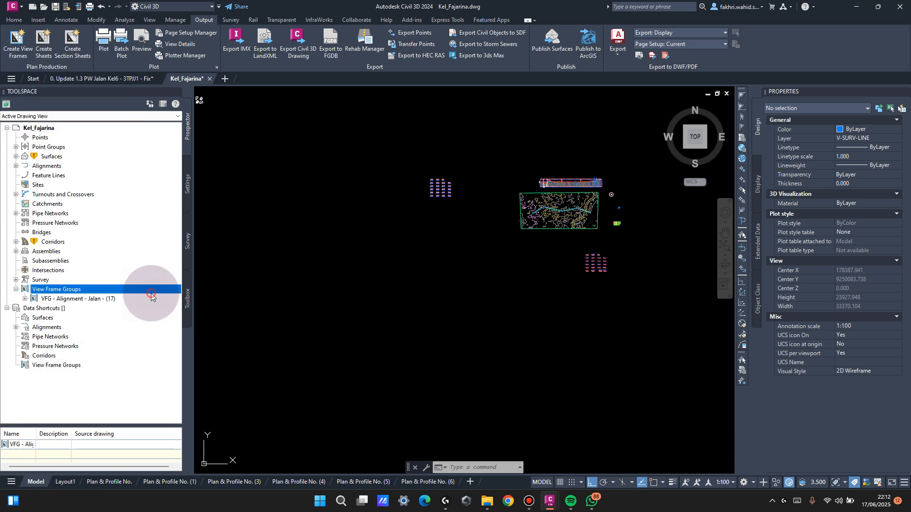
pyautogui.click(407, 238)
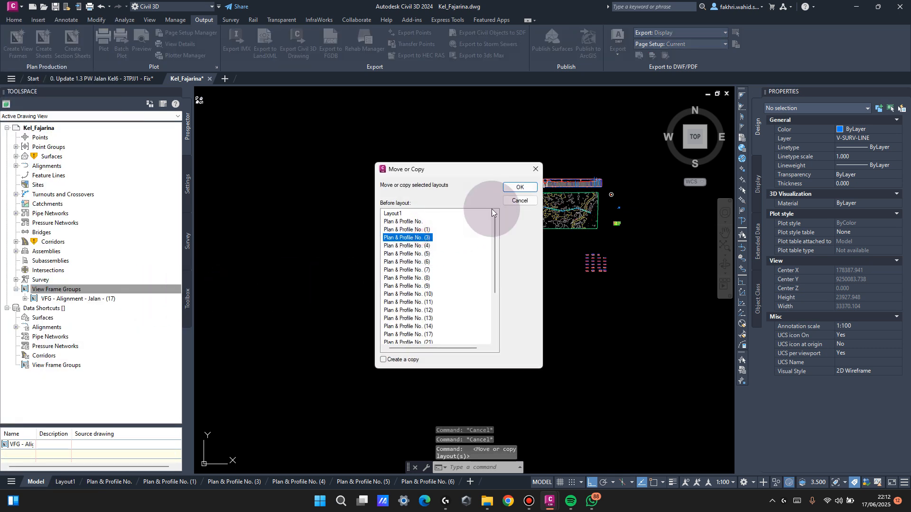
pyautogui.click(520, 186)
# Move the layout Plan & Profile No. (15) before Plan & Profile No. (17).
pyautogui.click(16, 482)
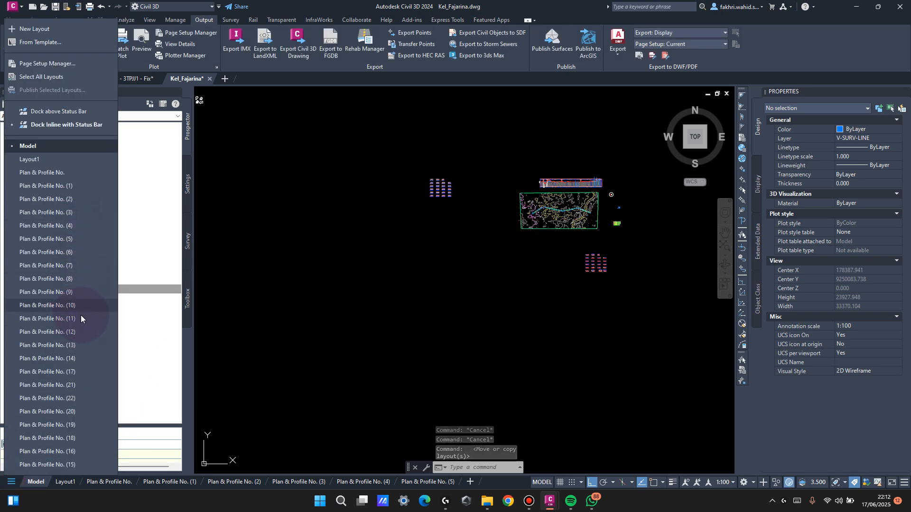
pyautogui.rightClick(90, 463)
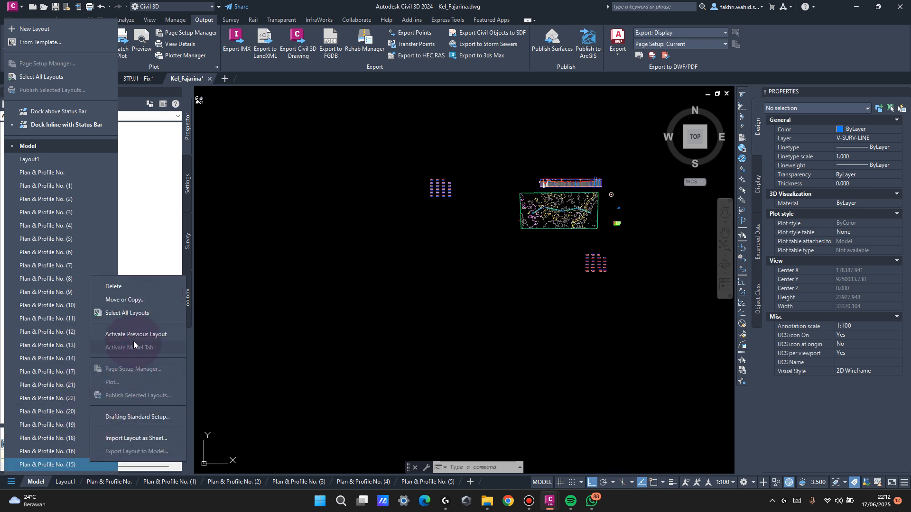
pyautogui.click(155, 301)
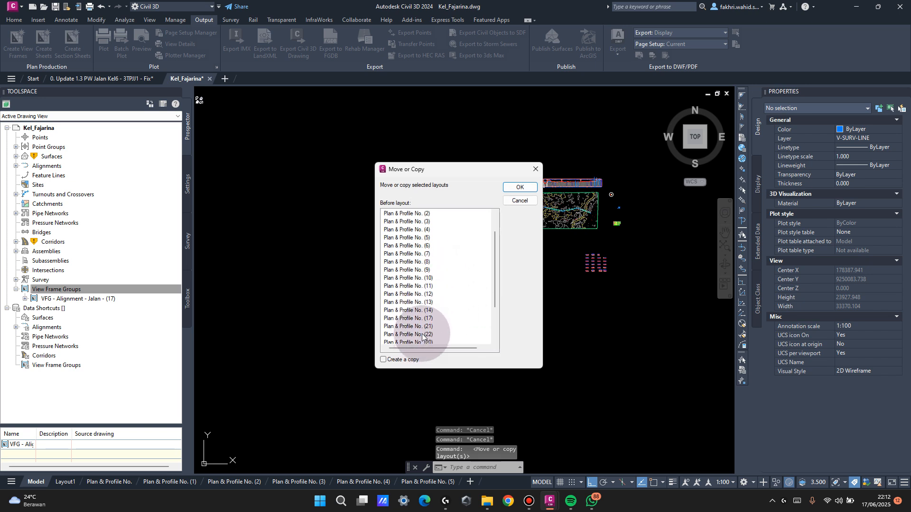
pyautogui.click(425, 318)
pyautogui.scroll(-2, 434, 313)
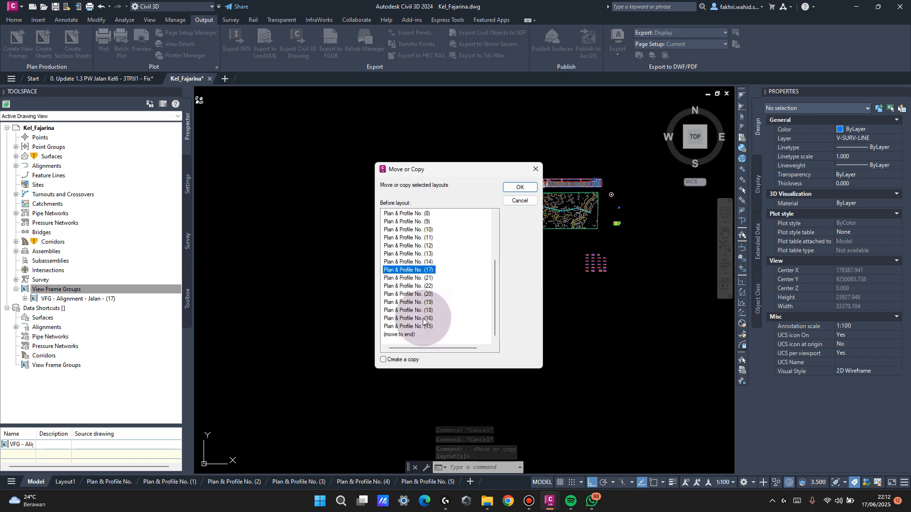
pyautogui.click(522, 188)
# Move the layout Plan & Profile No. (16) before Plan & Profile No. (17).
pyautogui.click(11, 481)
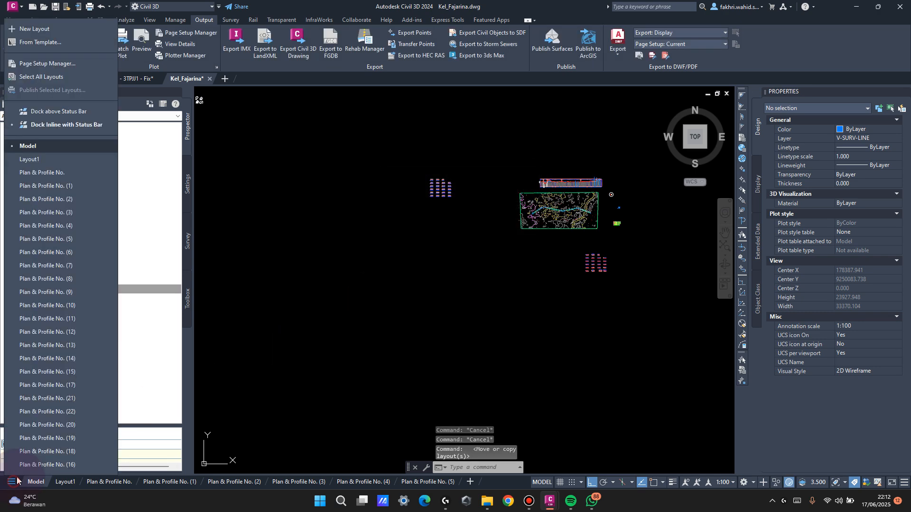
pyautogui.rightClick(71, 465)
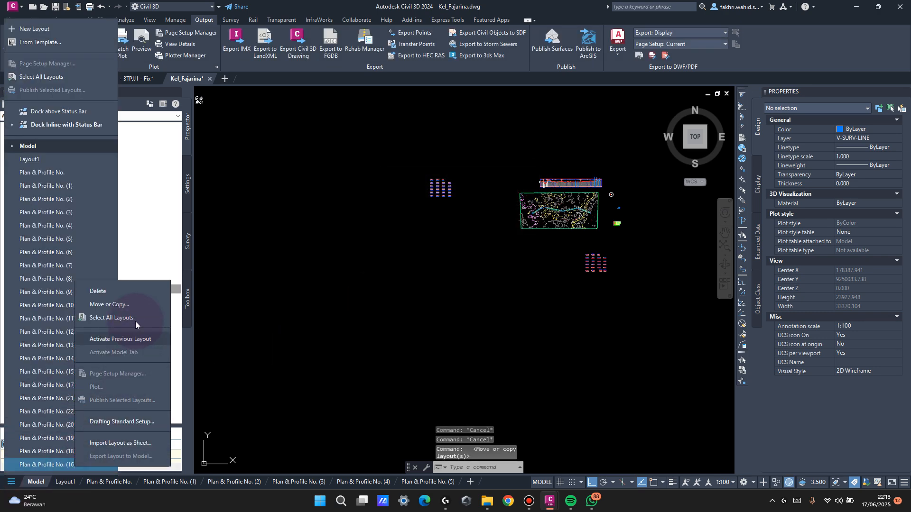
pyautogui.click(125, 304)
pyautogui.scroll(-3, 427, 313)
pyautogui.click(520, 188)
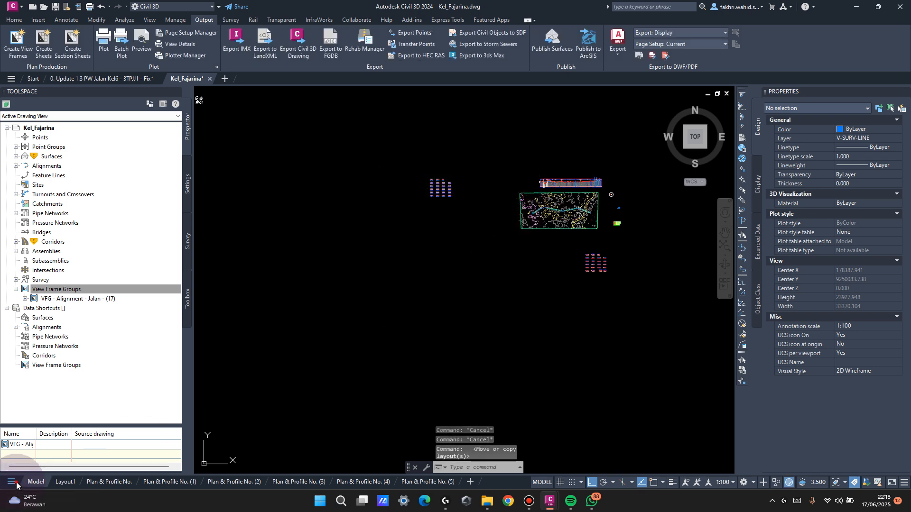
# Move the layout Plan & Profile No. (18) before Plan & Profile No. (21).
pyautogui.click(14, 482)
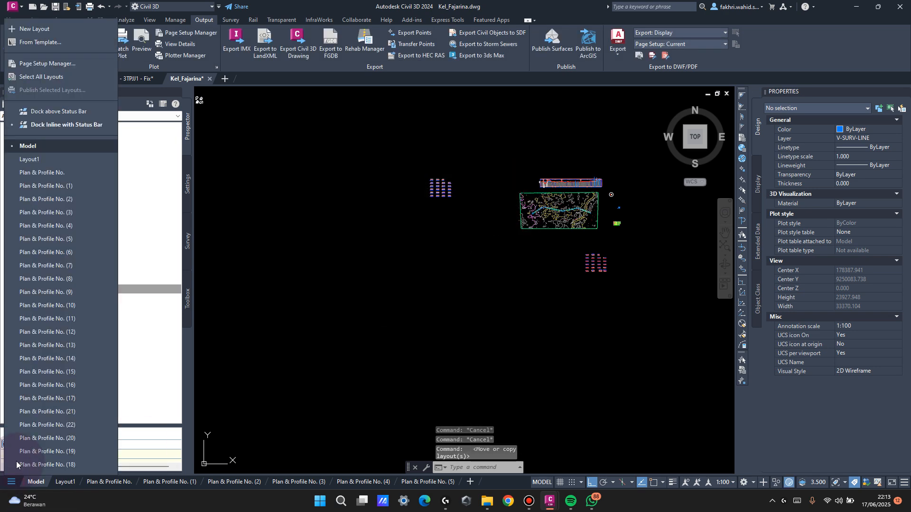
pyautogui.rightClick(76, 462)
pyautogui.click(126, 300)
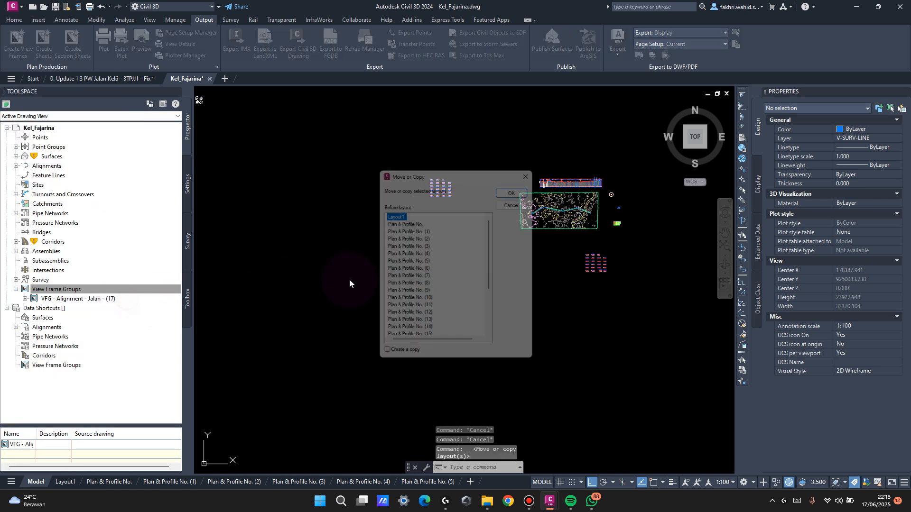
pyautogui.scroll(-3, 433, 332)
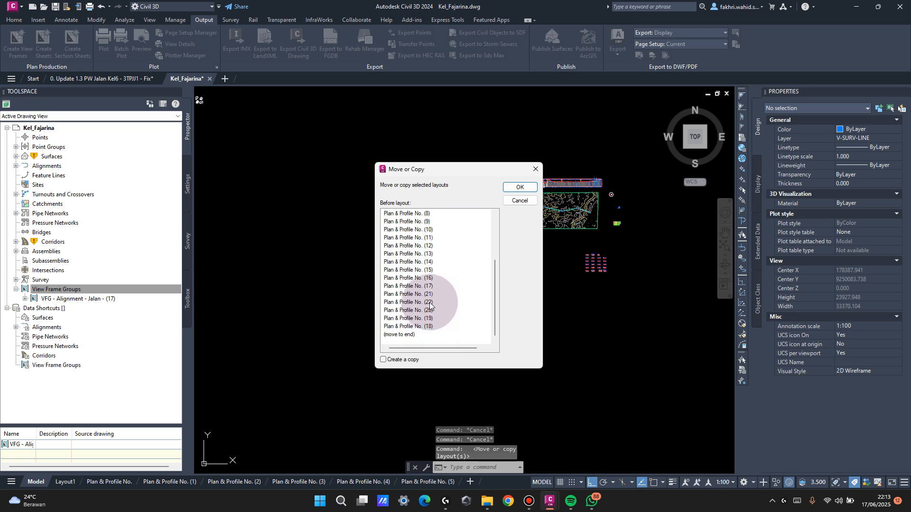
pyautogui.click(426, 293)
pyautogui.click(517, 186)
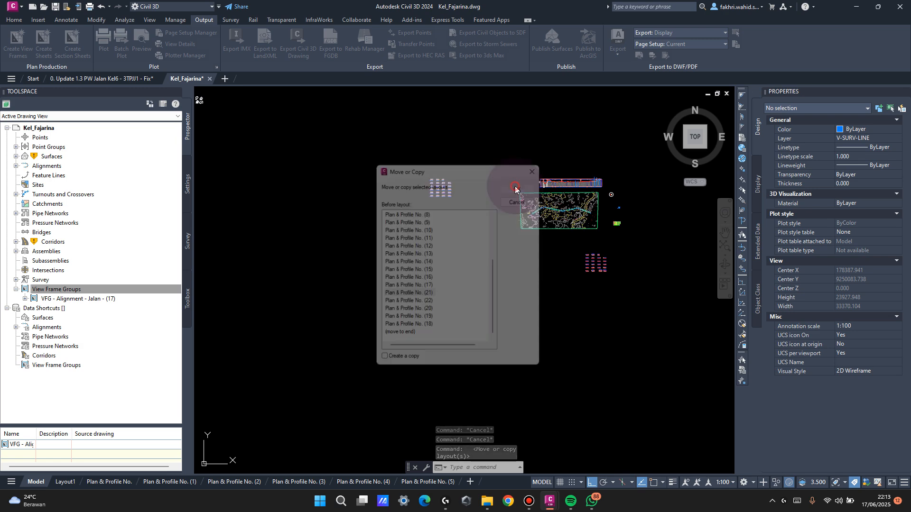
pyautogui.click(515, 185)
pyautogui.click(404, 339)
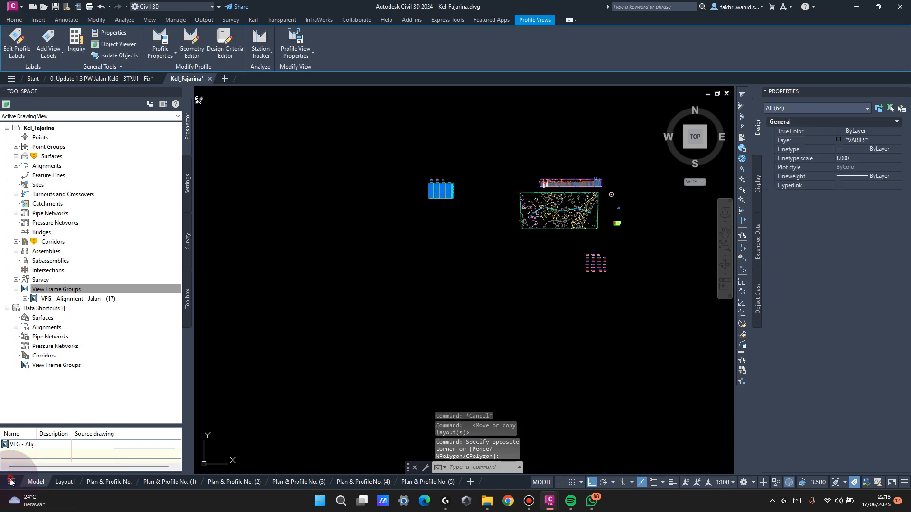
# Move the layout Plan & Profile No. (19) before Plan & Profile No. (21).
pyautogui.click(10, 481)
pyautogui.rightClick(89, 465)
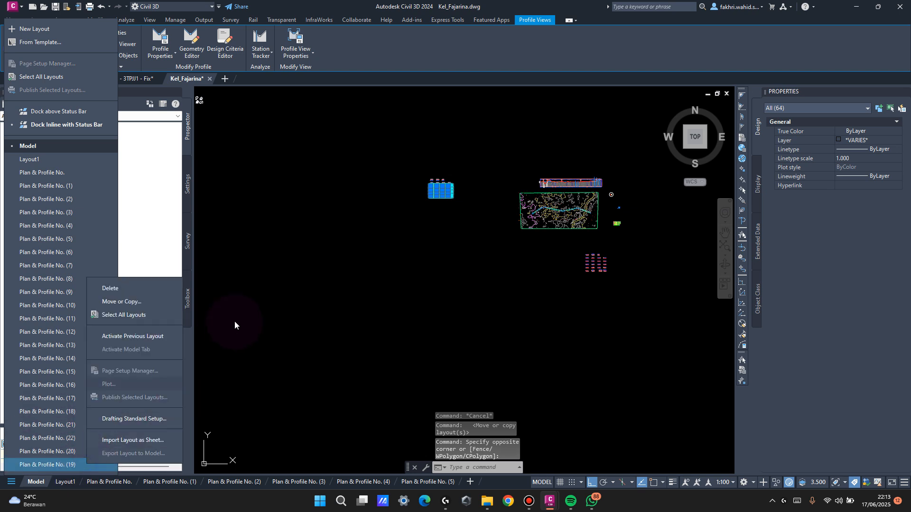
pyautogui.click(143, 302)
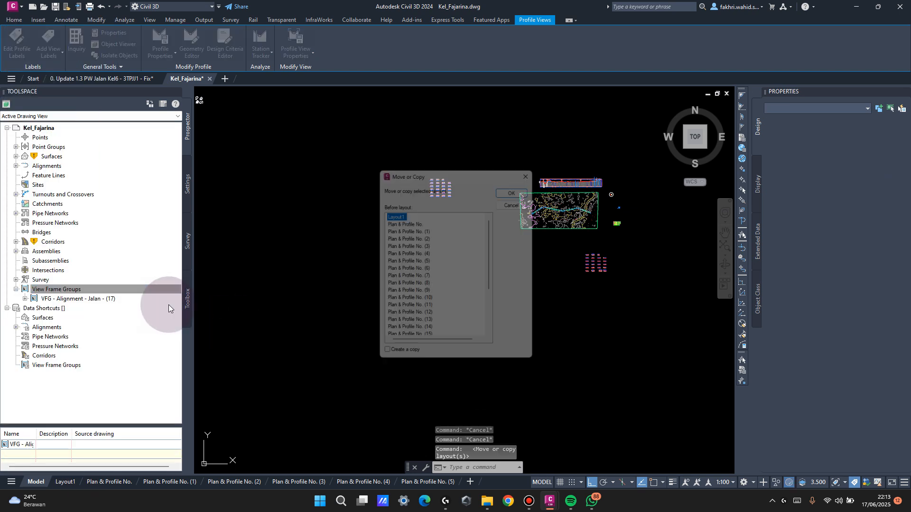
pyautogui.scroll(-4, 439, 309)
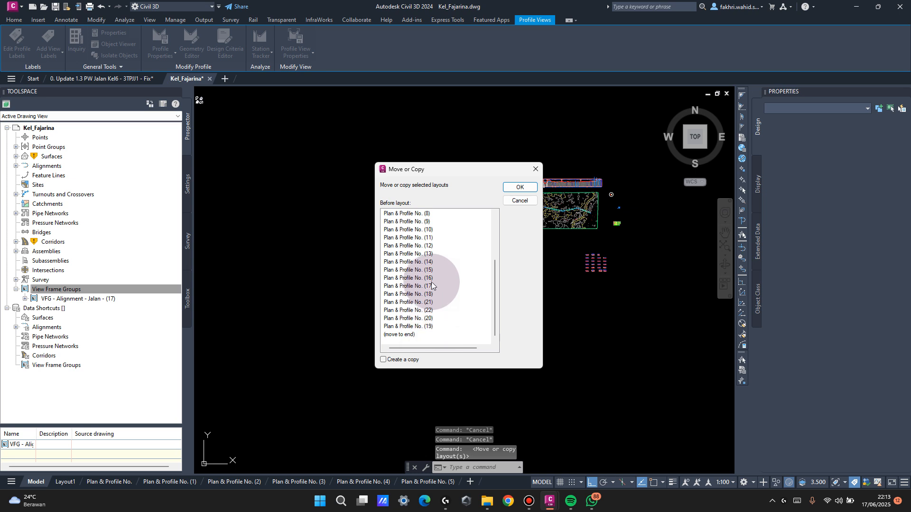
pyautogui.click(430, 303)
pyautogui.click(519, 187)
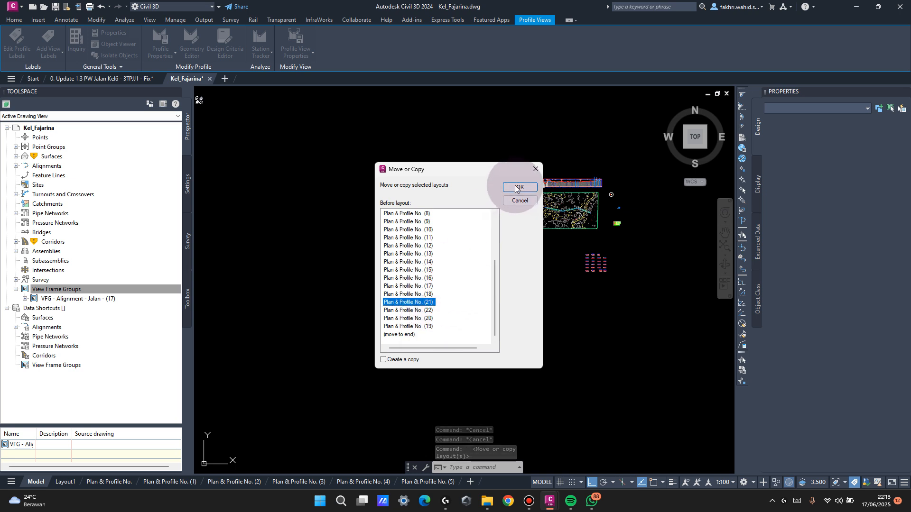
# Move the layout Plan & Profile No. (20) before Plan & Profile No. (21) and check the order in the layout list.
pyautogui.click(10, 482)
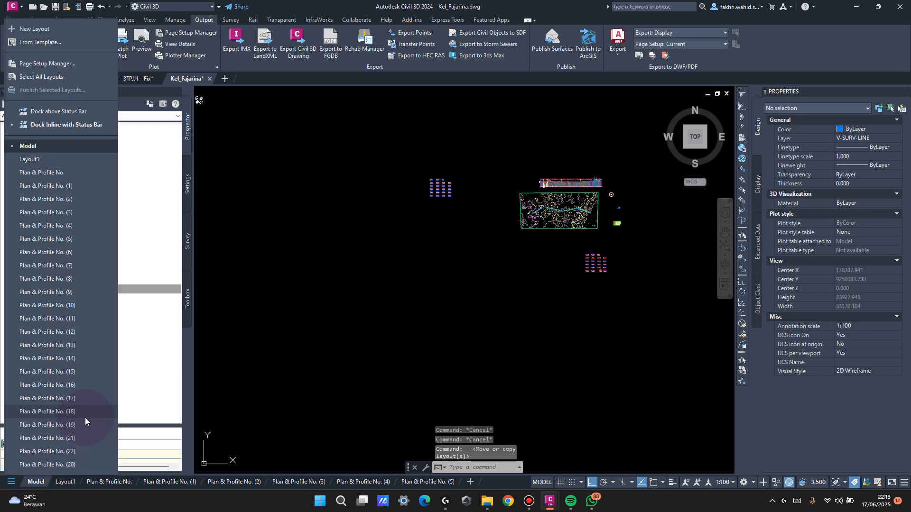
pyautogui.rightClick(78, 463)
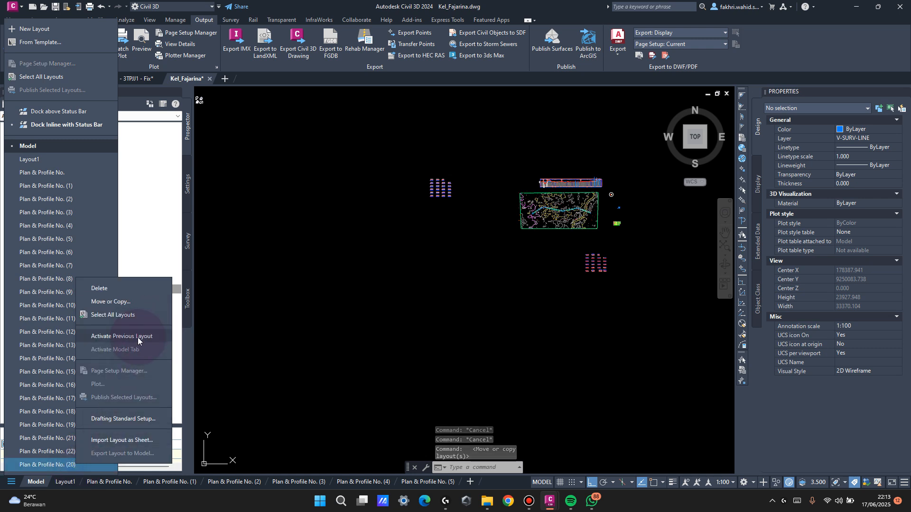
pyautogui.click(126, 301)
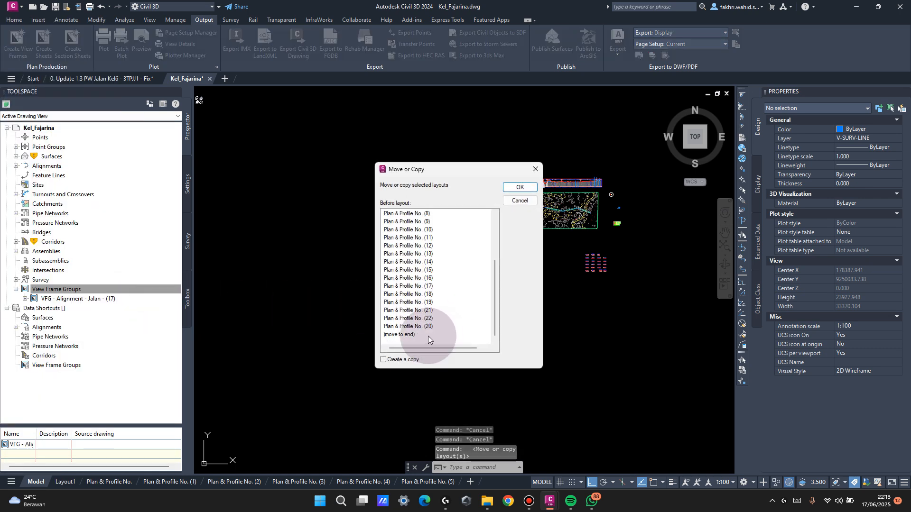
pyautogui.scroll(3, 433, 282)
pyautogui.scroll(-3, 431, 282)
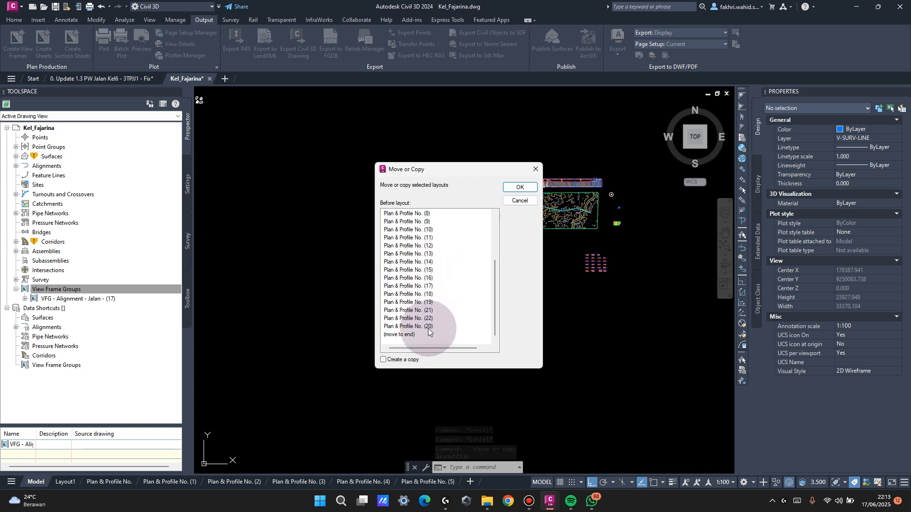
pyautogui.click(519, 186)
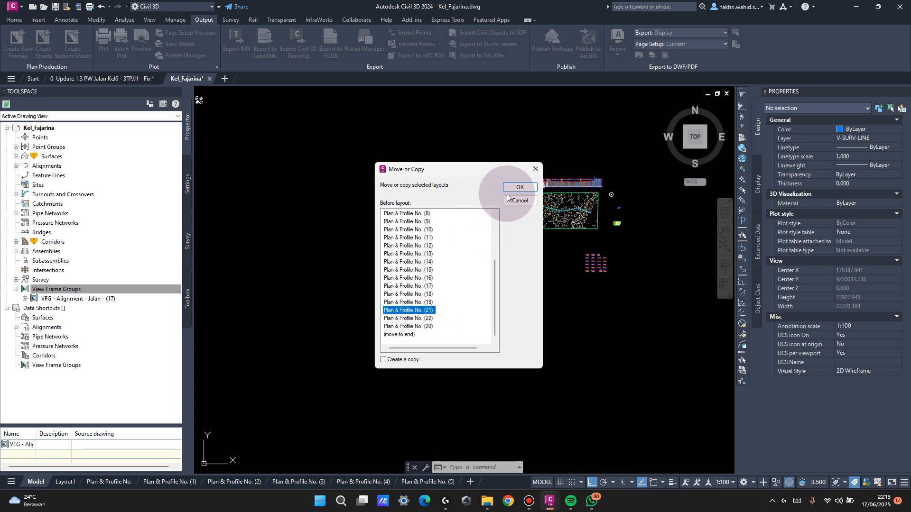
pyautogui.click(15, 483)
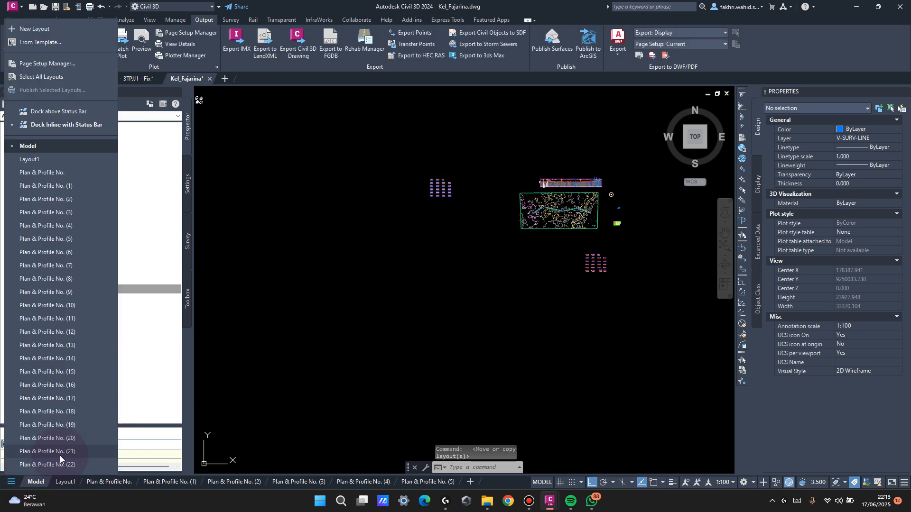
# Examine the generated profile views in model space and the sheet on the layout Plan & Profile No.
pyautogui.click(351, 355)
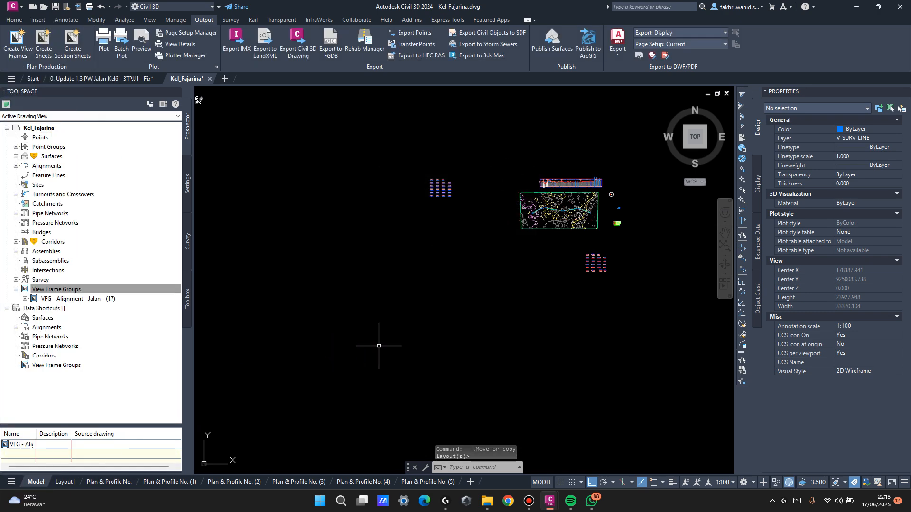
pyautogui.scroll(5, 444, 180)
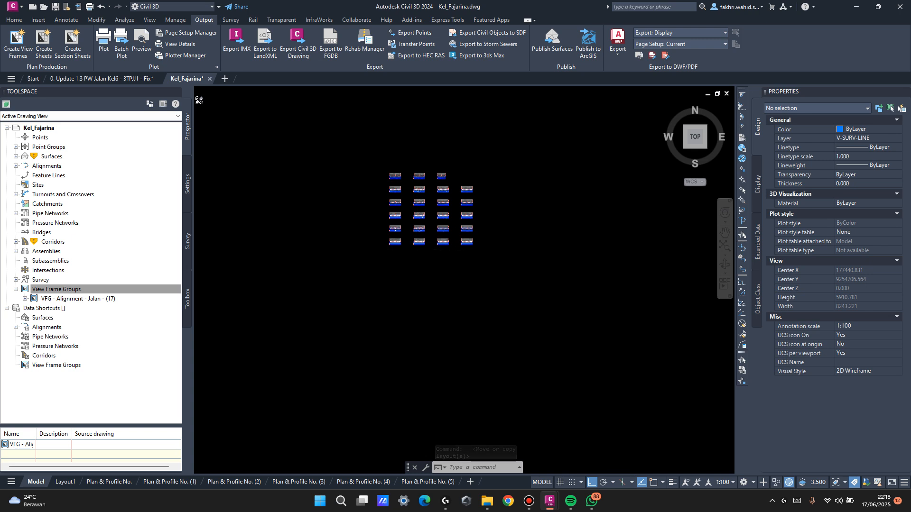
pyautogui.scroll(15, 364, 245)
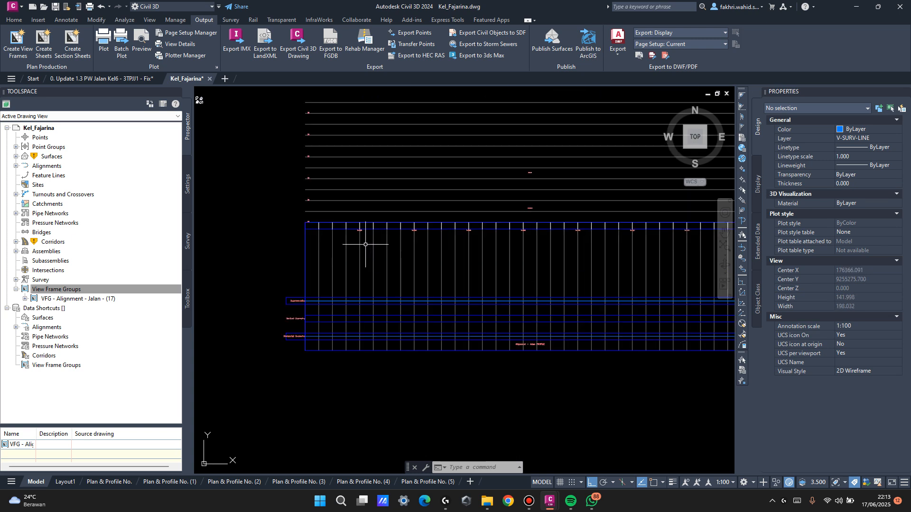
pyautogui.scroll(-8, 452, 162)
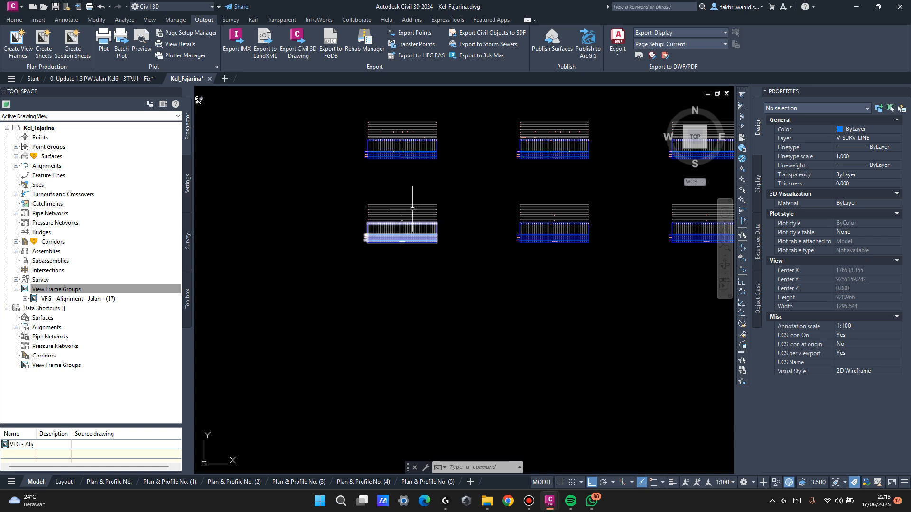
pyautogui.click(109, 482)
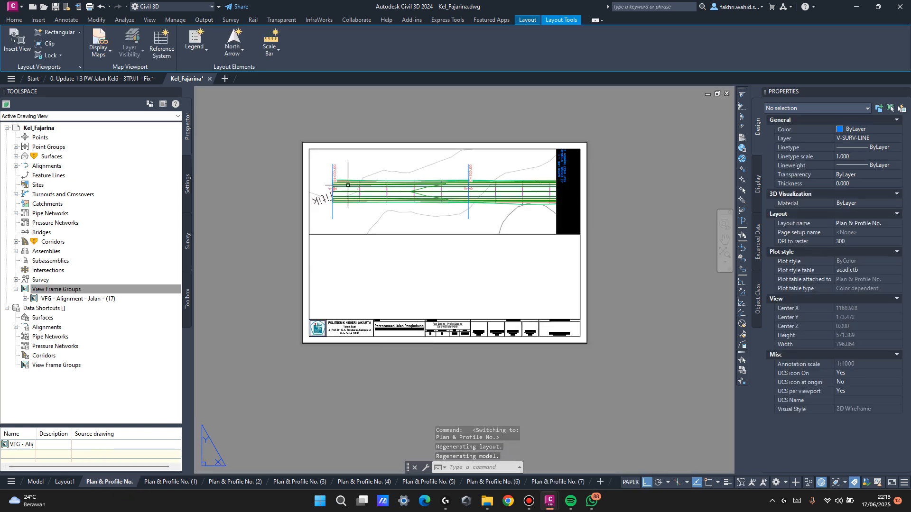
pyautogui.scroll(2, 373, 176)
pyautogui.moveTo(603, 310); pyautogui.dragTo(573, 281, button='middle')
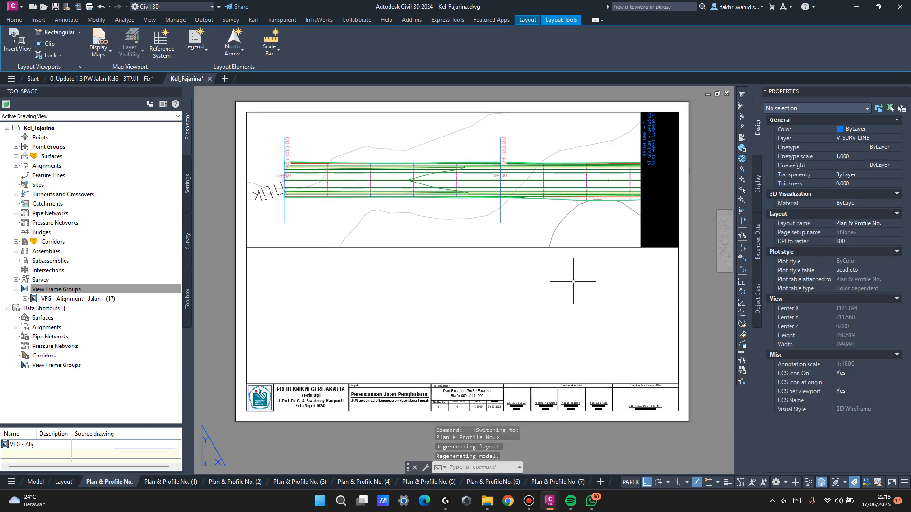
# Return to model space and examine the elevation values at station 0+000 in the lower band of the full profile view.
pyautogui.click(45, 483)
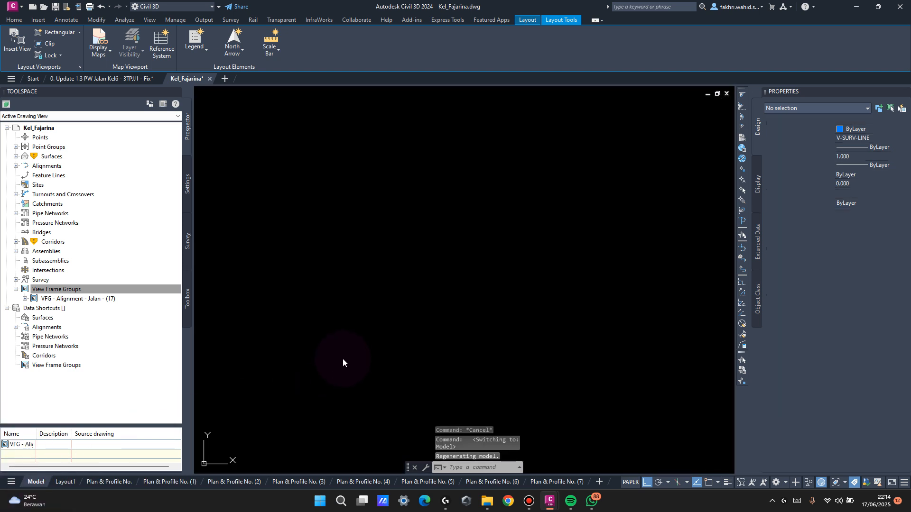
pyautogui.scroll(-8, 424, 220)
pyautogui.moveTo(425, 221)
pyautogui.mouseDown(button='middle')
pyautogui.moveTo(565, 255)
pyautogui.moveTo(319, 226)
pyautogui.mouseUp(button='middle')
pyautogui.scroll(2, 318, 225)
pyautogui.moveTo(570, 279); pyautogui.dragTo(267, 229, button='middle')
pyautogui.moveTo(580, 220); pyautogui.dragTo(433, 410, button='middle')
pyautogui.scroll(8, 311, 249)
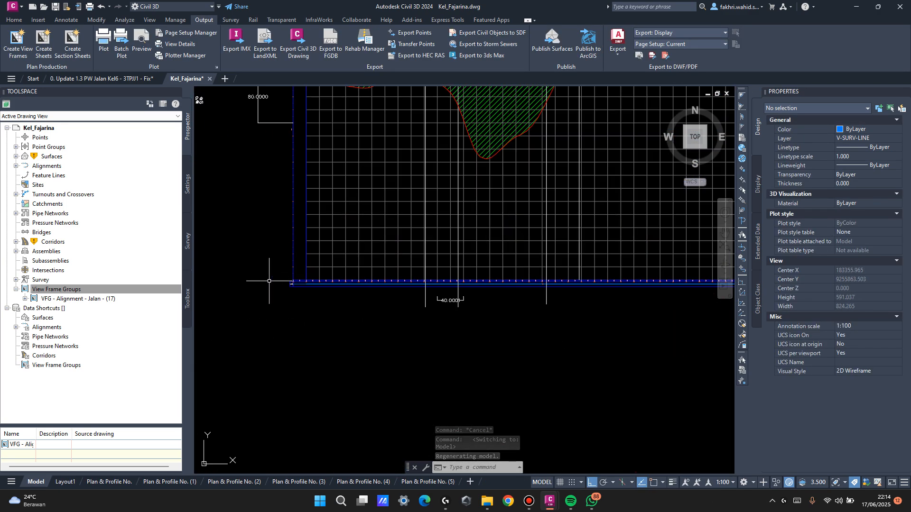
pyautogui.scroll(4, 244, 313)
pyautogui.scroll(-4, 311, 280)
pyautogui.scroll(6, 415, 289)
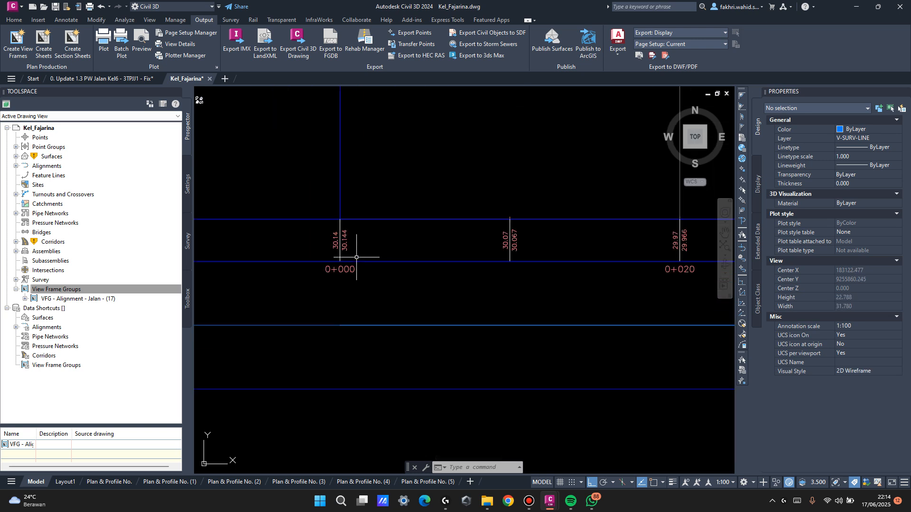
pyautogui.scroll(4, 341, 249)
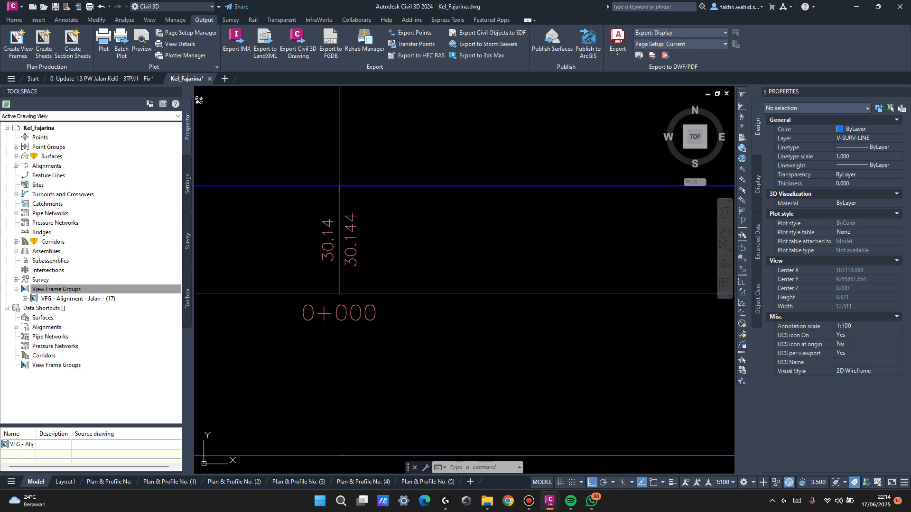
# In the full profile view's properties, set Profile2 of the Profile Data band to the profile whose name begins with "Alinyeme" and apply it.
pyautogui.click(356, 215)
pyautogui.press('Escape')
pyautogui.click(373, 186)
pyautogui.rightClick(373, 186)
pyautogui.click(447, 283)
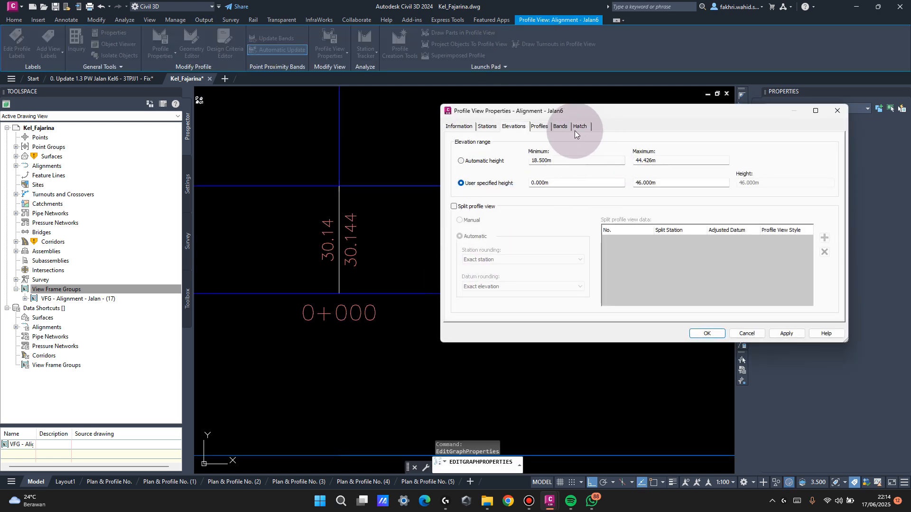
pyautogui.click(561, 126)
pyautogui.moveTo(612, 288); pyautogui.dragTo(797, 291)
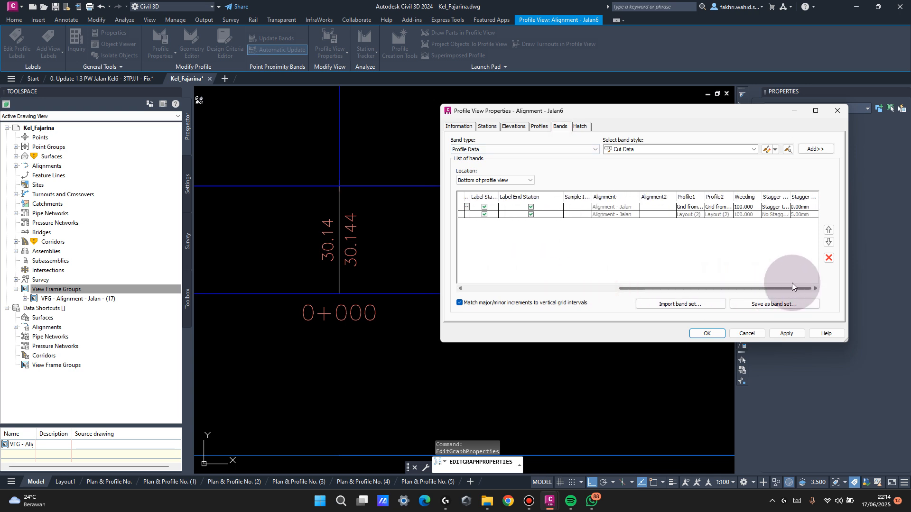
pyautogui.click(725, 209)
pyautogui.click(719, 229)
pyautogui.click(707, 335)
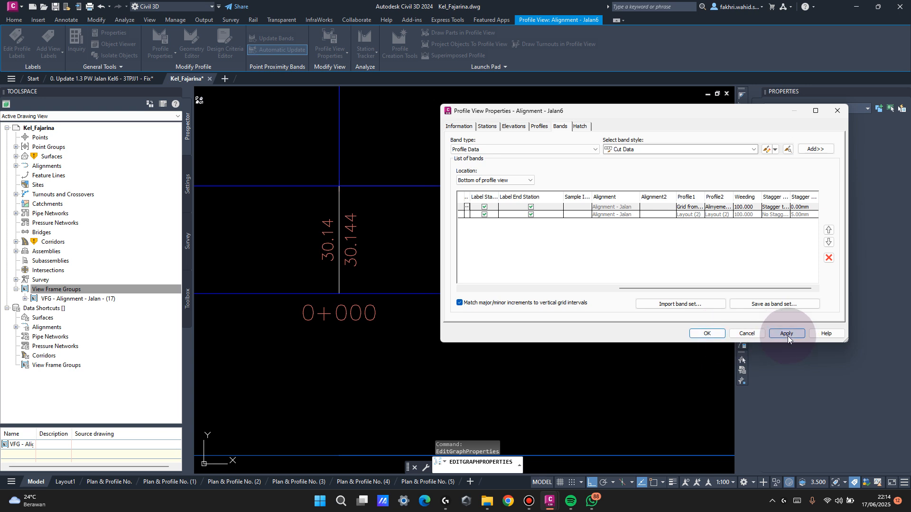
# Review the profile view's elevation range, station range and band list settings.
pyautogui.click(558, 181)
pyautogui.click(514, 127)
pyautogui.click(486, 127)
pyautogui.click(565, 126)
pyautogui.click(720, 240)
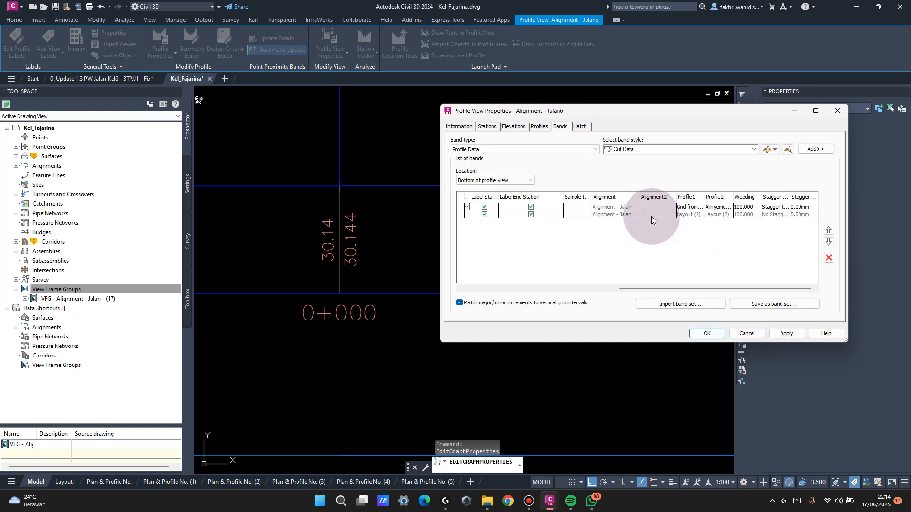
pyautogui.moveTo(674, 288); pyautogui.dragTo(522, 286)
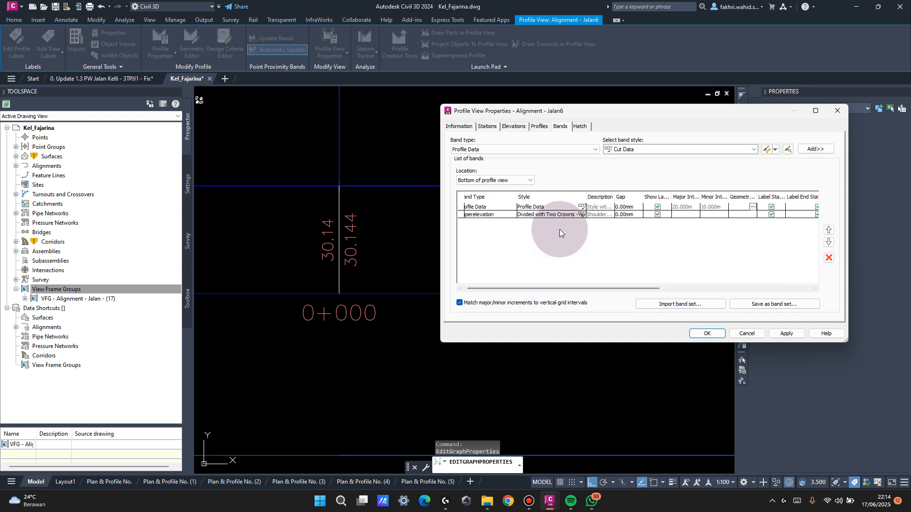
# Inspect the Superelevation band's style details without changing them, and apply the profile view properties.
pyautogui.click(582, 214)
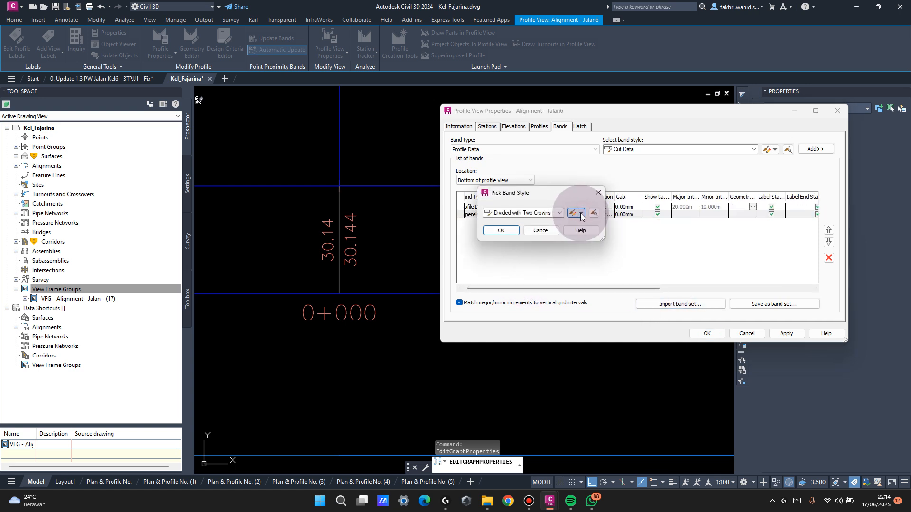
pyautogui.click(573, 215)
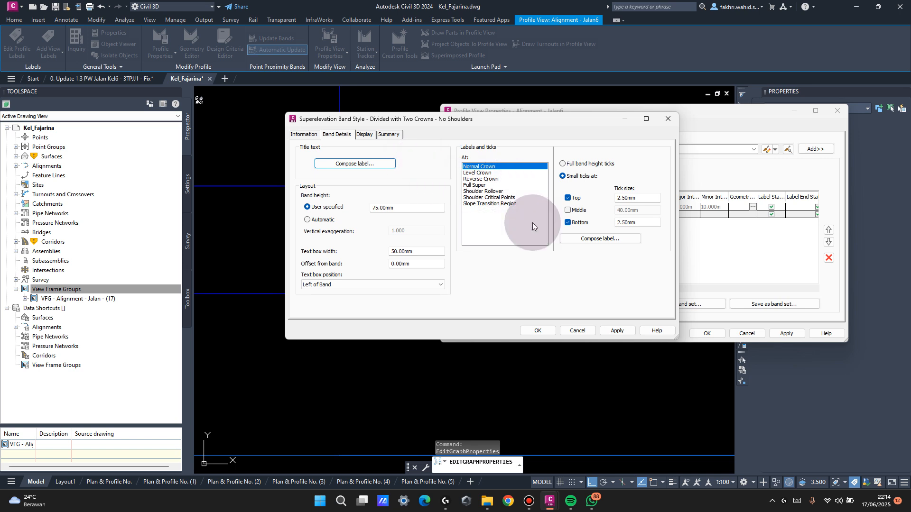
pyautogui.click(585, 330)
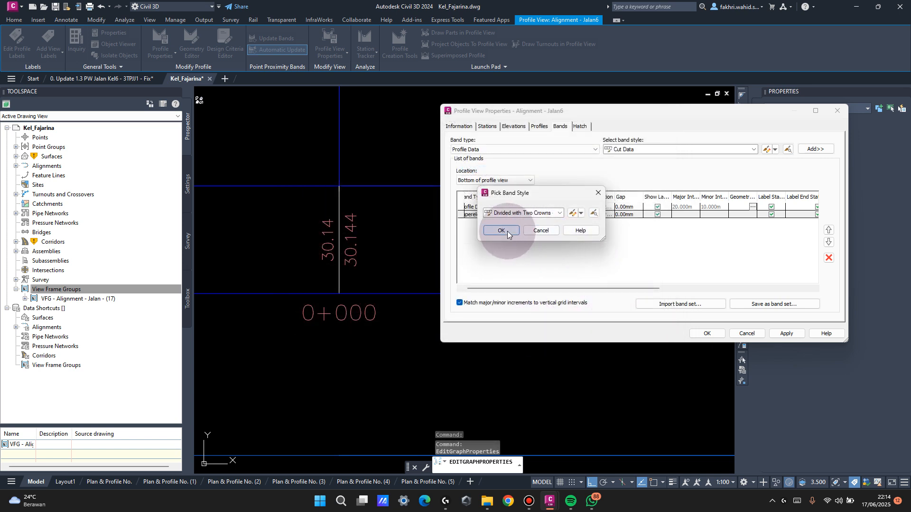
pyautogui.click(502, 230)
pyautogui.click(782, 334)
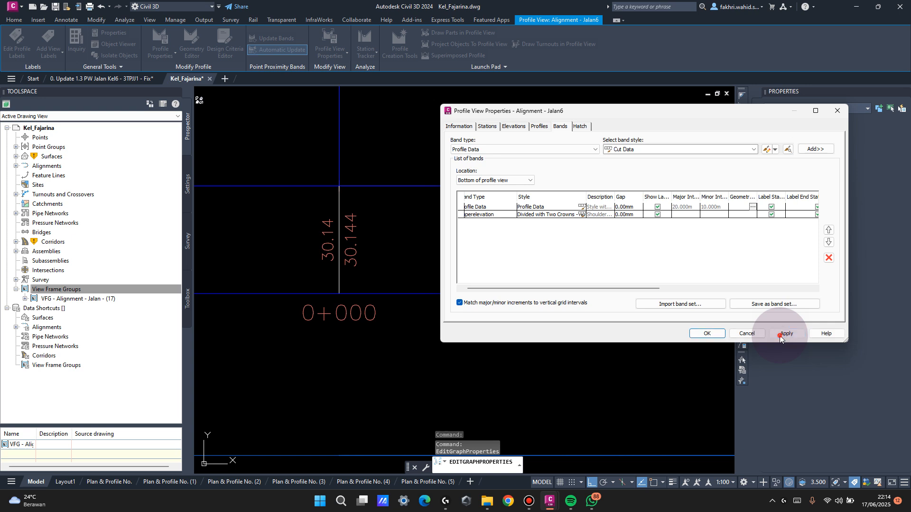
pyautogui.click(712, 334)
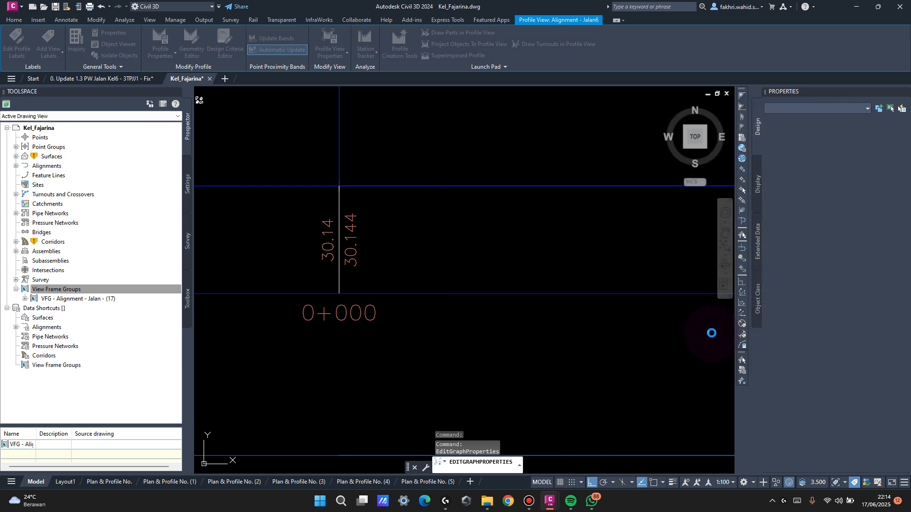
# Examine the lower band, grid and overall extent of the full profile view.
pyautogui.scroll(-6, 446, 233)
pyautogui.scroll(4, 557, 239)
pyautogui.scroll(-15, 548, 226)
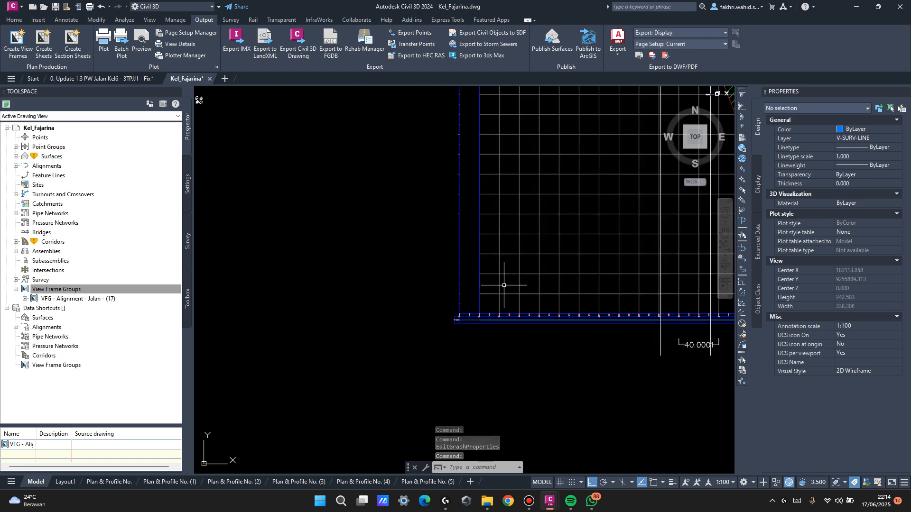
pyautogui.scroll(-6, 433, 205)
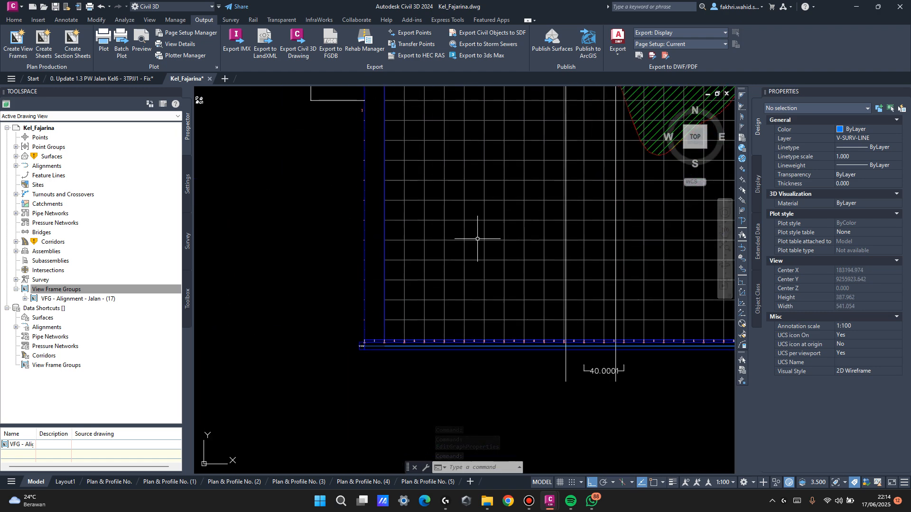
pyautogui.scroll(10, 439, 302)
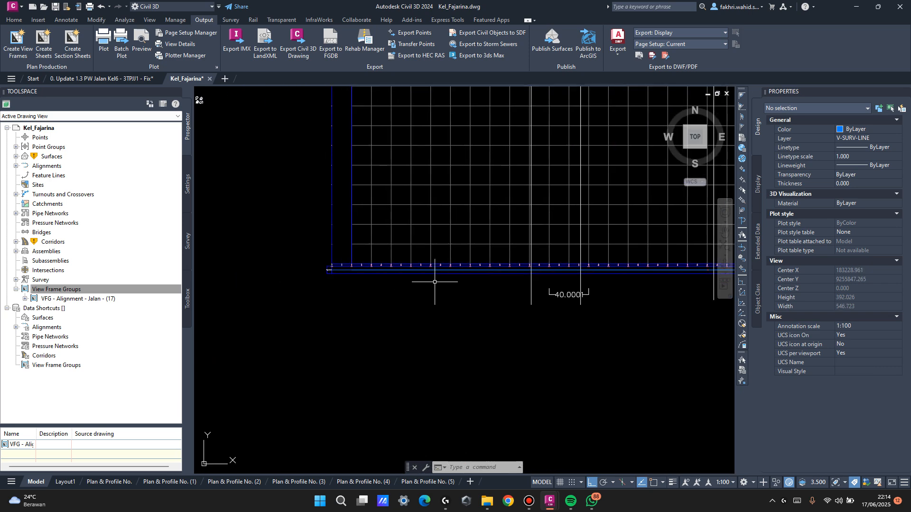
pyautogui.scroll(-15, 361, 244)
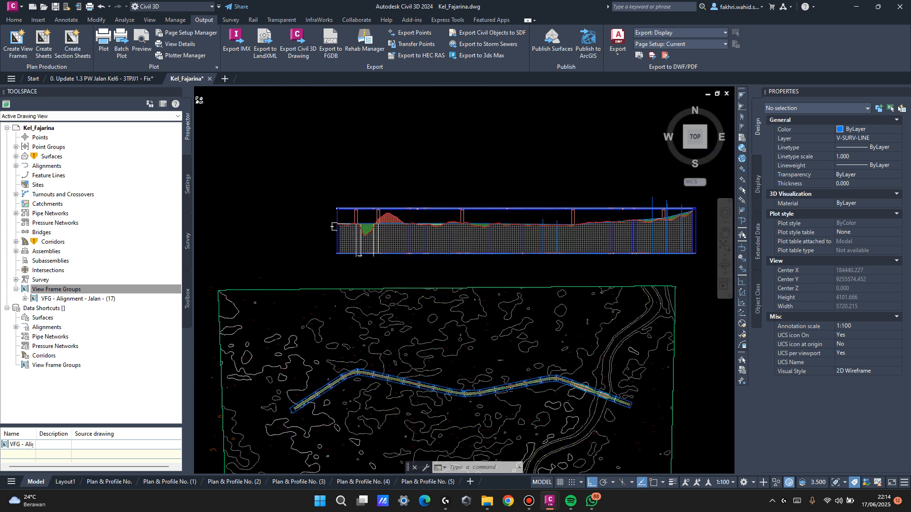
pyautogui.scroll(11, 330, 227)
pyautogui.scroll(-2, 326, 230)
pyautogui.moveTo(288, 239); pyautogui.dragTo(471, 274, button='middle')
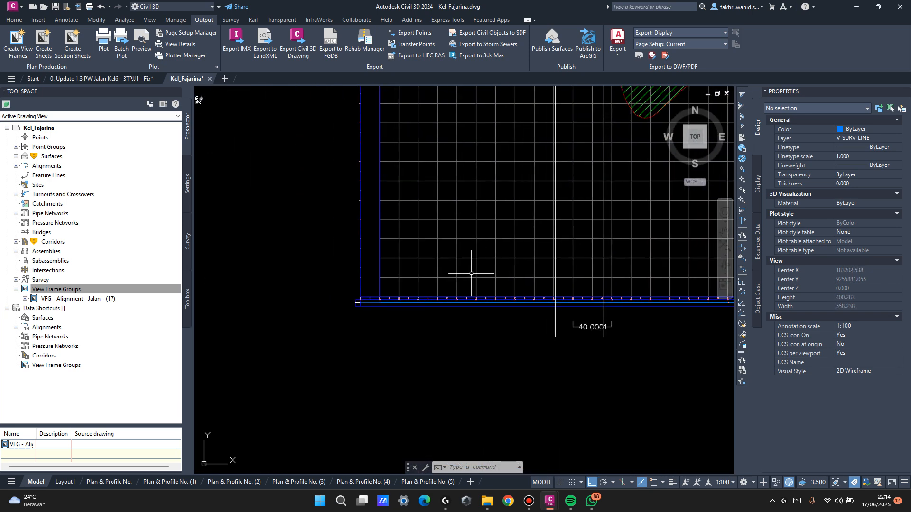
# Set the full profile view's user-specified minimum elevation to 20 m.
pyautogui.click(421, 162)
pyautogui.rightClick(418, 166)
pyautogui.click(459, 262)
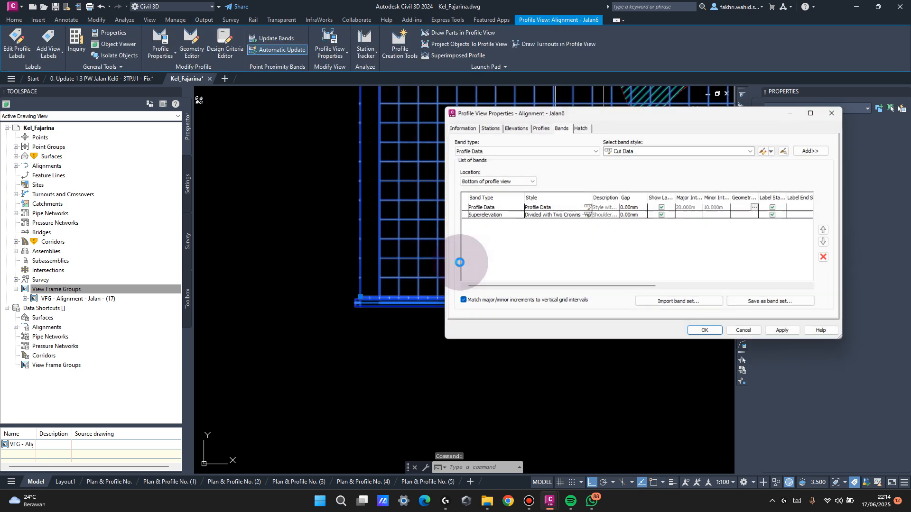
pyautogui.click(515, 127)
pyautogui.moveTo(540, 182); pyautogui.dragTo(583, 214)
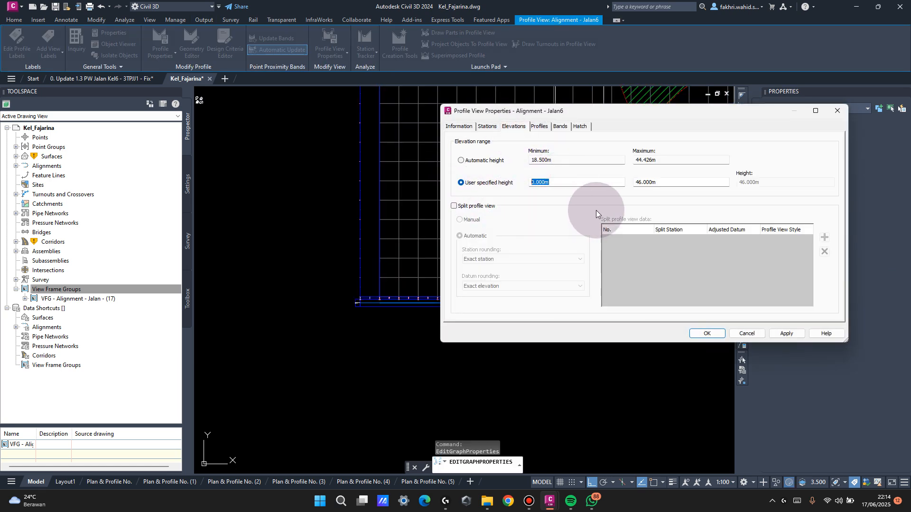
pyautogui.write('20')
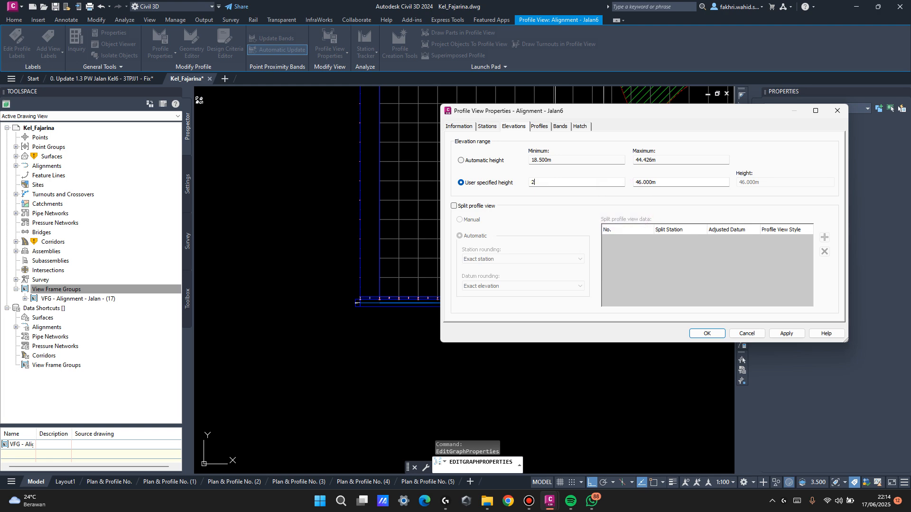
pyautogui.press('Return')
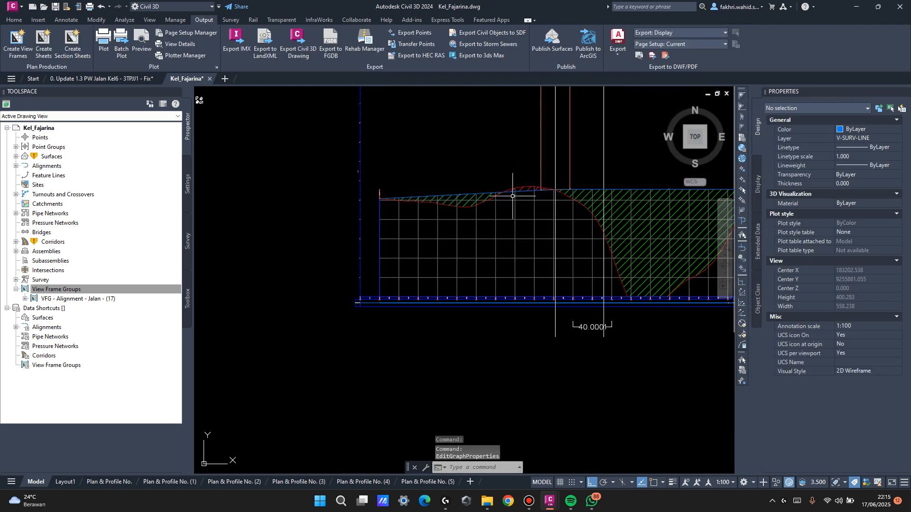
# Check how the deepest fill area and the elevation axis fit the profile view's lower edge.
pyautogui.scroll(-2, 584, 218)
pyautogui.moveTo(584, 219); pyautogui.dragTo(480, 215, button='middle')
pyautogui.click(480, 234)
pyautogui.press('Escape')
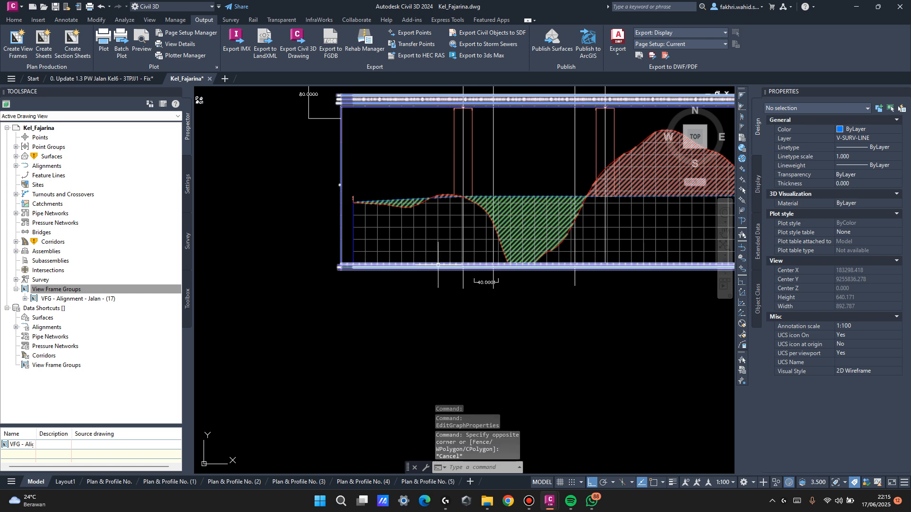
pyautogui.scroll(5, 387, 258)
pyautogui.moveTo(260, 264); pyautogui.dragTo(495, 278, button='middle')
pyautogui.scroll(5, 433, 266)
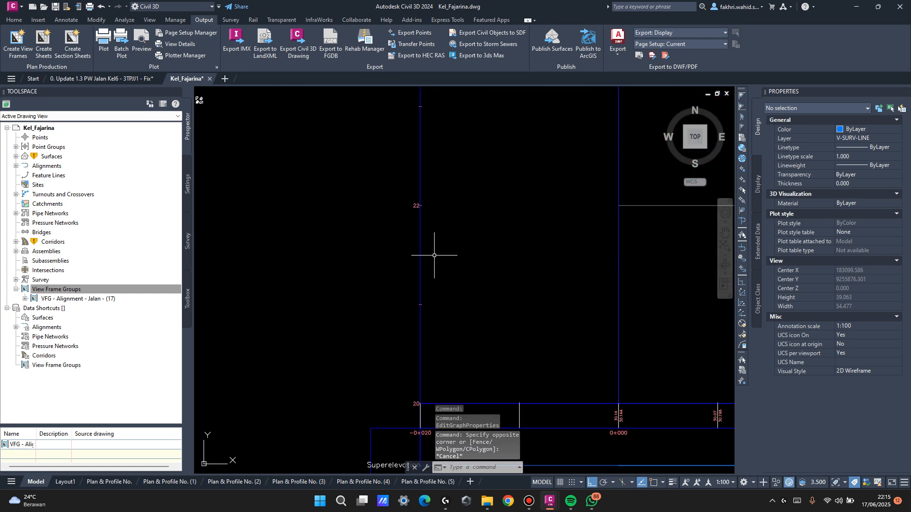
pyautogui.scroll(-5, 426, 231)
# Set the full profile view's user-specified minimum elevation to 15 m.
pyautogui.click(504, 224)
pyautogui.rightClick(504, 224)
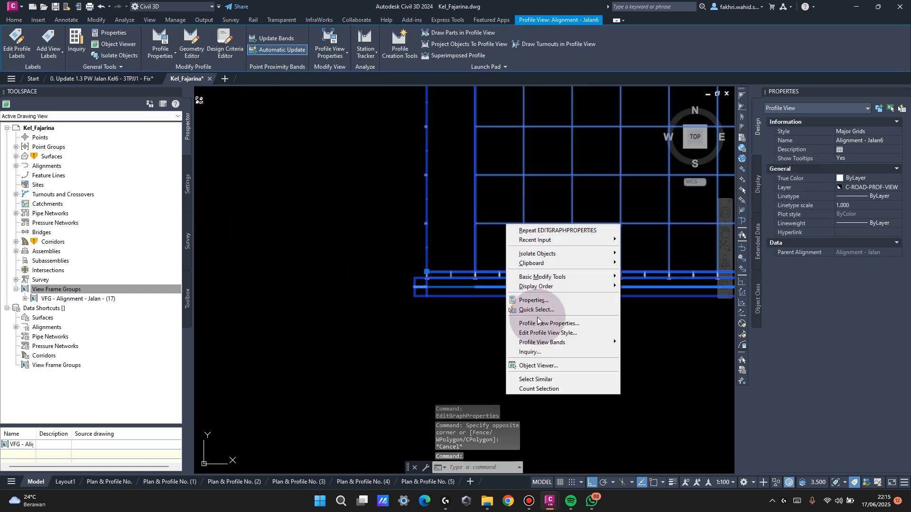
pyautogui.click(536, 326)
pyautogui.doubleClick(574, 183)
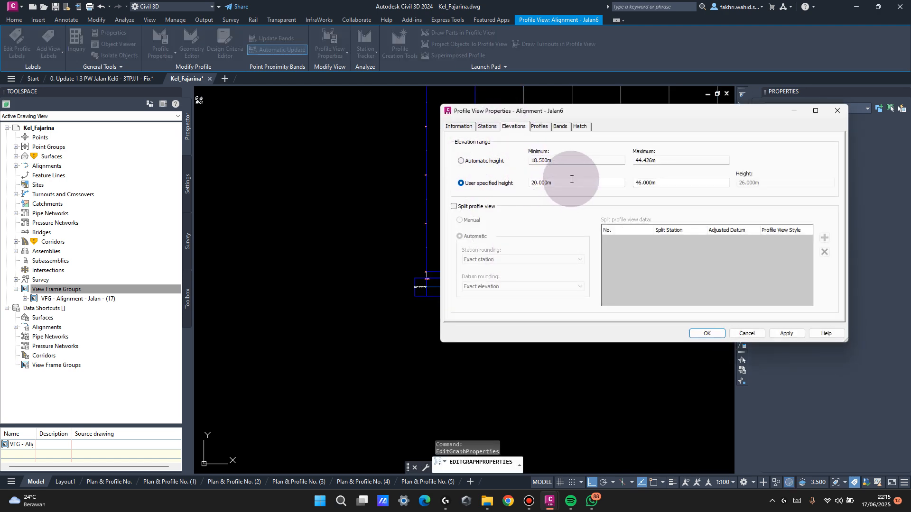
pyautogui.write('15')
pyautogui.press('Return')
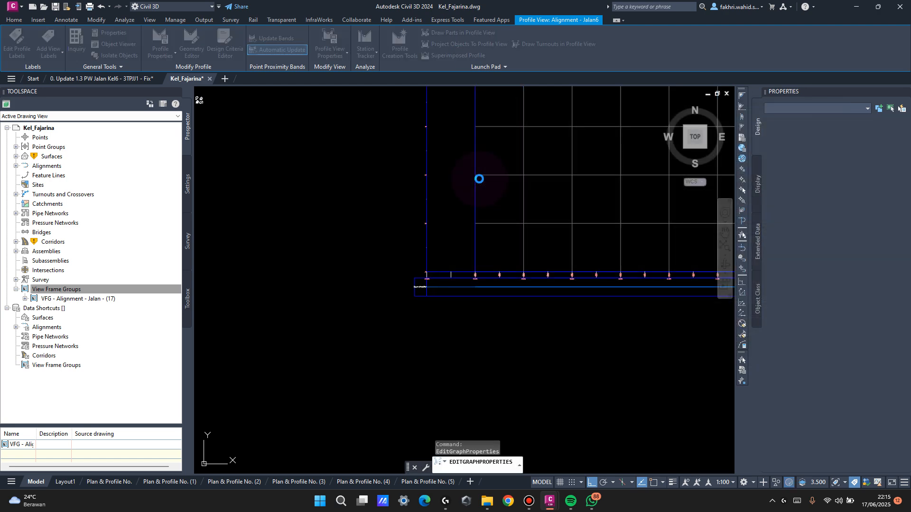
# Move the three polylines above the profile view straight down onto the profile's cut and fill areas.
pyautogui.scroll(-6, 489, 204)
pyautogui.moveTo(625, 185); pyautogui.dragTo(506, 192, button='middle')
pyautogui.scroll(2, 506, 192)
pyautogui.moveTo(660, 129); pyautogui.dragTo(282, 228, button='middle')
pyautogui.scroll(-4, 413, 191)
pyautogui.click(400, 137)
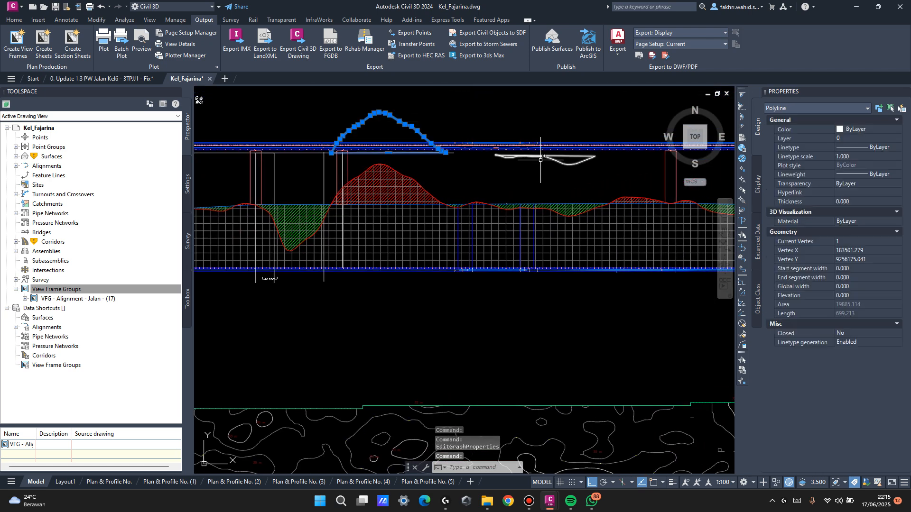
pyautogui.scroll(4, 535, 157)
pyautogui.press('Escape')
pyautogui.click(564, 154)
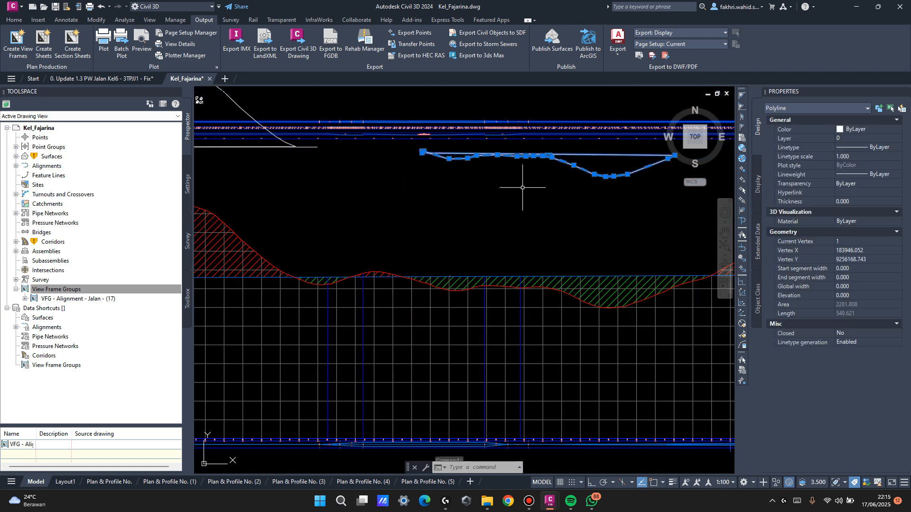
pyautogui.moveTo(340, 144)
pyautogui.mouseDown()
pyautogui.moveTo(280, 171)
pyautogui.moveTo(323, 151)
pyautogui.mouseUp()
pyautogui.scroll(3, 294, 145)
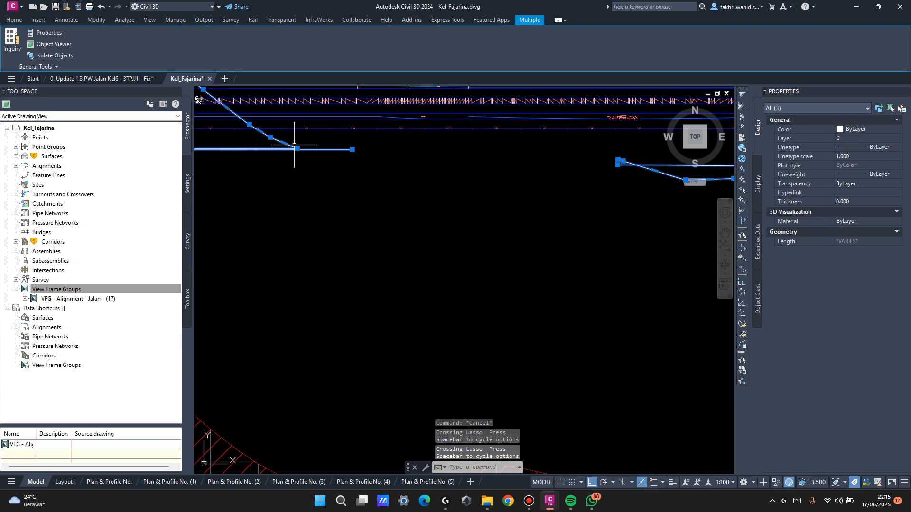
pyautogui.write('m')
pyautogui.press('Return')
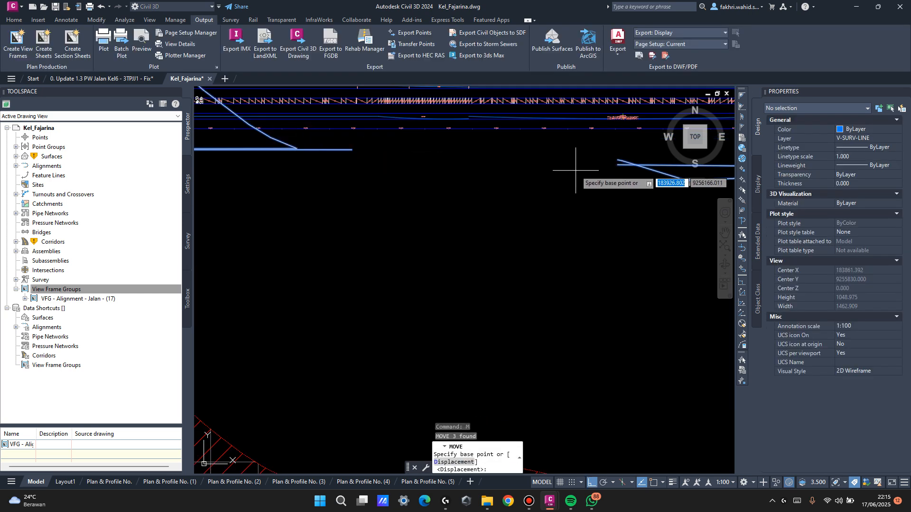
pyautogui.click(618, 165)
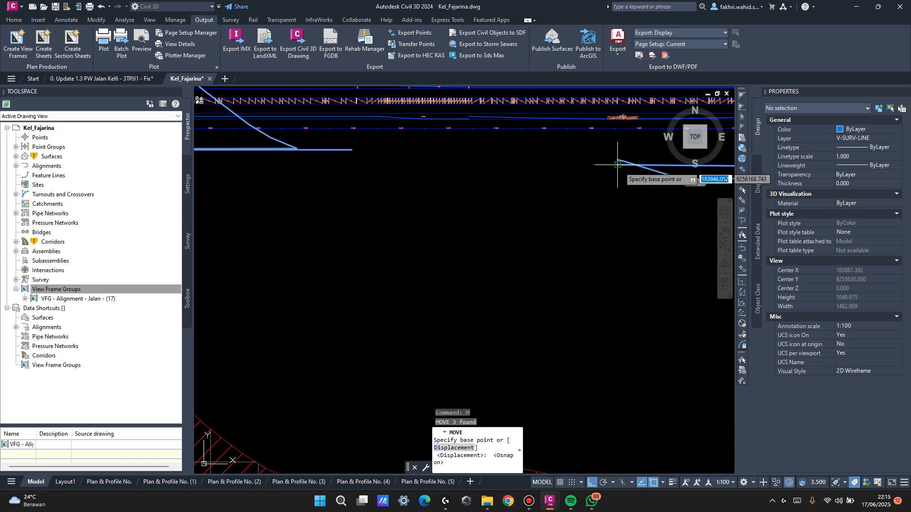
pyautogui.scroll(-3, 619, 182)
pyautogui.scroll(3, 620, 234)
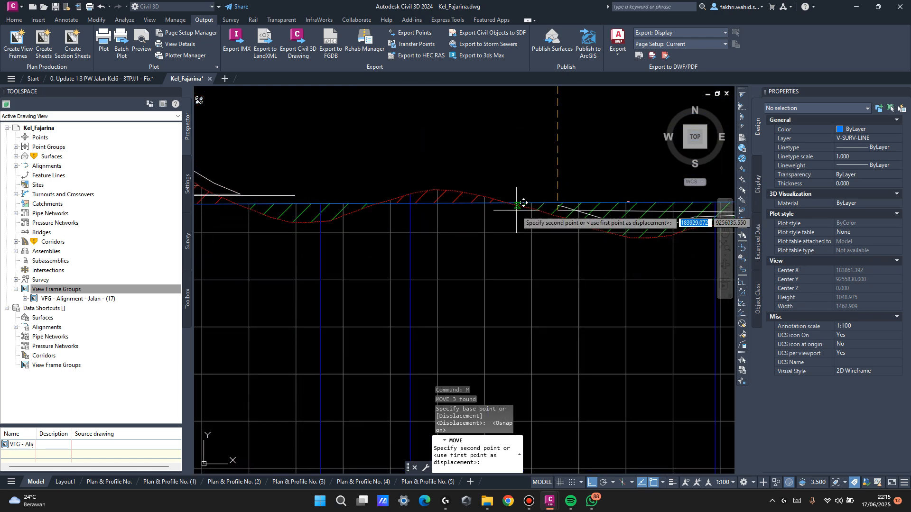
pyautogui.scroll(1, 626, 204)
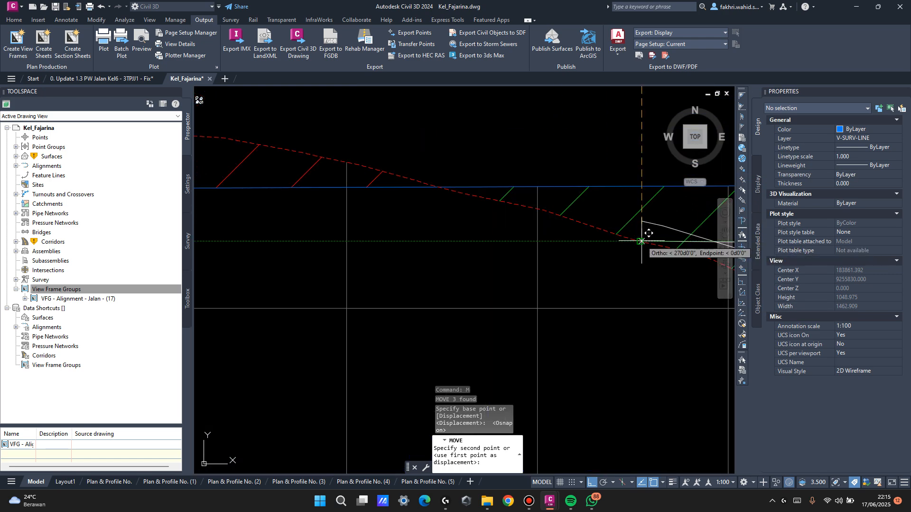
pyautogui.click(643, 227)
pyautogui.press('Escape')
pyautogui.scroll(-5, 642, 227)
pyautogui.scroll(3, 440, 227)
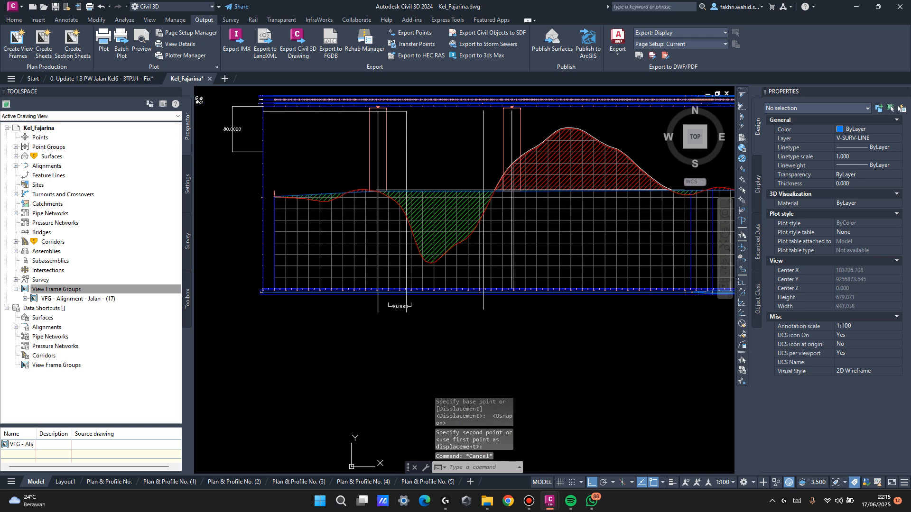
pyautogui.moveTo(373, 250); pyautogui.dragTo(443, 223, button='middle')
pyautogui.scroll(5, 343, 259)
pyautogui.moveTo(334, 297); pyautogui.dragTo(353, 292, button='middle')
pyautogui.scroll(3, 353, 292)
pyautogui.click(502, 230)
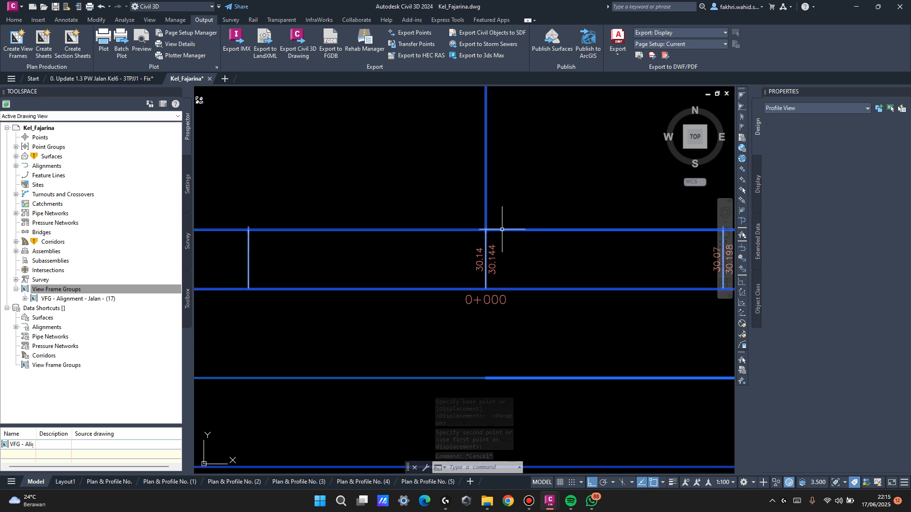
pyautogui.rightClick(503, 230)
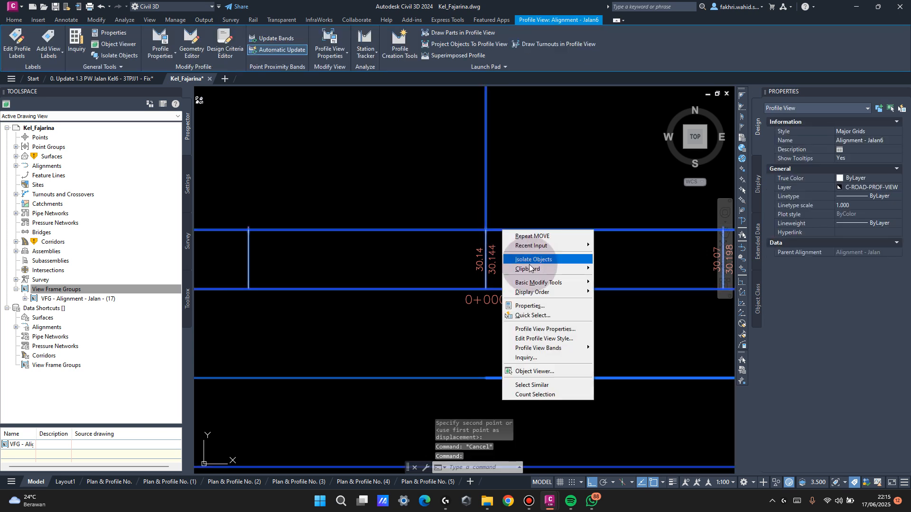
pyautogui.click(558, 340)
pyautogui.click(596, 351)
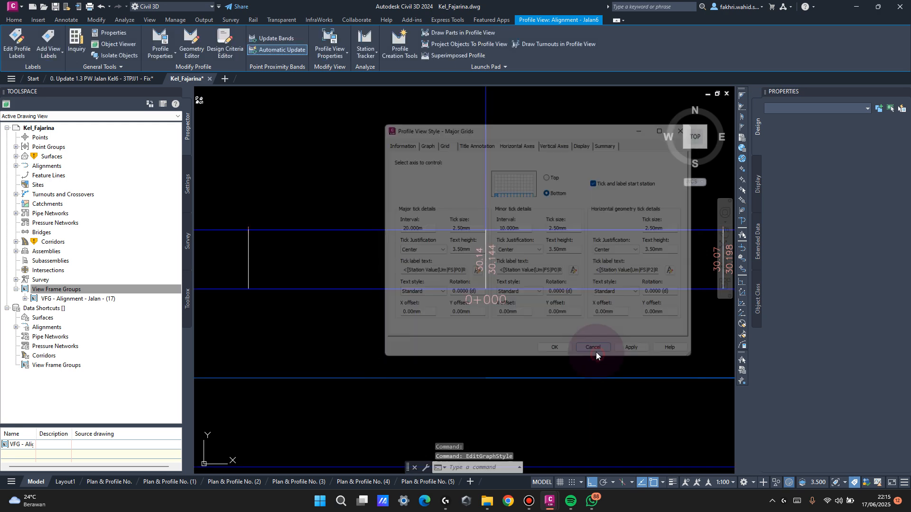
pyautogui.click(498, 252)
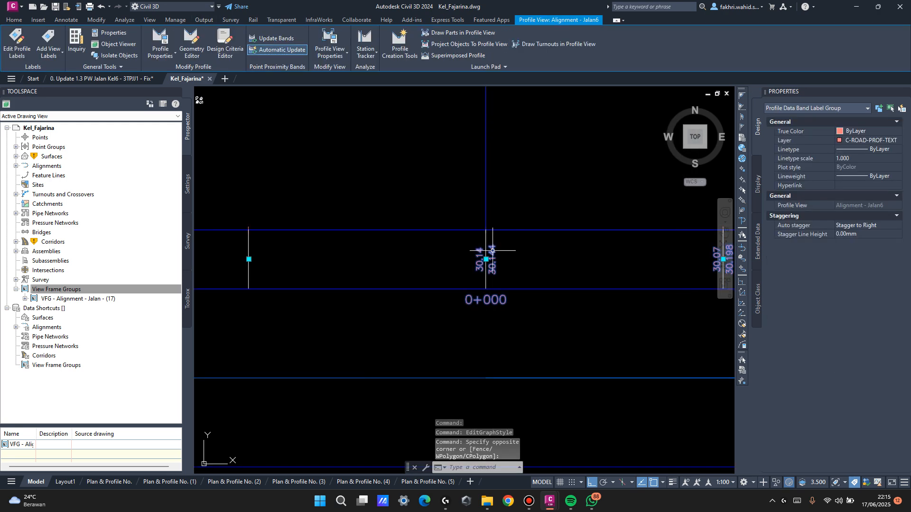
pyautogui.rightClick(494, 252)
pyautogui.click(545, 364)
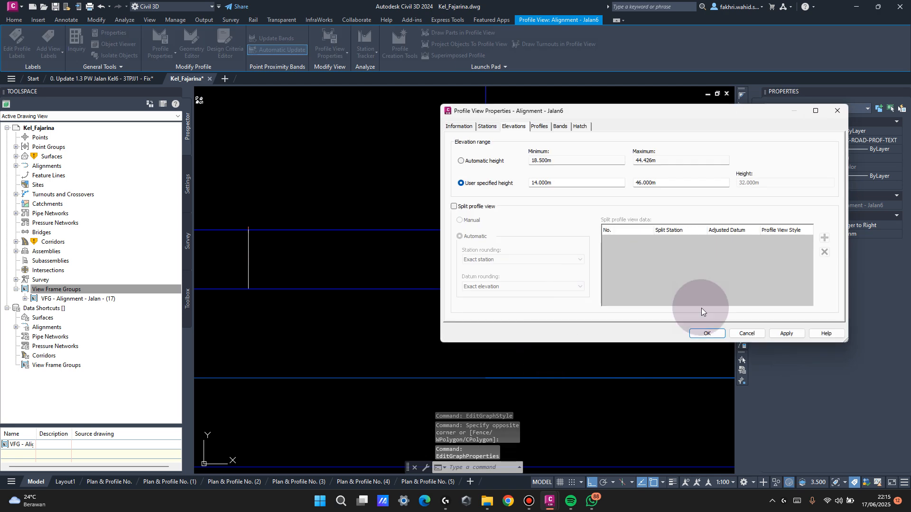
pyautogui.click(745, 334)
# In the Profile Data band style's major station label, set the EG Elevation component's precision to 0.001.
pyautogui.click(488, 259)
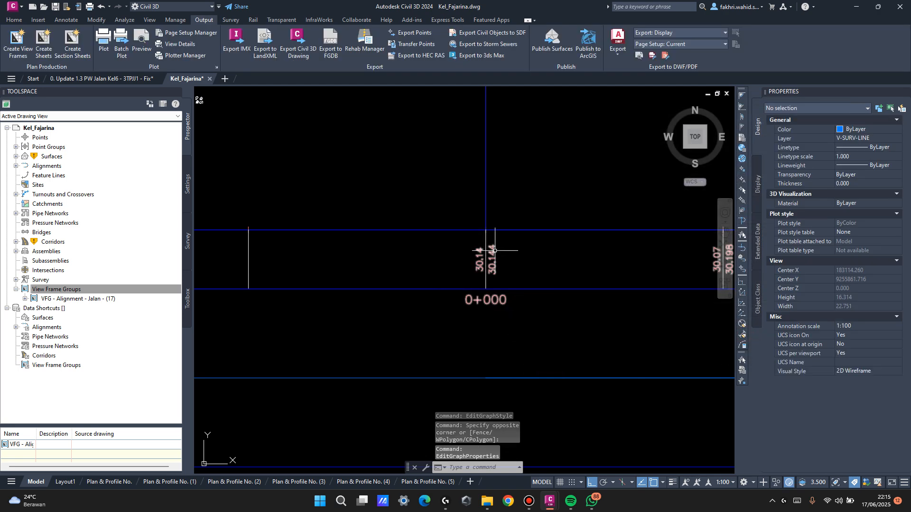
pyautogui.rightClick(494, 250)
pyautogui.click(546, 381)
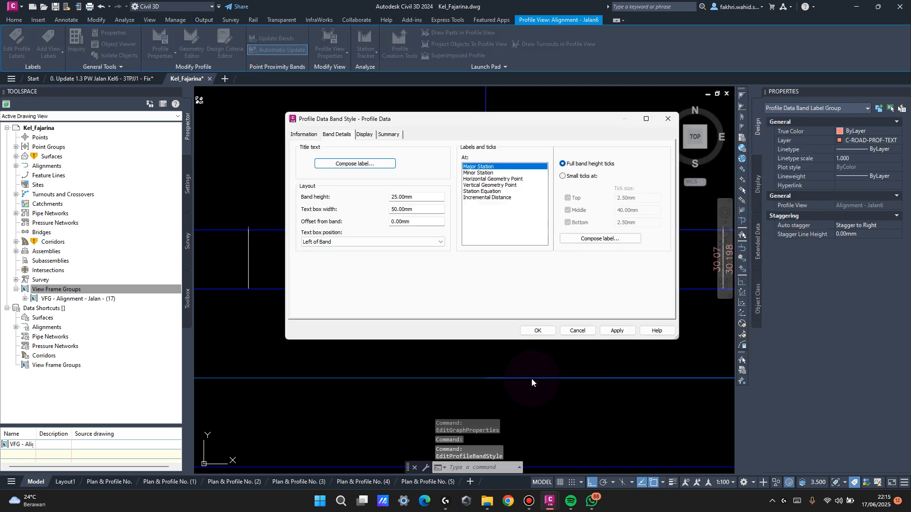
pyautogui.click(588, 240)
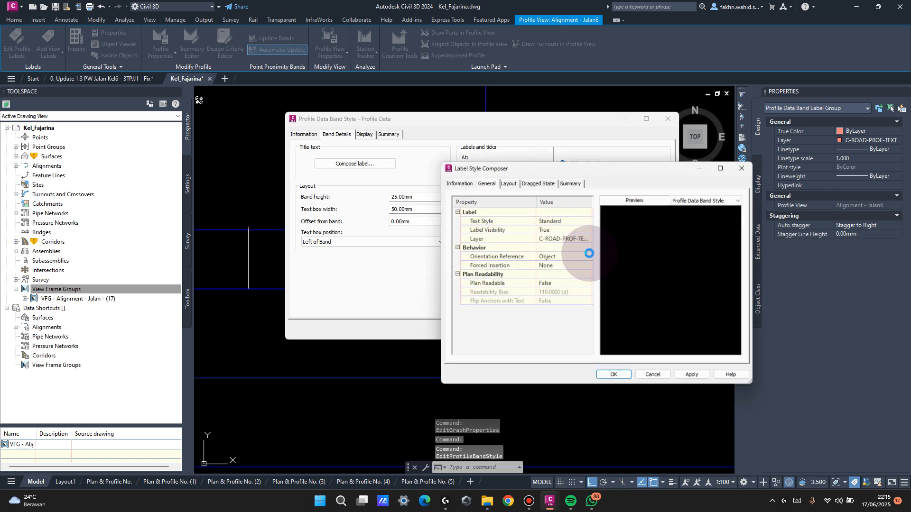
pyautogui.moveTo(583, 173); pyautogui.dragTo(565, 122)
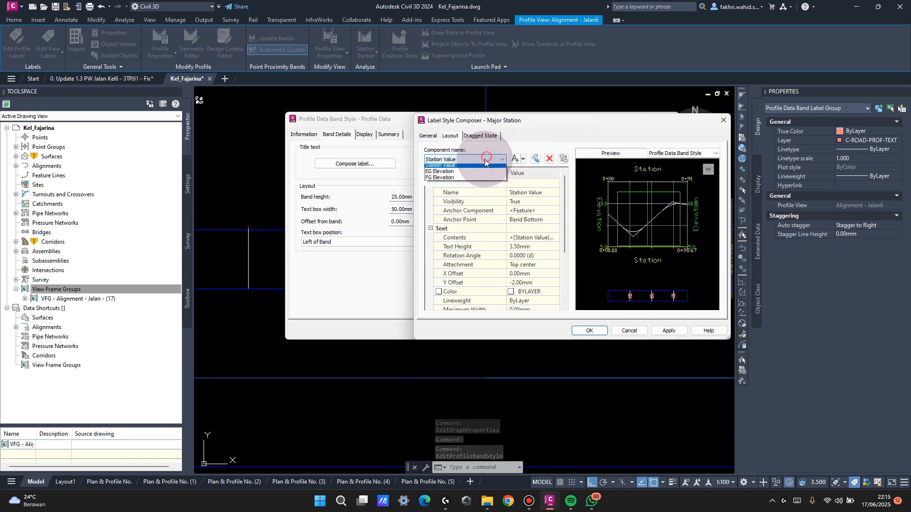
pyautogui.click(468, 168)
pyautogui.click(531, 237)
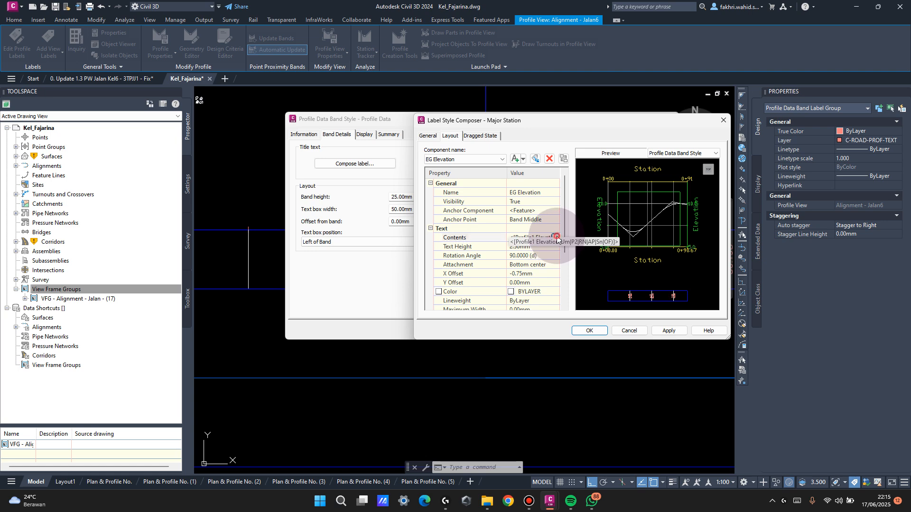
pyautogui.click(556, 237)
pyautogui.moveTo(412, 259); pyautogui.dragTo(519, 169)
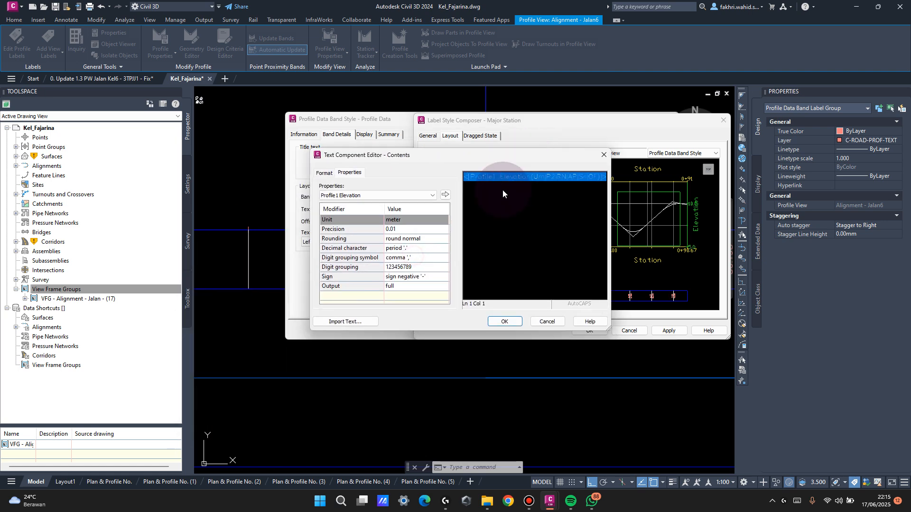
pyautogui.click(406, 230)
pyautogui.click(420, 231)
pyautogui.click(417, 243)
pyautogui.click(445, 195)
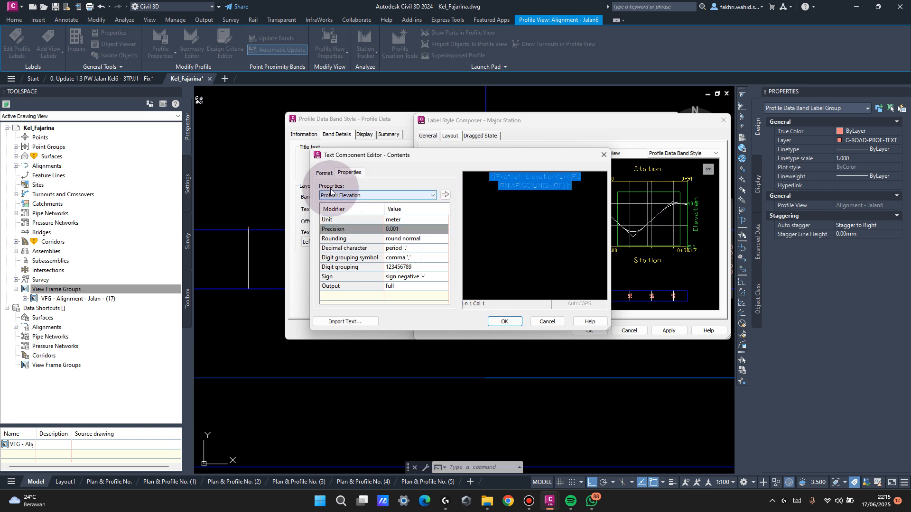
# Color the major station label's EG Elevation text red and apply the label change.
pyautogui.click(324, 173)
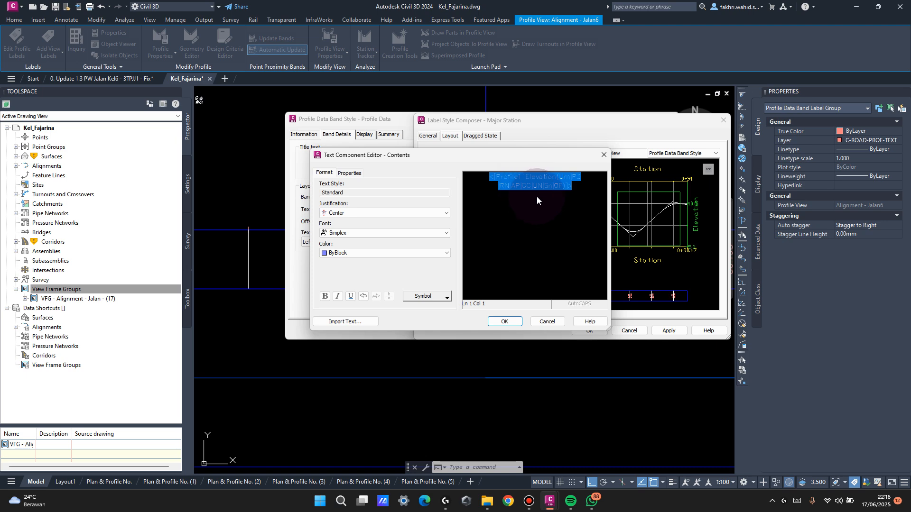
pyautogui.click(434, 253)
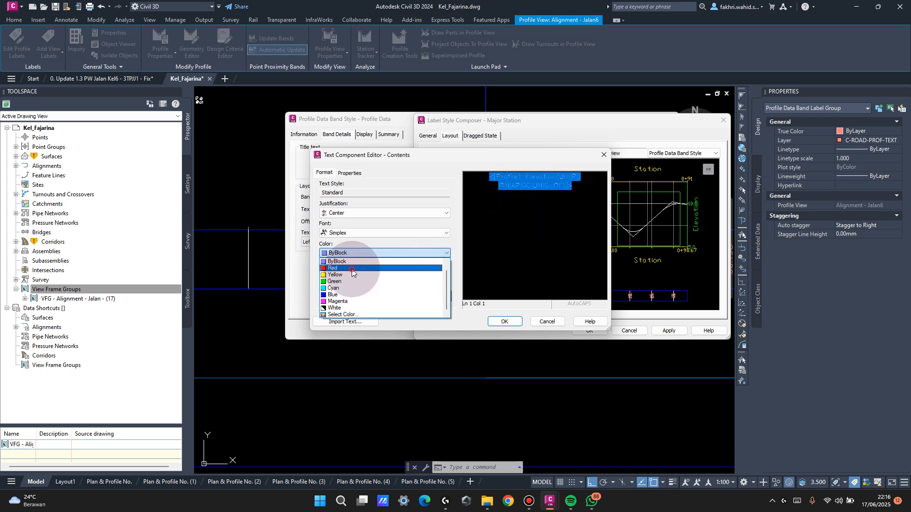
pyautogui.click(351, 269)
pyautogui.click(504, 321)
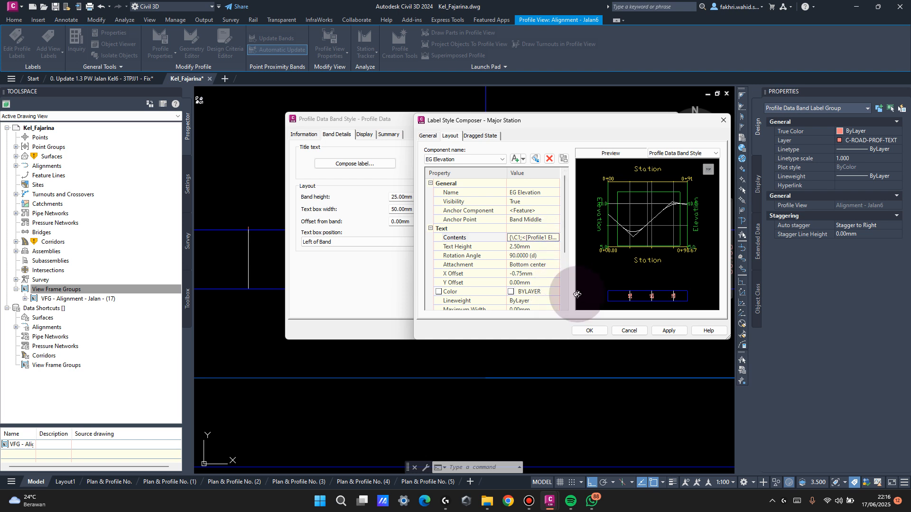
pyautogui.click(668, 331)
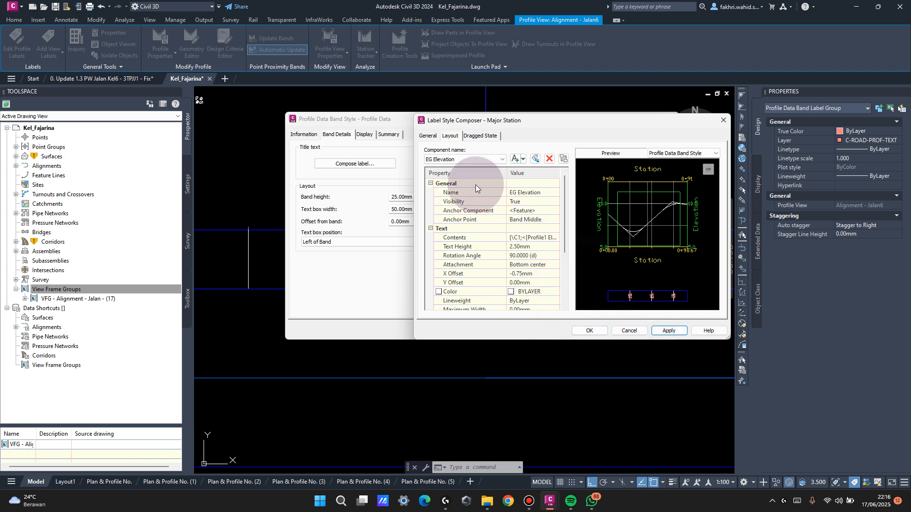
# Color the major station label's FG Elevation text blue and accept the label style.
pyautogui.click(558, 239)
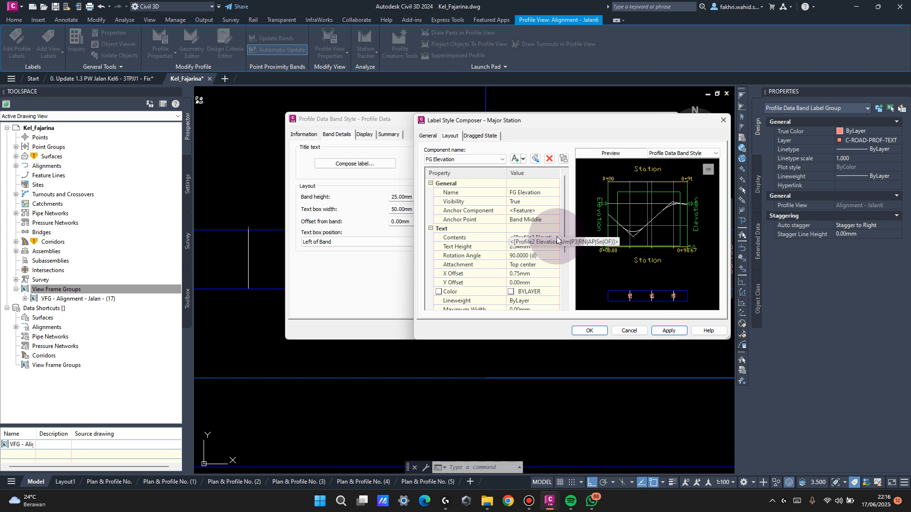
pyautogui.click(555, 238)
pyautogui.click(324, 213)
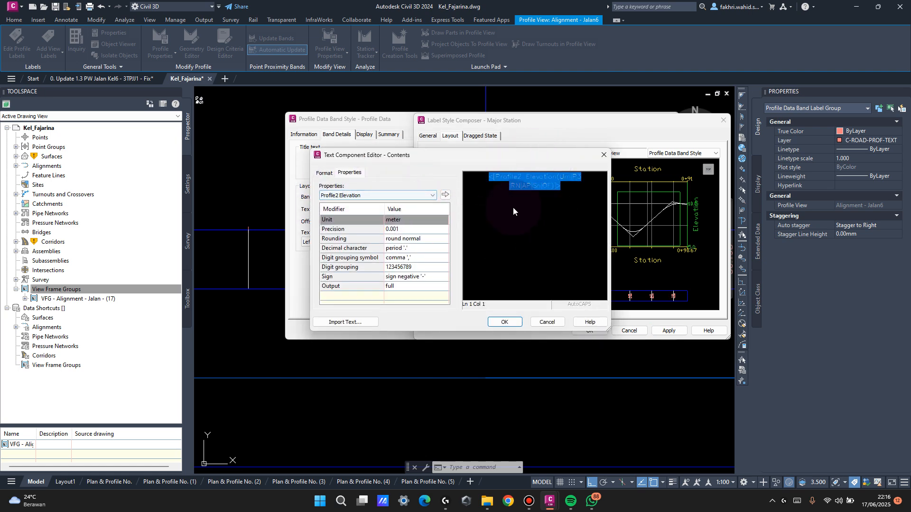
pyautogui.click(325, 174)
pyautogui.click(349, 251)
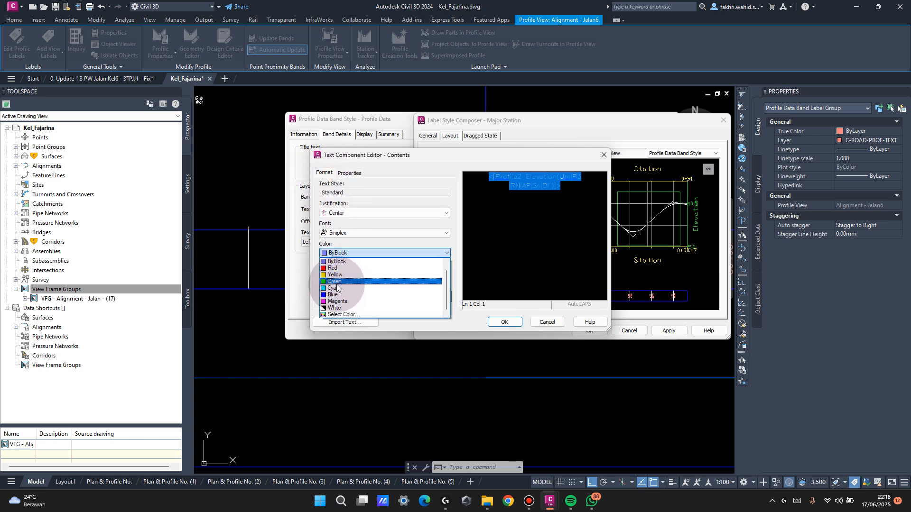
pyautogui.click(332, 298)
pyautogui.click(502, 323)
pyautogui.click(589, 331)
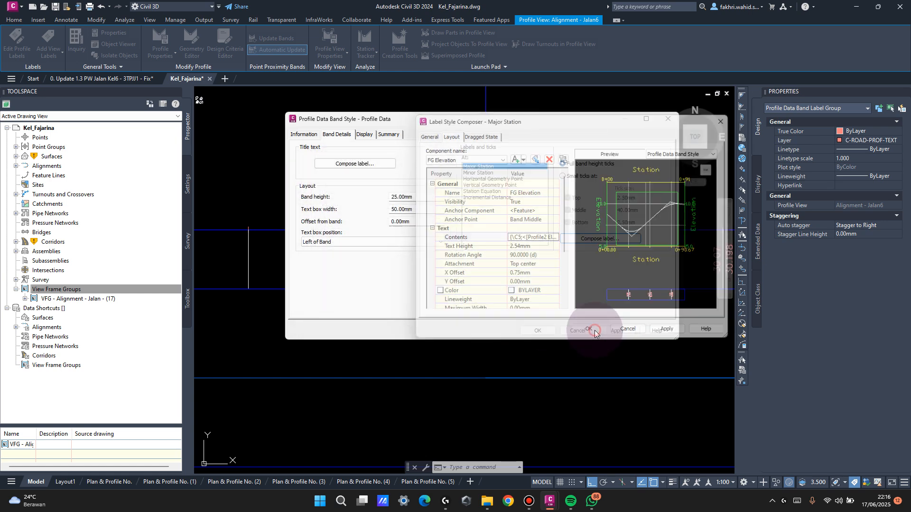
# In the band style's minor station label, set the EG Elevation component's precision to 0.001.
pyautogui.click(505, 173)
pyautogui.click(600, 238)
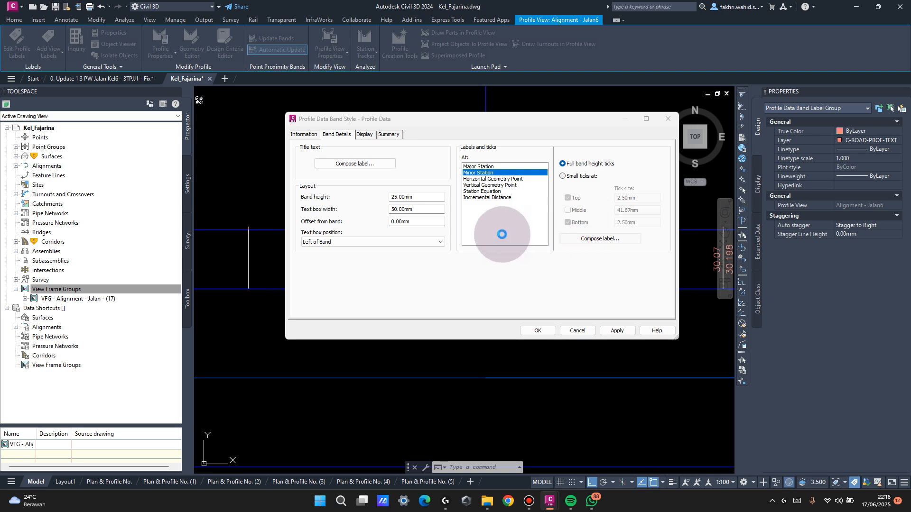
pyautogui.click(531, 192)
pyautogui.click(558, 239)
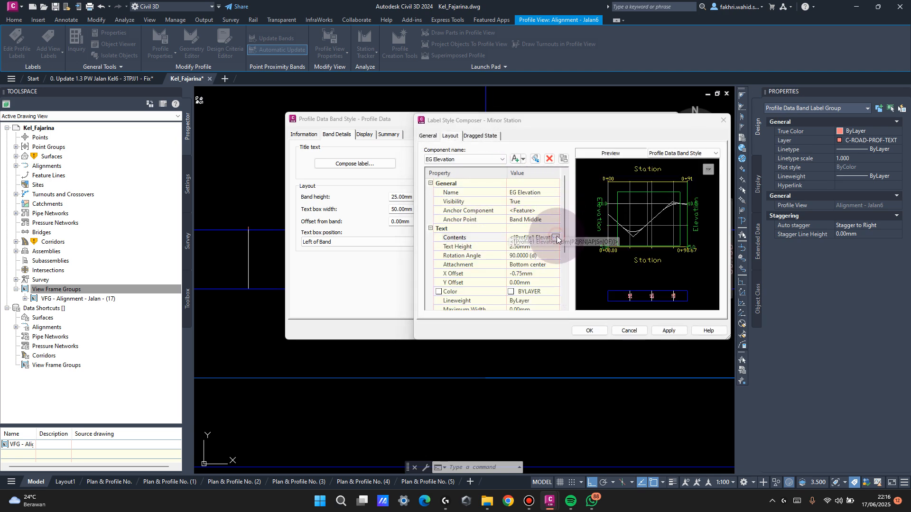
pyautogui.click(556, 238)
pyautogui.click(439, 231)
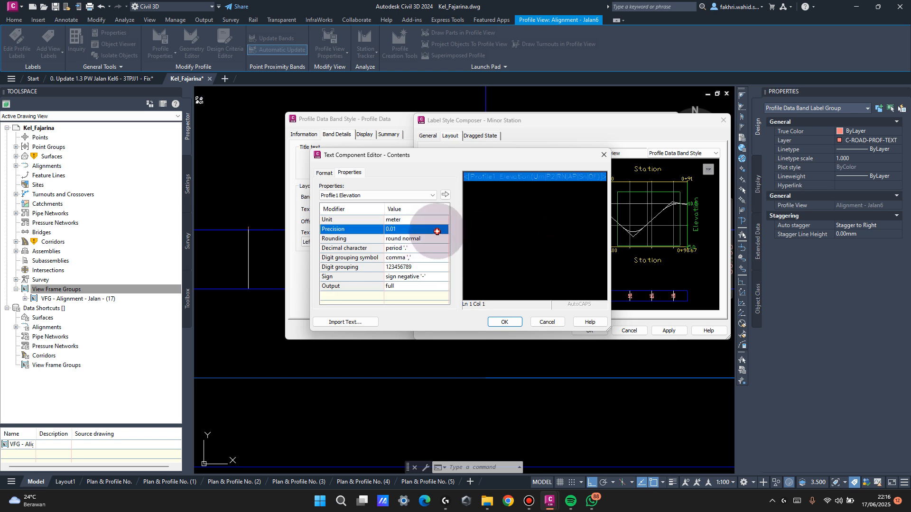
pyautogui.click(437, 232)
pyautogui.click(397, 260)
pyautogui.click(445, 195)
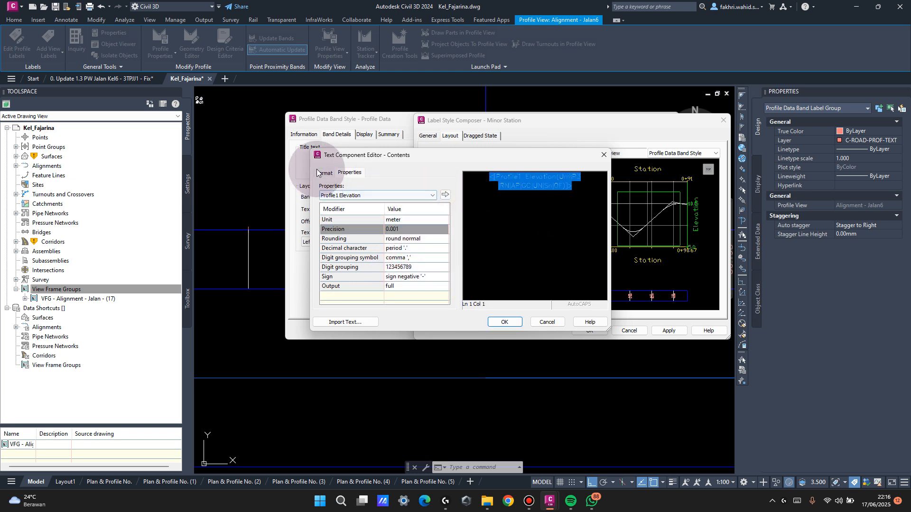
# Color the minor station label's EG Elevation text red.
pyautogui.click(313, 172)
pyautogui.click(343, 253)
pyautogui.click(340, 267)
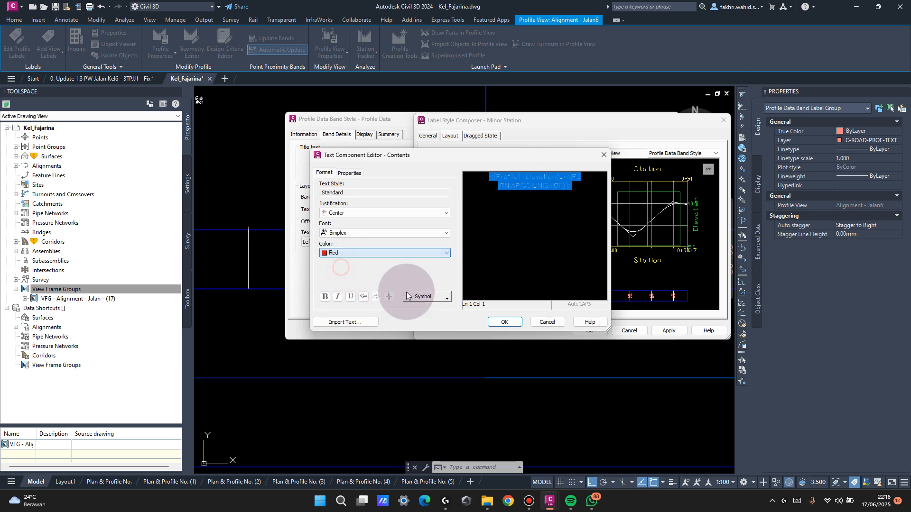
pyautogui.click(506, 321)
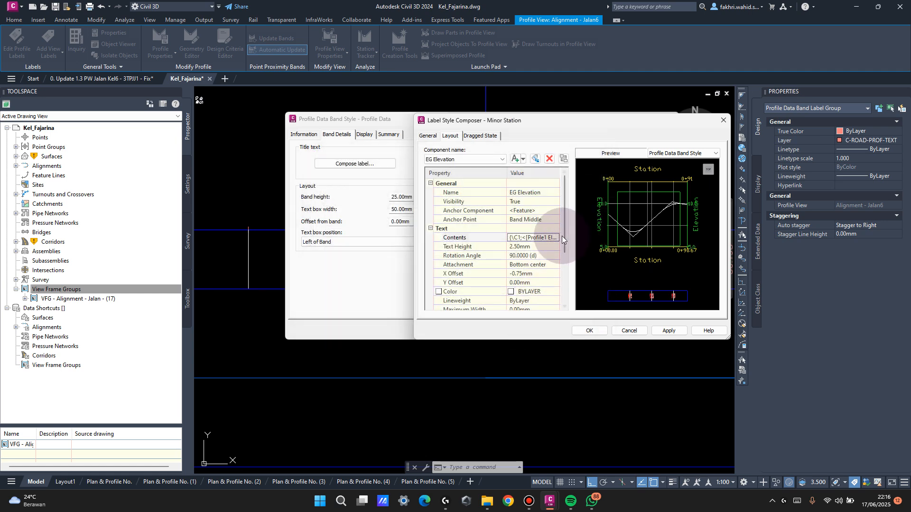
# Color the minor station label's FG Elevation text blue and accept the label and band style changes.
pyautogui.click(462, 174)
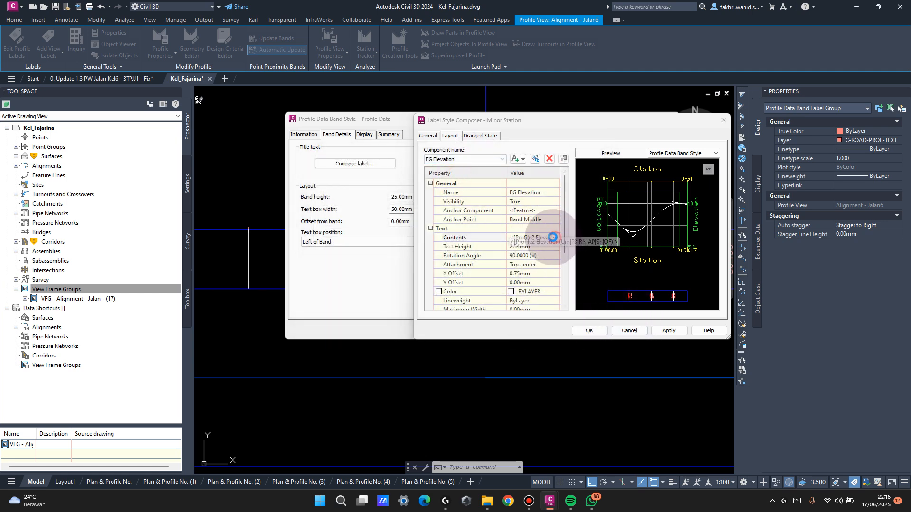
pyautogui.click(559, 238)
pyautogui.click(324, 172)
pyautogui.click(335, 253)
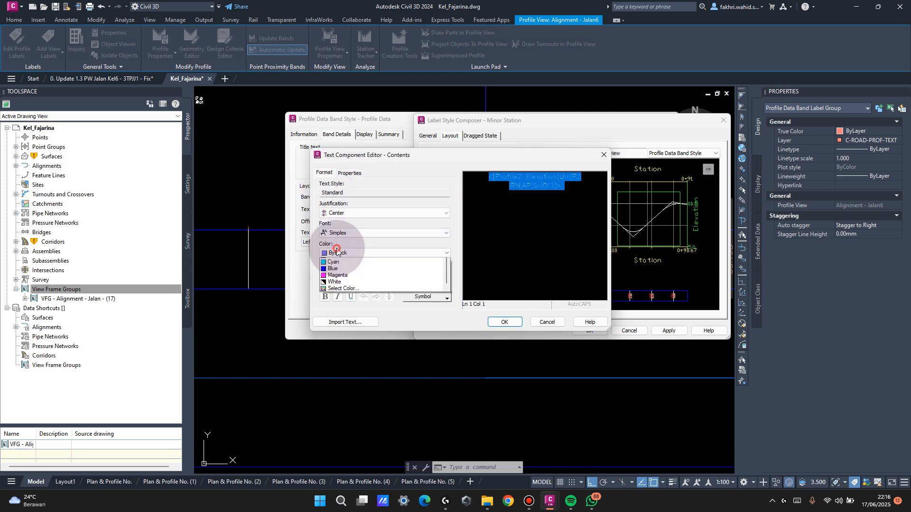
pyautogui.click(337, 298)
pyautogui.click(505, 322)
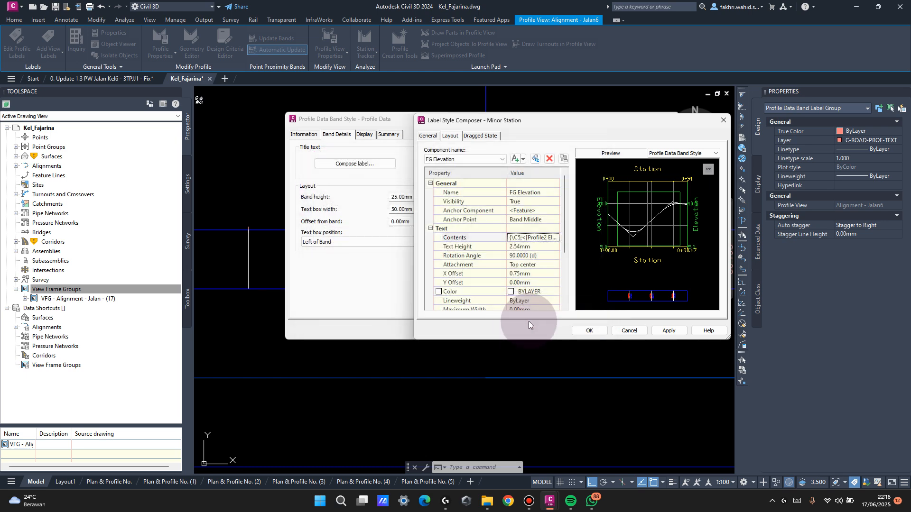
pyautogui.click(600, 331)
pyautogui.click(541, 331)
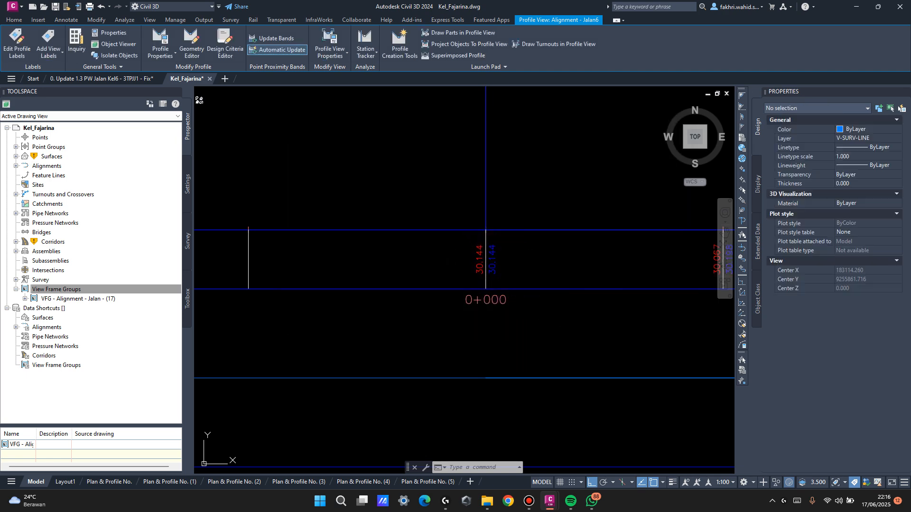
# Examine the restyled elevation labels in the band around the start of the full profile view.
pyautogui.press('Escape')
pyautogui.scroll(6, 495, 265)
pyautogui.scroll(-10, 533, 197)
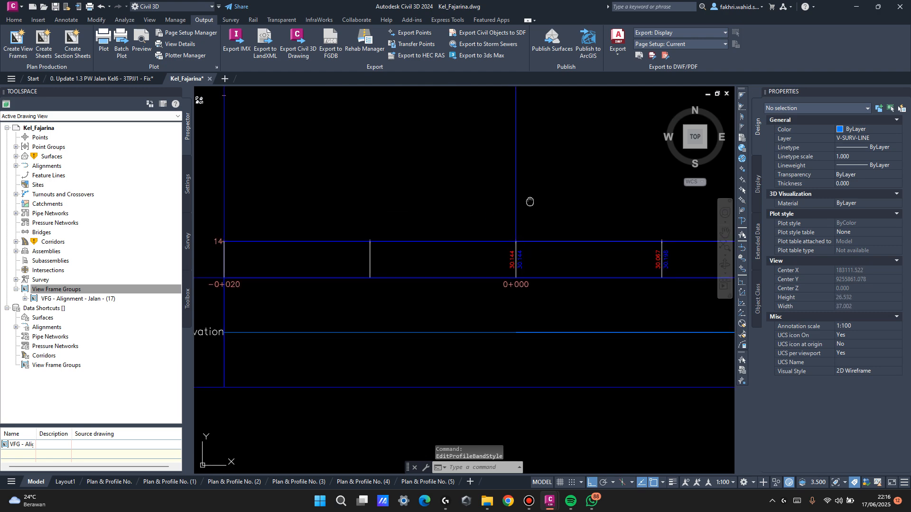
pyautogui.scroll(-2, 317, 350)
pyautogui.scroll(-2, 360, 225)
pyautogui.scroll(2, 370, 176)
pyautogui.scroll(-4, 371, 176)
pyautogui.moveTo(315, 175); pyautogui.dragTo(602, 193, button='middle')
pyautogui.scroll(-9, 602, 194)
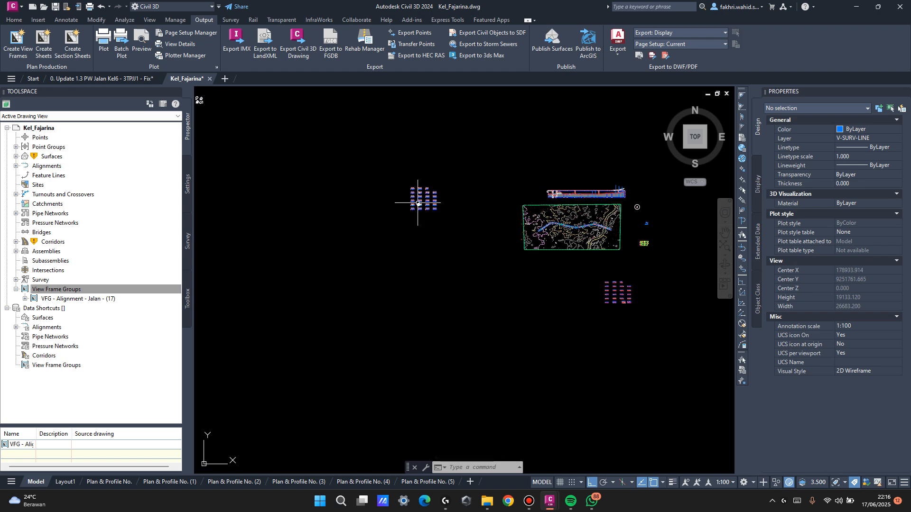
# Examine the grids and bands of the separate sheet profile views.
pyautogui.scroll(1, 374, 243)
pyautogui.scroll(11, 360, 304)
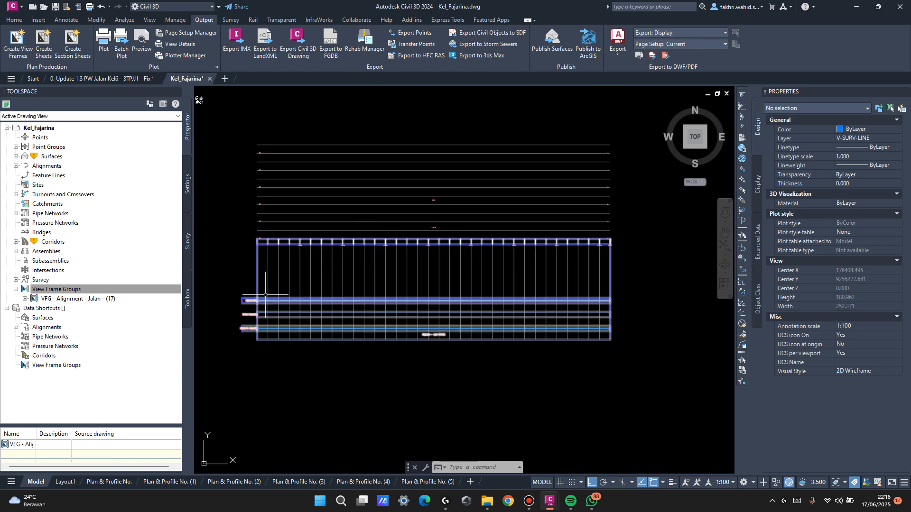
pyautogui.scroll(-2, 277, 328)
pyautogui.moveTo(620, 261); pyautogui.dragTo(190, 245, button='middle')
pyautogui.scroll(4, 398, 222)
pyautogui.scroll(-12, 398, 221)
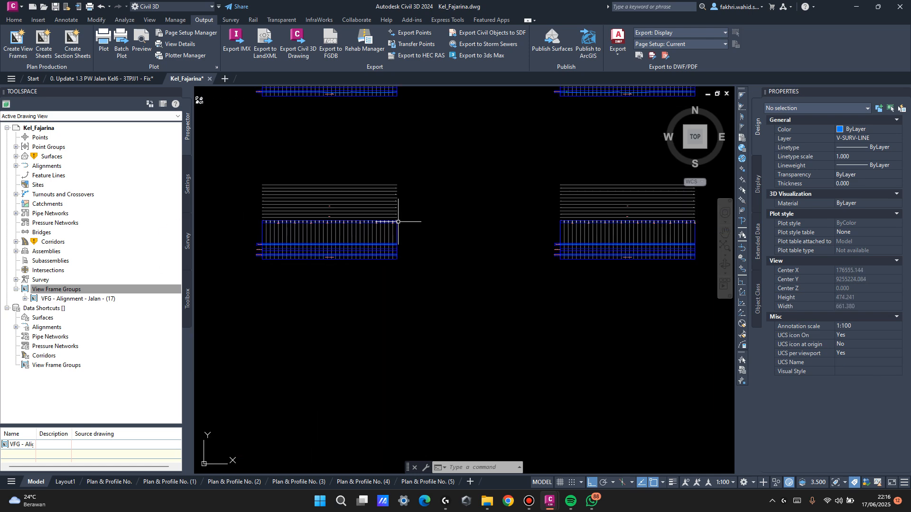
pyautogui.moveTo(502, 203); pyautogui.dragTo(238, 217, button='middle')
pyautogui.moveTo(456, 321); pyautogui.dragTo(226, 321, button='middle')
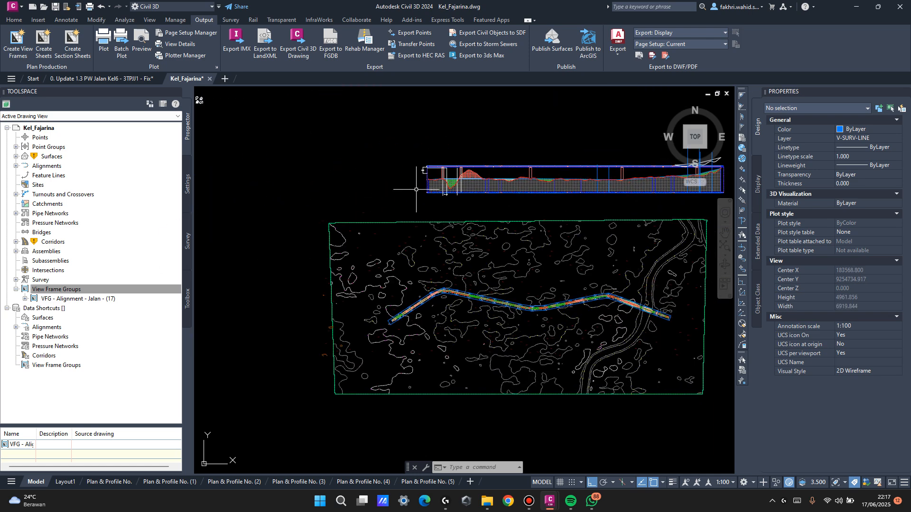
# Check the red and blue elevation labels along the full profile view's data band up to station 0+160.
pyautogui.scroll(12, 416, 190)
pyautogui.scroll(5, 443, 238)
pyautogui.scroll(-5, 554, 220)
pyautogui.moveTo(554, 221); pyautogui.dragTo(818, 251, button='middle')
pyautogui.scroll(-7, 301, 224)
pyautogui.scroll(7, 321, 219)
pyautogui.scroll(2, 289, 250)
pyautogui.scroll(6, 288, 249)
pyautogui.scroll(-6, 274, 246)
pyautogui.moveTo(303, 244); pyautogui.dragTo(583, 243, button='middle')
pyautogui.scroll(5, 384, 245)
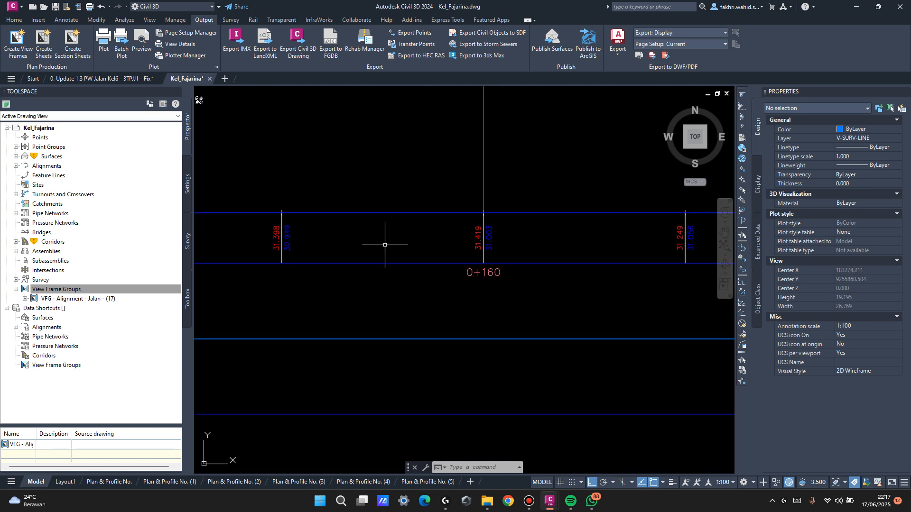
# For the Alignment - Jalan32 profile view, turn off splitting and set the user-specified maximum elevation to 36 m.
pyautogui.scroll(-20, 384, 239)
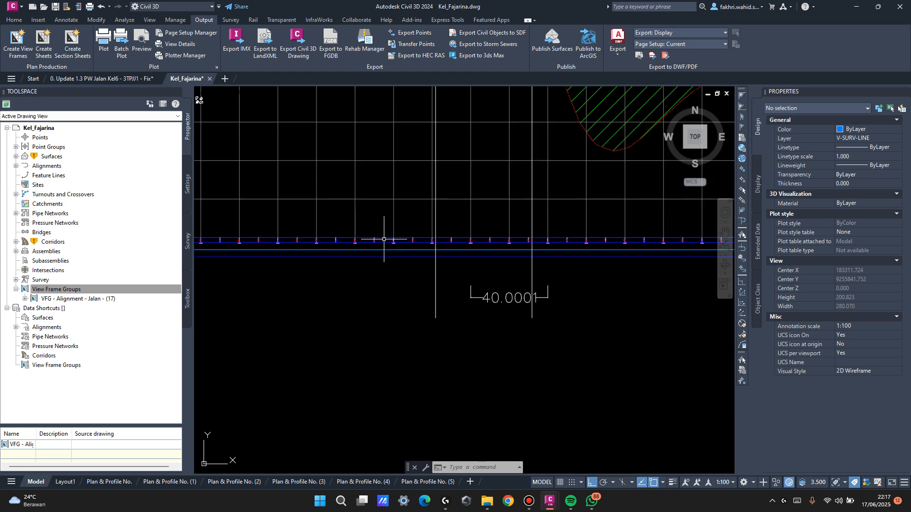
pyautogui.moveTo(382, 220); pyautogui.dragTo(608, 219, button='middle')
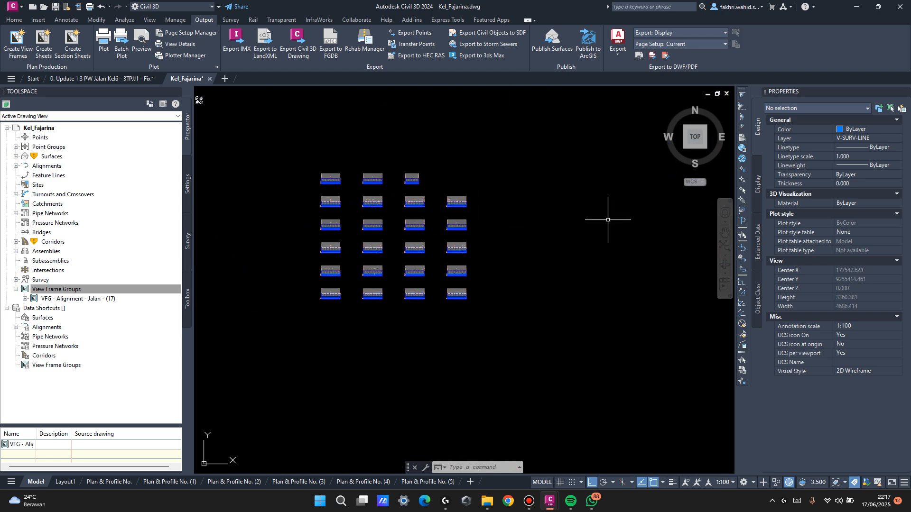
pyautogui.scroll(10, 328, 228)
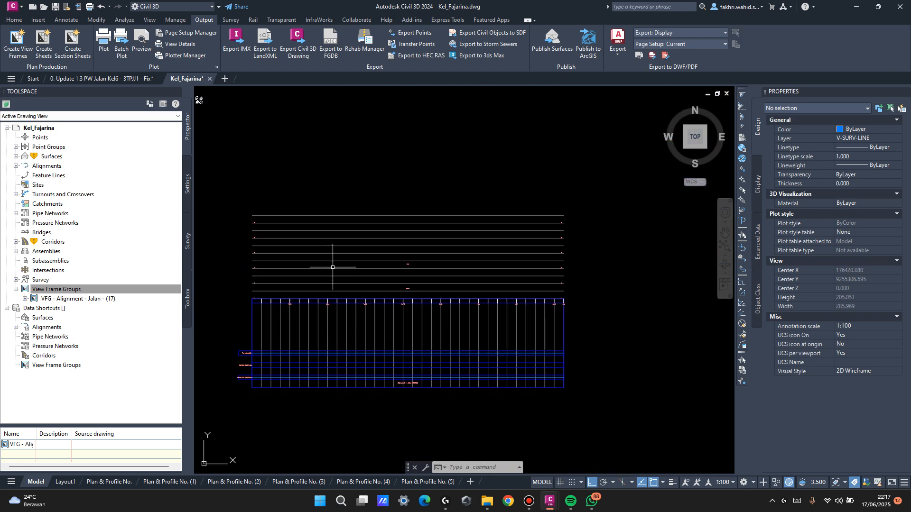
pyautogui.click(346, 282)
pyautogui.rightClick(309, 230)
pyautogui.click(400, 330)
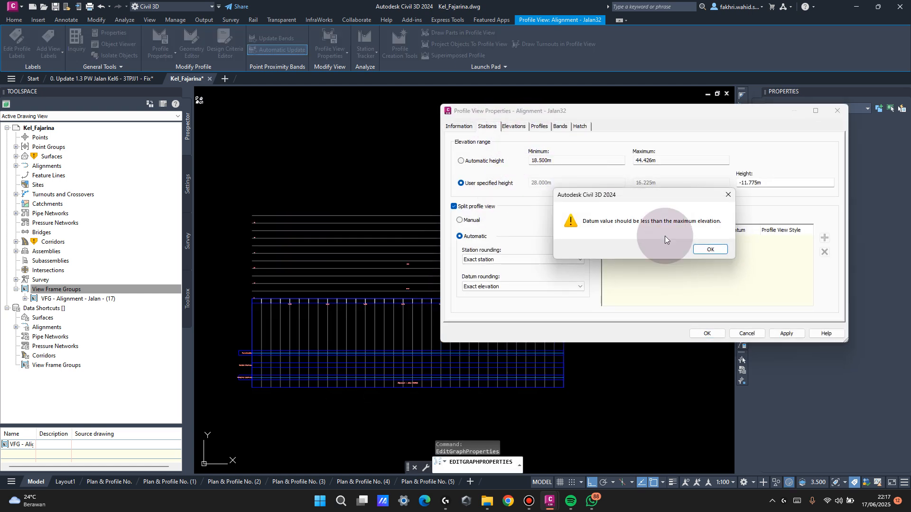
pyautogui.click(697, 249)
pyautogui.click(480, 210)
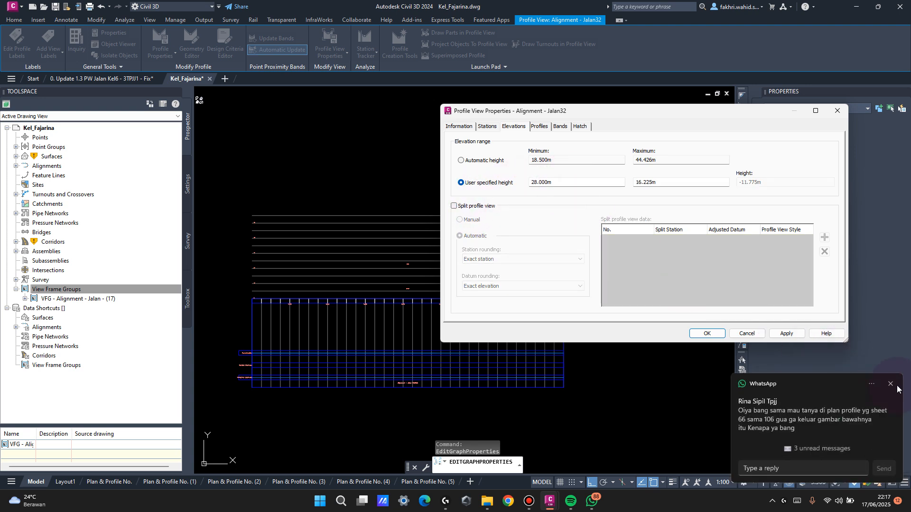
pyautogui.click(541, 182)
pyautogui.doubleClick(541, 182)
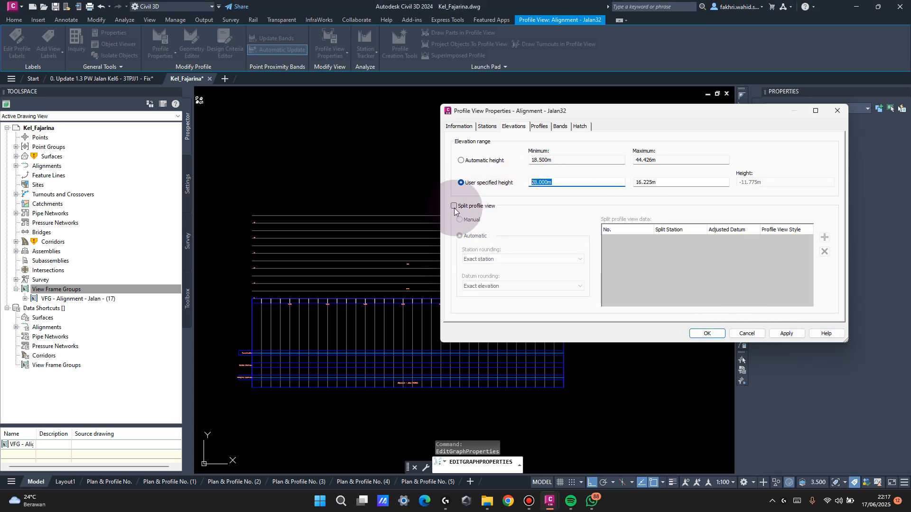
pyautogui.doubleClick(683, 182)
pyautogui.write('36')
pyautogui.press('Return')
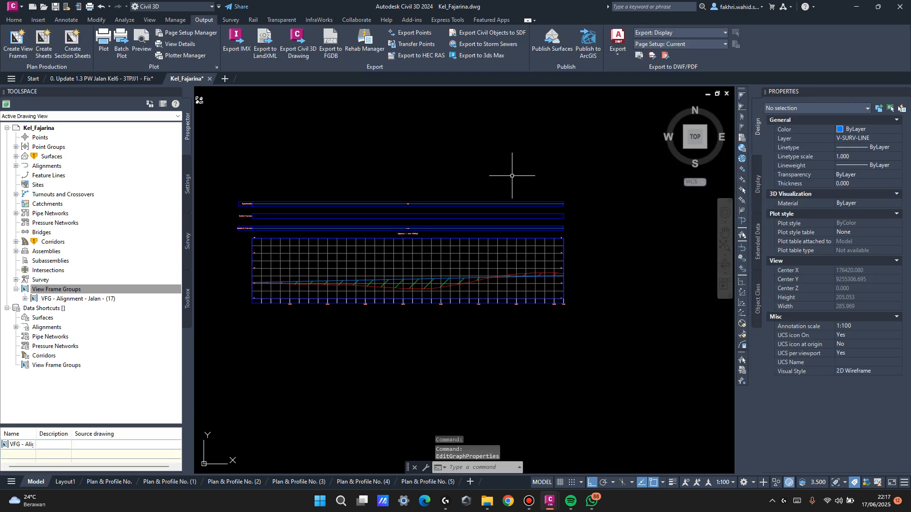
pyautogui.moveTo(267, 240); pyautogui.dragTo(422, 247, button='middle')
pyautogui.scroll(4, 432, 234)
pyautogui.moveTo(490, 261); pyautogui.dragTo(440, 242, button='middle')
pyautogui.click(442, 237)
pyautogui.rightClick(441, 238)
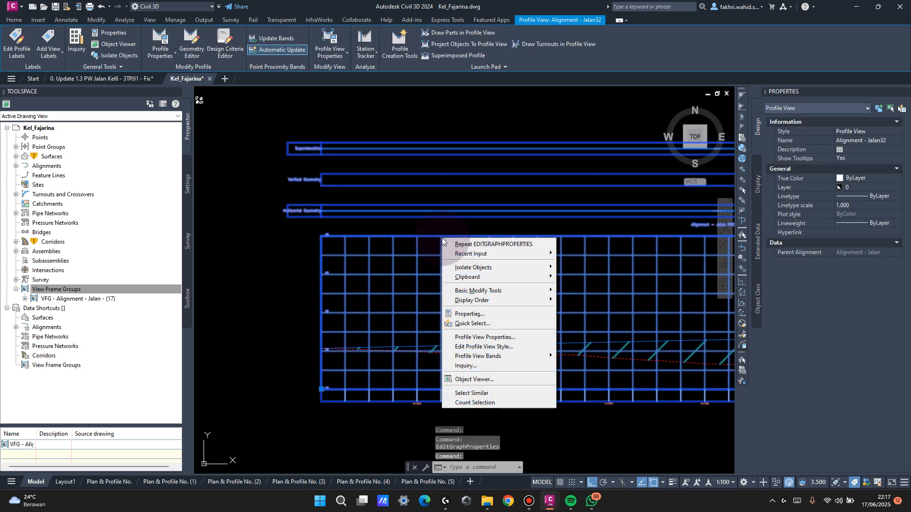
pyautogui.click(420, 406)
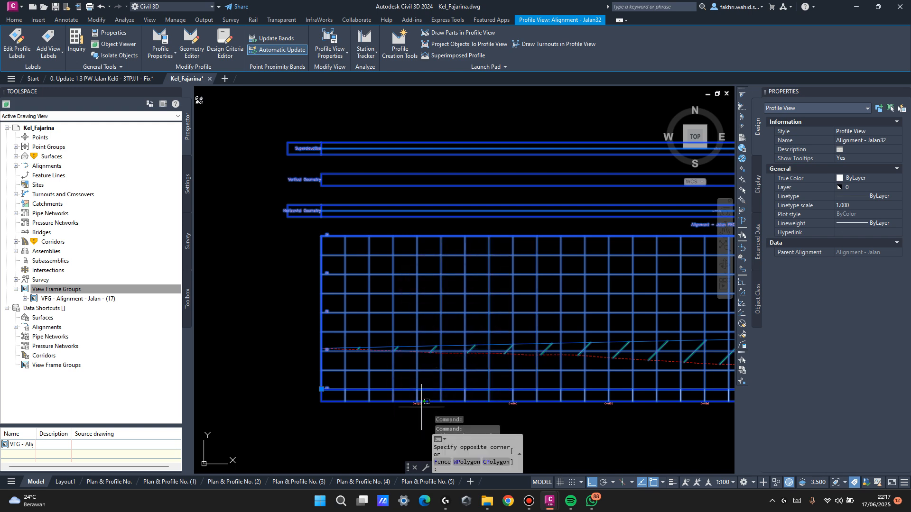
pyautogui.moveTo(485, 378); pyautogui.dragTo(472, 298, button='middle')
pyautogui.scroll(-5, 472, 298)
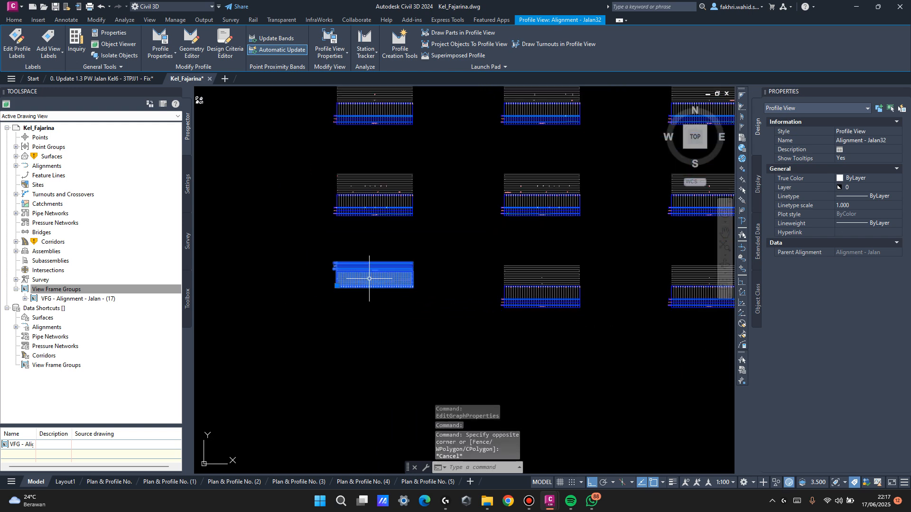
pyautogui.press('Escape')
# Assign the Surface (5) grid profile as Profile1 and Alinyemen Vertikal as Profile2 of the Alignment - Jalan32 Profile Data band.
pyautogui.scroll(8, 291, 293)
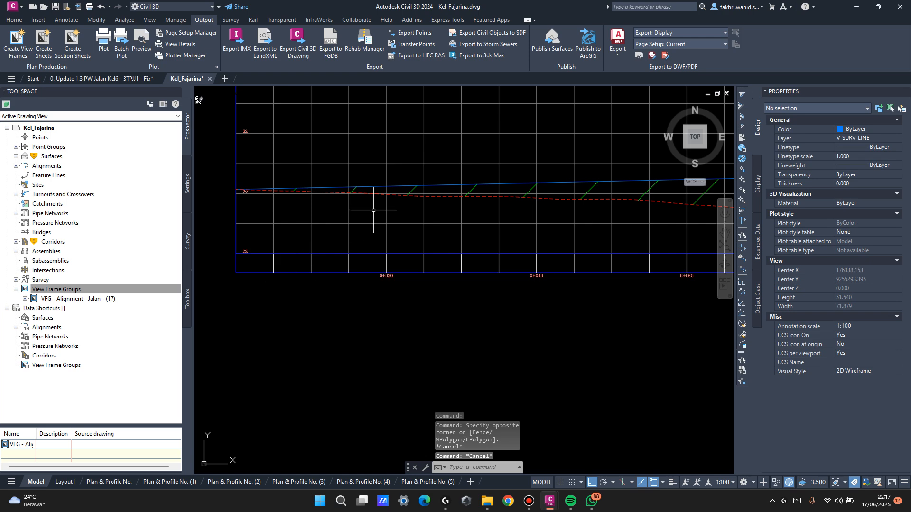
pyautogui.scroll(-2, 352, 232)
pyautogui.click(372, 171)
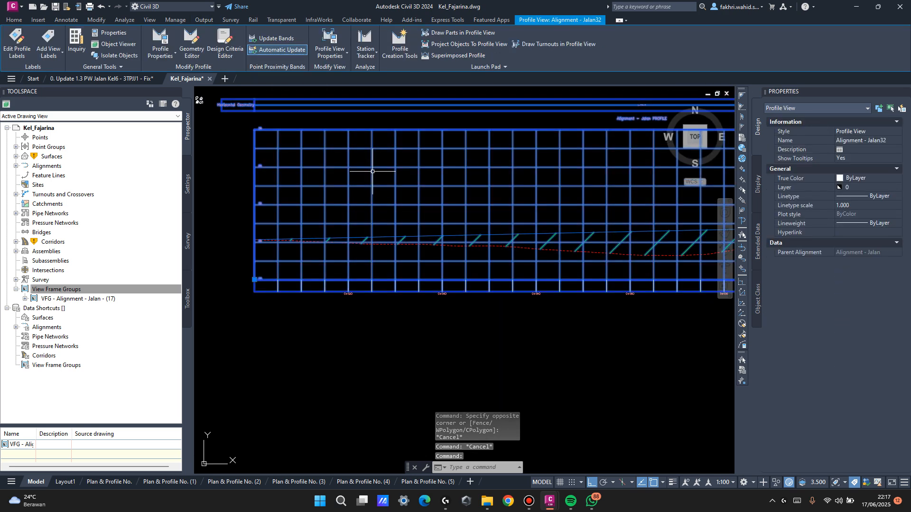
pyautogui.rightClick(373, 172)
pyautogui.click(415, 271)
pyautogui.click(570, 127)
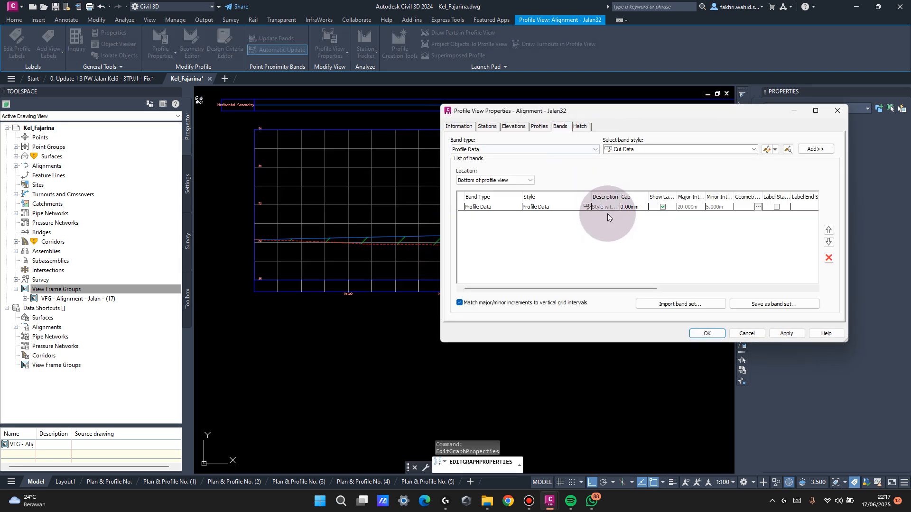
pyautogui.moveTo(567, 288); pyautogui.dragTo(752, 287)
pyautogui.click(726, 207)
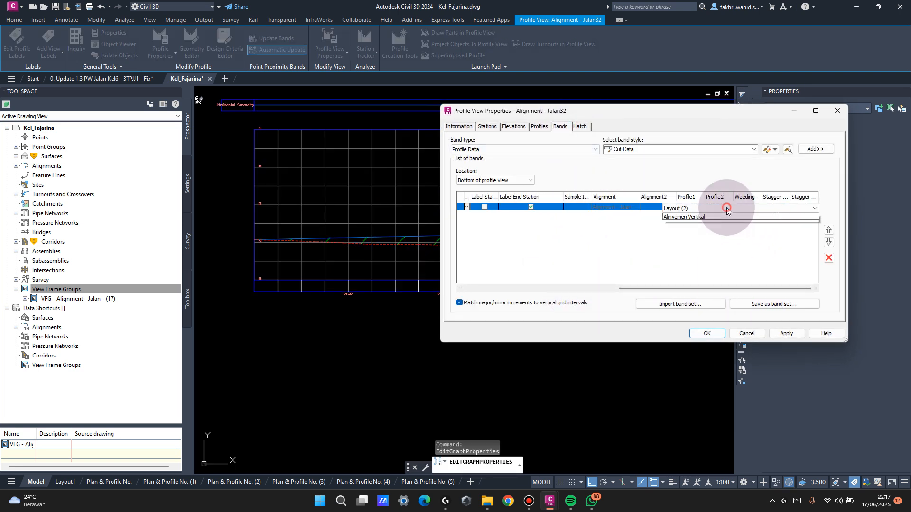
pyautogui.click(716, 224)
pyautogui.click(708, 207)
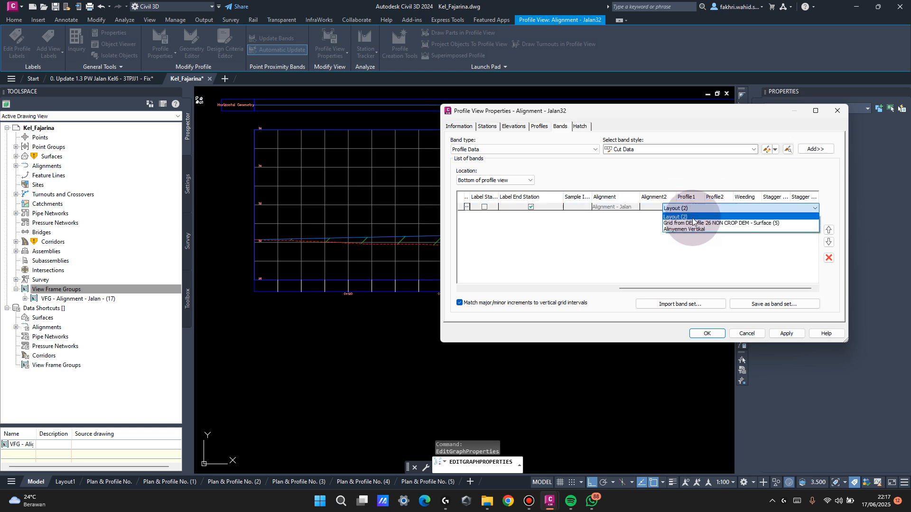
pyautogui.click(690, 230)
pyautogui.click(704, 333)
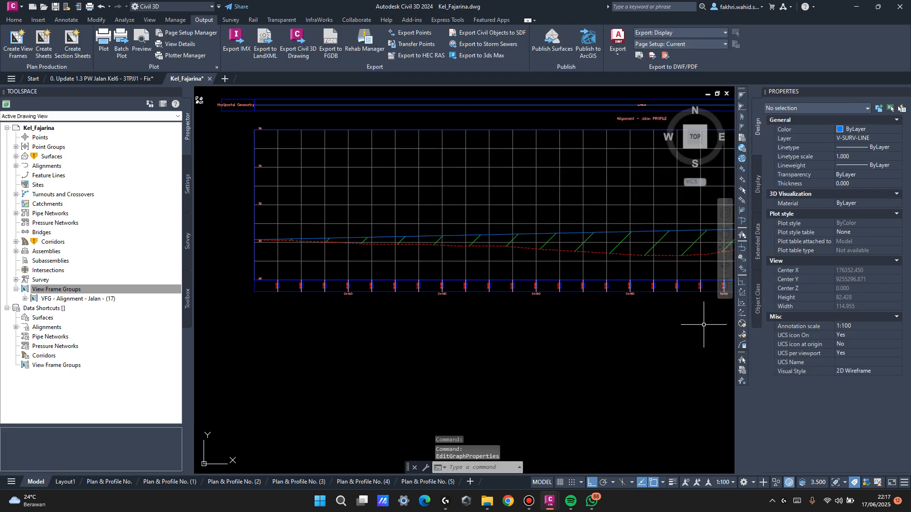
# Examine the elevation labels along the Profile Data band of the Alignment - Jalan32 profile view.
pyautogui.scroll(5, 307, 293)
pyautogui.scroll(-6, 308, 293)
pyautogui.moveTo(373, 207)
pyautogui.mouseDown(button='middle')
pyautogui.moveTo(425, 227)
pyautogui.moveTo(578, 255)
pyautogui.mouseUp(button='middle')
pyautogui.scroll(-2, 574, 230)
pyautogui.moveTo(604, 211); pyautogui.dragTo(442, 213, button='middle')
pyautogui.scroll(2, 324, 180)
pyautogui.scroll(-2, 363, 184)
pyautogui.click(387, 207)
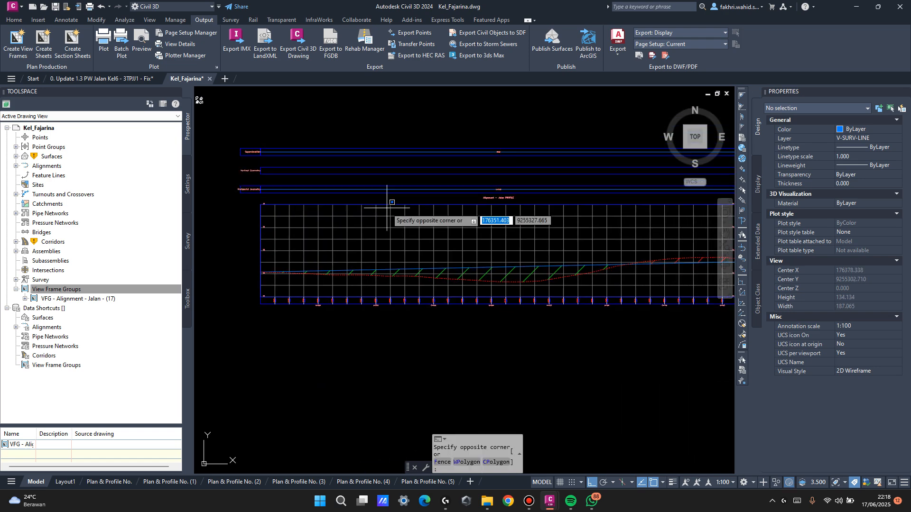
pyautogui.click(390, 208)
pyautogui.rightClick(390, 208)
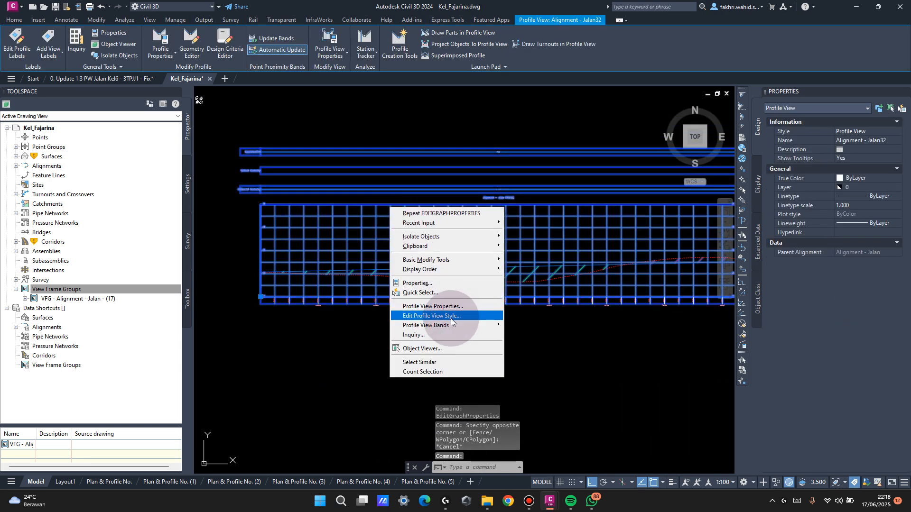
pyautogui.click(479, 316)
pyautogui.press('Escape')
pyautogui.press('Escape')
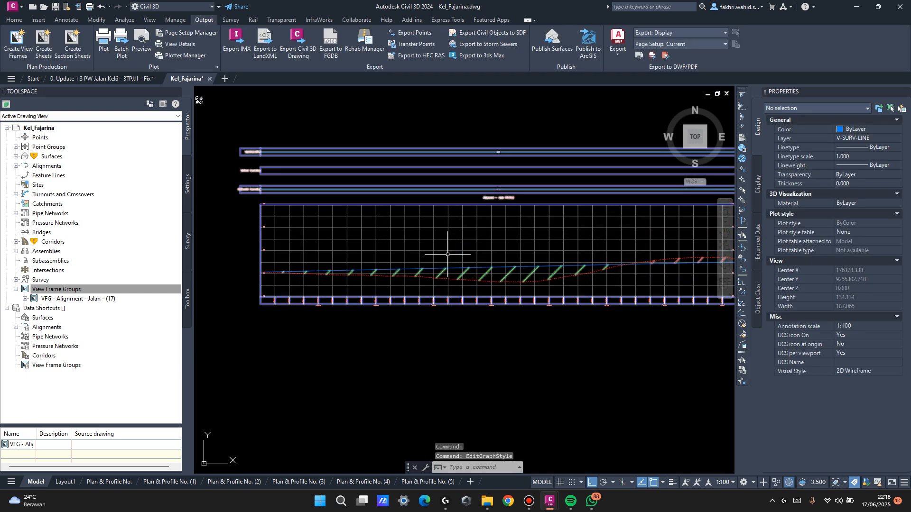
# Review the Alignment - Jalan32 profile view properties, checking the available band styles, elevation range, object style and existing bands.
pyautogui.click(447, 254)
pyautogui.rightClick(448, 255)
pyautogui.click(493, 350)
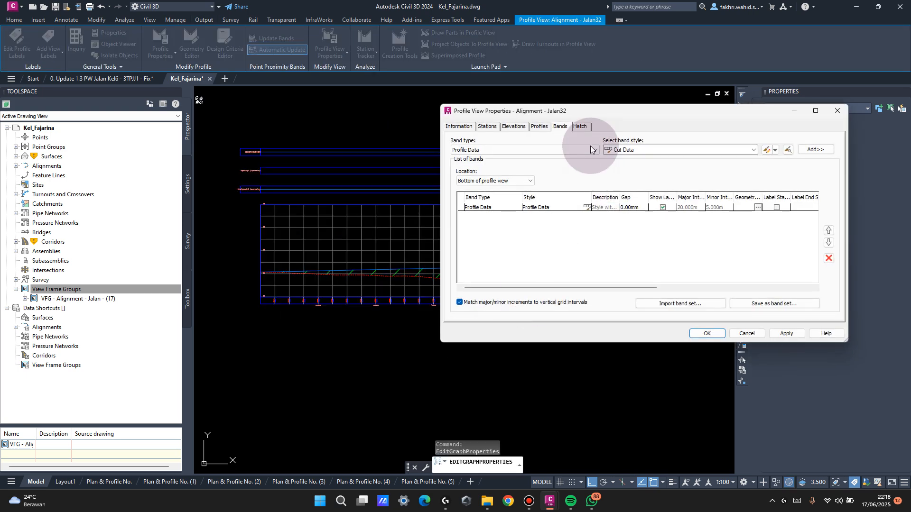
pyautogui.click(491, 207)
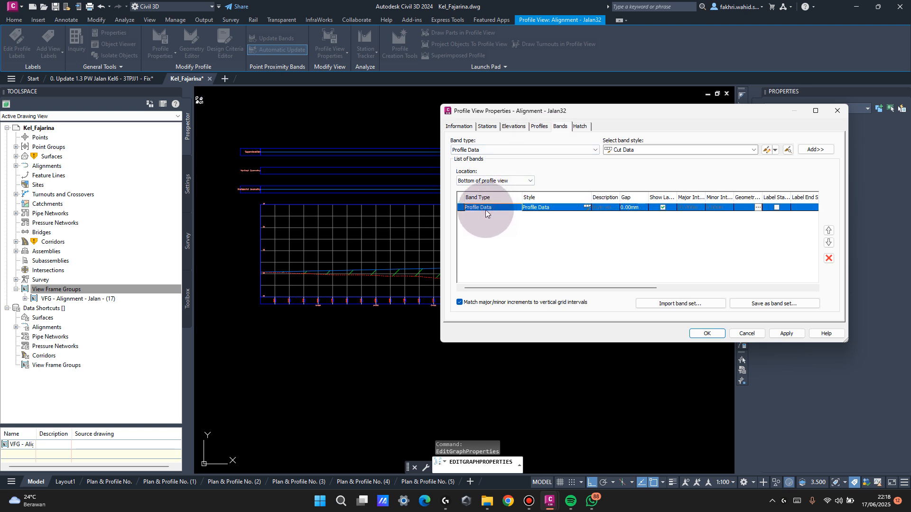
pyautogui.click(638, 150)
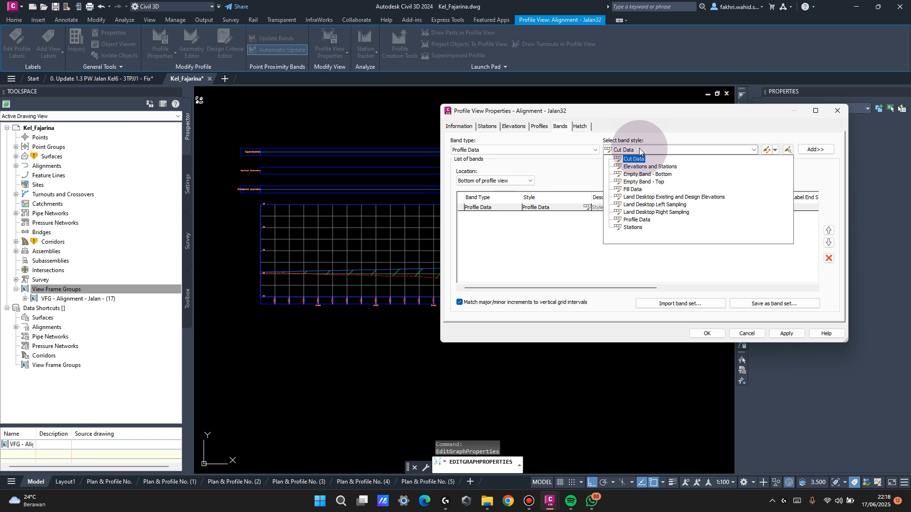
pyautogui.click(513, 127)
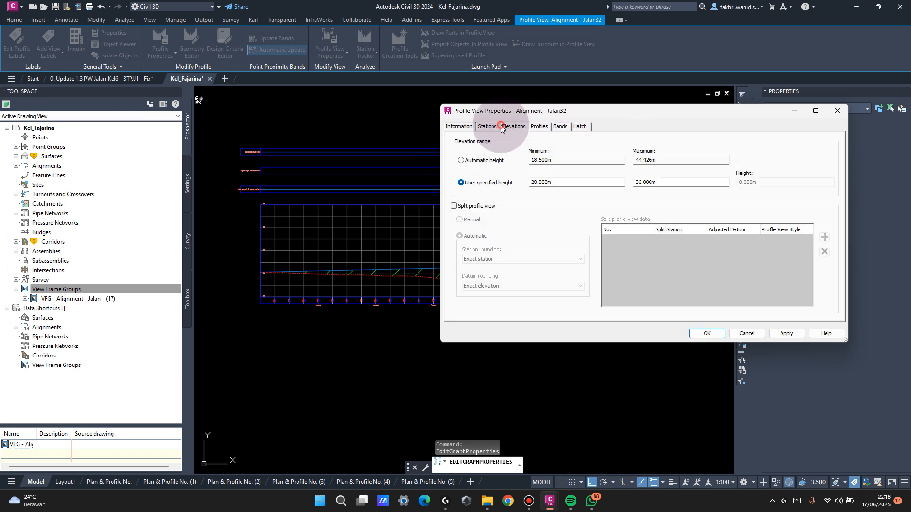
pyautogui.click(487, 127)
pyautogui.click(470, 127)
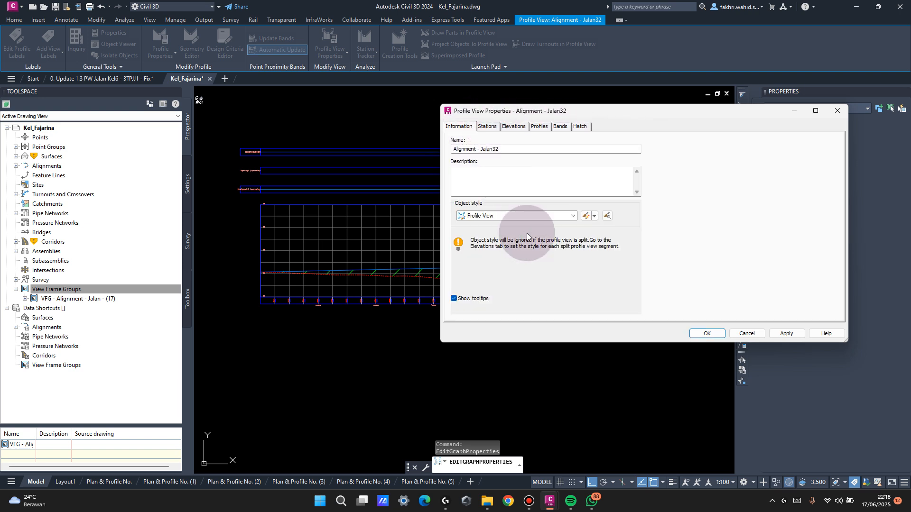
pyautogui.click(574, 216)
pyautogui.click(574, 216)
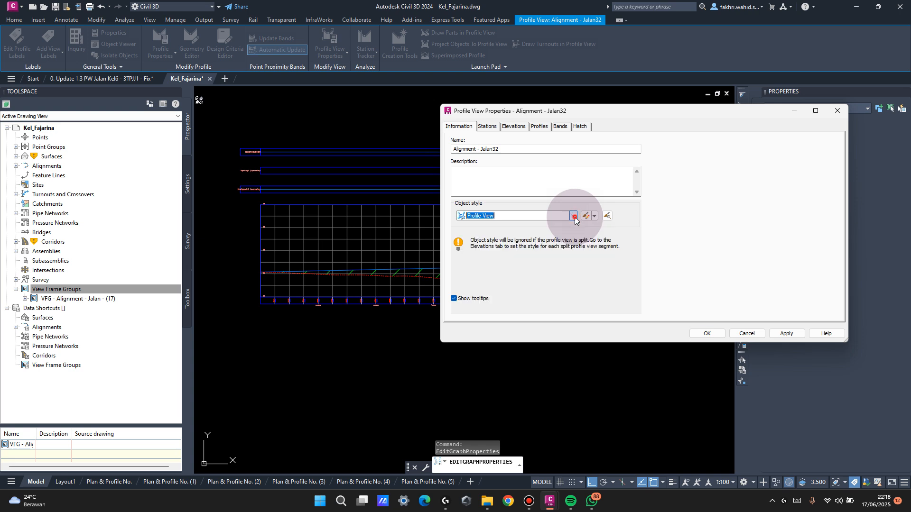
pyautogui.click(489, 127)
pyautogui.click(514, 126)
pyautogui.click(539, 126)
pyautogui.click(560, 126)
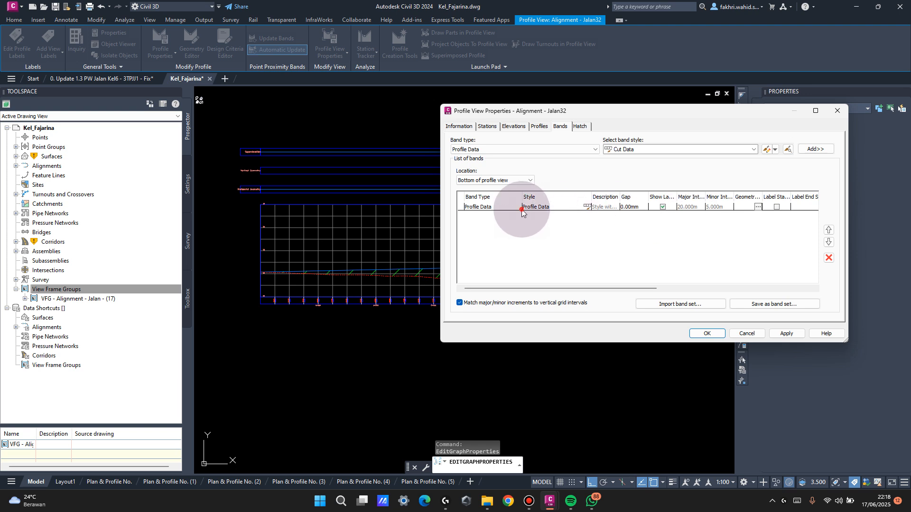
# Add Fill Data and Cut Data profile data bands at the bottom of the Alignment - Jalan32 profile view, accepting the default geometry points.
pyautogui.click(522, 209)
pyautogui.click(635, 151)
pyautogui.click(631, 179)
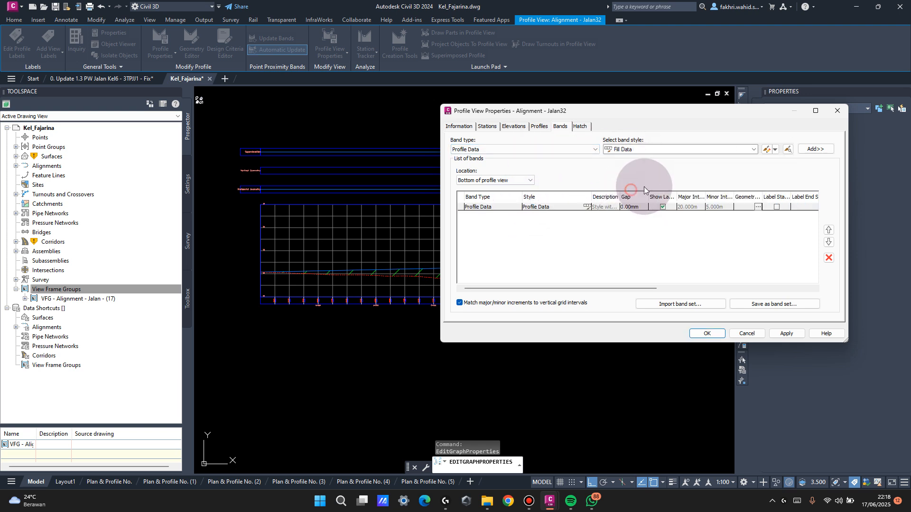
pyautogui.click(815, 149)
pyautogui.click(461, 376)
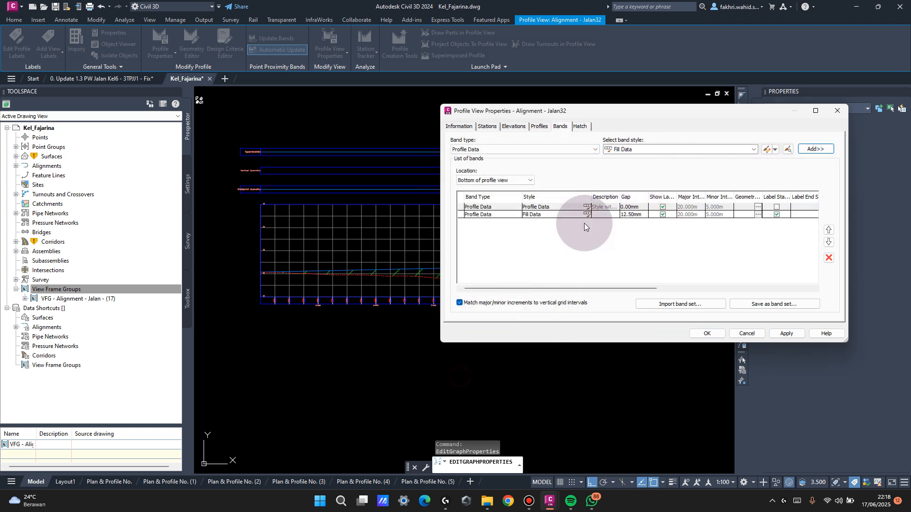
pyautogui.click(628, 144)
pyautogui.click(626, 158)
pyautogui.click(815, 149)
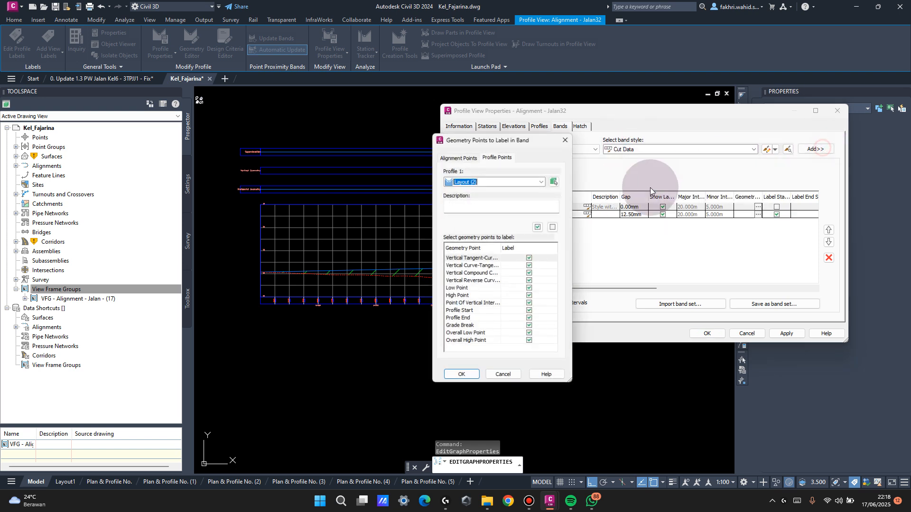
pyautogui.click(462, 375)
# Add a Superelevation band in the Divided with Two Crowns - No Shoulders style at the bottom of the profile view.
pyautogui.click(539, 149)
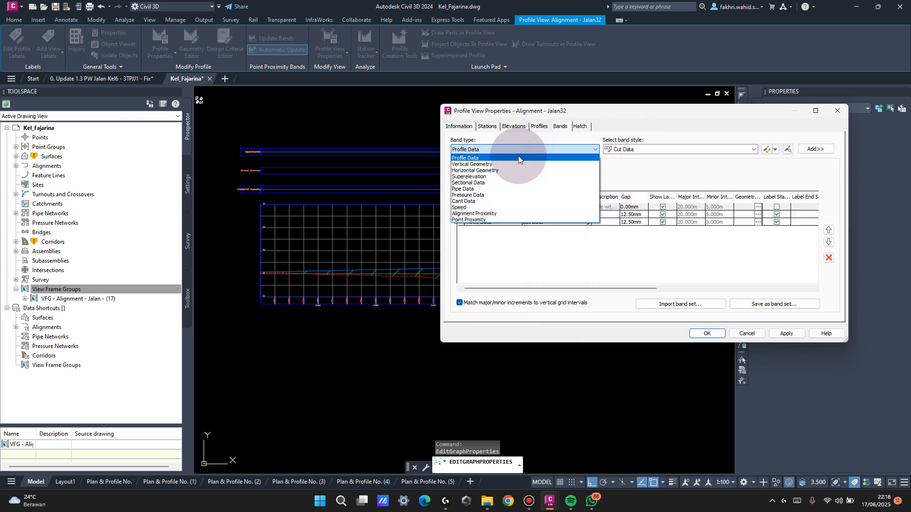
pyautogui.click(492, 178)
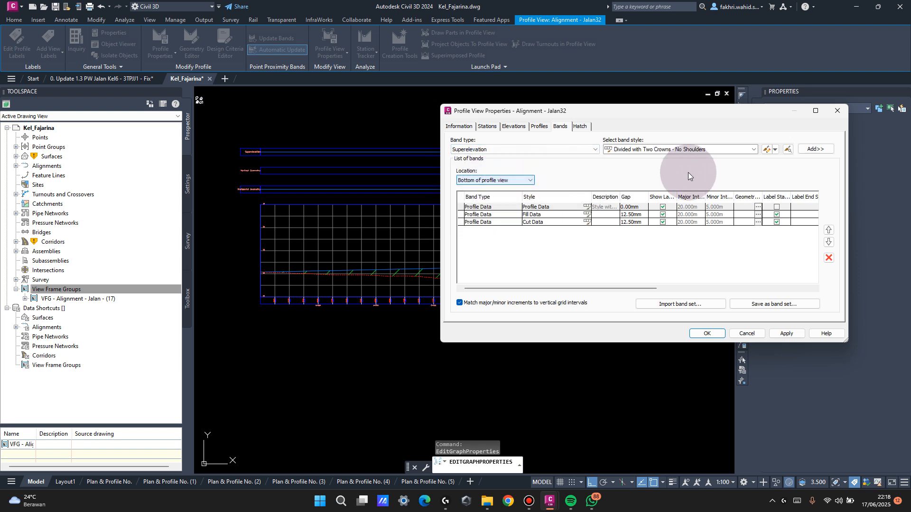
pyautogui.click(753, 150)
pyautogui.click(749, 150)
pyautogui.click(816, 149)
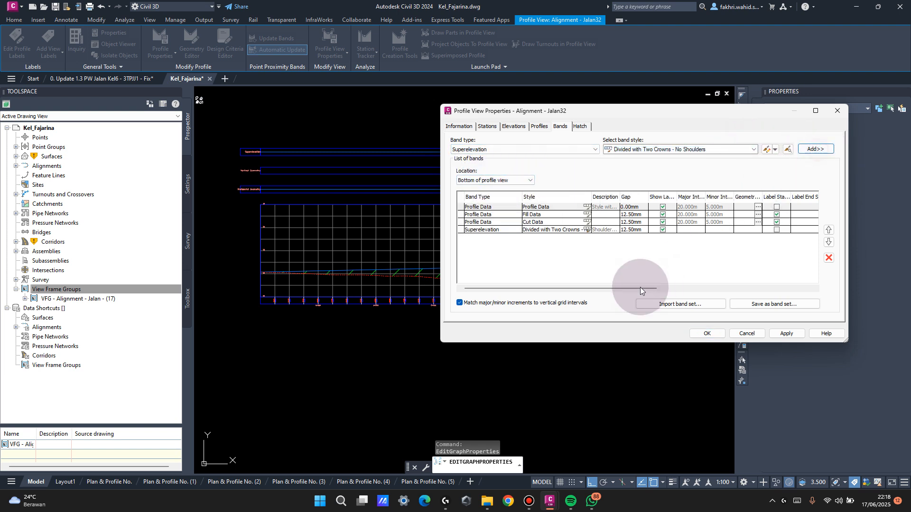
# Set the gap of the Fill Data, Cut Data and Superelevation bands to 0 mm and apply the band changes.
pyautogui.click(636, 215)
pyautogui.click(638, 216)
pyautogui.doubleClick(640, 223)
pyautogui.write('0')
pyautogui.doubleClick(639, 231)
pyautogui.write('0')
pyautogui.click(622, 272)
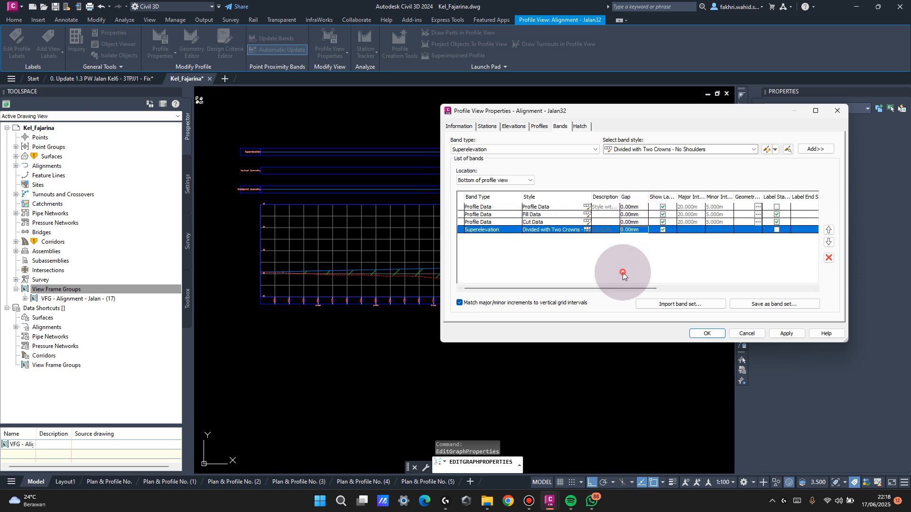
pyautogui.click(706, 334)
# Examine the layout and titles of the Fill, Cut and Superelevation bands beneath the Alignment - Jalan32 profile view.
pyautogui.moveTo(563, 266)
pyautogui.mouseDown(button='middle')
pyautogui.moveTo(323, 238)
pyautogui.moveTo(564, 228)
pyautogui.mouseUp(button='middle')
pyautogui.moveTo(619, 266); pyautogui.dragTo(570, 257, button='middle')
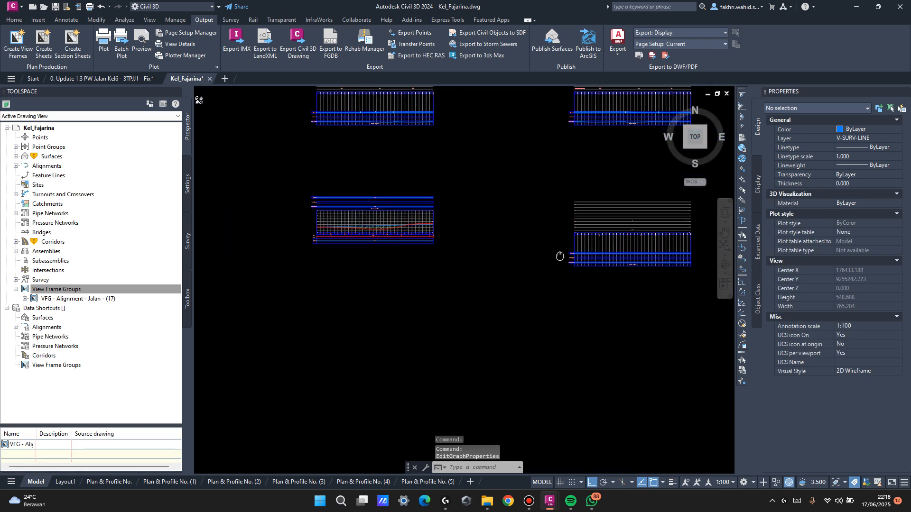
pyautogui.scroll(3, 348, 234)
pyautogui.scroll(2, 377, 274)
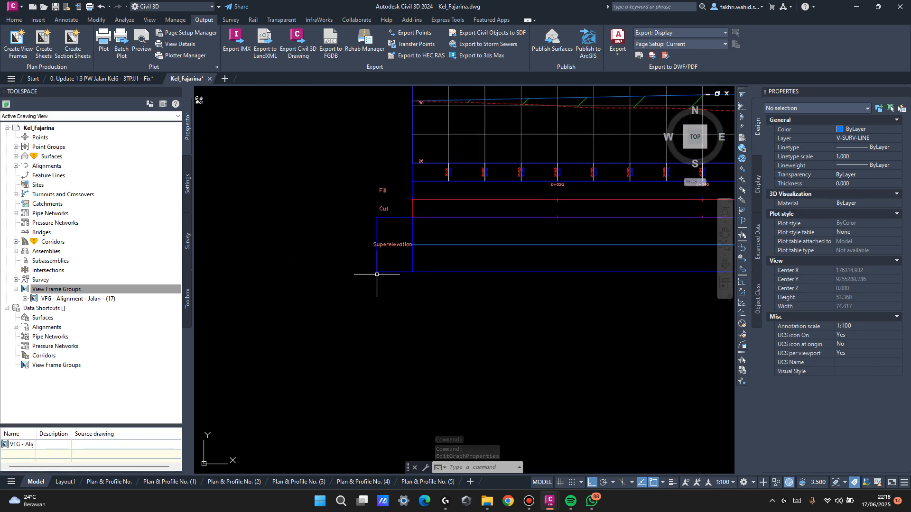
pyautogui.moveTo(498, 197)
pyautogui.mouseDown(button='middle')
pyautogui.moveTo(319, 204)
pyautogui.moveTo(480, 210)
pyautogui.mouseUp(button='middle')
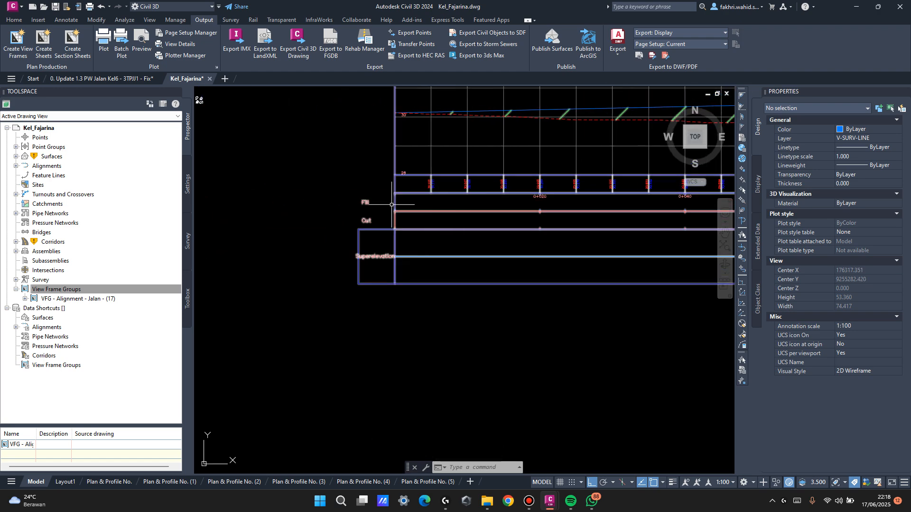
pyautogui.scroll(2, 355, 230)
pyautogui.scroll(-7, 424, 230)
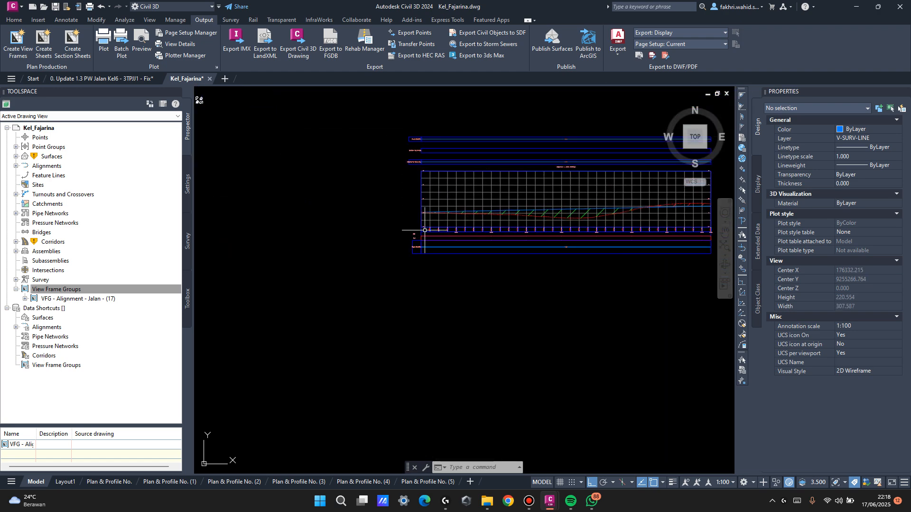
pyautogui.scroll(5, 457, 240)
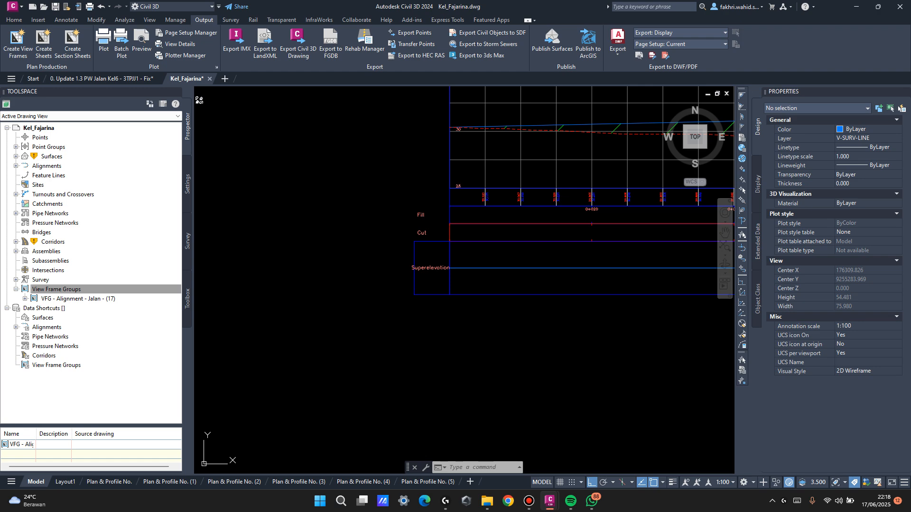
# Set the band height of the Fill Data band style to 15 mm in the Alignment - Jalan32 profile view.
pyautogui.click(476, 161)
pyautogui.rightClick(476, 161)
pyautogui.click(538, 262)
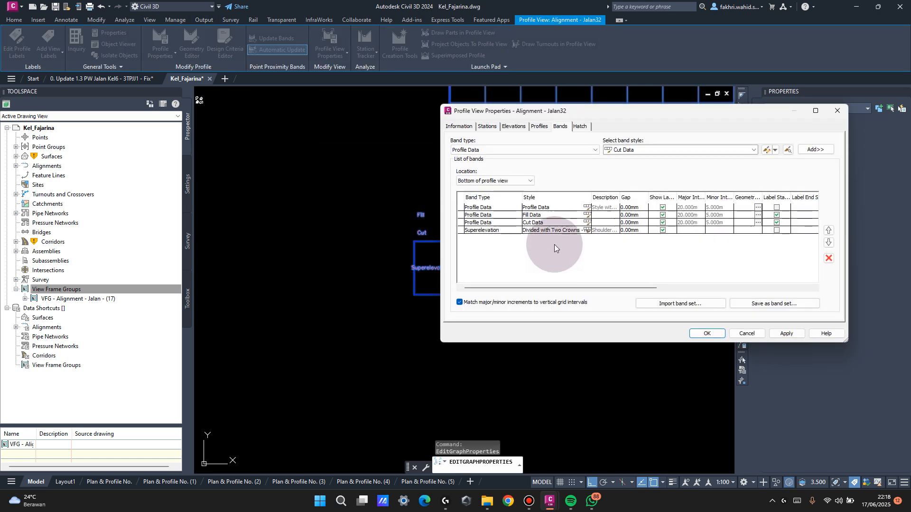
pyautogui.click(588, 216)
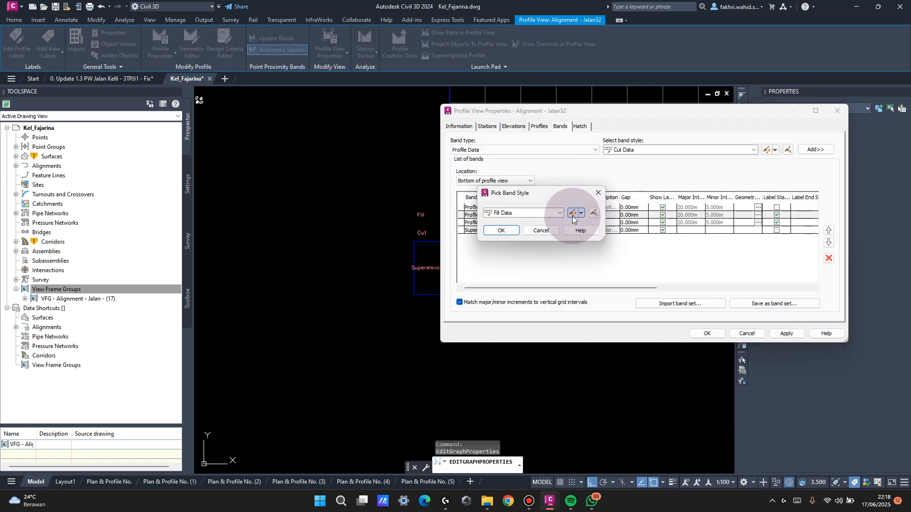
pyautogui.click(572, 214)
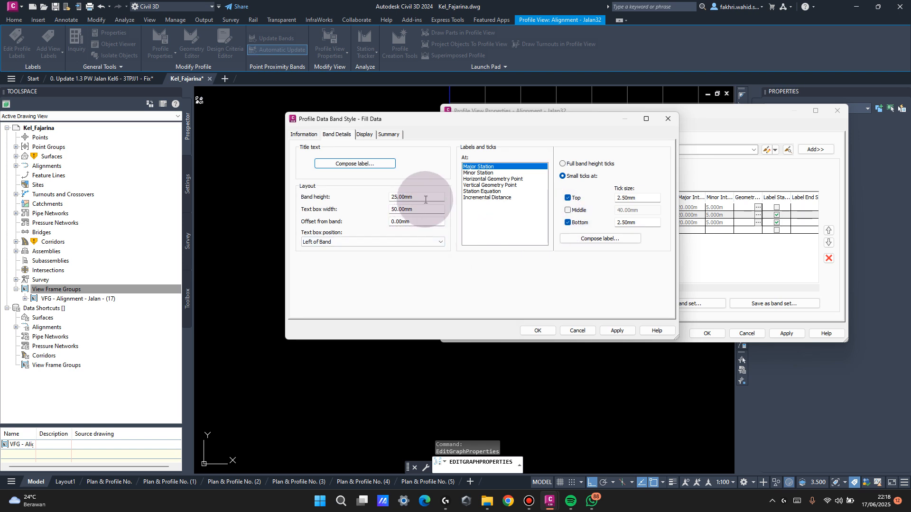
pyautogui.moveTo(425, 200); pyautogui.dragTo(361, 199)
pyautogui.write('1')
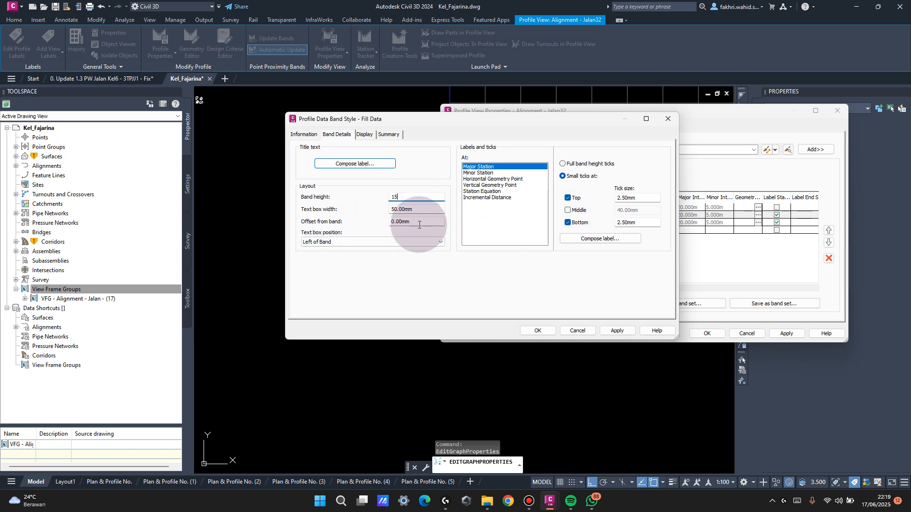
pyautogui.click(418, 209)
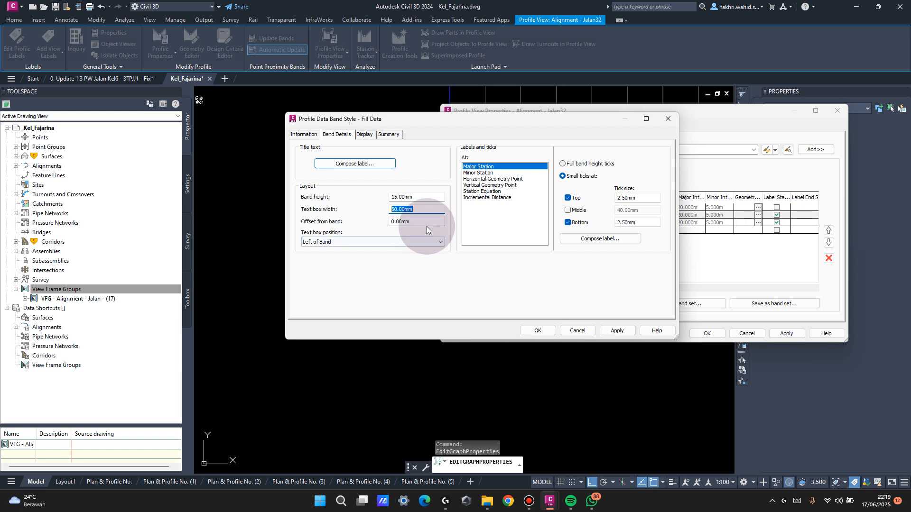
pyautogui.click(550, 330)
pyautogui.click(605, 331)
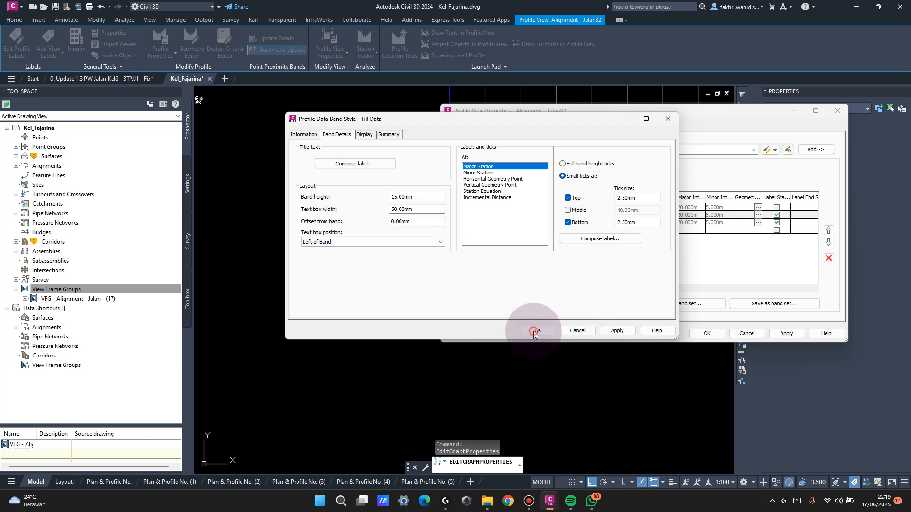
pyautogui.click(534, 331)
pyautogui.click(510, 231)
# Set the band height of the Cut Data band style to 15 mm.
pyautogui.click(586, 222)
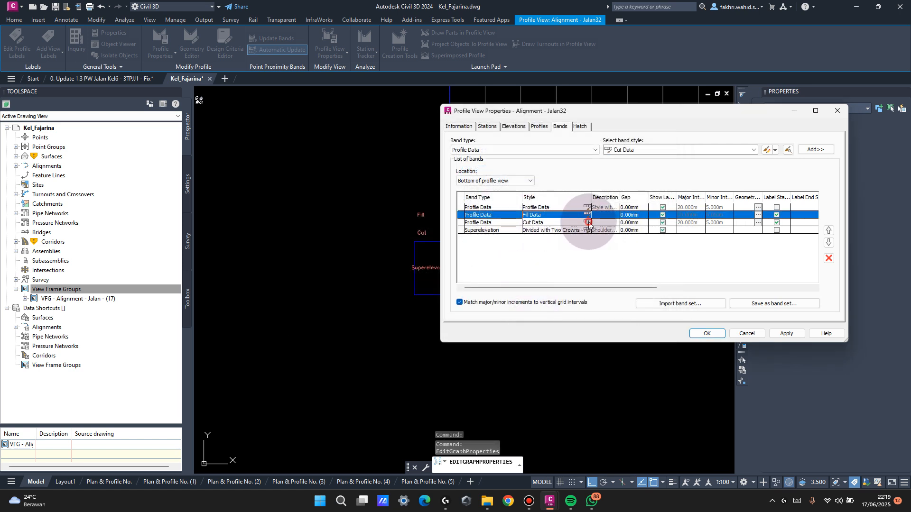
pyautogui.click(572, 215)
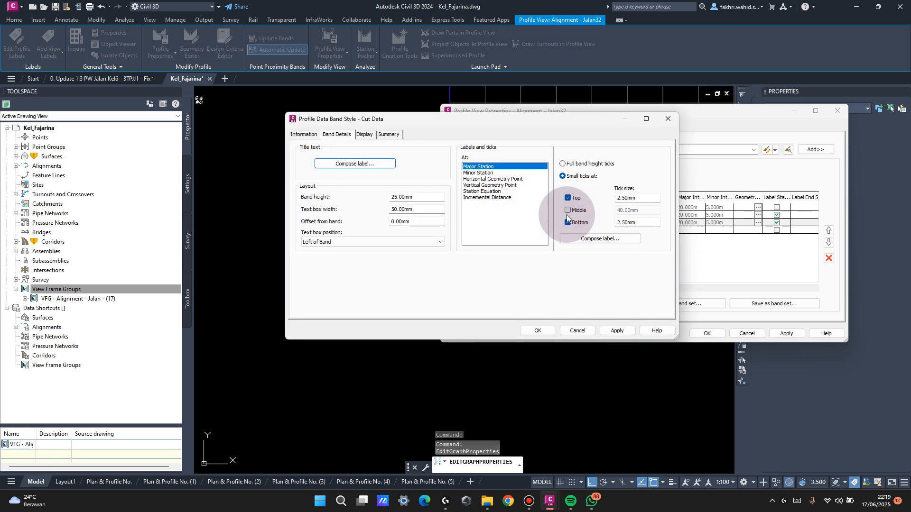
pyautogui.doubleClick(406, 197)
pyautogui.write('15')
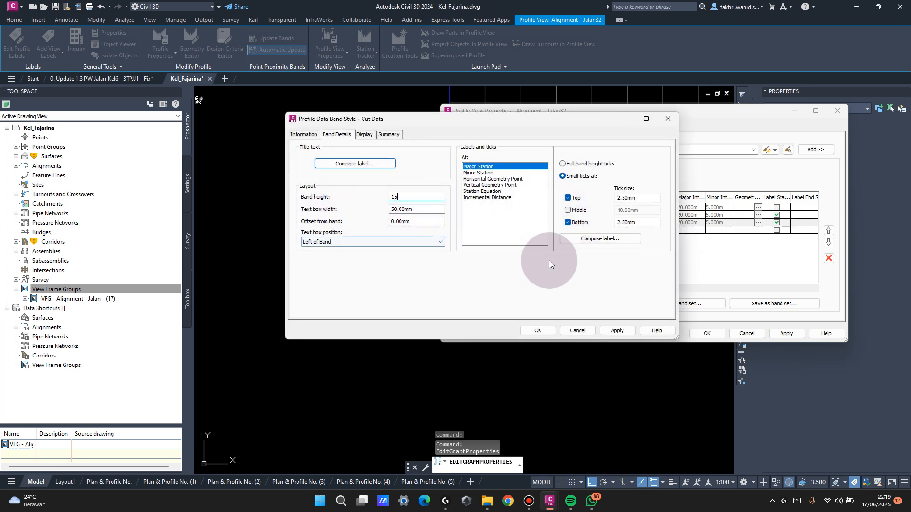
pyautogui.click(538, 330)
pyautogui.click(503, 232)
# Set the Superelevation band style's user-specified height to 20 mm and text box width to 60 mm, and apply the profile view properties.
pyautogui.click(583, 231)
pyautogui.click(573, 214)
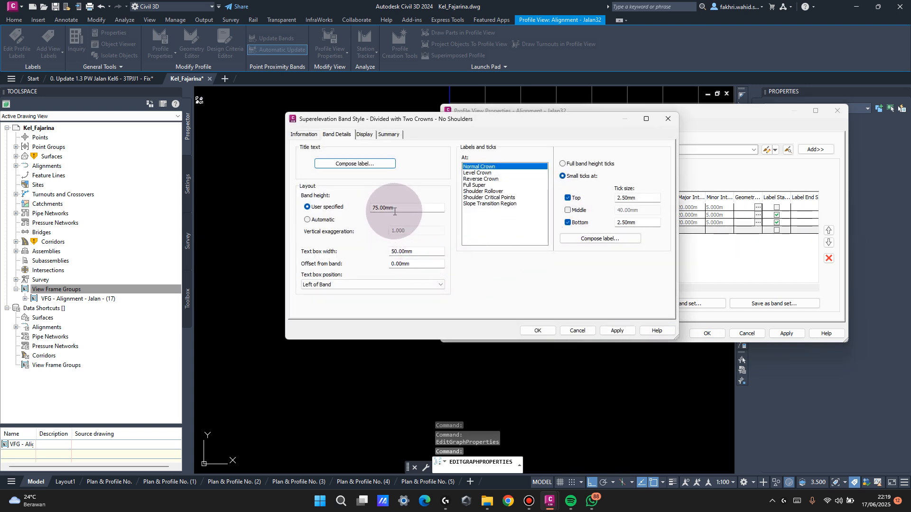
pyautogui.doubleClick(406, 208)
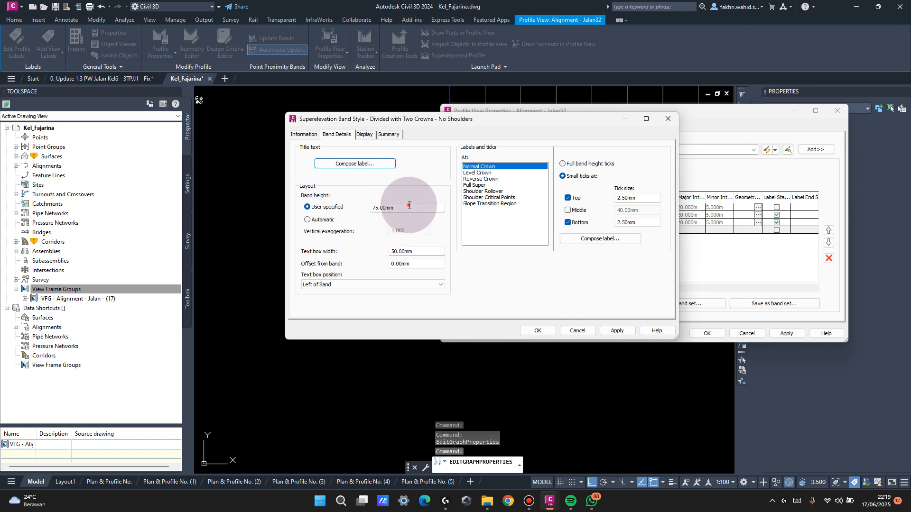
pyautogui.write('20')
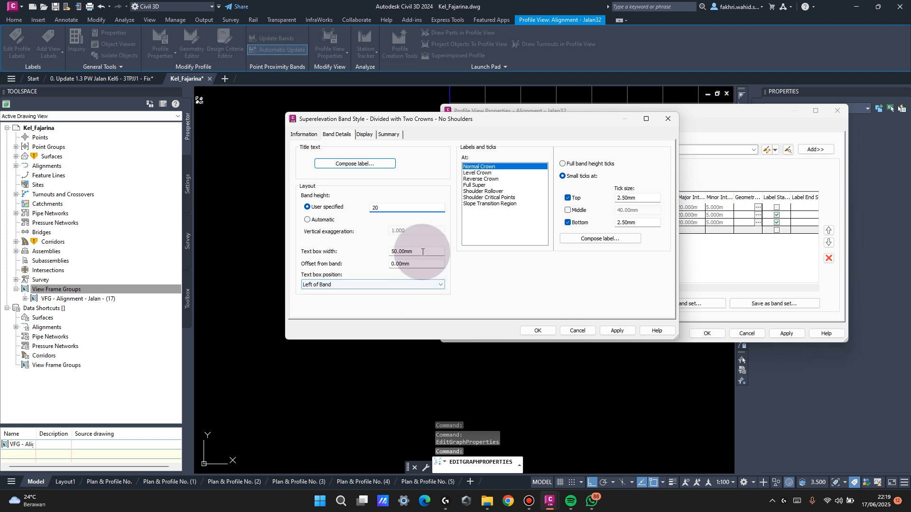
pyautogui.doubleClick(423, 252)
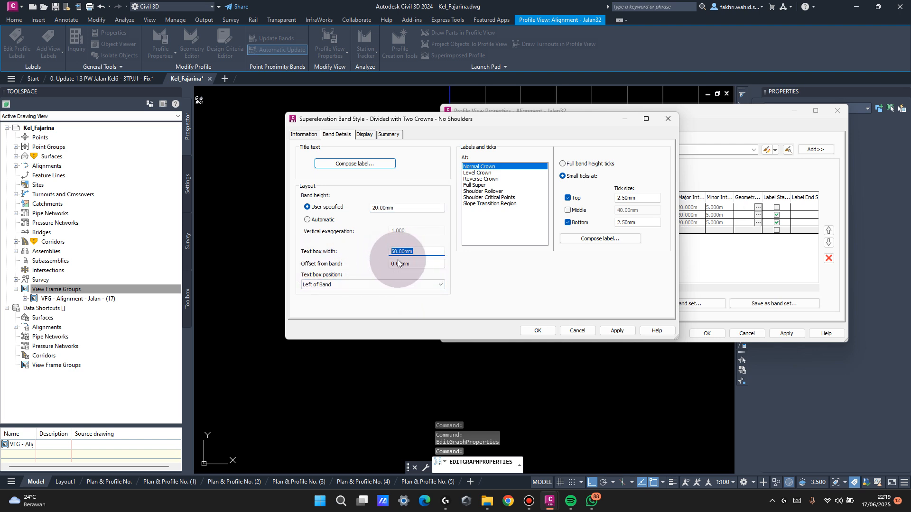
pyautogui.write('60')
pyautogui.click(537, 331)
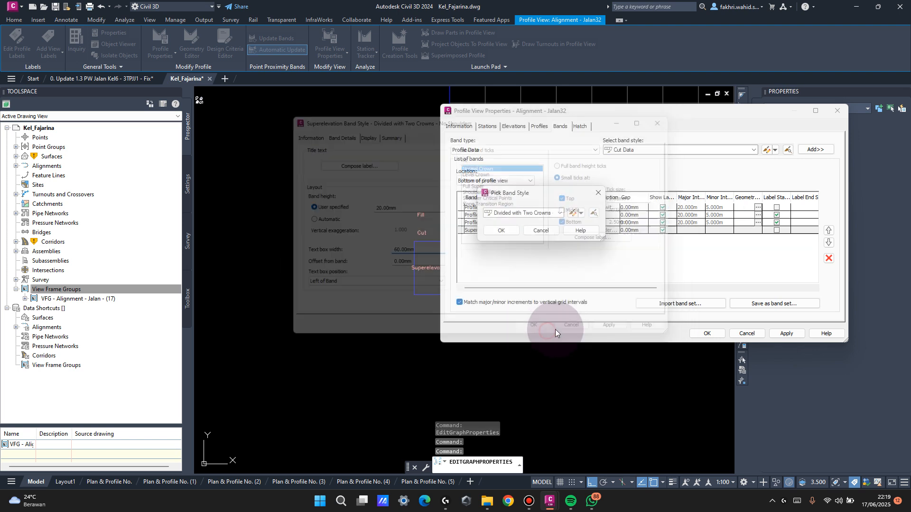
pyautogui.click(502, 230)
pyautogui.click(703, 333)
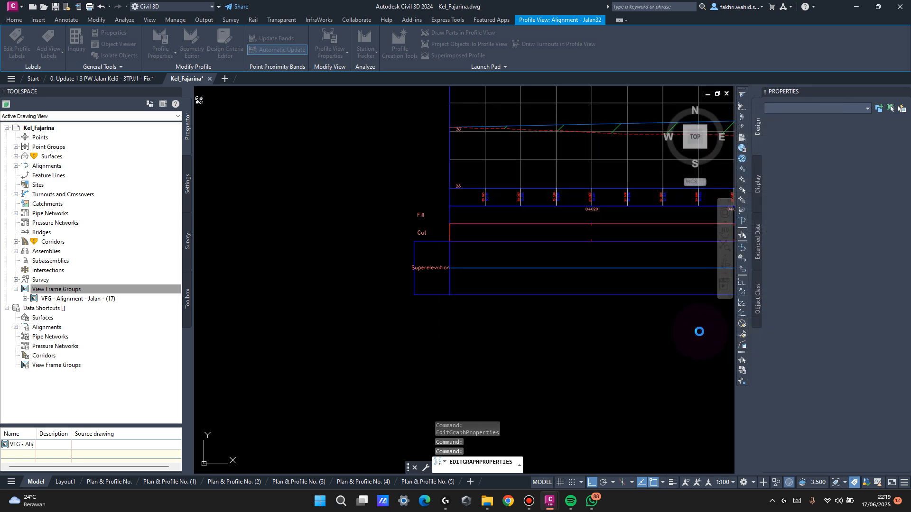
pyautogui.scroll(4, 451, 220)
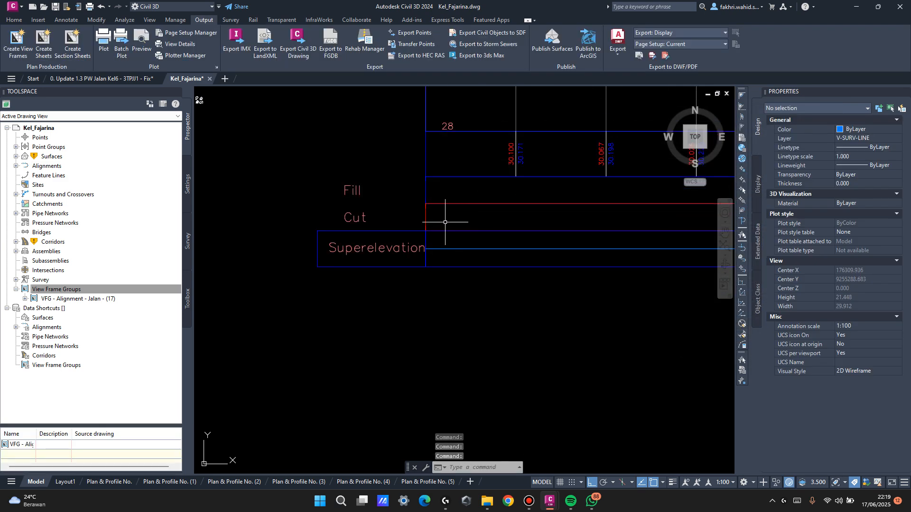
# Set the Superelevation band style's text box width to 75 mm in the Alignment - Jalan32 profile view properties and accept the changes.
pyautogui.click(443, 270)
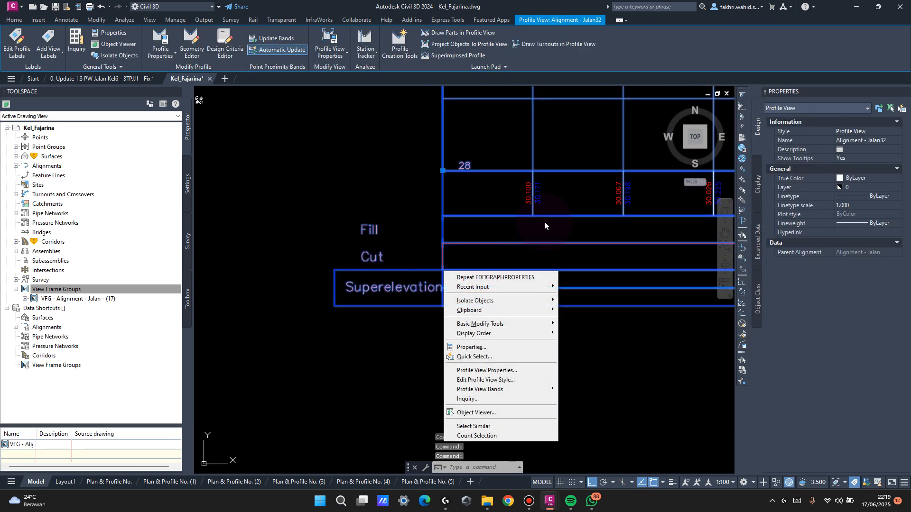
pyautogui.click(506, 369)
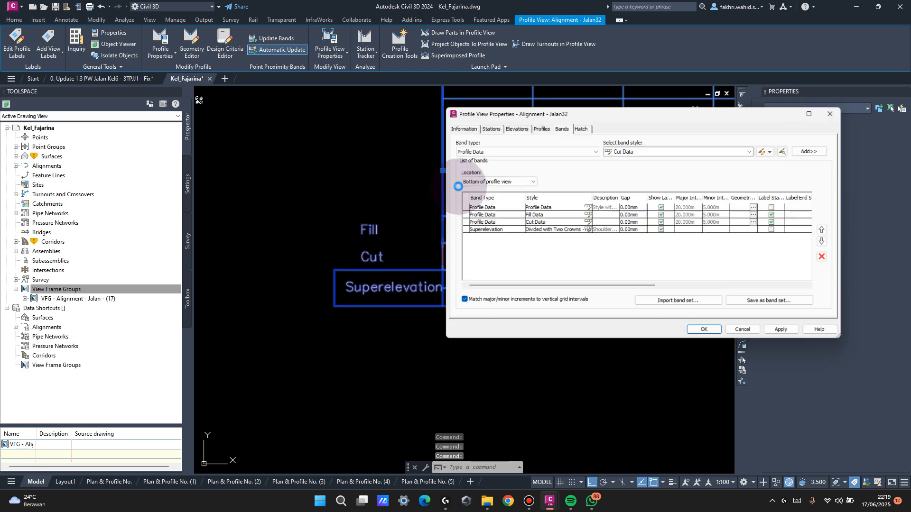
pyautogui.click(587, 231)
pyautogui.click(580, 213)
pyautogui.doubleClick(434, 251)
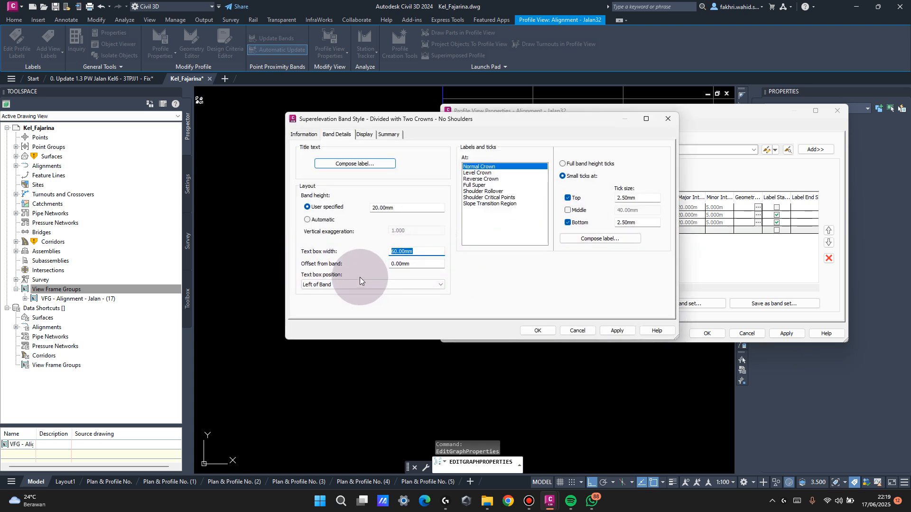
pyautogui.write('5')
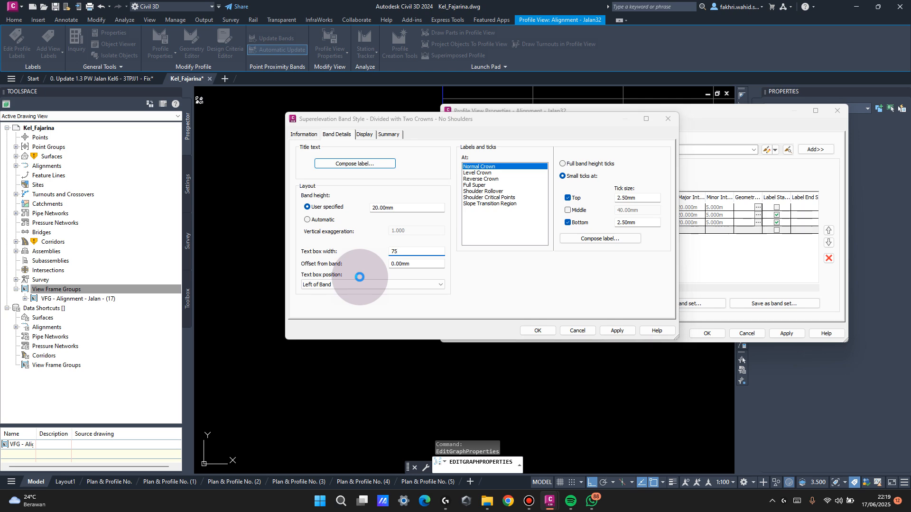
pyautogui.press('Return')
pyautogui.click(574, 330)
pyautogui.click(573, 331)
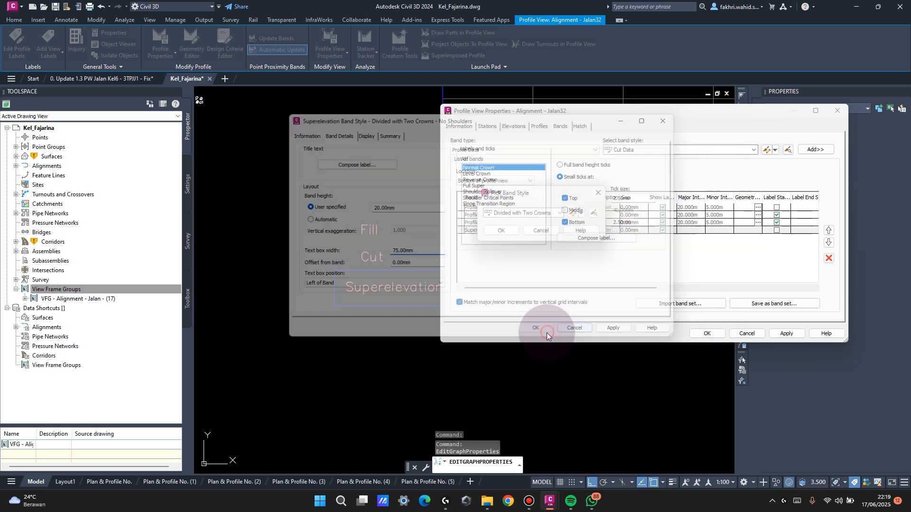
pyautogui.click(517, 234)
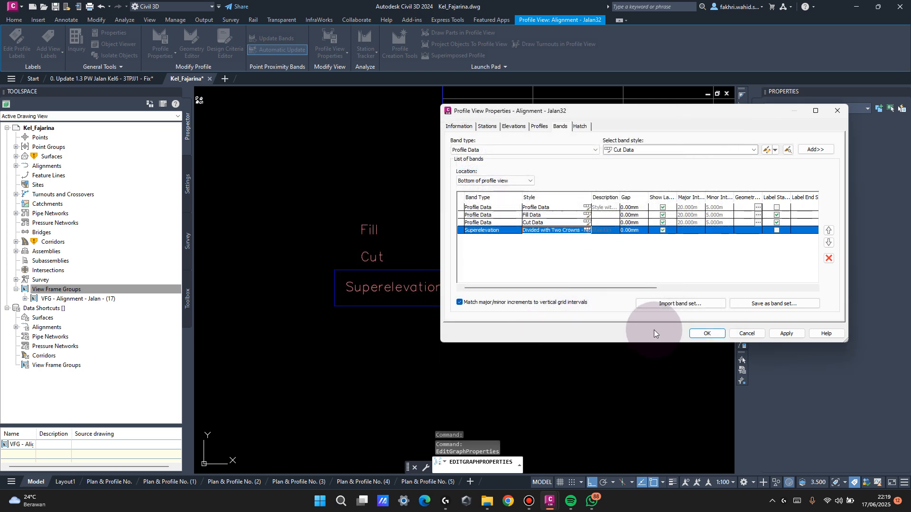
pyautogui.click(695, 332)
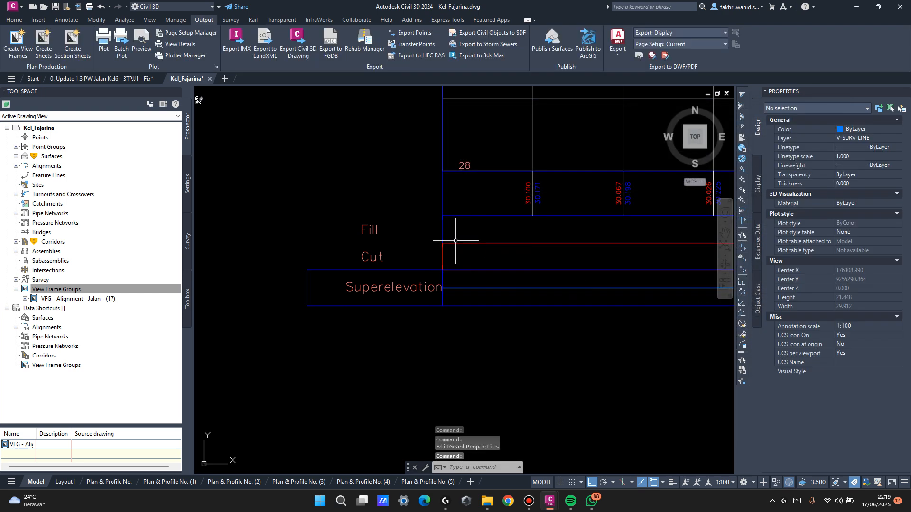
# Give the Superelevation band's title text an X offset of -5 mm and apply it to the Alignment - Jalan32 profile view.
pyautogui.click(419, 272)
pyautogui.click(413, 269)
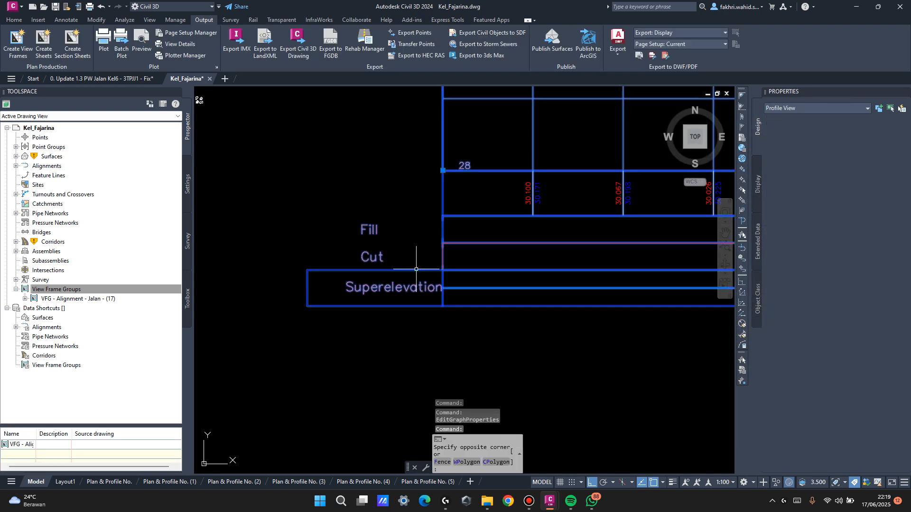
pyautogui.rightClick(413, 269)
pyautogui.click(483, 363)
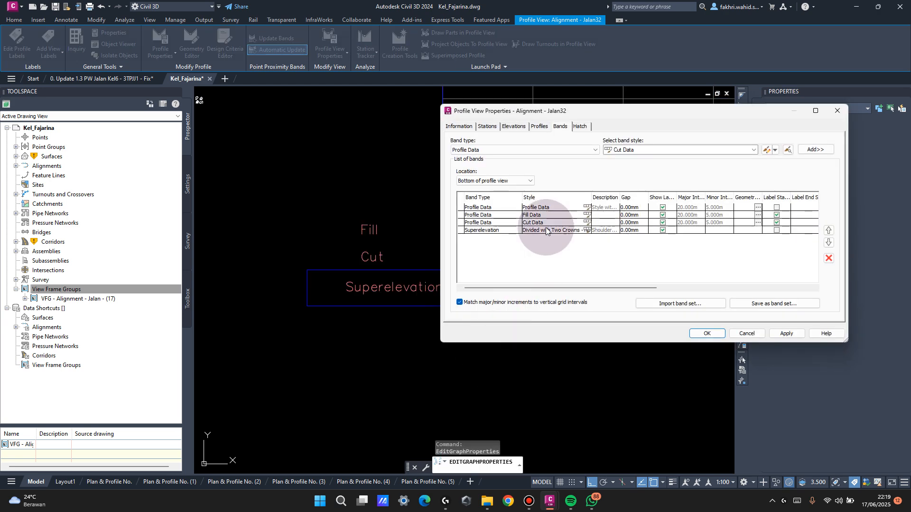
pyautogui.click(586, 229)
pyautogui.click(576, 212)
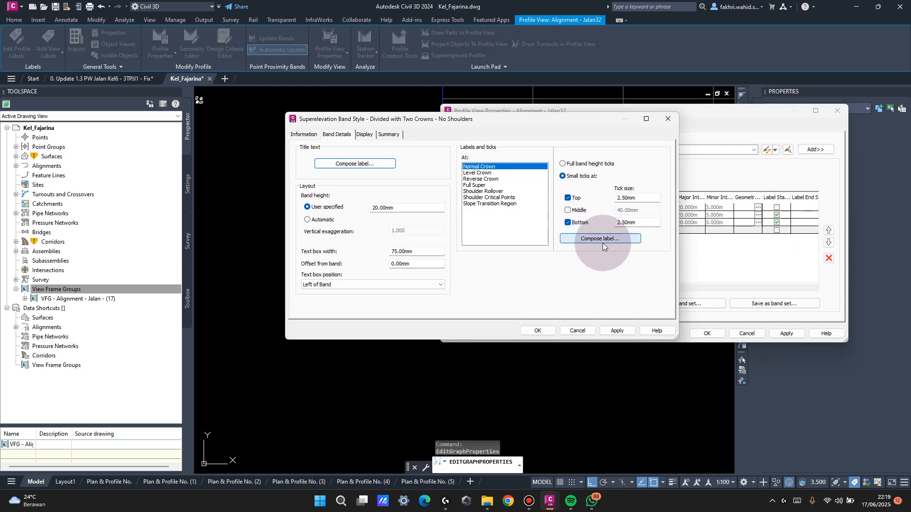
pyautogui.click(358, 163)
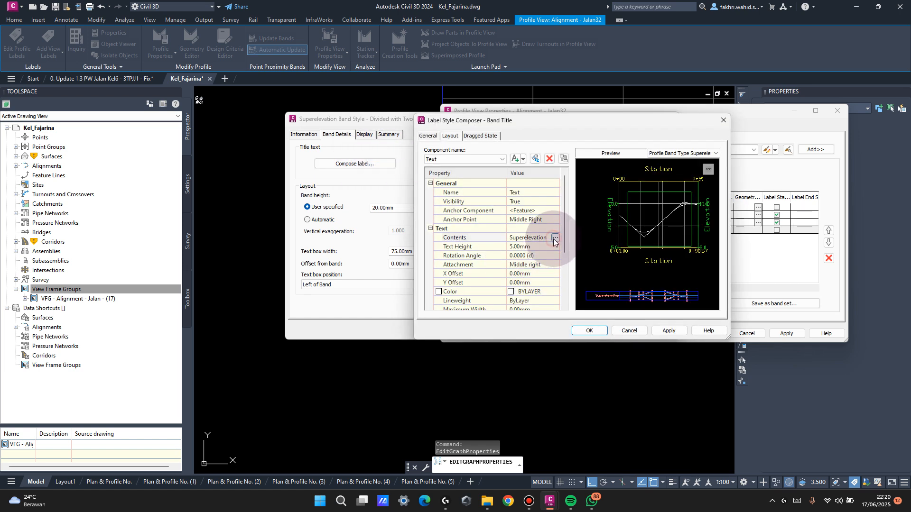
pyautogui.click(545, 273)
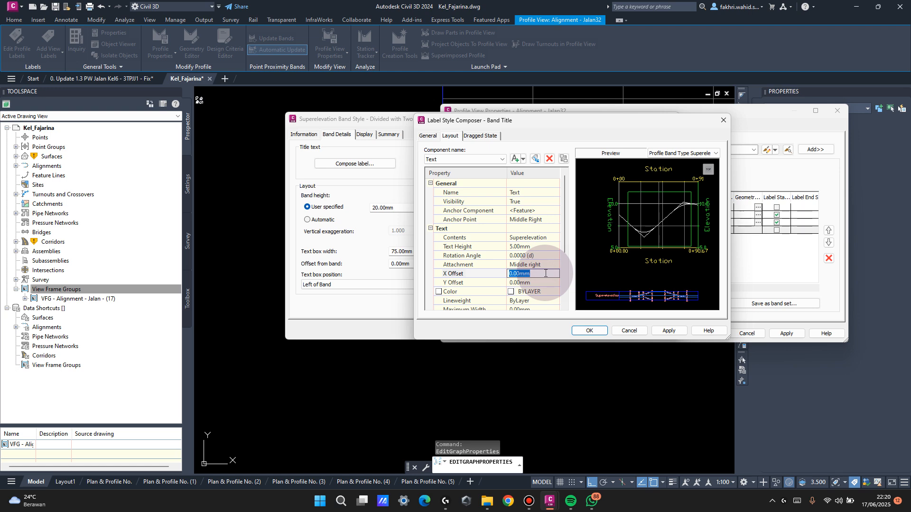
pyautogui.write('-5')
pyautogui.click(589, 330)
pyautogui.click(579, 327)
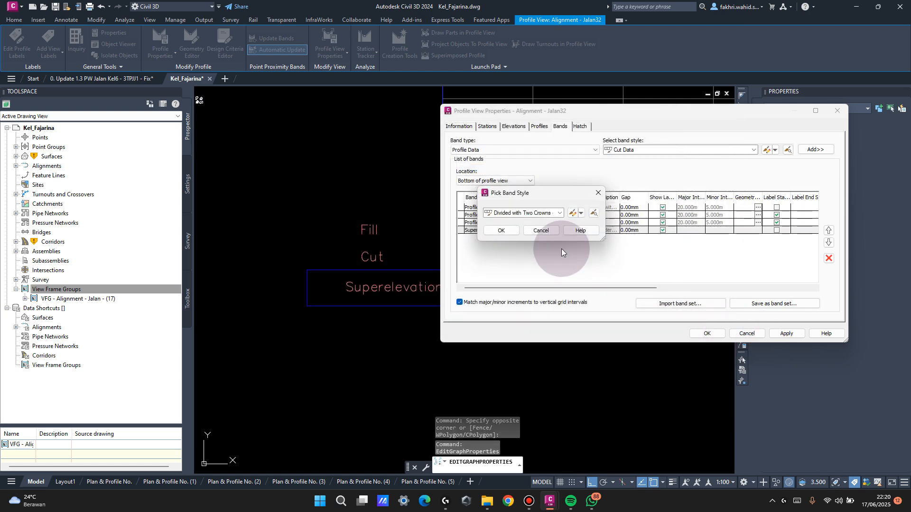
pyautogui.click(513, 232)
pyautogui.click(792, 336)
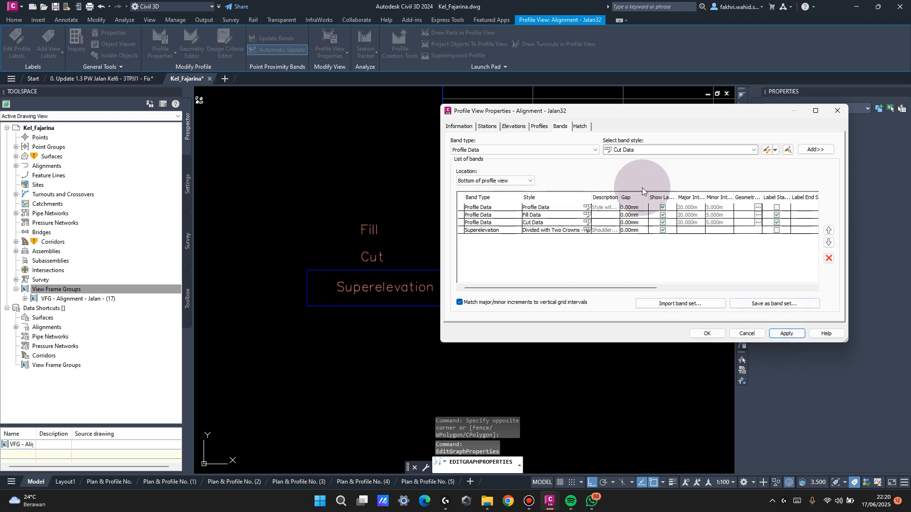
# Change the Superelevation band's title text to "Superelevasi (%)".
pyautogui.moveTo(594, 114)
pyautogui.mouseDown()
pyautogui.moveTo(766, 204)
pyautogui.moveTo(648, 96)
pyautogui.mouseUp()
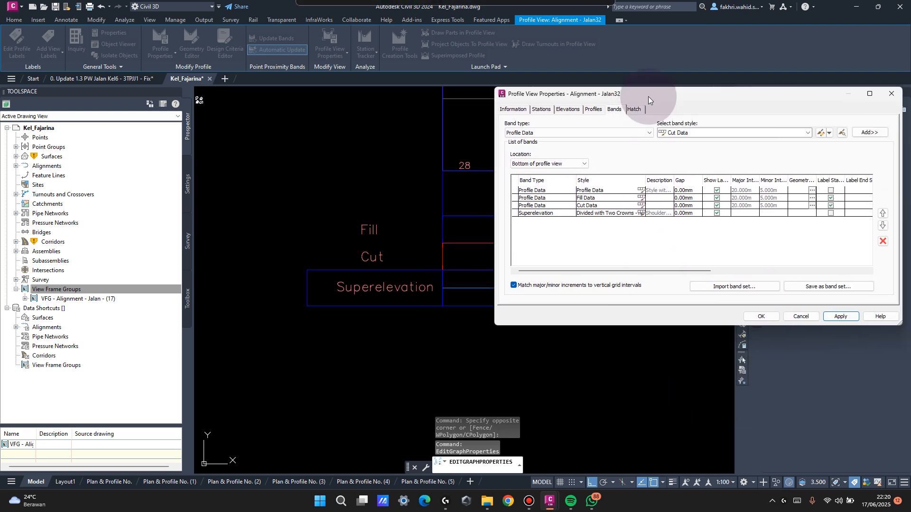
pyautogui.click(639, 214)
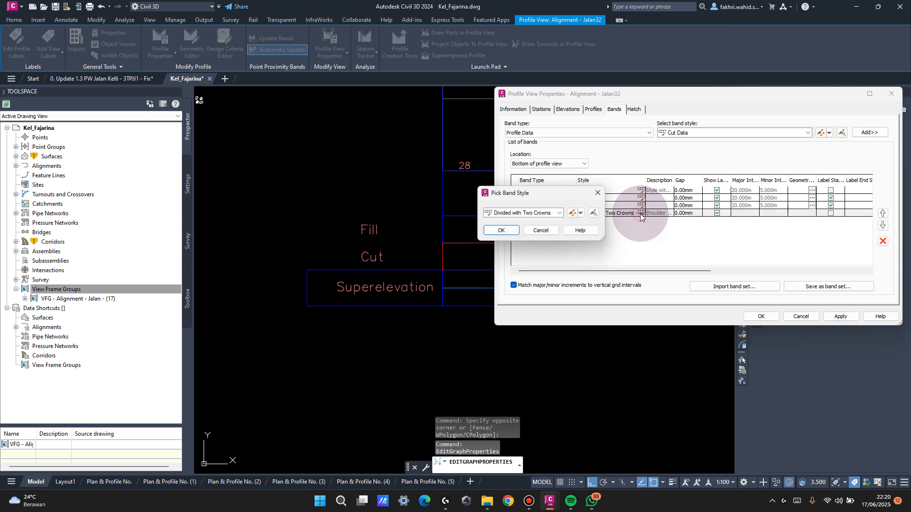
pyautogui.click(569, 213)
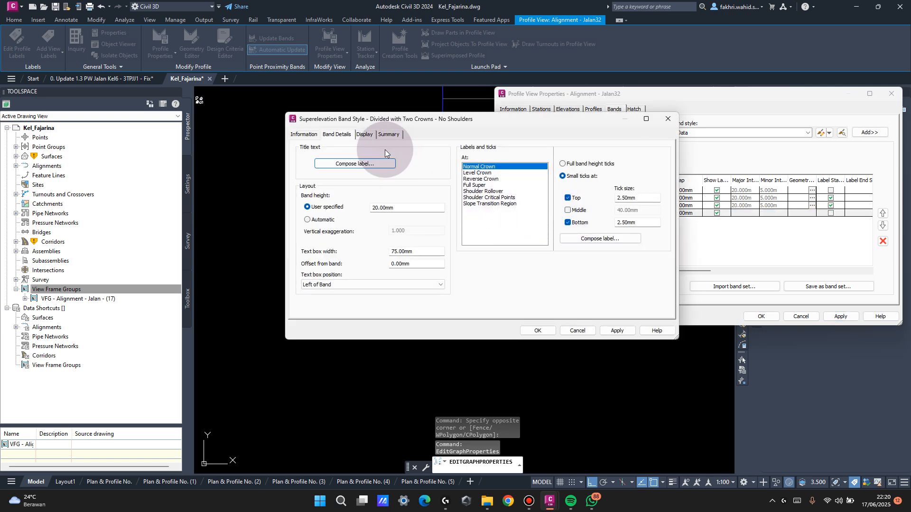
pyautogui.click(374, 162)
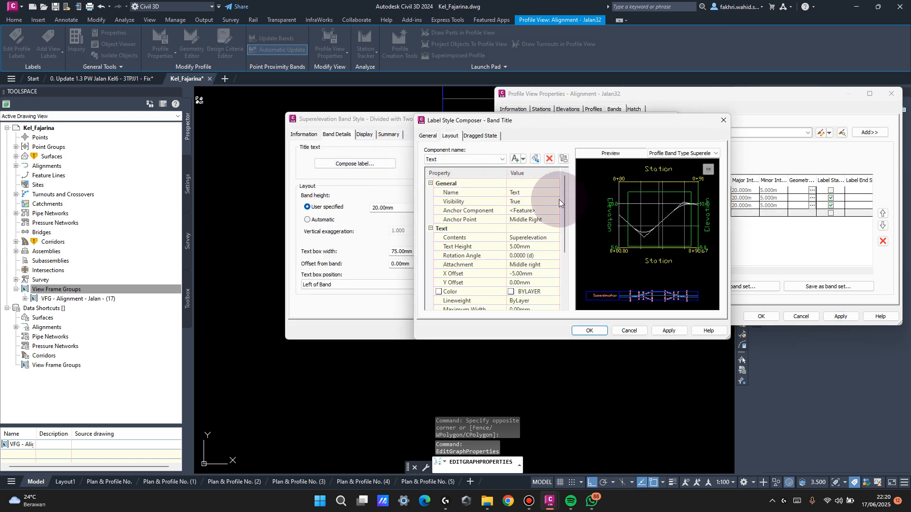
pyautogui.click(555, 238)
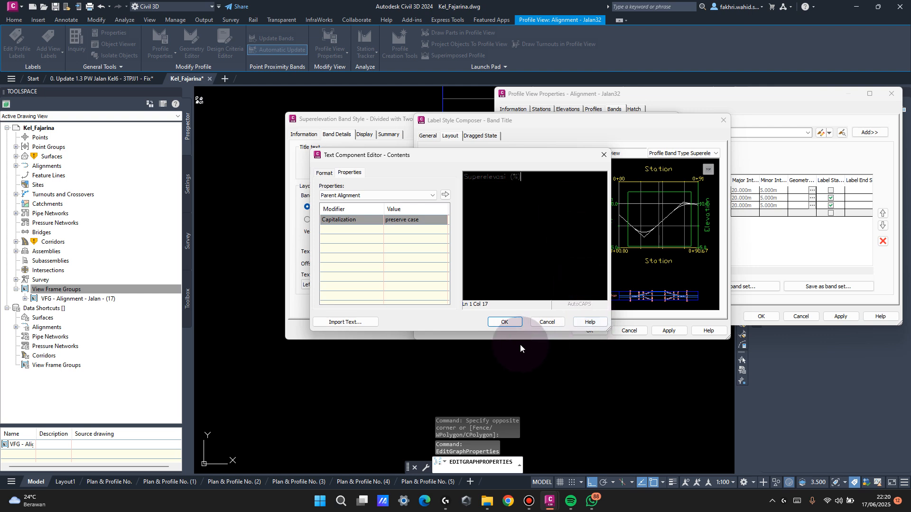
pyautogui.click(506, 322)
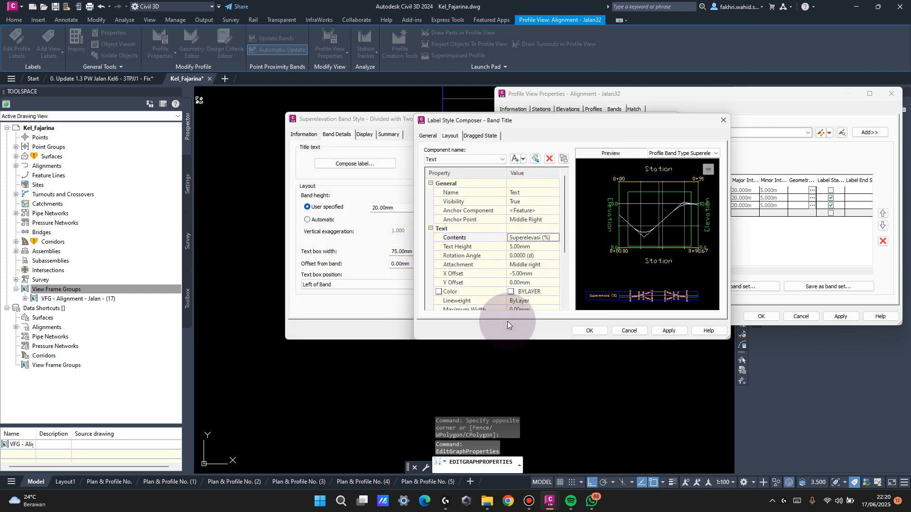
# Set the Superelevation band's title text color to white and accept the band style.
pyautogui.click(557, 292)
pyautogui.click(557, 292)
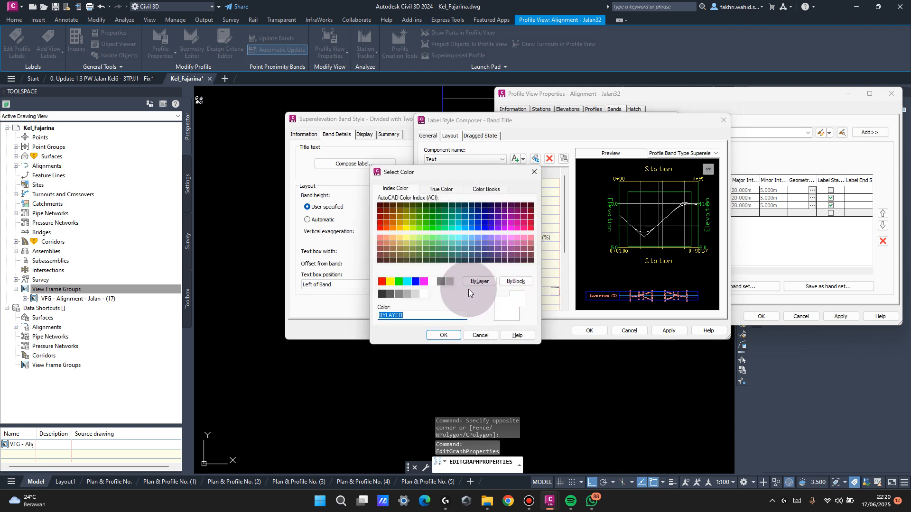
pyautogui.click(436, 282)
pyautogui.click(444, 335)
pyautogui.click(667, 330)
pyautogui.click(590, 332)
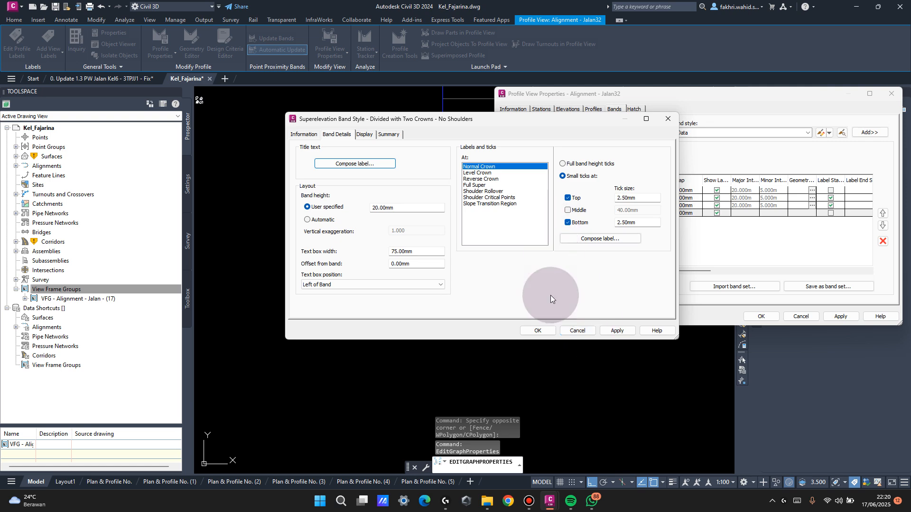
pyautogui.click(538, 331)
pyautogui.click(505, 227)
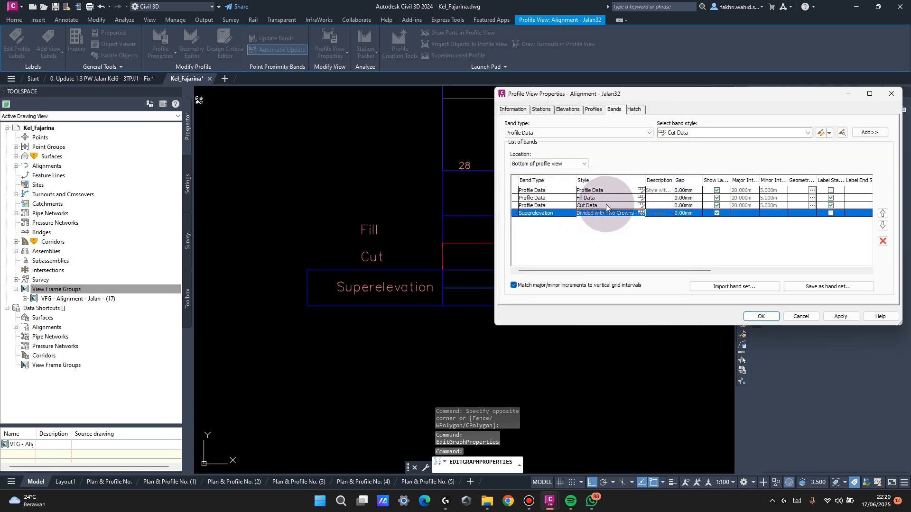
# Open the Fill Data band style of the Alignment - Jalan32 profile view for editing.
pyautogui.click(642, 197)
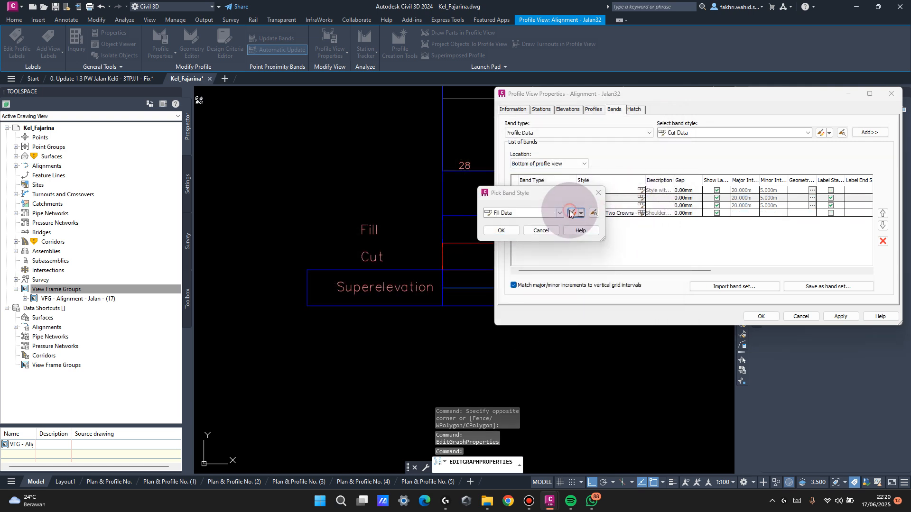
pyautogui.click(569, 214)
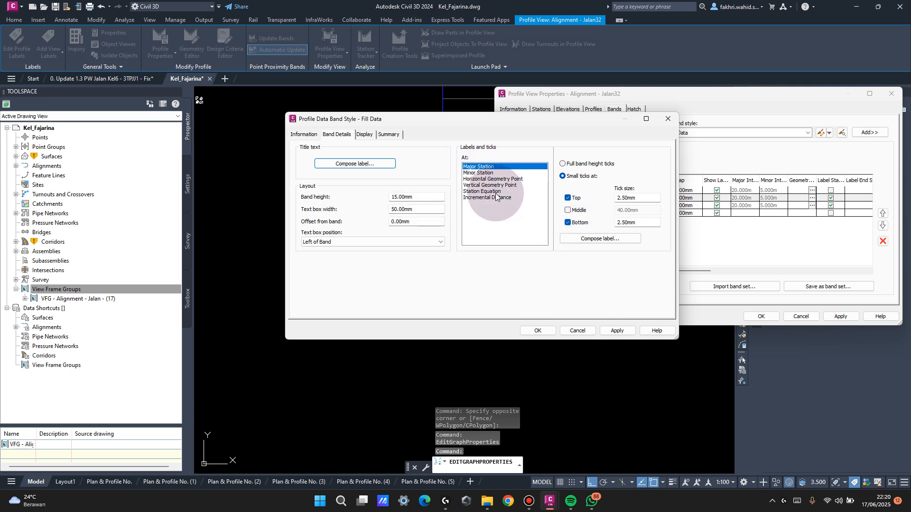
pyautogui.click(581, 239)
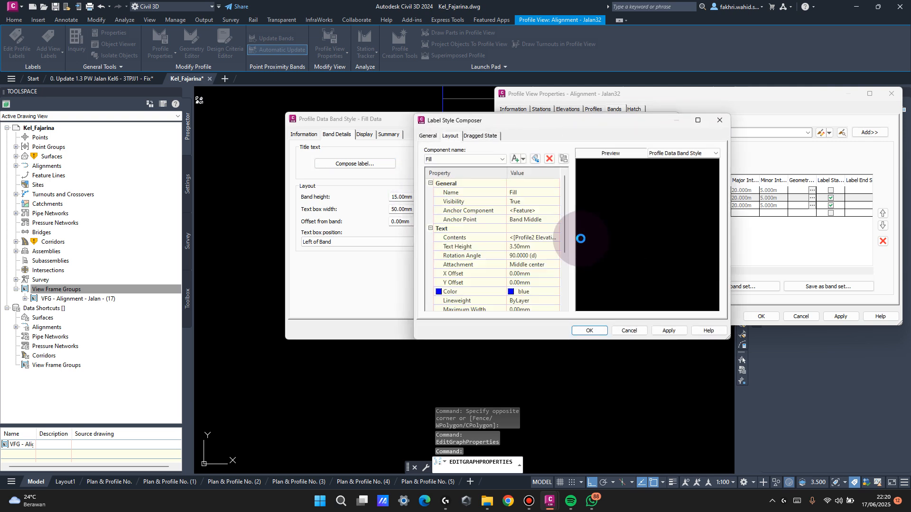
pyautogui.click(553, 236)
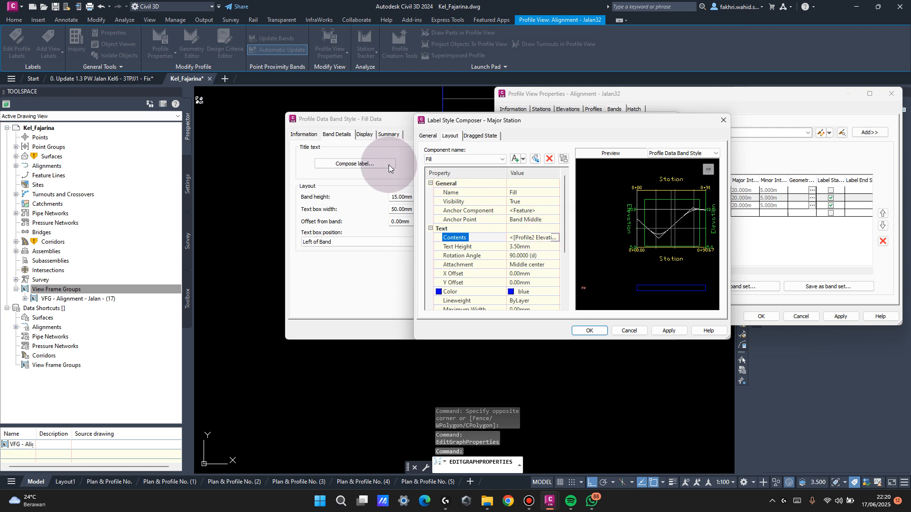
pyautogui.press('Escape')
# Change the Fill Data band's title text to "Timbunan (m3)".
pyautogui.click(363, 162)
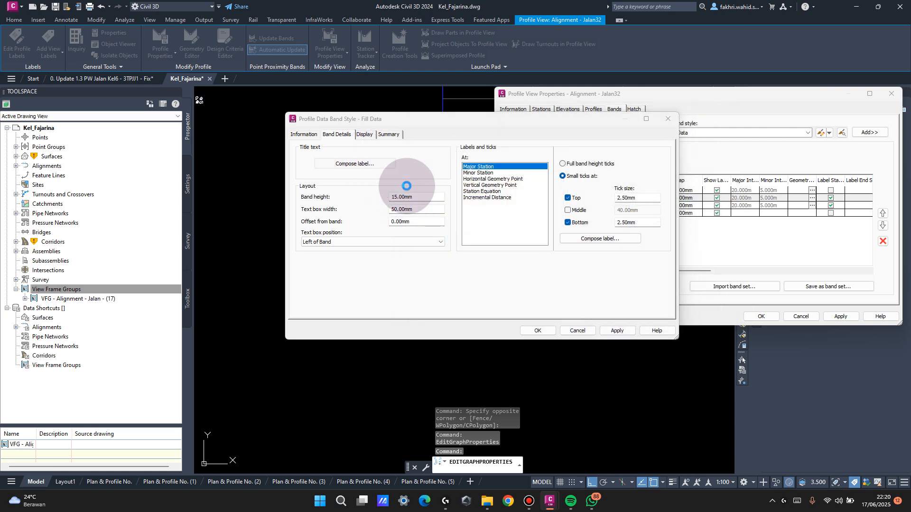
pyautogui.click(553, 237)
pyautogui.click(550, 219)
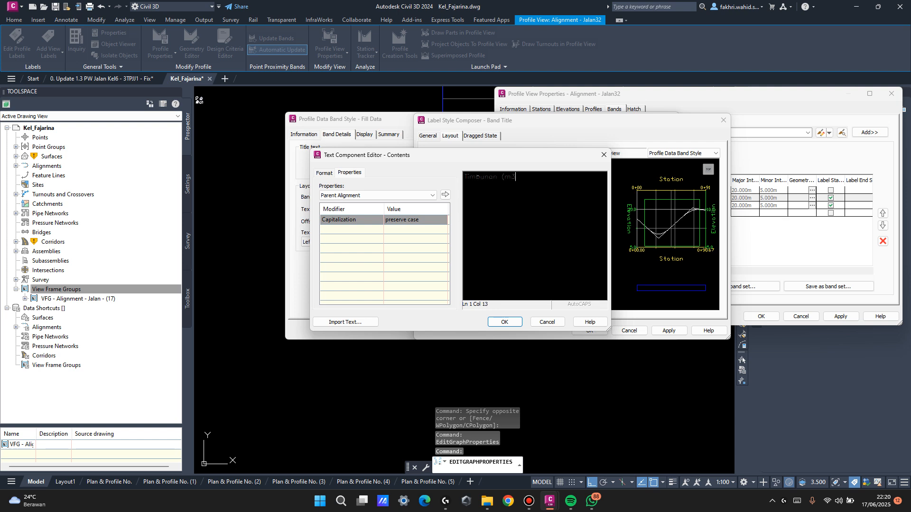
pyautogui.tripleClick(575, 192)
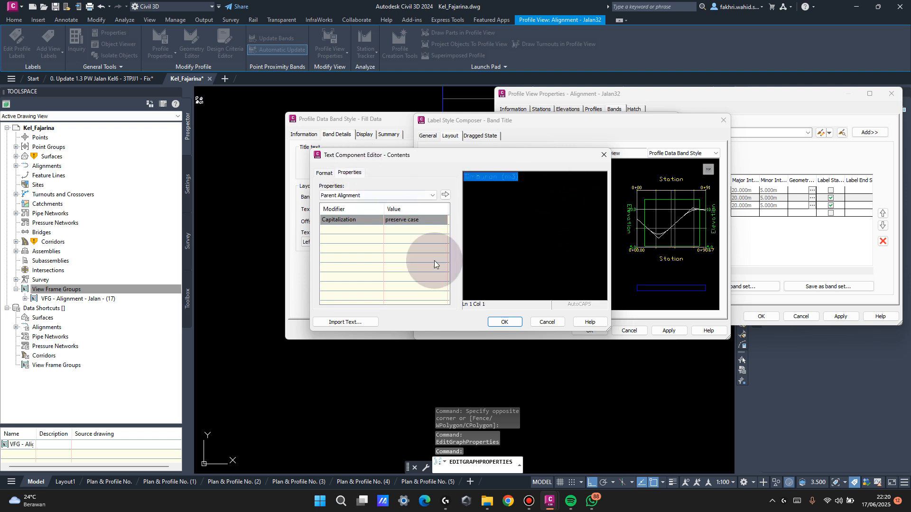
pyautogui.click(496, 323)
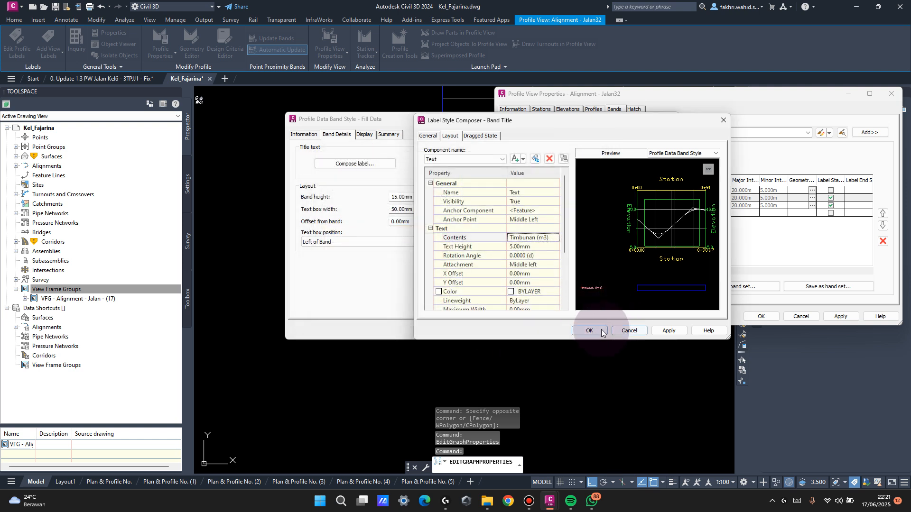
# Set the Fill Data band's title text color to white and accept the band style.
pyautogui.click(527, 292)
pyautogui.click(529, 293)
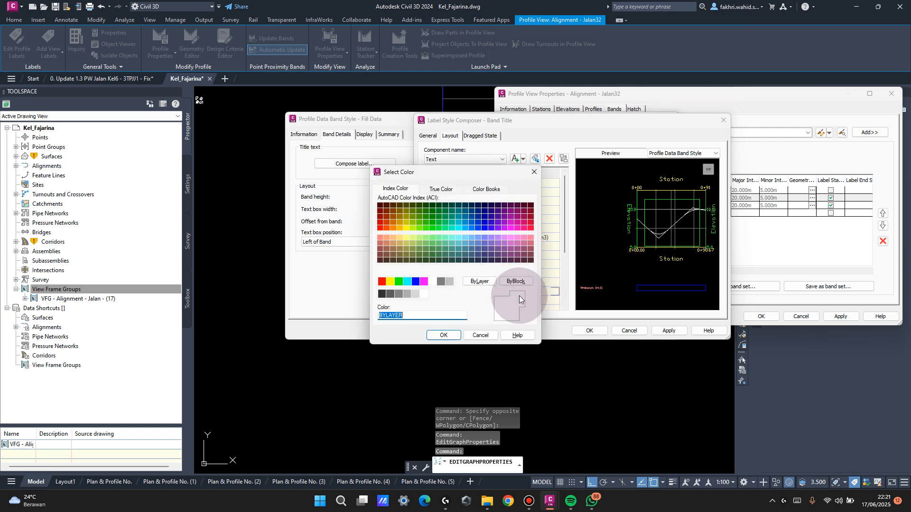
pyautogui.click(431, 283)
pyautogui.click(444, 335)
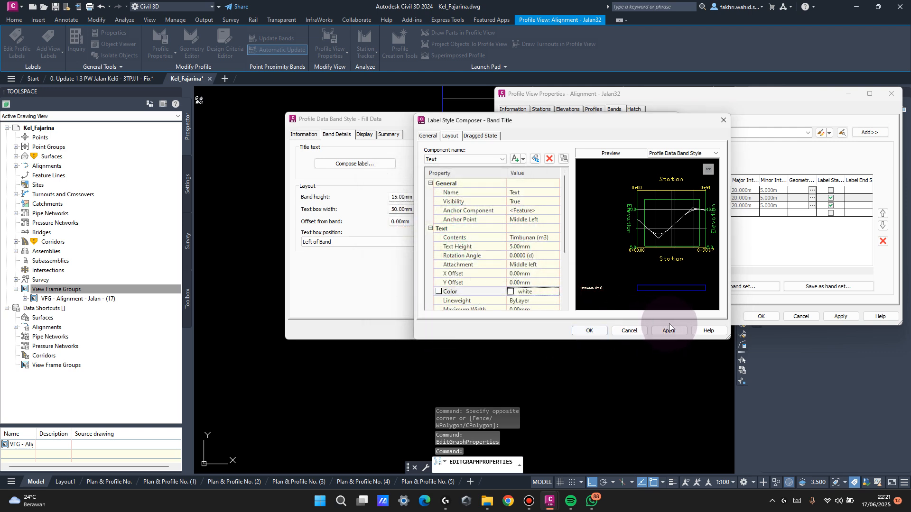
pyautogui.click(669, 331)
pyautogui.click(590, 331)
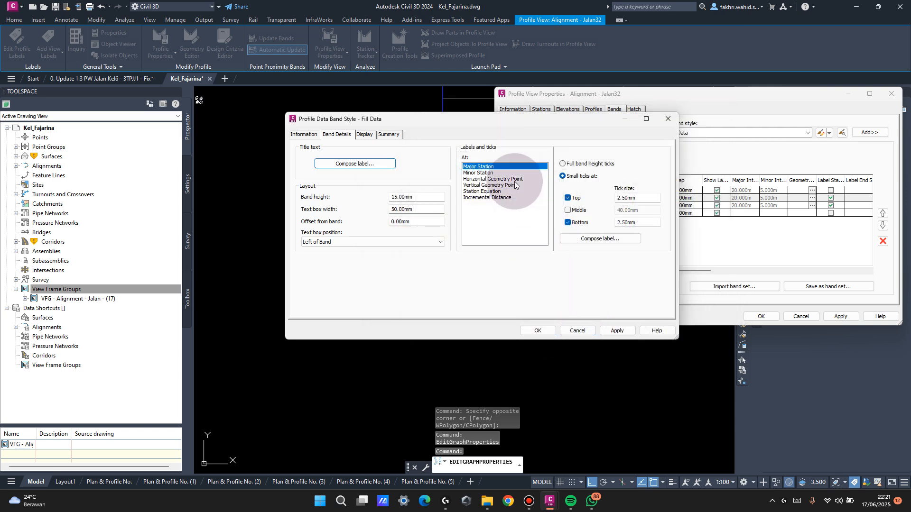
pyautogui.click(553, 327)
pyautogui.click(497, 230)
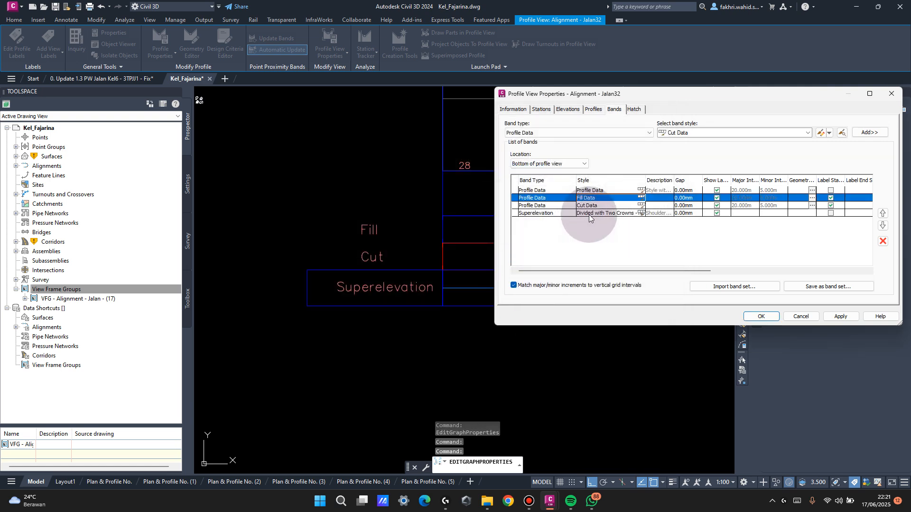
# Open the Cut Data band style of the Alignment - Jalan32 profile view for editing.
pyautogui.click(640, 207)
pyautogui.click(571, 212)
pyautogui.click(577, 238)
pyautogui.click(553, 237)
pyautogui.click(554, 238)
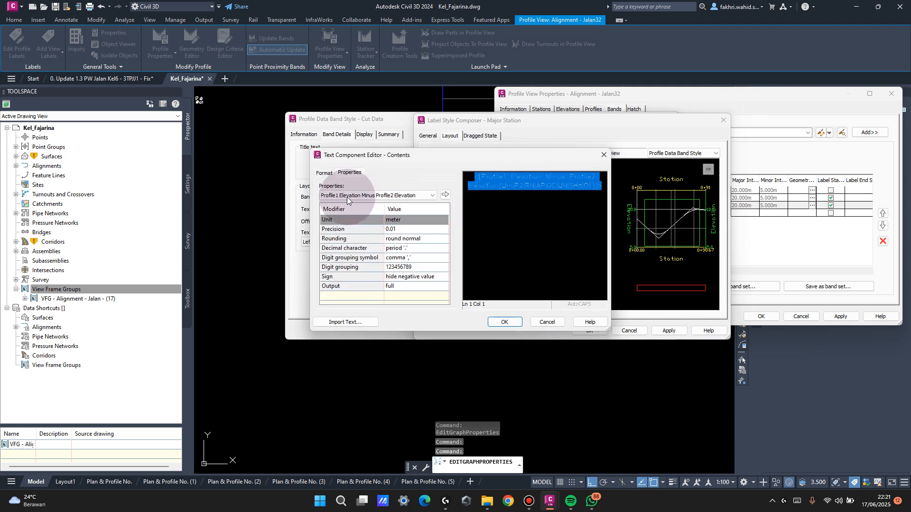
pyautogui.click(325, 173)
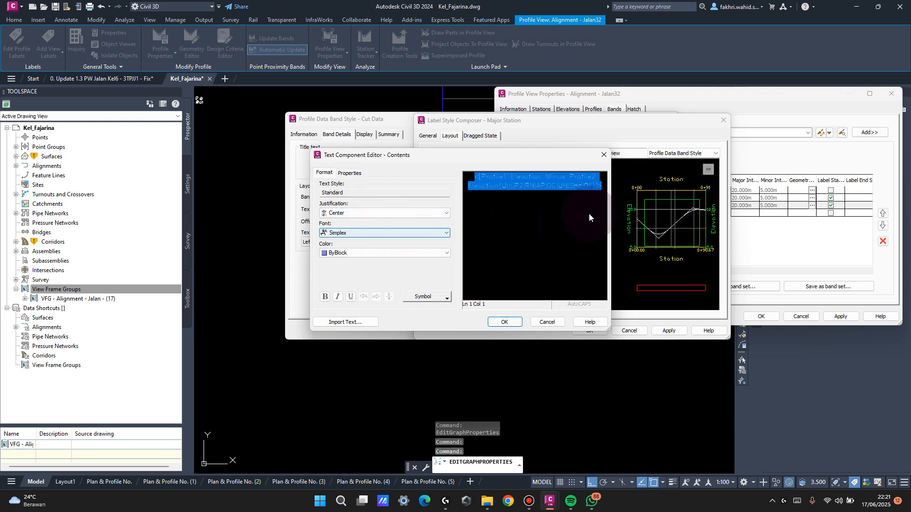
pyautogui.press('Escape')
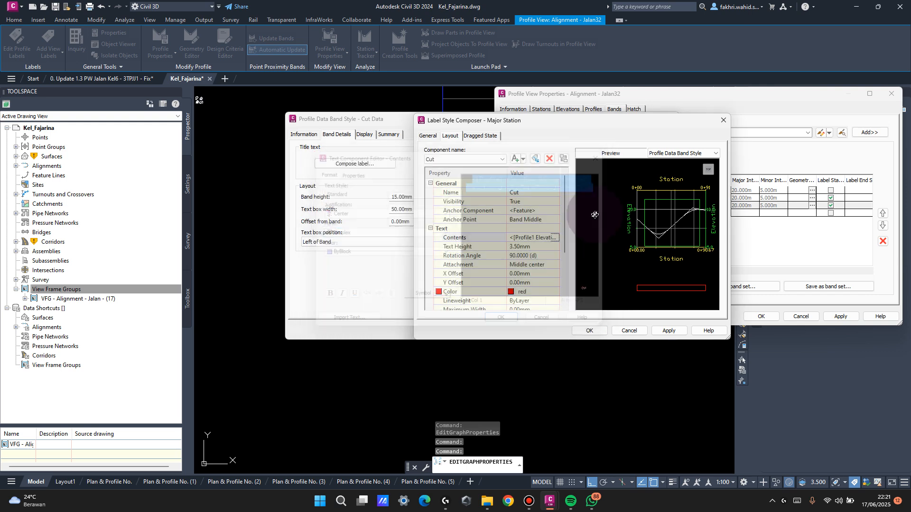
pyautogui.press('Escape')
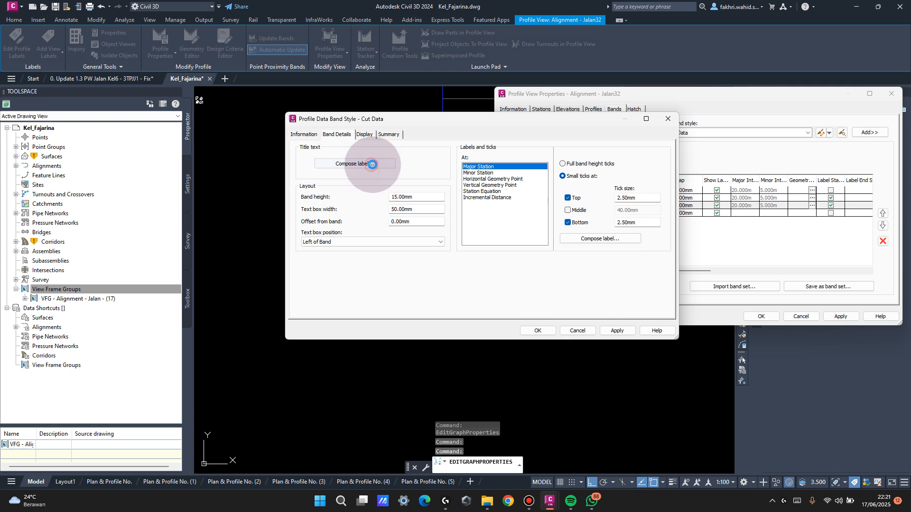
# Change the Cut Data band's title text to "Galian (m3)" and format its characters in white.
pyautogui.click(370, 164)
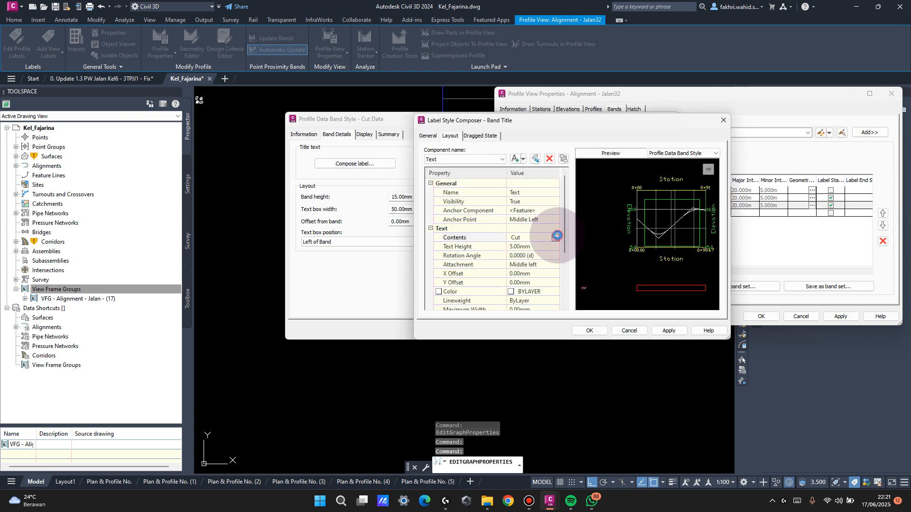
pyautogui.click(556, 237)
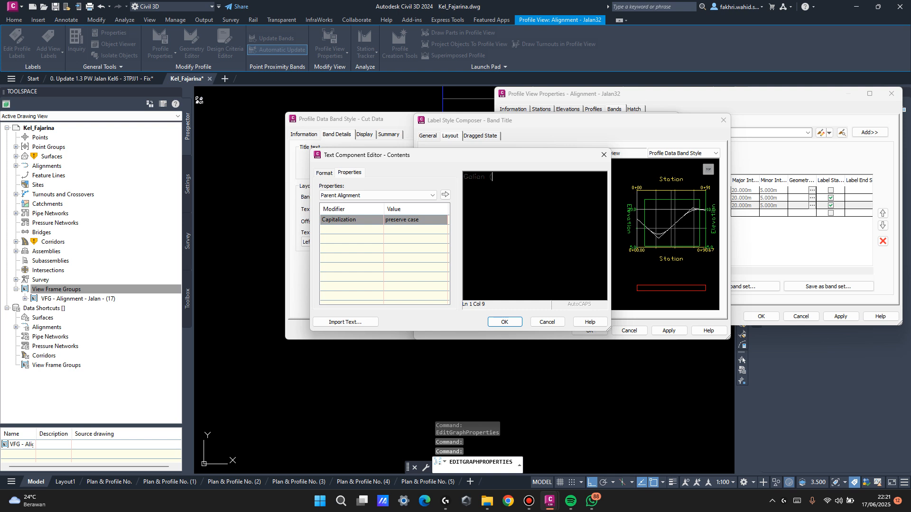
pyautogui.click(324, 173)
pyautogui.click(394, 253)
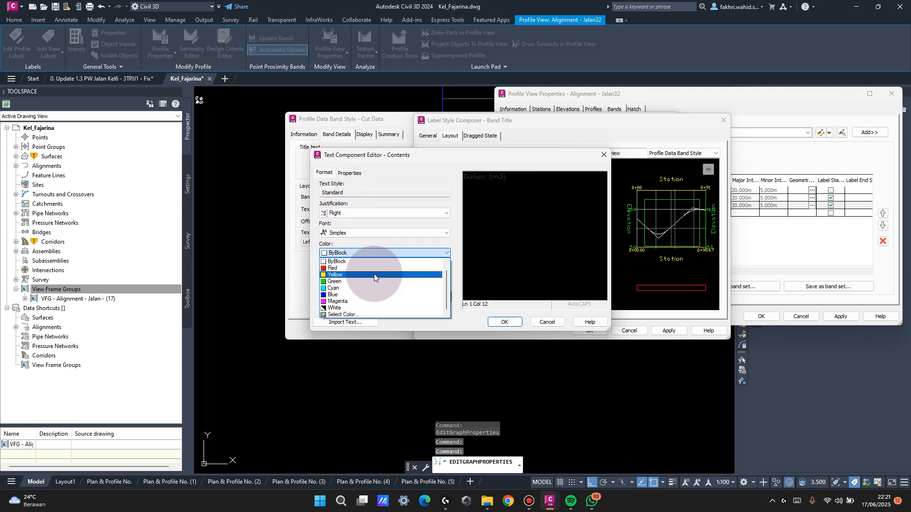
pyautogui.click(349, 308)
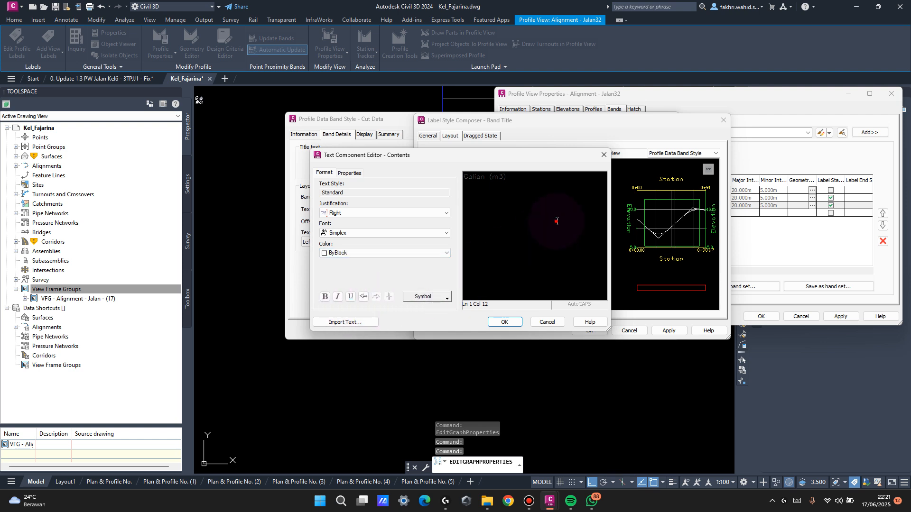
pyautogui.hotkey('ctrl', 'a')
pyautogui.click(373, 253)
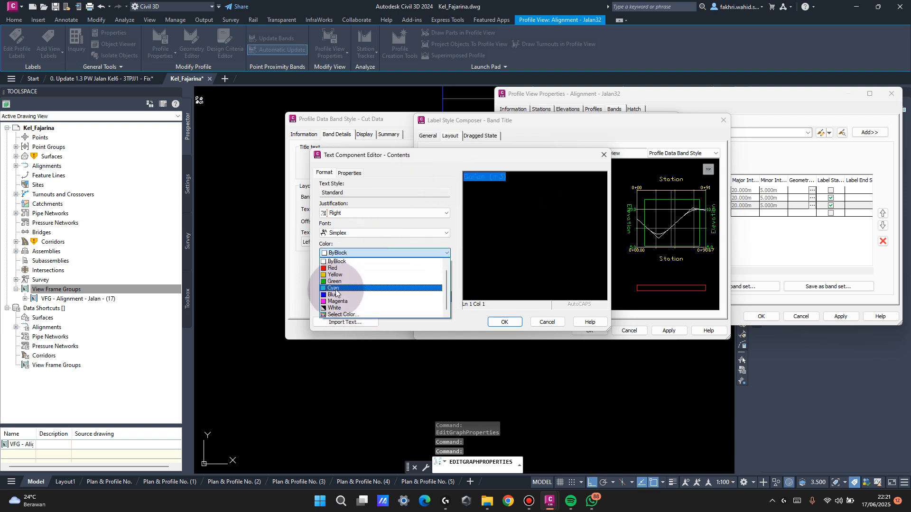
pyautogui.click(331, 307)
pyautogui.click(504, 321)
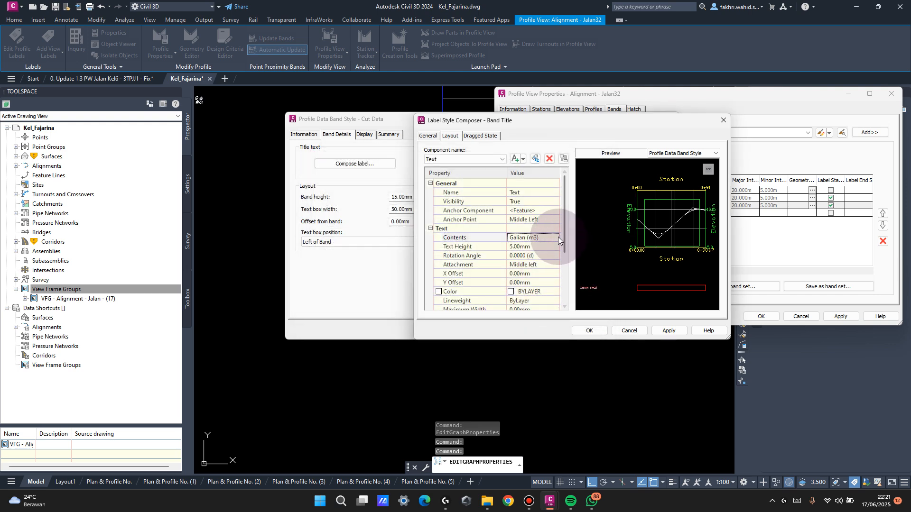
# Set the Cut Data title component's color to white, then accept the band style and the profile view properties.
pyautogui.click(554, 292)
pyautogui.click(555, 292)
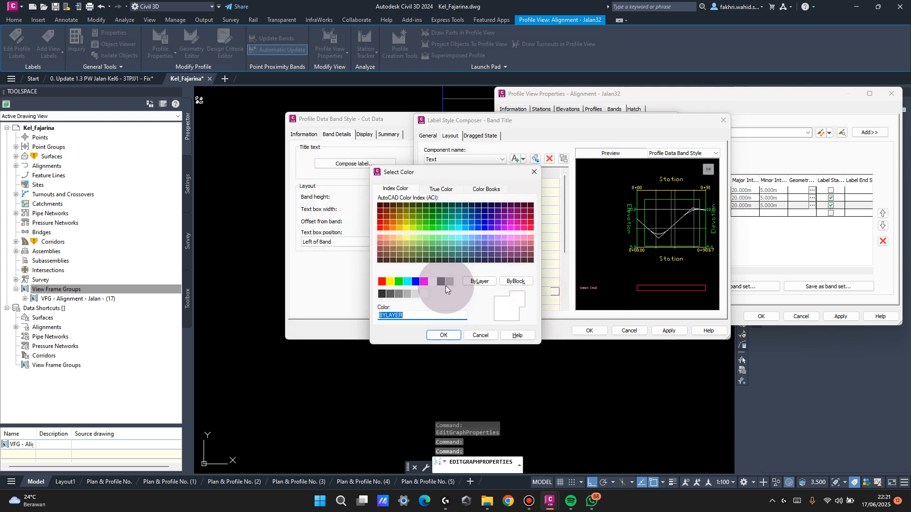
pyautogui.click(429, 283)
pyautogui.click(438, 332)
pyautogui.click(589, 331)
pyautogui.click(544, 326)
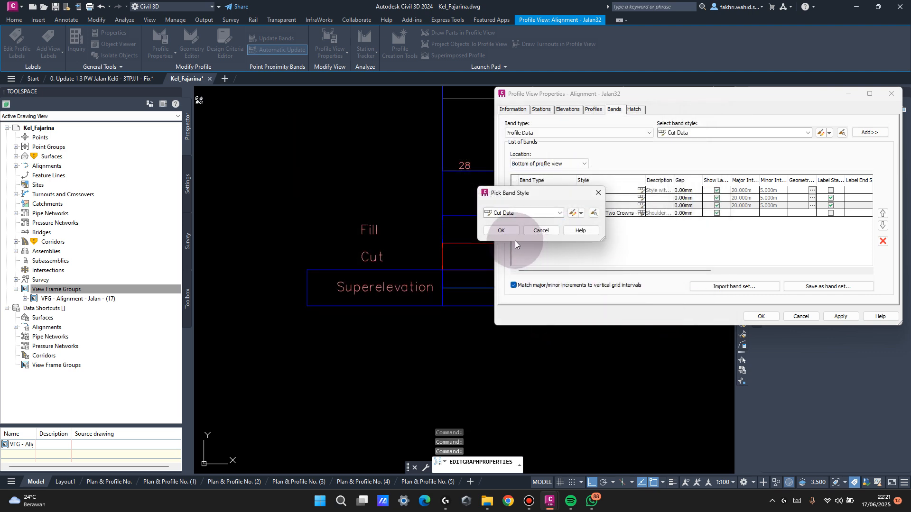
pyautogui.click(501, 231)
pyautogui.click(759, 317)
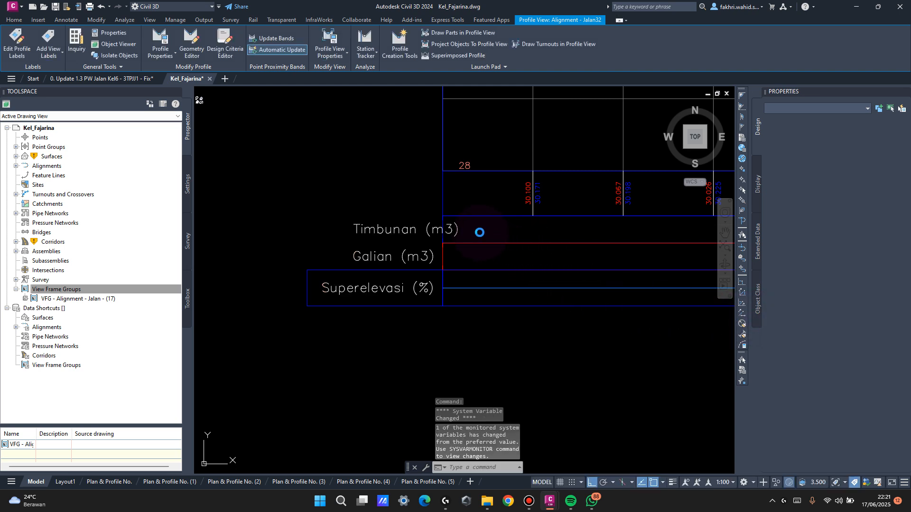
# Reopen the profile view's band settings and set the X offset of the Fill Data band's title text to -5 mm.
pyautogui.click(443, 215)
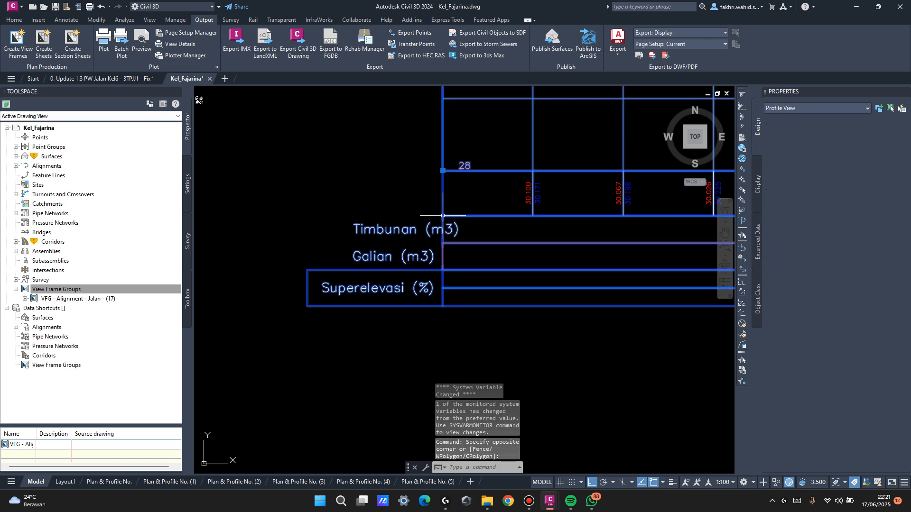
pyautogui.click(443, 216)
pyautogui.rightClick(443, 216)
pyautogui.click(522, 313)
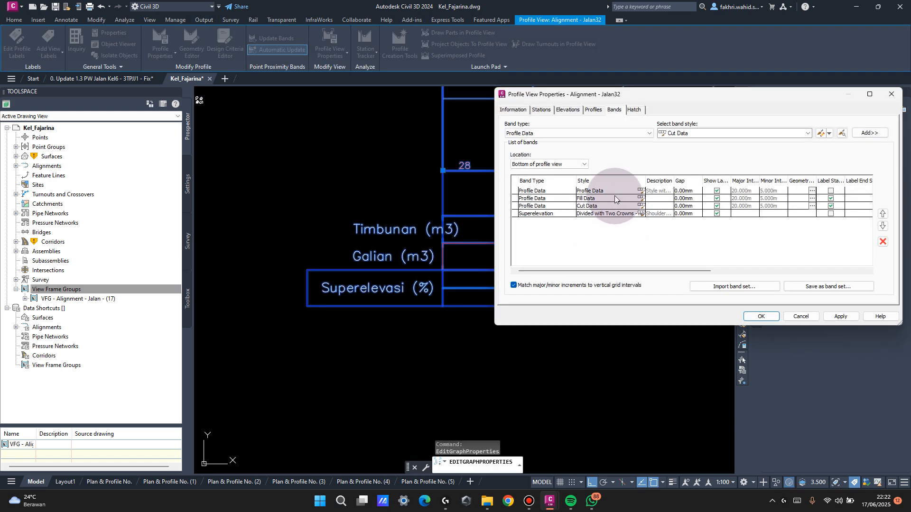
pyautogui.click(641, 199)
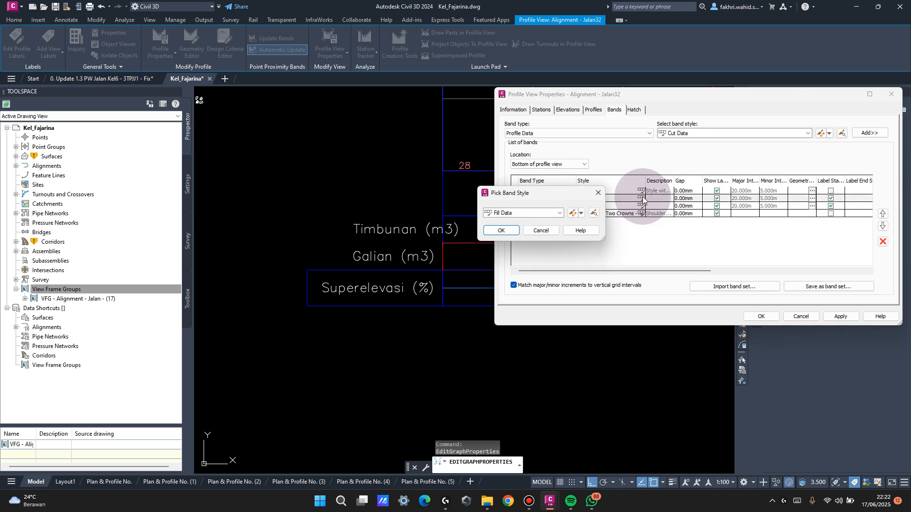
pyautogui.click(573, 213)
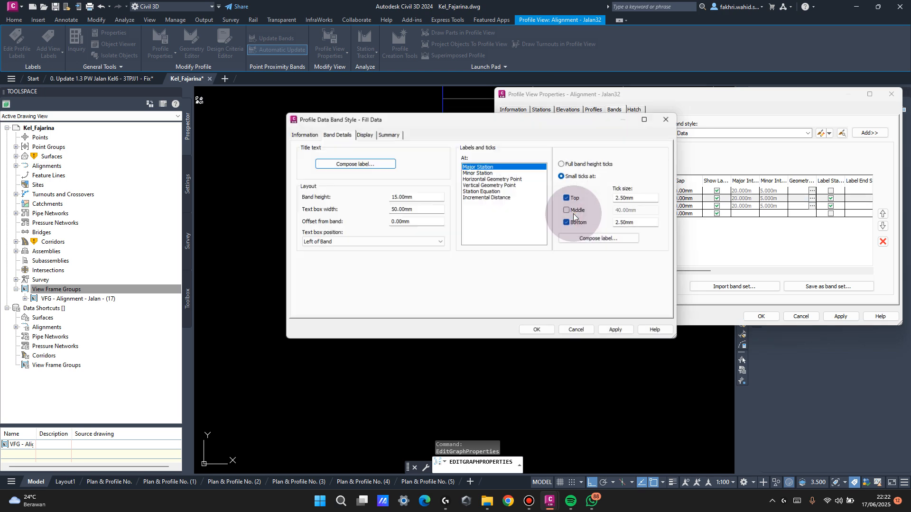
pyautogui.click(368, 162)
pyautogui.click(545, 275)
pyautogui.write('-5')
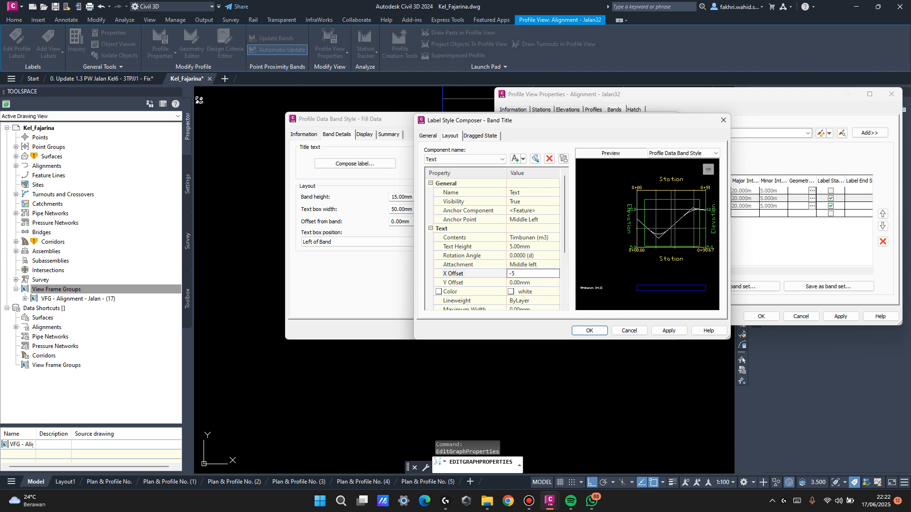
pyautogui.click(587, 330)
pyautogui.click(538, 331)
pyautogui.click(500, 228)
# Check the Cut Data band's title label settings and close its band style.
pyautogui.click(641, 206)
pyautogui.click(578, 216)
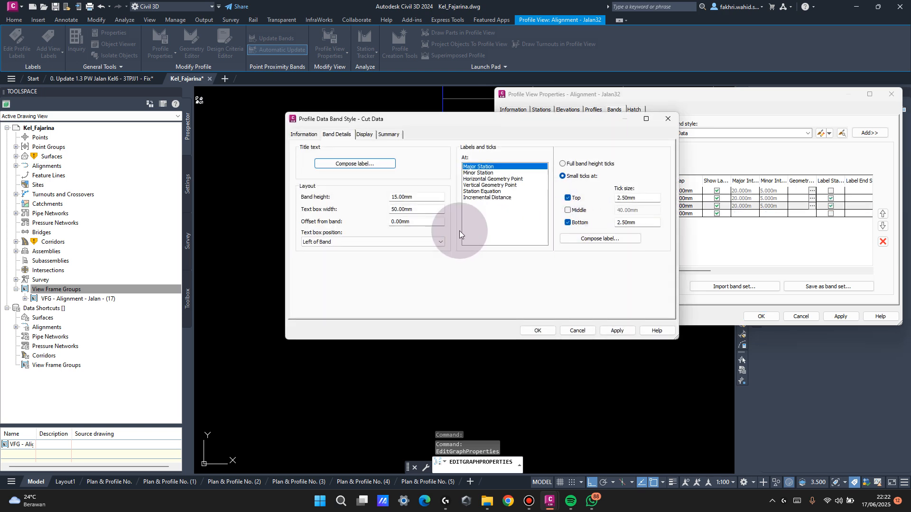
pyautogui.click(364, 163)
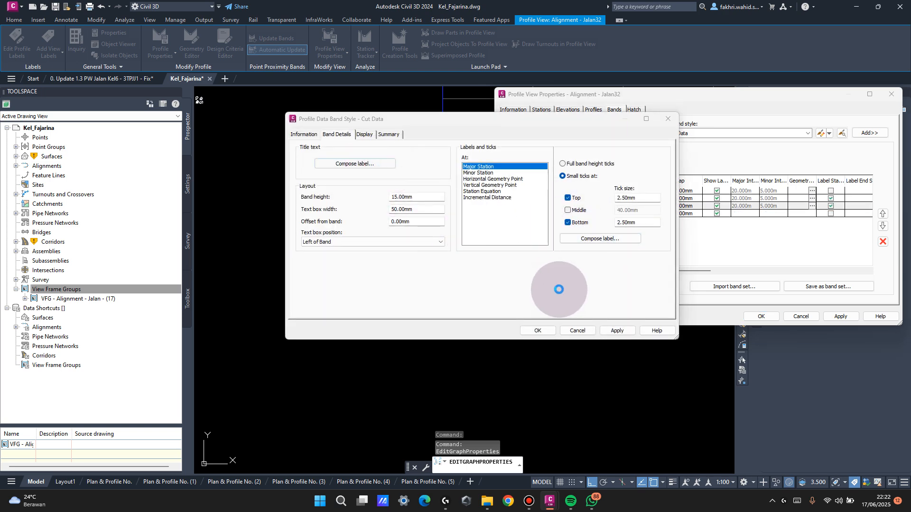
pyautogui.click(590, 330)
pyautogui.click(538, 331)
pyautogui.click(499, 232)
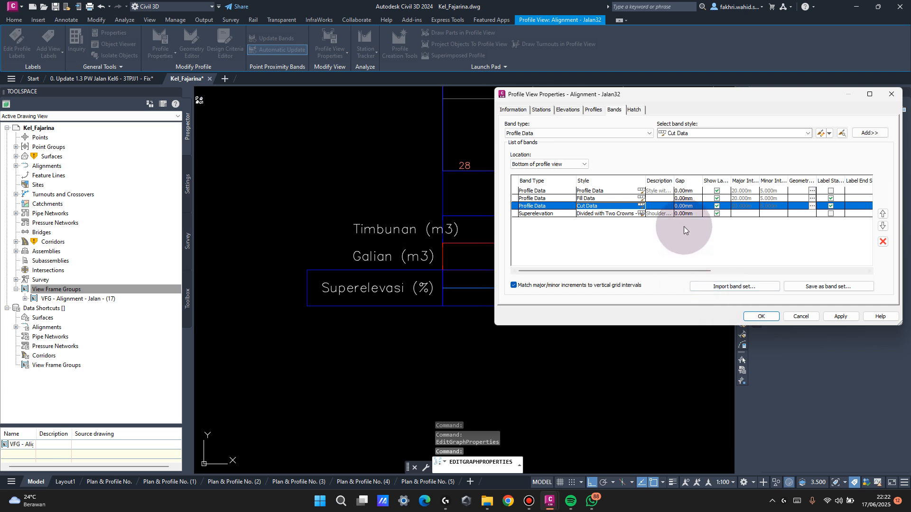
# Open the component display settings of the Fill Data band style.
pyautogui.click(642, 198)
pyautogui.click(576, 211)
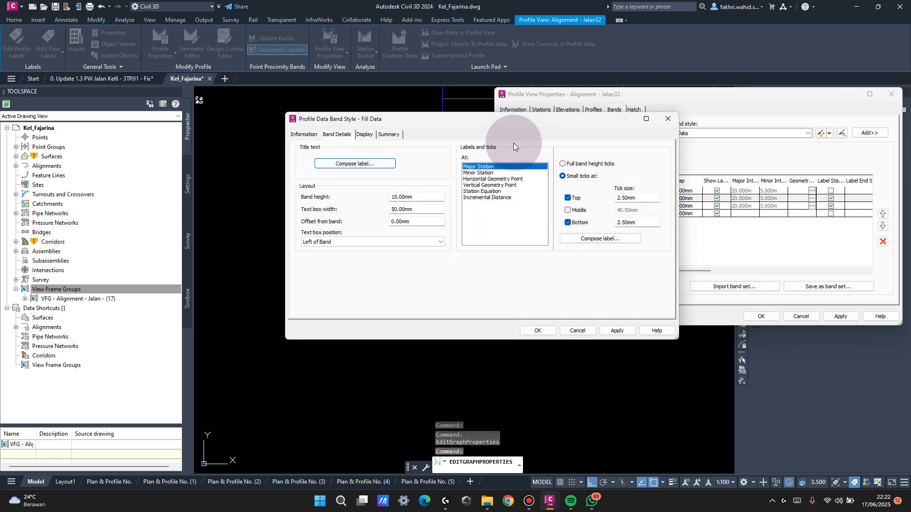
pyautogui.click(364, 134)
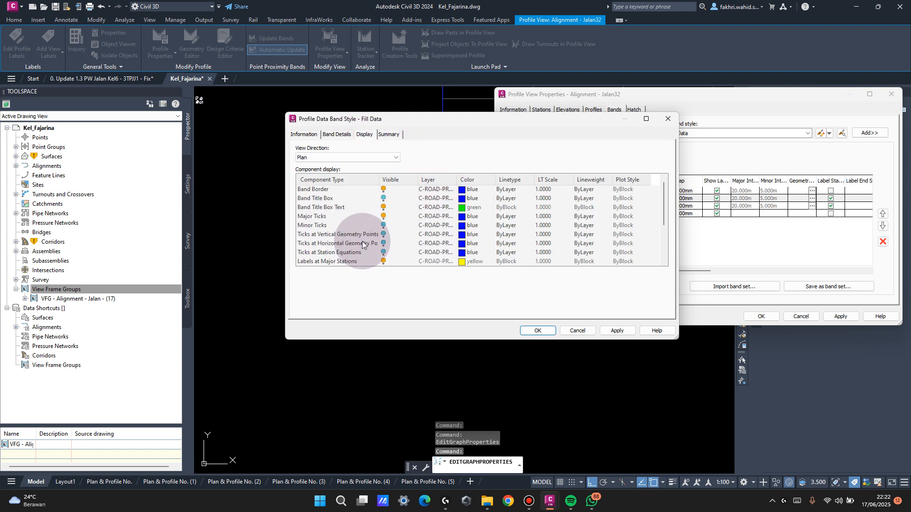
pyautogui.click(356, 190)
pyautogui.scroll(-2, 347, 226)
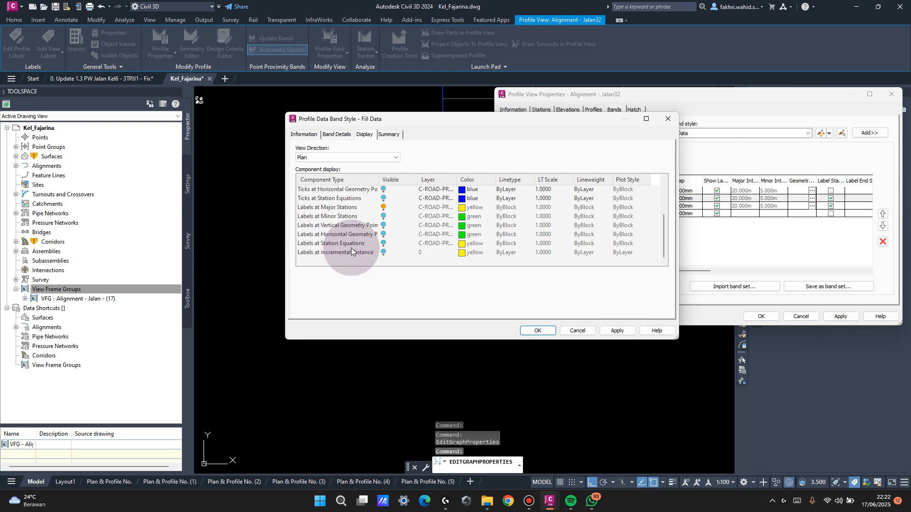
pyautogui.click(363, 252)
pyautogui.scroll(3, 364, 243)
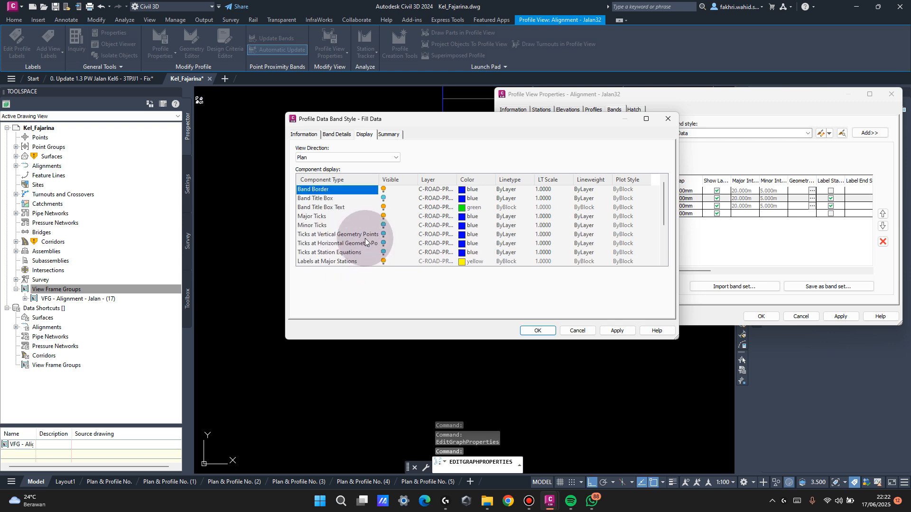
pyautogui.keyDown('ctrl'); pyautogui.click(361, 199); pyautogui.keyUp('ctrl')
pyautogui.keyDown('ctrl'); pyautogui.click(364, 252); pyautogui.keyUp('ctrl')
pyautogui.keyDown('ctrl'); pyautogui.click(364, 243); pyautogui.keyUp('ctrl')
pyautogui.keyDown('ctrl'); pyautogui.click(365, 235); pyautogui.keyUp('ctrl')
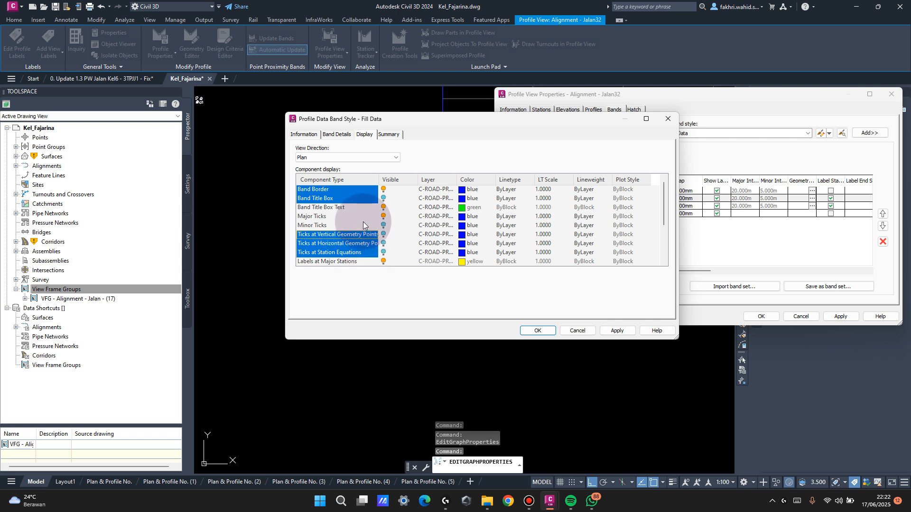
pyautogui.click(366, 234)
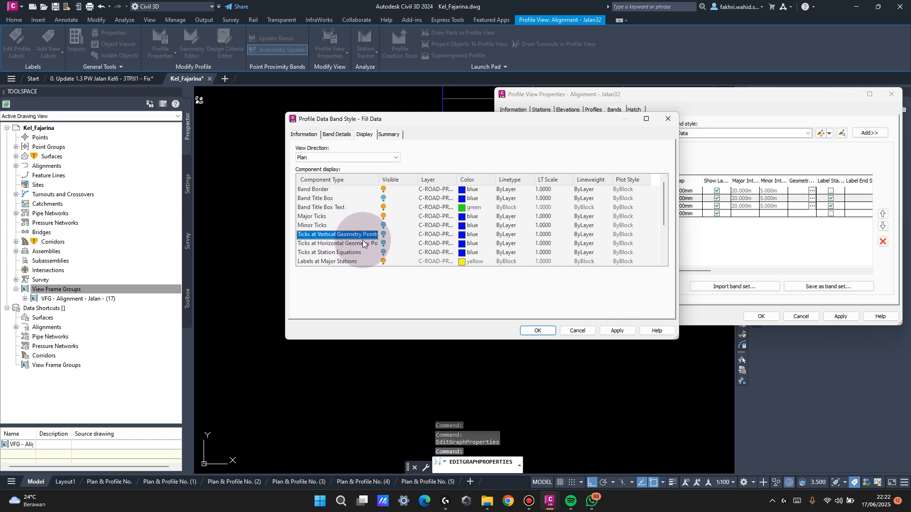
# Recolor the Fill Data band's border, title box text, major ticks, geometry point ticks and station equation ticks together, and accept the style.
pyautogui.click(366, 210)
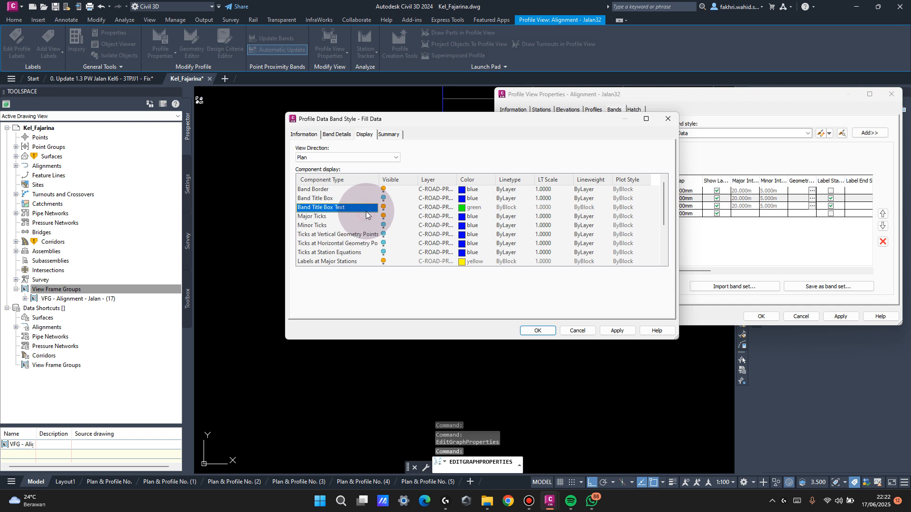
pyautogui.keyDown('ctrl'); pyautogui.click(361, 217); pyautogui.keyUp('ctrl')
pyautogui.keyDown('ctrl'); pyautogui.click(361, 197); pyautogui.keyUp('ctrl')
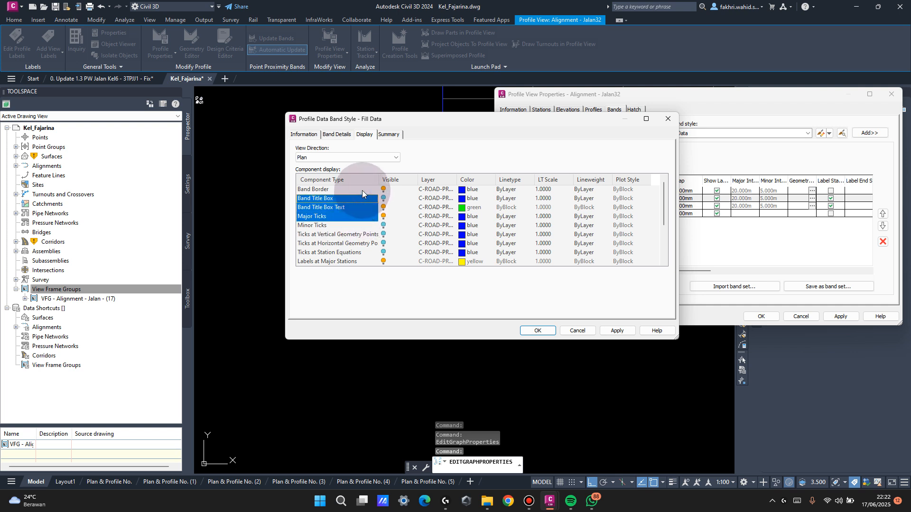
pyautogui.keyDown('ctrl'); pyautogui.click(363, 190); pyautogui.keyUp('ctrl')
pyautogui.keyDown('ctrl'); pyautogui.click(363, 198); pyautogui.keyUp('ctrl')
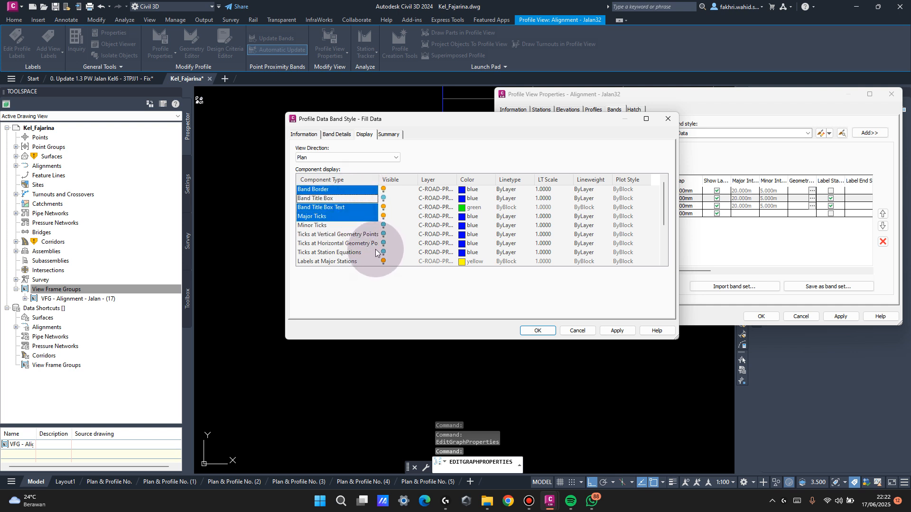
pyautogui.keyDown('ctrl'); pyautogui.click(373, 252); pyautogui.keyUp('ctrl')
pyautogui.keyDown('ctrl'); pyautogui.click(373, 243); pyautogui.keyUp('ctrl')
pyautogui.keyDown('ctrl'); pyautogui.click(374, 235); pyautogui.keyUp('ctrl')
pyautogui.click(459, 253)
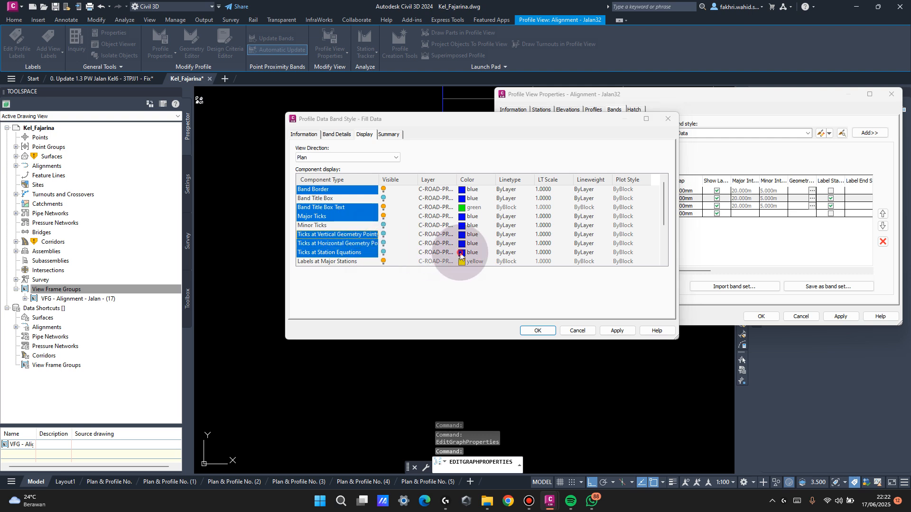
pyautogui.click(459, 254)
pyautogui.click(437, 282)
pyautogui.click(443, 335)
pyautogui.click(549, 332)
pyautogui.click(513, 232)
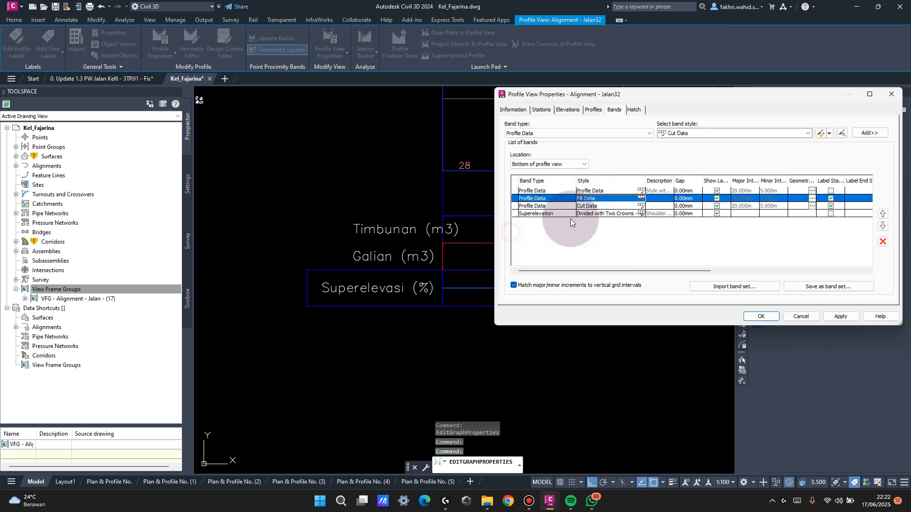
# Open the component display settings of the Cut Data band style.
pyautogui.click(641, 206)
pyautogui.click(580, 213)
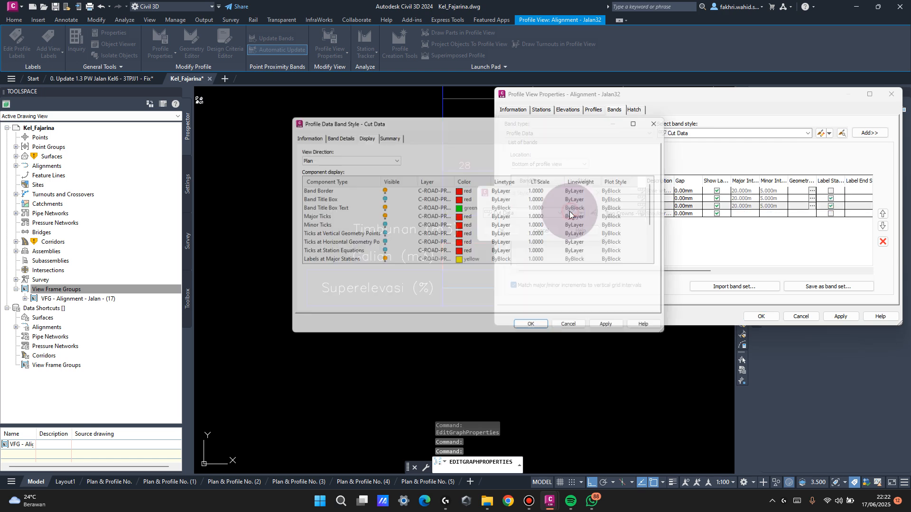
pyautogui.click(388, 135)
pyautogui.click(365, 134)
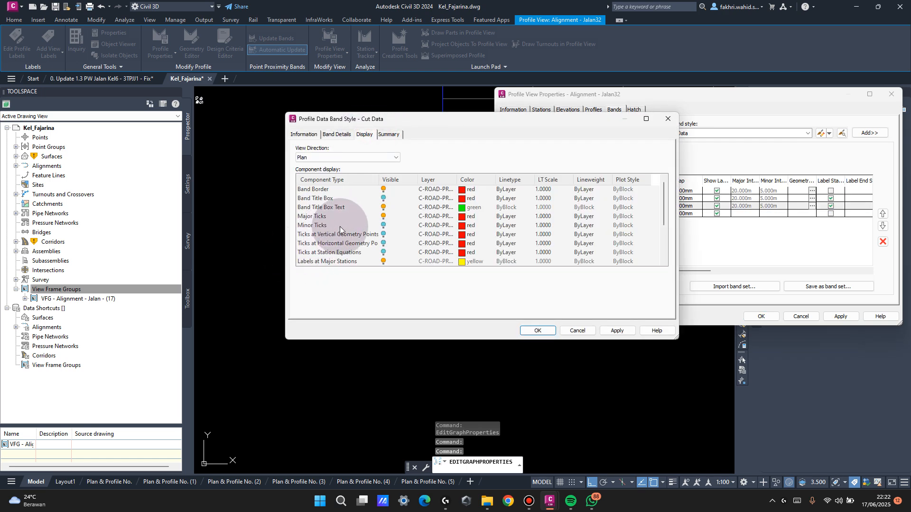
# Recolor the Cut Data band's border and major ticks white, accept the style and apply the band changes.
pyautogui.click(366, 215)
pyautogui.keyDown('ctrl'); pyautogui.click(367, 207); pyautogui.keyUp('ctrl')
pyautogui.keyDown('ctrl'); pyautogui.click(368, 190); pyautogui.keyUp('ctrl')
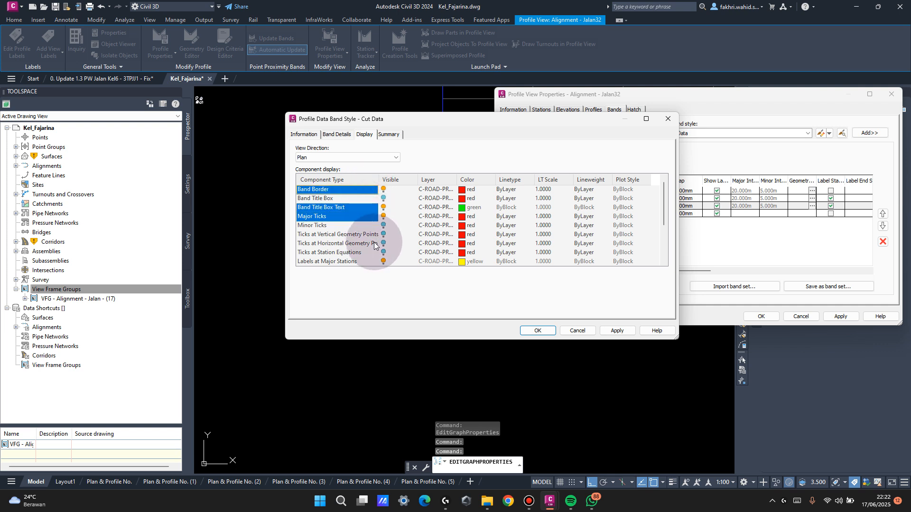
pyautogui.keyDown('ctrl'); pyautogui.click(371, 256); pyautogui.keyUp('ctrl')
pyautogui.keyDown('ctrl'); pyautogui.click(369, 253); pyautogui.keyUp('ctrl')
pyautogui.scroll(-2, 377, 245)
pyautogui.scroll(2, 375, 230)
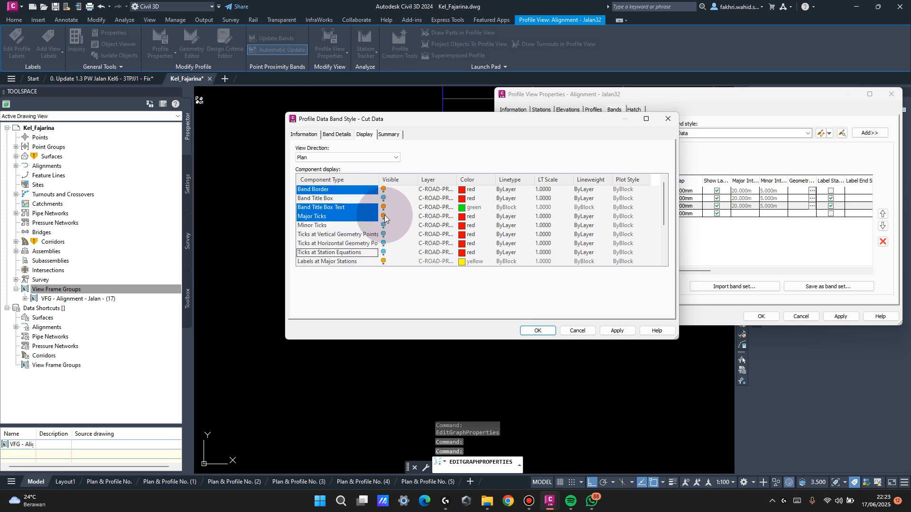
pyautogui.click(459, 220)
pyautogui.click(433, 281)
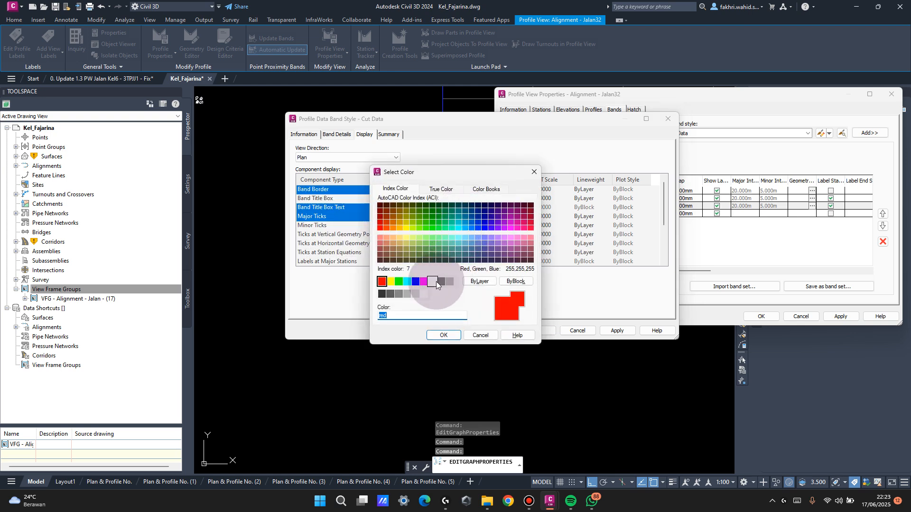
pyautogui.click(442, 334)
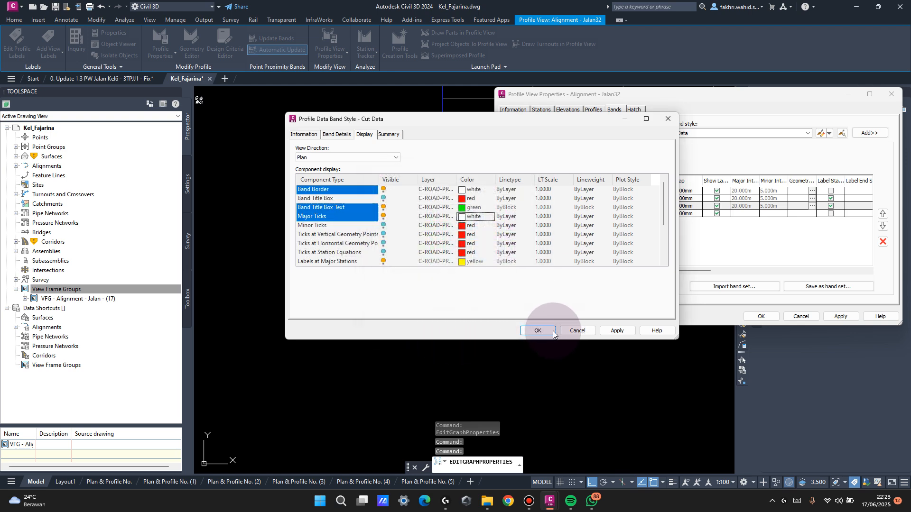
pyautogui.click(545, 332)
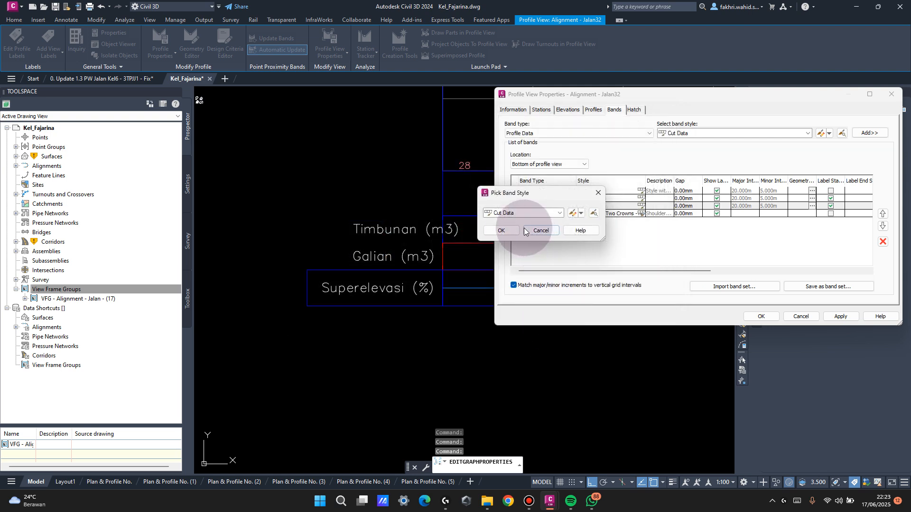
pyautogui.click(507, 230)
pyautogui.click(839, 318)
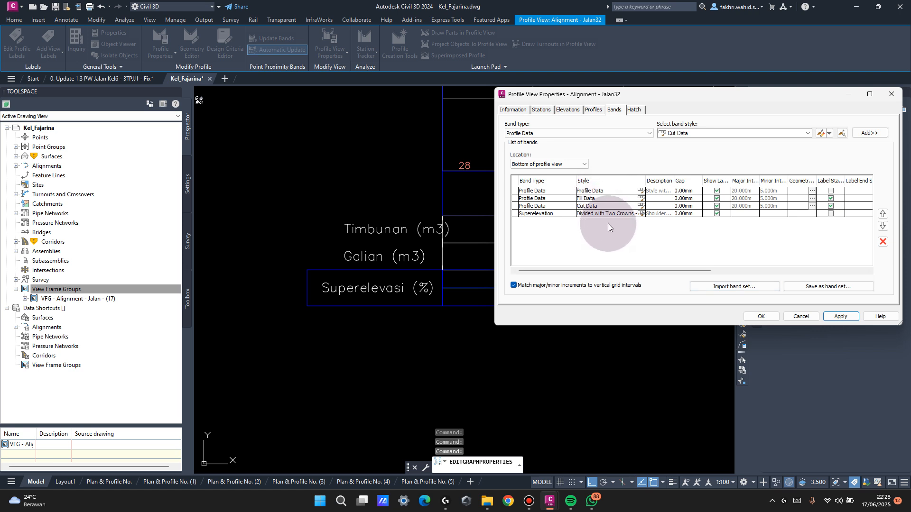
pyautogui.click(841, 315)
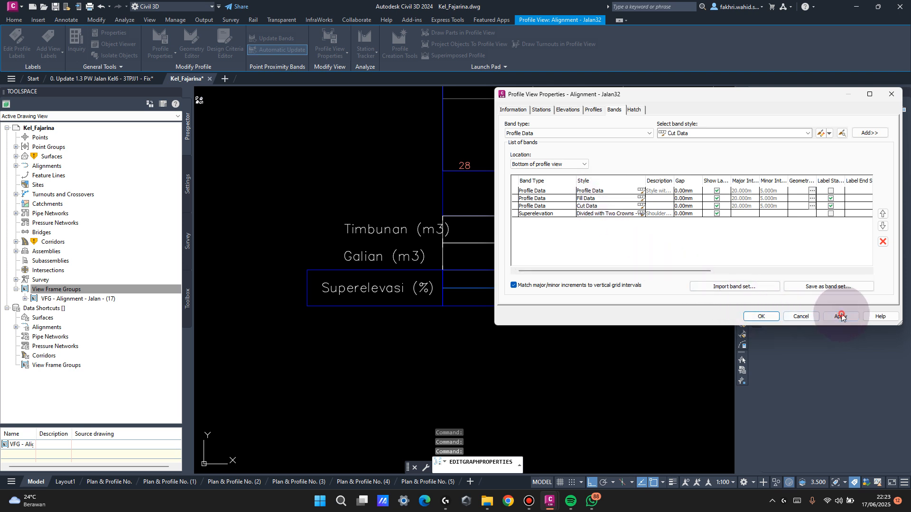
# Set the X offset of the Fill Data band's title text to -15 mm and accept the band style.
pyautogui.click(643, 197)
pyautogui.click(574, 212)
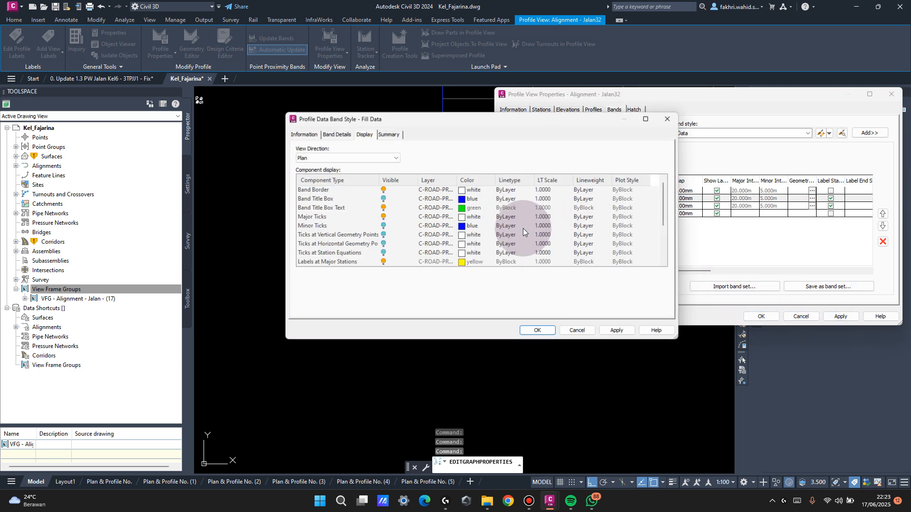
pyautogui.click(304, 135)
pyautogui.click(337, 134)
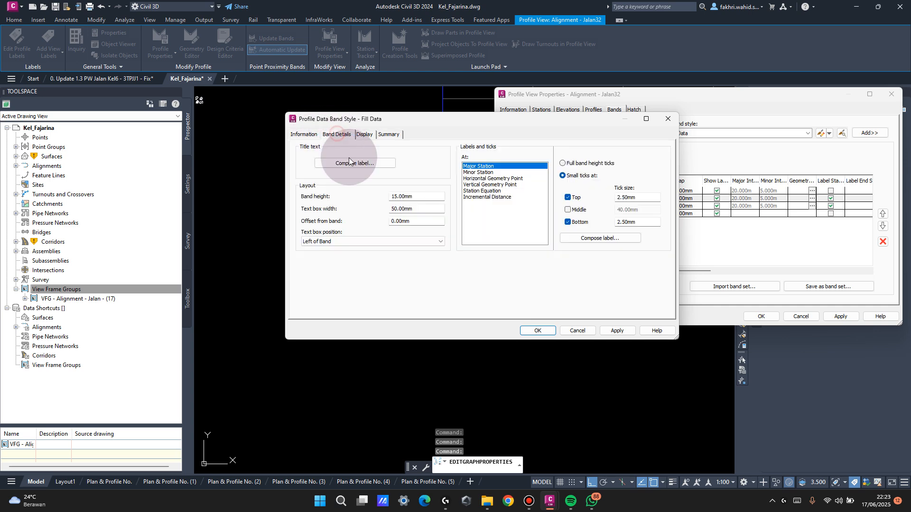
pyautogui.click(378, 163)
pyautogui.click(555, 273)
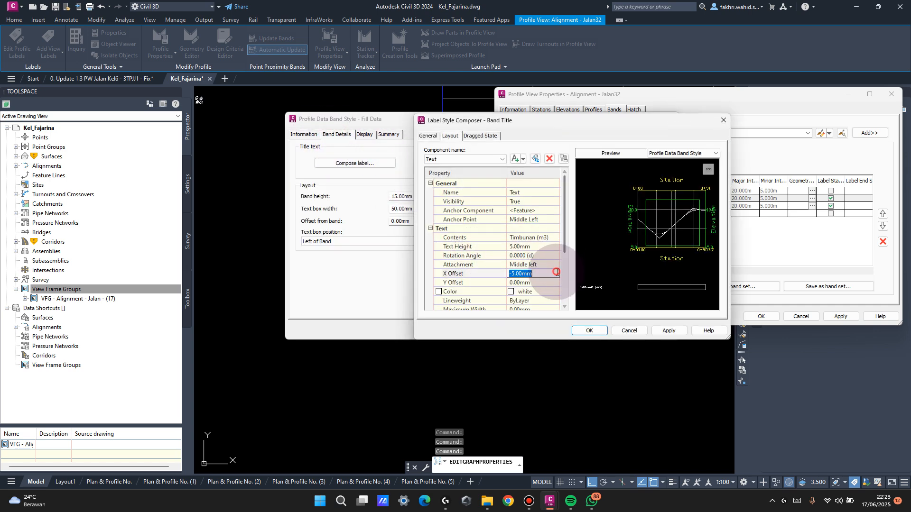
pyautogui.write('-15')
pyautogui.click(669, 330)
pyautogui.click(541, 274)
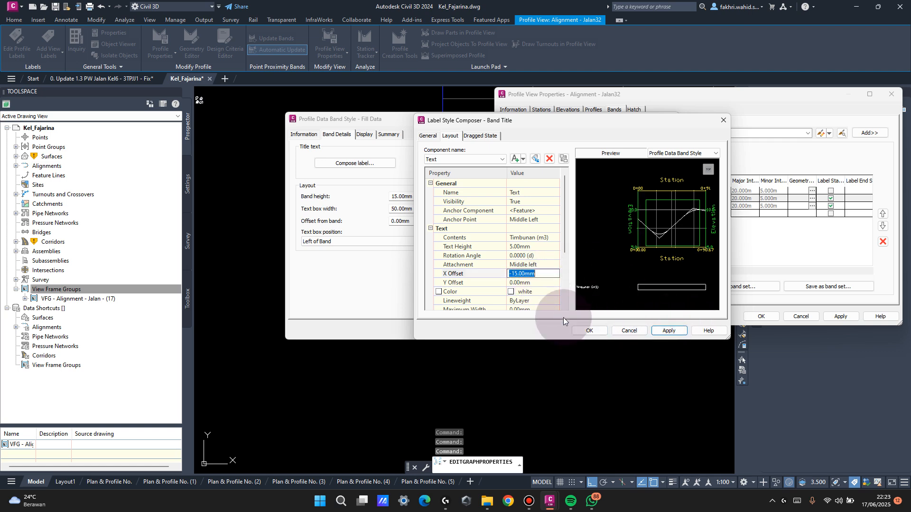
pyautogui.click(589, 330)
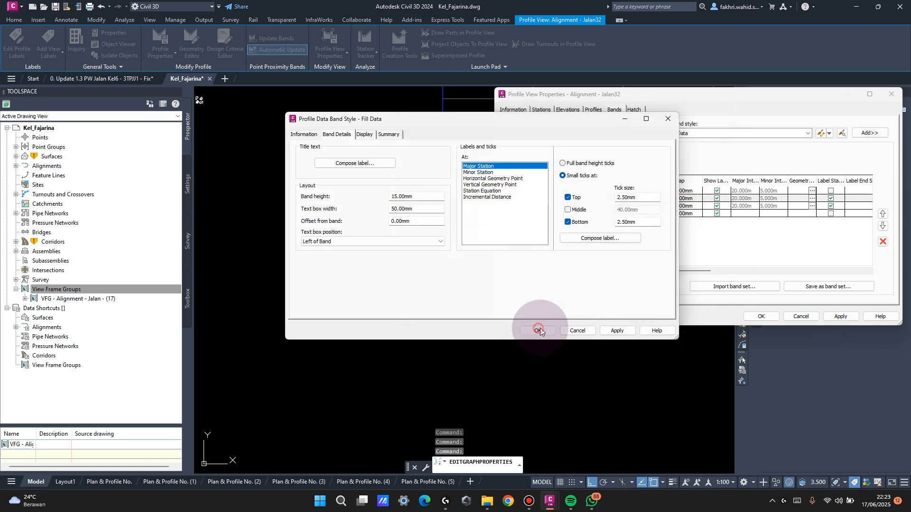
pyautogui.click(539, 331)
pyautogui.click(511, 232)
# Match the Cut Data band title's X offset to the Fill Data title, and accept the profile view properties.
pyautogui.click(565, 206)
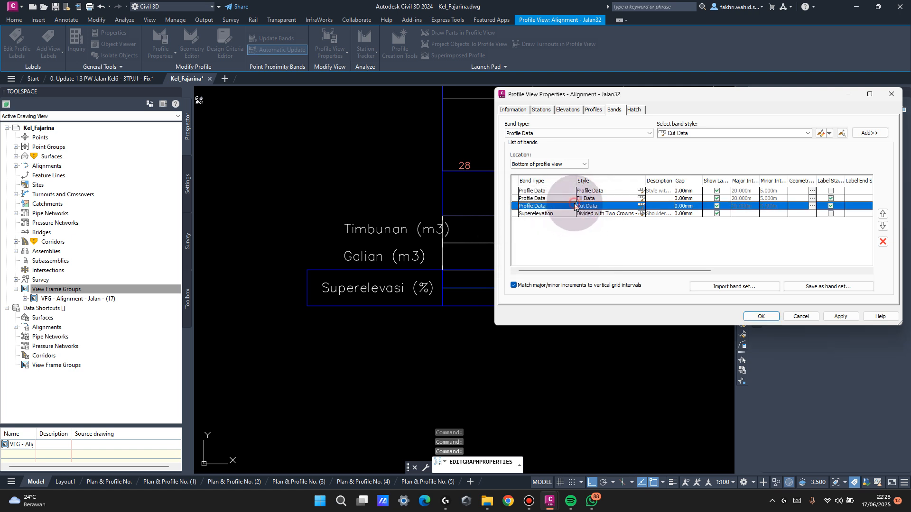
pyautogui.click(640, 206)
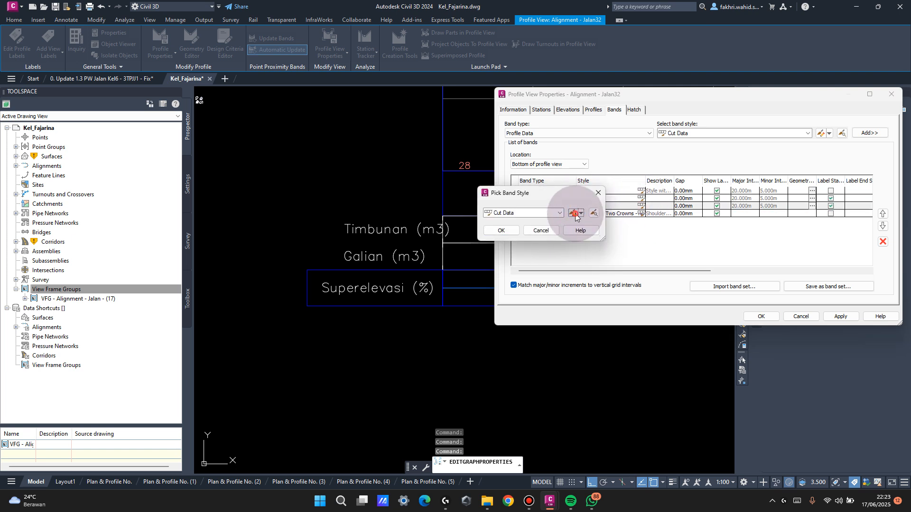
pyautogui.click(575, 214)
pyautogui.click(366, 166)
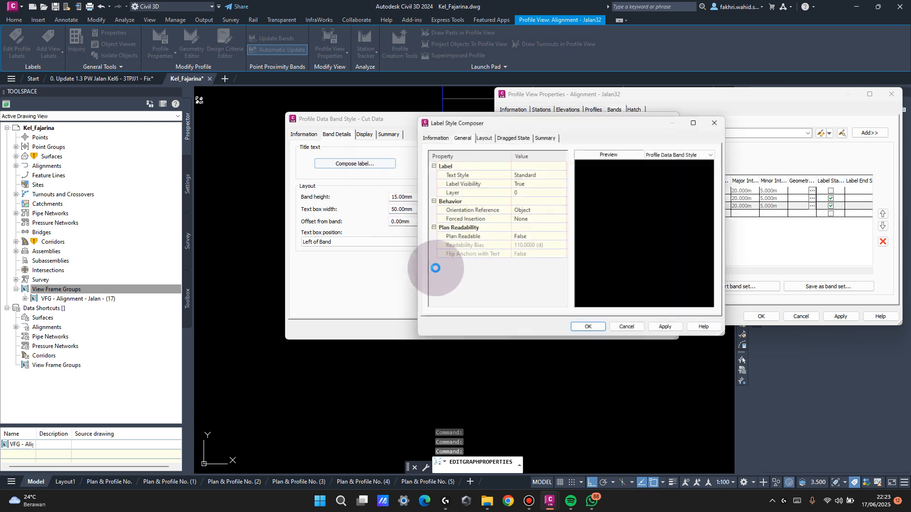
pyautogui.click(589, 331)
pyautogui.click(548, 329)
pyautogui.click(508, 231)
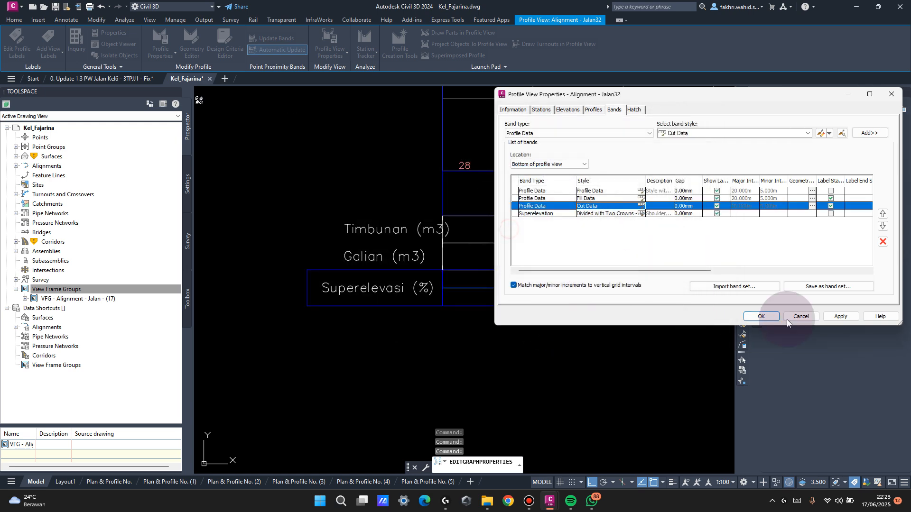
pyautogui.click(835, 316)
pyautogui.click(761, 316)
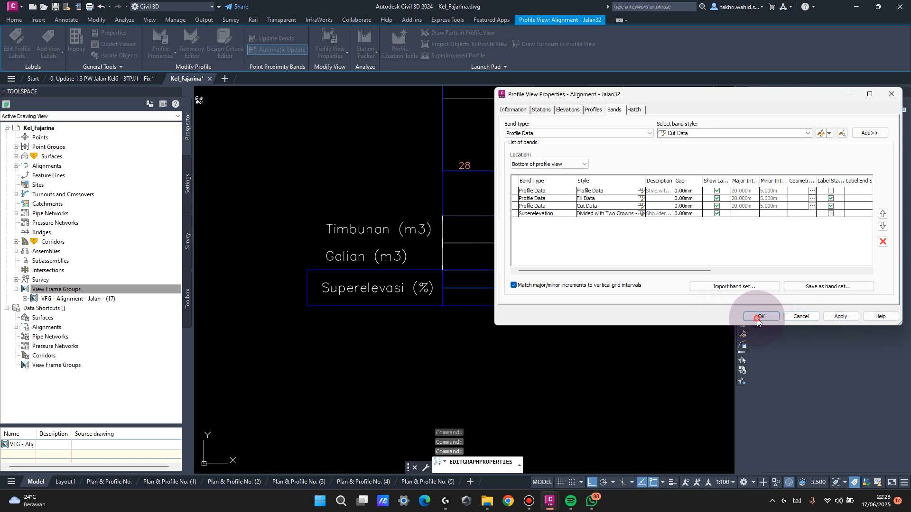
# Examine the band titles, borders and data rows along the bottom of the profile views.
pyautogui.scroll(-3, 344, 248)
pyautogui.moveTo(344, 247); pyautogui.dragTo(232, 235, button='middle')
pyautogui.scroll(6, 608, 247)
pyautogui.moveTo(608, 247); pyautogui.dragTo(446, 236, button='middle')
pyautogui.scroll(-8, 466, 230)
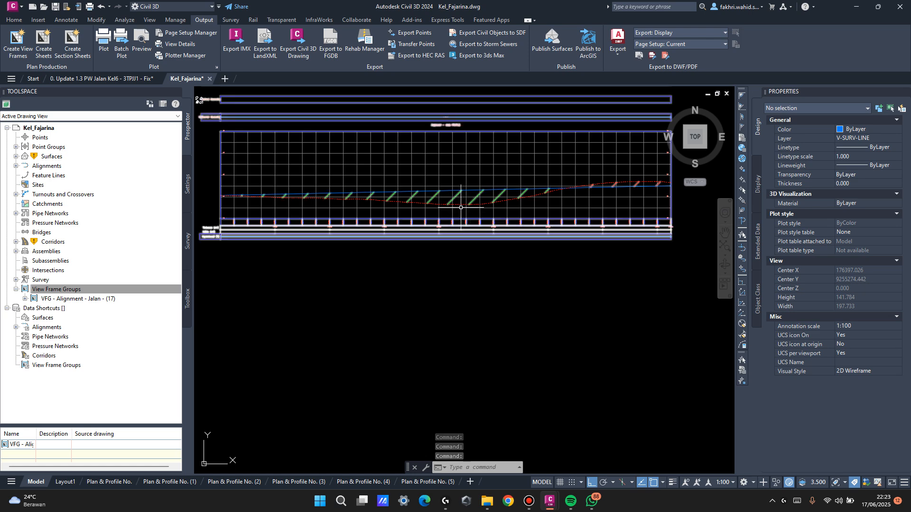
pyautogui.moveTo(519, 228); pyautogui.dragTo(550, 286, button='middle')
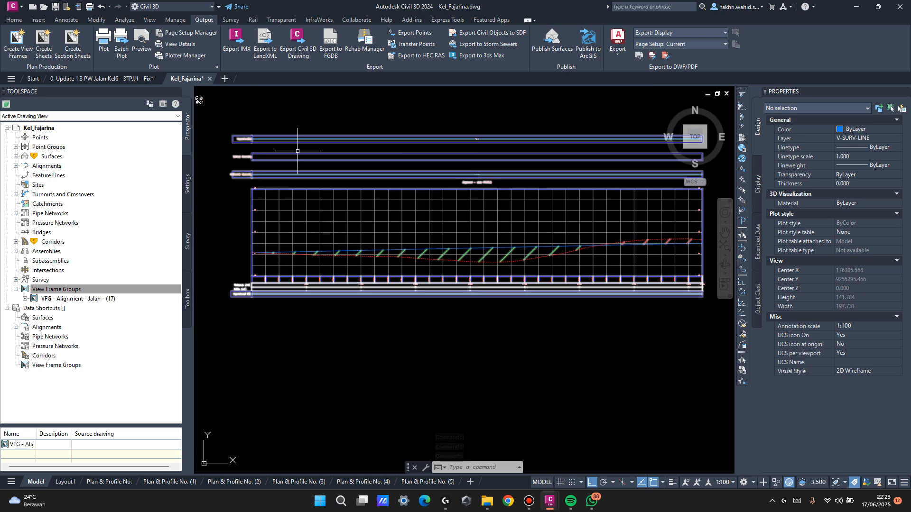
pyautogui.scroll(2, 477, 285)
pyautogui.scroll(4, 477, 284)
pyautogui.moveTo(442, 308); pyautogui.dragTo(486, 237, button='middle')
pyautogui.scroll(-6, 498, 218)
pyautogui.moveTo(339, 220); pyautogui.dragTo(722, 240, button='middle')
pyautogui.scroll(8, 559, 244)
pyautogui.scroll(-4, 420, 256)
pyautogui.moveTo(308, 240); pyautogui.dragTo(578, 244, button='middle')
pyautogui.scroll(4, 424, 244)
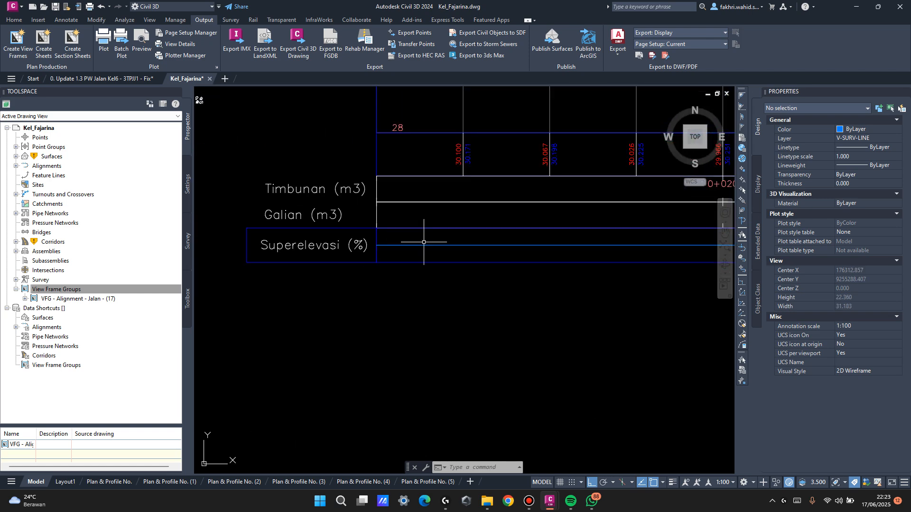
# Open the Divided with Two Crowns style of the profile view's Superelevation band for editing.
pyautogui.click(423, 245)
pyautogui.rightClick(423, 246)
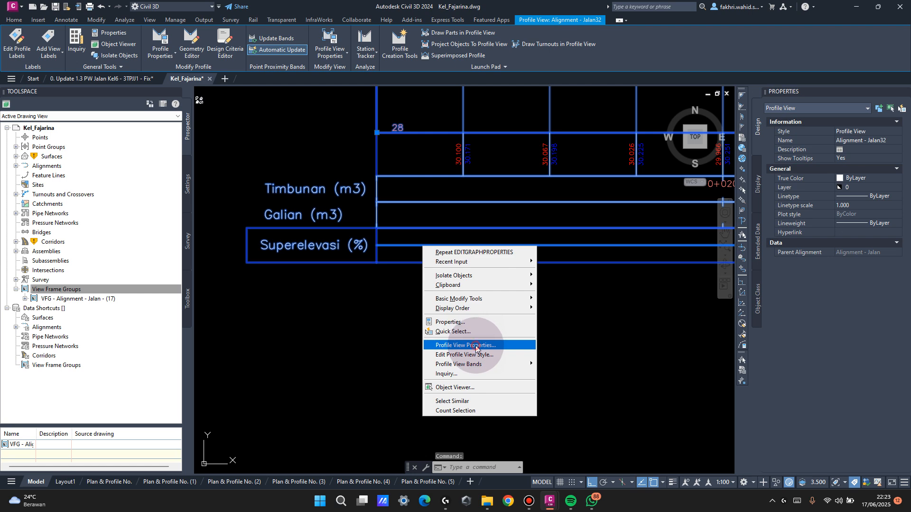
pyautogui.click(465, 345)
pyautogui.click(613, 213)
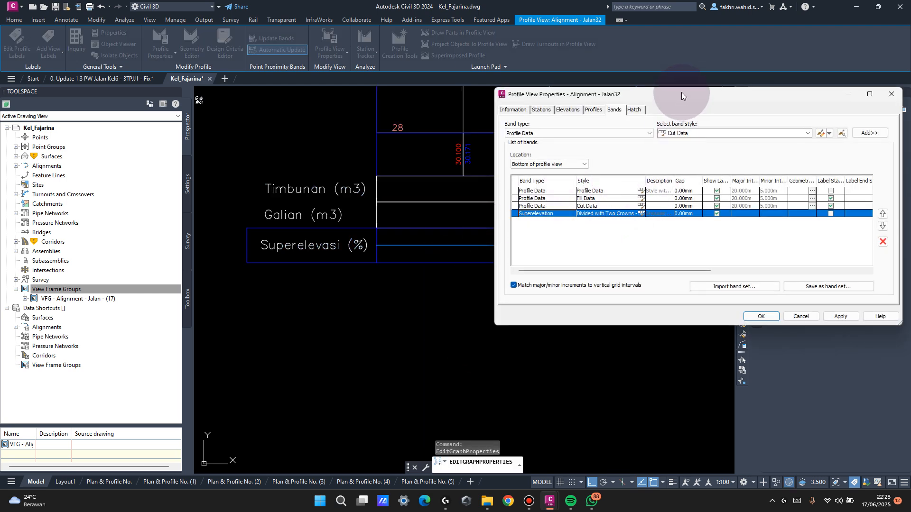
pyautogui.moveTo(681, 97); pyautogui.dragTo(495, 118)
pyautogui.click(455, 235)
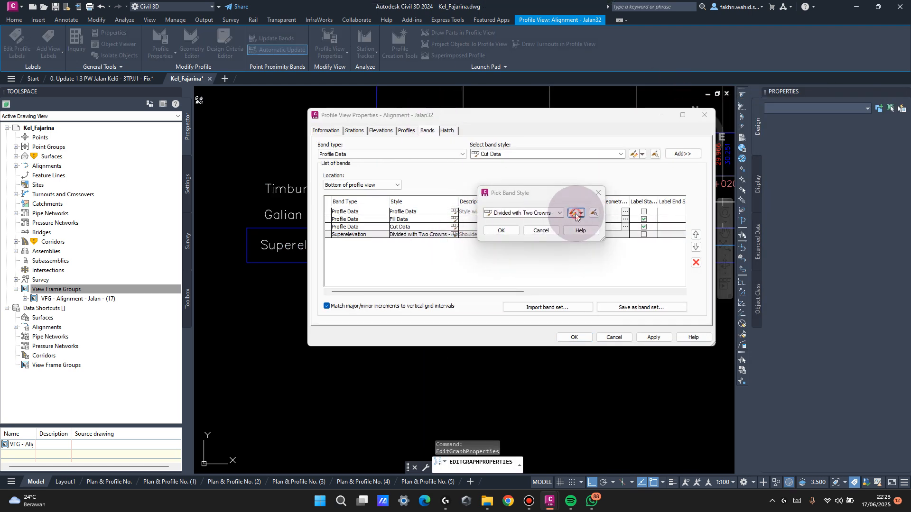
pyautogui.click(576, 213)
# Set the Normal Crown label's station value to a text height of 1.8 mm and a rotation angle of 0.
pyautogui.click(575, 235)
pyautogui.click(546, 246)
pyautogui.write('1')
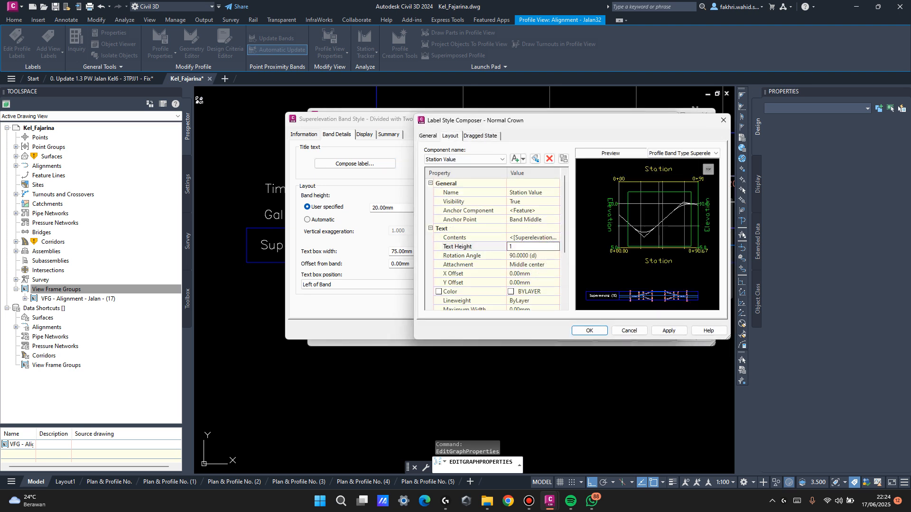
pyautogui.write('.8')
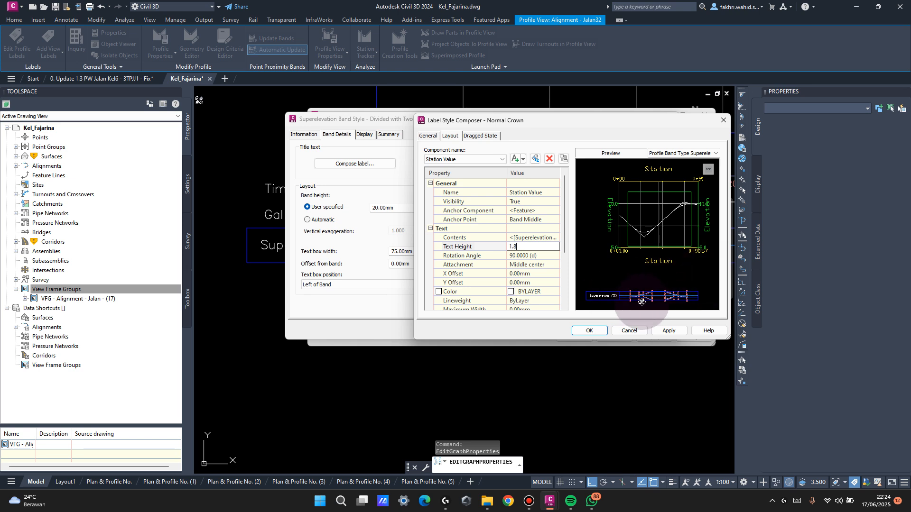
pyautogui.click(545, 257)
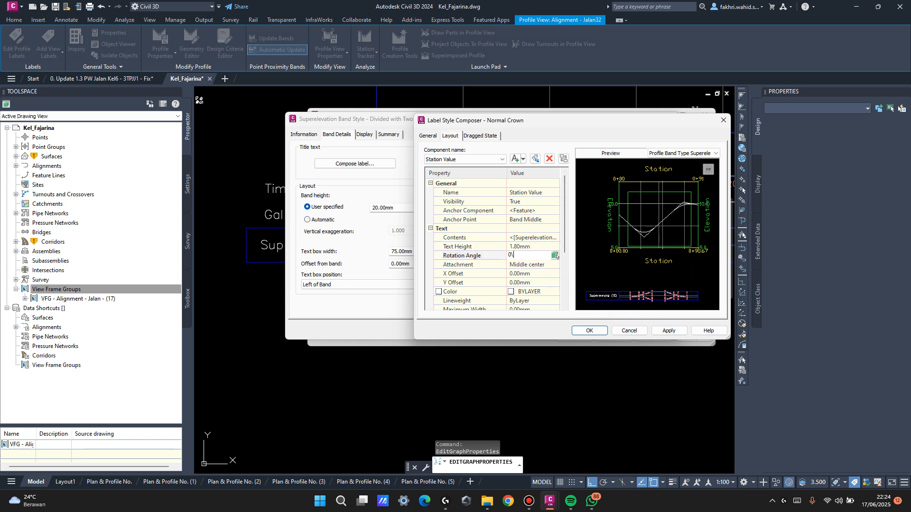
pyautogui.write('0')
pyautogui.click(546, 259)
pyautogui.click(541, 247)
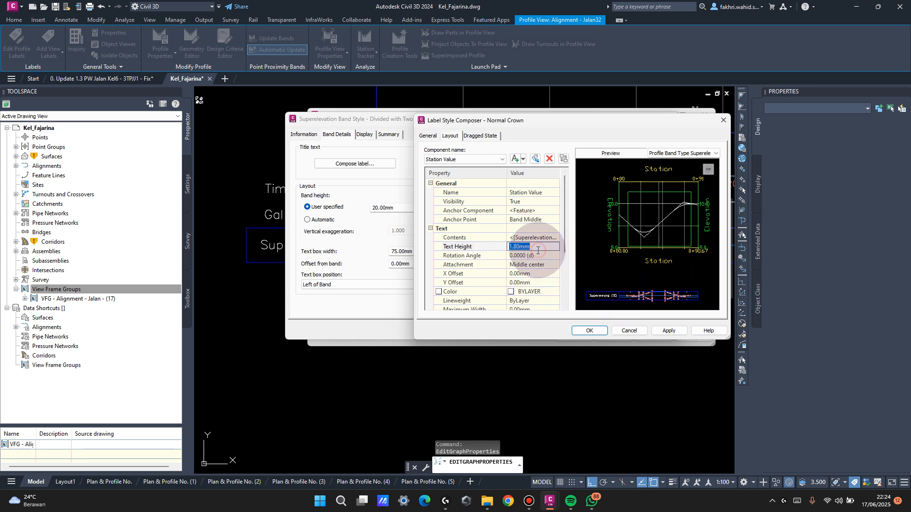
# Color the Normal Crown station value text white, give it a rounded rectangular border, and accept the label.
pyautogui.click(555, 292)
pyautogui.click(555, 293)
pyautogui.click(424, 294)
pyautogui.click(444, 336)
pyautogui.scroll(-3, 545, 278)
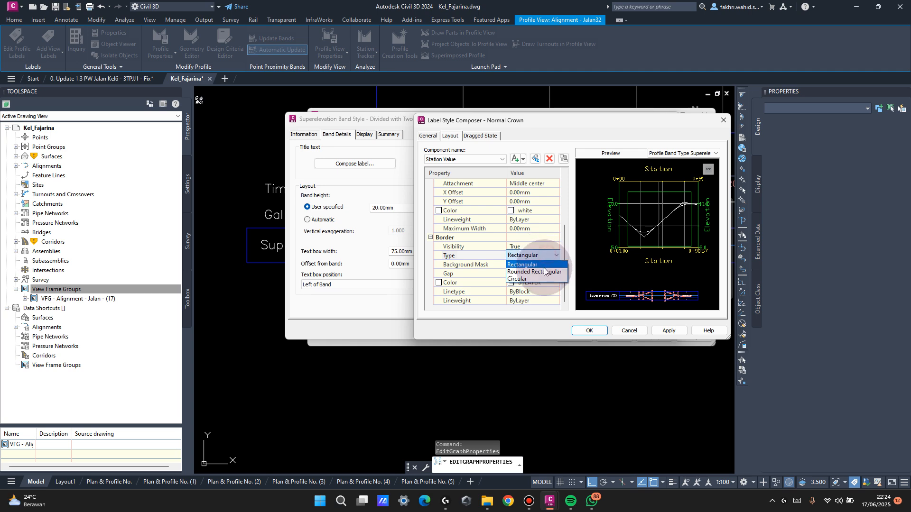
pyautogui.click(541, 273)
pyautogui.click(540, 274)
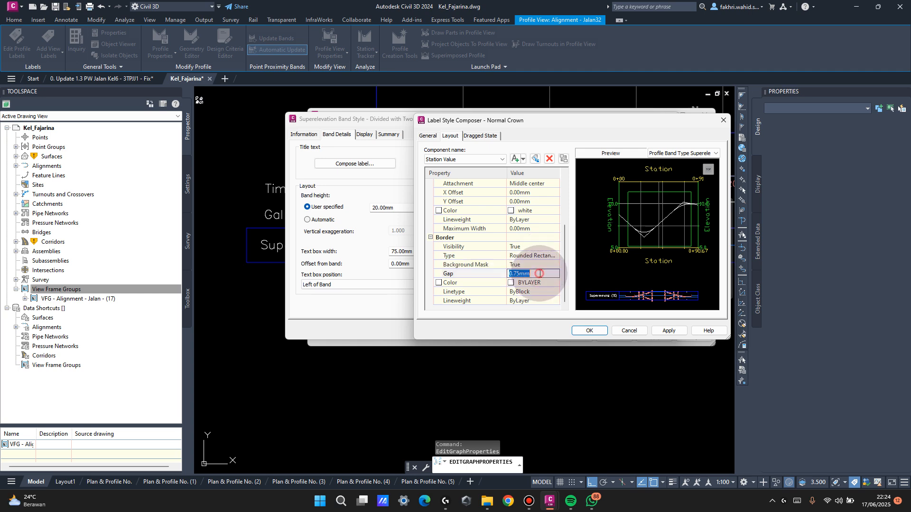
pyautogui.click(590, 330)
# Set the Level Crown label's station value to a text height of 1.80 mm and a rotation angle of 0.
pyautogui.click(524, 174)
pyautogui.click(599, 238)
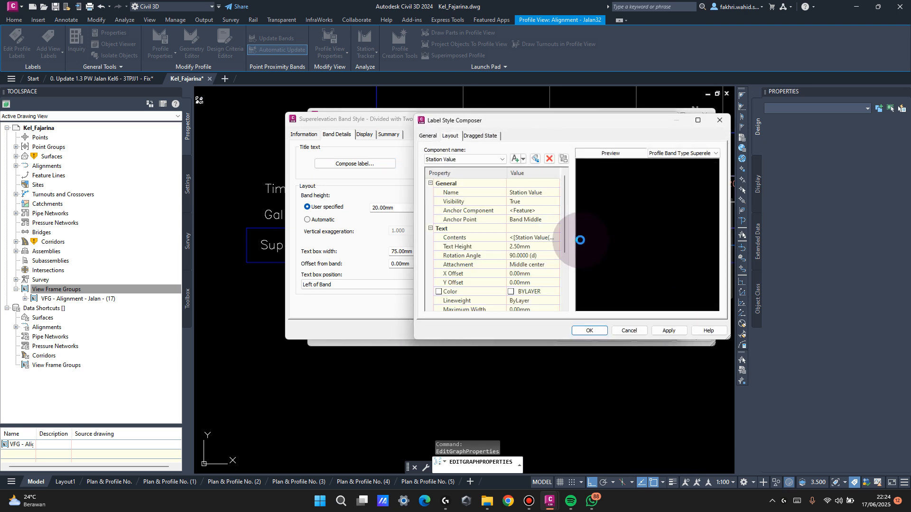
pyautogui.click(543, 247)
pyautogui.write('1.80mm')
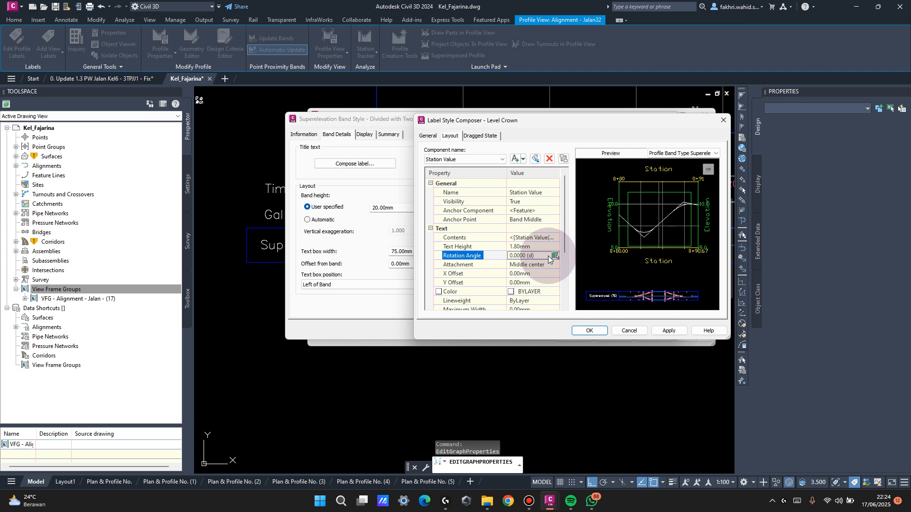
# Give the Level Crown station value a visible rounded rectangular border with background mask and a gap of 1 mm, and accept the label.
pyautogui.scroll(-2, 545, 287)
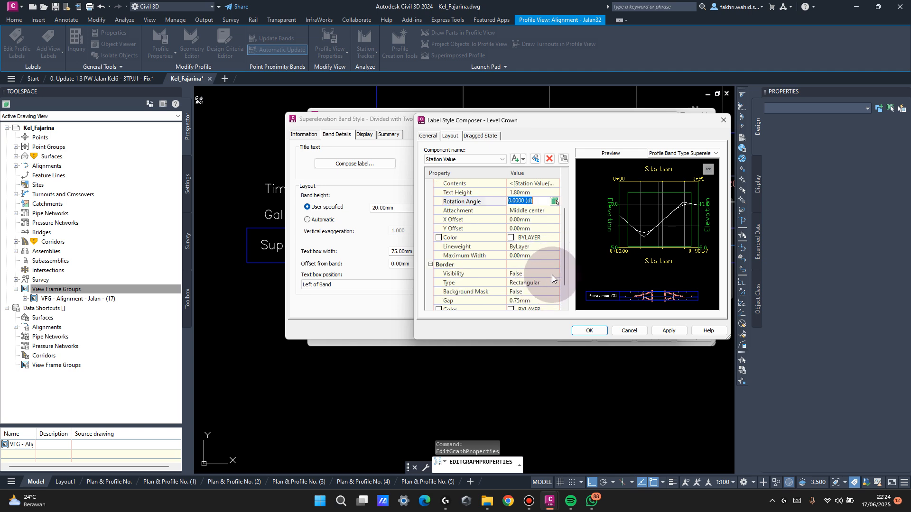
pyautogui.click(556, 238)
pyautogui.click(443, 280)
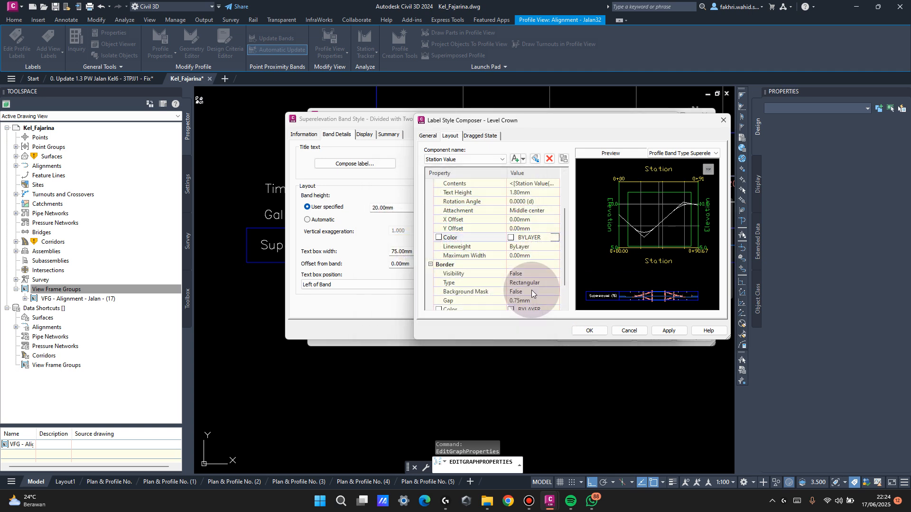
pyautogui.scroll(-1, 545, 267)
pyautogui.click(543, 248)
pyautogui.click(538, 263)
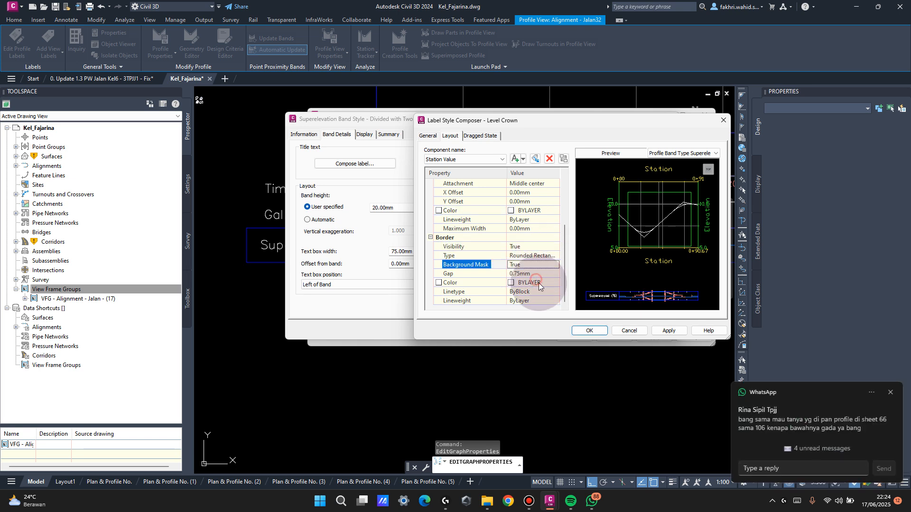
pyautogui.click(539, 274)
pyautogui.write('1')
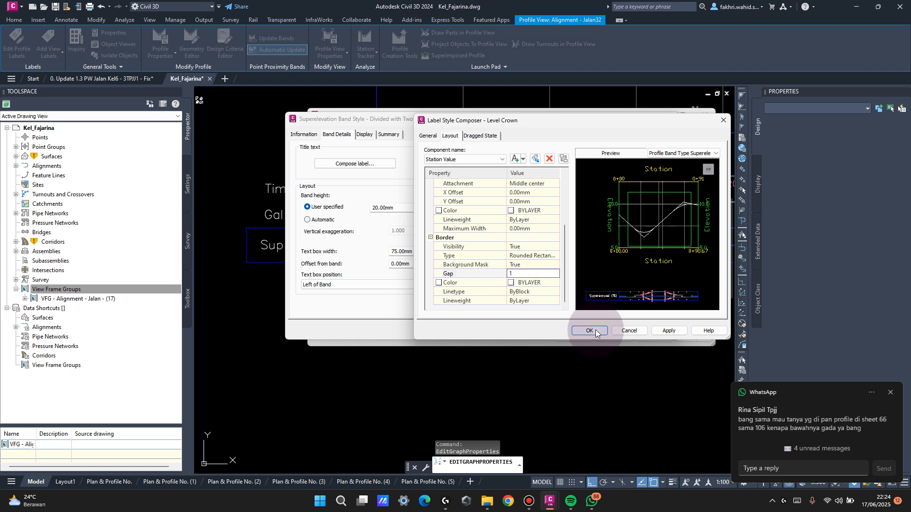
pyautogui.click(597, 332)
pyautogui.rightClick(594, 503)
pyautogui.click(598, 471)
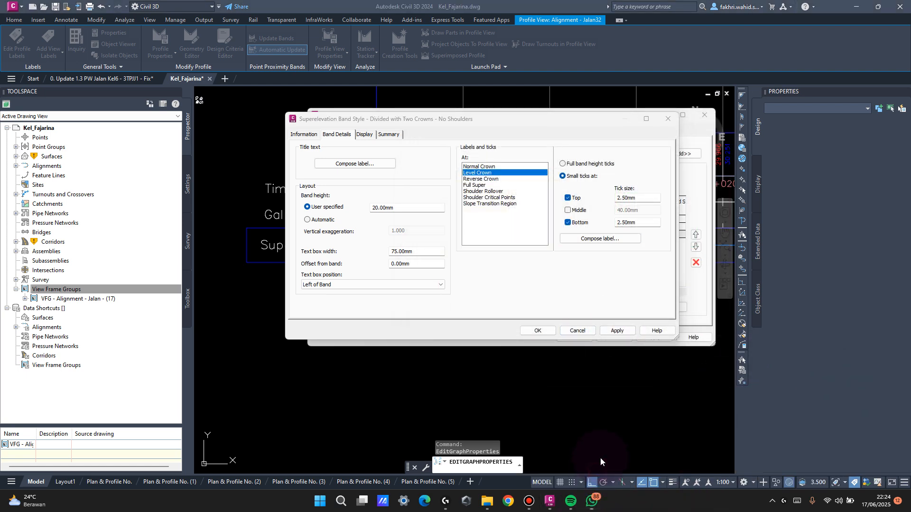
# Open the Reverse Crown label for composing and choose white as its station value text color.
pyautogui.click(505, 180)
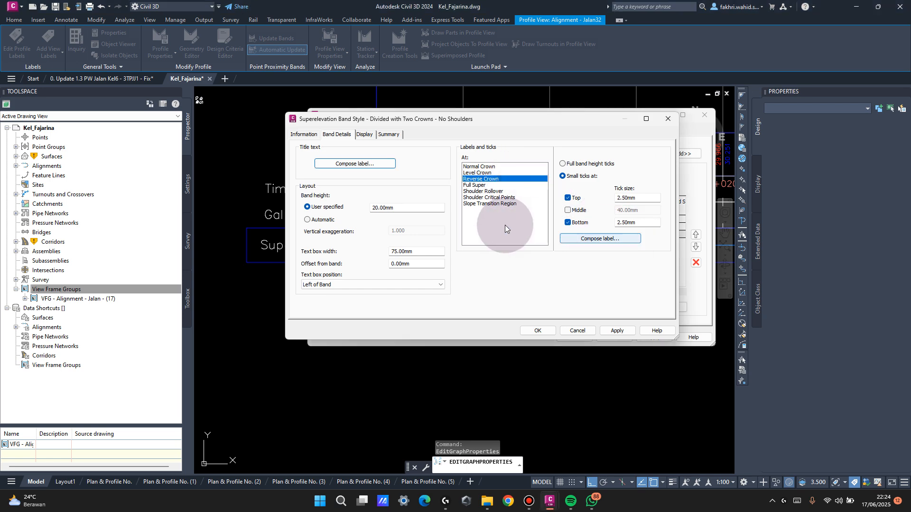
pyautogui.click(591, 238)
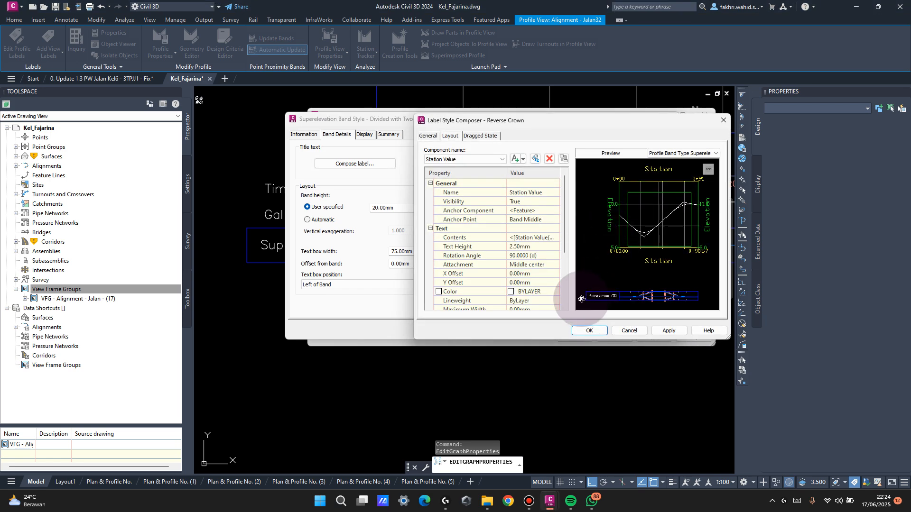
pyautogui.click(533, 292)
pyautogui.click(556, 291)
pyautogui.click(432, 281)
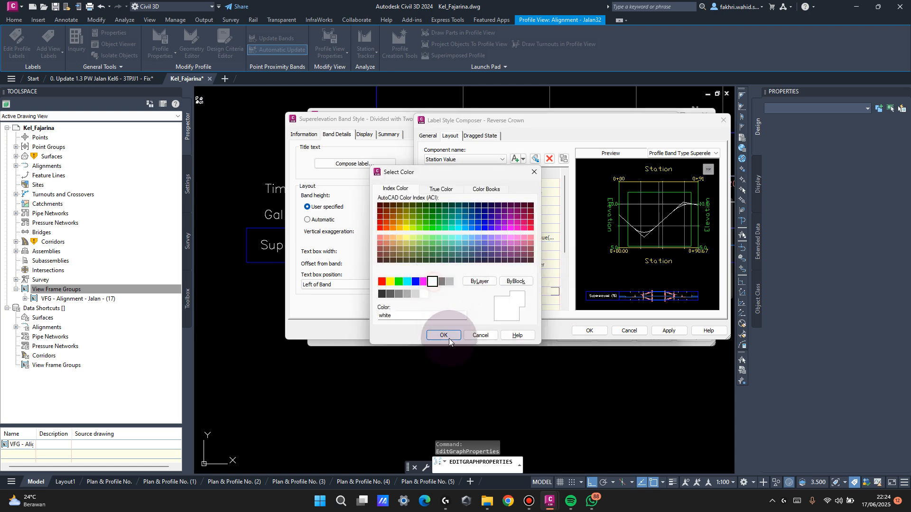
# Give the Reverse Crown station label white text, turn on its border's background mask, and set the border gap to 1 mm.
pyautogui.click(444, 335)
pyautogui.scroll(-3, 554, 280)
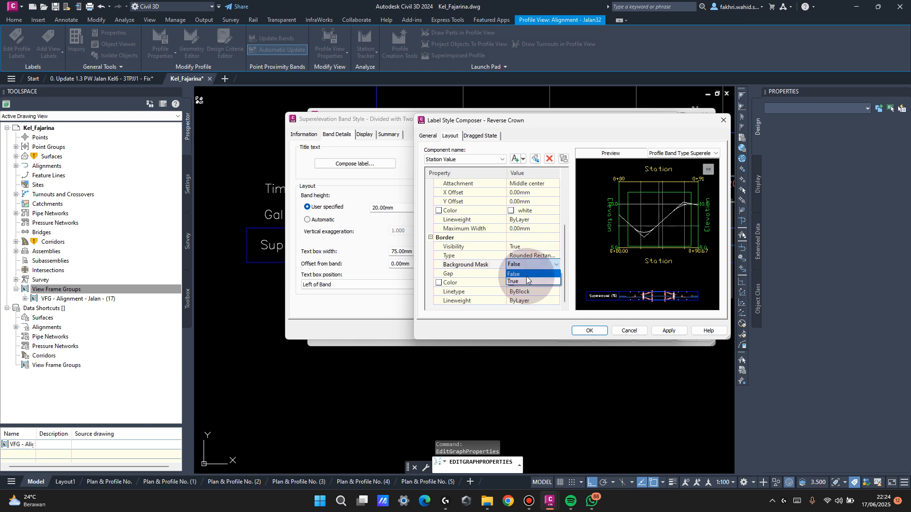
pyautogui.click(526, 274)
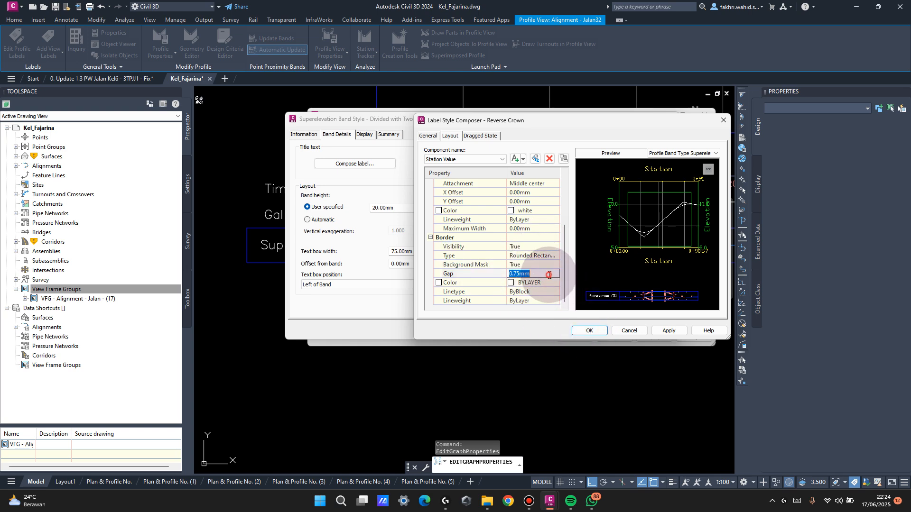
pyautogui.write('1')
pyautogui.click(587, 330)
# Adjust the Full Super station label's text rotation and set its text color to white.
pyautogui.click(522, 185)
pyautogui.click(593, 239)
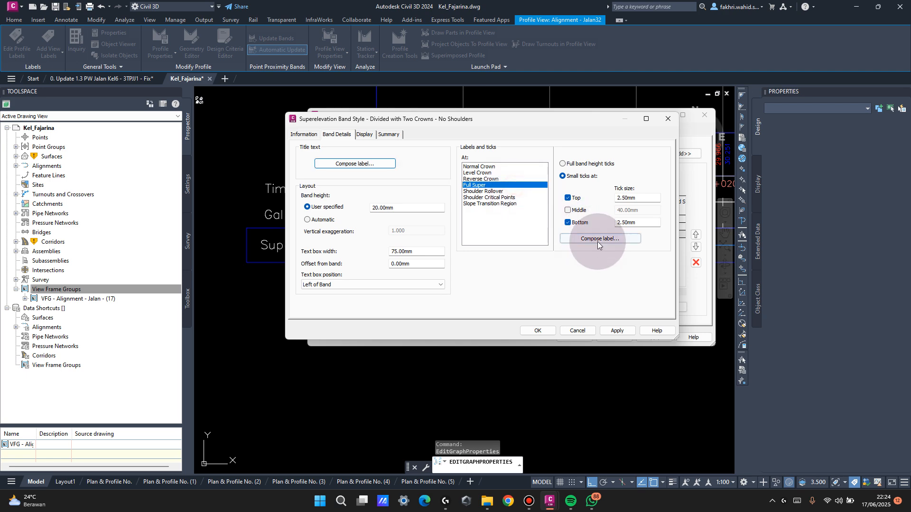
pyautogui.click(553, 237)
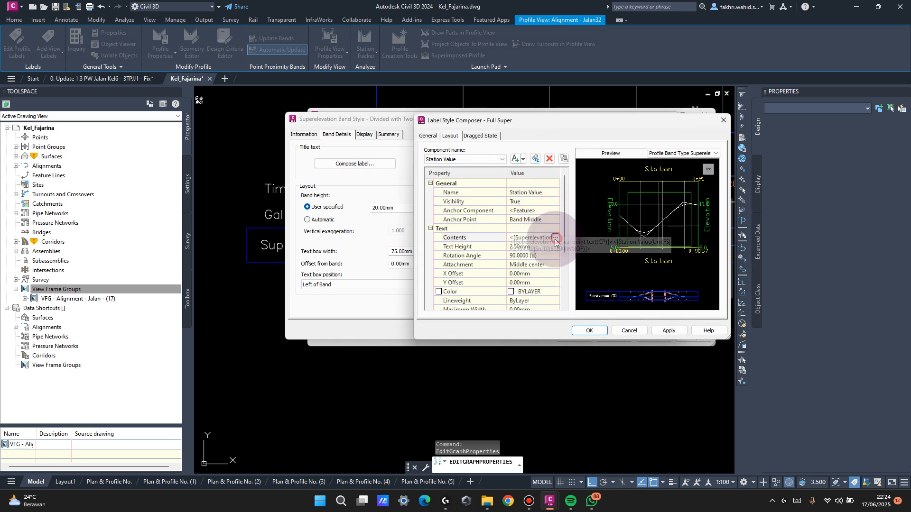
pyautogui.click(555, 237)
pyautogui.click(547, 255)
pyautogui.click(552, 291)
pyautogui.click(555, 292)
pyautogui.click(424, 281)
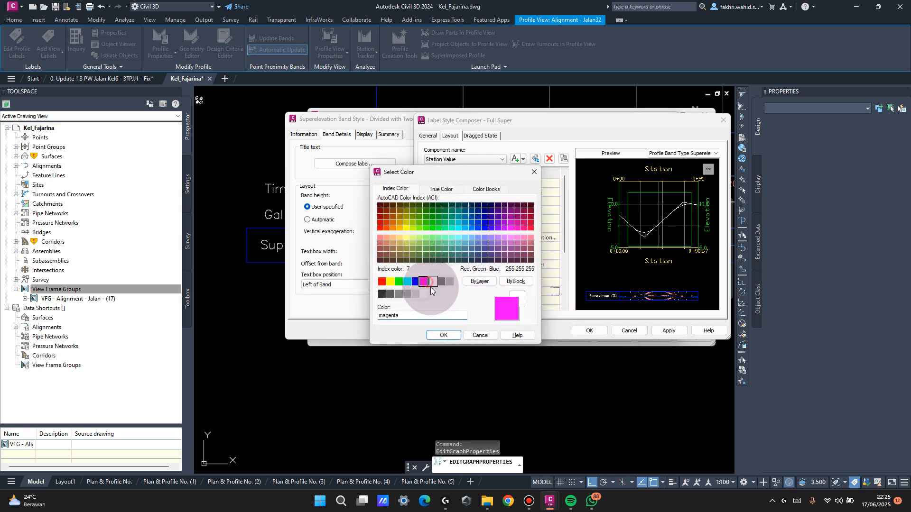
pyautogui.click(432, 281)
pyautogui.click(444, 335)
# Give the Full Super station label a visible white border with a background mask and a 1.00 mm gap.
pyautogui.scroll(-3, 518, 282)
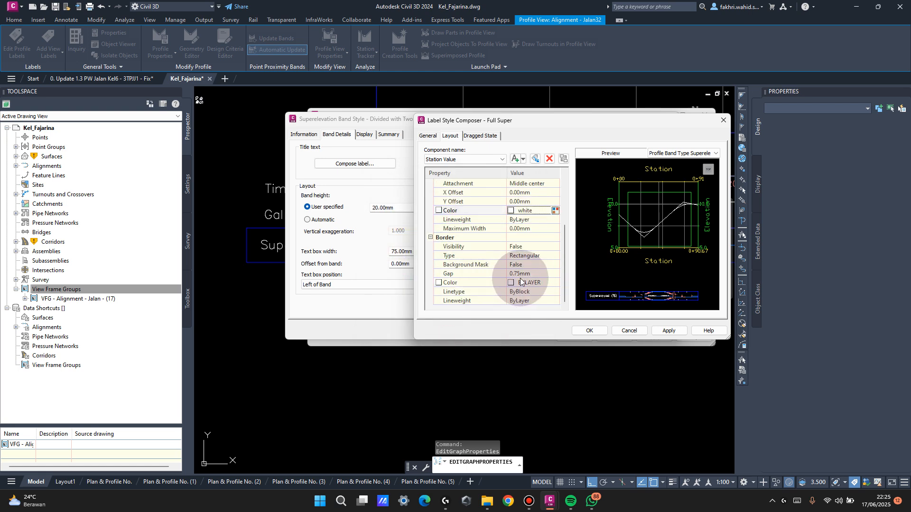
pyautogui.click(552, 283)
pyautogui.click(555, 282)
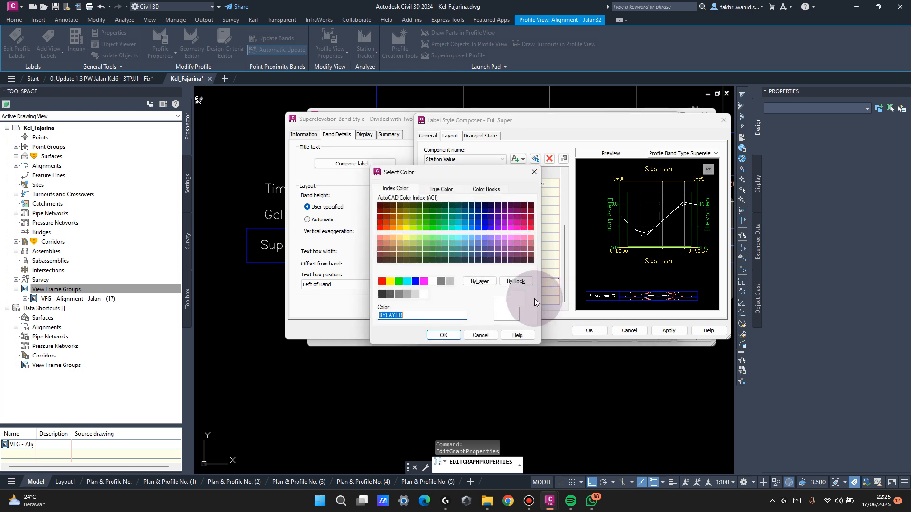
pyautogui.click(431, 282)
pyautogui.click(443, 334)
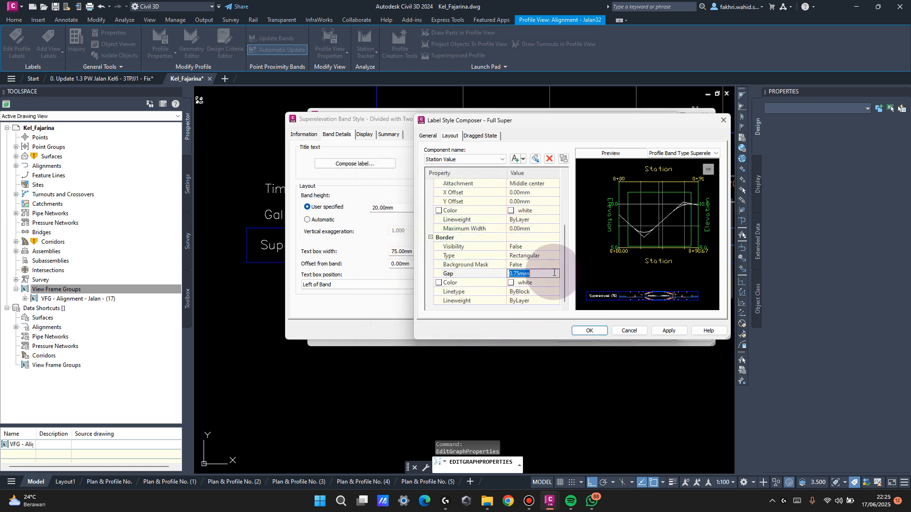
pyautogui.click(538, 283)
pyautogui.click(538, 258)
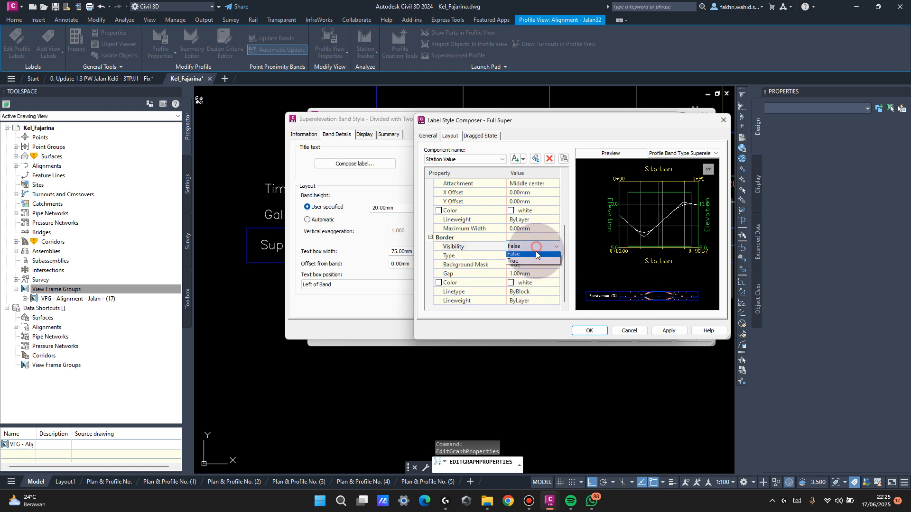
pyautogui.click(588, 331)
# Format the Shoulder Rollover station label text with 1.80 mm height, 0 rotation angle and white color.
pyautogui.click(486, 191)
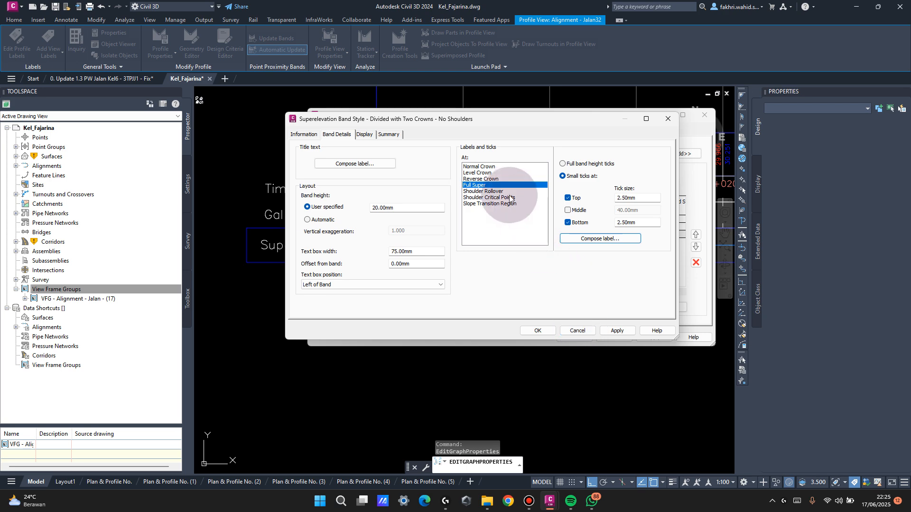
pyautogui.click(588, 238)
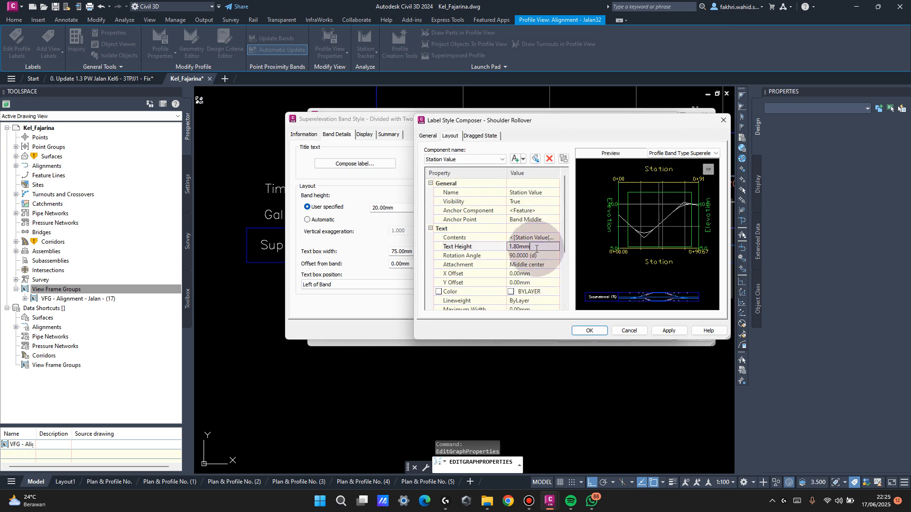
pyautogui.click(540, 238)
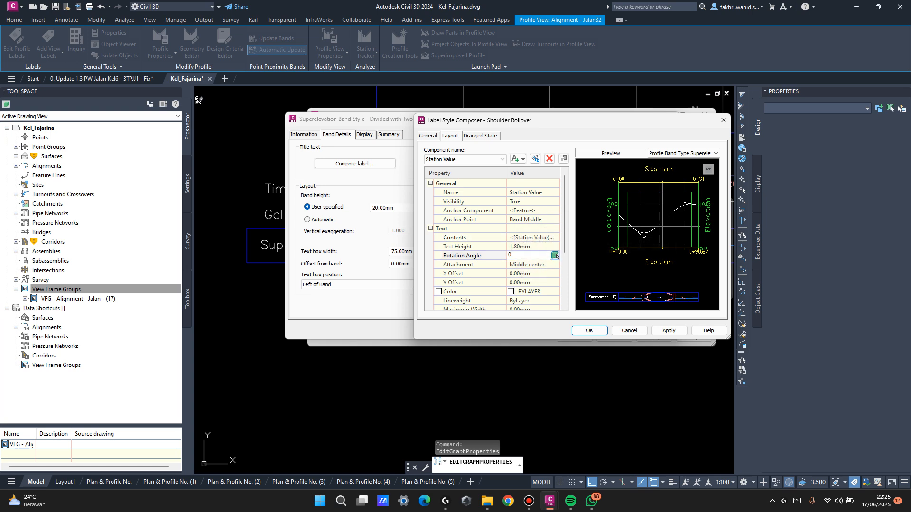
pyautogui.click(556, 284)
pyautogui.doubleClick(555, 292)
pyautogui.click(433, 283)
pyautogui.click(443, 335)
# Give the Shoulder Rollover label a visible white Rounded Rectangular border with a background mask and a 1.00 mm gap.
pyautogui.scroll(-3, 548, 271)
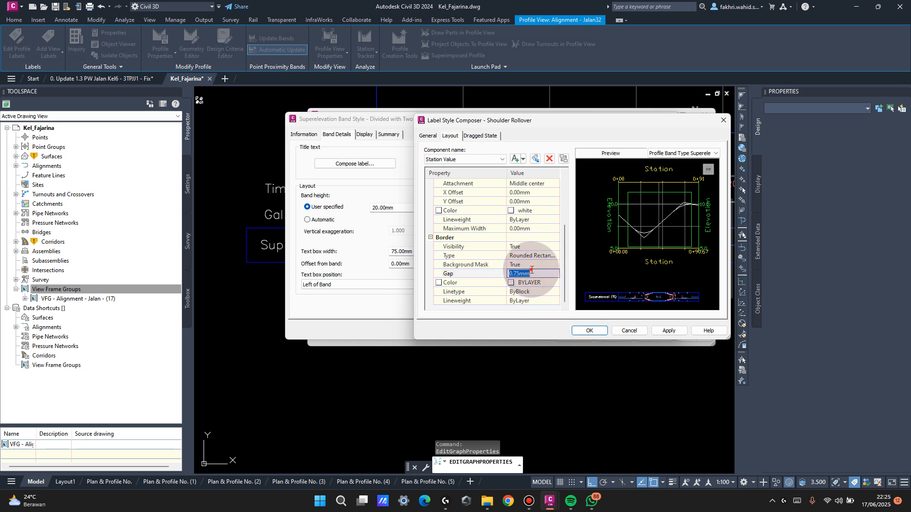
pyautogui.moveTo(541, 277); pyautogui.dragTo(488, 281)
pyautogui.write('11.80mm')
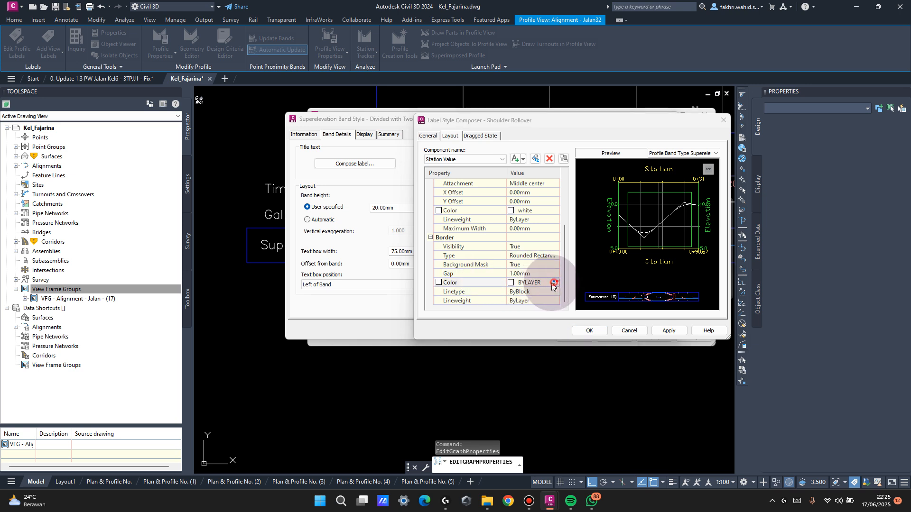
pyautogui.click(551, 287)
pyautogui.click(432, 281)
pyautogui.click(445, 336)
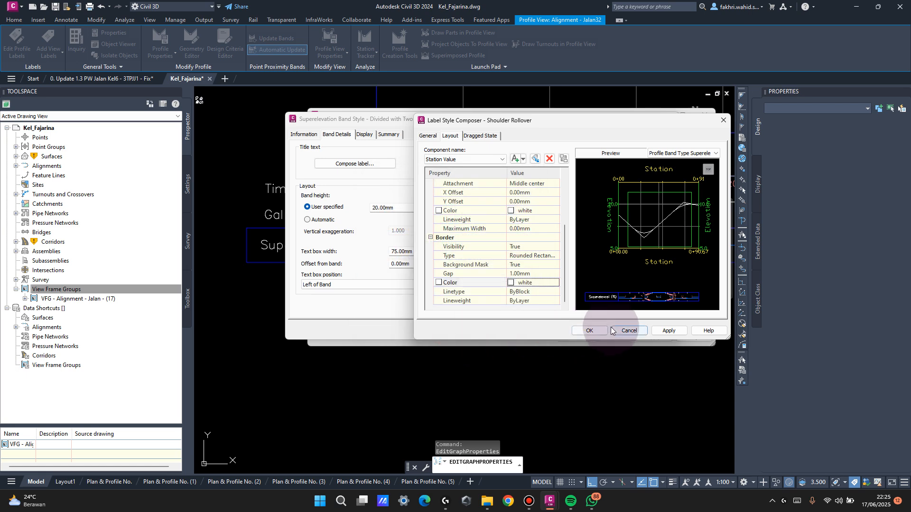
pyautogui.click(589, 331)
# Set the Shoulder Critical Points station label's text to 1.80 mm height, 0 rotation angle and white color.
pyautogui.click(511, 196)
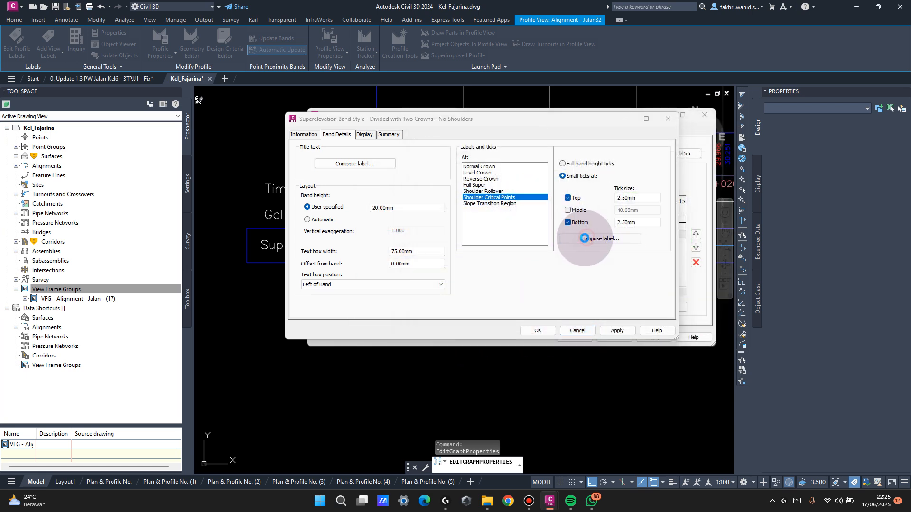
pyautogui.click(586, 239)
pyautogui.click(542, 256)
pyautogui.click(550, 292)
pyautogui.click(555, 292)
pyautogui.click(426, 284)
pyautogui.click(432, 284)
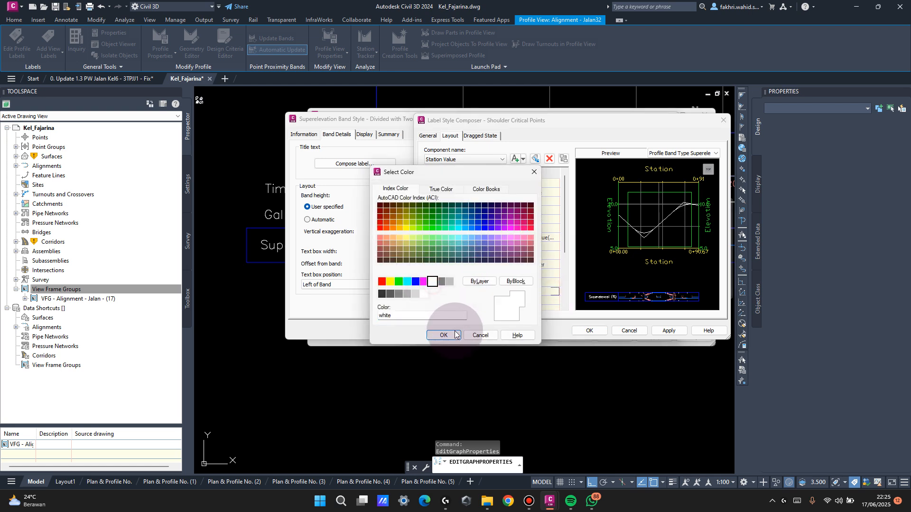
pyautogui.click(443, 335)
# Set the Shoulder Critical Points label's border type to Rounded Rectangular and its border color to white.
pyautogui.click(560, 275)
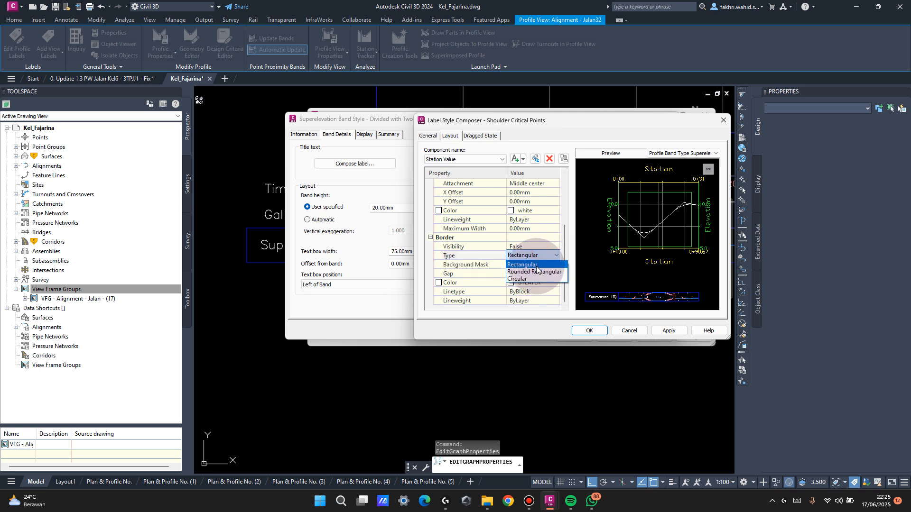
pyautogui.click(555, 283)
pyautogui.click(556, 283)
pyautogui.click(432, 282)
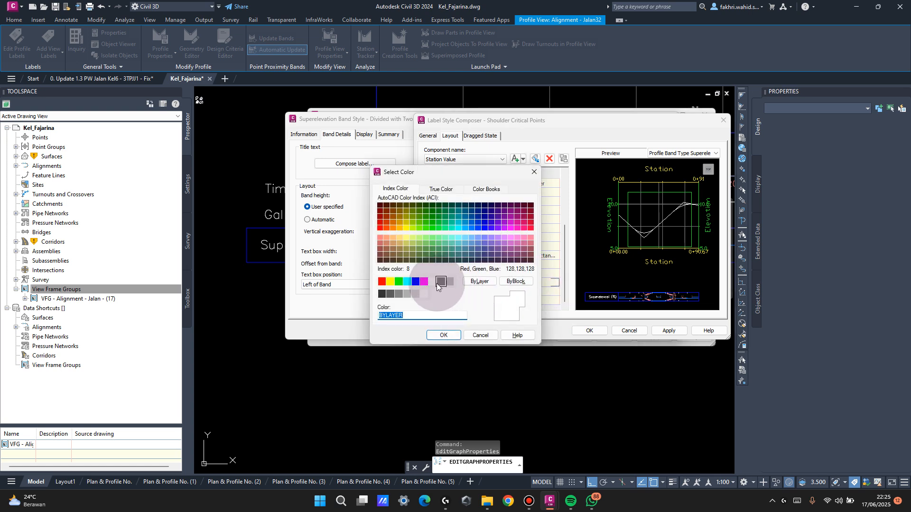
pyautogui.click(449, 339)
pyautogui.click(587, 332)
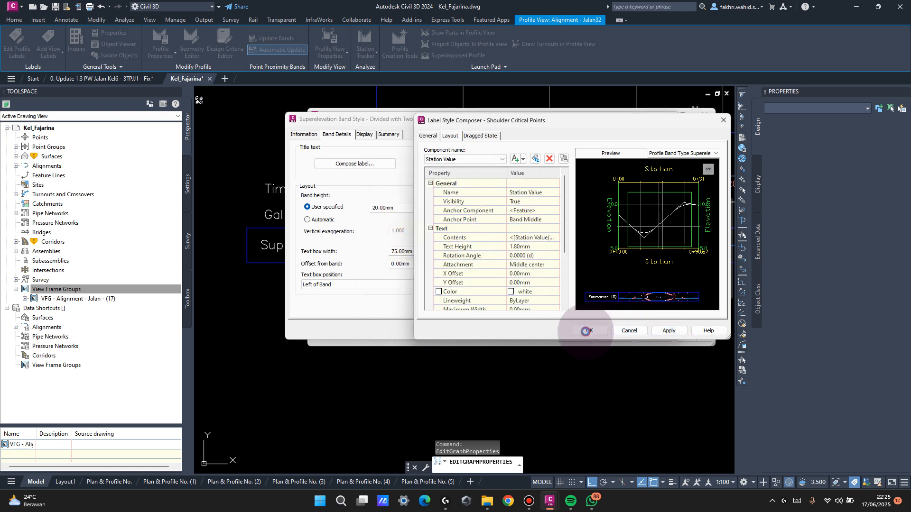
# Set the Slope Transition Region label's Region Length text to 1.80 mm height and white color.
pyautogui.click(526, 203)
pyautogui.click(584, 237)
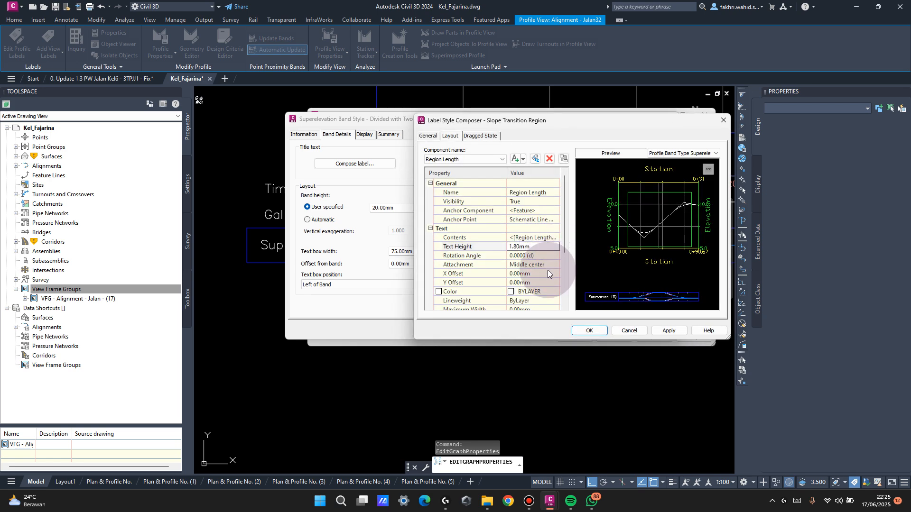
pyautogui.click(546, 291)
pyautogui.click(555, 291)
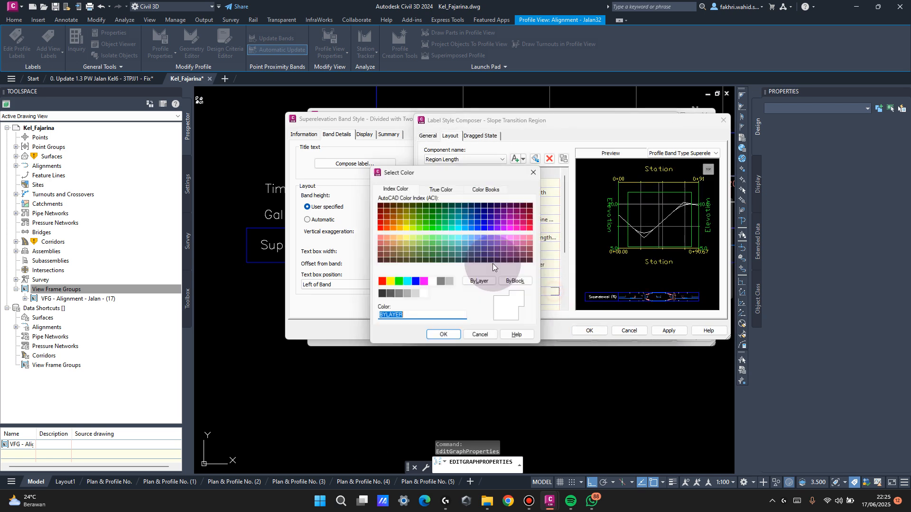
pyautogui.click(444, 335)
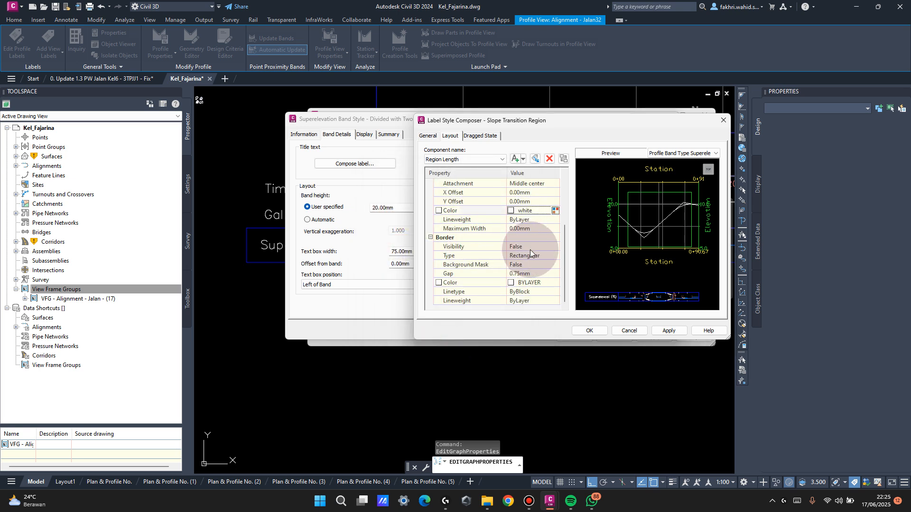
# Give the Region Length text a visible Rounded Rectangular border with background mask and 1.00 mm gap, and check it in the preview.
pyautogui.click(539, 255)
pyautogui.click(537, 271)
pyautogui.click(531, 246)
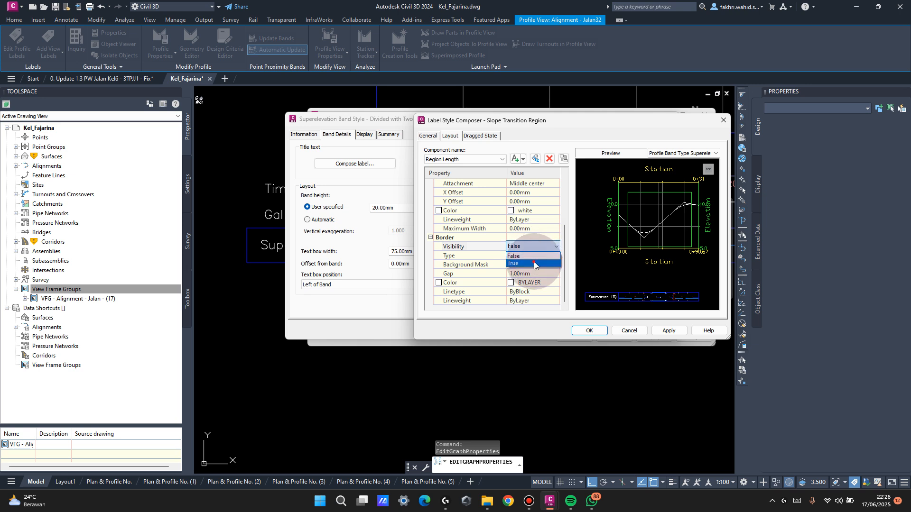
pyautogui.click(522, 271)
pyautogui.scroll(4, 639, 296)
pyautogui.moveTo(641, 226); pyautogui.dragTo(638, 197, button='middle')
pyautogui.scroll(-4, 633, 199)
pyautogui.moveTo(641, 275); pyautogui.dragTo(645, 192, button='middle')
pyautogui.scroll(4, 641, 204)
pyautogui.scroll(5, 642, 203)
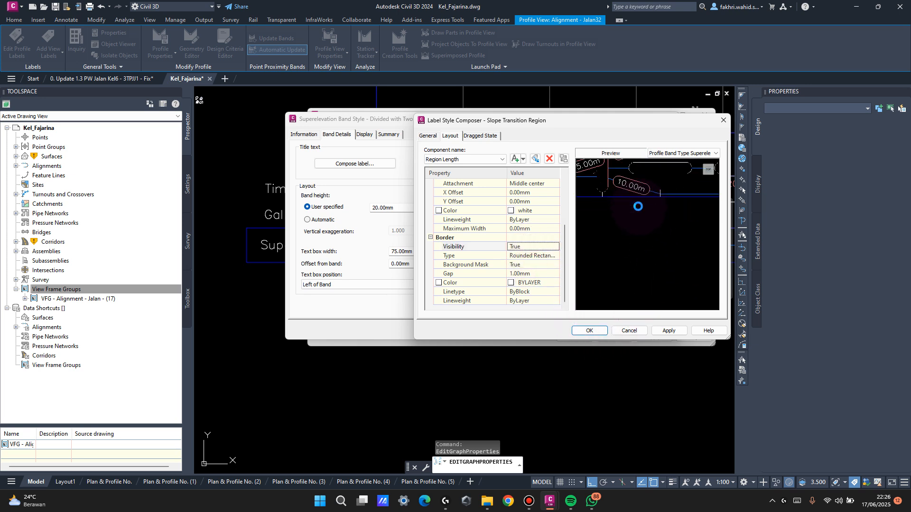
pyautogui.click(605, 332)
pyautogui.click(590, 329)
pyautogui.click(569, 211)
# Reopen the Slope Transition Region label and set both its Region Length text color and border color to white.
pyautogui.click(522, 203)
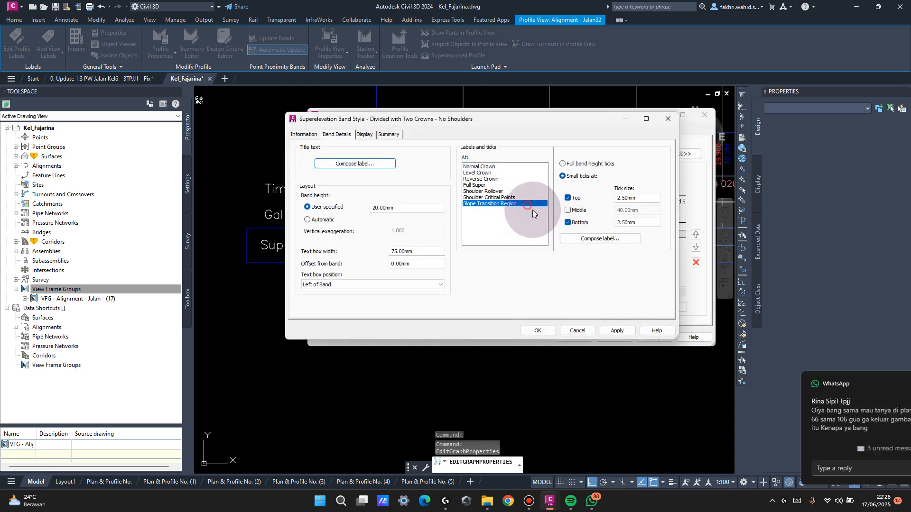
pyautogui.click(583, 236)
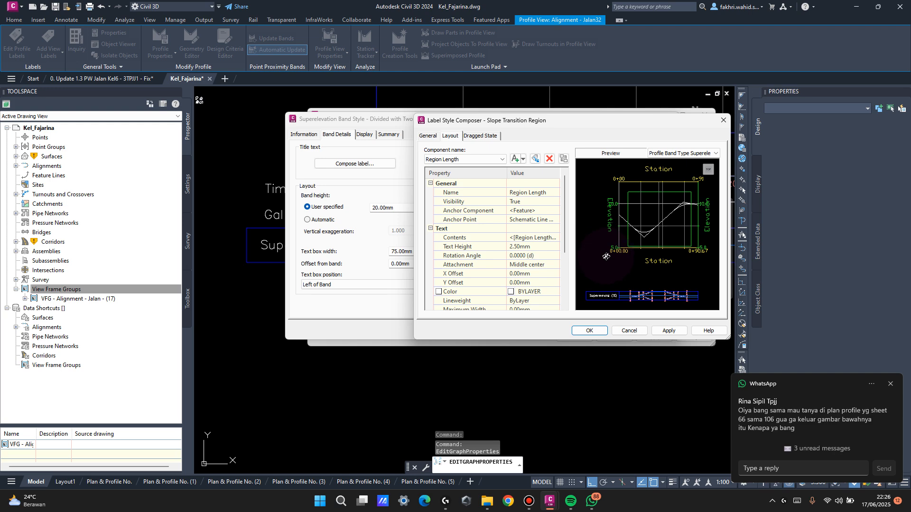
pyautogui.scroll(-3, 522, 275)
pyautogui.click(558, 209)
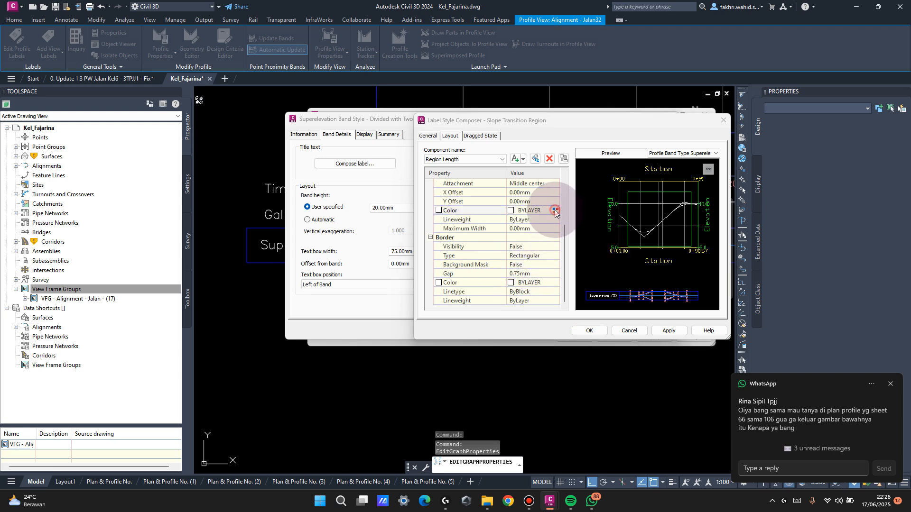
pyautogui.click(555, 210)
pyautogui.click(443, 335)
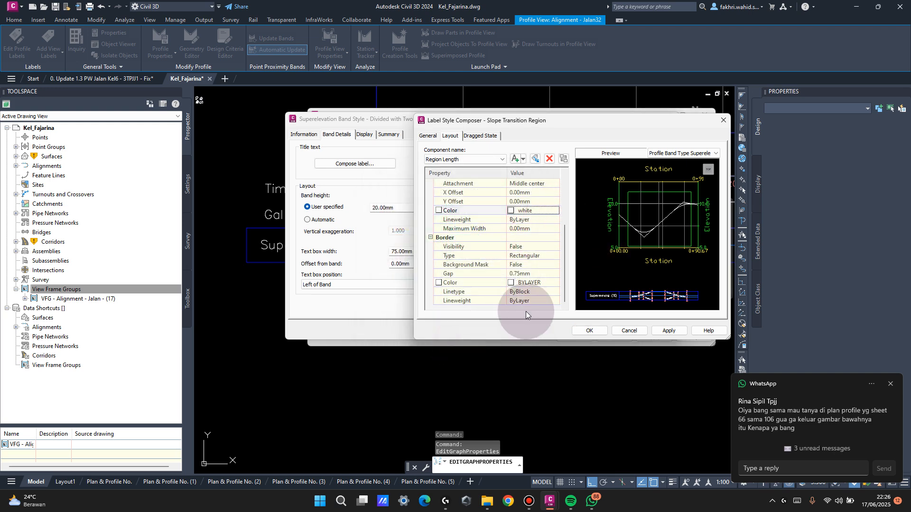
pyautogui.click(549, 284)
pyautogui.click(555, 283)
pyautogui.click(432, 280)
pyautogui.click(443, 332)
pyautogui.click(597, 331)
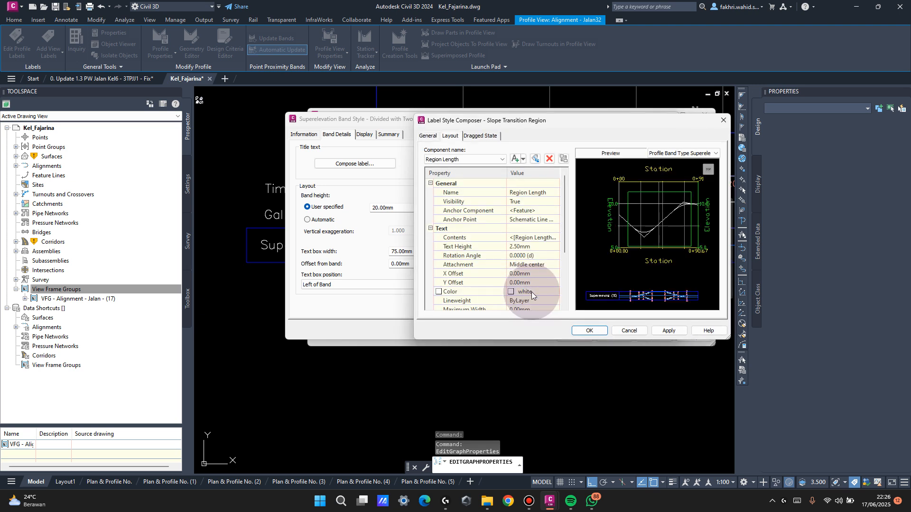
# Set the Region Length text height to 1.80 mm and give it a visible Rounded Rectangular border with background mask and 1.00 mm gap.
pyautogui.write('1.80mm')
pyautogui.scroll(-3, 550, 292)
pyautogui.click(543, 266)
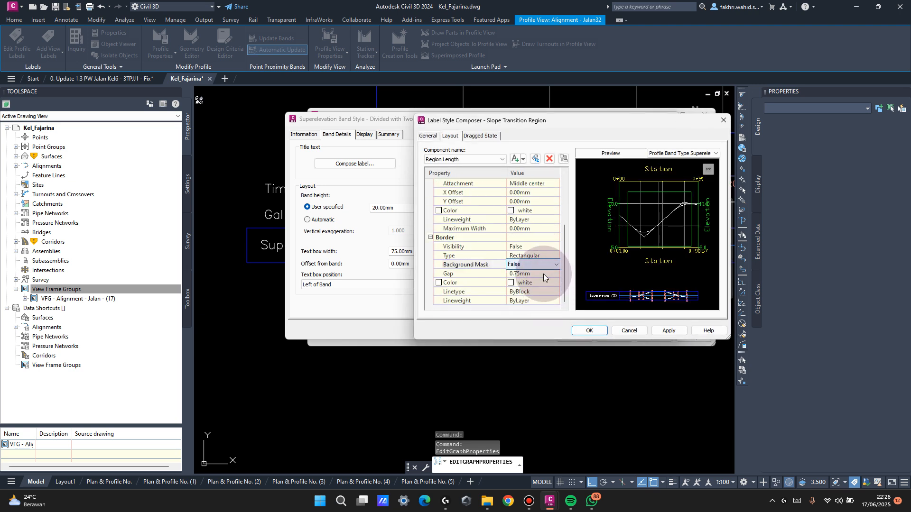
pyautogui.click(545, 264)
pyautogui.click(542, 280)
pyautogui.click(545, 256)
pyautogui.click(545, 256)
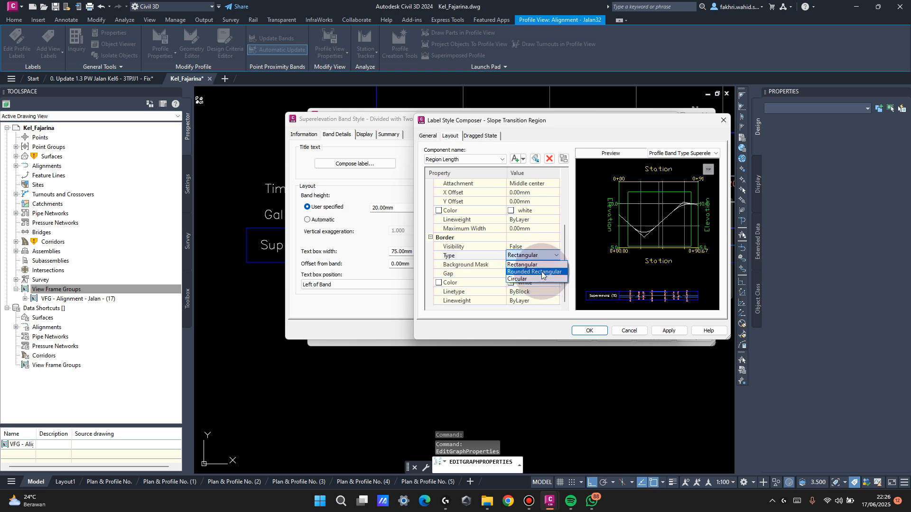
pyautogui.click(545, 249)
pyautogui.click(540, 265)
pyautogui.click(537, 273)
pyautogui.write('1.00mm')
pyautogui.click(593, 330)
# Format the Shoulder Critical Points station label text with 0 rotation angle, 1.8 mm height and white color.
pyautogui.click(527, 197)
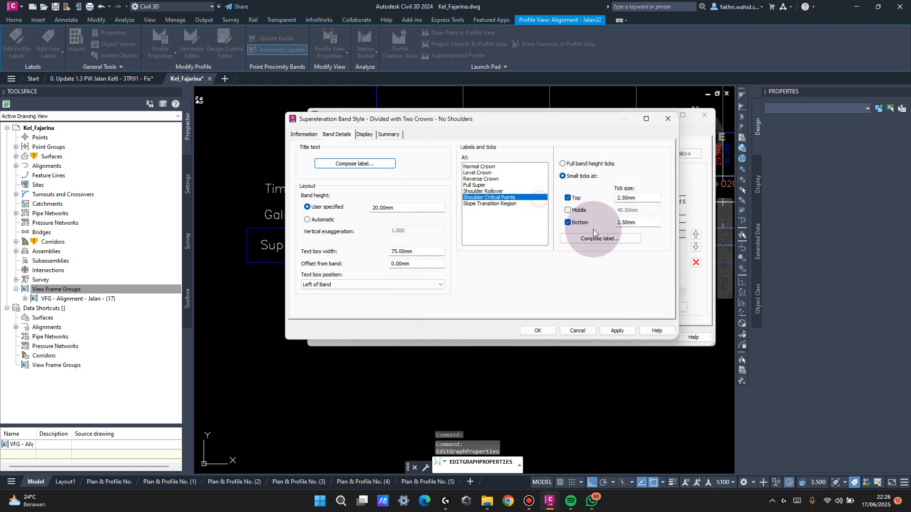
pyautogui.click(592, 237)
pyautogui.click(531, 255)
pyautogui.write('0')
pyautogui.press('Return')
pyautogui.click(535, 248)
pyautogui.write('1.8')
pyautogui.press('Return')
pyautogui.scroll(-2, 545, 265)
pyautogui.click(555, 237)
pyautogui.click(432, 280)
pyautogui.click(440, 333)
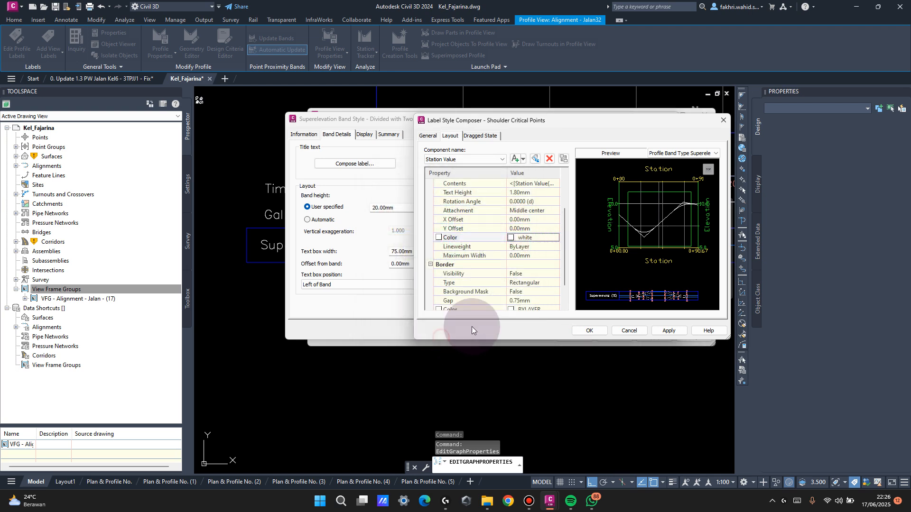
# Give the Shoulder Critical Points station label a visible Rounded Rectangular border with background mask and accept the label style.
pyautogui.click(545, 275)
pyautogui.click(540, 284)
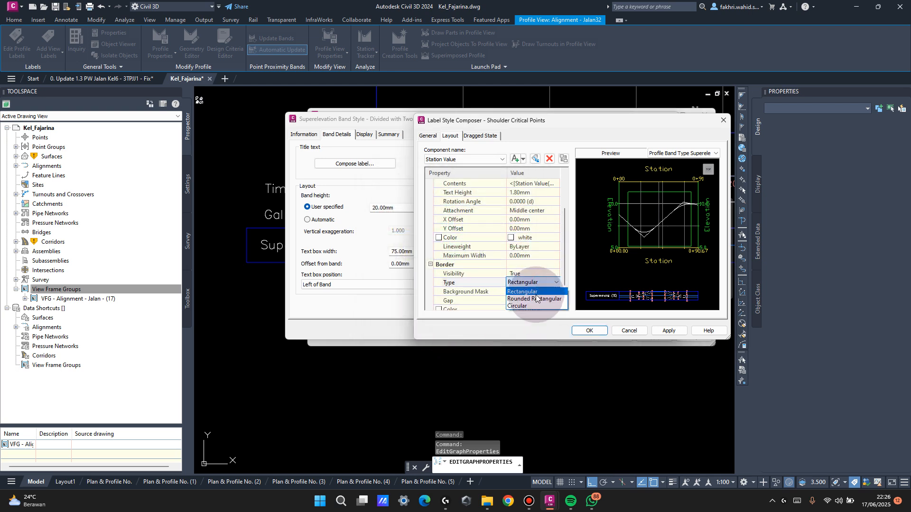
pyautogui.click(536, 294)
pyautogui.click(531, 304)
pyautogui.click(589, 330)
# Format the Shoulder Rollover station label text with 1.80 mm height, 0 rotation angle and white color.
pyautogui.click(493, 191)
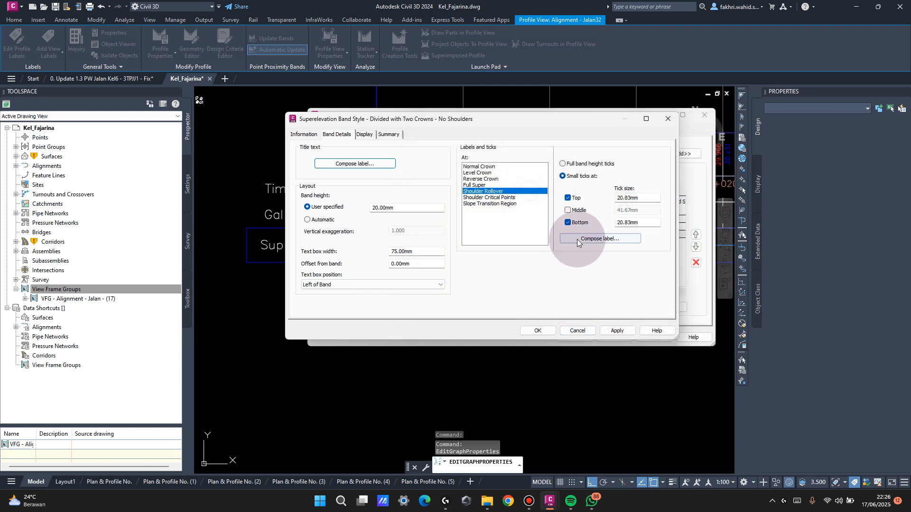
pyautogui.click(579, 240)
pyautogui.click(545, 246)
pyautogui.write('1.80mm')
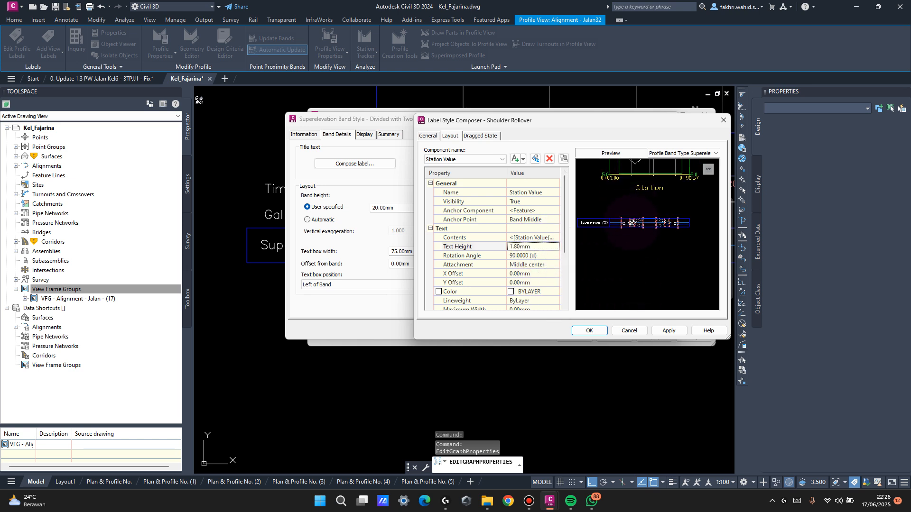
pyautogui.click(550, 277)
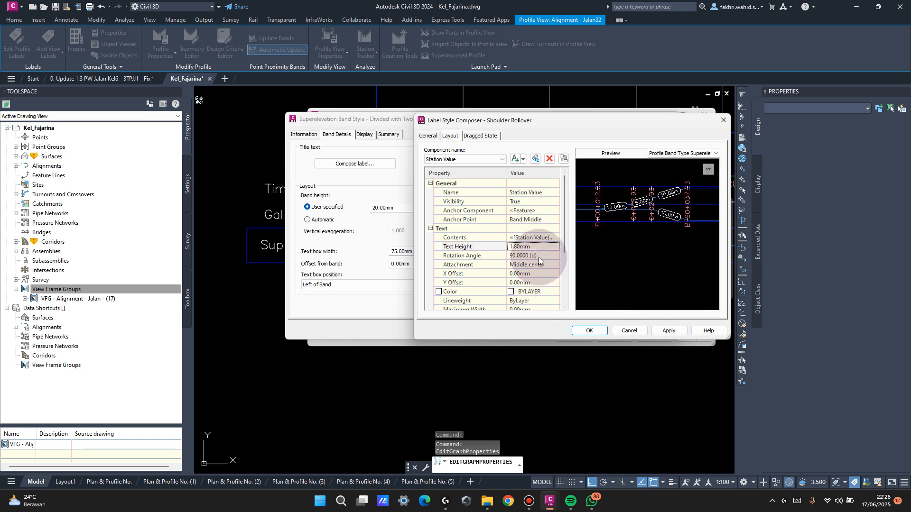
pyautogui.click(540, 257)
pyautogui.write('0')
pyautogui.press('Return')
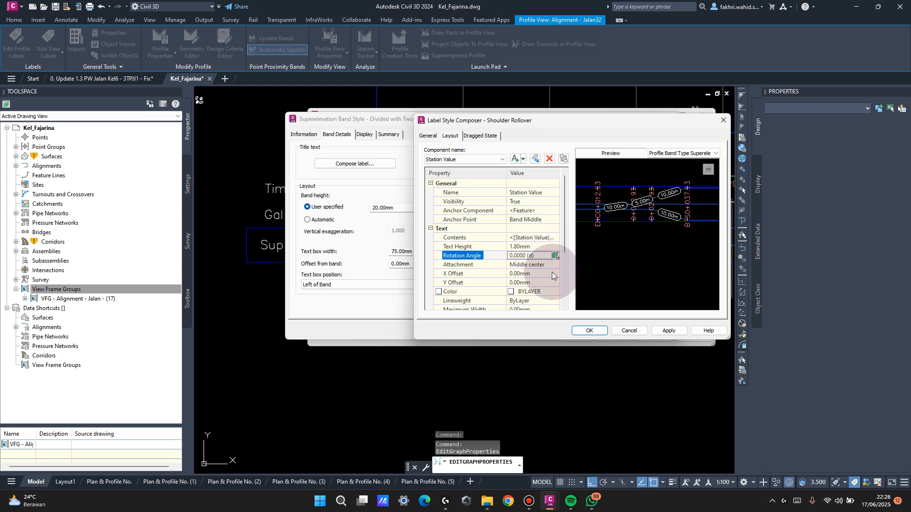
pyautogui.click(553, 292)
pyautogui.click(433, 280)
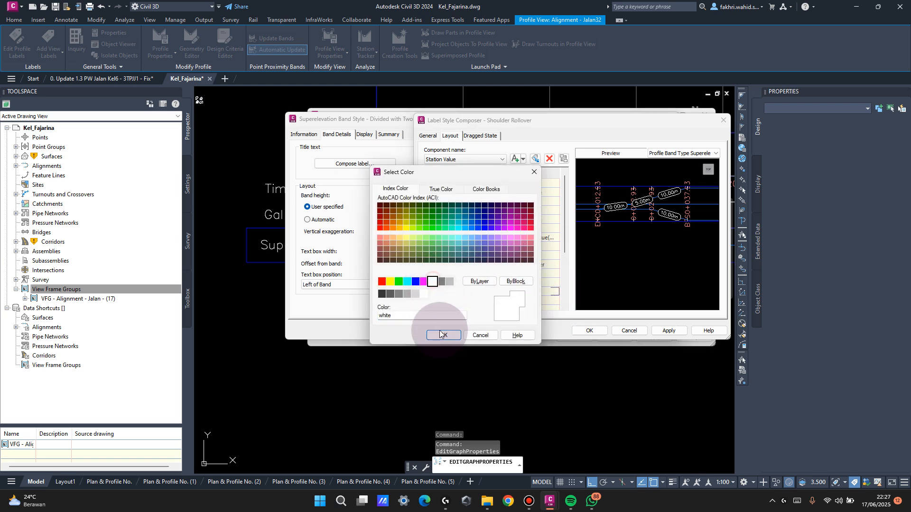
pyautogui.click(440, 335)
# Give the Shoulder Rollover station label a visible white Rounded Rectangular border with background mask.
pyautogui.scroll(-3, 553, 288)
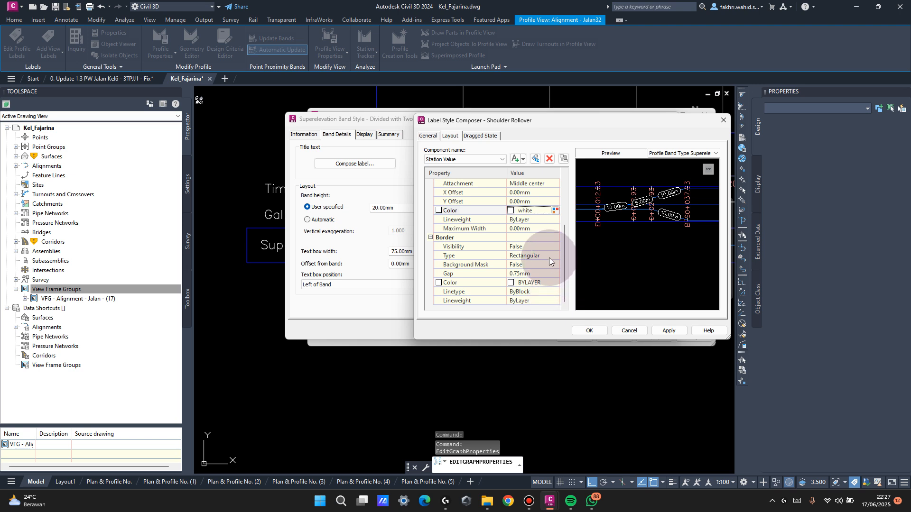
pyautogui.click(541, 265)
pyautogui.click(541, 265)
pyautogui.click(532, 283)
pyautogui.click(541, 248)
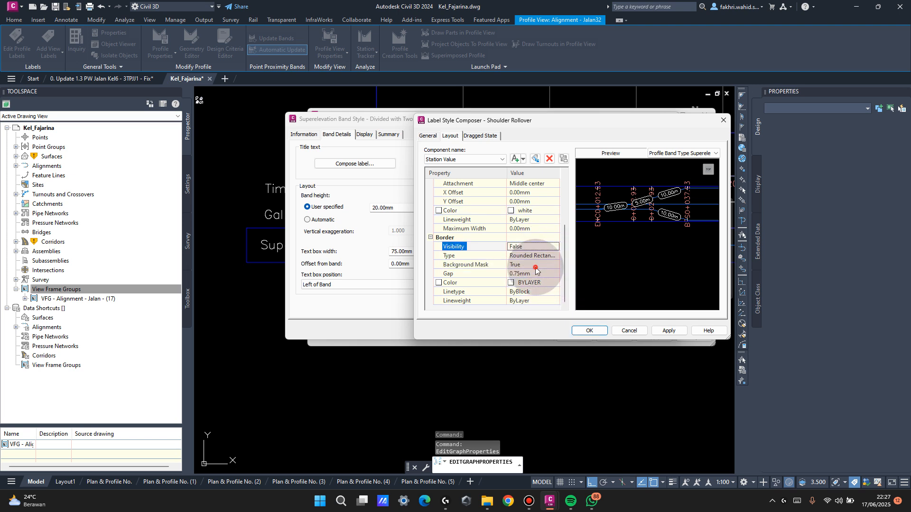
pyautogui.click(554, 283)
pyautogui.click(433, 281)
pyautogui.click(443, 335)
pyautogui.click(531, 264)
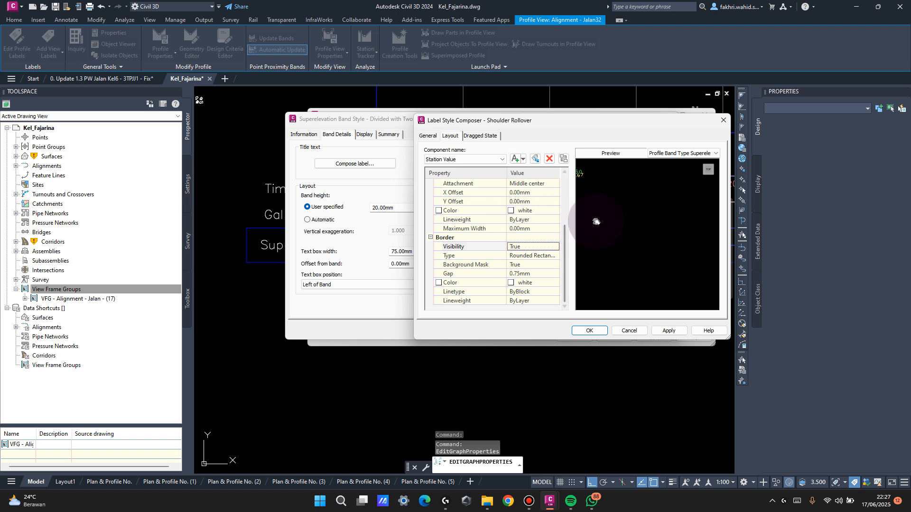
# Set the Shoulder Rollover label's border gap to 1.00 mm, check it in the preview and accept the label style.
pyautogui.moveTo(588, 222); pyautogui.dragTo(663, 230)
pyautogui.click(531, 273)
pyautogui.write('1')
pyautogui.click(632, 273)
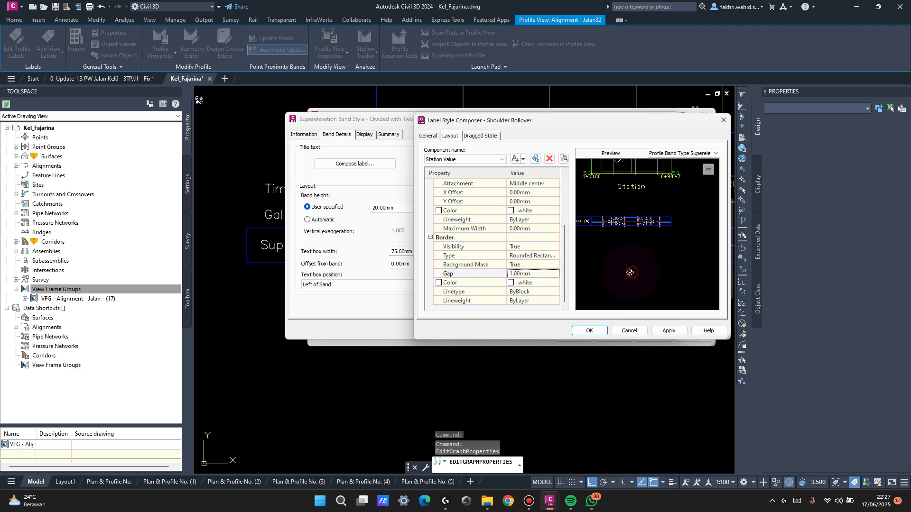
pyautogui.scroll(5, 610, 233)
pyautogui.moveTo(615, 206); pyautogui.dragTo(673, 236, button='middle')
pyautogui.click(599, 333)
# Format the Full Super label text with 0 rotation angle, 1.80 mm height and white color.
pyautogui.click(503, 185)
pyautogui.click(587, 237)
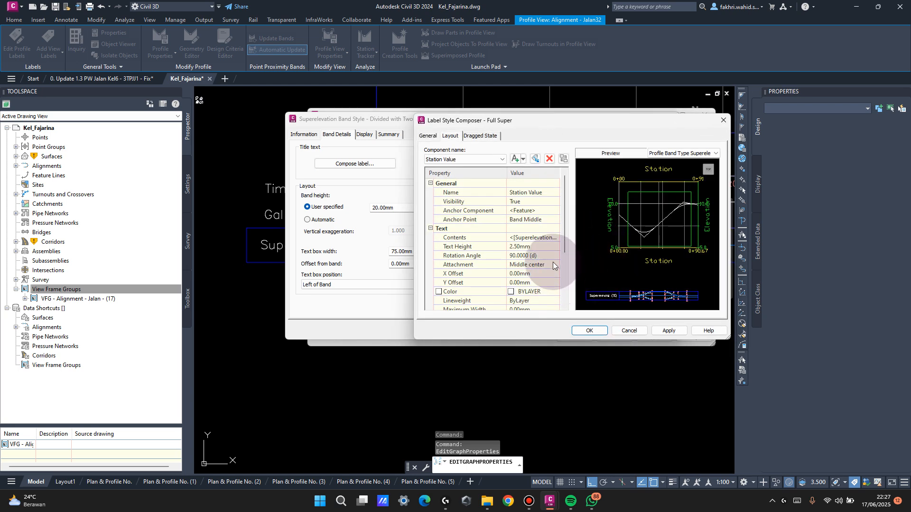
pyautogui.write('0')
pyautogui.click(543, 240)
pyautogui.click(543, 245)
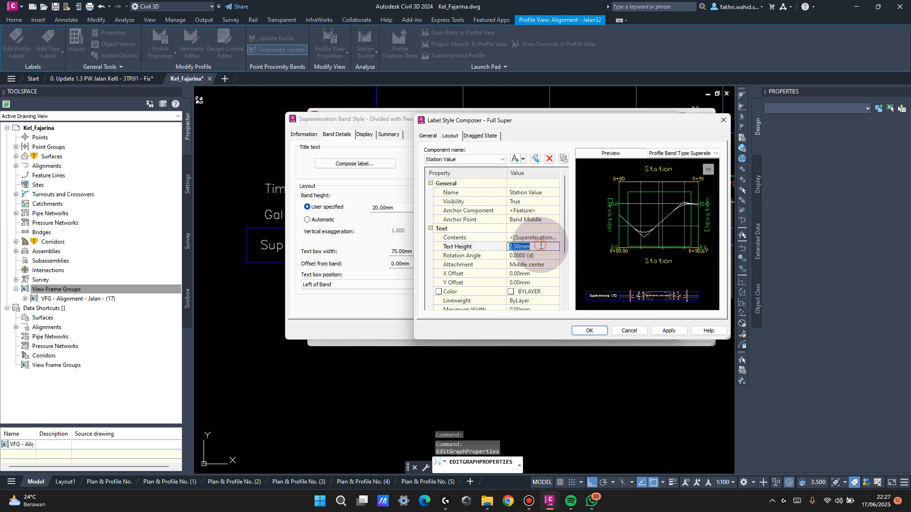
pyautogui.write('1.80mm')
pyautogui.click(595, 253)
pyautogui.click(554, 292)
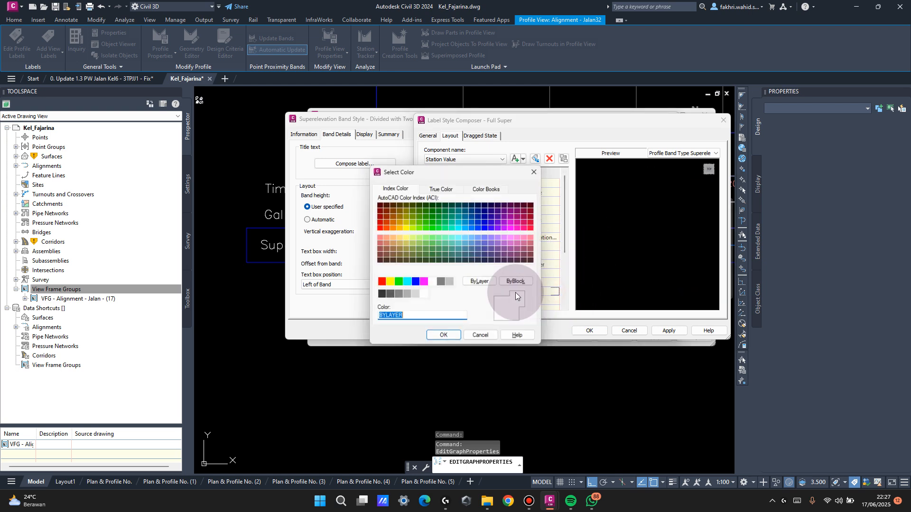
pyautogui.click(443, 335)
# Give the Full Super label a visible Rounded Rectangular border with background mask and 1 mm gap, and accept the label style.
pyautogui.scroll(-3, 531, 270)
pyautogui.click(541, 246)
pyautogui.click(533, 258)
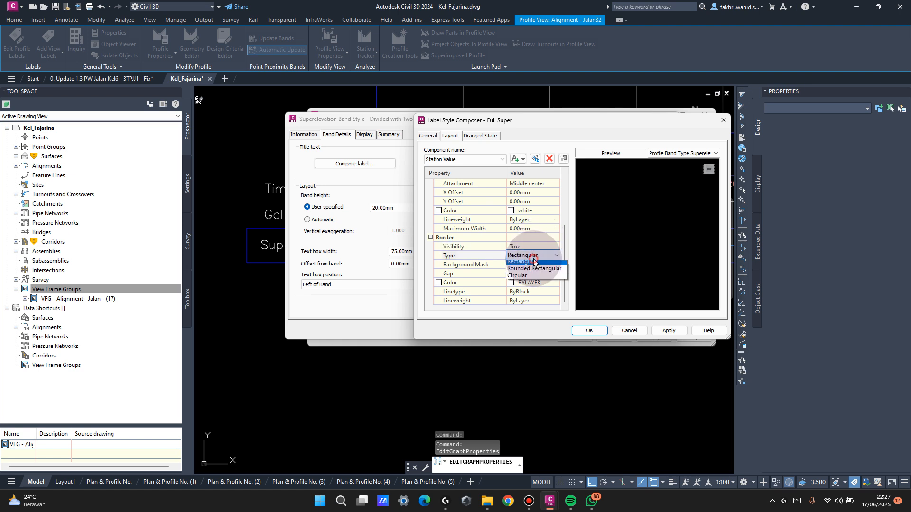
pyautogui.click(524, 272)
pyautogui.click(526, 264)
pyautogui.click(513, 281)
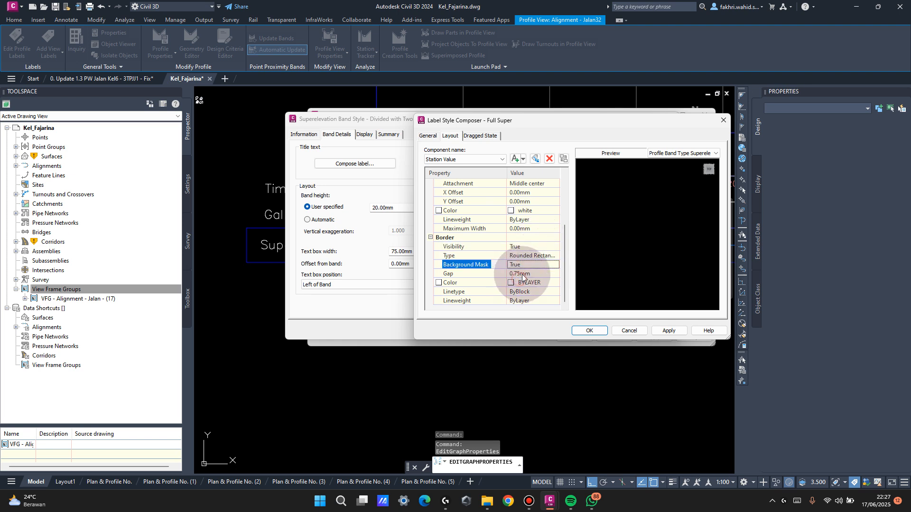
pyautogui.click(527, 274)
pyautogui.write('1')
pyautogui.click(599, 331)
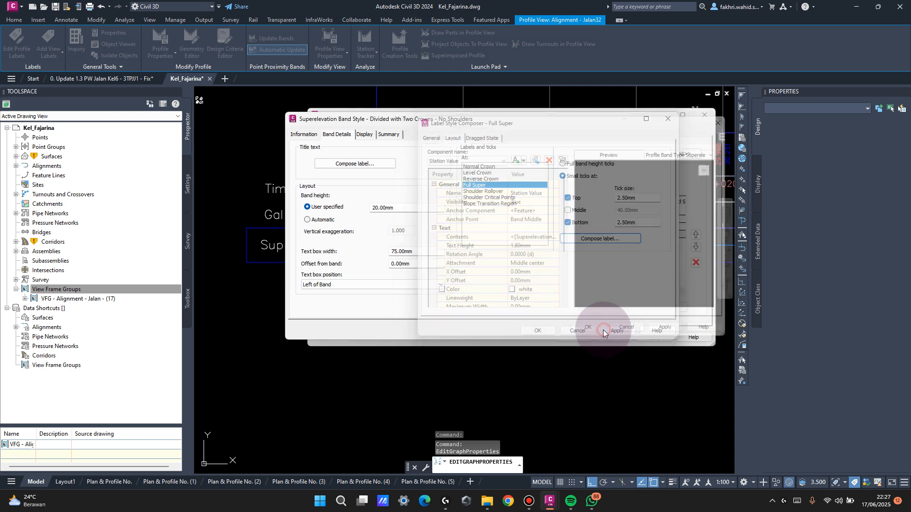
# Set the Reverse Crown station label's text height to 1.80 mm and its text color to white.
pyautogui.click(524, 180)
pyautogui.click(590, 239)
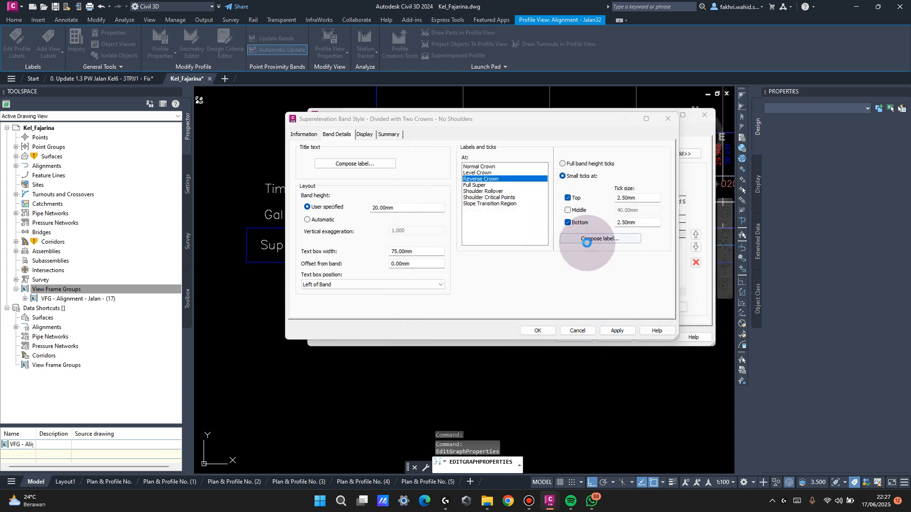
pyautogui.click(544, 245)
pyautogui.write('11.80mm')
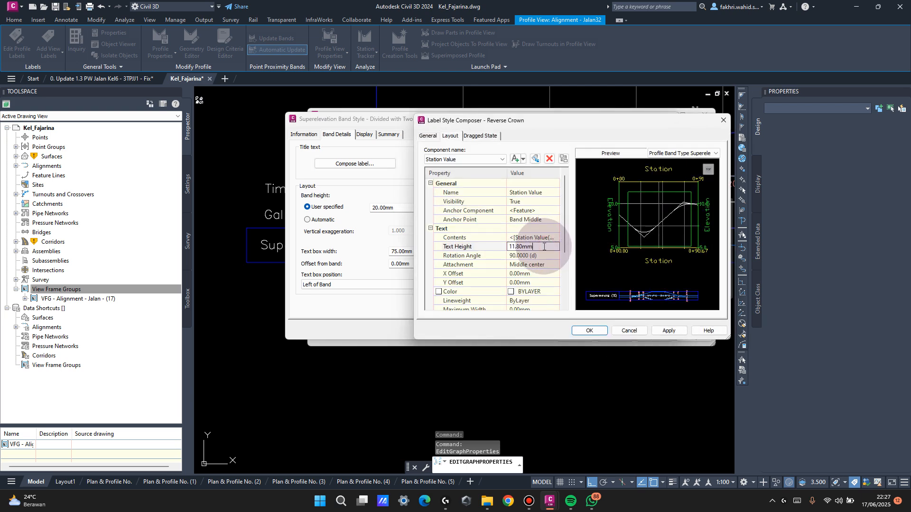
pyautogui.scroll(-3, 544, 247)
pyautogui.scroll(2, 548, 235)
pyautogui.click(549, 243)
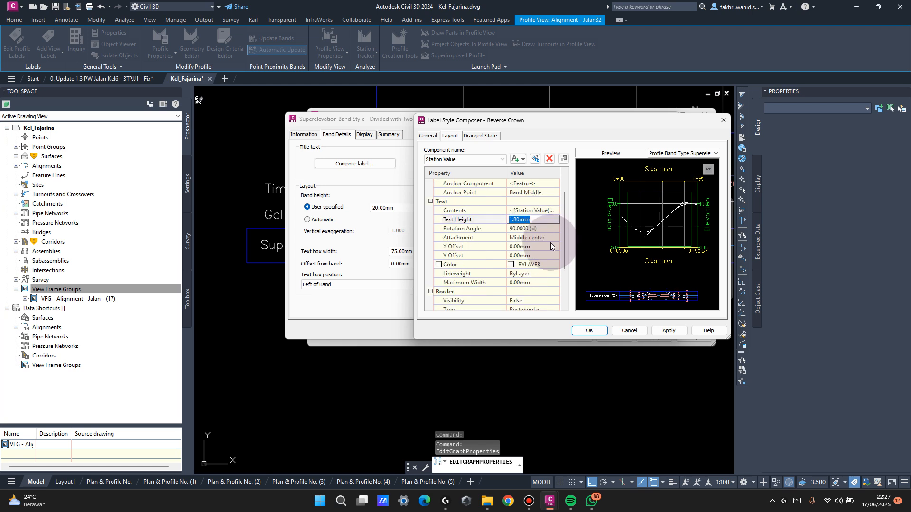
pyautogui.click(554, 265)
pyautogui.click(424, 282)
pyautogui.click(433, 282)
pyautogui.click(443, 335)
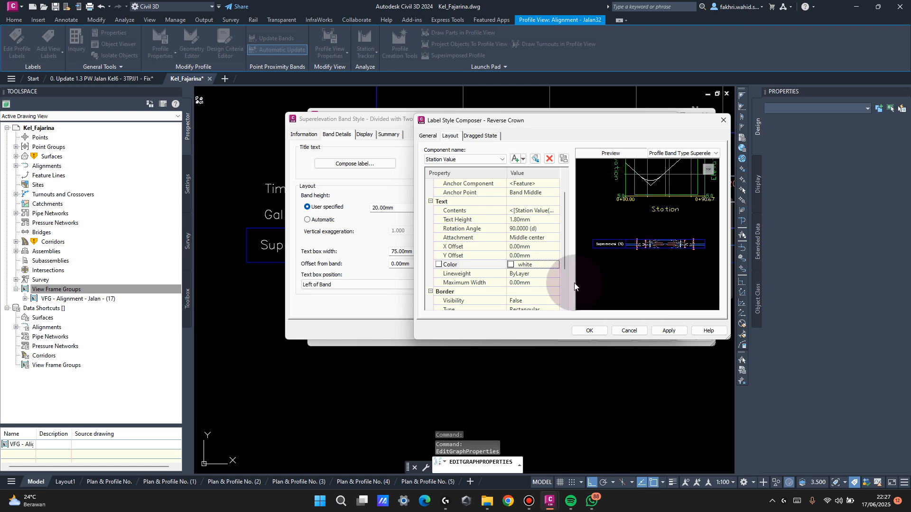
# Set the Reverse Crown station label's border color to white.
pyautogui.scroll(-3, 537, 267)
pyautogui.click(556, 281)
pyautogui.click(555, 282)
pyautogui.click(432, 282)
pyautogui.click(449, 335)
# Give the Reverse Crown label a visible Rounded Rectangular border with background mask and 1.00 mm gap, and accept the label style.
pyautogui.click(540, 257)
pyautogui.click(539, 268)
pyautogui.click(537, 262)
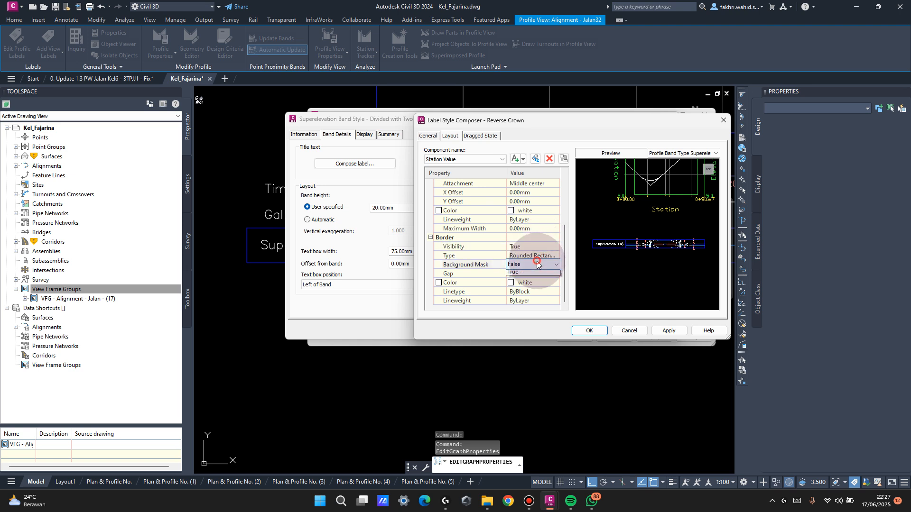
pyautogui.click(528, 282)
pyautogui.click(532, 272)
pyautogui.write('1')
pyautogui.click(606, 272)
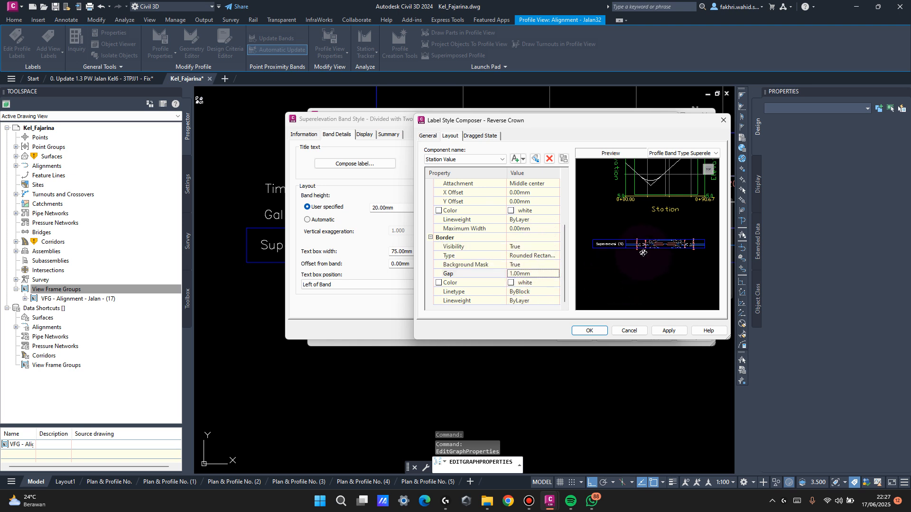
pyautogui.click(669, 331)
pyautogui.click(601, 330)
# Format the Level Crown station label text with 1.80 mm height, 0 rotation angle and white color.
pyautogui.click(503, 173)
pyautogui.click(575, 239)
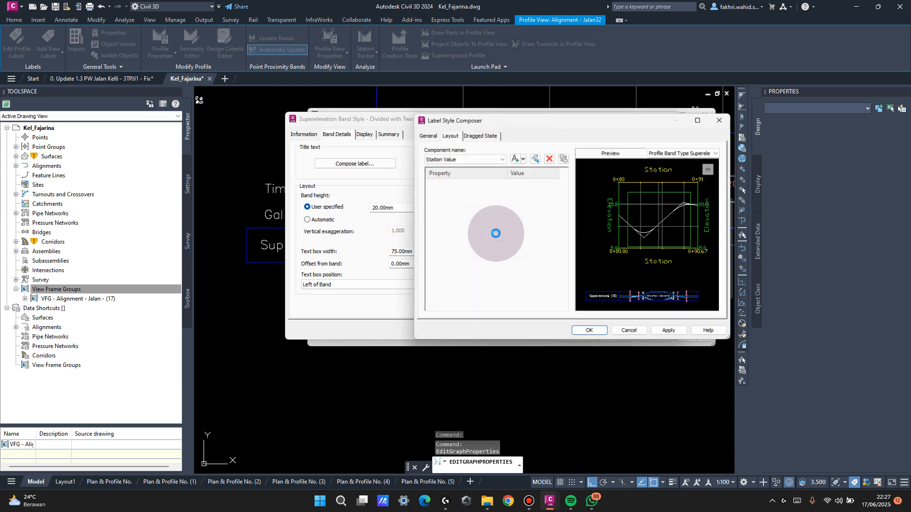
pyautogui.click(533, 247)
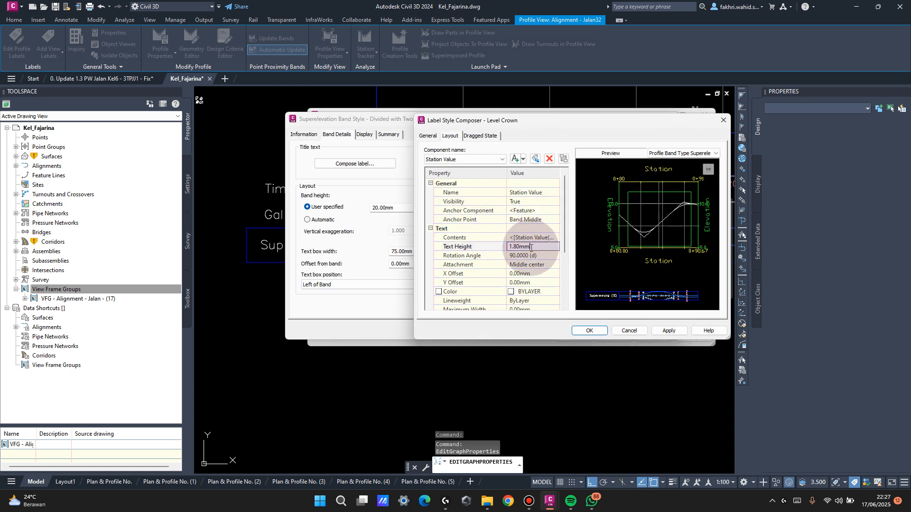
pyautogui.click(545, 256)
pyautogui.write('0')
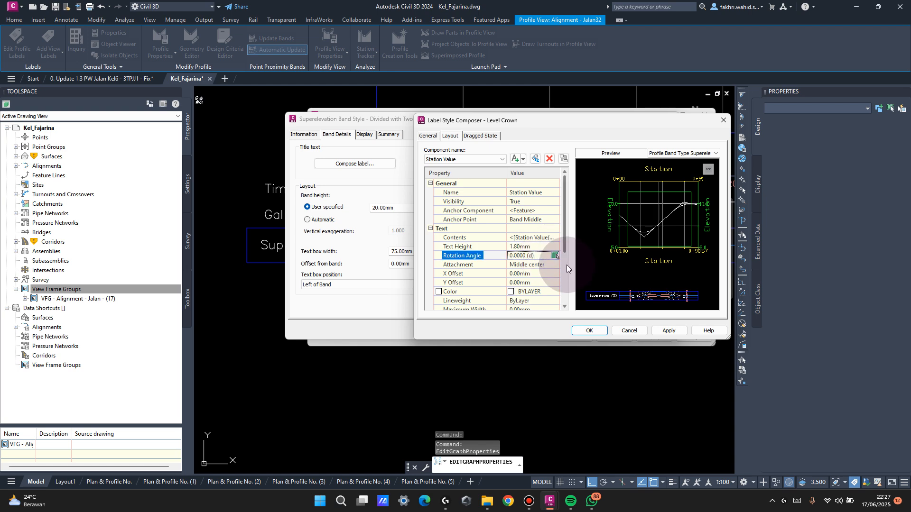
pyautogui.click(556, 294)
pyautogui.click(432, 281)
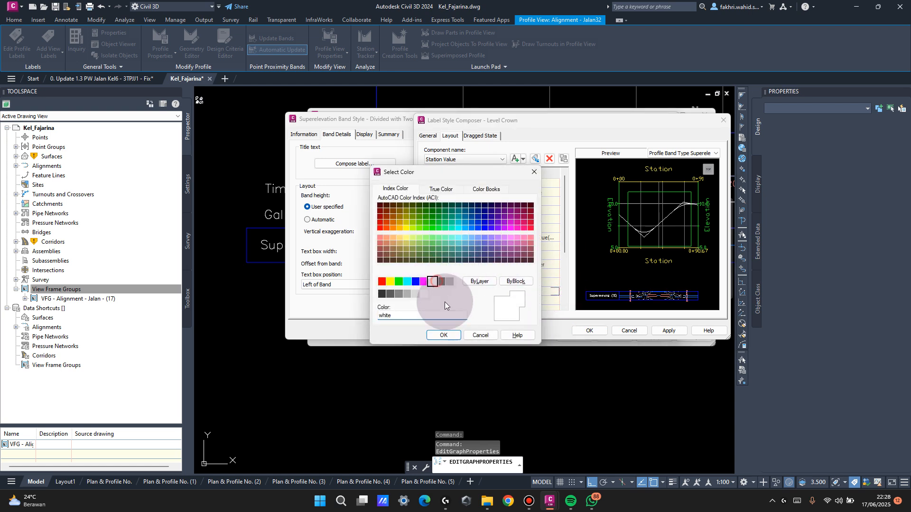
pyautogui.click(446, 335)
# Give the Level Crown label a visible Rounded Rectangular border with background mask and 1.00 mm gap, and accept the label style.
pyautogui.click(550, 254)
pyautogui.click(535, 268)
pyautogui.click(540, 248)
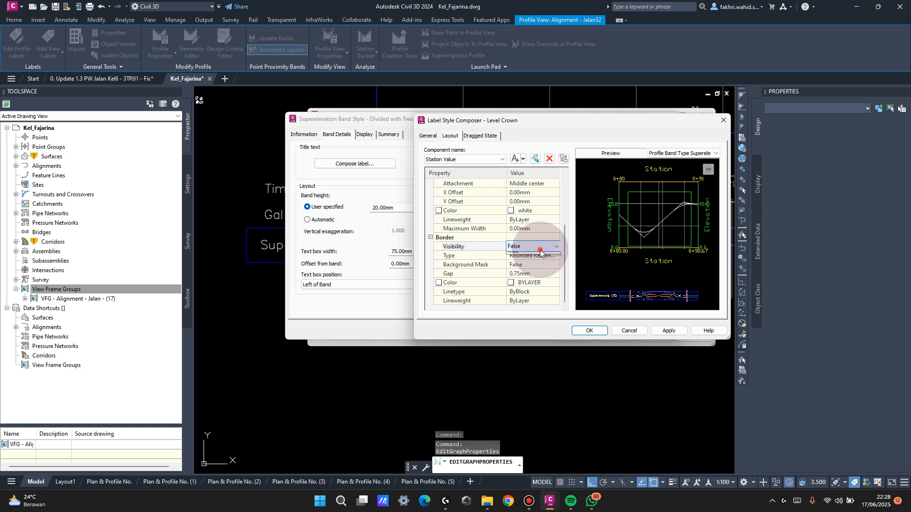
pyautogui.click(529, 280)
pyautogui.click(534, 273)
pyautogui.write('1')
pyautogui.click(589, 272)
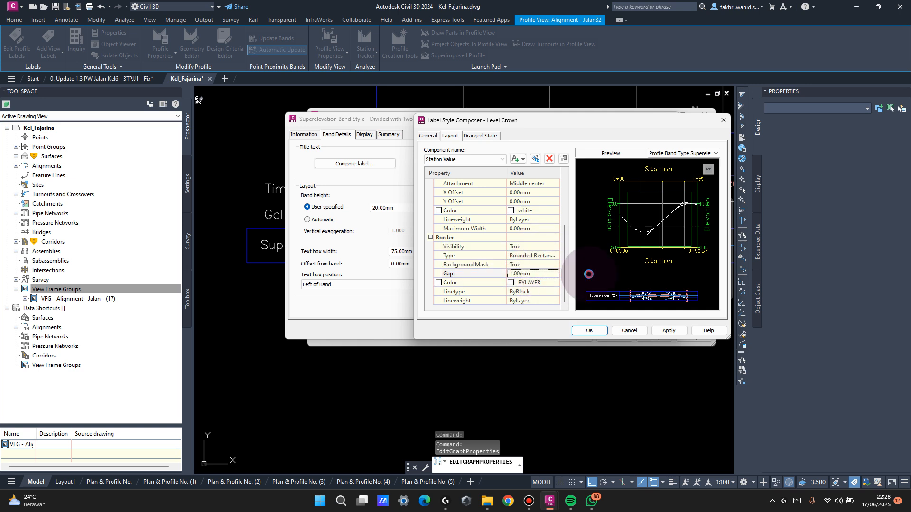
pyautogui.click(667, 330)
pyautogui.click(589, 331)
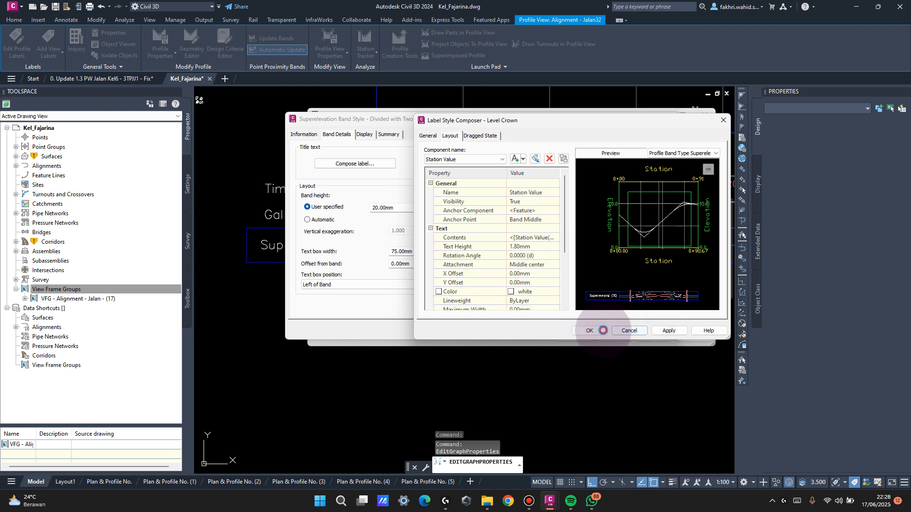
# Format the Normal Crown label text with 1.80 mm height, 0 rotation angle and white color.
pyautogui.click(524, 166)
pyautogui.click(591, 239)
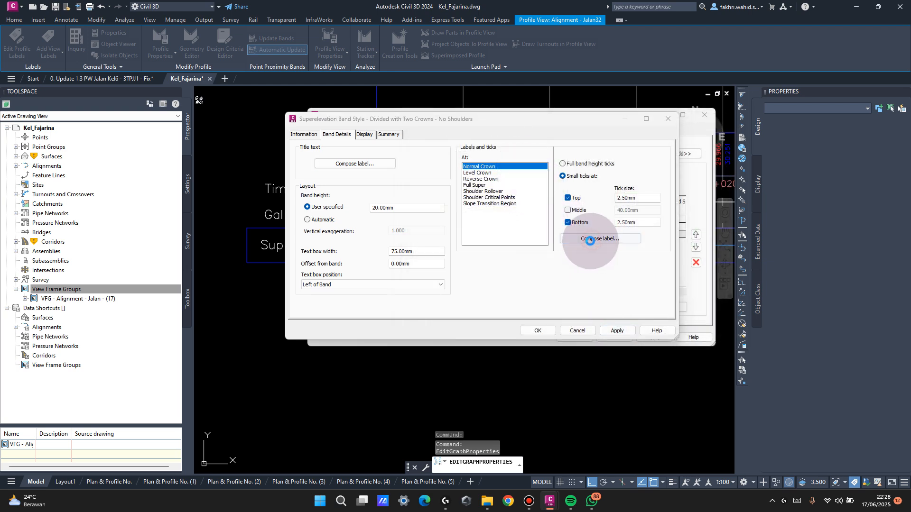
pyautogui.scroll(-1, 561, 250)
pyautogui.click(546, 219)
pyautogui.write('1.80mm')
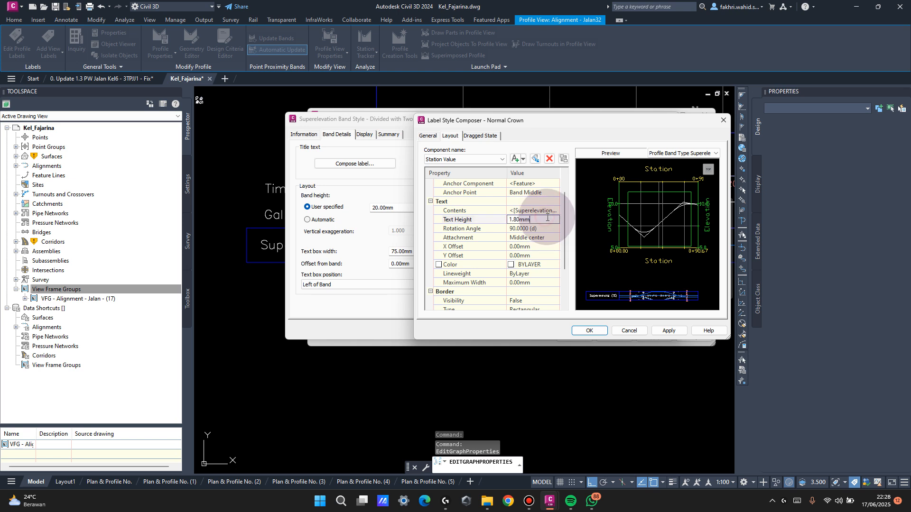
pyautogui.click(545, 230)
pyautogui.write('0')
pyautogui.press('Return')
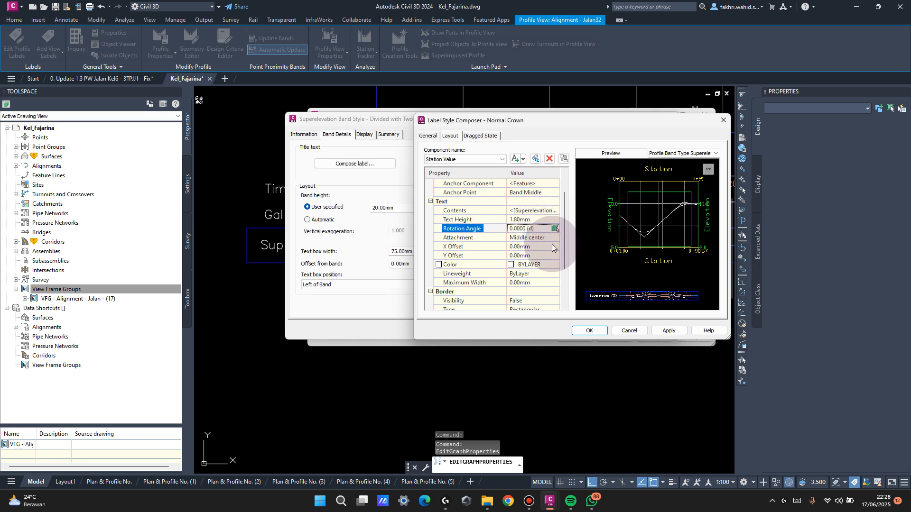
pyautogui.click(555, 264)
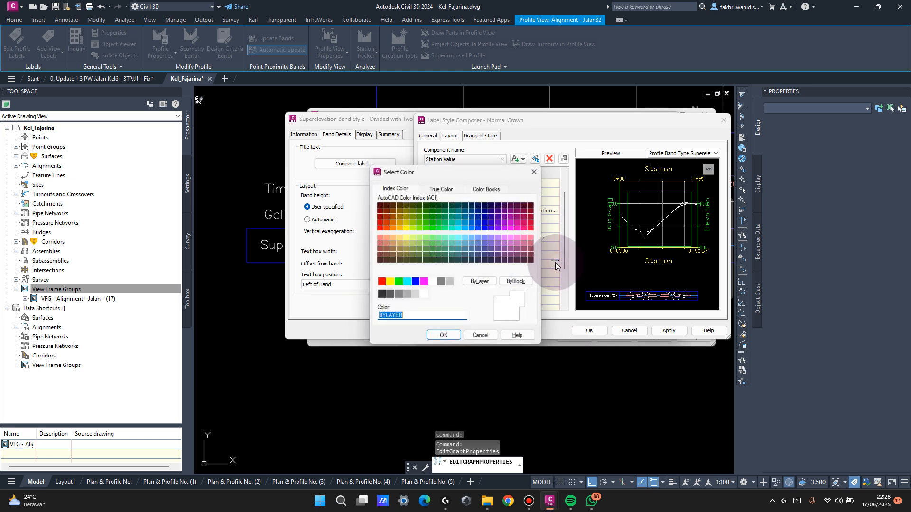
pyautogui.click(430, 280)
pyautogui.click(445, 332)
# Give the Normal Crown label a visible white Rounded Rectangular border with background mask and 1.00 mm gap, and accept the label style.
pyautogui.scroll(-2, 485, 303)
pyautogui.click(535, 247)
pyautogui.click(524, 281)
pyautogui.click(532, 255)
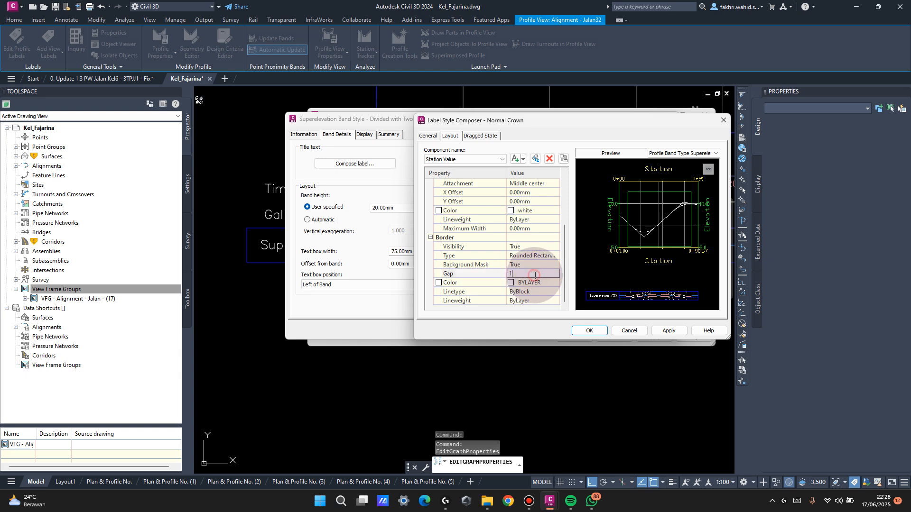
pyautogui.click(555, 284)
pyautogui.click(432, 282)
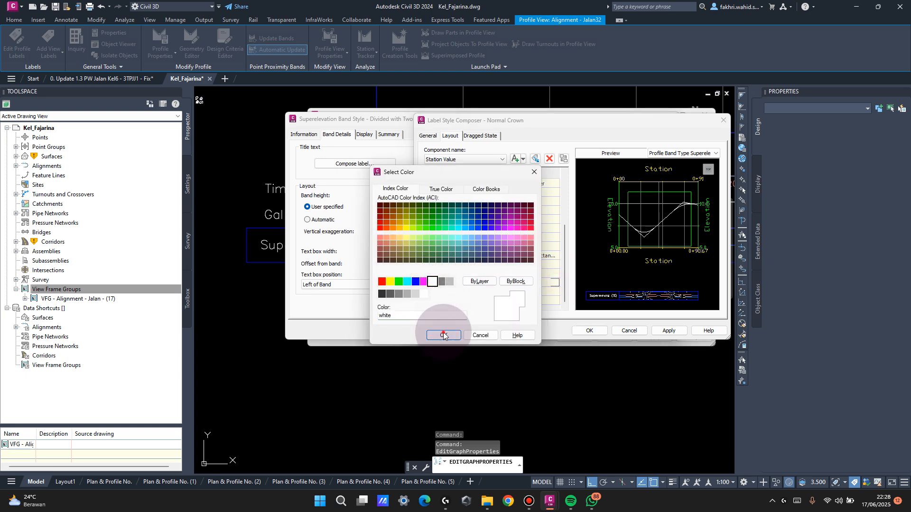
pyautogui.click(443, 336)
pyautogui.click(593, 331)
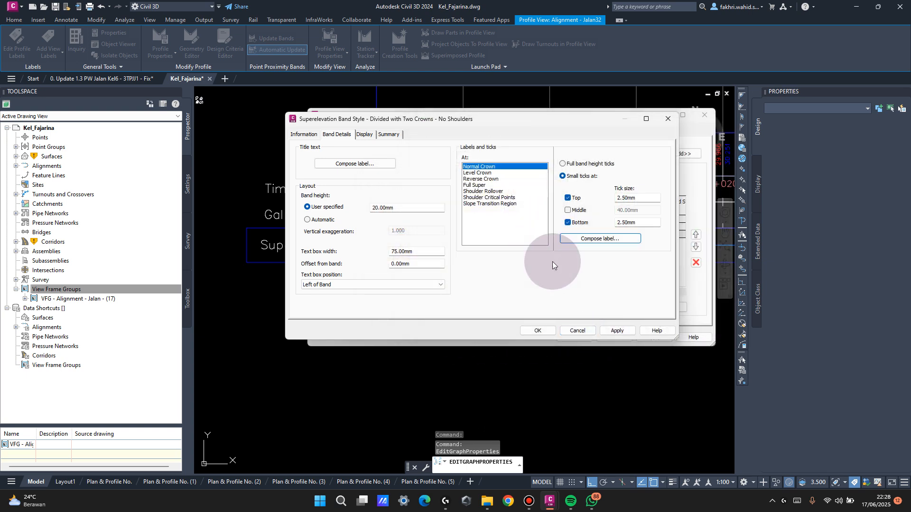
# Check the Shoulder Rollover label's text and border settings and its appearance in the preview.
pyautogui.click(521, 191)
pyautogui.click(600, 242)
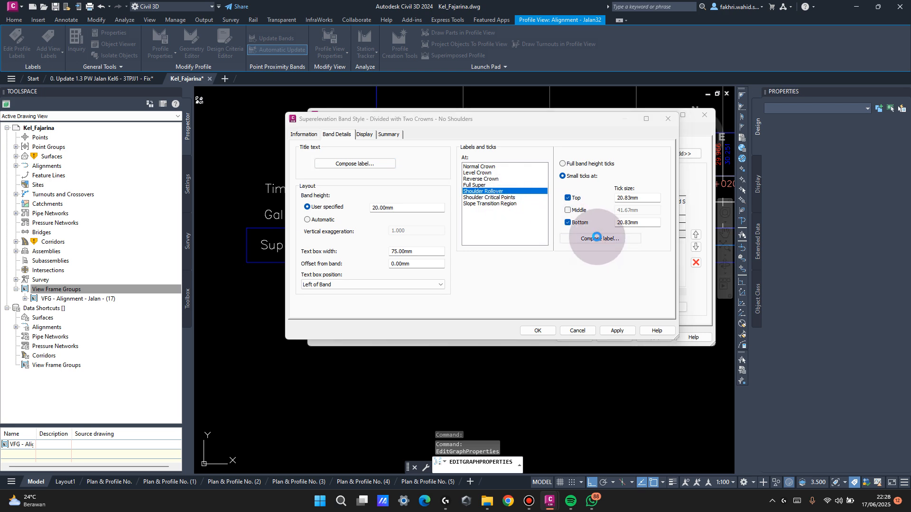
pyautogui.scroll(-3, 546, 261)
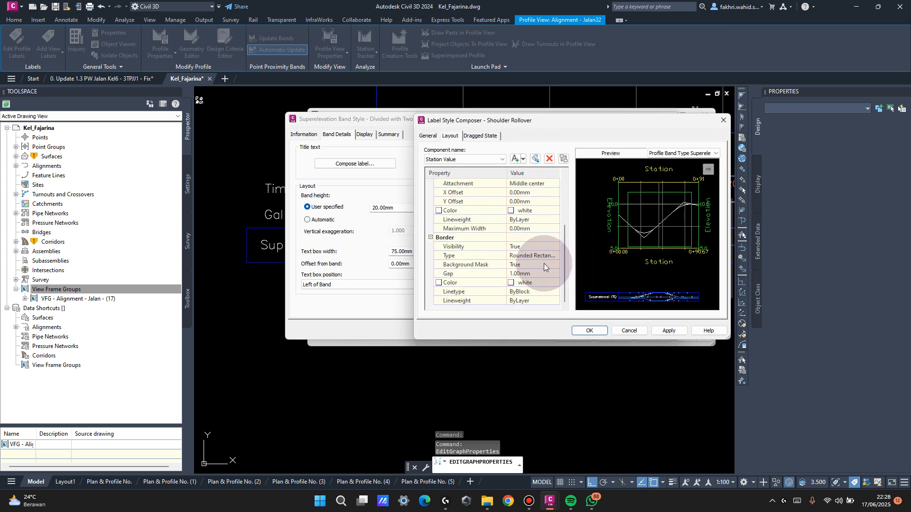
pyautogui.scroll(5, 659, 304)
pyautogui.moveTo(673, 269); pyautogui.dragTo(601, 228, button='middle')
pyautogui.scroll(4, 672, 218)
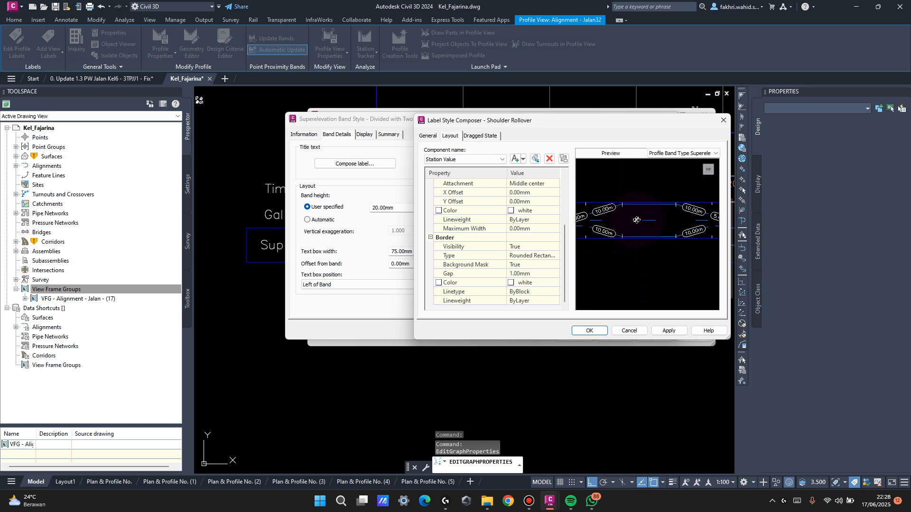
pyautogui.scroll(2, 637, 220)
pyautogui.click(524, 259)
pyautogui.click(589, 331)
# Set the Shoulder Critical Points label's border color to white and apply the label style.
pyautogui.click(543, 193)
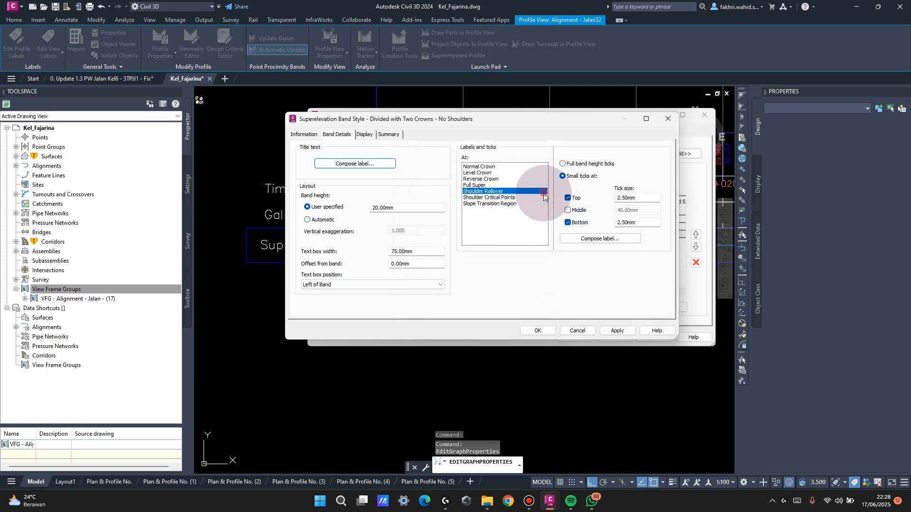
pyautogui.click(543, 197)
pyautogui.click(599, 238)
pyautogui.moveTo(613, 269); pyautogui.dragTo(610, 226, button='middle')
pyautogui.scroll(-3, 513, 266)
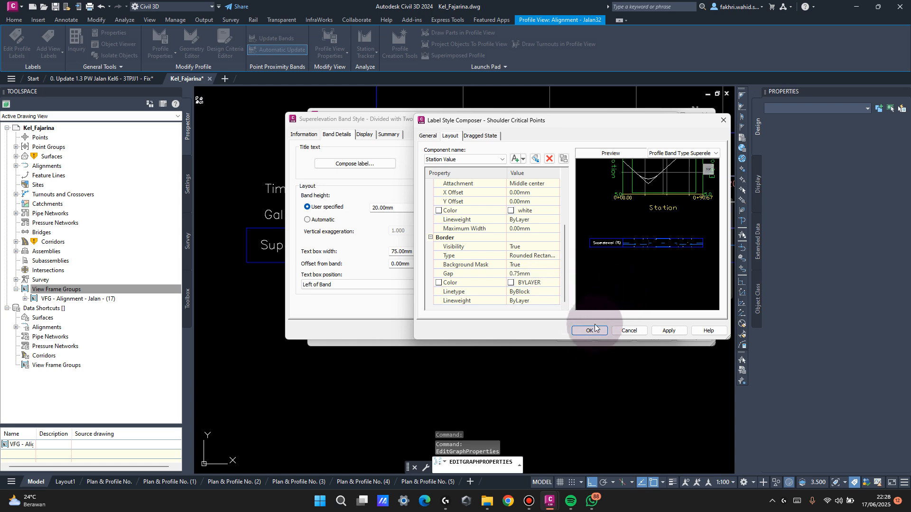
pyautogui.click(551, 282)
pyautogui.click(554, 283)
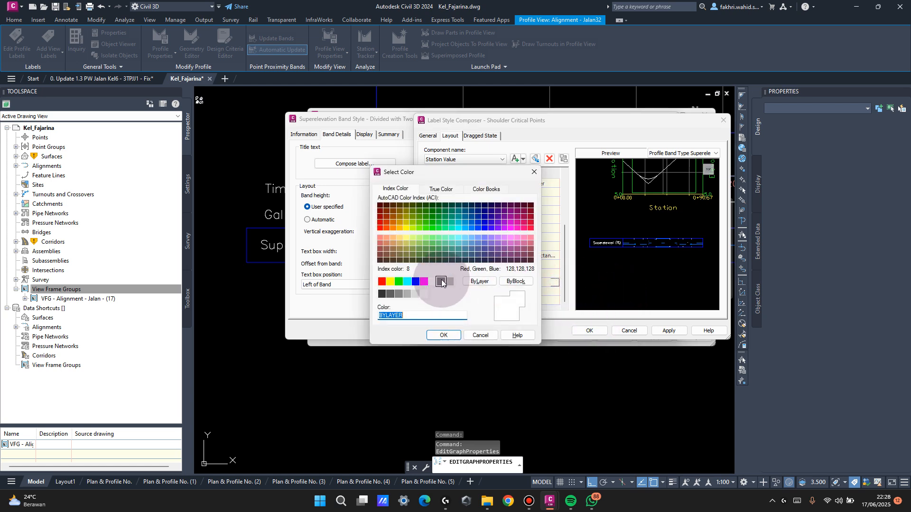
pyautogui.click(432, 282)
pyautogui.click(454, 338)
pyautogui.click(594, 331)
pyautogui.scroll(5, 643, 244)
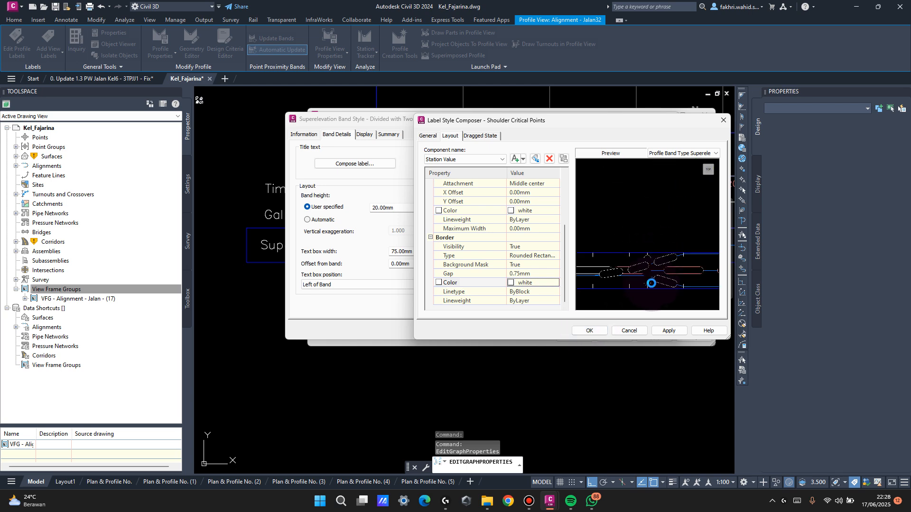
pyautogui.click(669, 331)
pyautogui.click(643, 331)
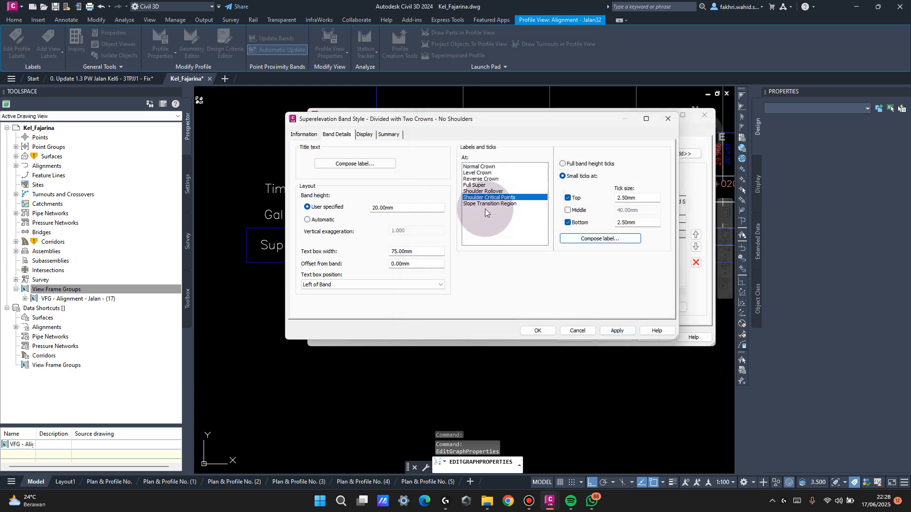
# Check the border settings of the Slope Transition Region and Shoulder Rollover labels.
pyautogui.click(529, 203)
pyautogui.click(573, 239)
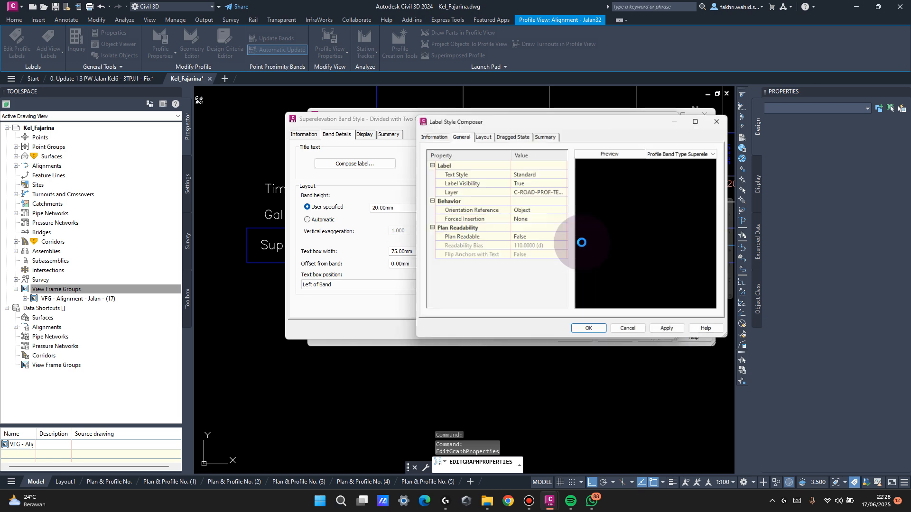
pyautogui.scroll(-1, 545, 251)
pyautogui.click(580, 330)
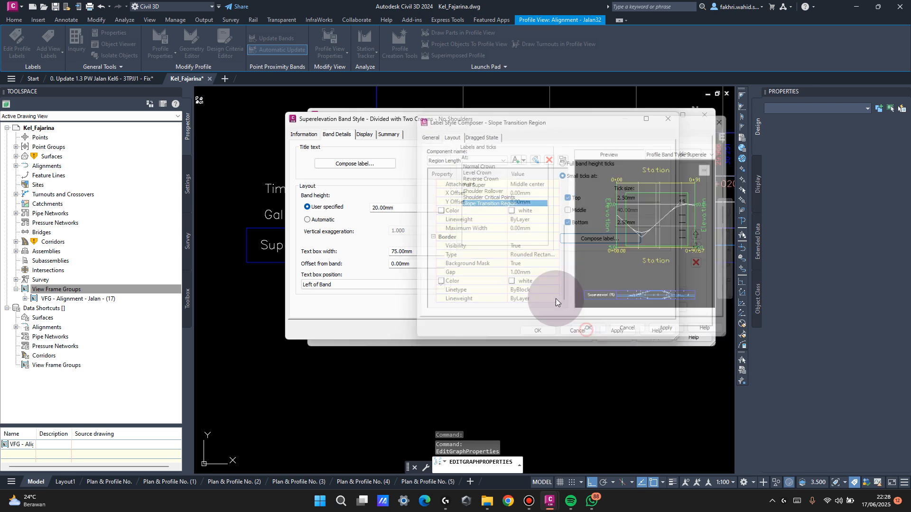
pyautogui.click(525, 192)
pyautogui.click(600, 238)
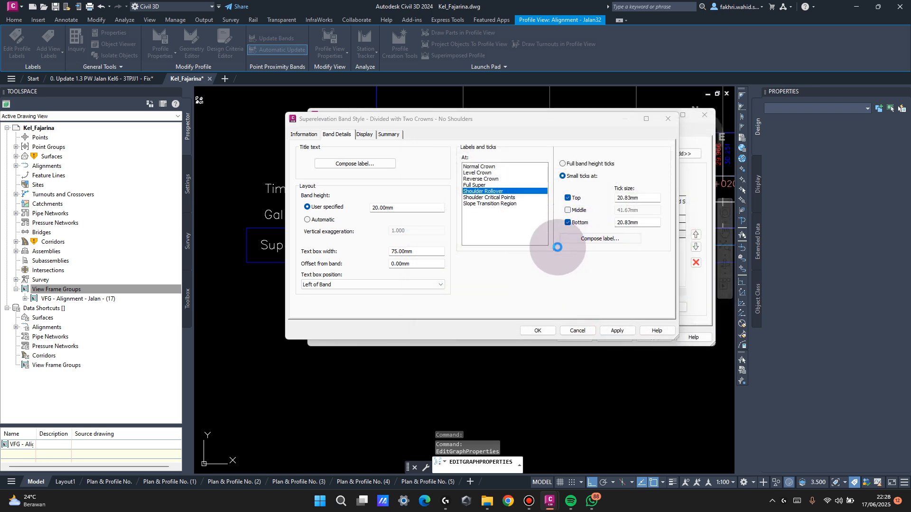
pyautogui.scroll(-1, 545, 248)
pyautogui.click(587, 331)
# Set the Full Super label's border color to white and accept the label style.
pyautogui.click(488, 185)
pyautogui.click(594, 239)
pyautogui.scroll(-2, 559, 241)
pyautogui.click(554, 283)
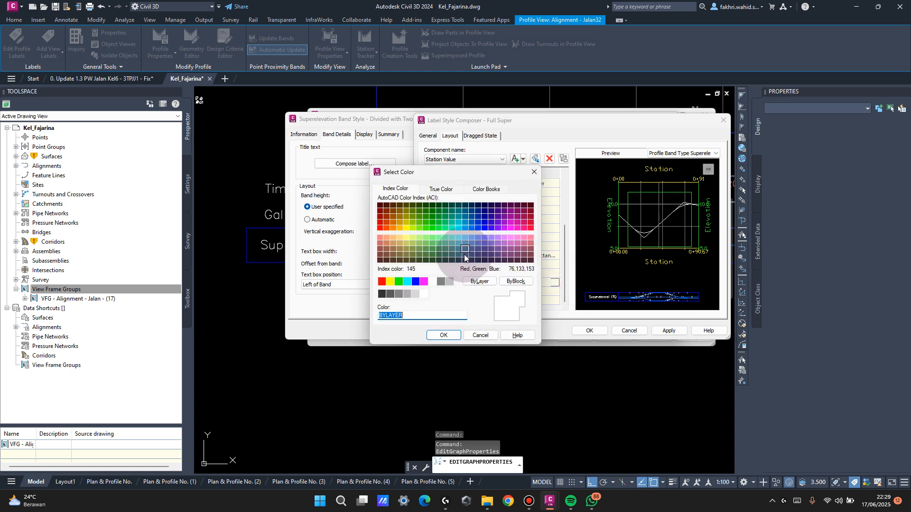
pyautogui.click(432, 282)
pyautogui.click(438, 335)
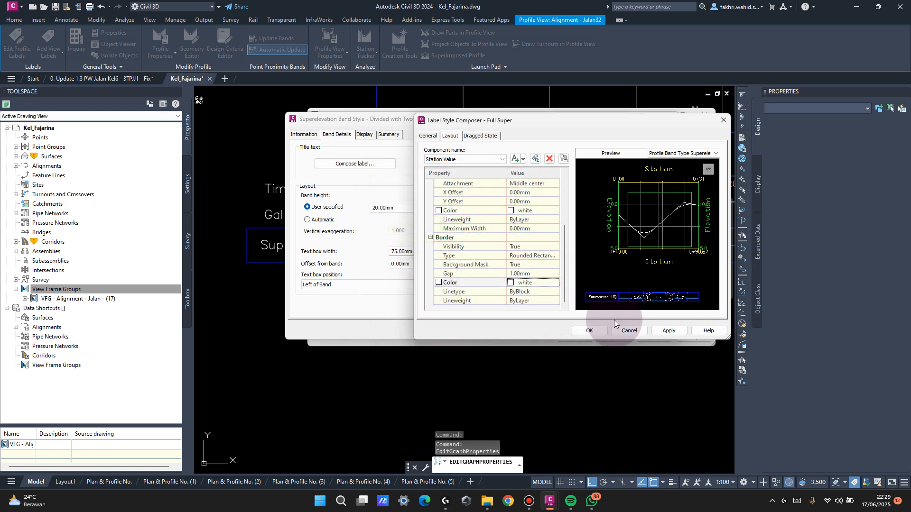
pyautogui.click(591, 331)
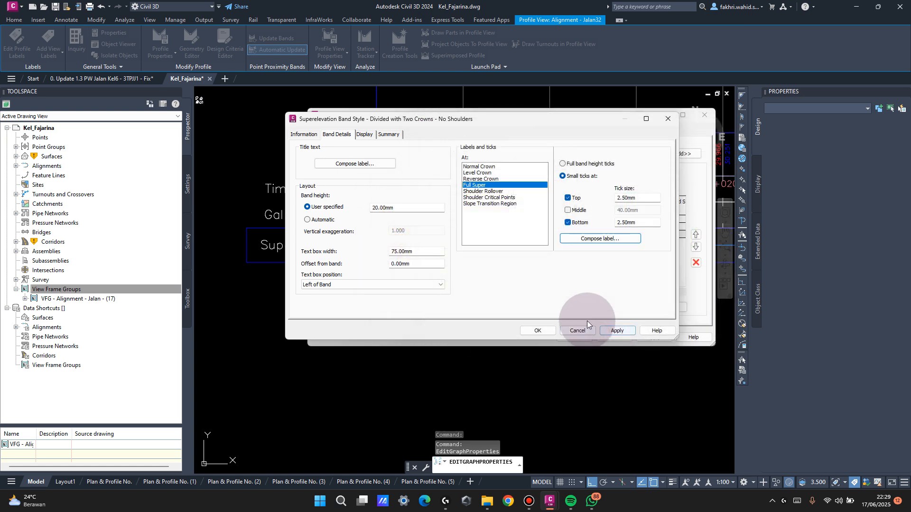
# Leave the superelevation band style and save the profile view's bands as a band set named 1.1 Custom.
pyautogui.click(563, 331)
pyautogui.click(500, 232)
pyautogui.click(636, 306)
pyautogui.write('1')
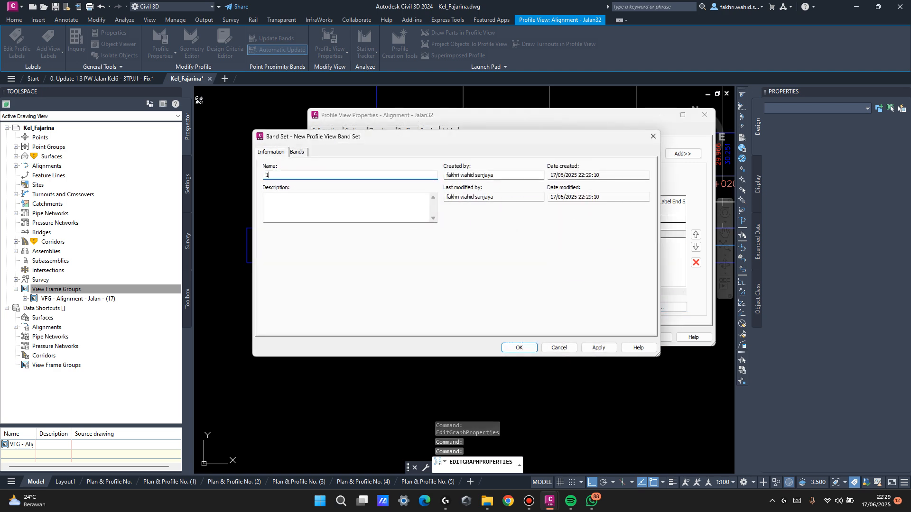
pyautogui.write('.1 Custom')
pyautogui.press('Return')
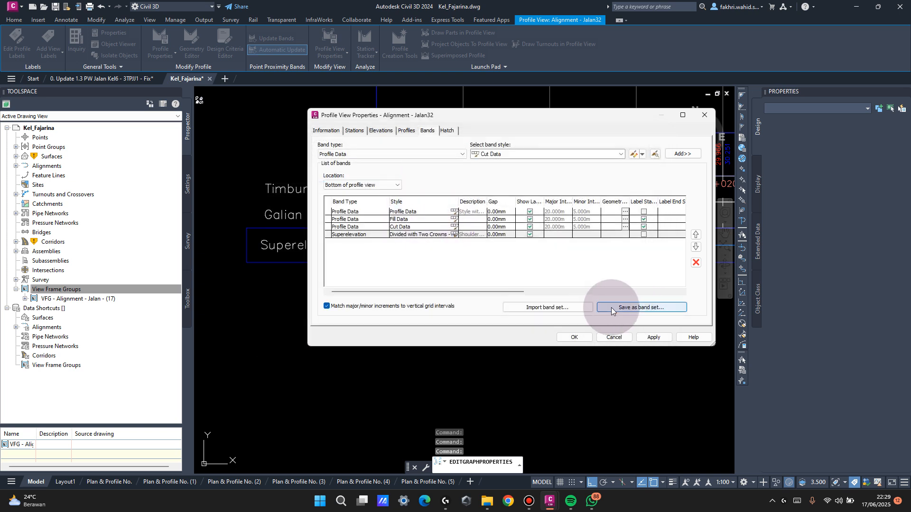
# Check that the 1.1 Custom band set is available for import, and accept the profile view properties.
pyautogui.click(579, 307)
pyautogui.click(561, 212)
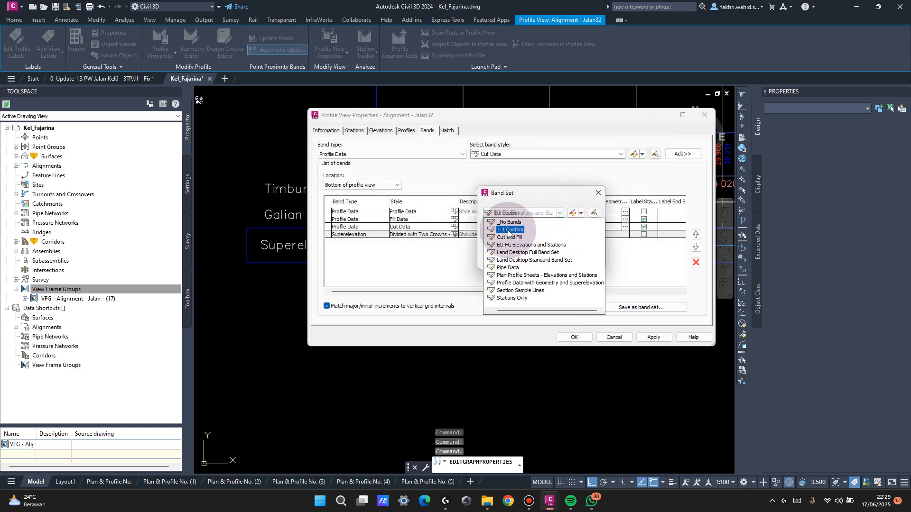
pyautogui.click(598, 193)
pyautogui.click(567, 336)
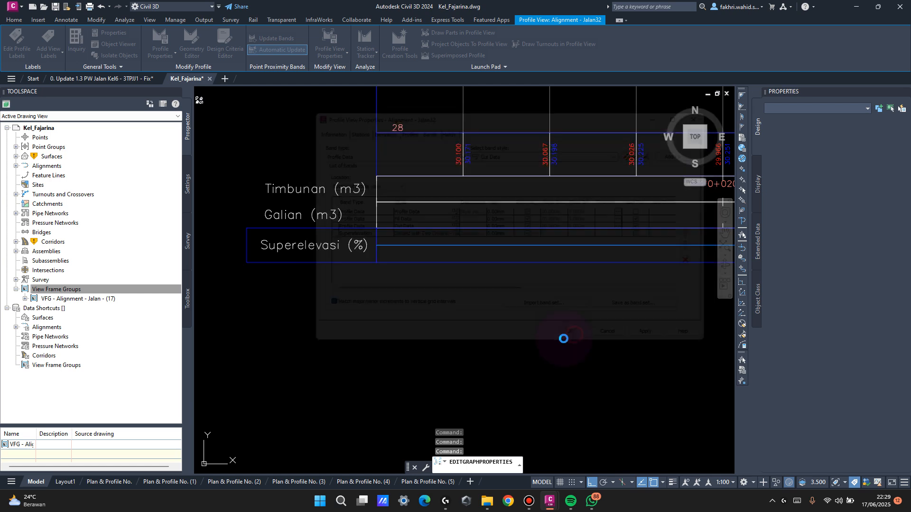
# Examine the Superelevasi (%) band and the station labels along the profile view.
pyautogui.scroll(10, 543, 246)
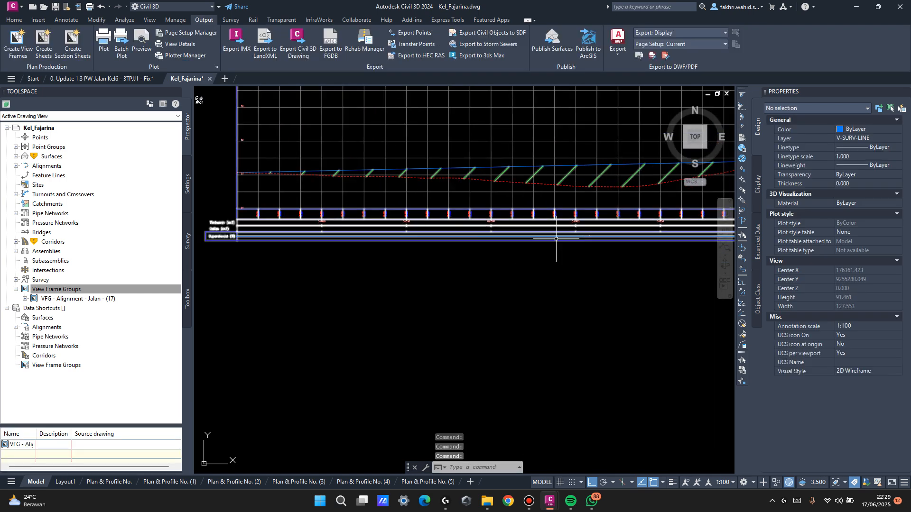
pyautogui.scroll(-8, 509, 252)
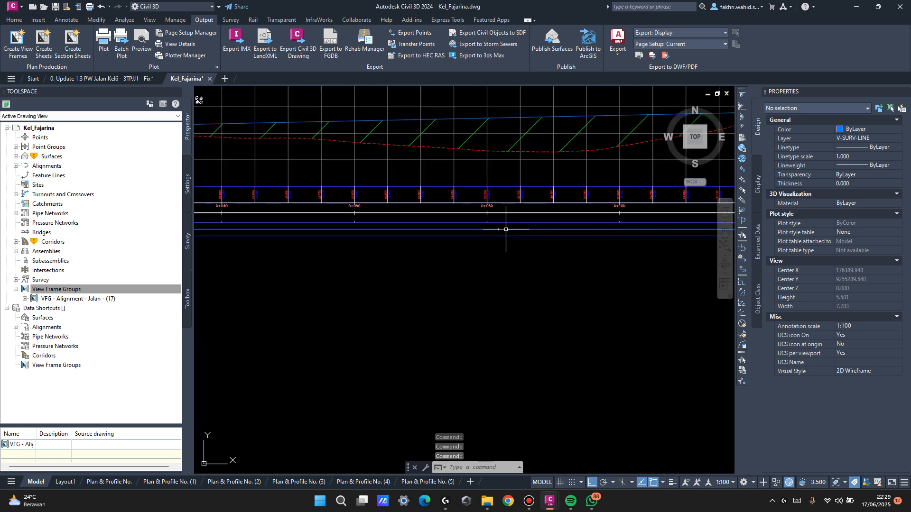
pyautogui.scroll(4, 425, 225)
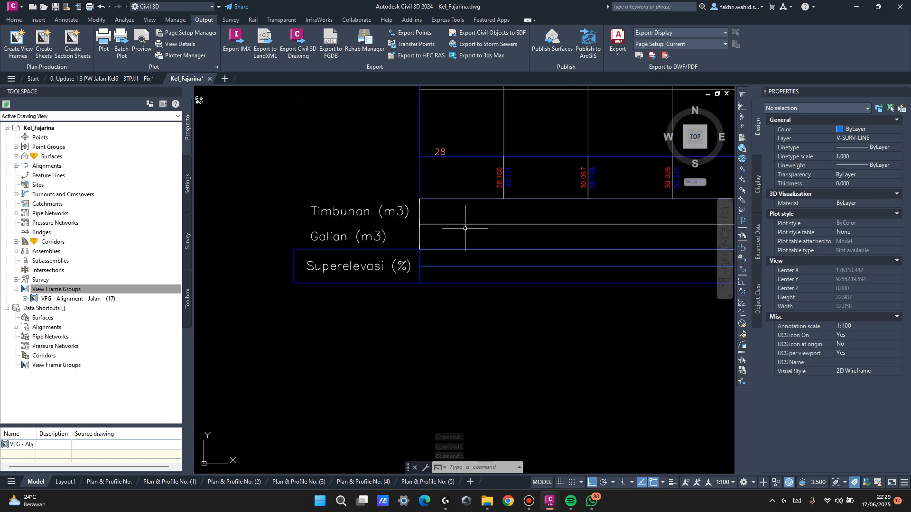
pyautogui.scroll(-4, 401, 223)
pyautogui.scroll(2, 415, 214)
pyautogui.click(416, 203)
pyautogui.rightClick(416, 203)
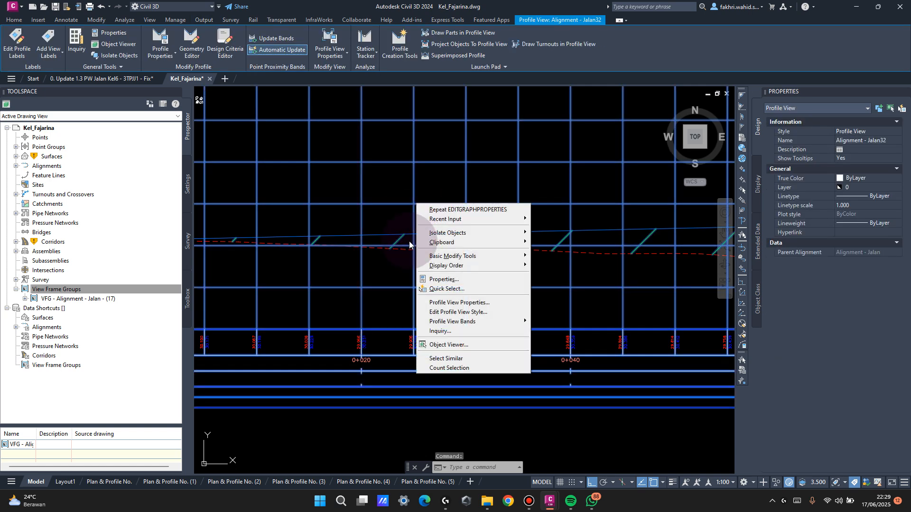
pyautogui.click(361, 348)
pyautogui.press('Escape')
# Set the font of the Station Value text in the Profile Data band's Major Station label to Tahoma and apply the style.
pyautogui.click(362, 348)
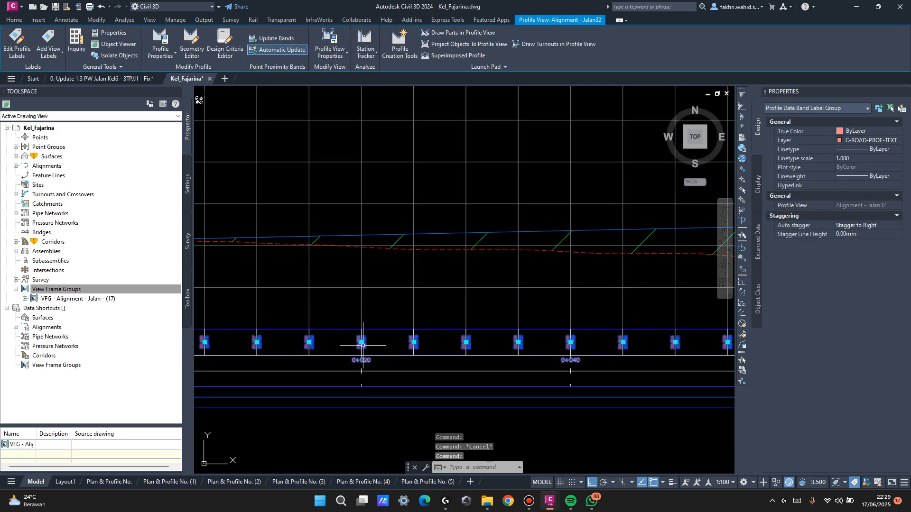
pyautogui.rightClick(362, 346)
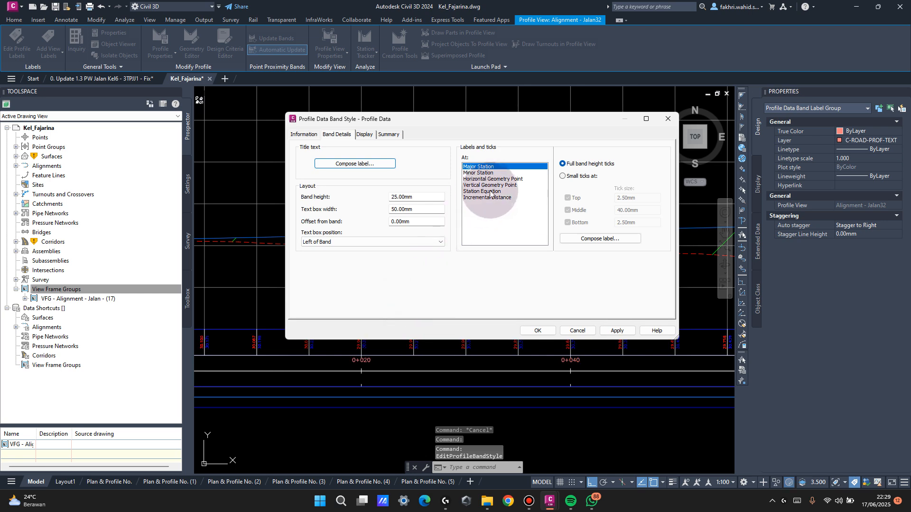
pyautogui.click(585, 237)
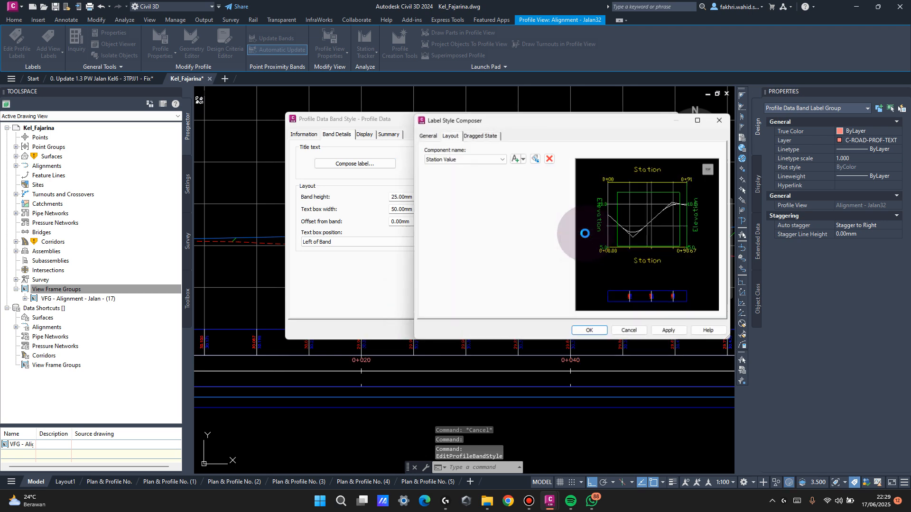
pyautogui.click(467, 159)
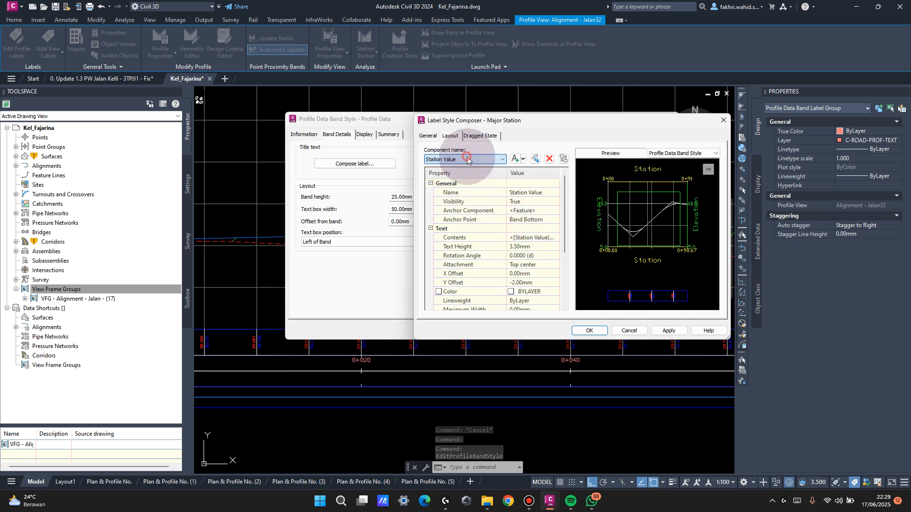
pyautogui.click(550, 247)
pyautogui.click(546, 237)
pyautogui.click(556, 238)
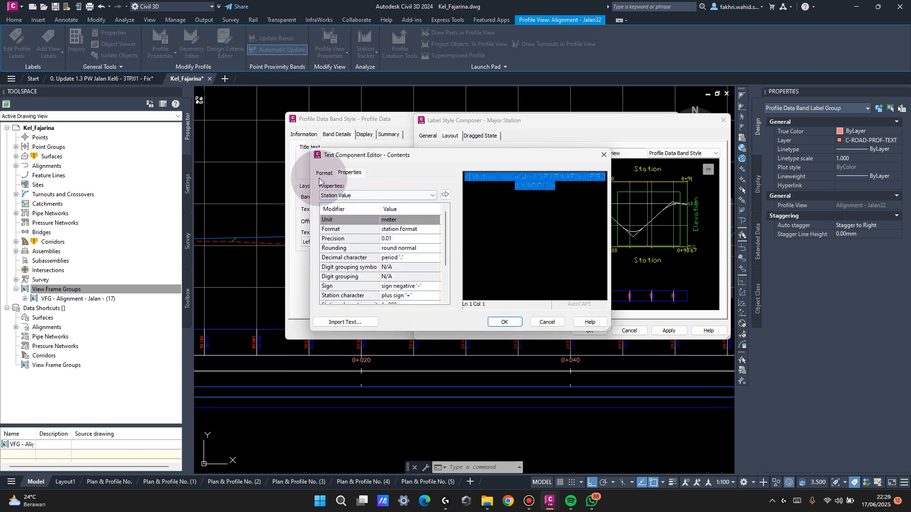
pyautogui.click(325, 172)
pyautogui.click(385, 233)
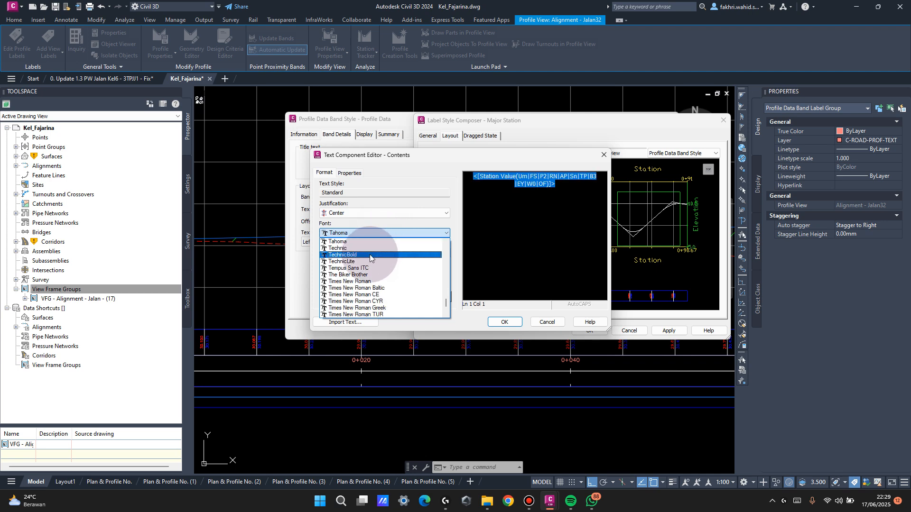
pyautogui.click(380, 241)
pyautogui.click(504, 321)
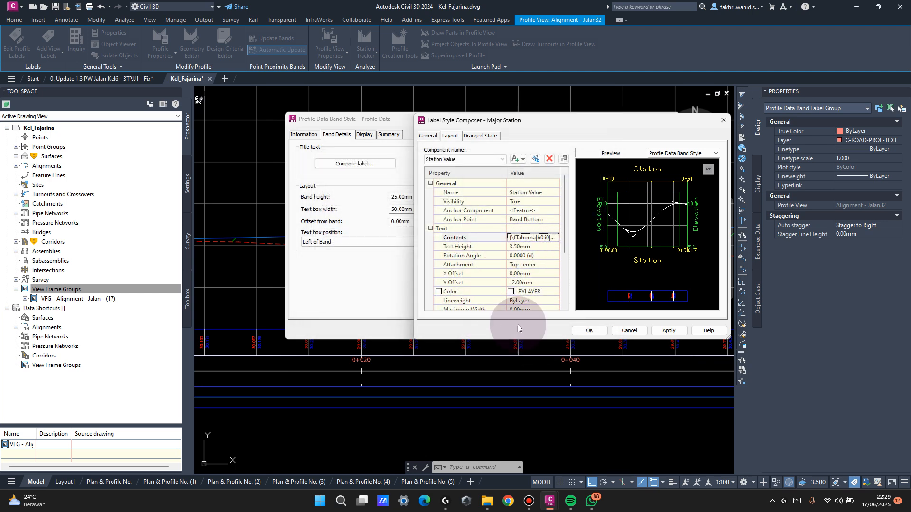
pyautogui.click(589, 331)
pyautogui.click(621, 330)
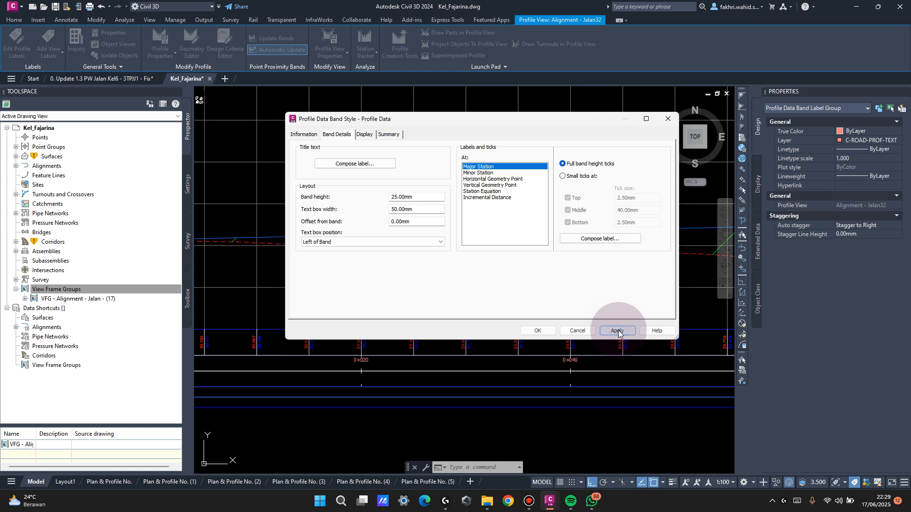
# Set the color of the Station Value text contents in the Major Station label to White.
pyautogui.click(583, 240)
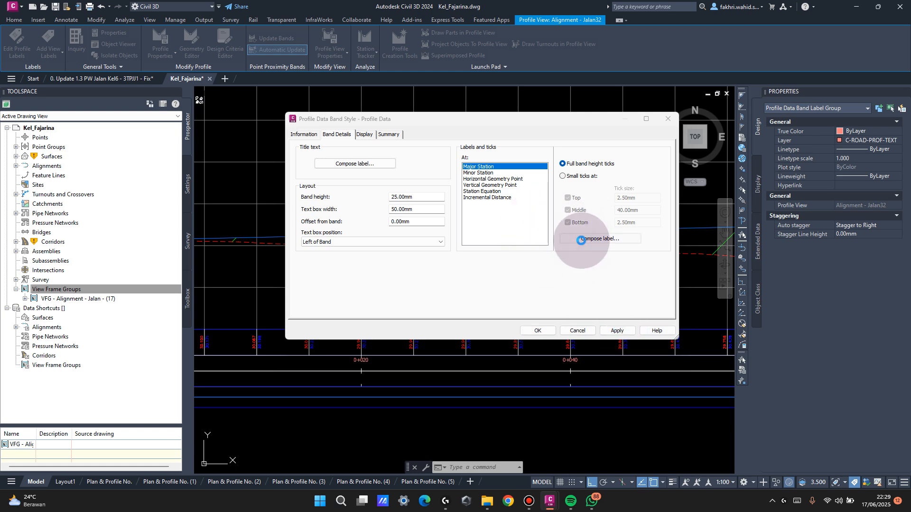
pyautogui.click(554, 235)
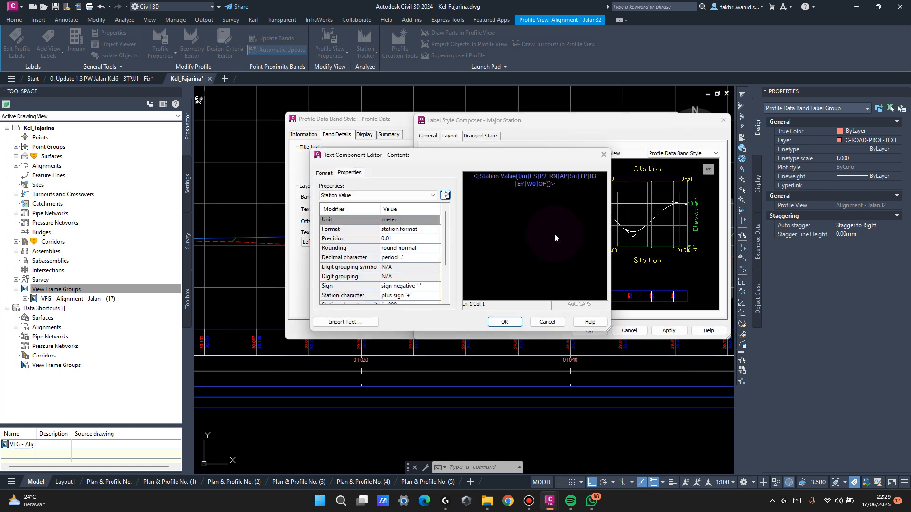
pyautogui.click(325, 173)
pyautogui.click(360, 253)
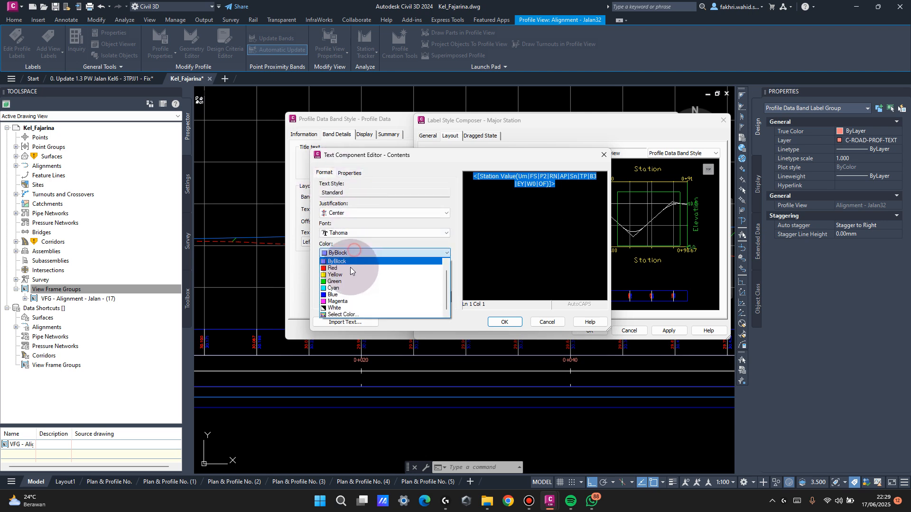
pyautogui.click(340, 308)
pyautogui.click(503, 321)
# Set the Station Value component's own color to white in the Major Station label and accept the Profile Data band style.
pyautogui.click(562, 288)
pyautogui.scroll(2, 553, 268)
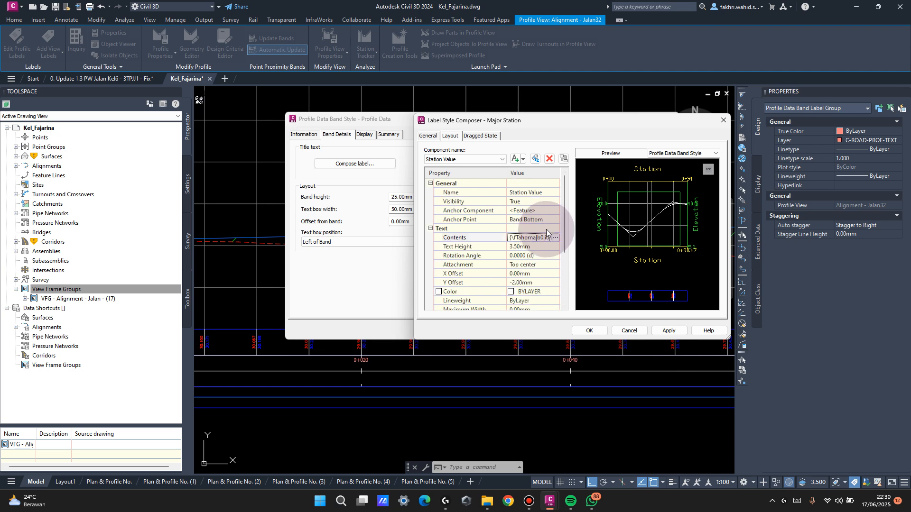
pyautogui.click(555, 266)
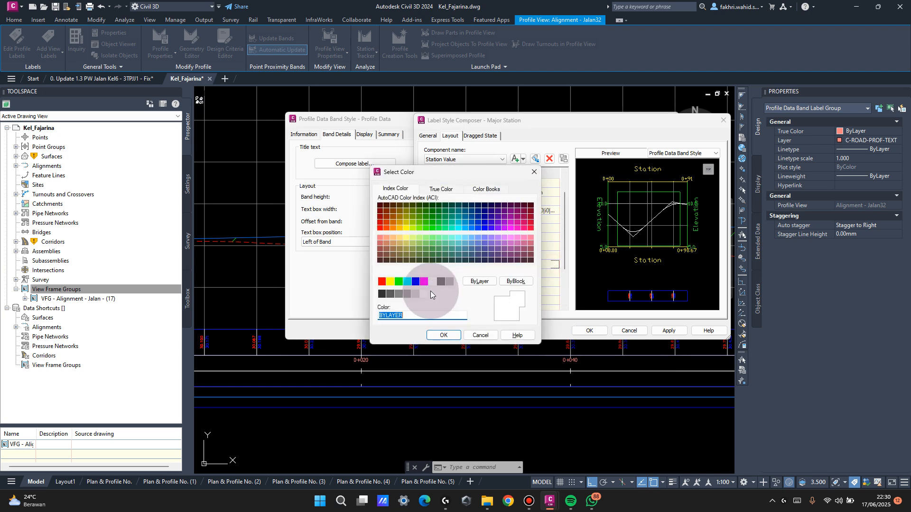
pyautogui.click(429, 281)
pyautogui.click(436, 327)
pyautogui.click(586, 330)
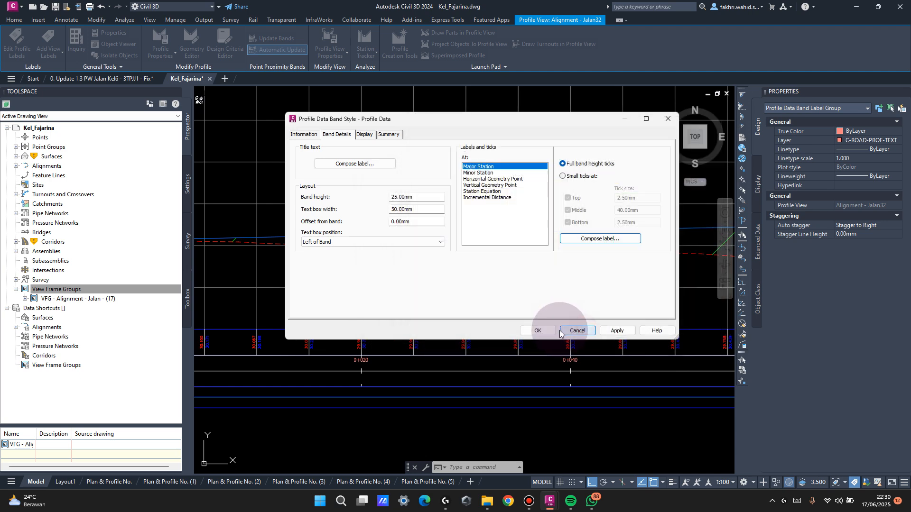
pyautogui.click(543, 330)
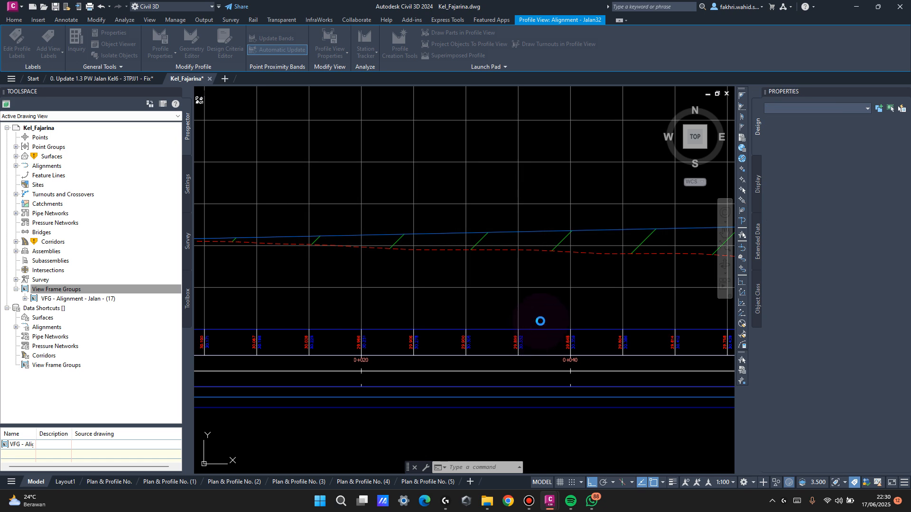
# Examine the grid and bands of the profile view beside the restyled one.
pyautogui.scroll(-3, 526, 302)
pyautogui.scroll(-5, 415, 277)
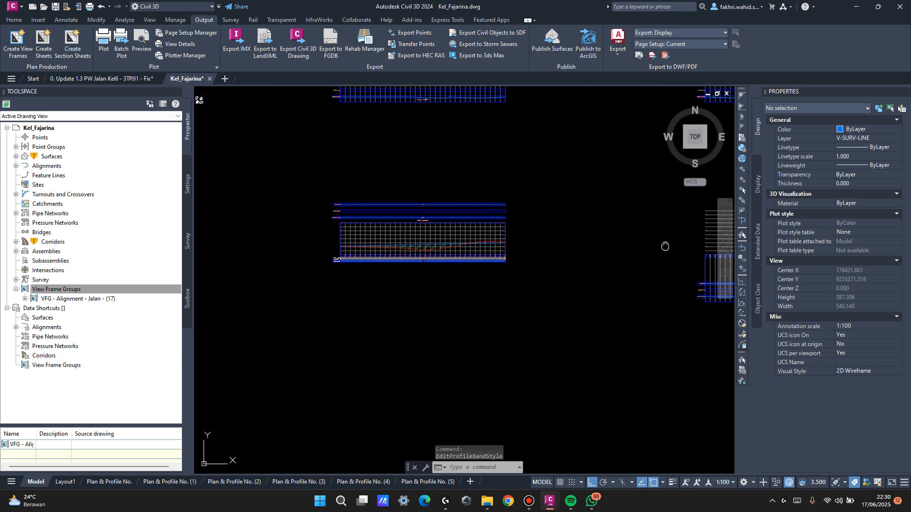
pyautogui.scroll(4, 456, 243)
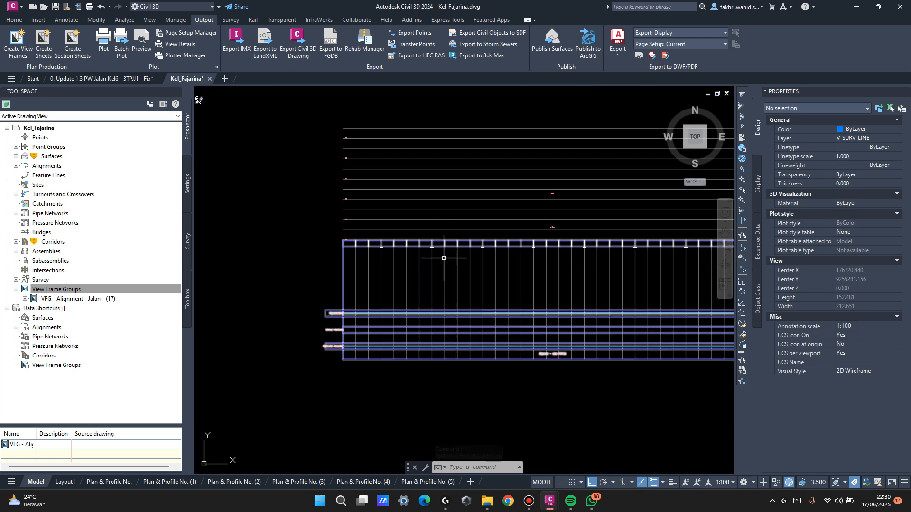
pyautogui.scroll(-8, 444, 258)
pyautogui.scroll(16, 433, 260)
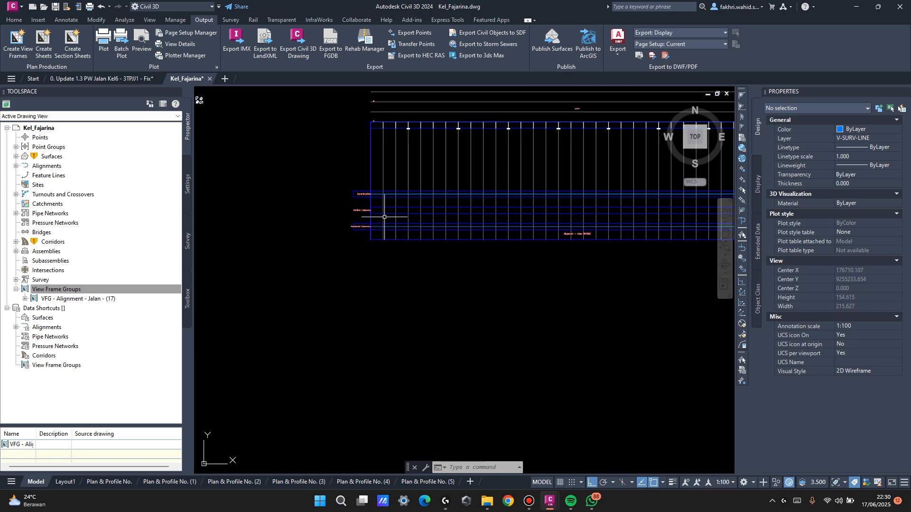
pyautogui.scroll(-8, 385, 127)
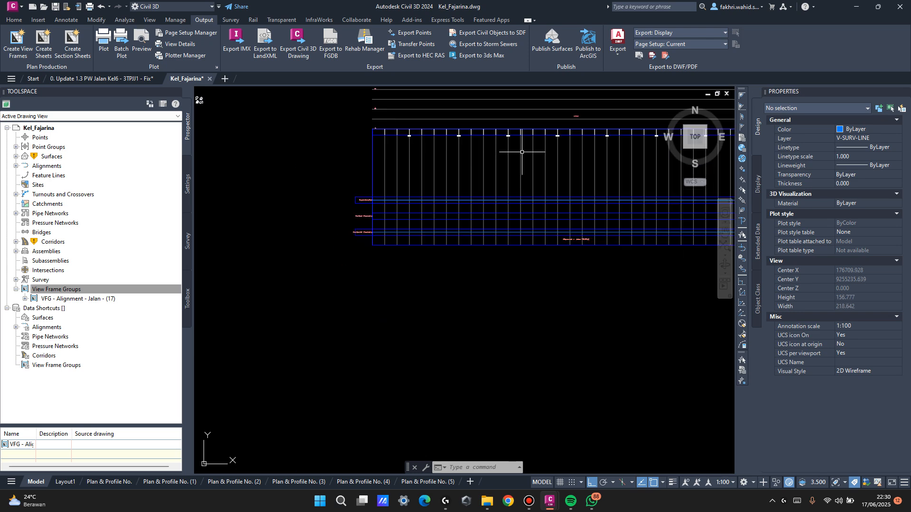
pyautogui.scroll(8, 568, 190)
pyautogui.scroll(-20, 568, 189)
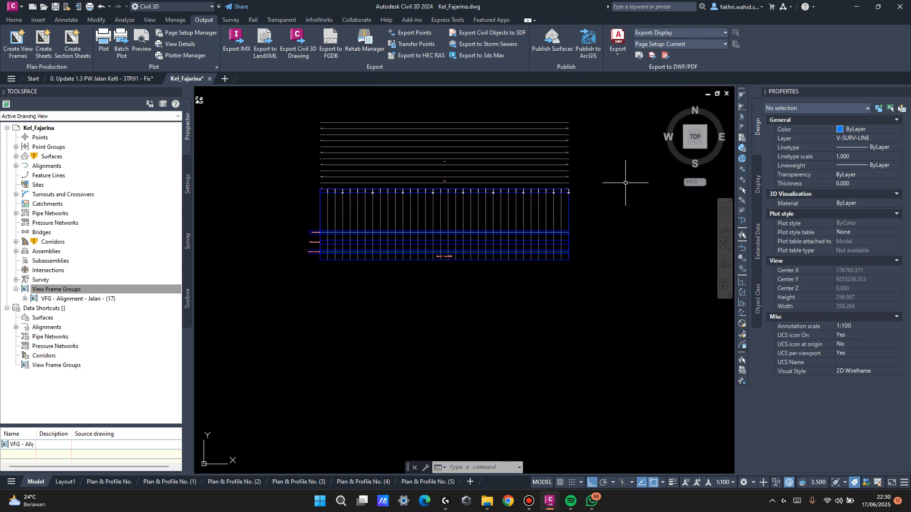
# Examine the station and elevation labels in the band along the full-length profile view above the terrain plan.
pyautogui.scroll(6, 441, 202)
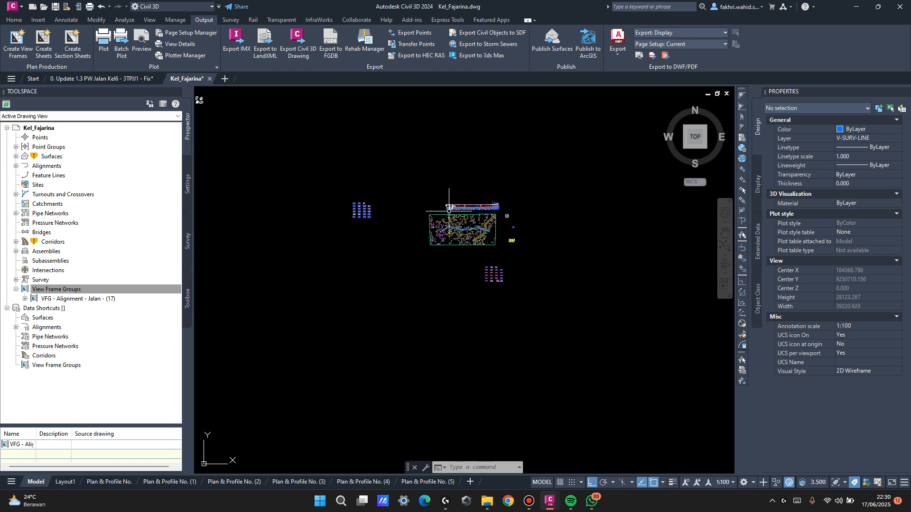
pyautogui.scroll(8, 435, 210)
pyautogui.scroll(6, 417, 182)
pyautogui.moveTo(413, 181); pyautogui.dragTo(517, 219, button='middle')
pyautogui.scroll(-8, 475, 210)
pyautogui.moveTo(348, 211); pyautogui.dragTo(556, 231, button='middle')
pyautogui.scroll(6, 401, 228)
pyautogui.scroll(4, 413, 230)
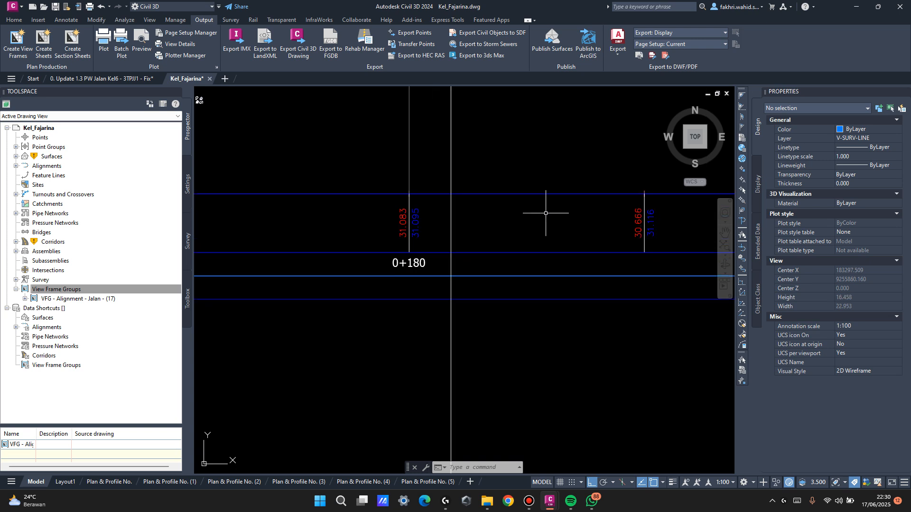
pyautogui.scroll(2, 447, 222)
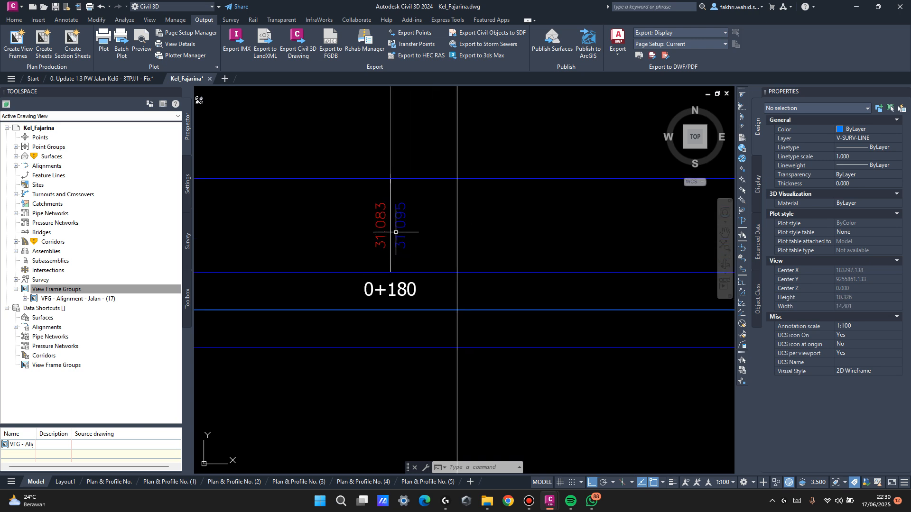
pyautogui.scroll(-6, 419, 216)
pyautogui.moveTo(590, 222); pyautogui.dragTo(309, 218, button='middle')
pyautogui.scroll(-6, 309, 217)
pyautogui.moveTo(528, 213); pyautogui.dragTo(213, 211, button='middle')
pyautogui.scroll(8, 306, 205)
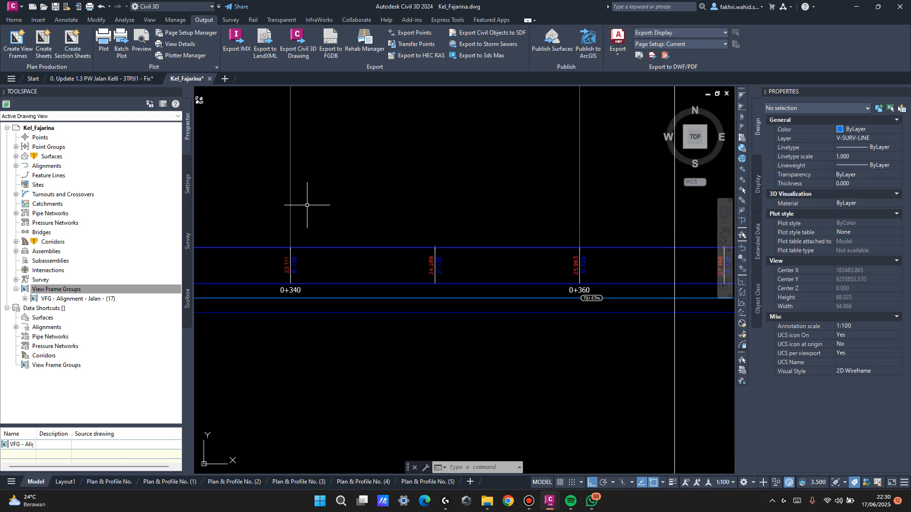
pyautogui.scroll(-15, 590, 280)
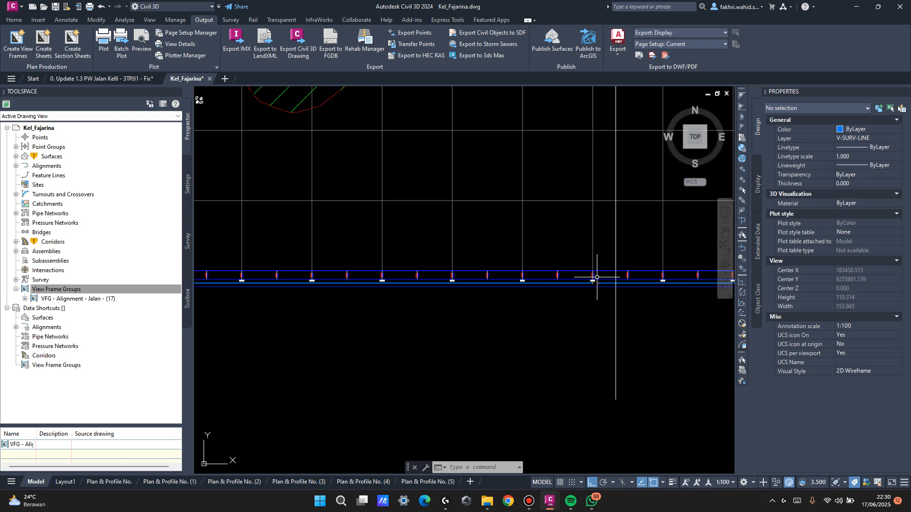
# Turn off splitting for the Alignment - Jalan33 profile view and set its user specified height from 25 m to 32 m.
pyautogui.moveTo(421, 274); pyautogui.dragTo(558, 259, button='middle')
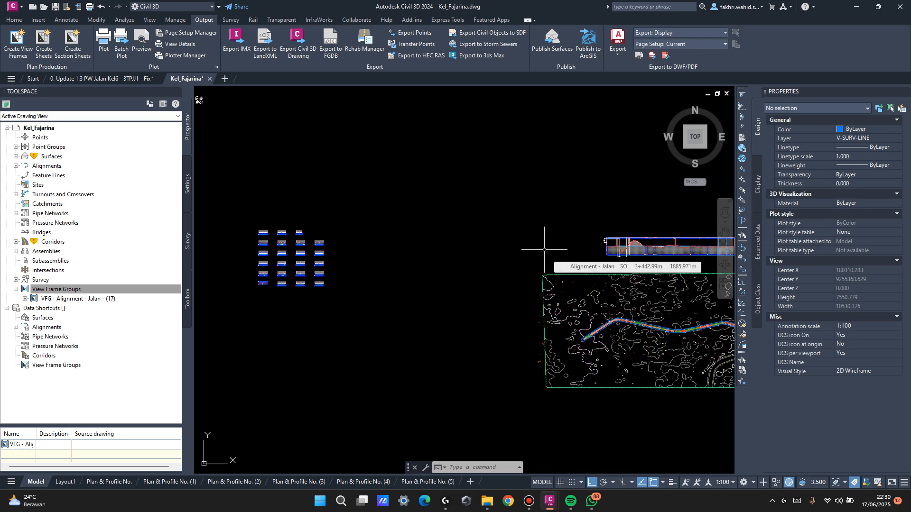
pyautogui.moveTo(529, 249); pyautogui.dragTo(406, 245, button='middle')
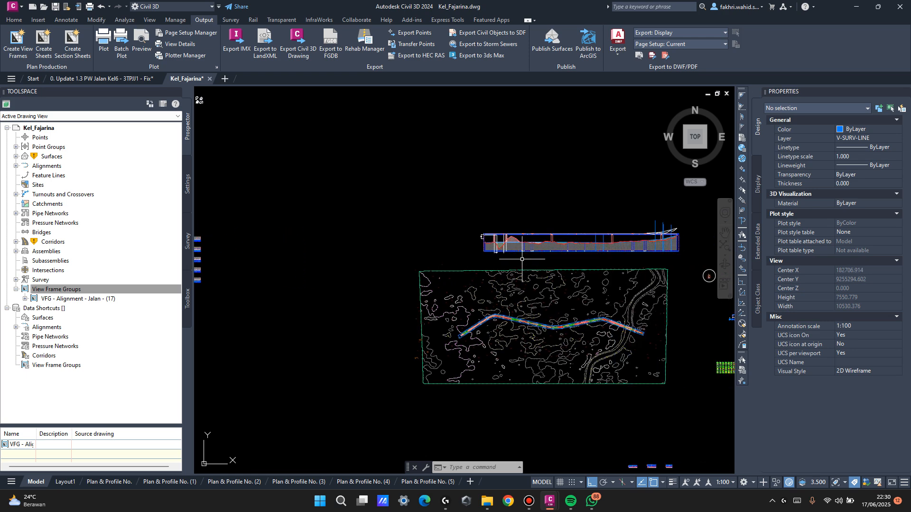
pyautogui.moveTo(310, 270); pyautogui.dragTo(613, 252, button='middle')
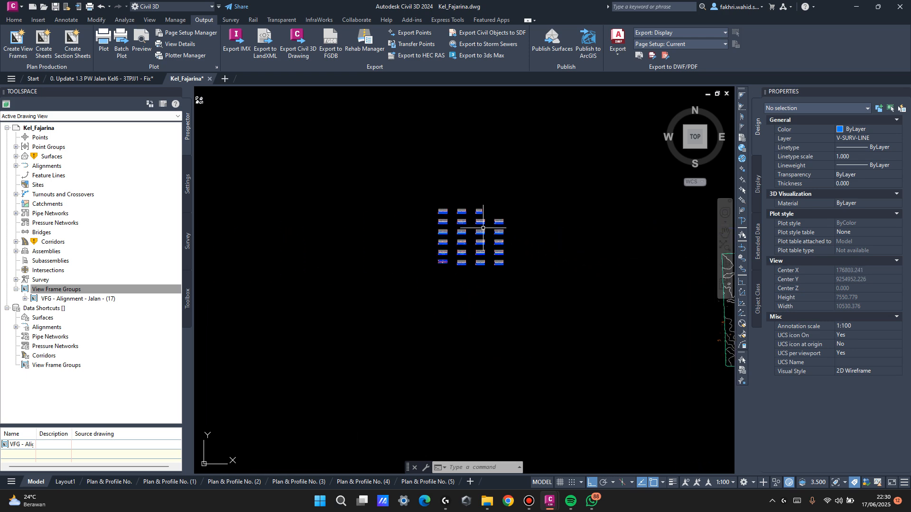
pyautogui.scroll(8, 463, 261)
pyautogui.click(454, 262)
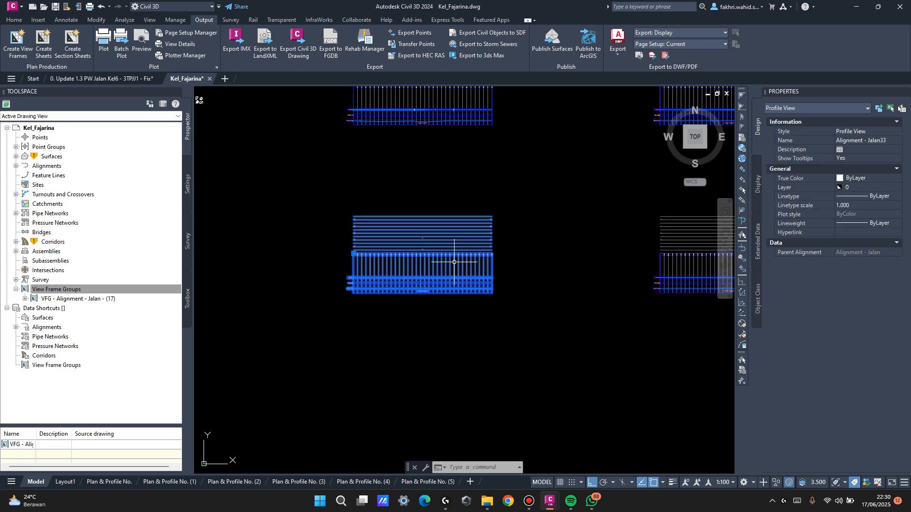
pyautogui.rightClick(454, 262)
pyautogui.click(545, 359)
pyautogui.click(381, 130)
pyautogui.click(322, 210)
pyautogui.doubleClick(412, 186)
pyautogui.write('25')
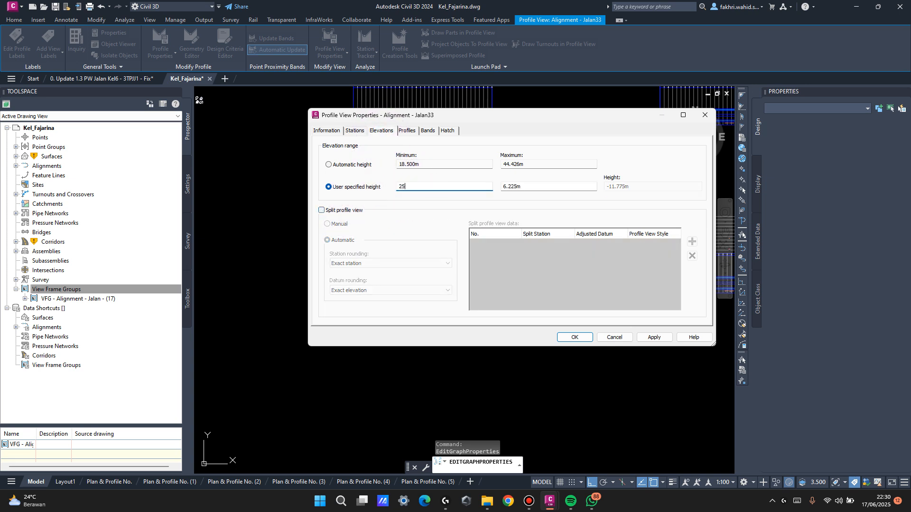
pyautogui.doubleClick(542, 187)
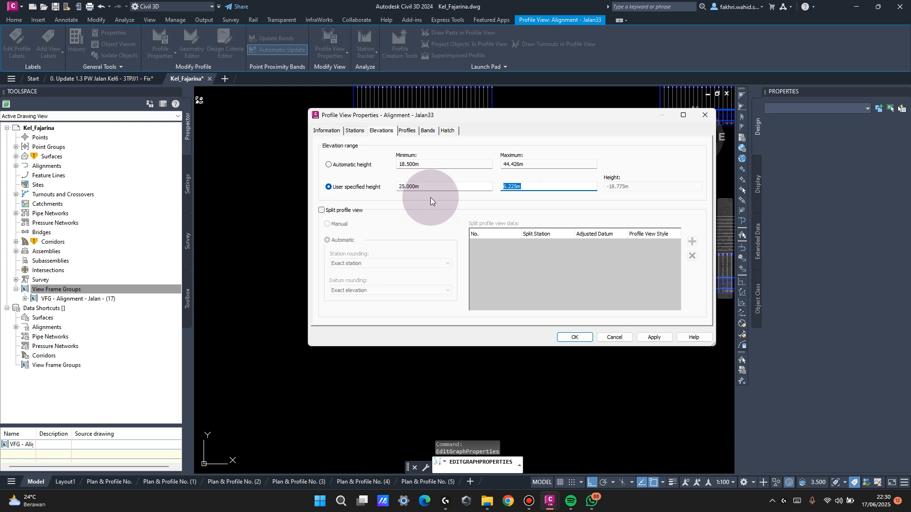
pyautogui.write('32')
pyautogui.click(574, 337)
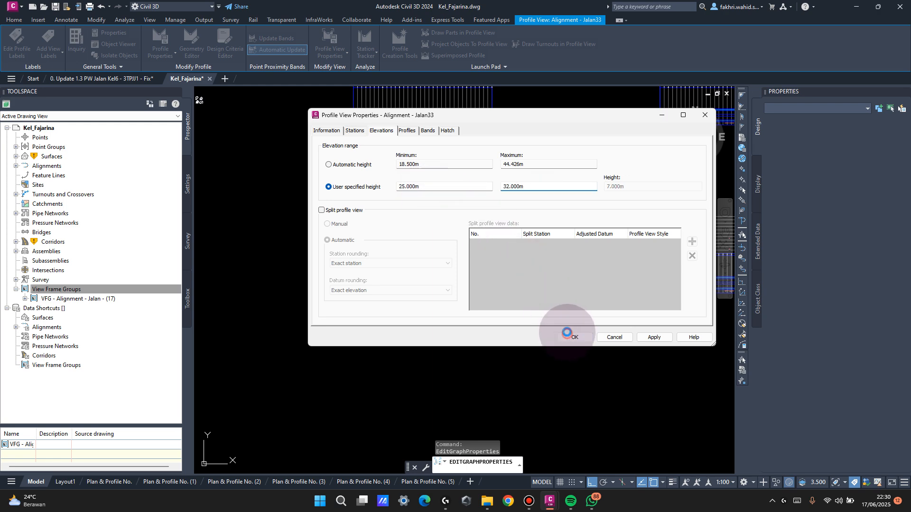
# Set the minimum of the Alignment - Jalan33 profile view's user specified height to 18 m.
pyautogui.scroll(4, 403, 237)
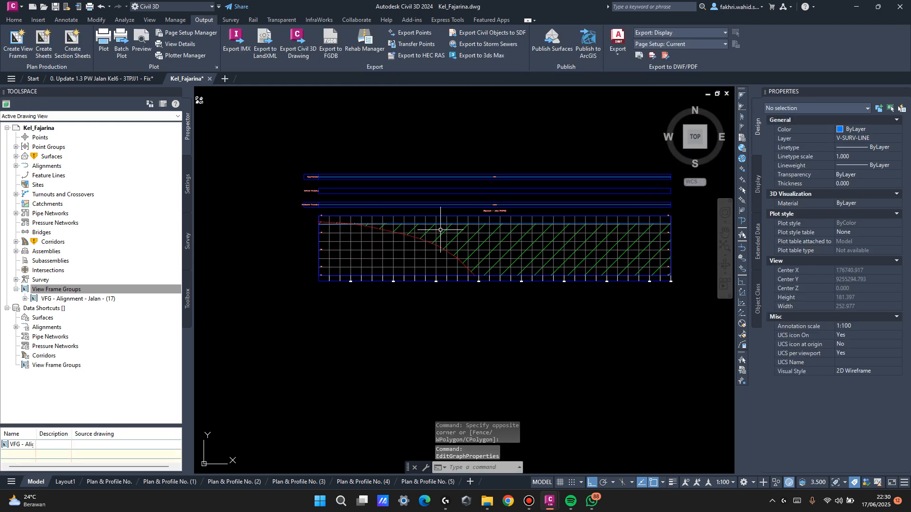
pyautogui.click(417, 247)
pyautogui.click(415, 253)
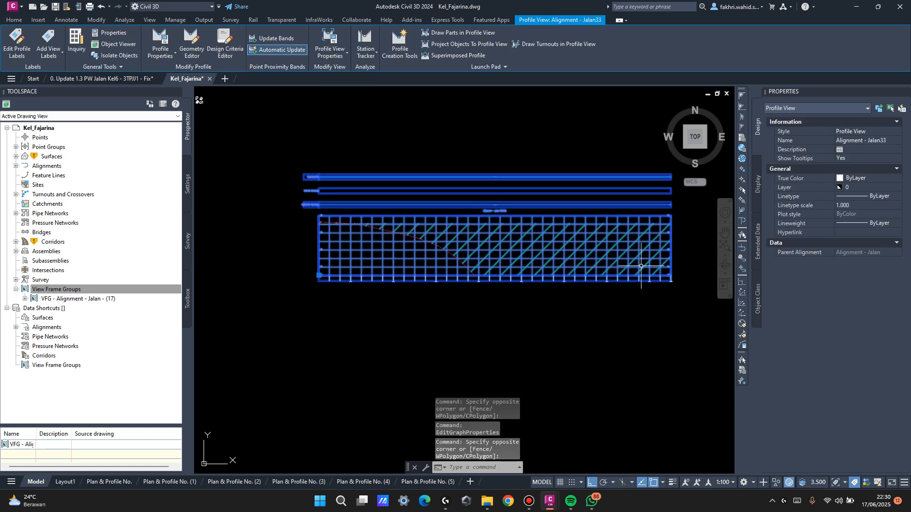
pyautogui.rightClick(461, 241)
pyautogui.click(516, 342)
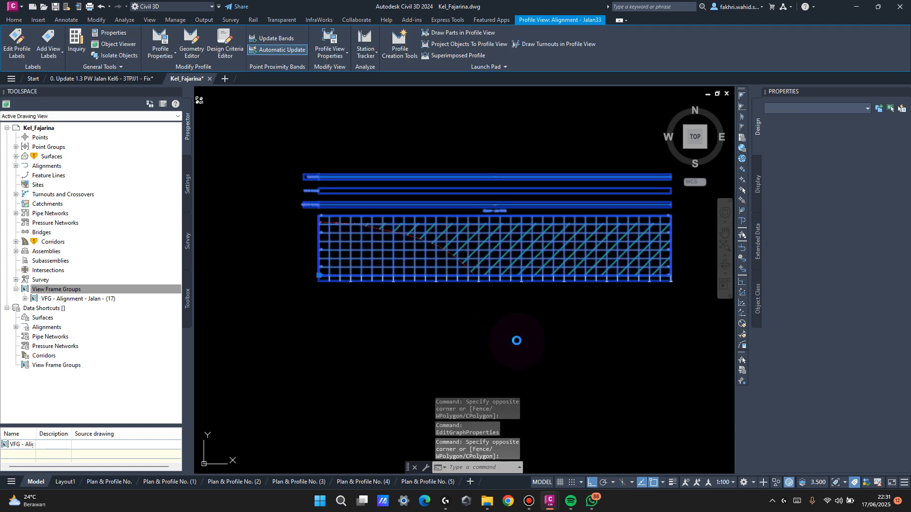
pyautogui.moveTo(466, 109); pyautogui.dragTo(466, 110)
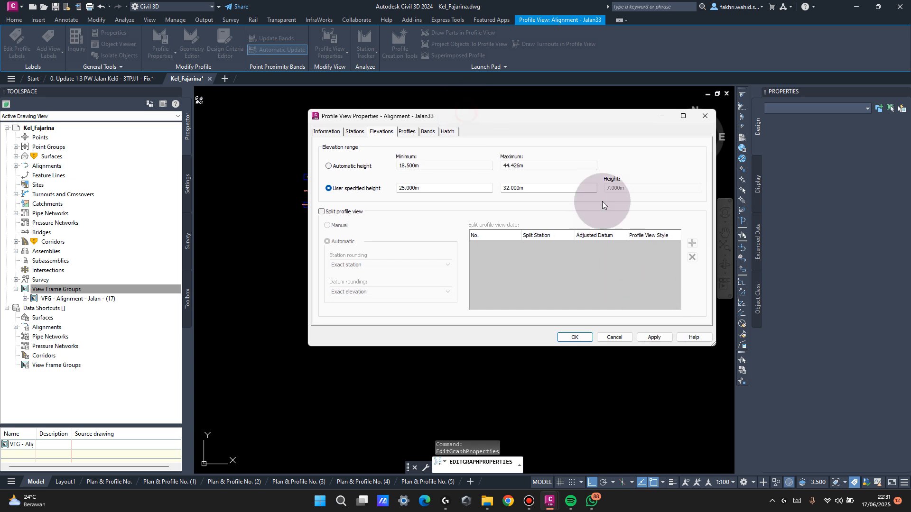
pyautogui.moveTo(579, 115)
pyautogui.mouseDown()
pyautogui.moveTo(488, 337)
pyautogui.moveTo(563, 109)
pyautogui.mouseUp()
pyautogui.moveTo(529, 185); pyautogui.dragTo(341, 190)
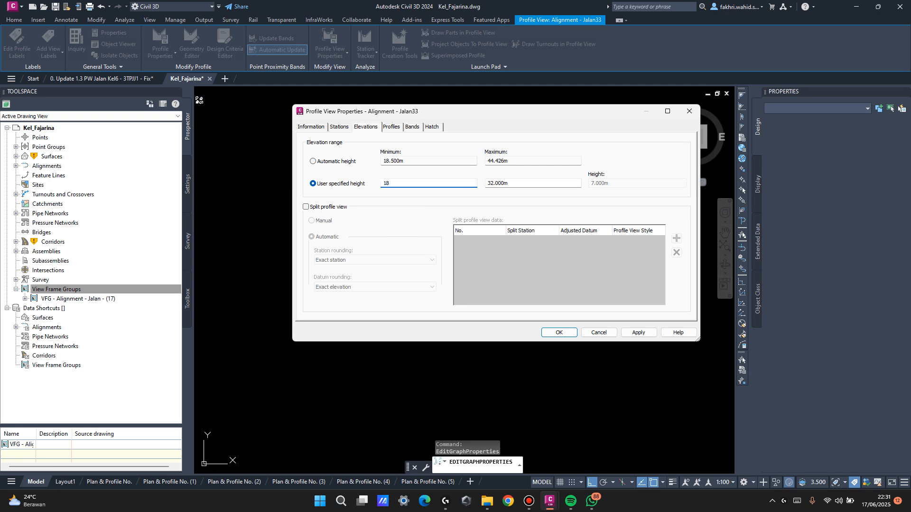
pyautogui.click(560, 333)
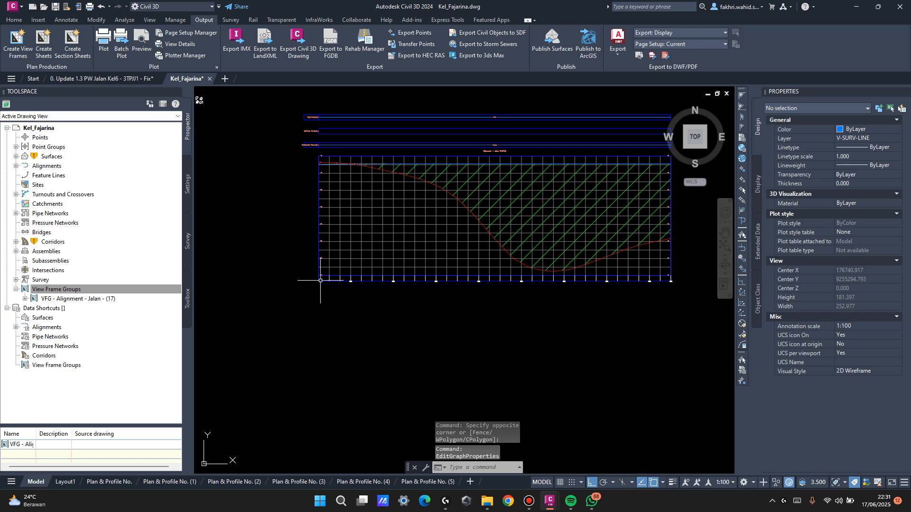
# Examine the Timbunan, Galian and Superelevasi bands of the neighboring profile view for comparison with Alignment - Jalan33.
pyautogui.scroll(4, 321, 278)
pyautogui.scroll(-8, 321, 278)
pyautogui.moveTo(290, 251)
pyautogui.mouseDown(button='middle')
pyautogui.moveTo(629, 203)
pyautogui.moveTo(385, 204)
pyautogui.mouseUp(button='middle')
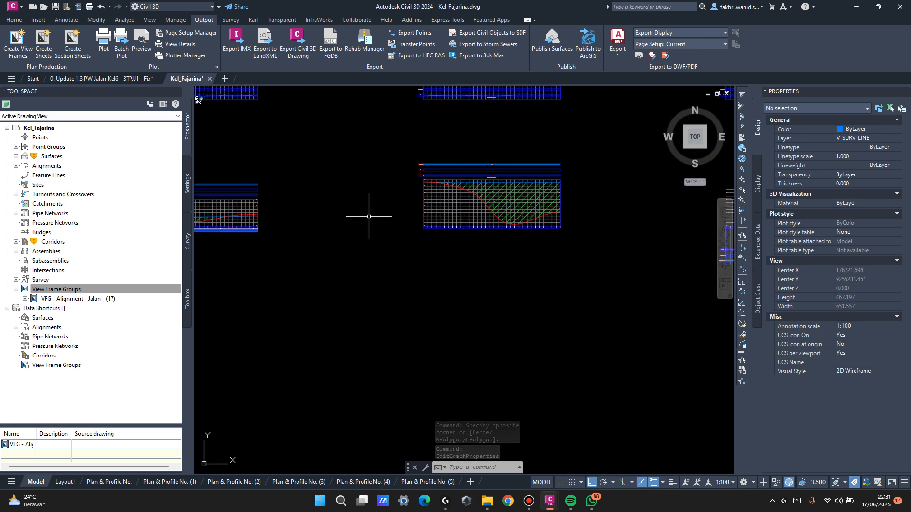
pyautogui.scroll(6, 208, 237)
pyautogui.moveTo(257, 210)
pyautogui.mouseDown(button='middle')
pyautogui.moveTo(544, 219)
pyautogui.moveTo(550, 207)
pyautogui.moveTo(448, 217)
pyautogui.mouseUp(button='middle')
pyautogui.scroll(2, 422, 206)
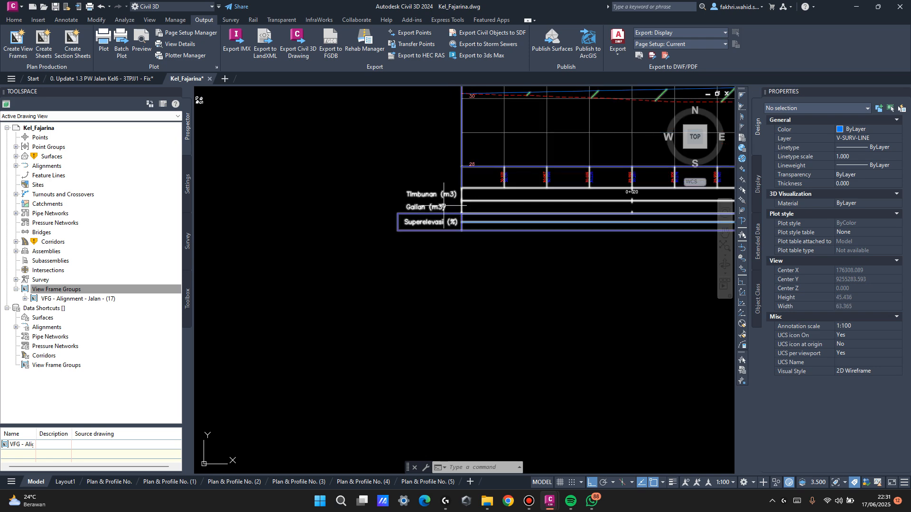
pyautogui.scroll(-5, 470, 200)
pyautogui.click(580, 174)
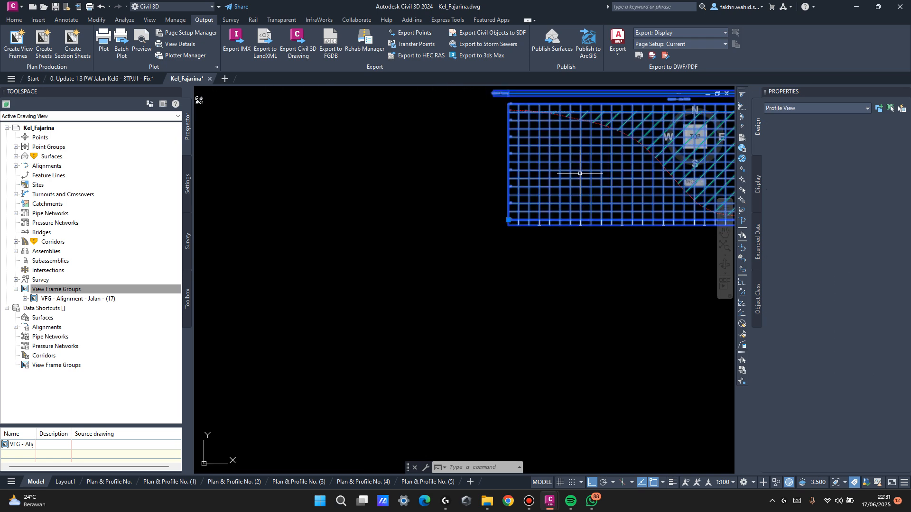
pyautogui.rightClick(579, 173)
pyautogui.click(610, 277)
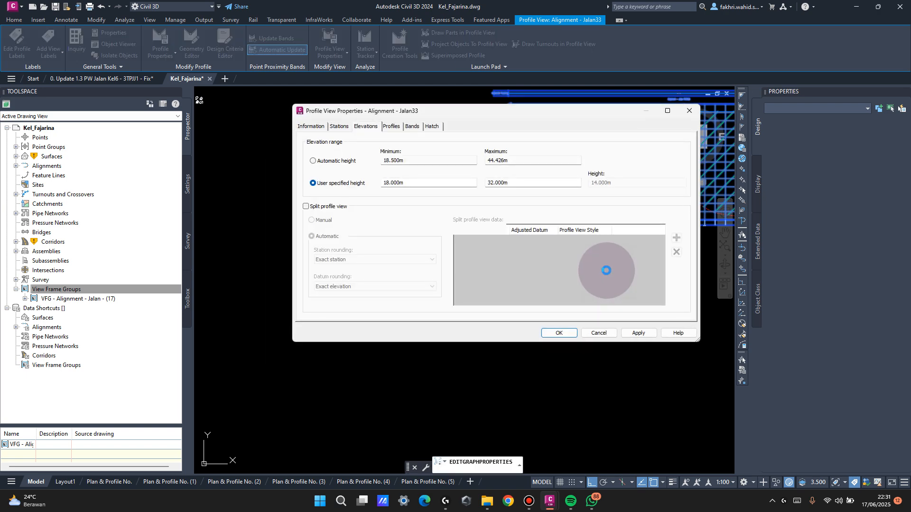
pyautogui.press('Escape')
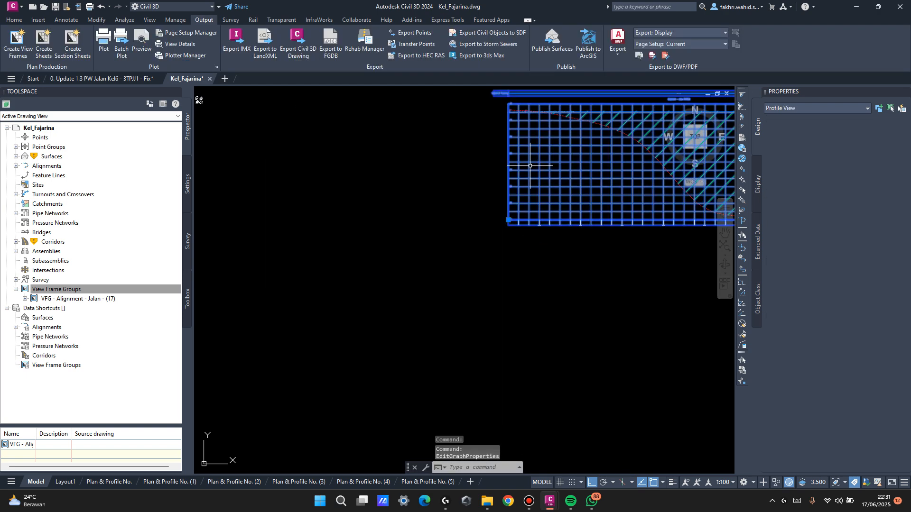
# Import the saved custom band set into the Alignment - Jalan33 profile view and apply it.
pyautogui.rightClick(530, 165)
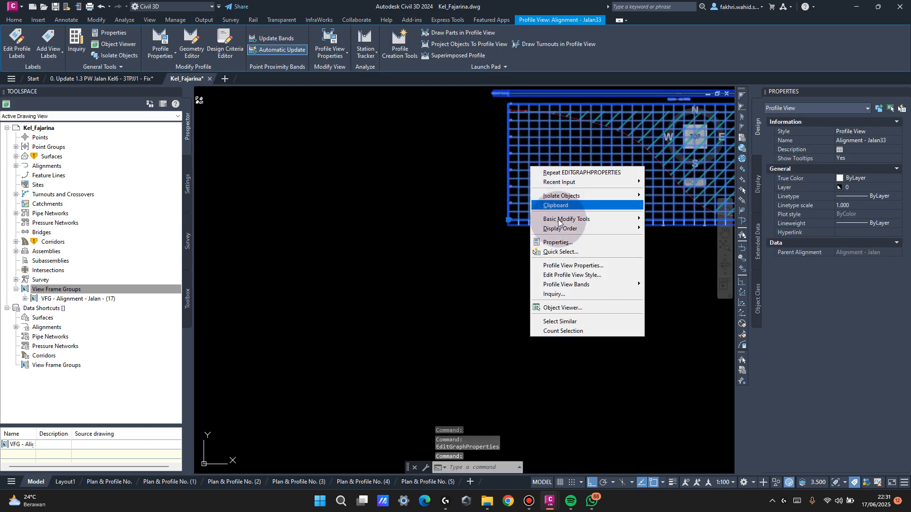
pyautogui.click(581, 265)
pyautogui.click(416, 127)
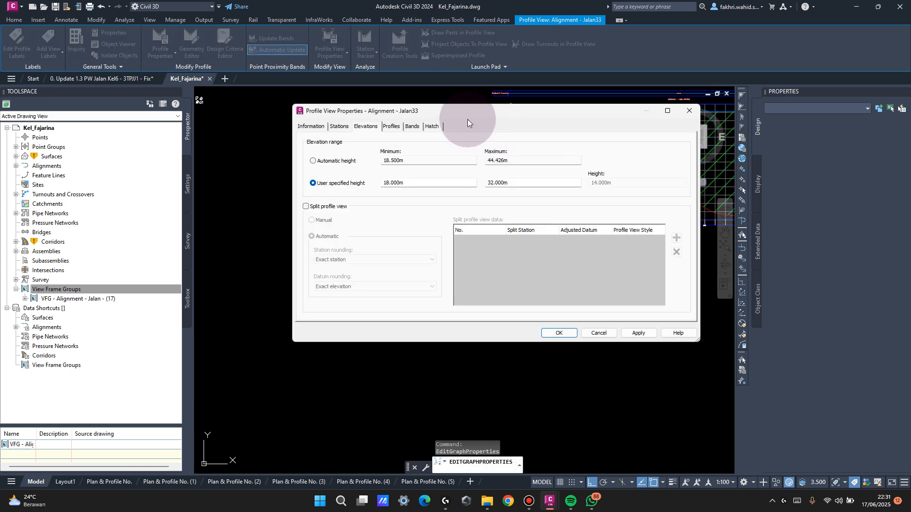
pyautogui.click(541, 302)
pyautogui.click(559, 213)
pyautogui.click(510, 230)
pyautogui.click(515, 263)
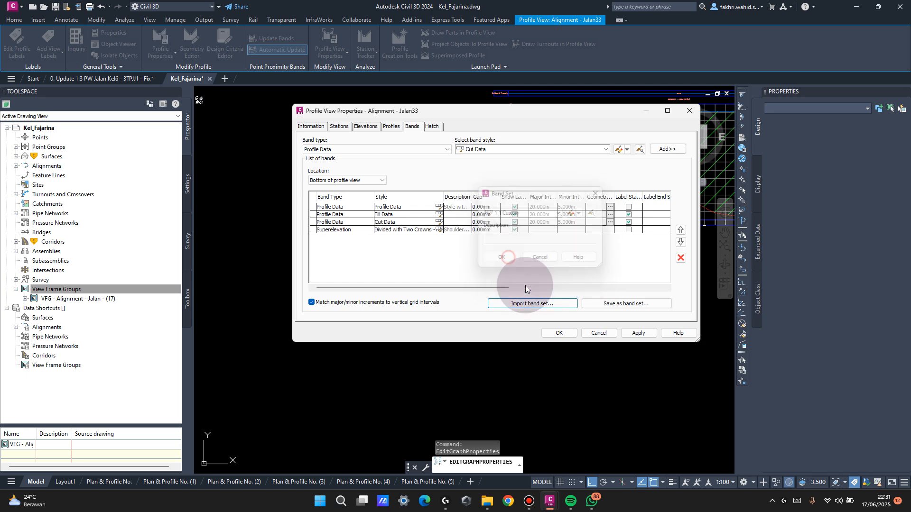
pyautogui.click(558, 334)
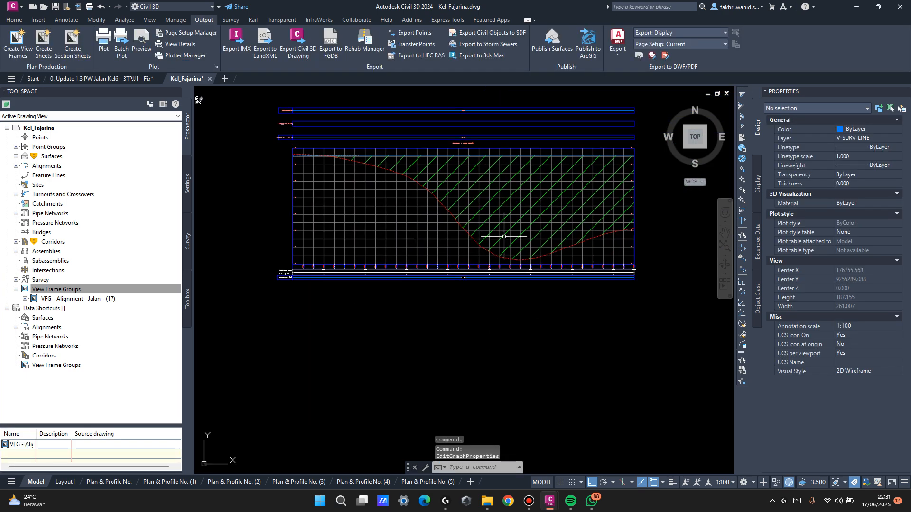
# Open the Plan & Profile No. layout, unlock its profile viewport and reposition the profile inside it to show the grid with its lower bands.
pyautogui.scroll(-6, 433, 225)
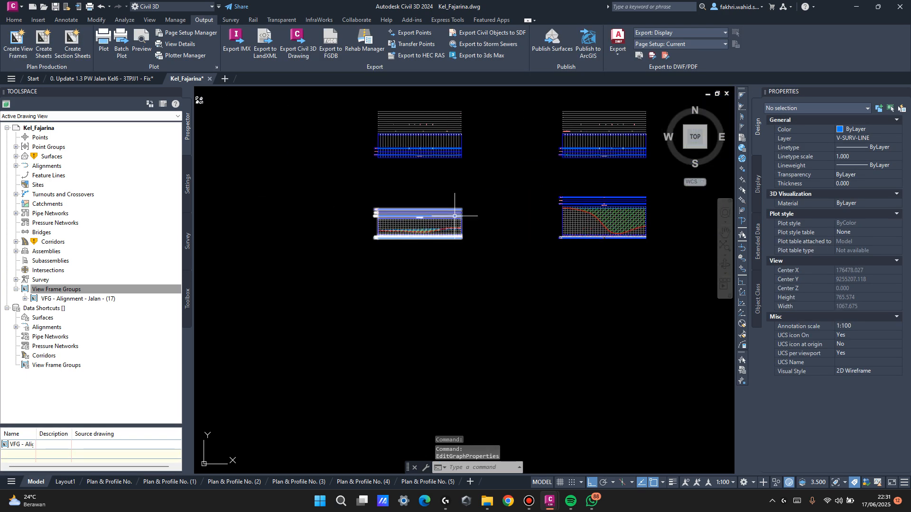
pyautogui.scroll(4, 417, 212)
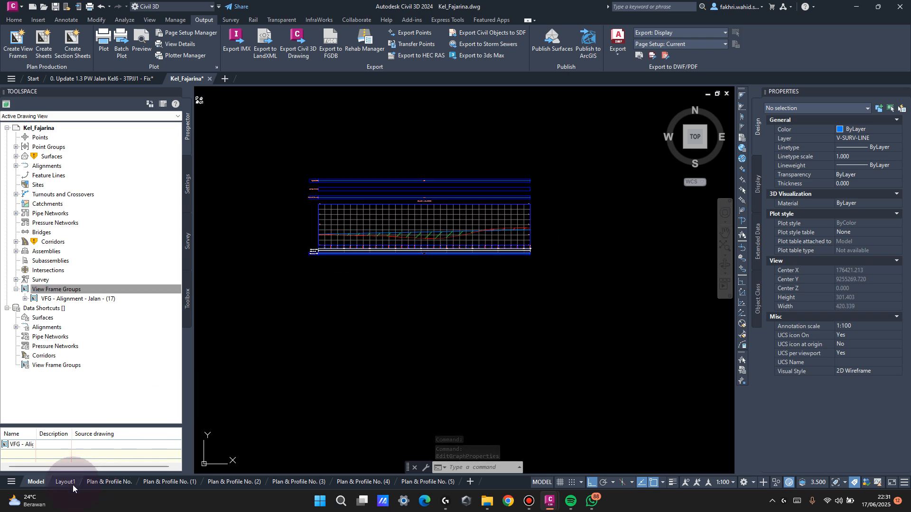
pyautogui.click(109, 482)
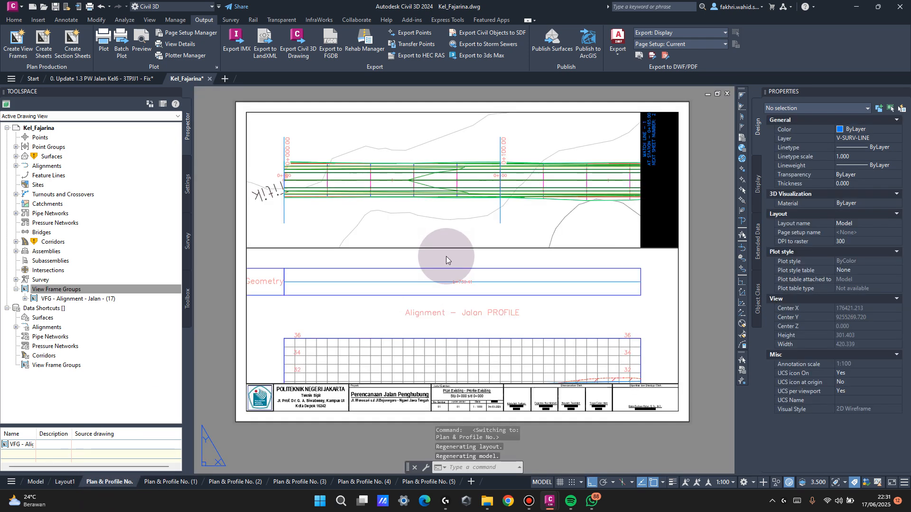
pyautogui.moveTo(653, 299); pyautogui.dragTo(643, 310, button='middle')
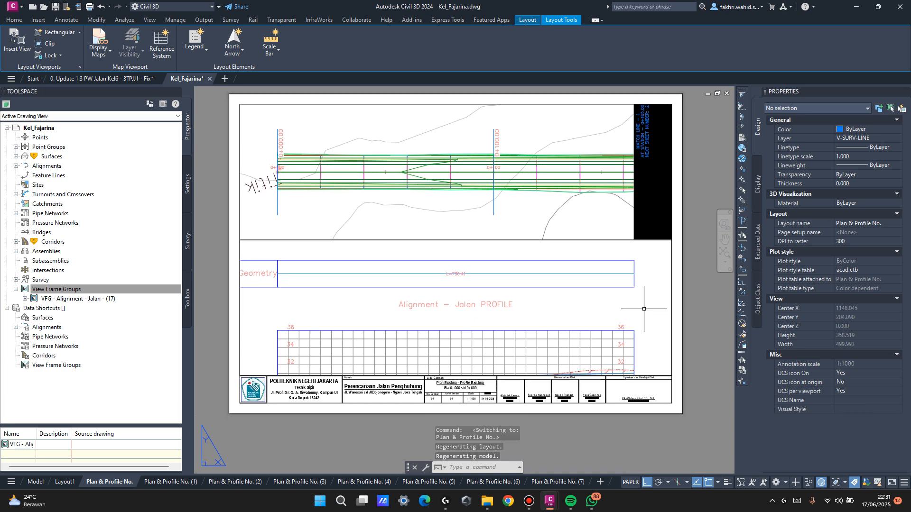
pyautogui.click(670, 289)
pyautogui.click(854, 286)
pyautogui.click(856, 304)
pyautogui.doubleClick(502, 327)
pyautogui.moveTo(501, 328); pyautogui.dragTo(543, 312, button='middle')
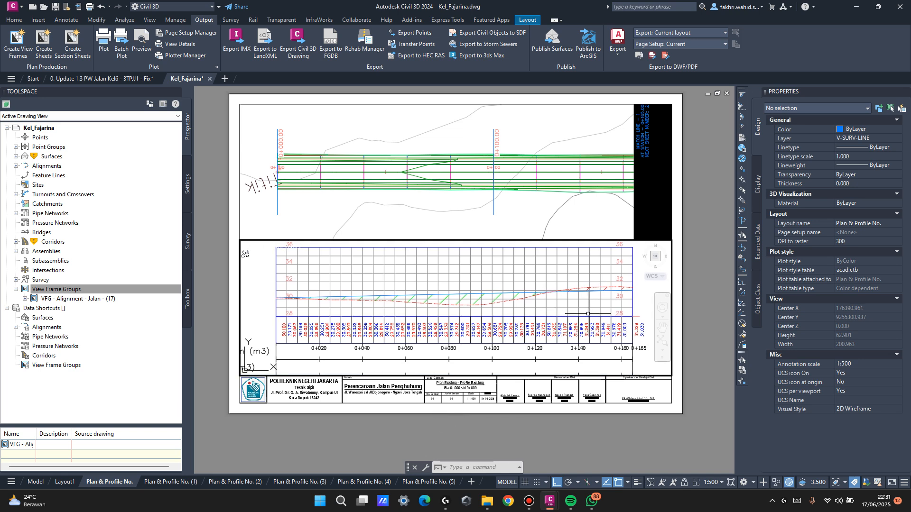
pyautogui.doubleClick(703, 280)
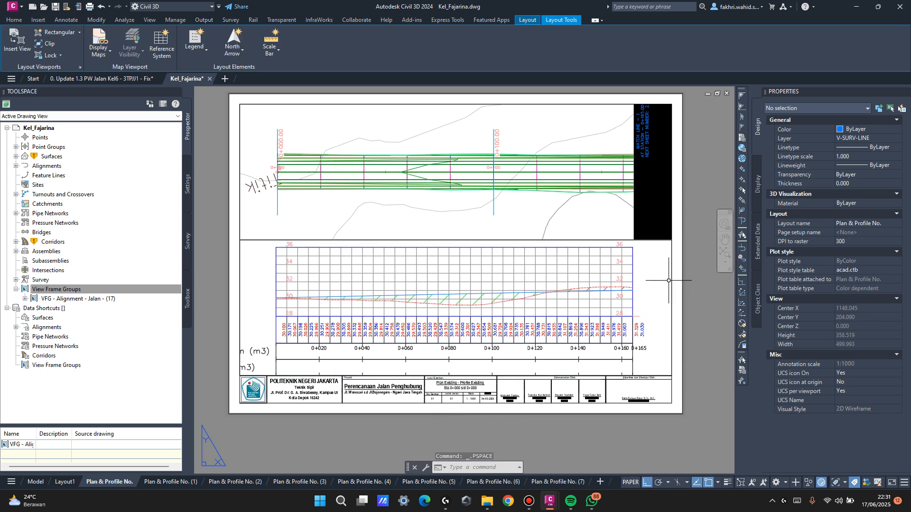
# Set the minor tick interval of the bottom horizontal axis to 10 m in the Alignment - Jalan32 profile view's style.
pyautogui.doubleClick(515, 278)
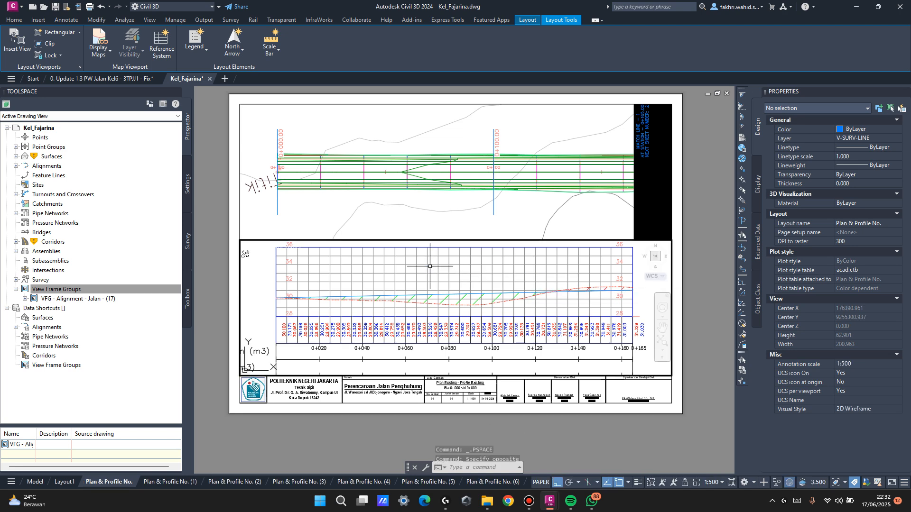
pyautogui.click(453, 274)
pyautogui.rightClick(453, 275)
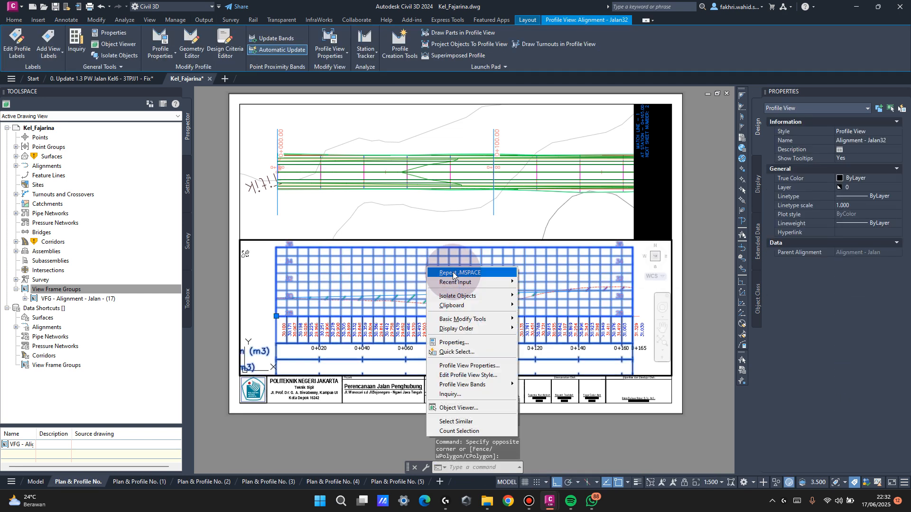
pyautogui.click(475, 375)
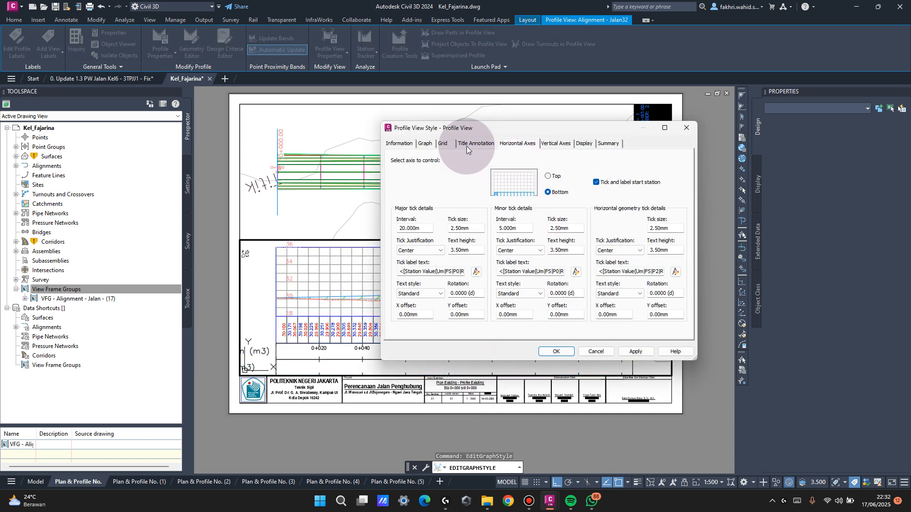
pyautogui.click(529, 228)
pyautogui.doubleClick(529, 229)
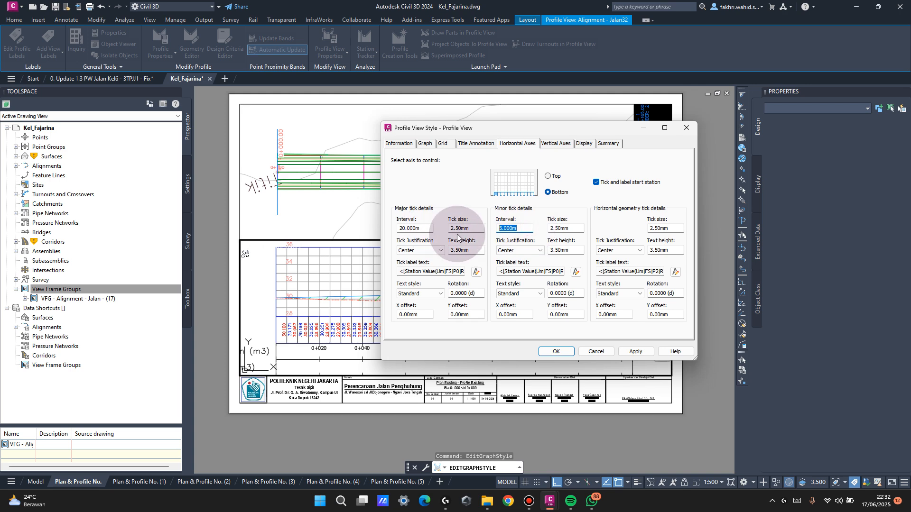
pyautogui.write('10')
pyautogui.click(575, 352)
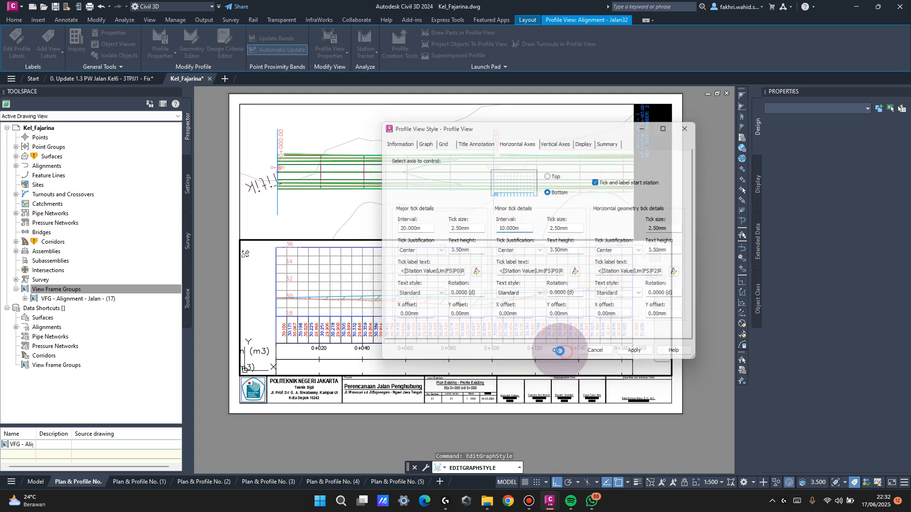
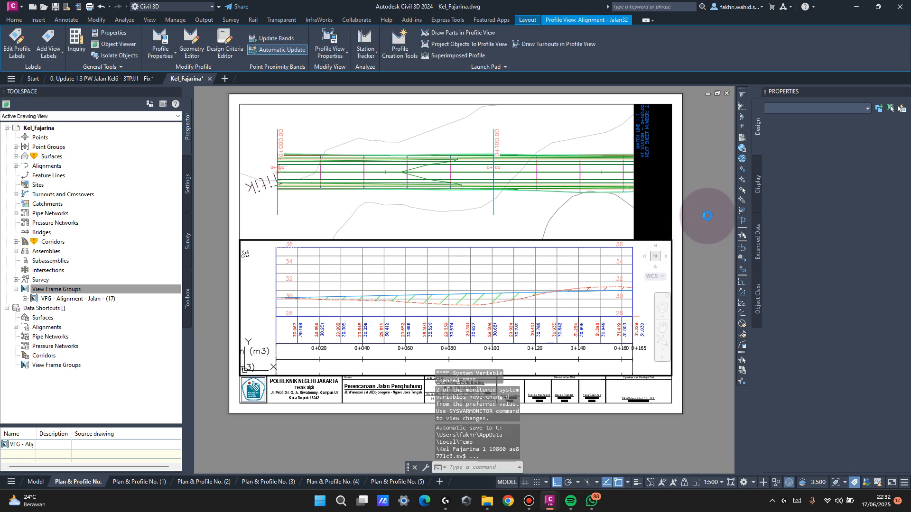
pyautogui.doubleClick(708, 216)
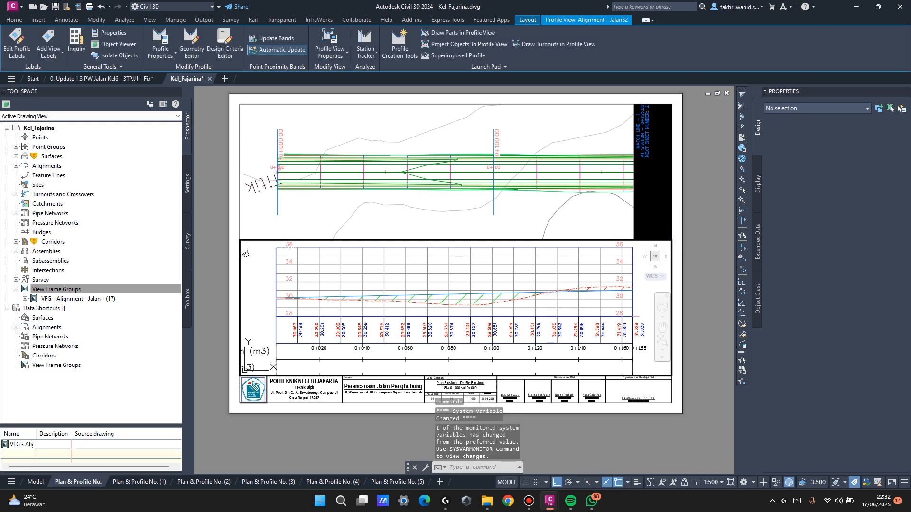
# Set the start of the Alignment - Jalan32 profile view's user specified station range to -4 m.
pyautogui.scroll(4, 602, 303)
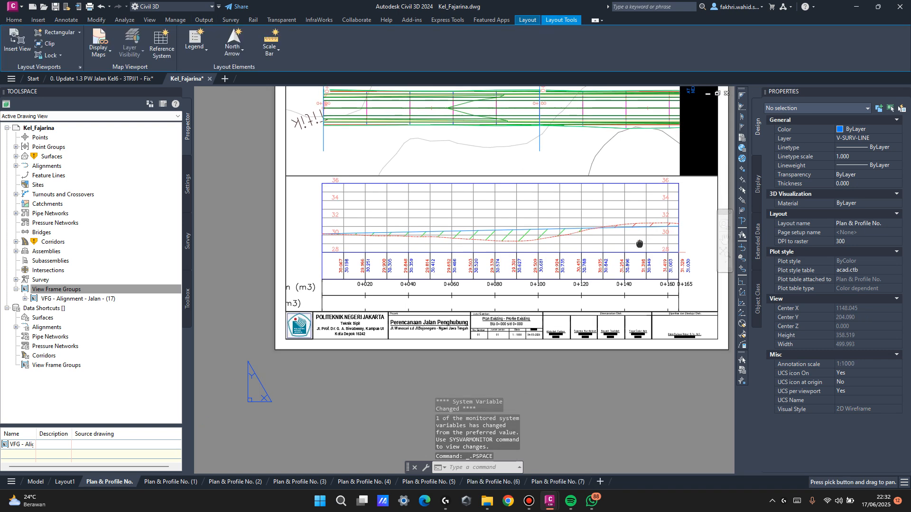
pyautogui.scroll(-4, 417, 168)
pyautogui.moveTo(531, 227); pyautogui.dragTo(472, 244, button='middle')
pyautogui.moveTo(372, 240); pyautogui.dragTo(395, 252, button='middle')
pyautogui.moveTo(447, 189); pyautogui.dragTo(427, 211, button='middle')
pyautogui.doubleClick(428, 210)
pyautogui.click(421, 209)
pyautogui.rightClick(421, 210)
pyautogui.click(464, 273)
pyautogui.click(339, 127)
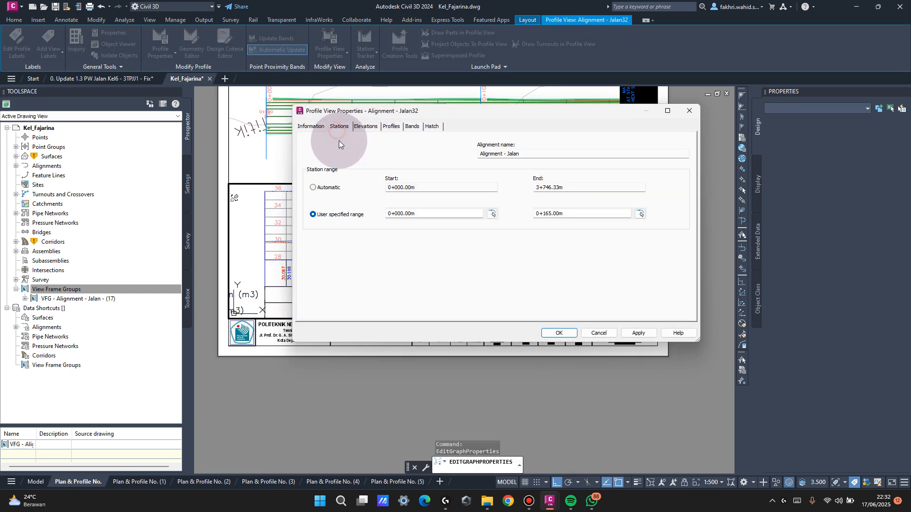
pyautogui.doubleClick(397, 213)
pyautogui.write('-4')
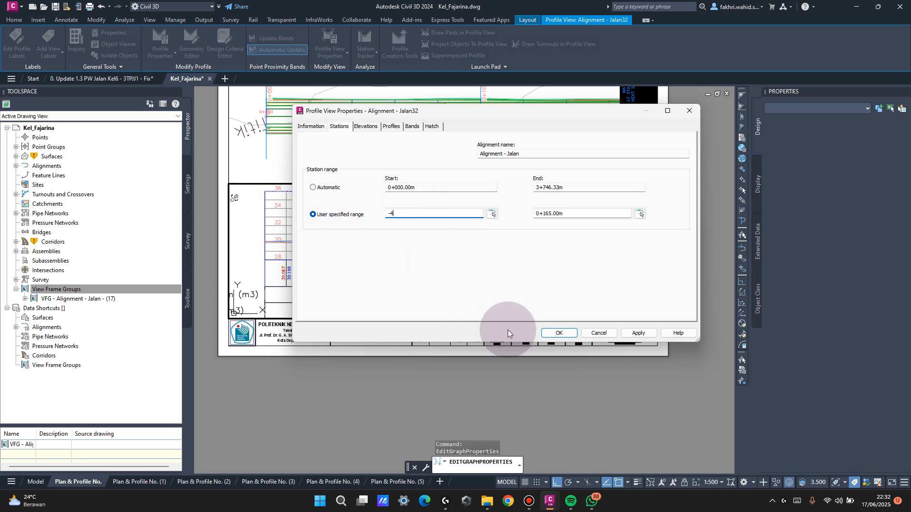
pyautogui.click(558, 333)
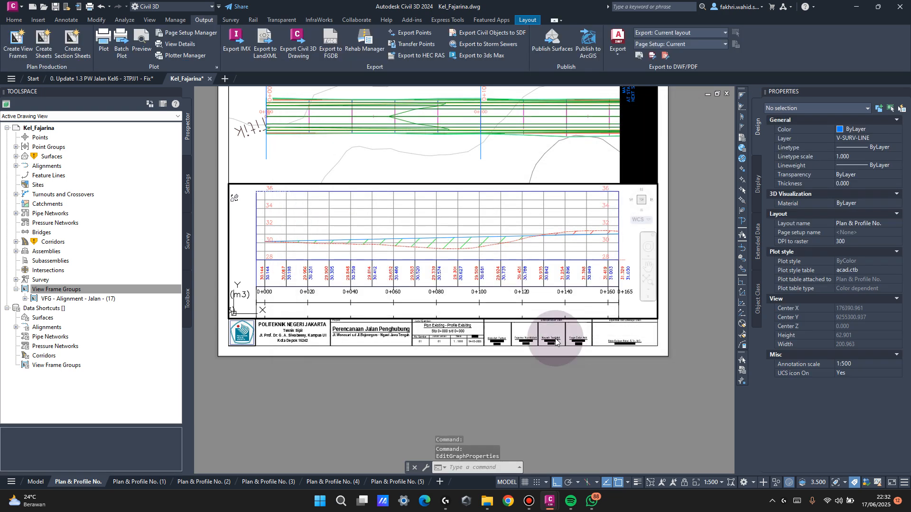
pyautogui.doubleClick(682, 200)
# Move the Alignment - Jalan32 profile view horizontally by about 0.45 m inside its viewport, with Ortho on and object snap off.
pyautogui.doubleClick(590, 213)
pyautogui.moveTo(590, 213); pyautogui.dragTo(589, 213, button='middle')
pyautogui.click(590, 211)
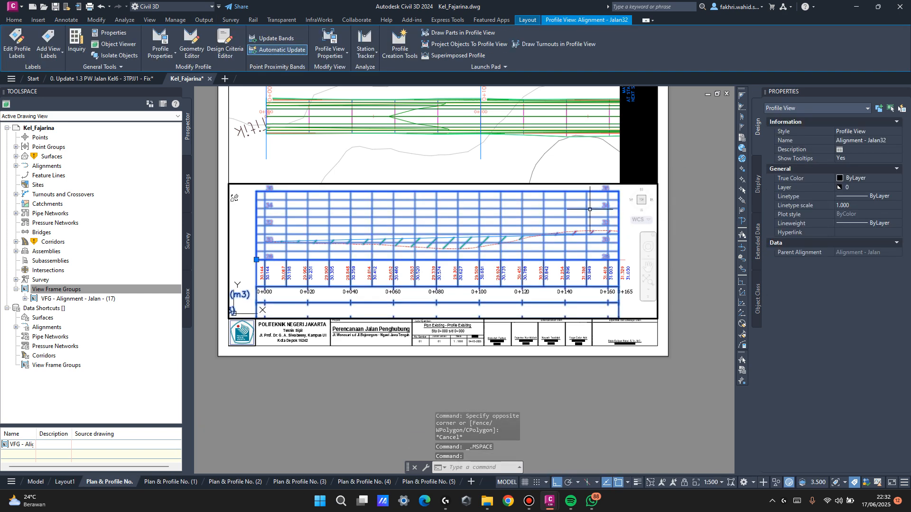
pyautogui.write('m')
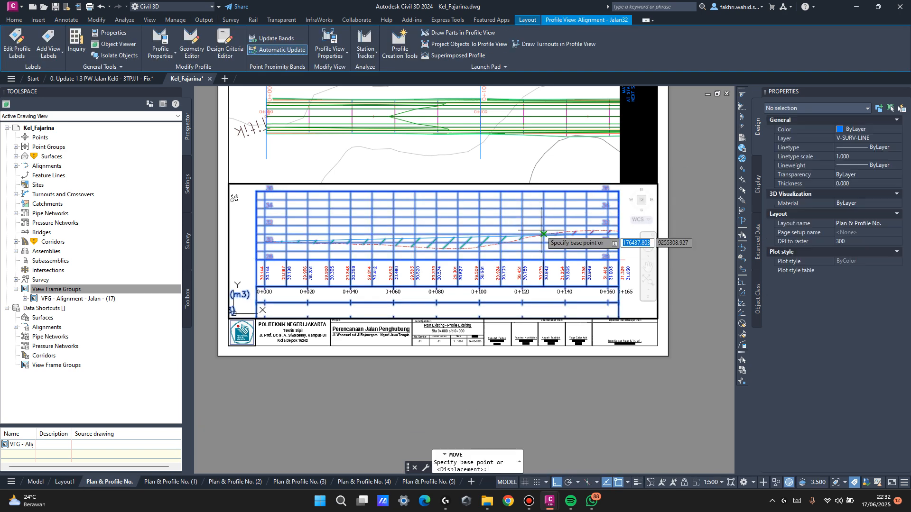
pyautogui.press('Return')
pyautogui.click(542, 230)
pyautogui.press('Escape')
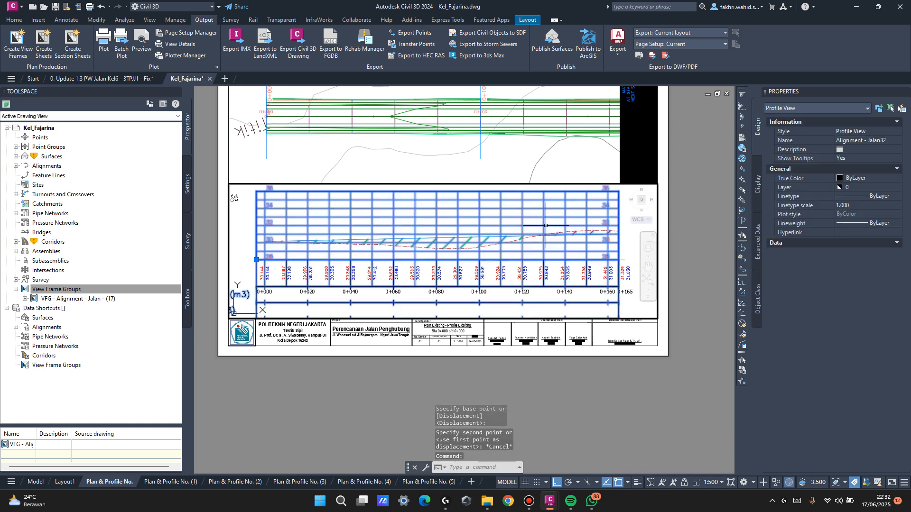
pyautogui.write('m')
pyautogui.press('Return')
pyautogui.click(544, 226)
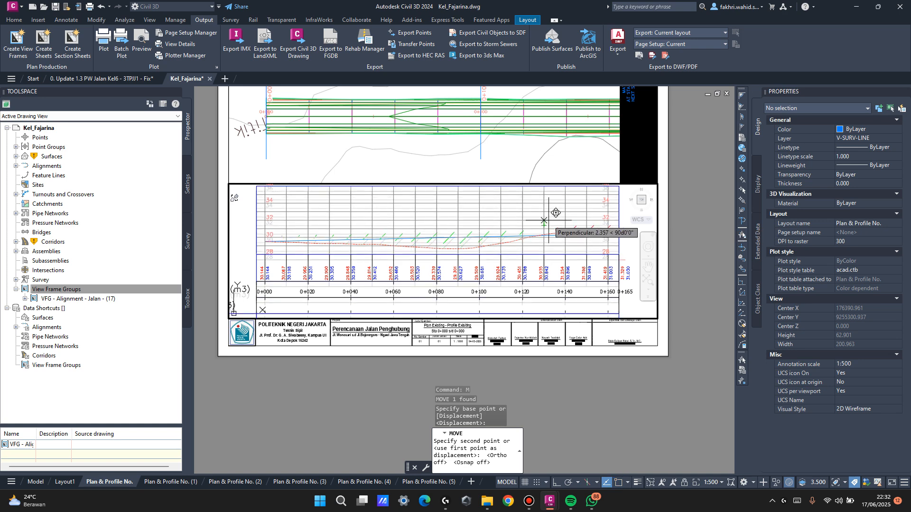
pyautogui.press('F3')
pyautogui.press('F8')
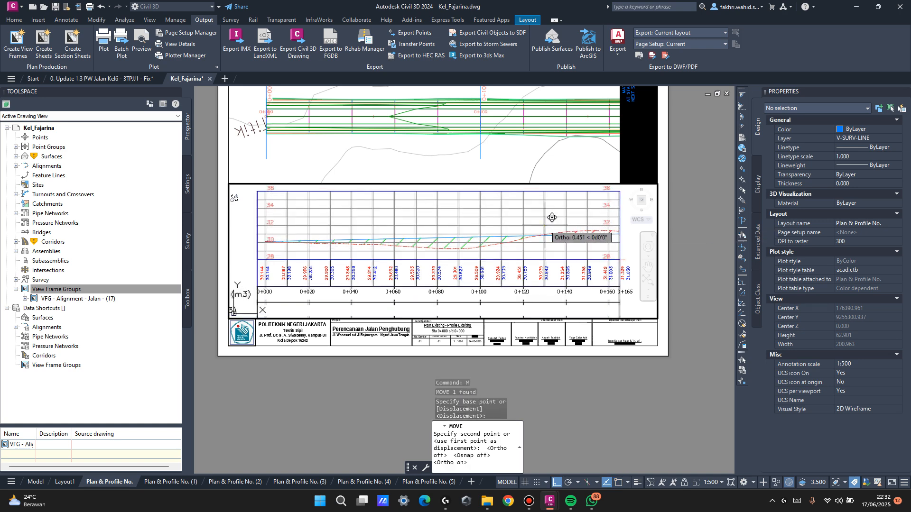
pyautogui.click(545, 225)
pyautogui.doubleClick(676, 181)
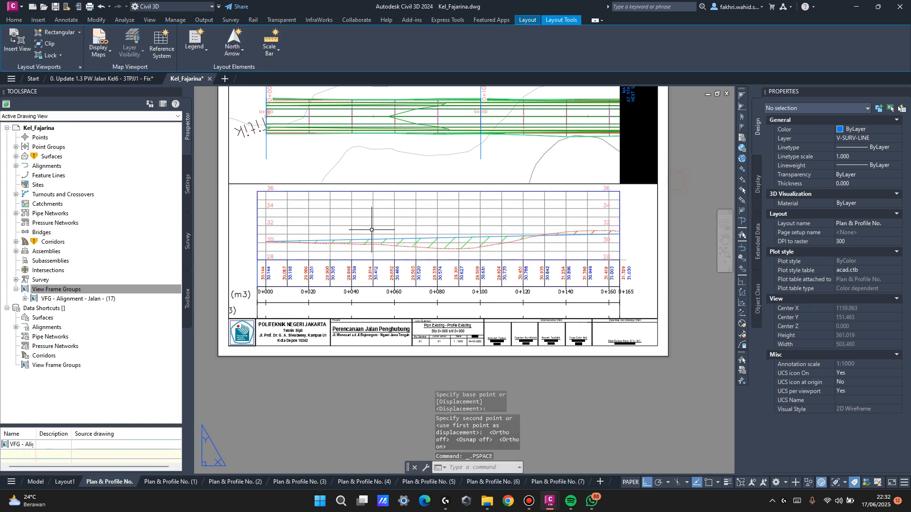
# Open the band list in the properties of the Alignment - Jalan32 profile view on the Plan & Profile No. layout.
pyautogui.moveTo(363, 235); pyautogui.dragTo(493, 231, button='middle')
pyautogui.moveTo(461, 284); pyautogui.dragTo(413, 273, button='middle')
pyautogui.moveTo(526, 282); pyautogui.dragTo(439, 337, button='middle')
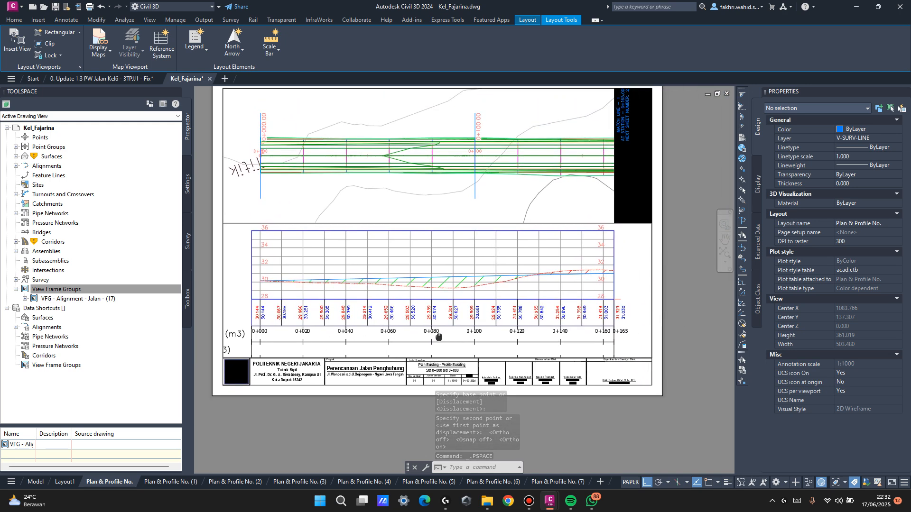
pyautogui.moveTo(253, 333); pyautogui.dragTo(259, 332, button='middle')
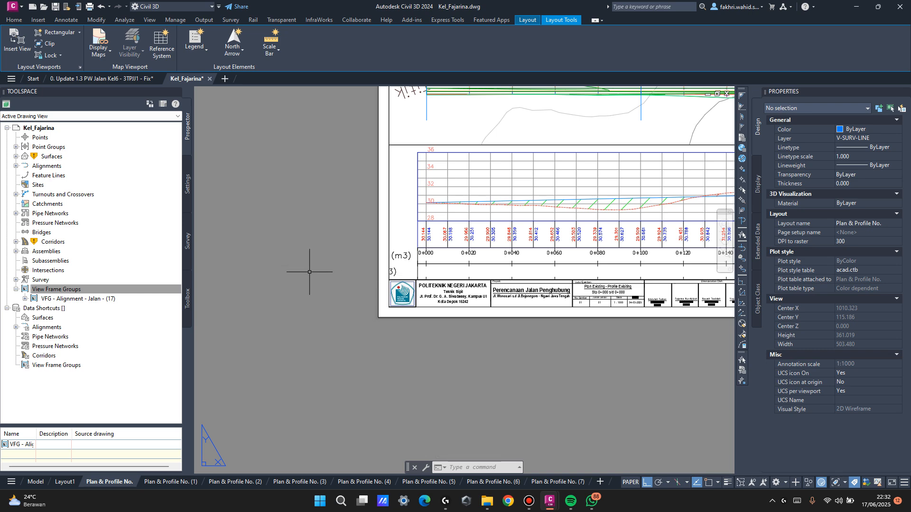
pyautogui.moveTo(592, 241); pyautogui.dragTo(547, 279, button='middle')
pyautogui.click(507, 203)
pyautogui.doubleClick(478, 199)
pyautogui.click(476, 199)
pyautogui.rightClick(476, 198)
pyautogui.click(535, 299)
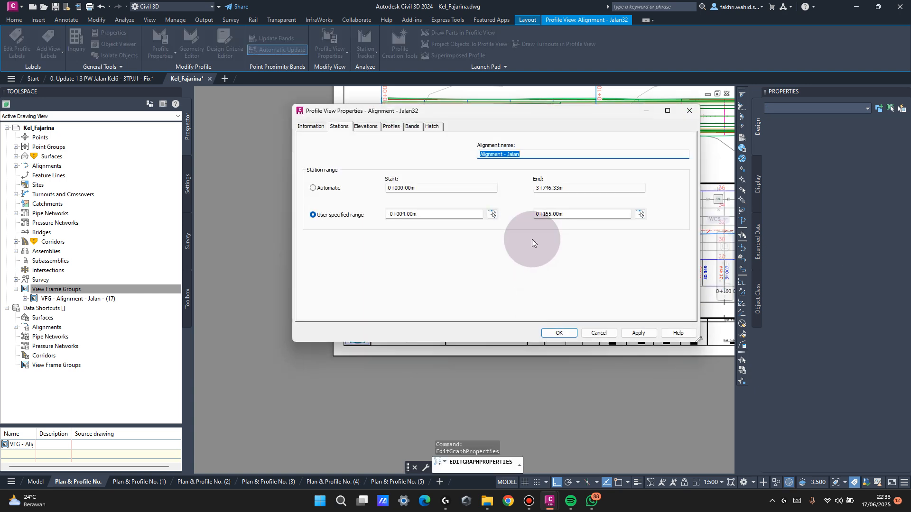
pyautogui.click(411, 126)
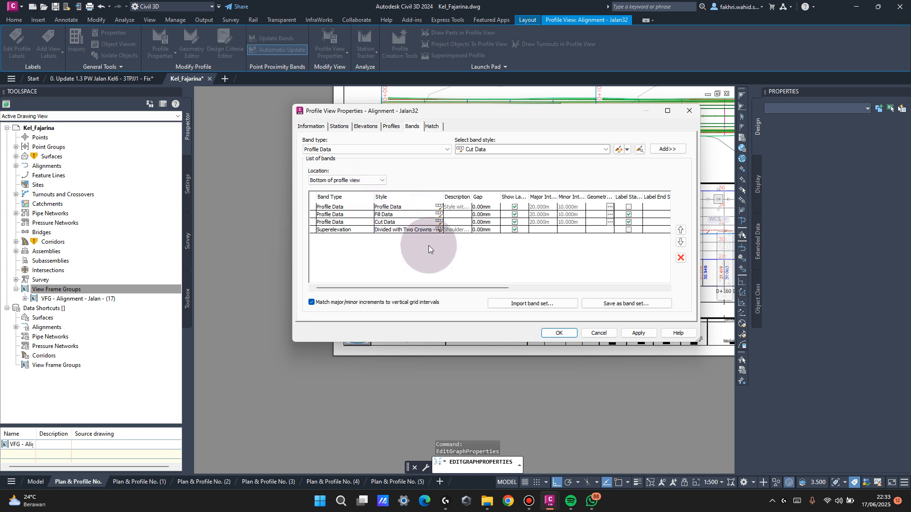
# Set the text height of the Timbunan (m3) title in the Fill Data band style to 2 mm.
pyautogui.click(440, 221)
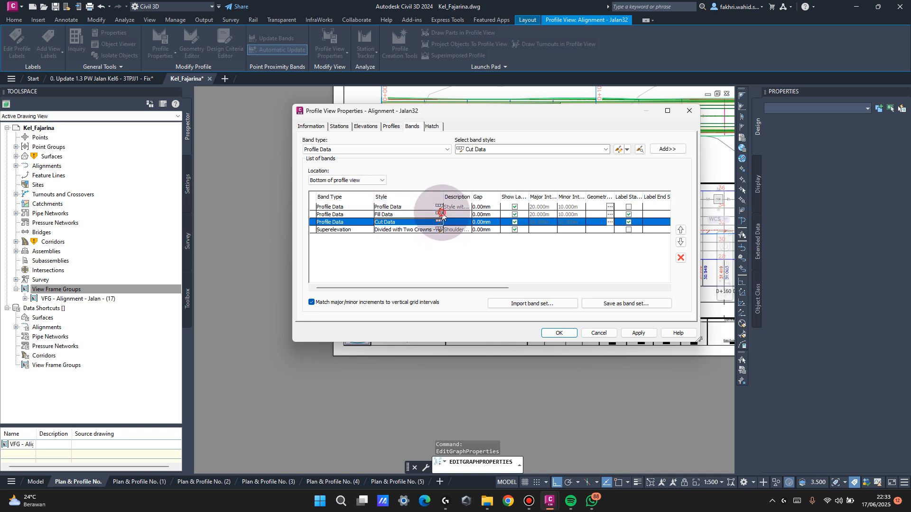
pyautogui.click(440, 215)
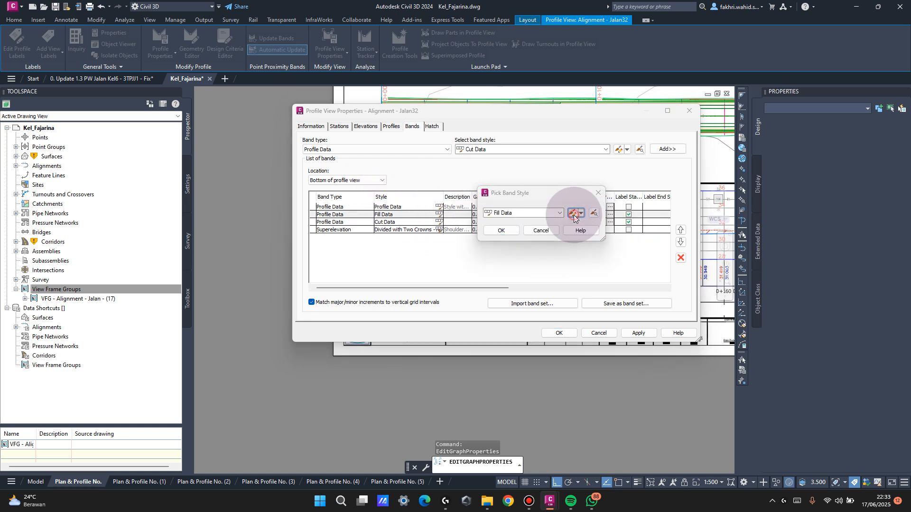
pyautogui.click(613, 244)
pyautogui.click(374, 163)
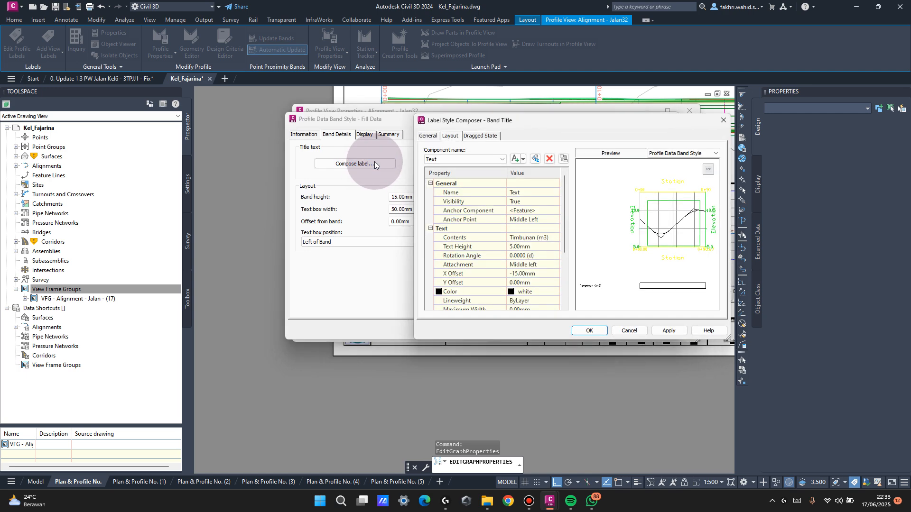
pyautogui.click(548, 246)
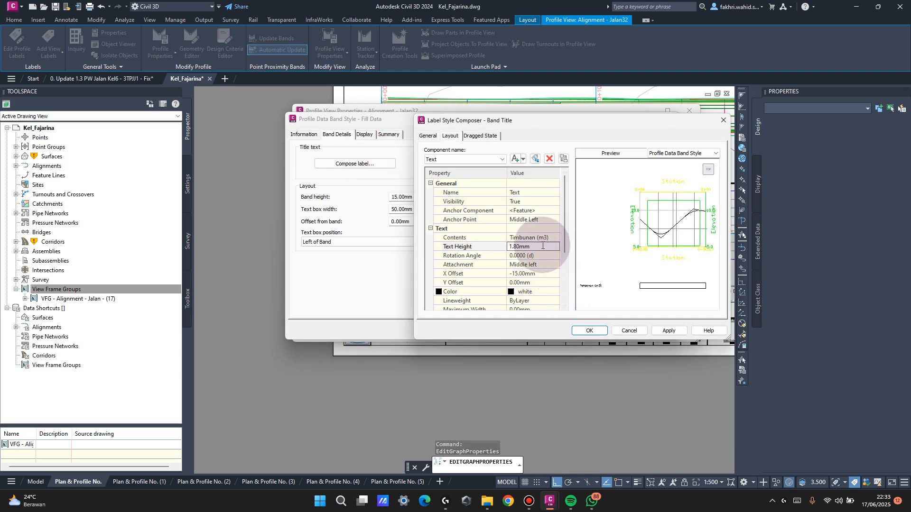
pyautogui.moveTo(543, 246); pyautogui.dragTo(472, 247)
pyautogui.write('2')
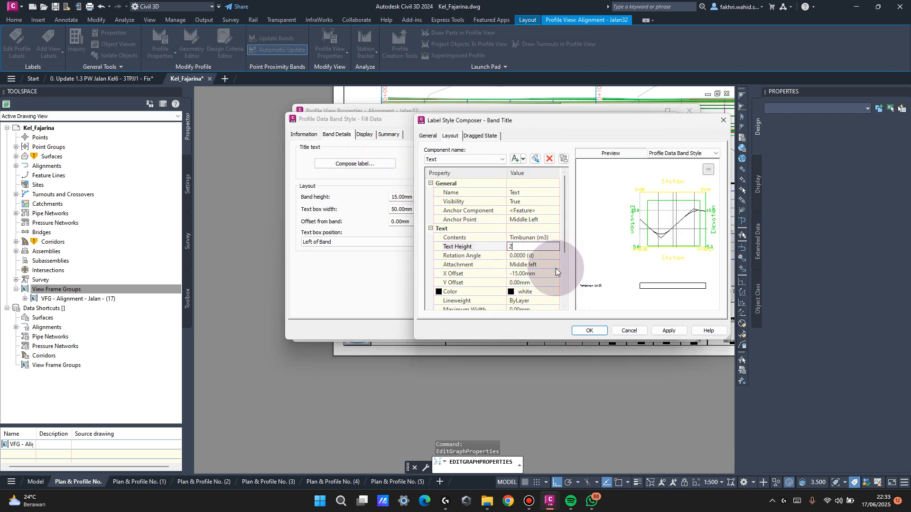
pyautogui.click(605, 334)
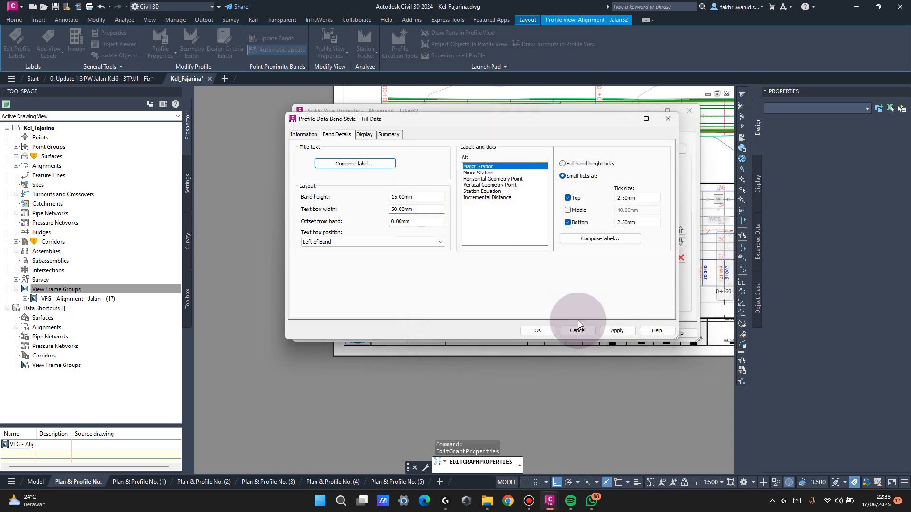
pyautogui.click(355, 164)
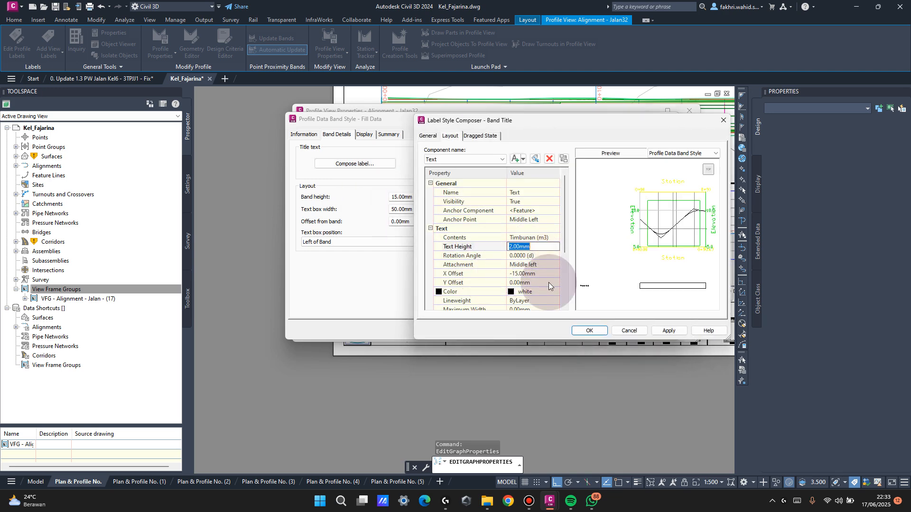
pyautogui.click(589, 331)
pyautogui.click(546, 331)
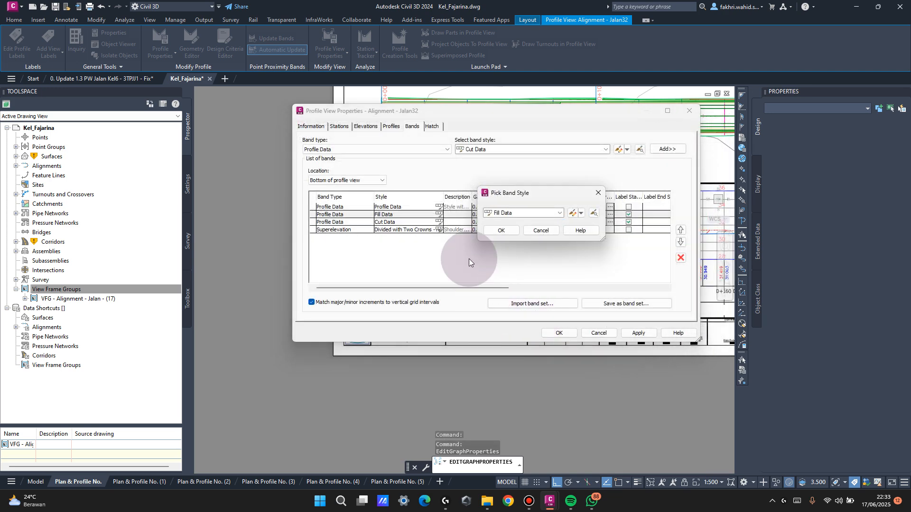
pyautogui.click(501, 231)
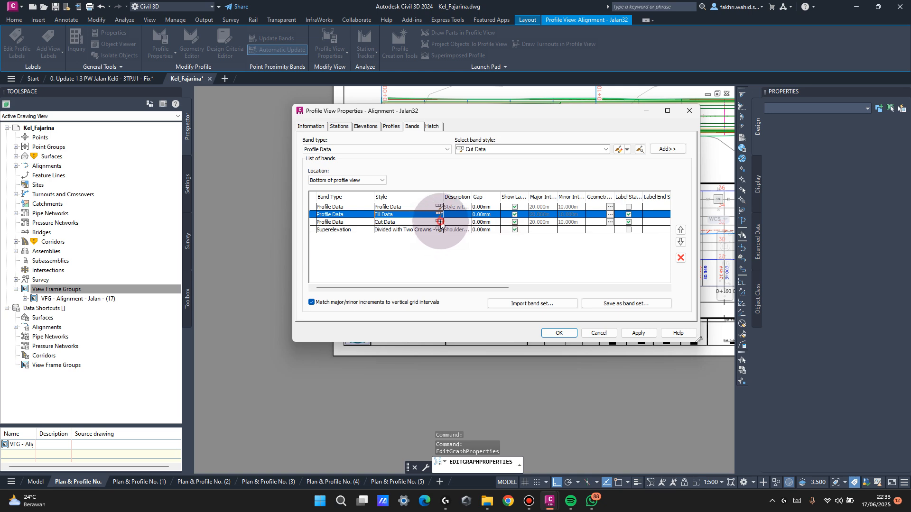
# Set the title text height in the Cut Data band style to 2 mm, matching the Fill Data band title.
pyautogui.click(440, 222)
pyautogui.click(575, 209)
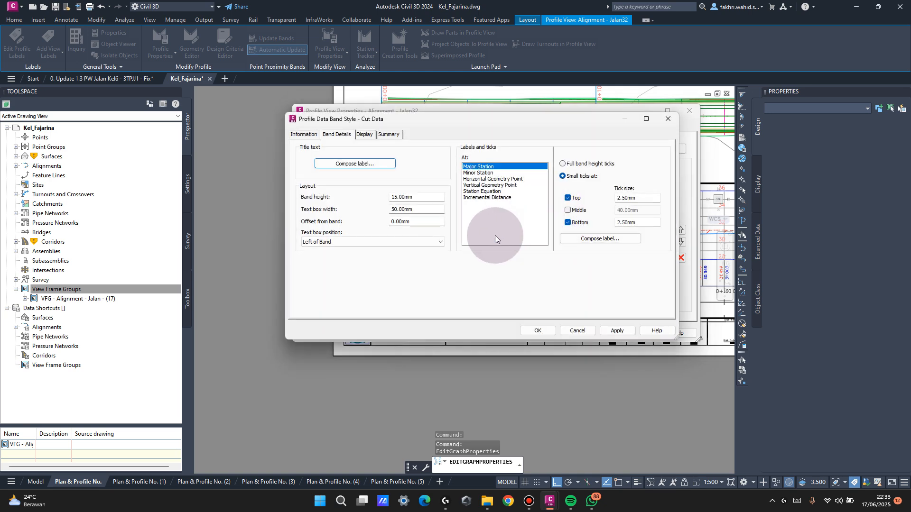
pyautogui.click(355, 163)
pyautogui.click(522, 246)
pyautogui.click(590, 331)
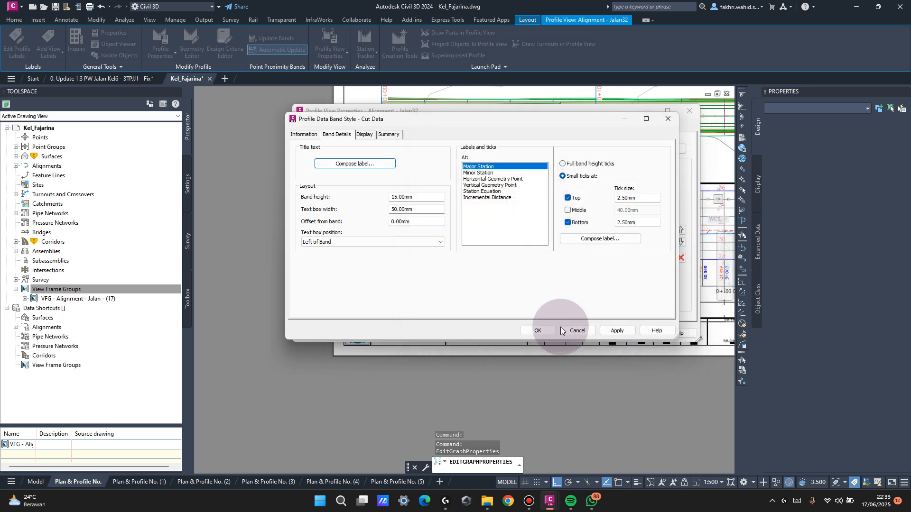
pyautogui.click(546, 331)
pyautogui.click(474, 230)
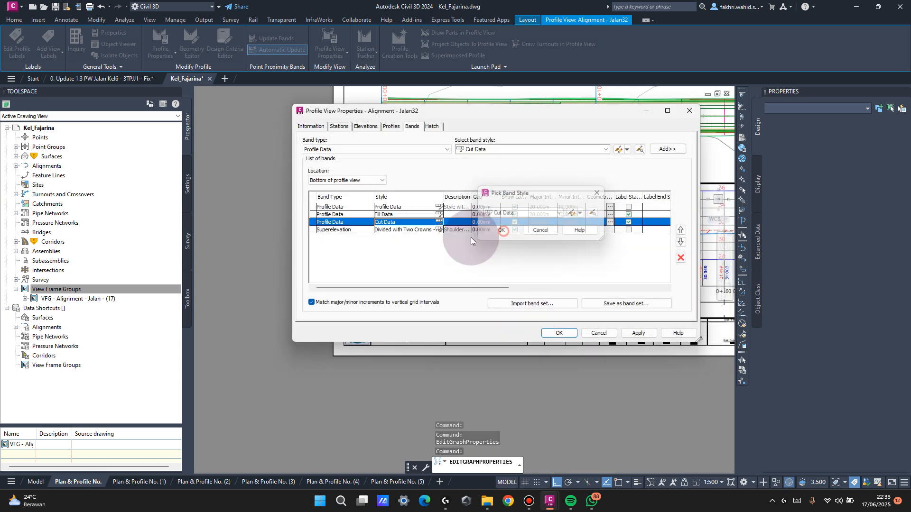
# Set the text height of the Superelevasi (%) title in the Divided with Two Crowns - No Shoulders band style to 2 mm.
pyautogui.click(440, 232)
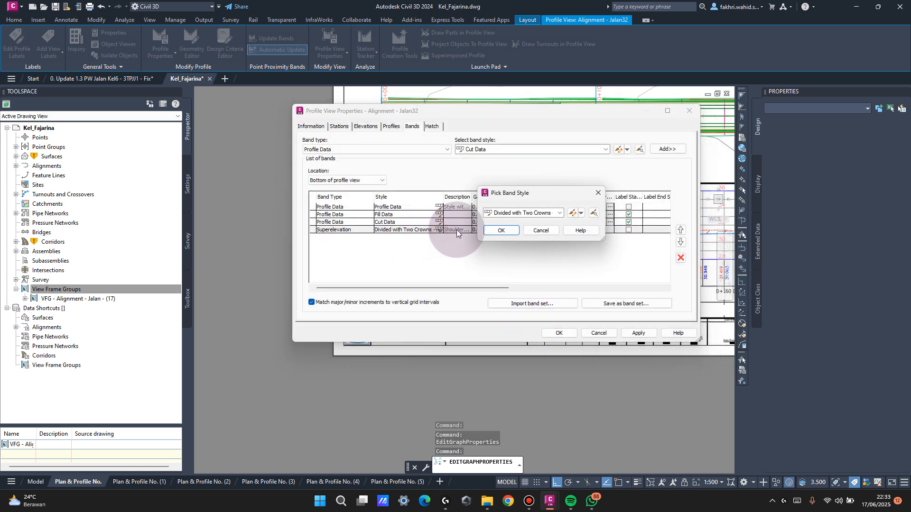
pyautogui.click(575, 210)
pyautogui.click(355, 163)
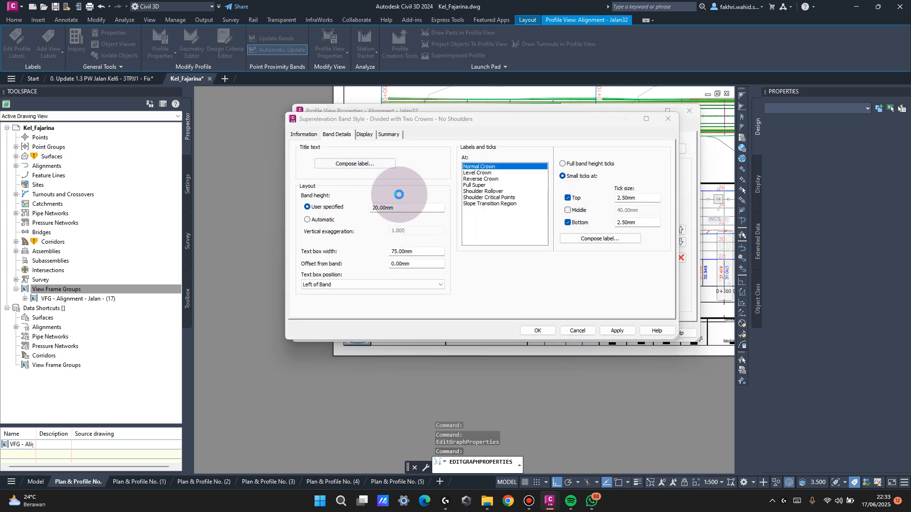
pyautogui.click(548, 246)
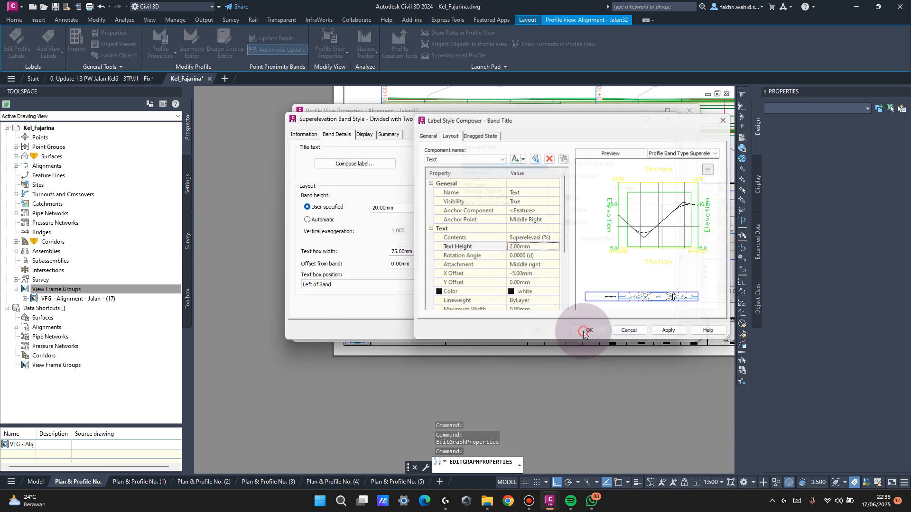
pyautogui.click(589, 331)
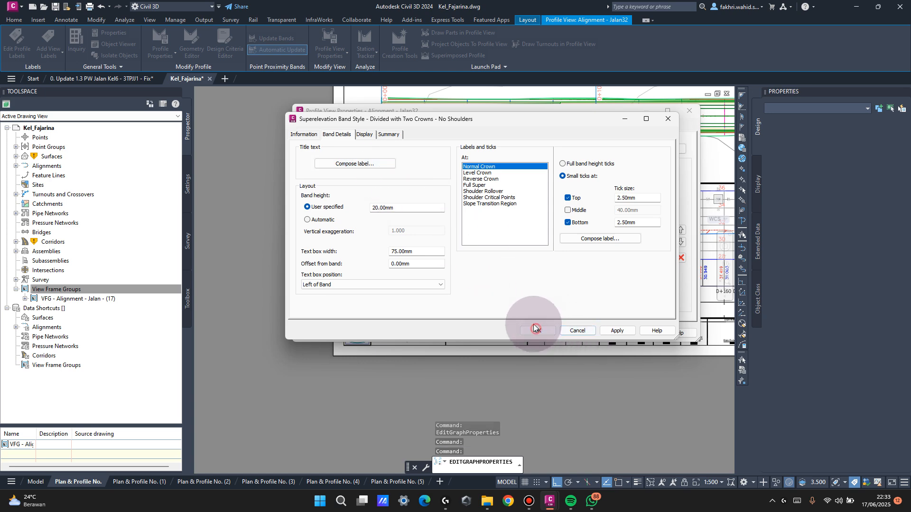
pyautogui.click(536, 330)
pyautogui.click(517, 232)
# Set the title text height in the Profile Data band style to 2 mm and accept the profile view's band changes.
pyautogui.click(439, 207)
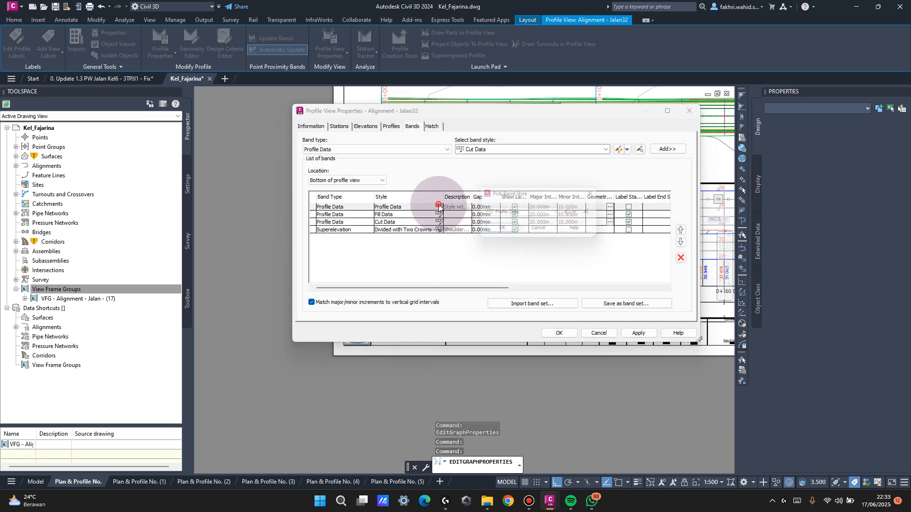
pyautogui.click(578, 213)
pyautogui.click(613, 244)
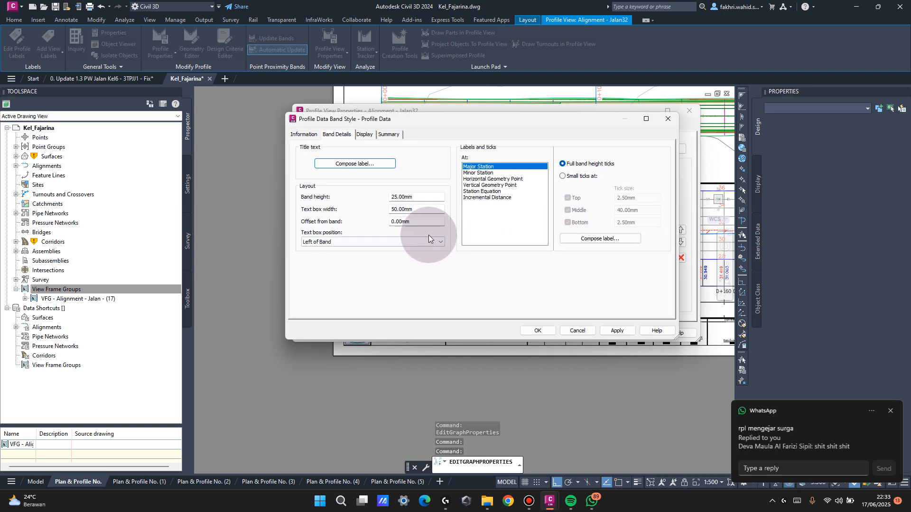
pyautogui.click(371, 165)
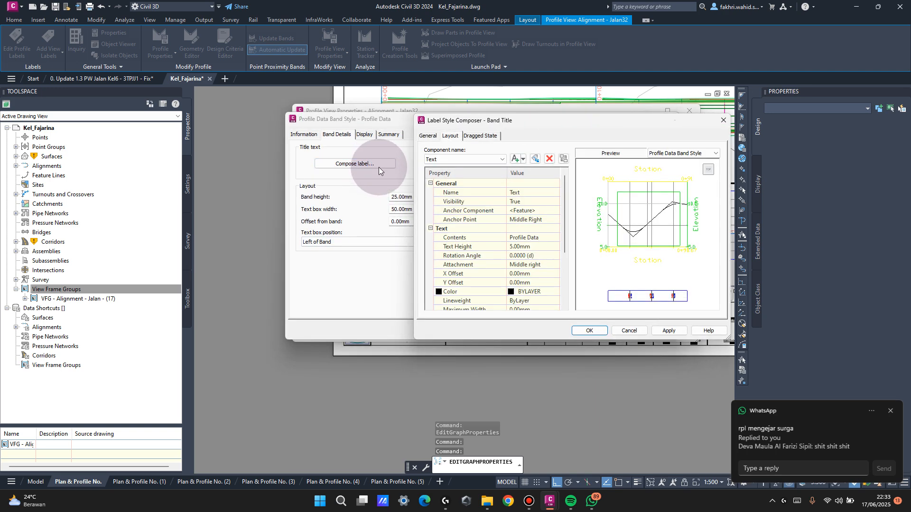
pyautogui.click(543, 247)
pyautogui.click(585, 329)
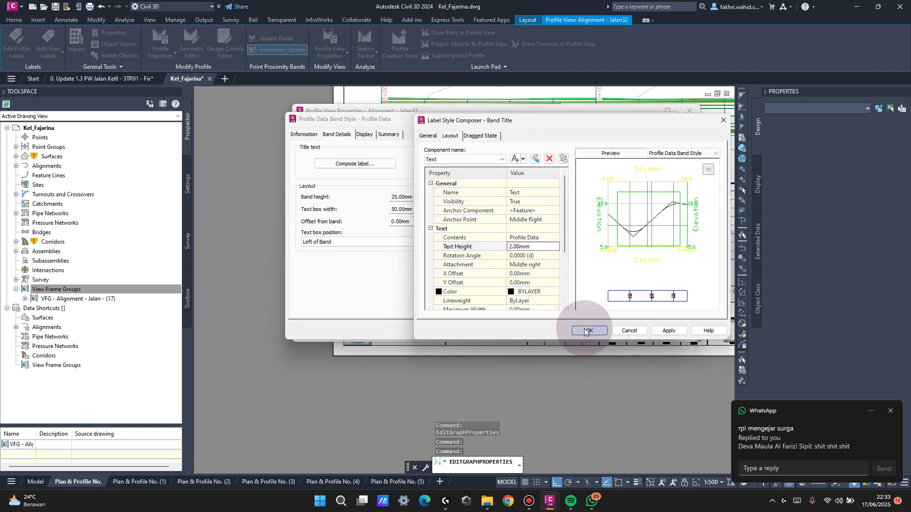
pyautogui.click(534, 326)
pyautogui.click(507, 232)
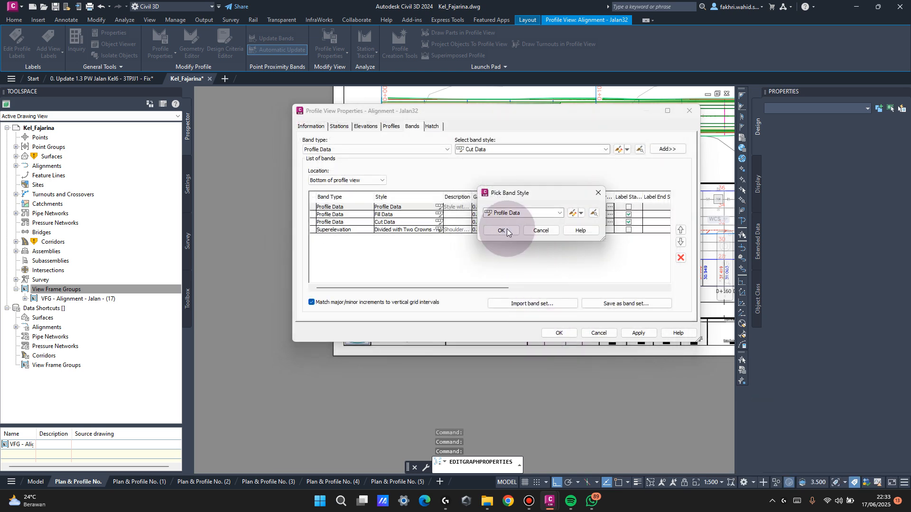
pyautogui.click(559, 333)
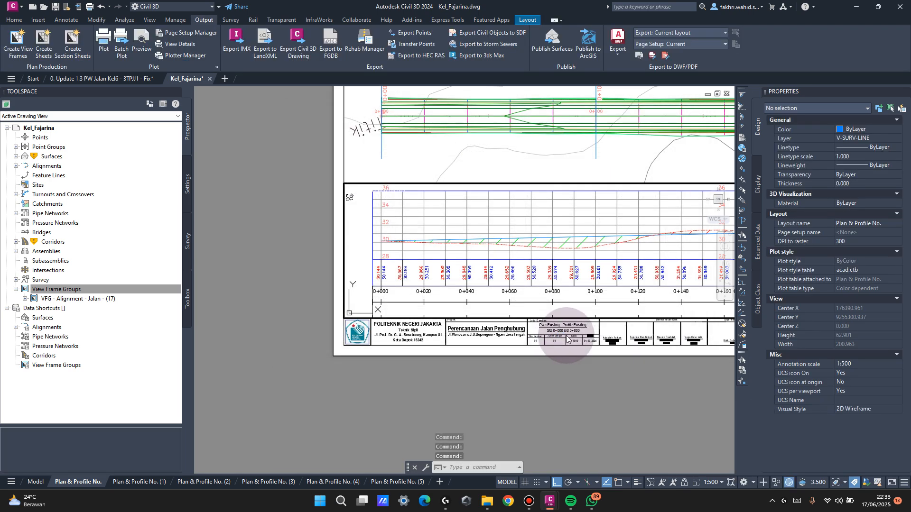
# Shift the profile inside its viewport to expose the band titles beside the grid, and reopen the Alignment - Jalan32 profile view properties.
pyautogui.moveTo(430, 299); pyautogui.dragTo(454, 293, button='middle')
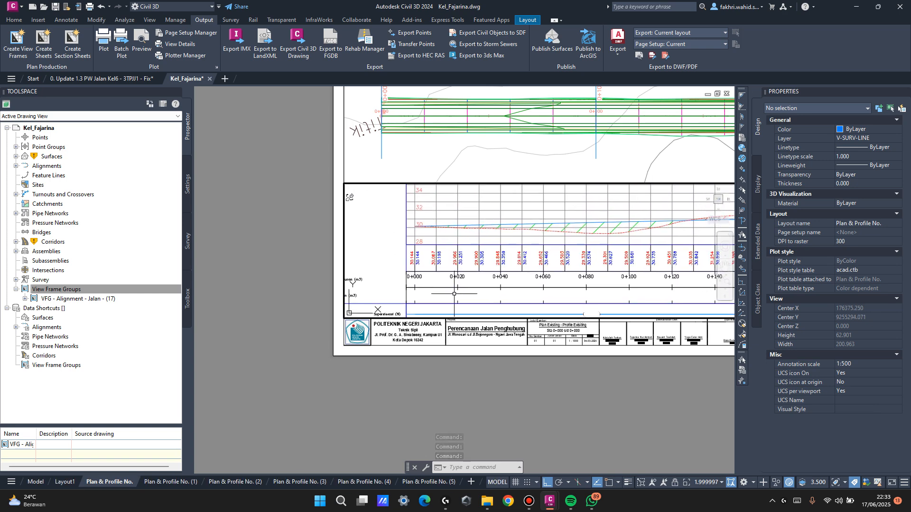
pyautogui.moveTo(399, 295); pyautogui.dragTo(444, 293, button='middle')
pyautogui.click(405, 283)
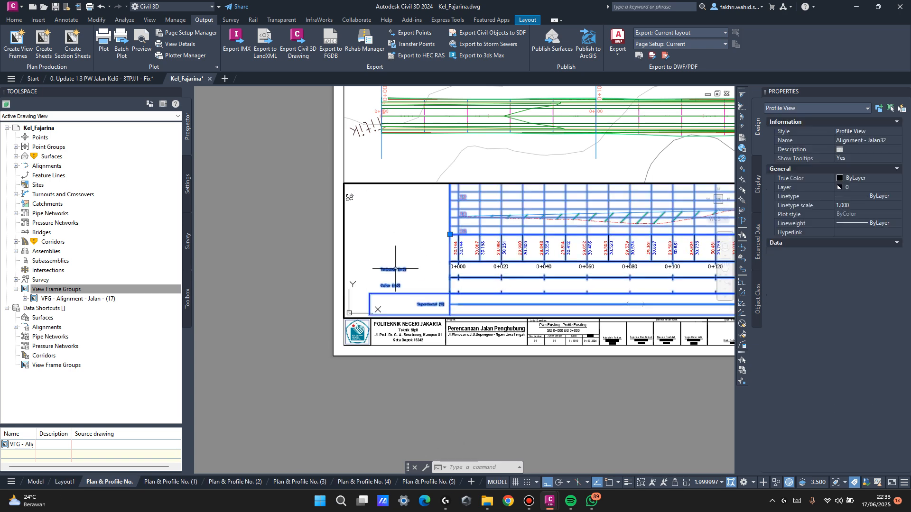
pyautogui.rightClick(465, 266)
pyautogui.click(525, 362)
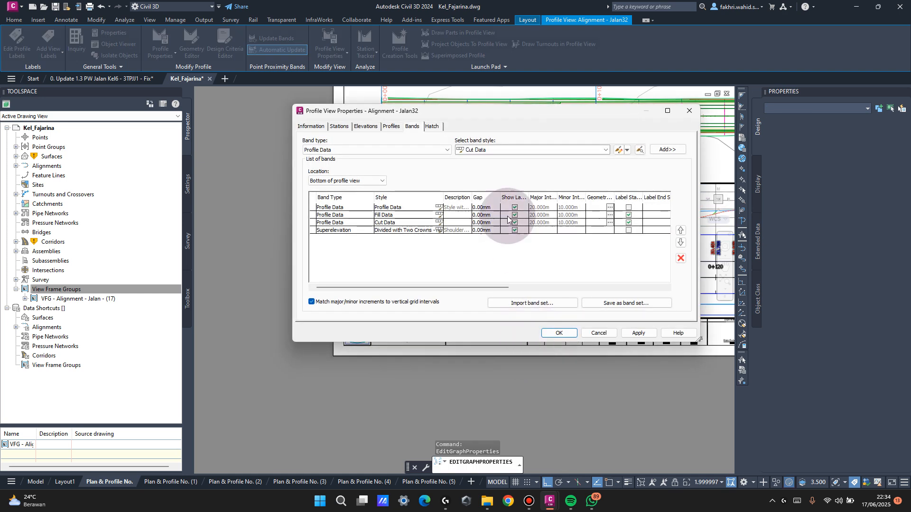
# Set the text box width of the Divided with Two Crowns - No Shoulders superelevation band style to 30 mm.
pyautogui.click(439, 230)
pyautogui.click(596, 187)
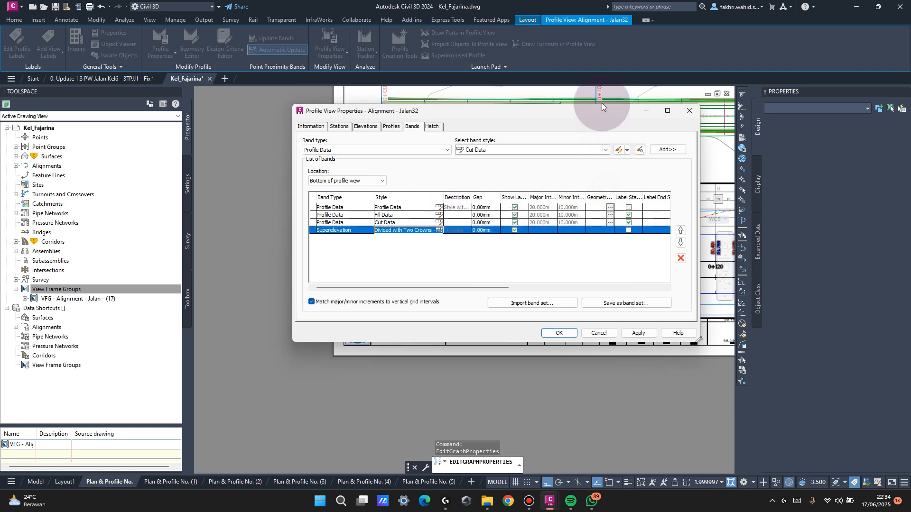
pyautogui.moveTo(598, 112); pyautogui.dragTo(718, 98)
pyautogui.click(568, 217)
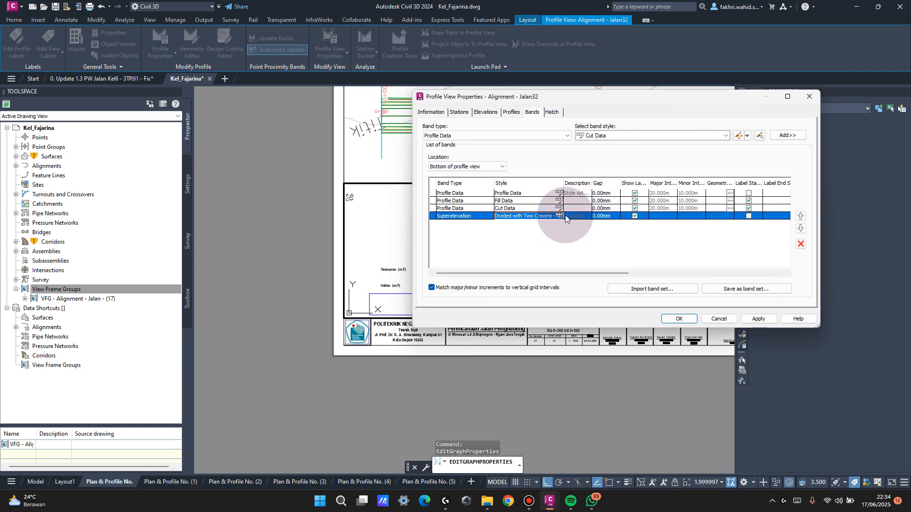
pyautogui.click(519, 204)
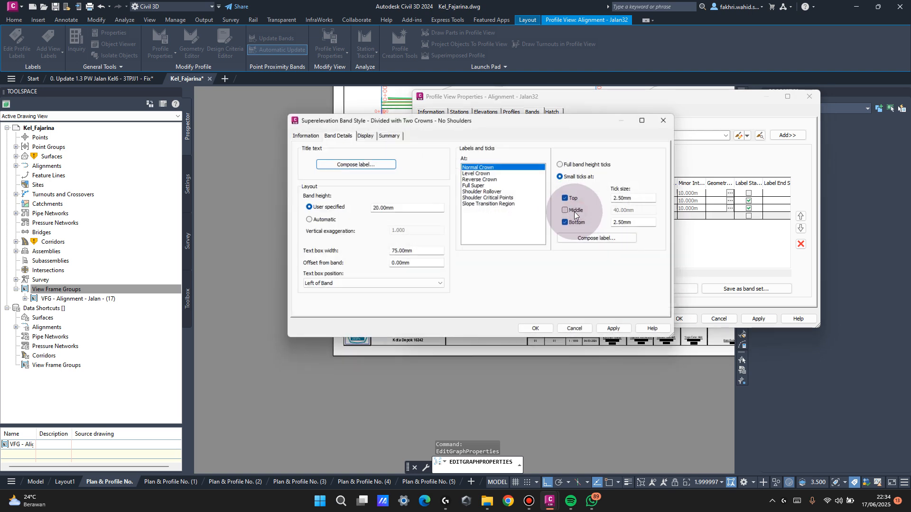
pyautogui.click(372, 163)
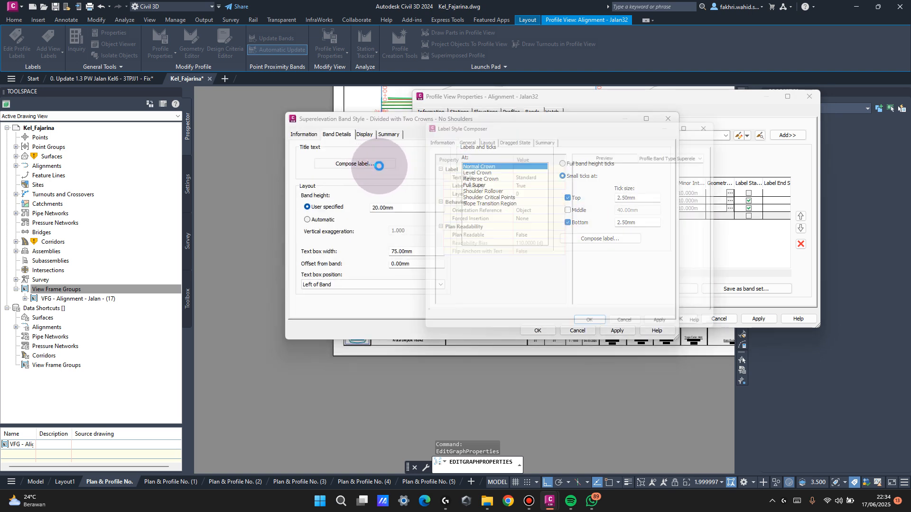
pyautogui.press('Escape')
pyautogui.moveTo(423, 254); pyautogui.dragTo(387, 254)
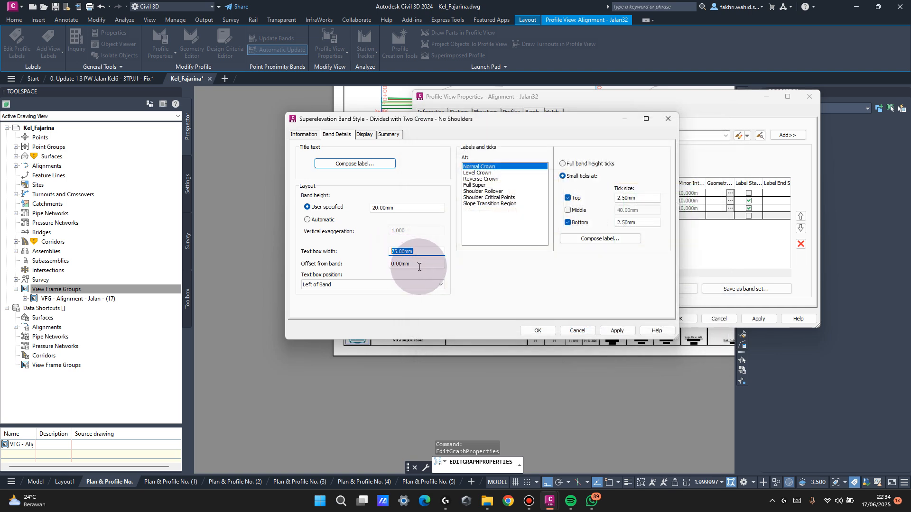
pyautogui.write('30')
pyautogui.click(612, 330)
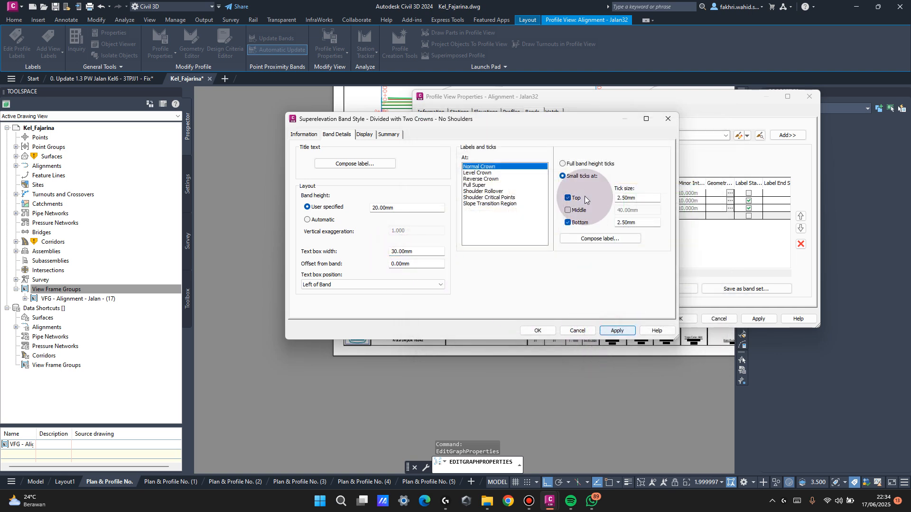
# Accept the superelevation band style, and set the X offset of the Timbunan (m3) title in the Fill Data band style to -5 mm.
pyautogui.click(539, 330)
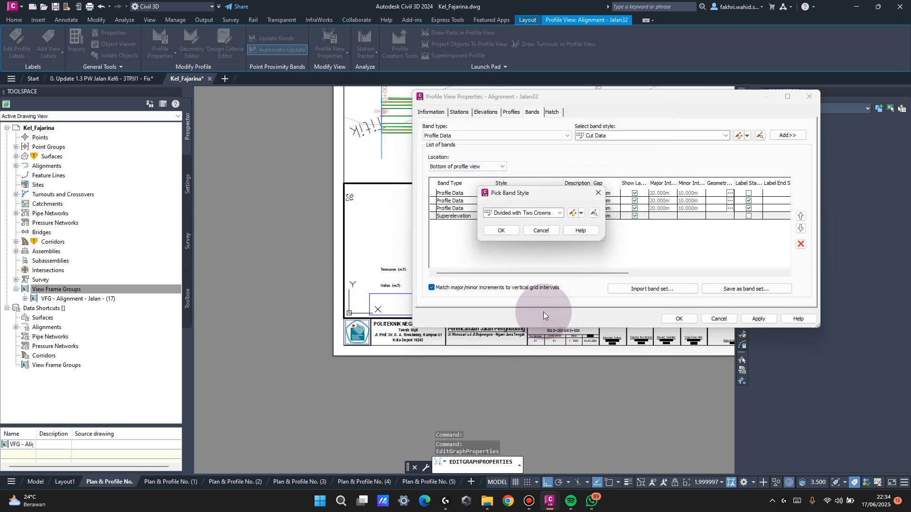
pyautogui.click(501, 230)
pyautogui.click(560, 203)
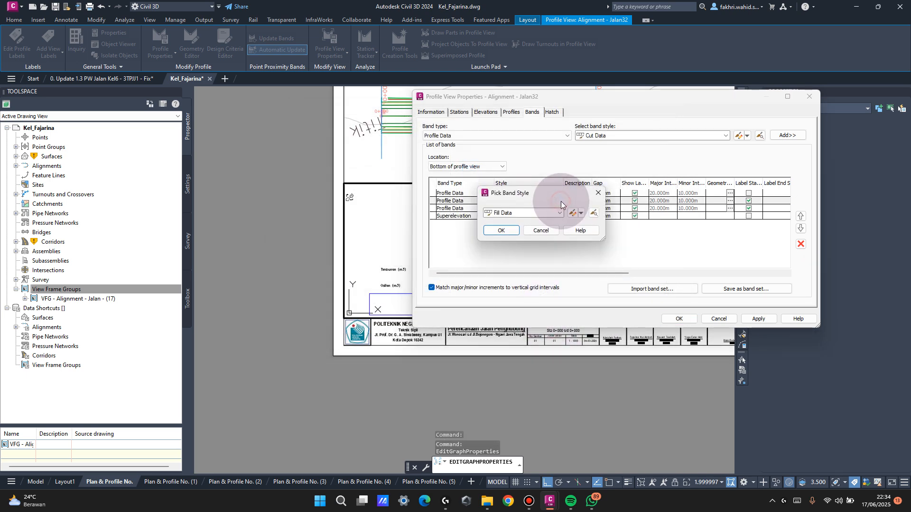
pyautogui.click(570, 216)
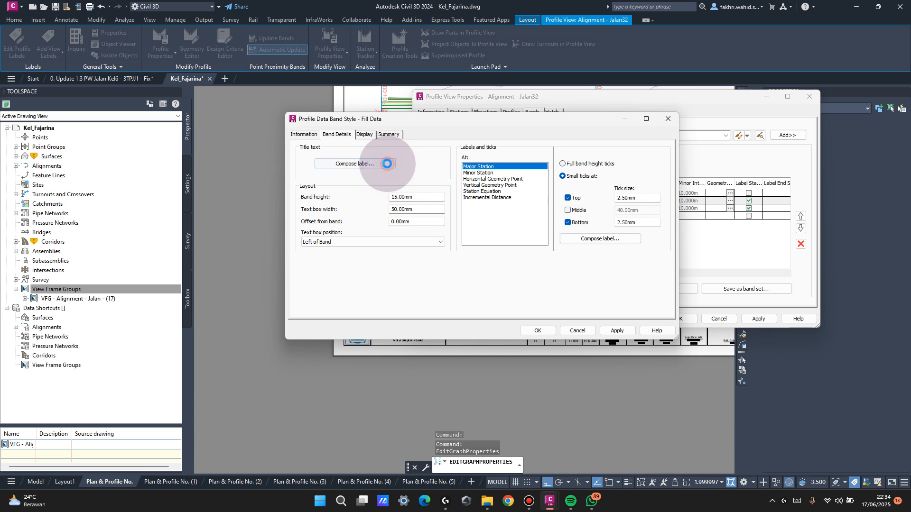
pyautogui.click(542, 274)
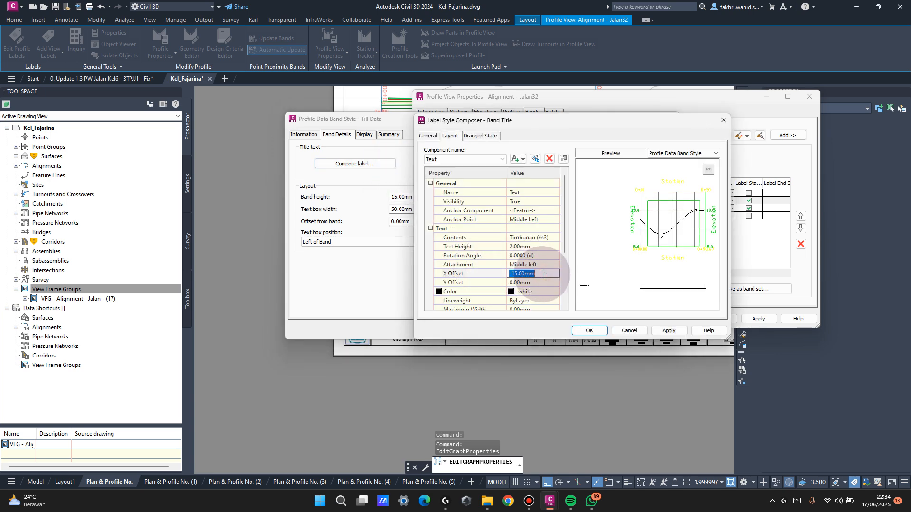
pyautogui.write('-5')
pyautogui.click(578, 329)
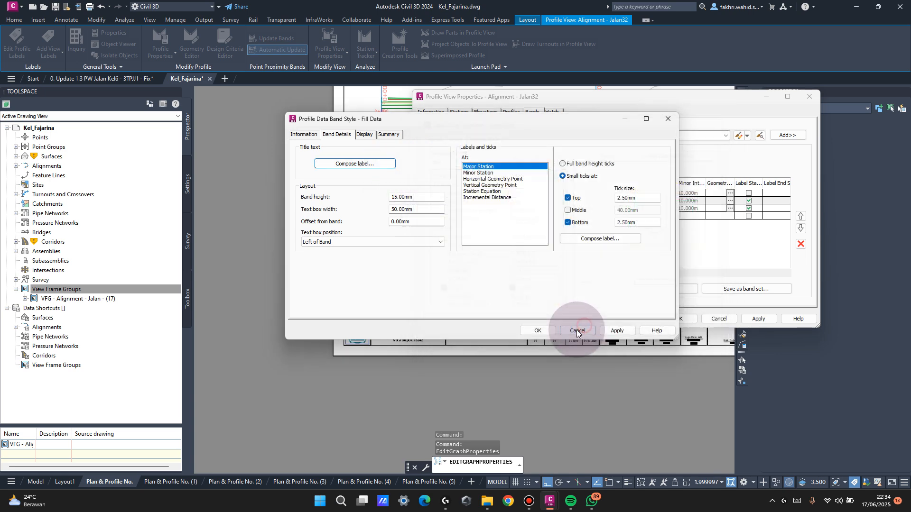
pyautogui.click(539, 329)
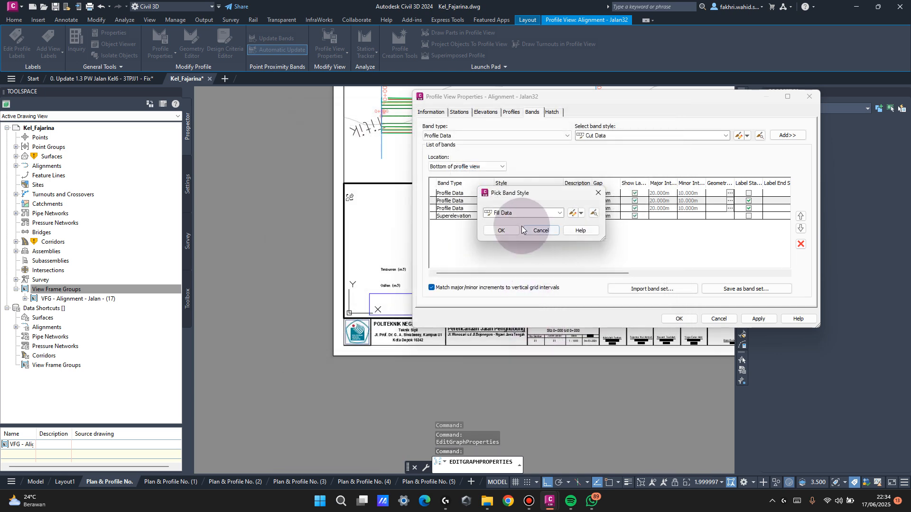
pyautogui.click(506, 229)
# Set the X offset of the Galian (m3) title in the Cut Data band style to -5 mm and accept the profile view properties.
pyautogui.click(558, 207)
pyautogui.click(569, 212)
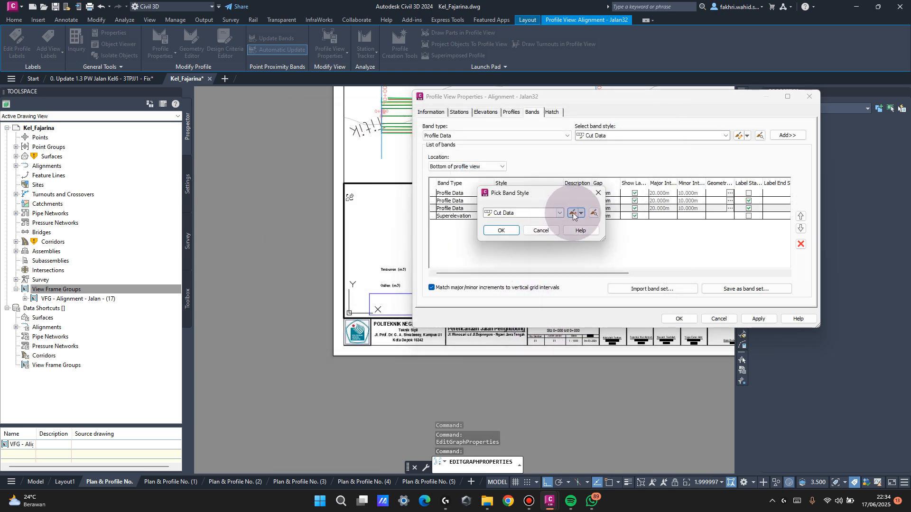
pyautogui.click(392, 166)
pyautogui.write('-5.00mm')
pyautogui.click(588, 329)
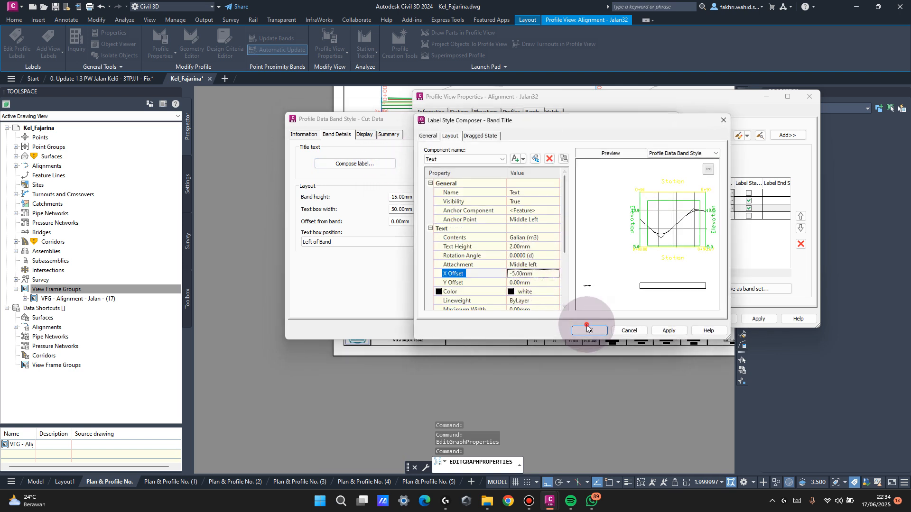
pyautogui.click(548, 327)
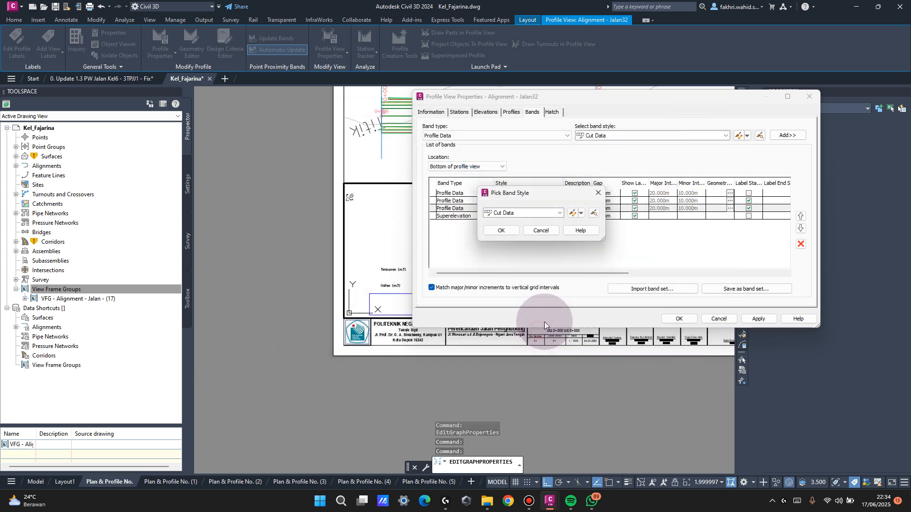
pyautogui.click(501, 230)
pyautogui.click(760, 286)
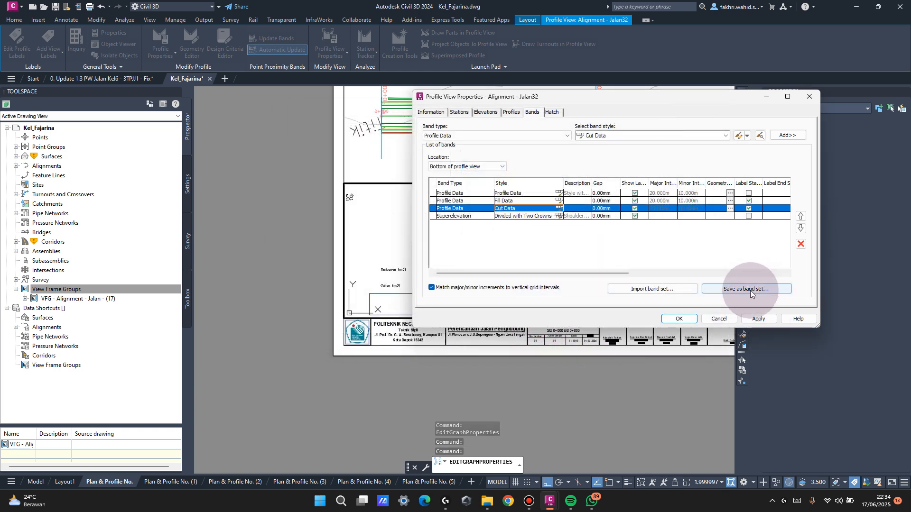
pyautogui.click(679, 318)
# Reopen the Alignment - Jalan32 profile view properties and set the superelevation band style's text box width to 35 mm.
pyautogui.moveTo(523, 296); pyautogui.dragTo(485, 294, button='middle')
pyautogui.click(463, 237)
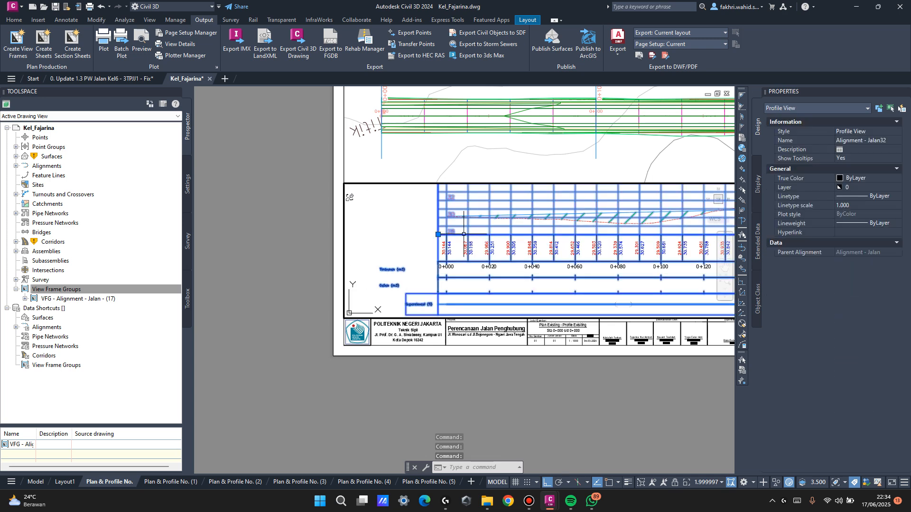
pyautogui.rightClick(464, 231)
pyautogui.click(504, 329)
pyautogui.click(559, 216)
pyautogui.click(561, 216)
pyautogui.click(561, 215)
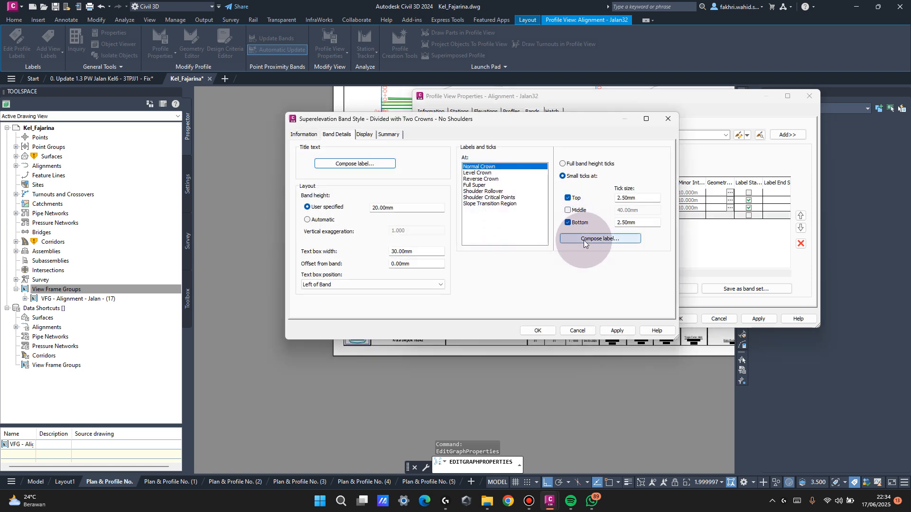
pyautogui.press('Escape')
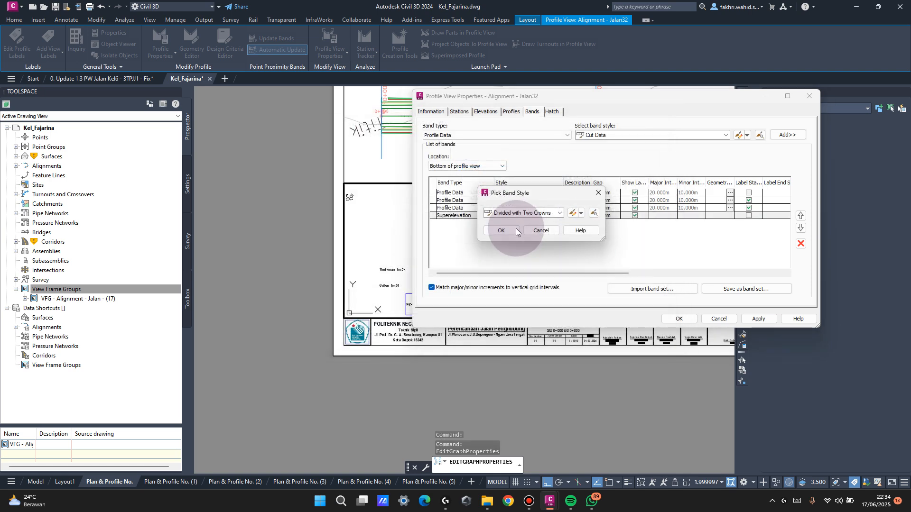
pyautogui.click(568, 215)
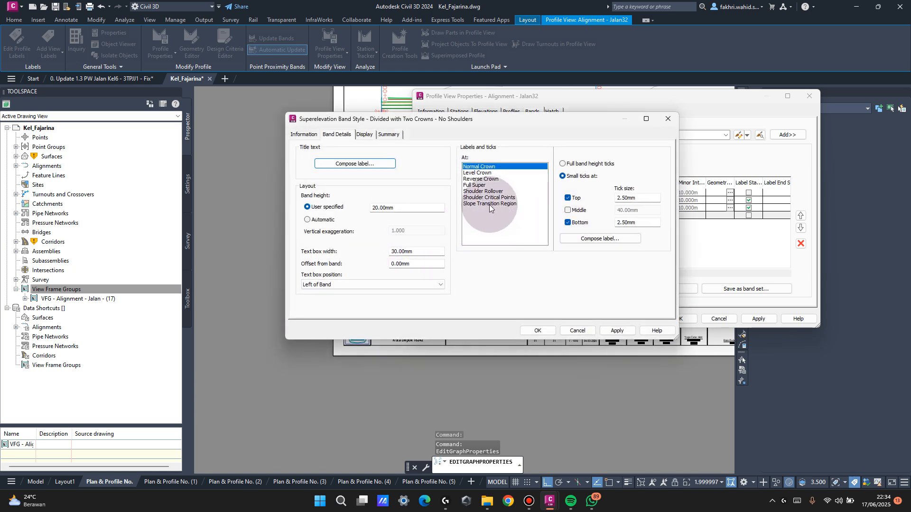
pyautogui.click(375, 164)
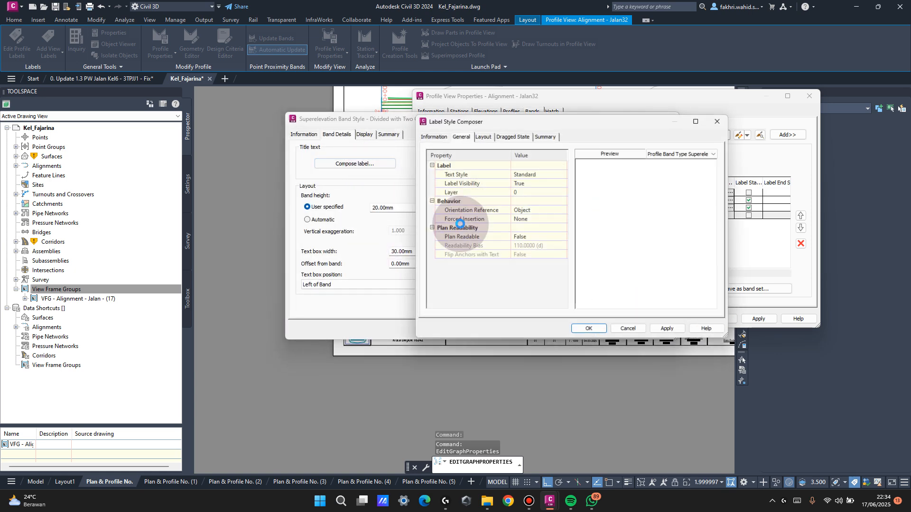
pyautogui.doubleClick(417, 252)
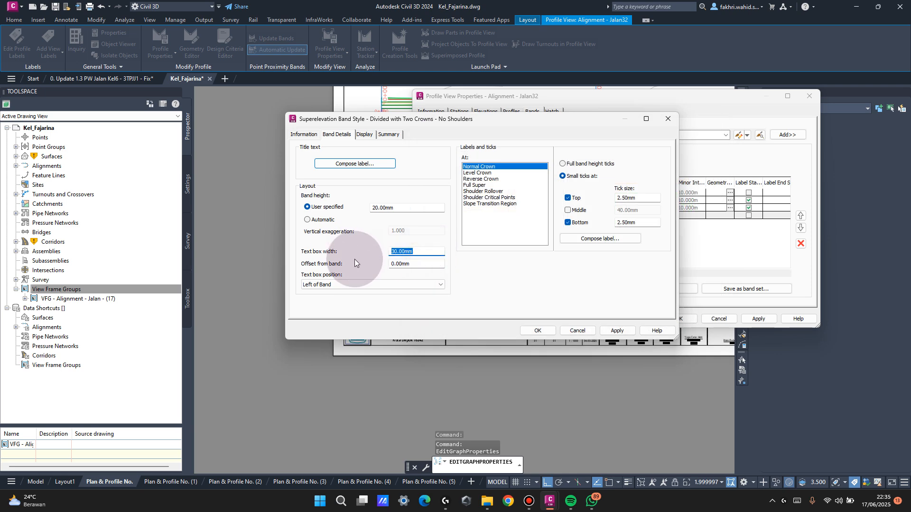
pyautogui.write('35')
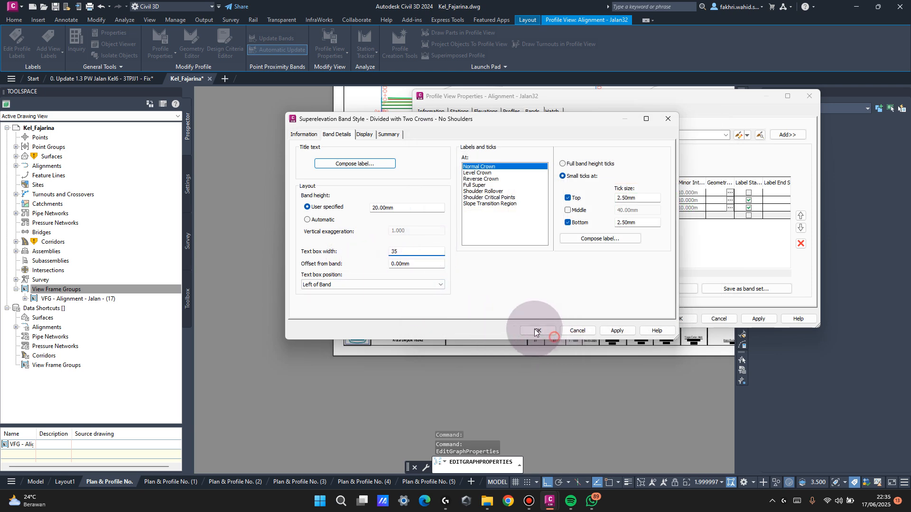
pyautogui.click(538, 330)
pyautogui.click(498, 231)
# Shift the Galian (m3) title of the Cut Data band style closer to the grid by changing its X offset.
pyautogui.click(559, 207)
pyautogui.click(566, 216)
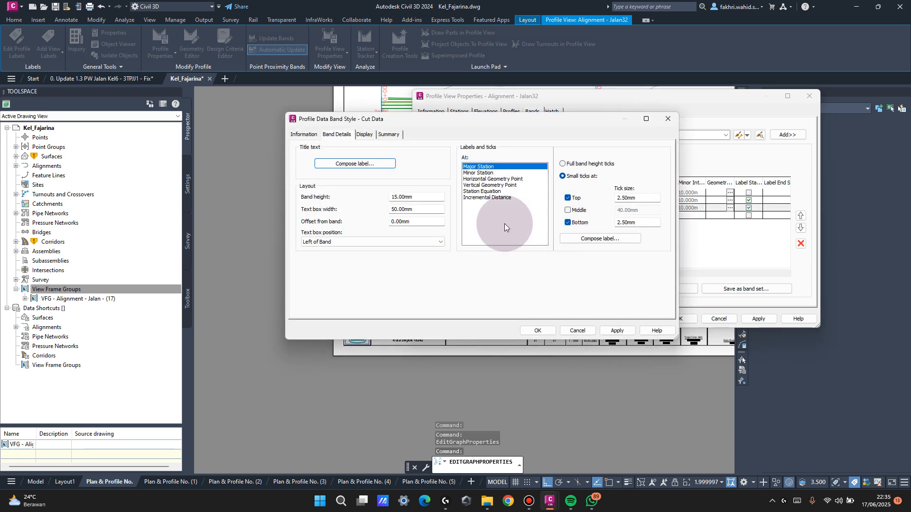
pyautogui.click(361, 163)
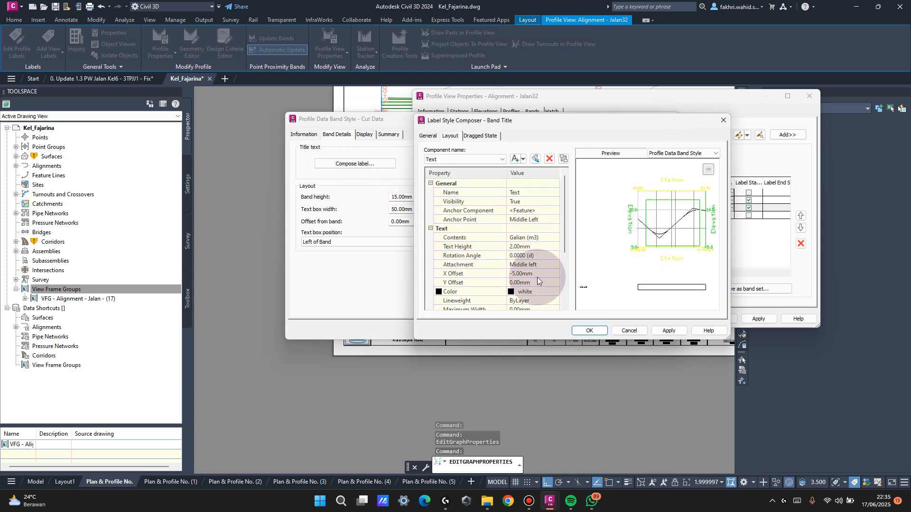
pyautogui.click(586, 328)
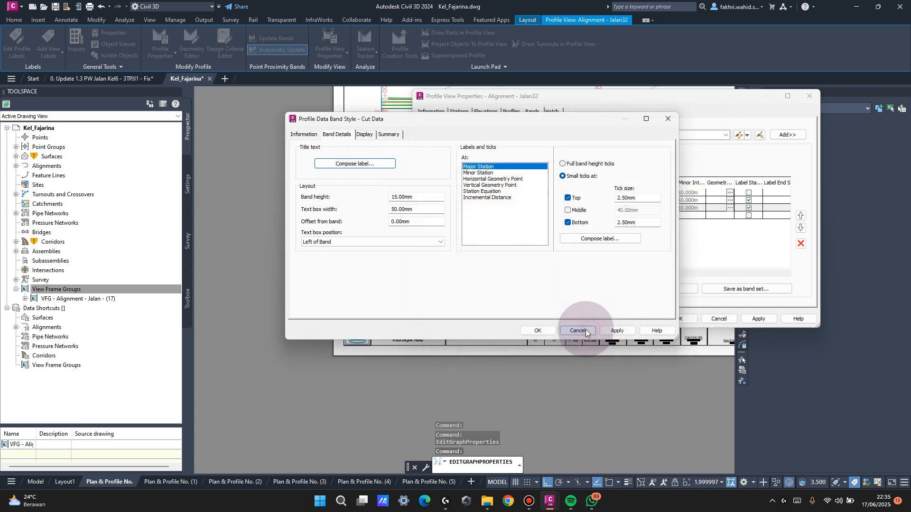
pyautogui.click(538, 331)
pyautogui.click(501, 230)
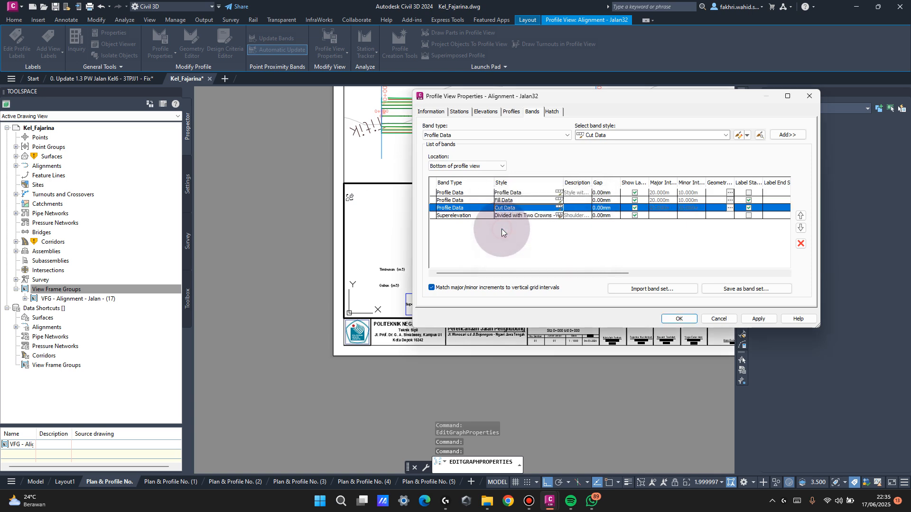
# Set the X offset of the Timbunan (m3) title in the Fill Data band style to 0 mm and accept the profile view properties.
pyautogui.click(560, 200)
pyautogui.click(580, 208)
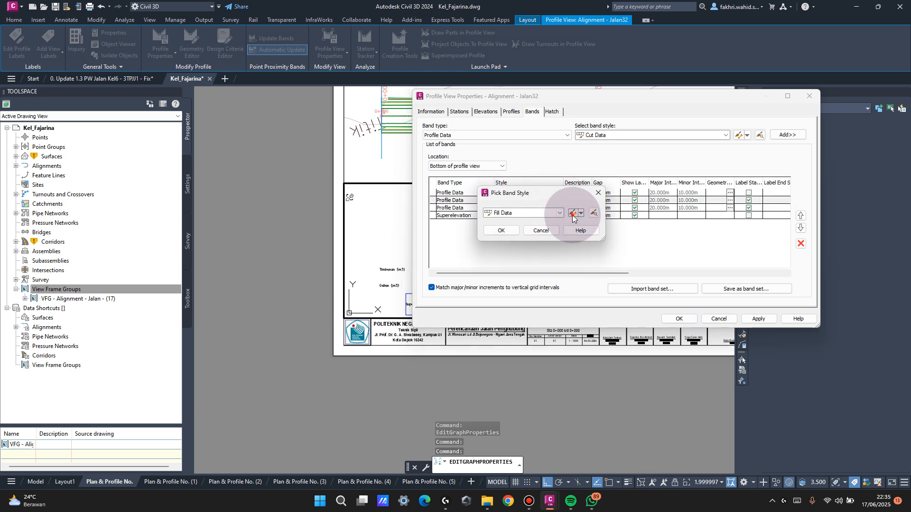
pyautogui.click(362, 164)
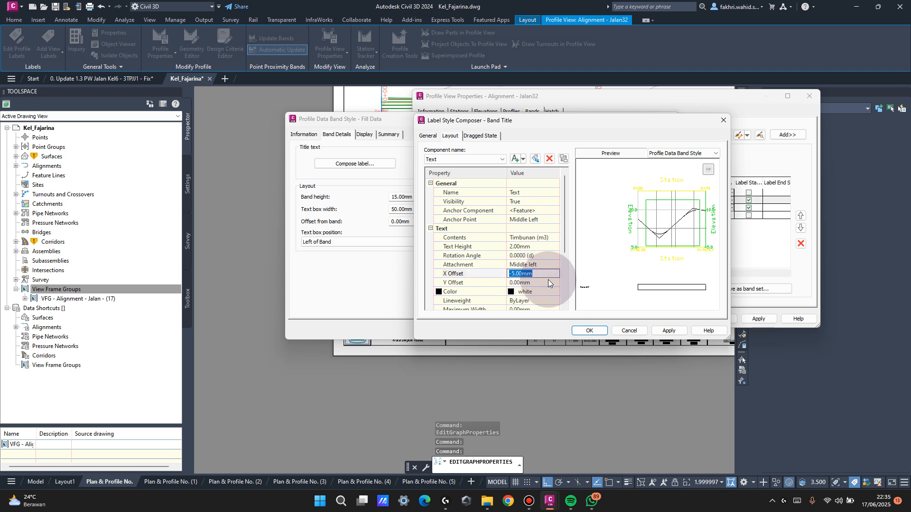
pyautogui.write('0')
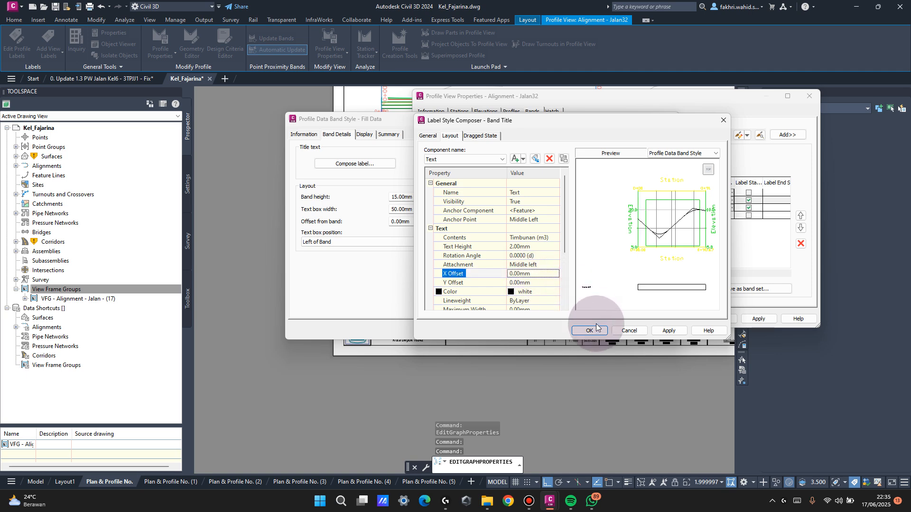
pyautogui.click(589, 331)
pyautogui.click(534, 329)
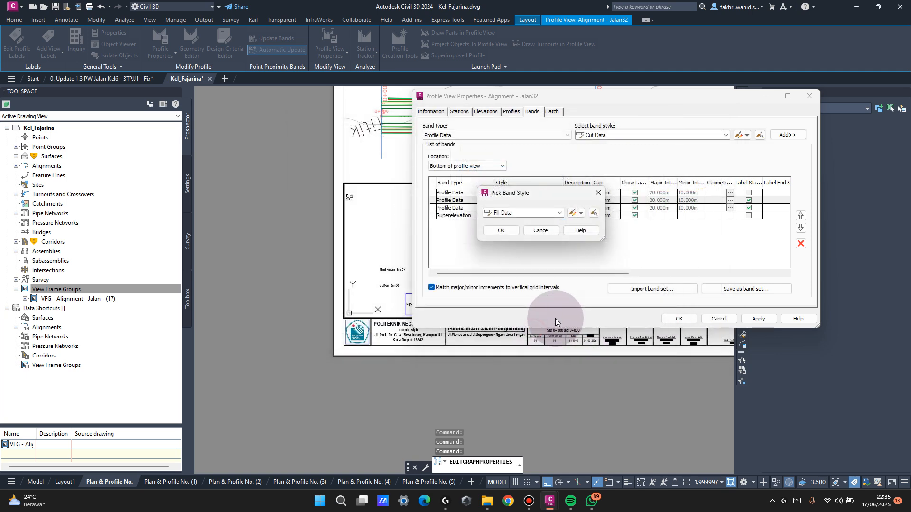
pyautogui.click(499, 230)
pyautogui.click(676, 318)
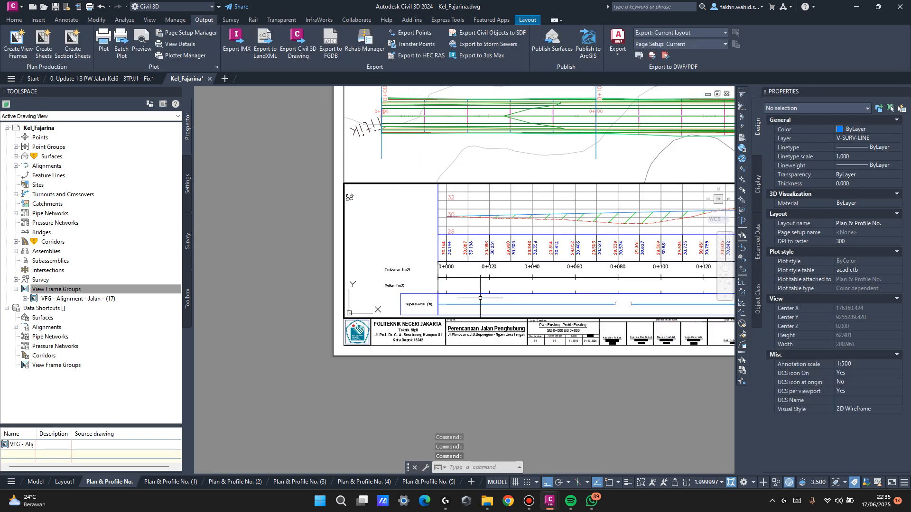
# Reopen the Alignment - Jalan32 profile view properties and set the Timbunan (m3) title's X offset in the Fill Data band style to 10 mm.
pyautogui.moveTo(480, 300); pyautogui.dragTo(449, 276, button='middle')
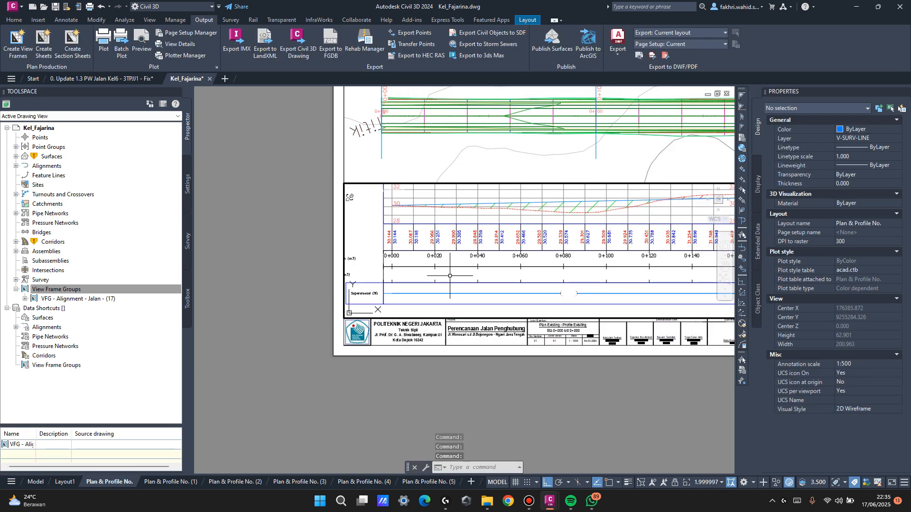
pyautogui.click(450, 218)
pyautogui.rightClick(446, 226)
pyautogui.click(524, 325)
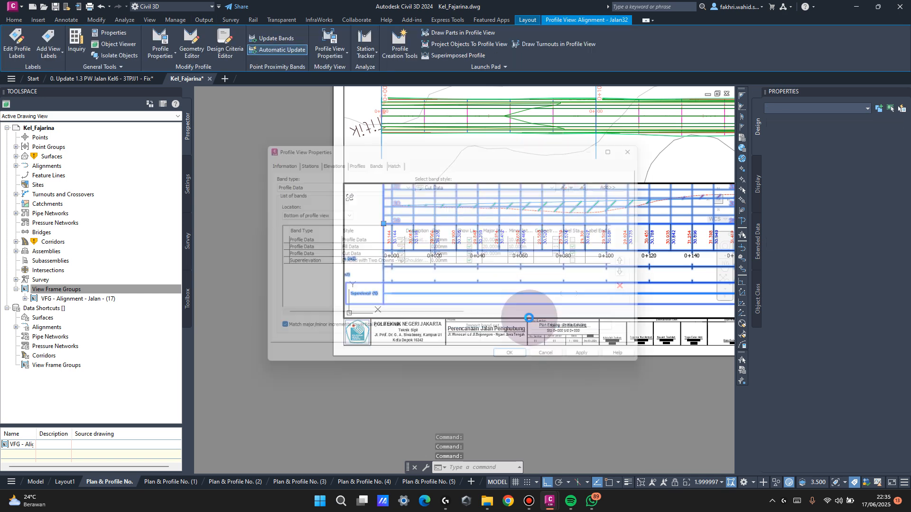
pyautogui.click(559, 200)
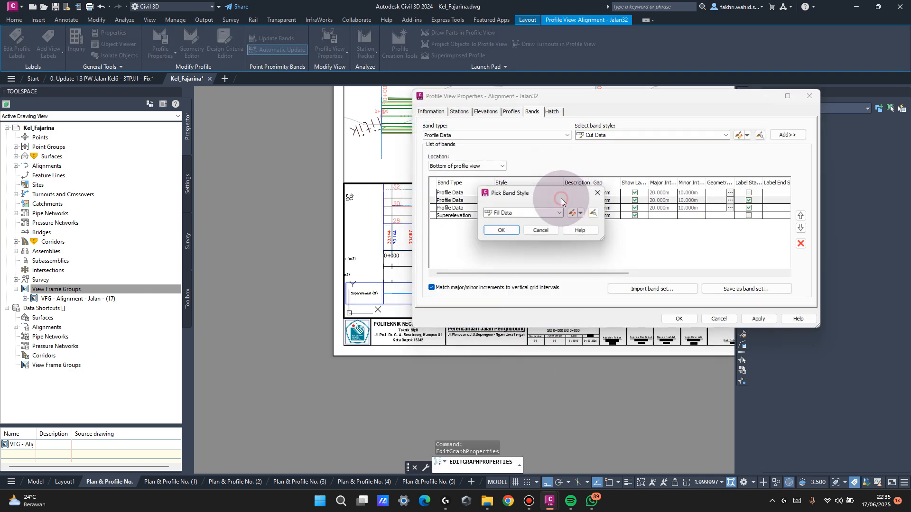
pyautogui.click(576, 211)
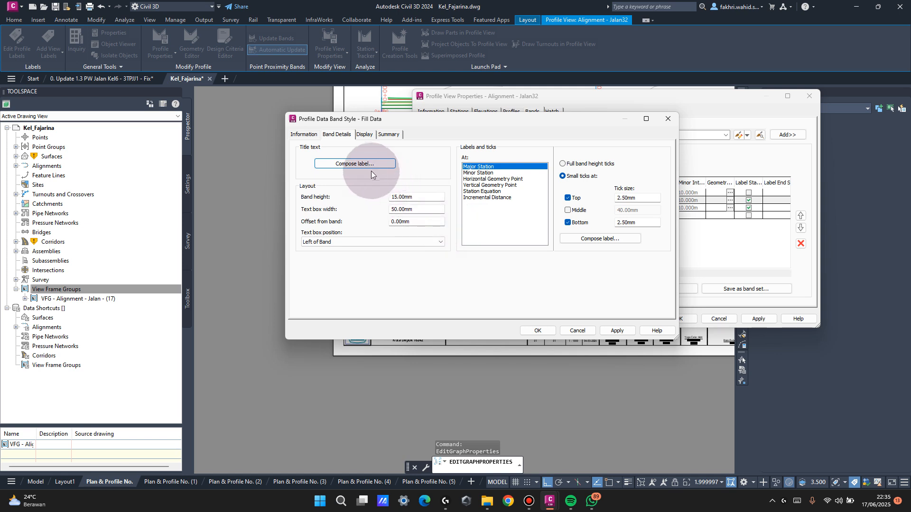
pyautogui.click(371, 164)
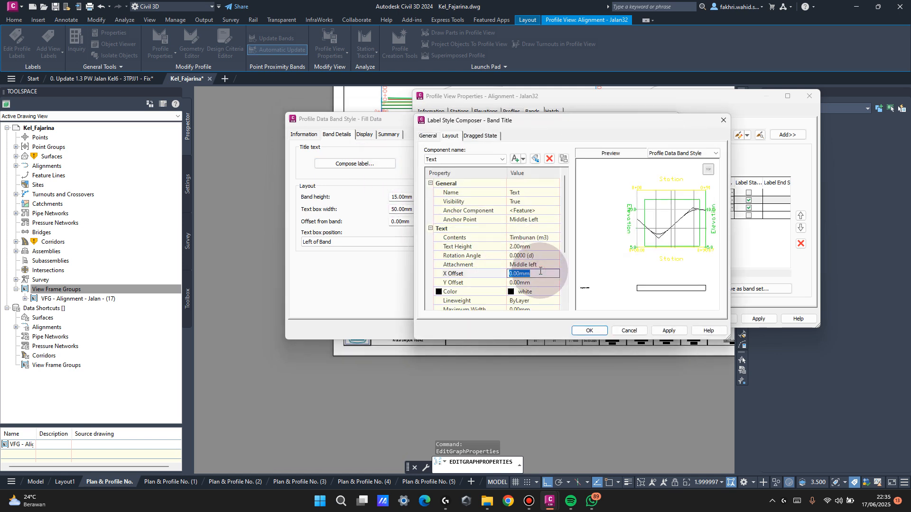
pyautogui.write('10')
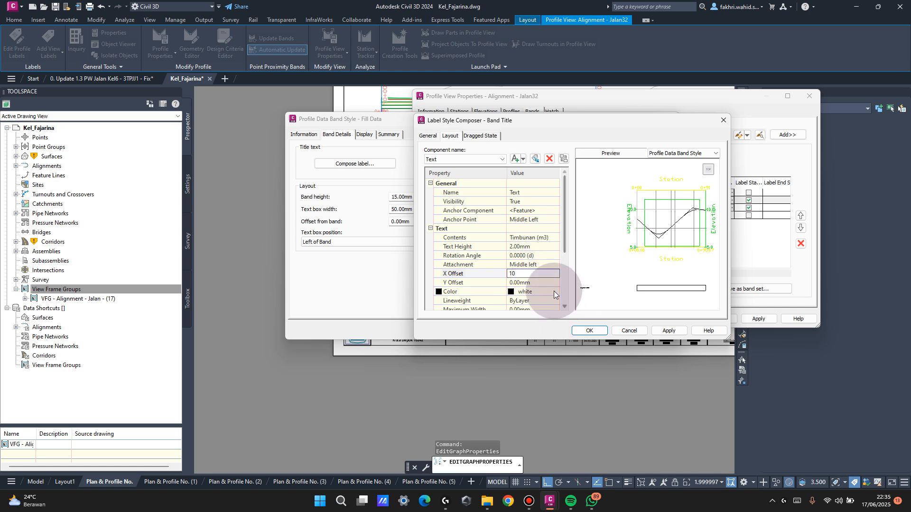
pyautogui.click(589, 330)
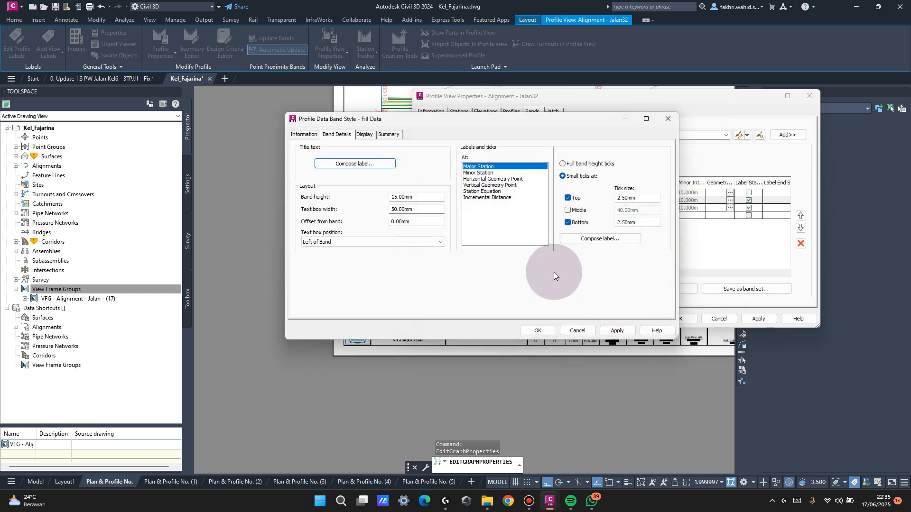
pyautogui.click(543, 331)
pyautogui.click(503, 227)
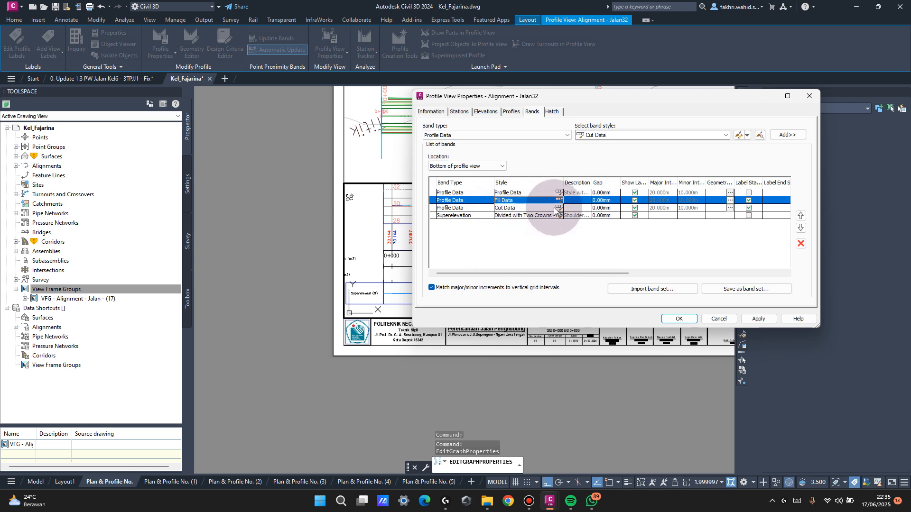
# Set the Galian (m3) title's X offset in the Cut Data band style to 10 mm and accept the profile view properties.
pyautogui.click(559, 208)
pyautogui.click(552, 227)
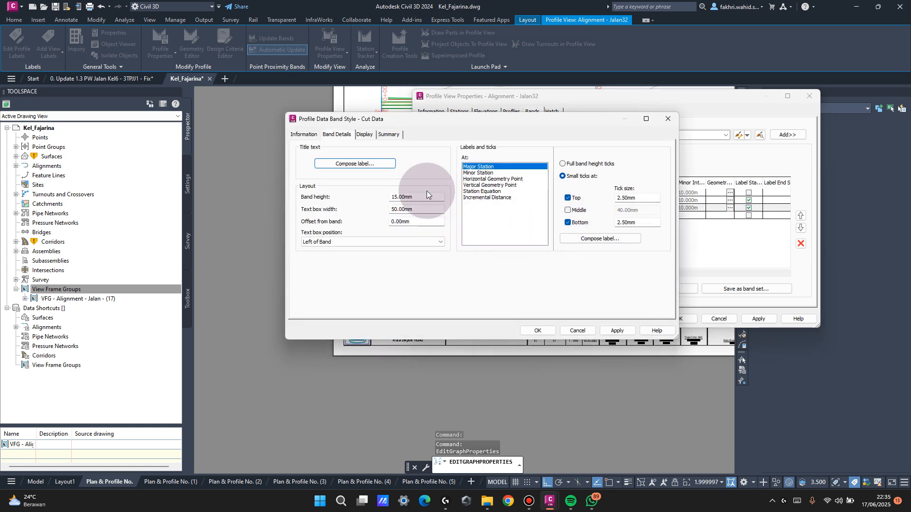
pyautogui.click(359, 164)
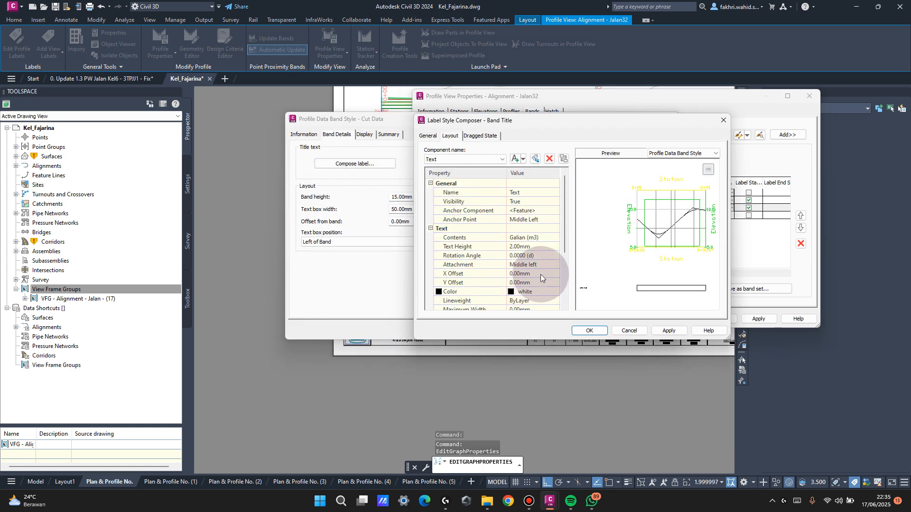
pyautogui.click(588, 331)
pyautogui.click(531, 330)
pyautogui.click(564, 294)
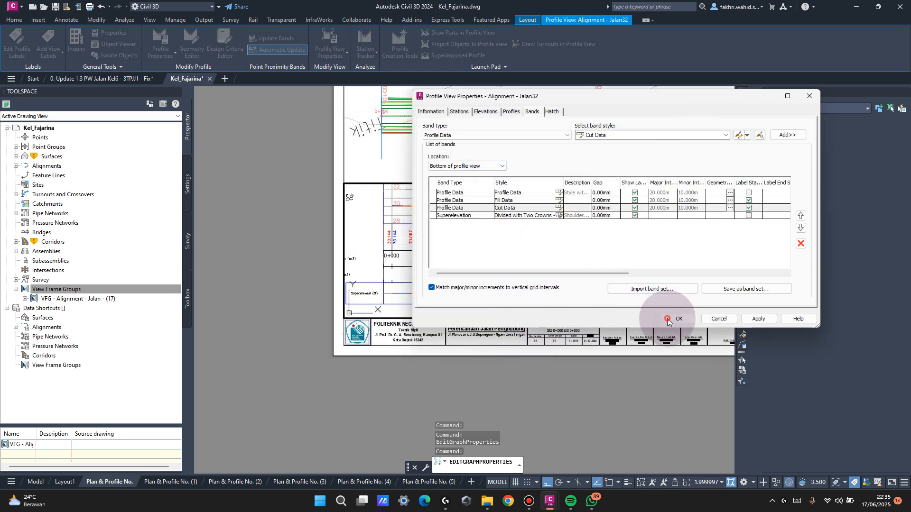
pyautogui.click(667, 320)
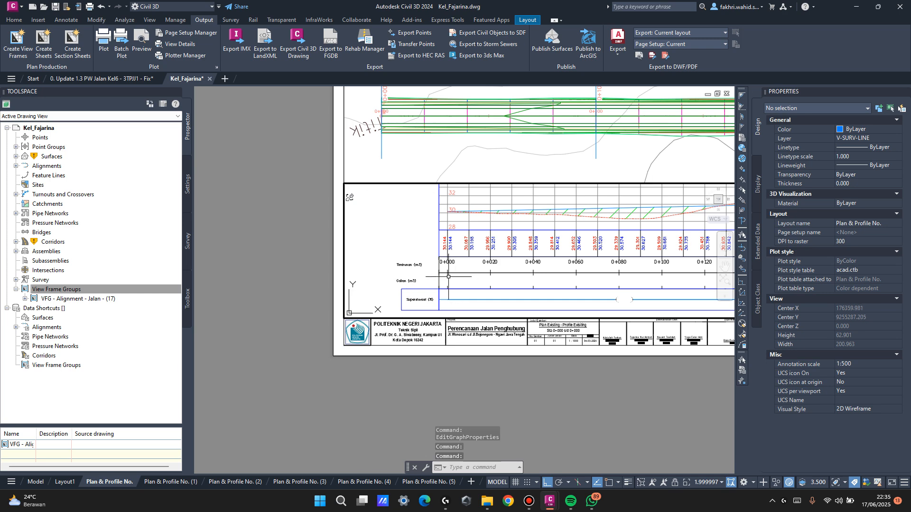
# Reopen the Alignment - Jalan32 profile view properties and set the Timbunan (m3) title's X offset in the Fill Data band style to 20 mm.
pyautogui.click(454, 278)
pyautogui.rightClick(462, 278)
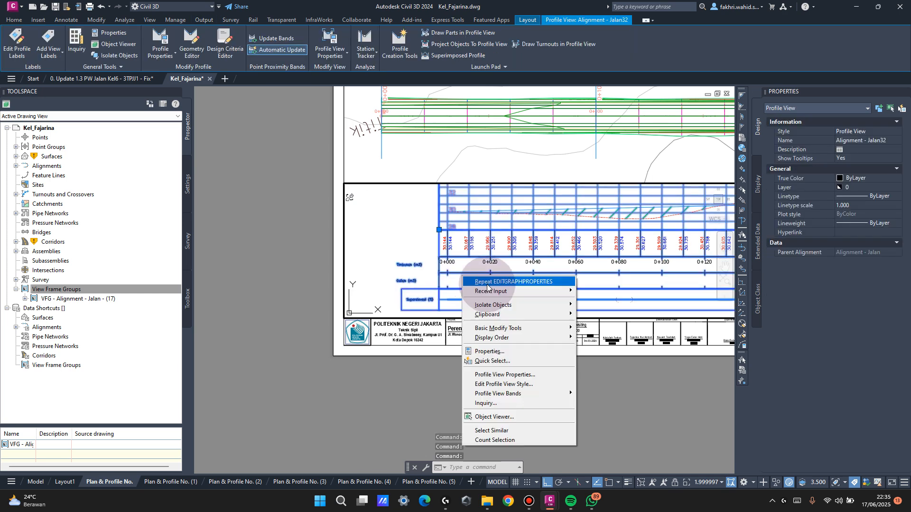
pyautogui.click(527, 374)
pyautogui.click(559, 203)
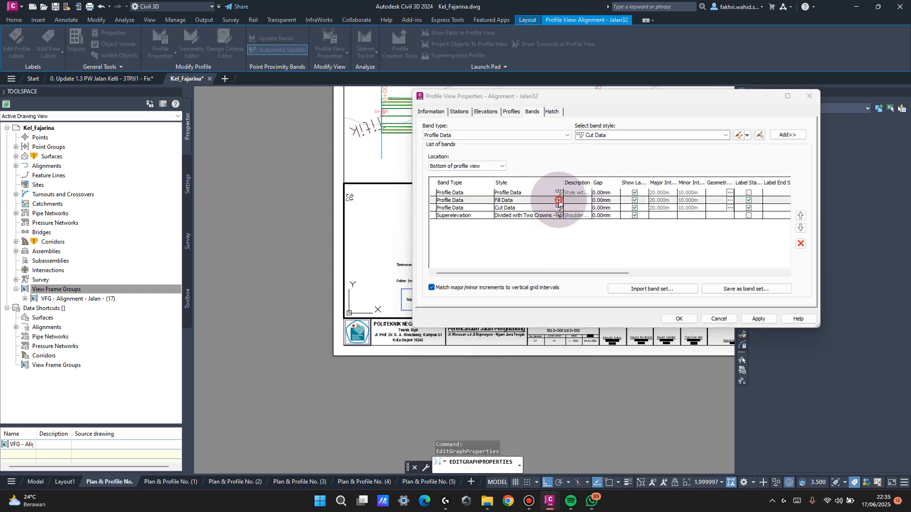
pyautogui.click(568, 214)
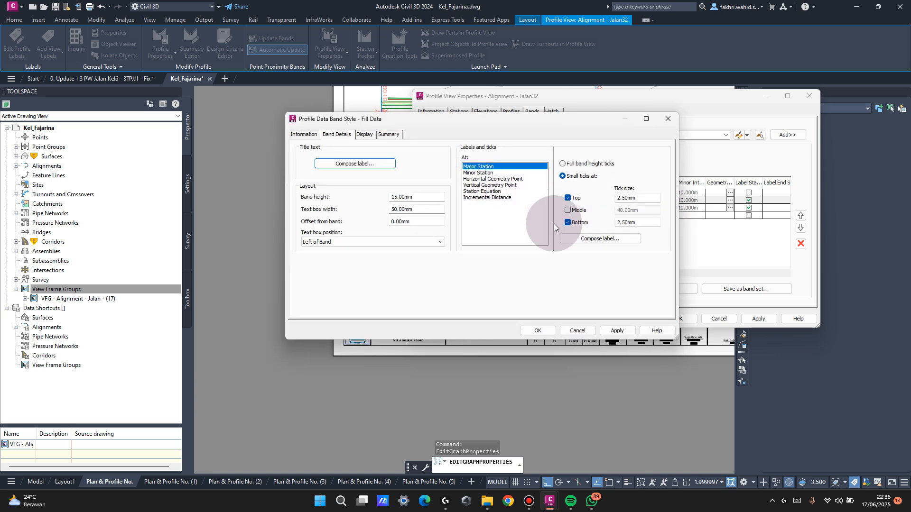
pyautogui.click(362, 163)
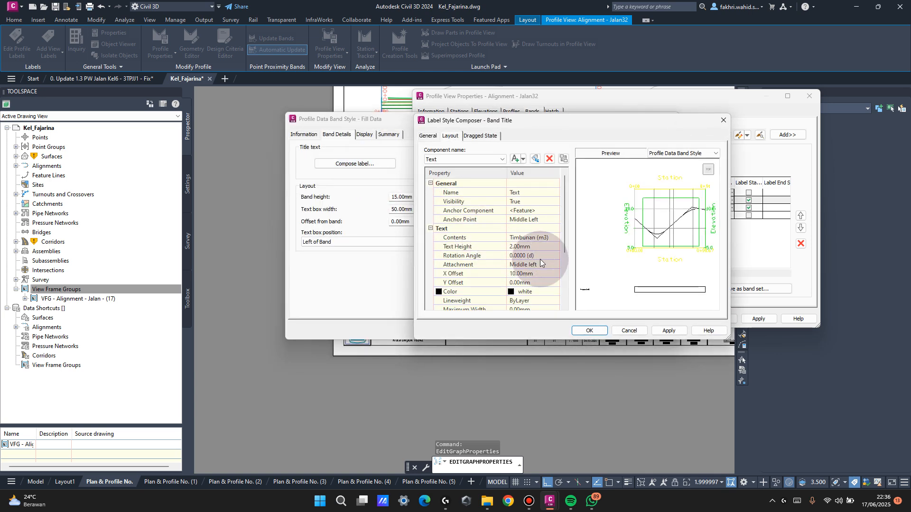
pyautogui.write('20')
pyautogui.press('Return')
pyautogui.click(538, 273)
pyautogui.click(589, 331)
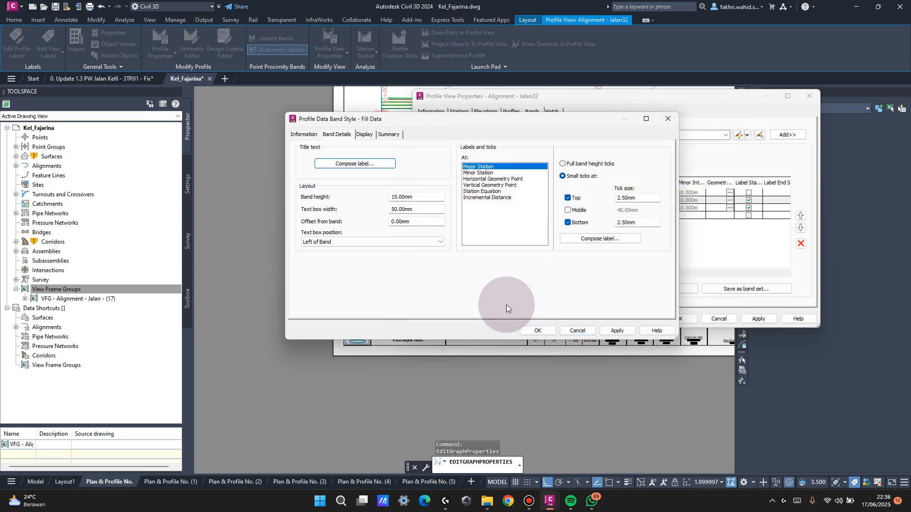
pyautogui.click(538, 331)
pyautogui.click(501, 231)
# Set the Galian (m3) title's X offset in the Cut Data band style to 20 mm and accept the profile view properties.
pyautogui.click(561, 208)
pyautogui.click(570, 212)
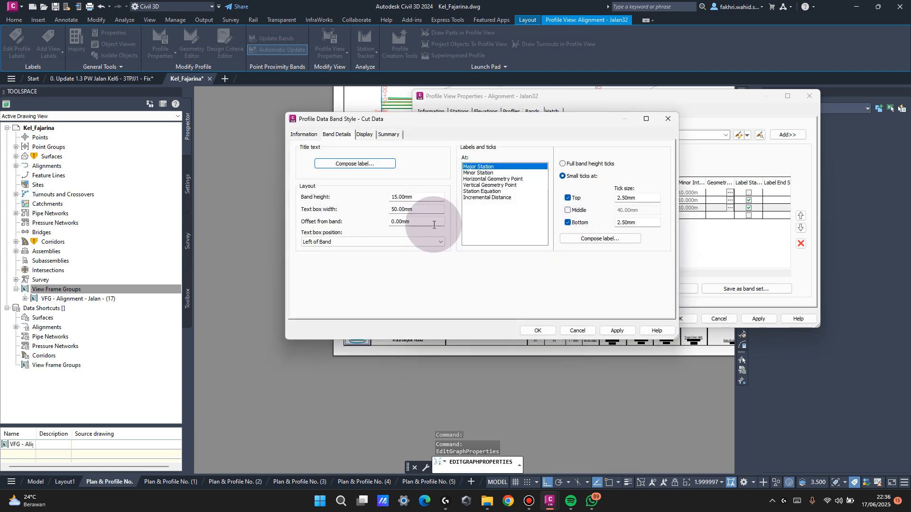
pyautogui.click(374, 168)
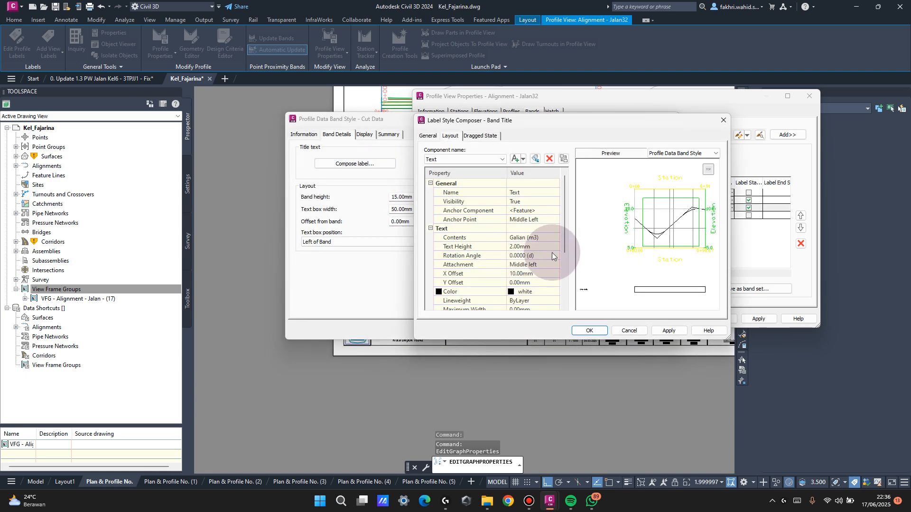
pyautogui.write('20.00mm')
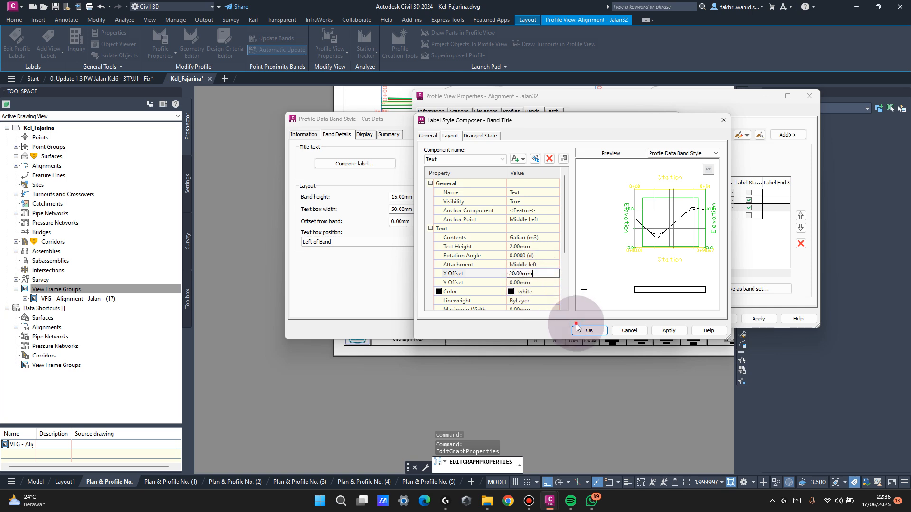
pyautogui.click(588, 330)
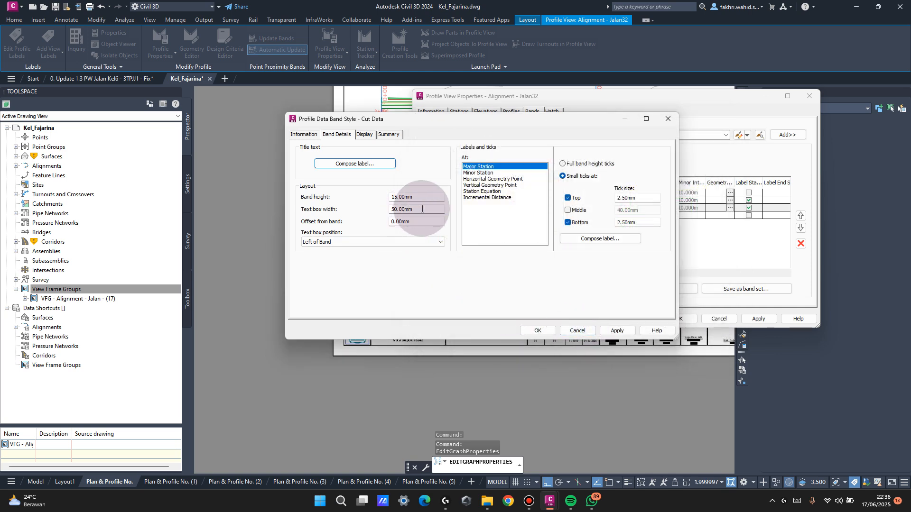
pyautogui.click(414, 197)
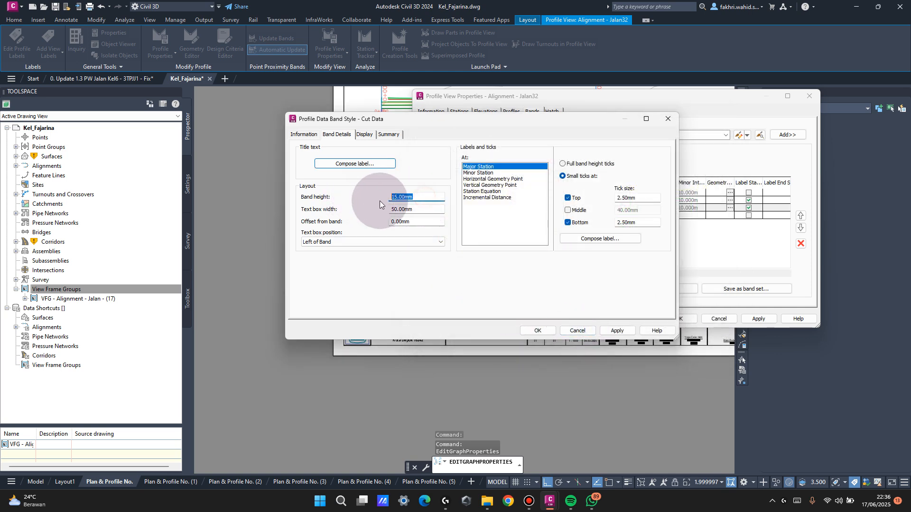
pyautogui.moveTo(509, 121); pyautogui.dragTo(563, 119)
pyautogui.click(592, 328)
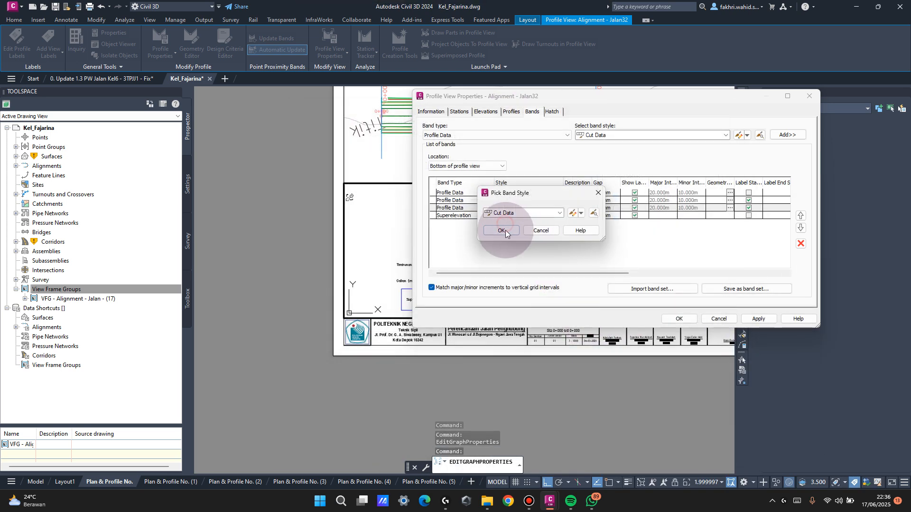
pyautogui.click(506, 230)
pyautogui.click(678, 318)
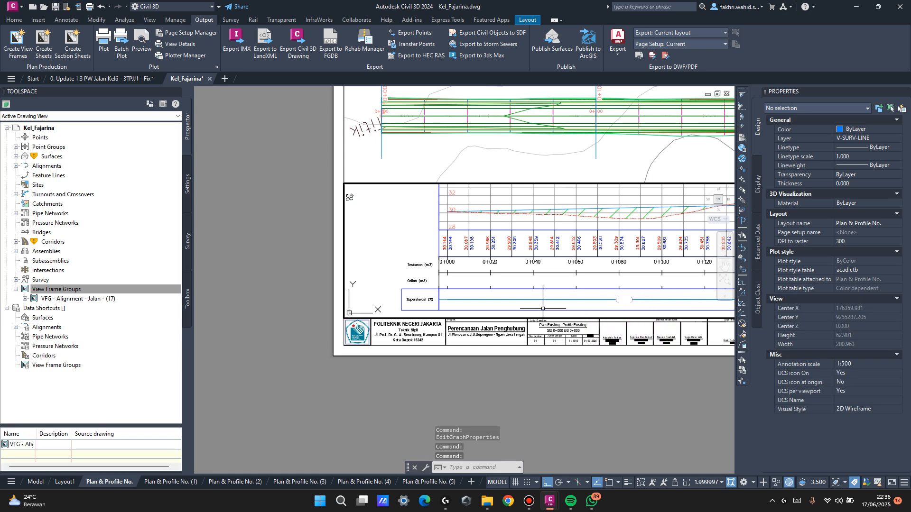
# Shift the profile view within its viewport so its stations line up with the plan view above, and return to paper space.
pyautogui.doubleClick(573, 392)
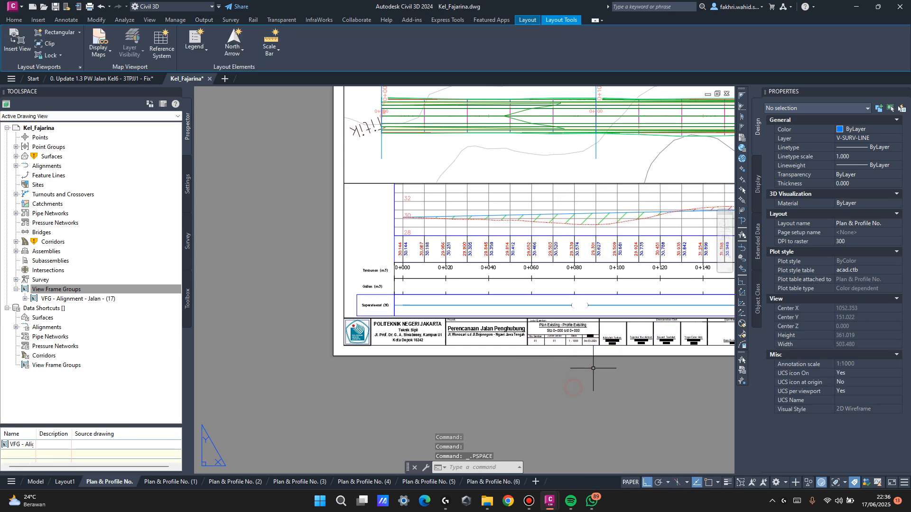
pyautogui.doubleClick(493, 326)
pyautogui.moveTo(512, 256); pyautogui.dragTo(491, 274, button='middle')
pyautogui.doubleClick(692, 198)
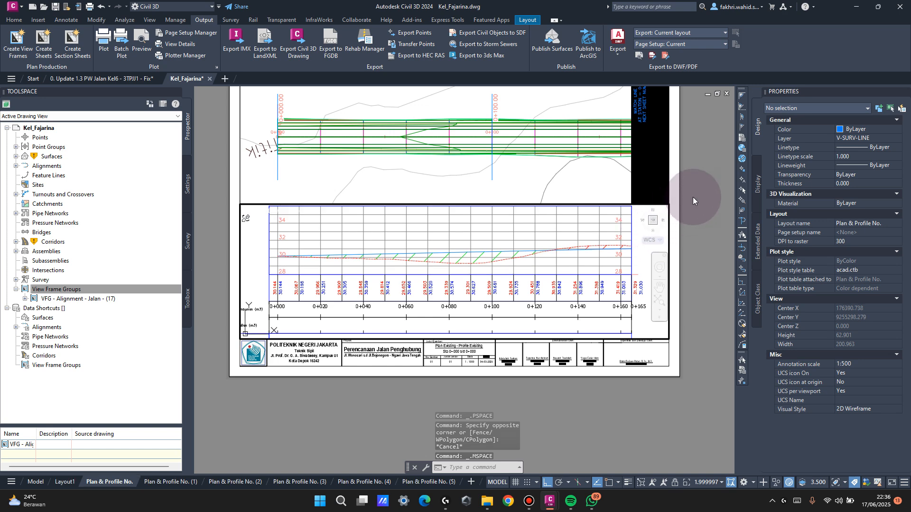
pyautogui.moveTo(510, 214); pyautogui.dragTo(529, 230, button='middle')
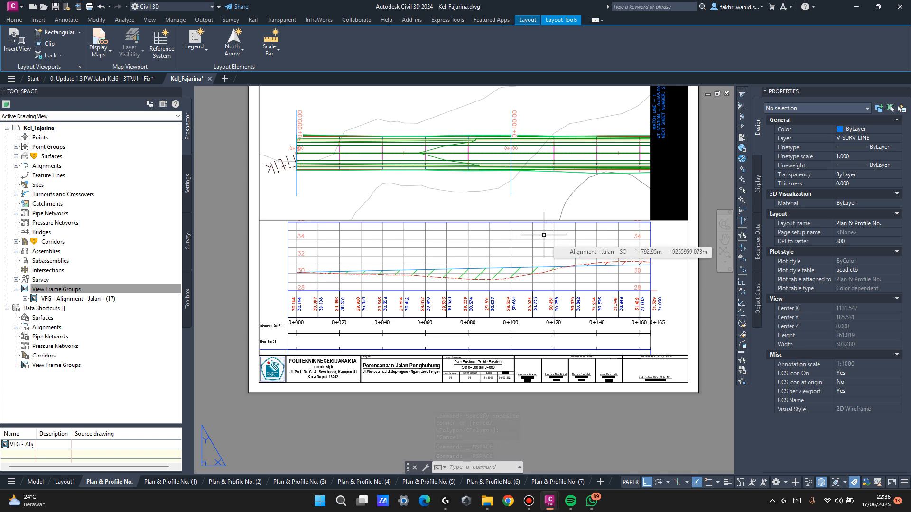
pyautogui.moveTo(543, 234); pyautogui.dragTo(515, 288, button='middle')
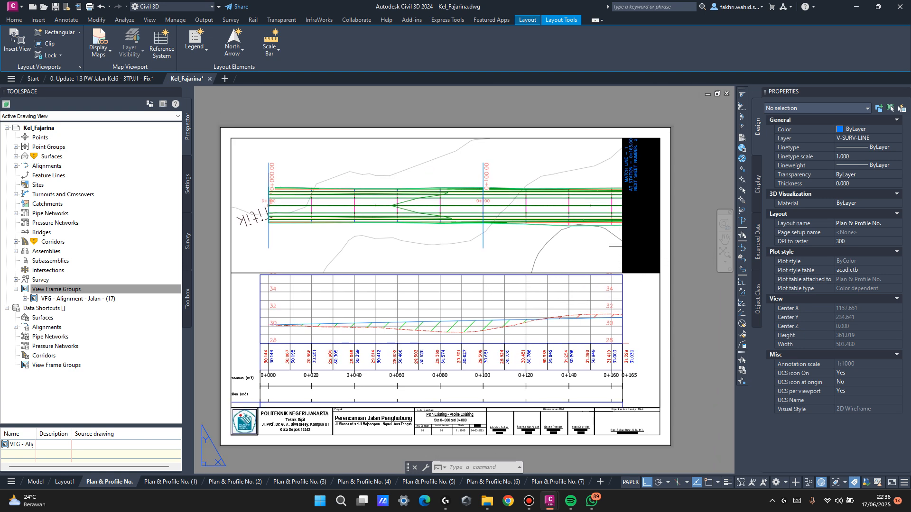
# Select the match line in the plan viewport and examine the information and view frame settings of its view frame group.
pyautogui.doubleClick(619, 245)
pyautogui.click(617, 231)
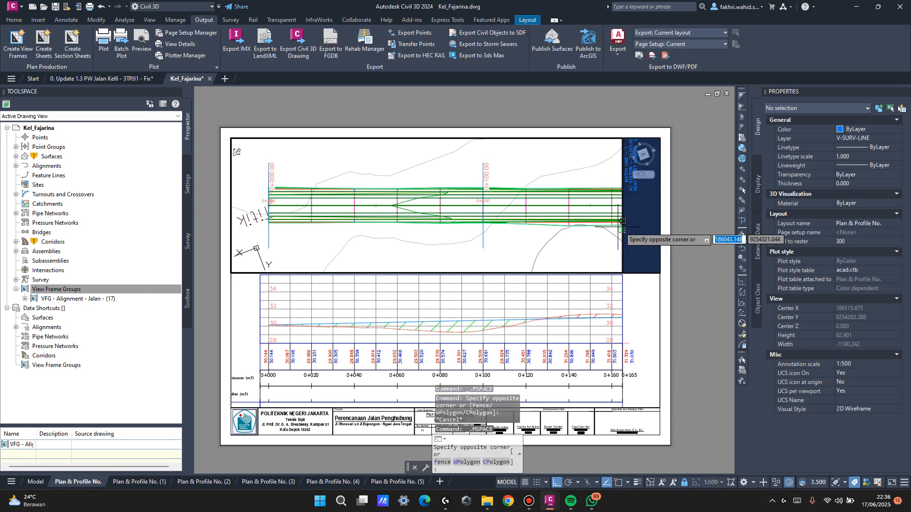
pyautogui.click(622, 221)
pyautogui.rightClick(623, 232)
pyautogui.click(664, 356)
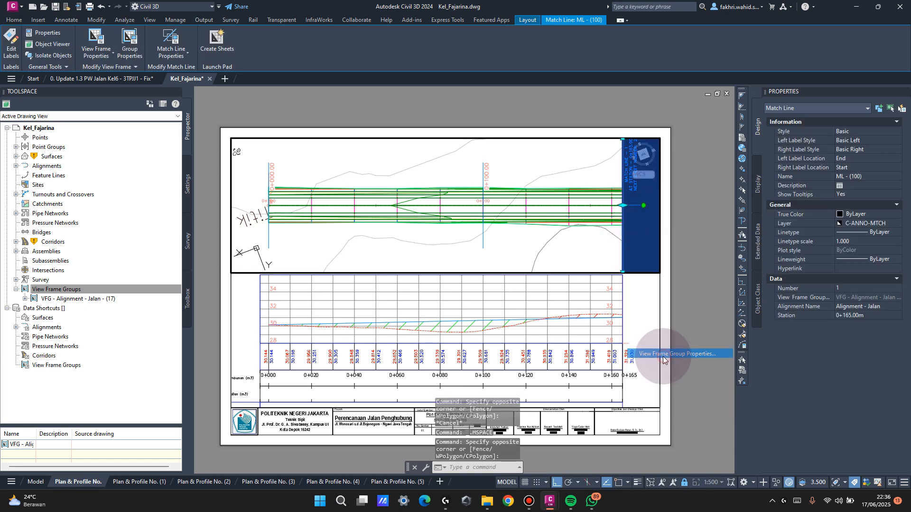
pyautogui.click(348, 141)
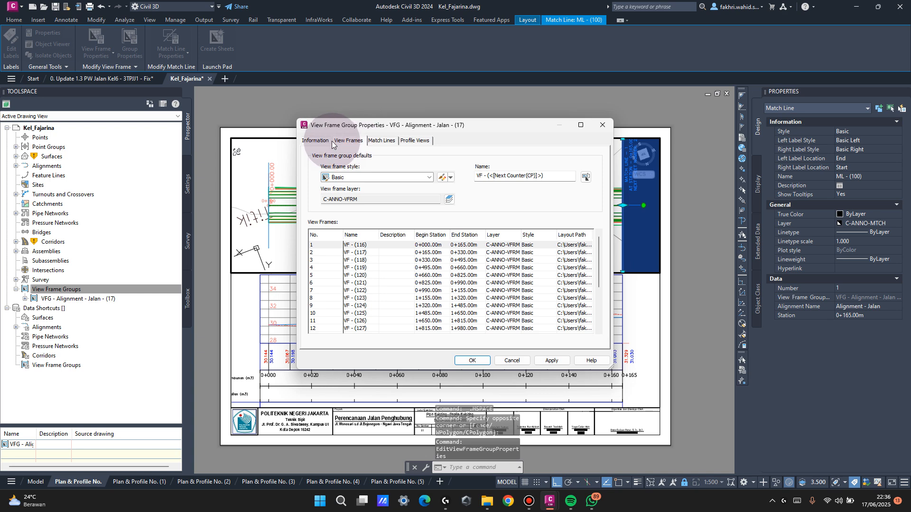
pyautogui.click(315, 140)
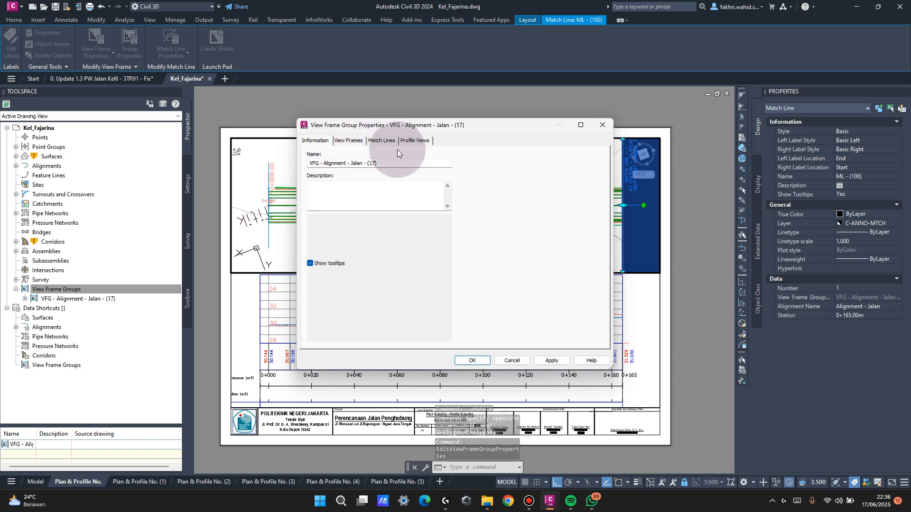
pyautogui.click(360, 141)
# Examine the display settings of the Basic view frame style and leave the view frame group properties without changes.
pyautogui.click(443, 177)
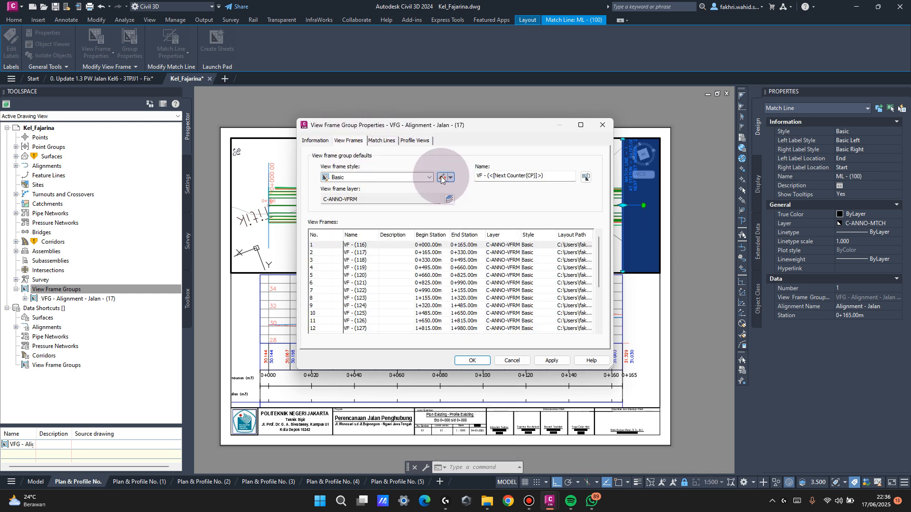
pyautogui.click(345, 153)
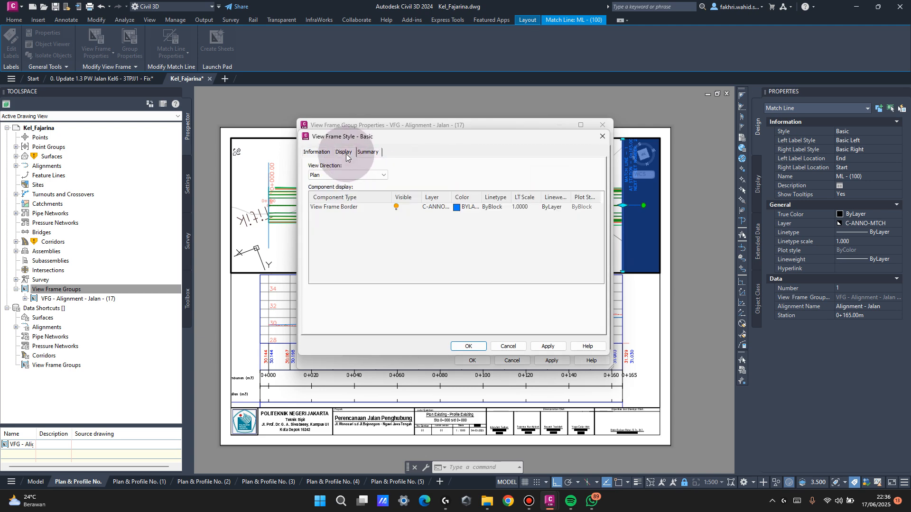
pyautogui.click(375, 154)
pyautogui.click(344, 152)
pyautogui.click(315, 176)
pyautogui.click(315, 176)
pyautogui.click(601, 138)
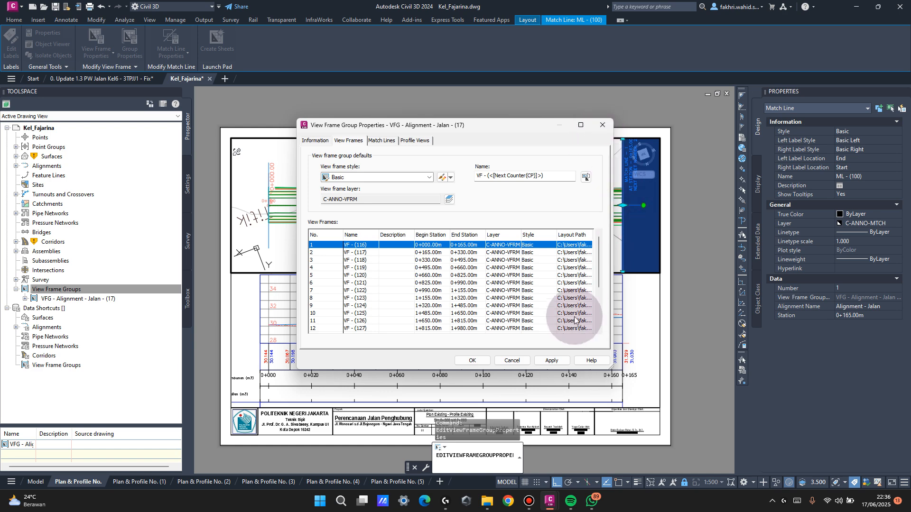
pyautogui.click(509, 360)
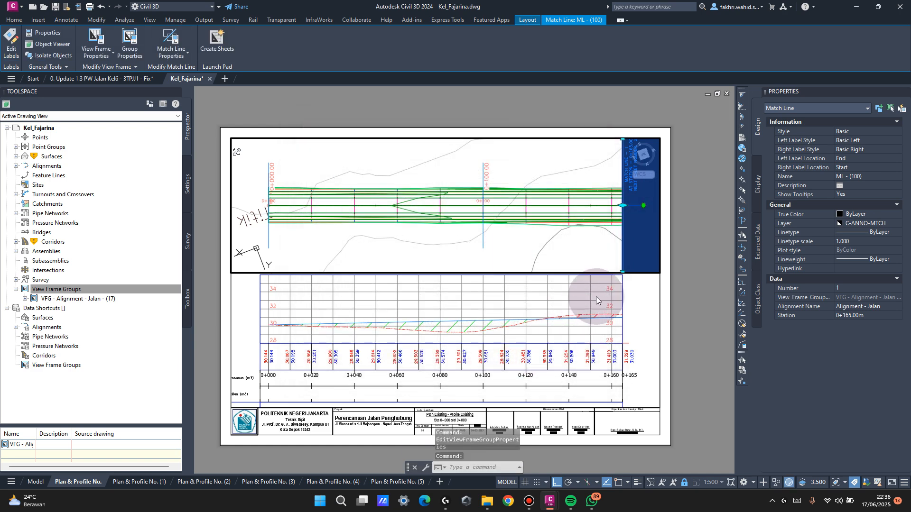
pyautogui.rightClick(633, 250)
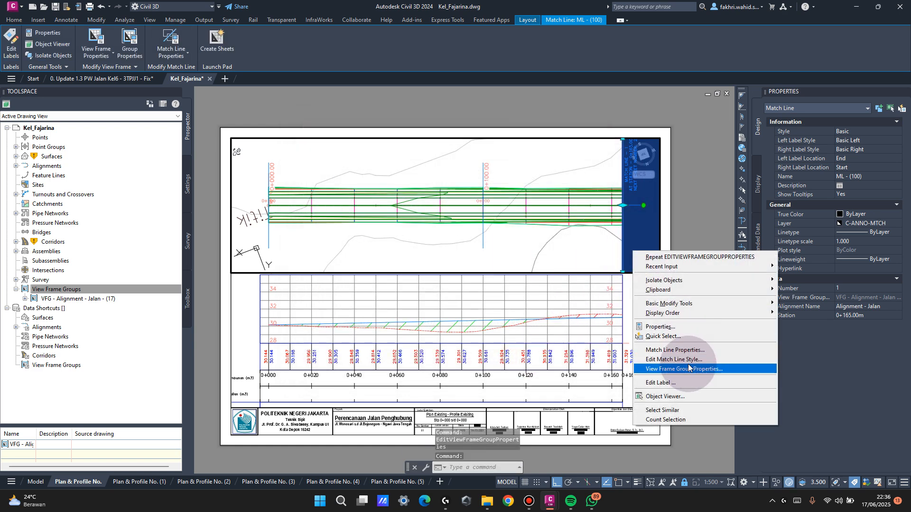
pyautogui.click(688, 363)
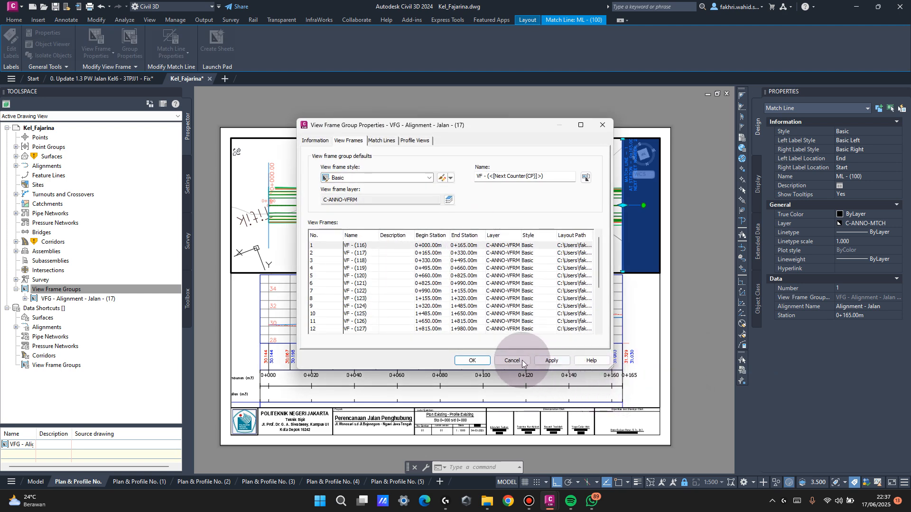
pyautogui.click(528, 362)
# Edit the plan match line's Basic style and set the match line mask's hatch pattern to the predefined ANSI31.
pyautogui.rightClick(626, 225)
pyautogui.click(670, 332)
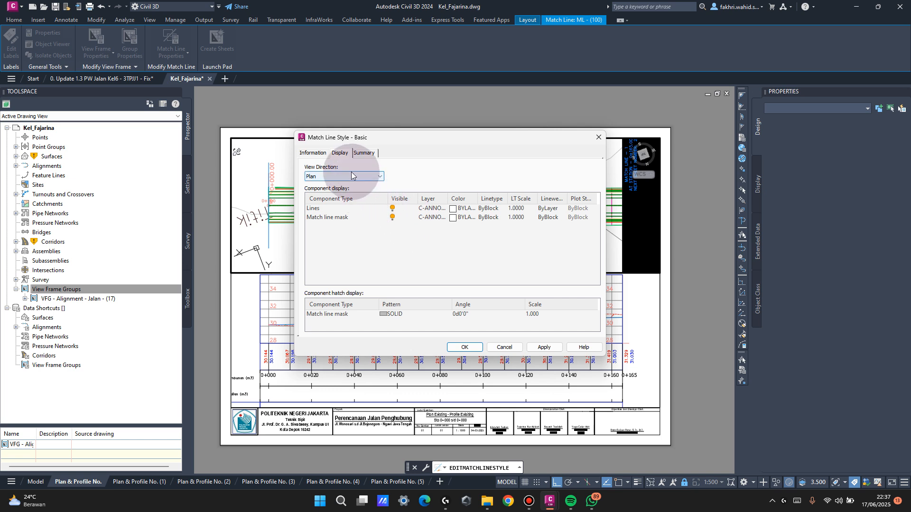
pyautogui.click(352, 176)
pyautogui.click(346, 183)
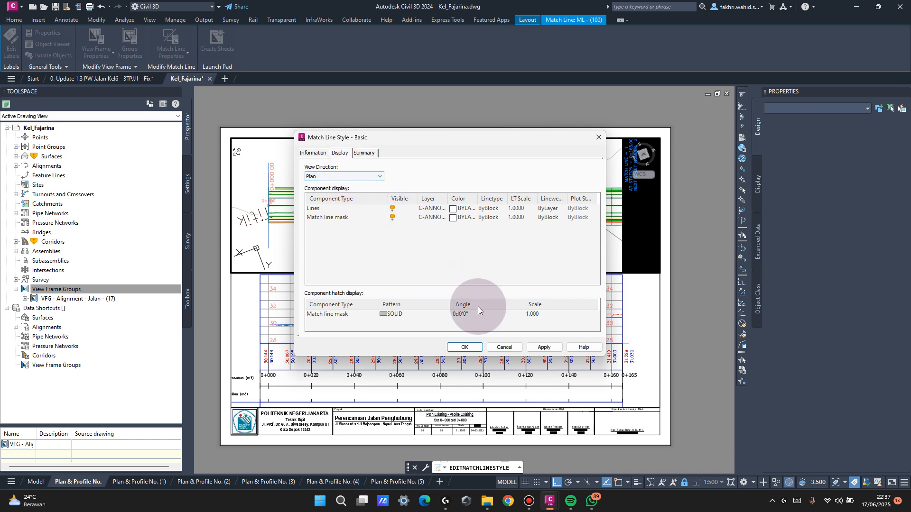
pyautogui.click(448, 316)
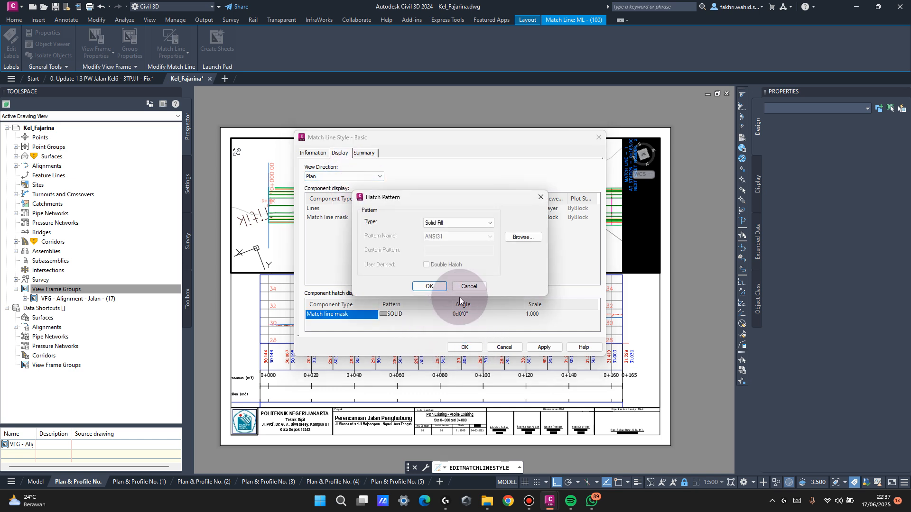
pyautogui.click(520, 238)
pyautogui.click(430, 339)
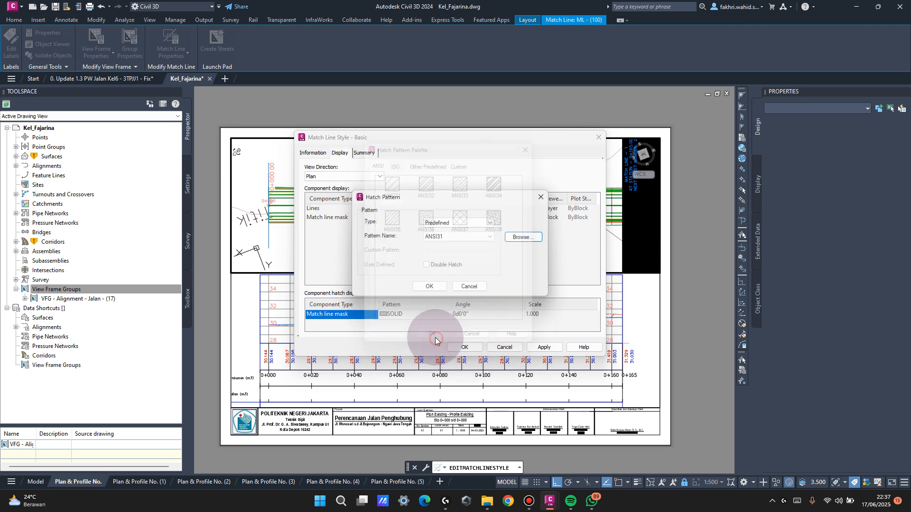
pyautogui.click(429, 286)
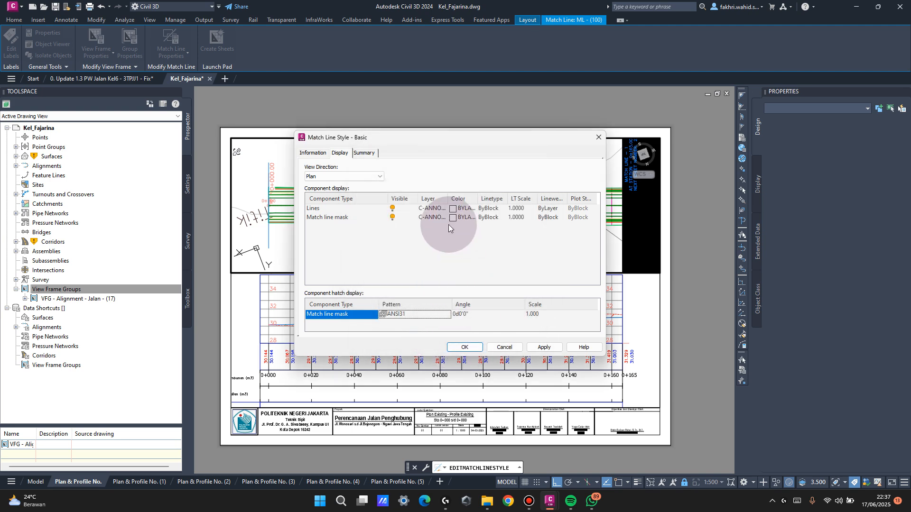
# Change the match line mask's hatch pattern type to Solid Fill in the Basic match line style's plan display.
pyautogui.click(452, 315)
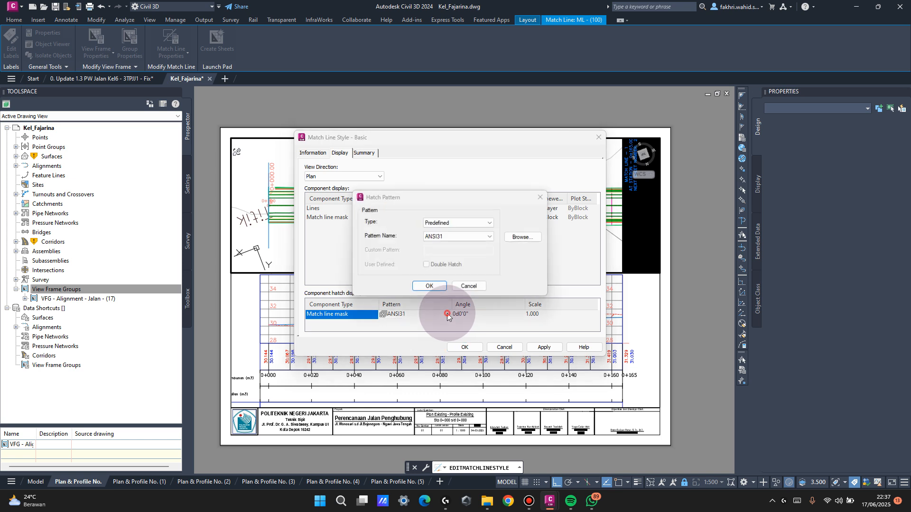
pyautogui.click(465, 223)
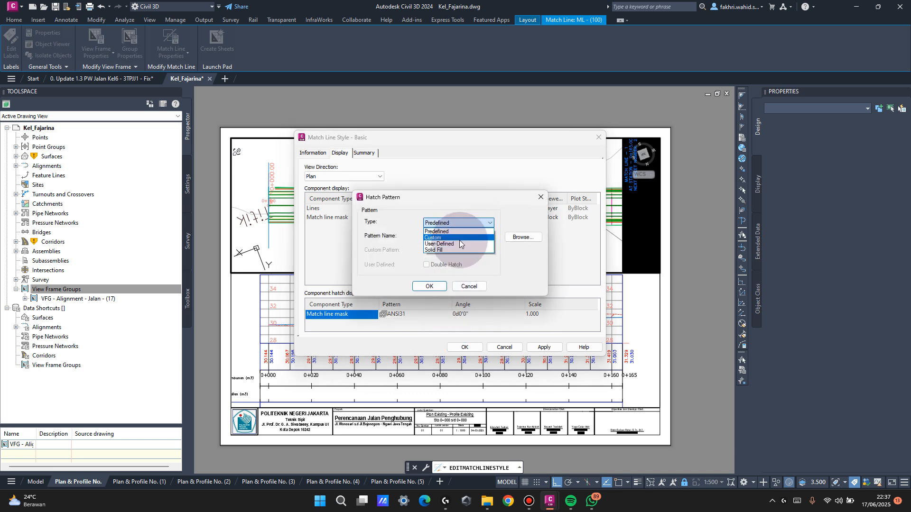
pyautogui.click(460, 243)
pyautogui.click(462, 223)
pyautogui.click(449, 250)
pyautogui.click(428, 286)
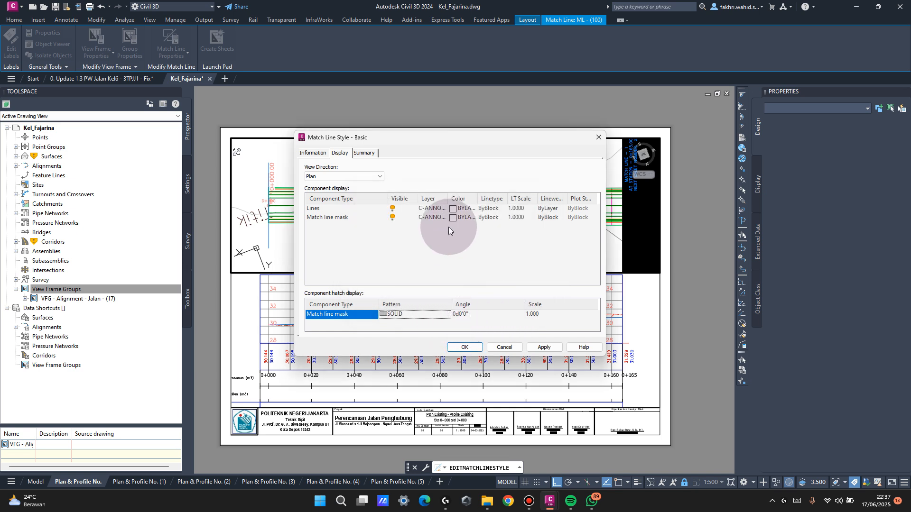
pyautogui.click(359, 179)
pyautogui.click(360, 179)
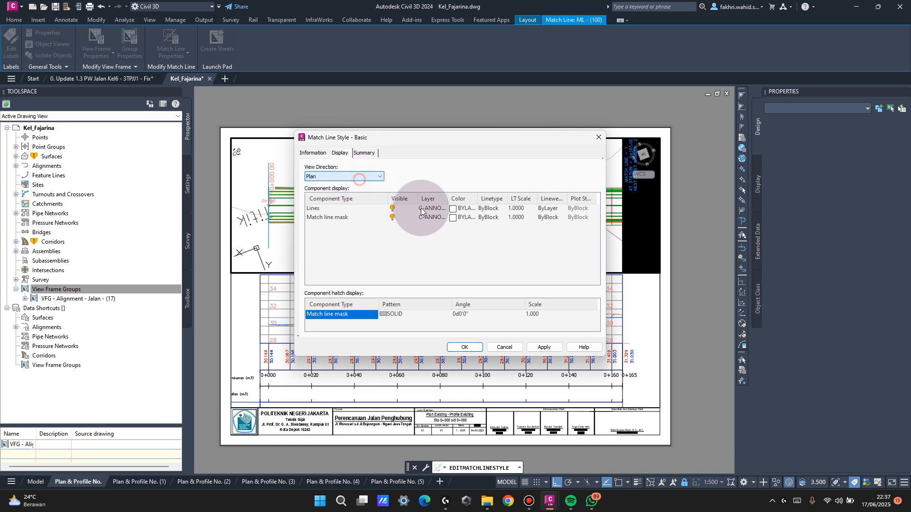
# Assign the true color 0,153,114 to the match line mask component.
pyautogui.click(454, 219)
pyautogui.click(452, 217)
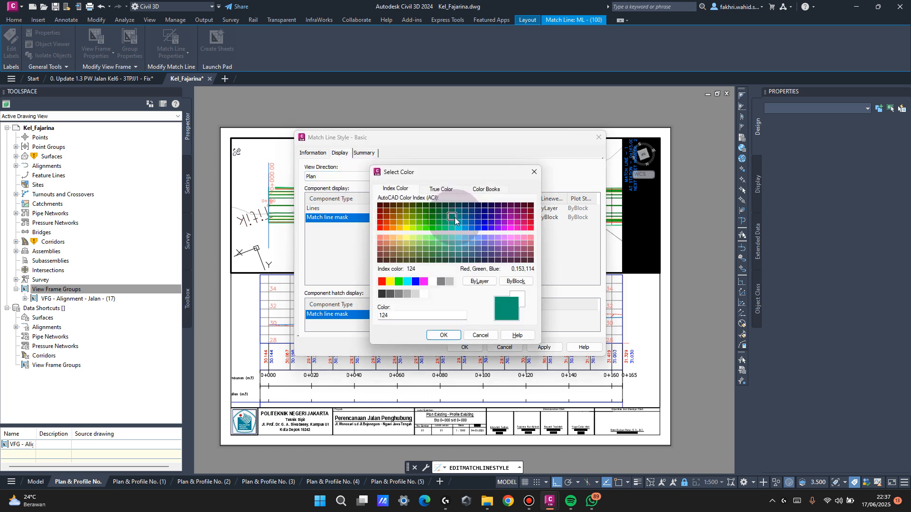
pyautogui.click(441, 188)
pyautogui.click(484, 221)
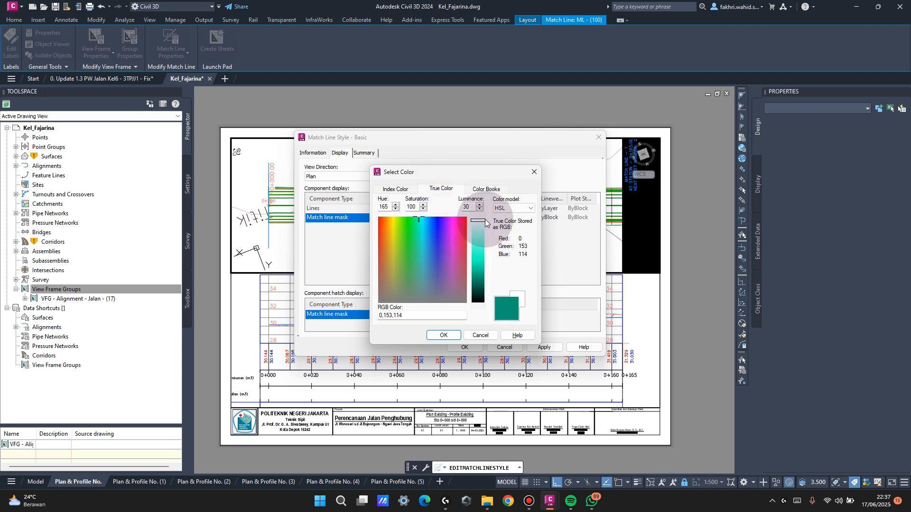
pyautogui.click(441, 335)
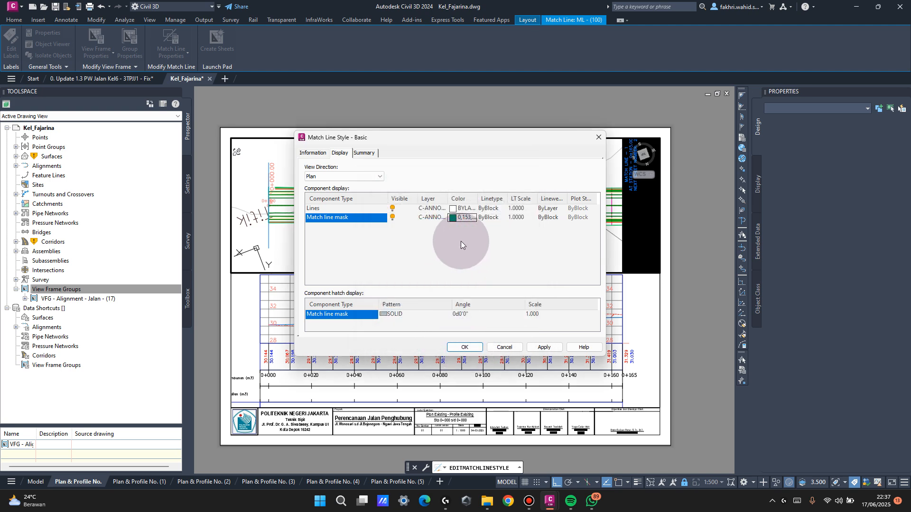
# Set the match line mask's true color to white (255,255,255) and accept the Basic match line style.
pyautogui.click(457, 217)
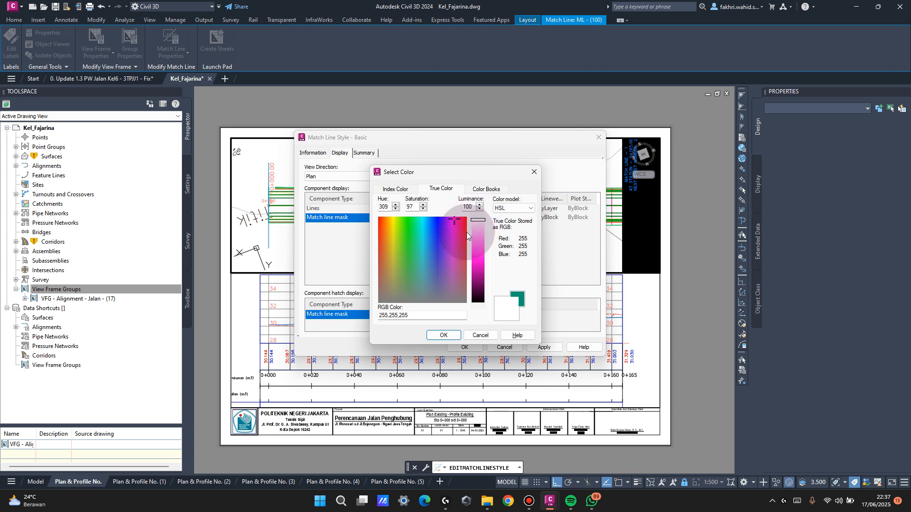
pyautogui.click(453, 335)
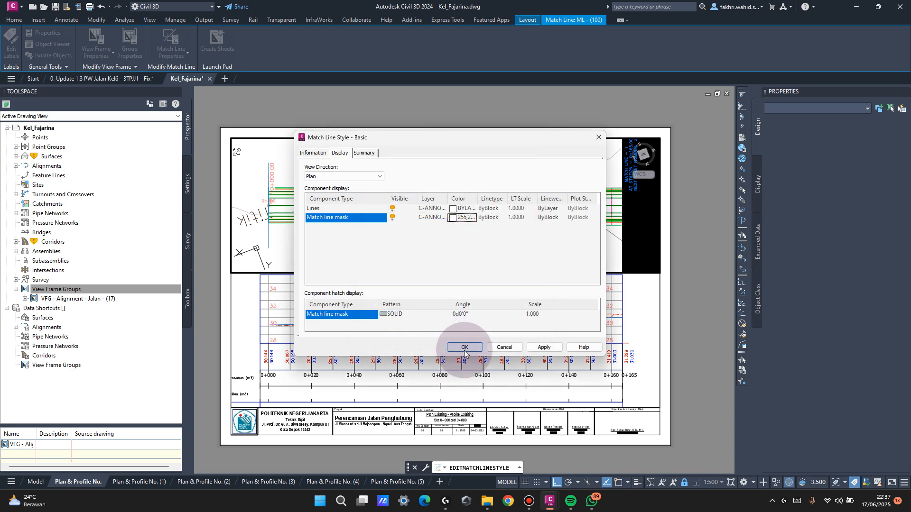
pyautogui.click(464, 349)
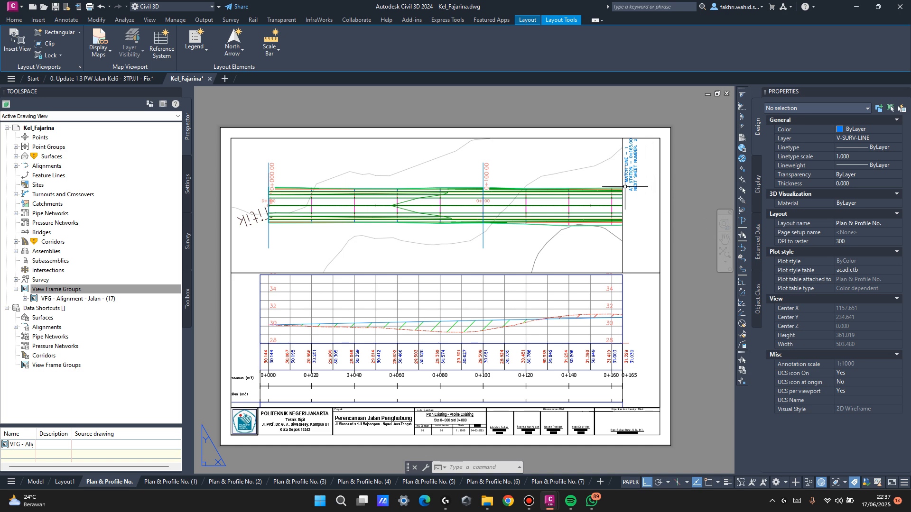
# Edit the match line label group in the plan viewport, setting the left label location to Start and the right one to End.
pyautogui.doubleClick(634, 163)
pyautogui.click(634, 163)
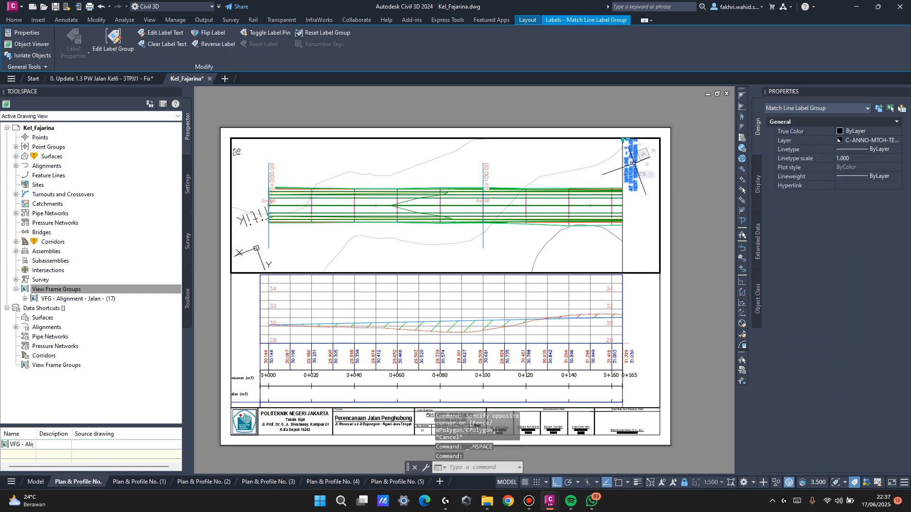
pyautogui.rightClick(634, 164)
pyautogui.click(668, 296)
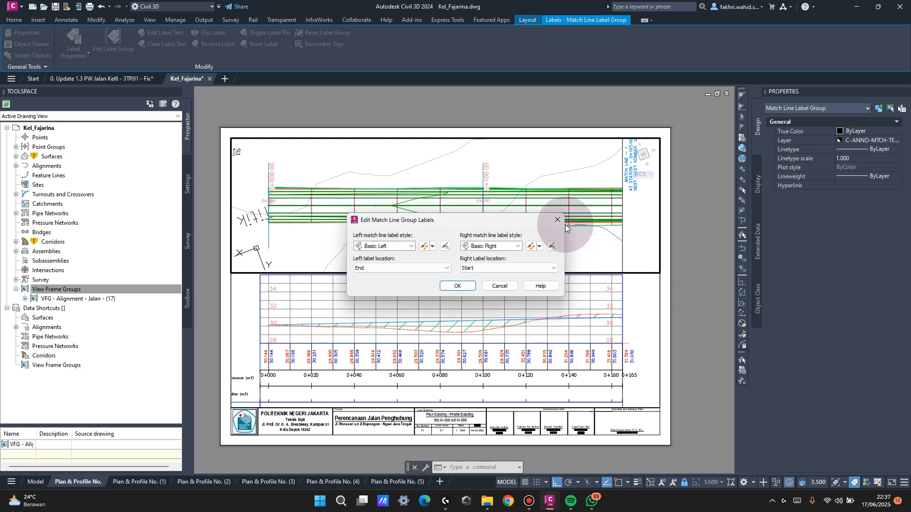
pyautogui.click(343, 249)
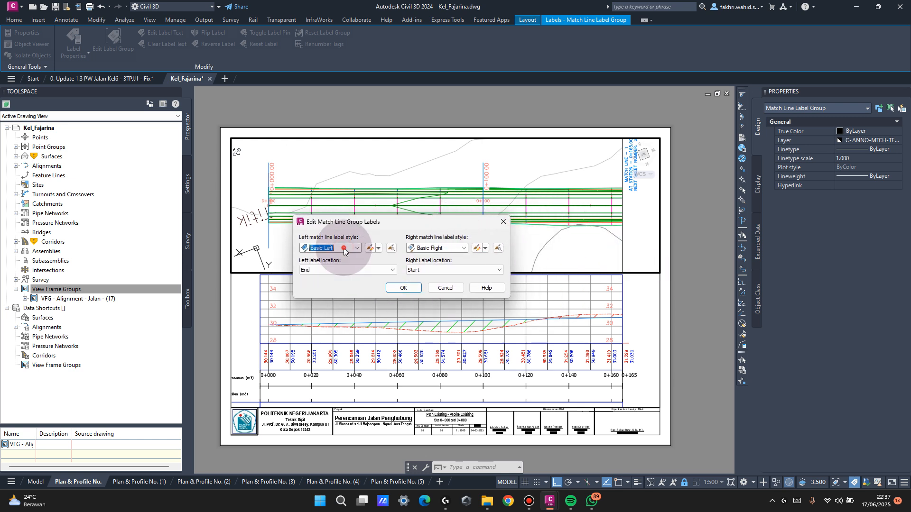
pyautogui.click(343, 249)
pyautogui.click(331, 272)
pyautogui.click(332, 272)
pyautogui.click(331, 272)
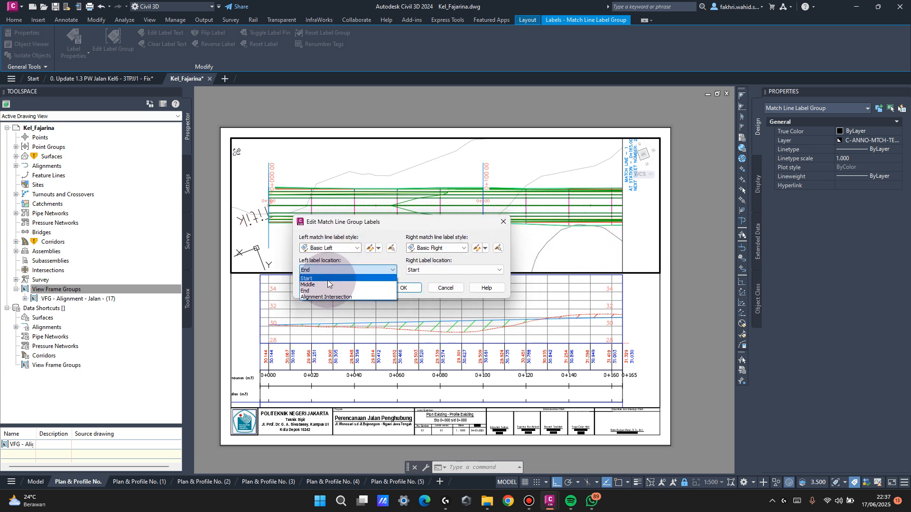
pyautogui.click(328, 279)
pyautogui.click(452, 269)
pyautogui.click(433, 291)
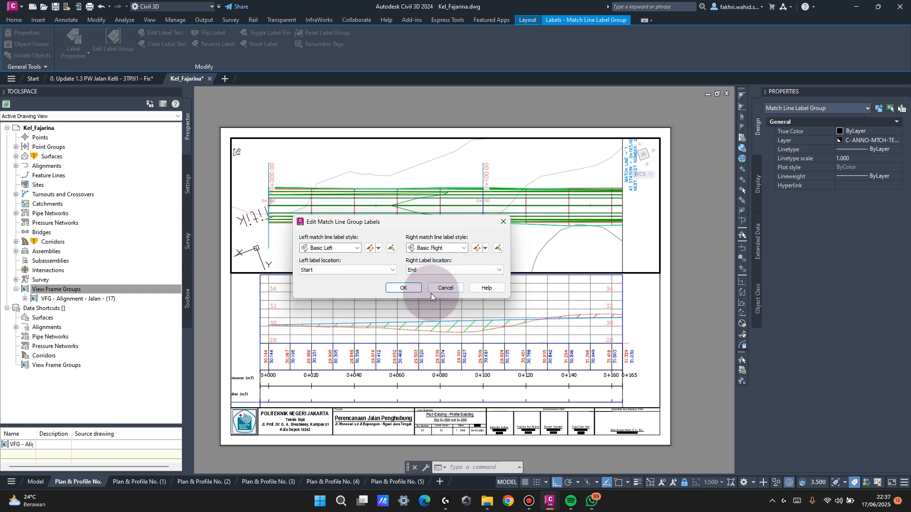
# Set the match line text's X offset to 10 mm in the Basic Right label style, accept the label edits and return to paper space.
pyautogui.click(375, 248)
pyautogui.press('Escape')
pyautogui.click(475, 248)
pyautogui.moveTo(663, 120); pyautogui.dragTo(492, 189)
pyautogui.click(313, 205)
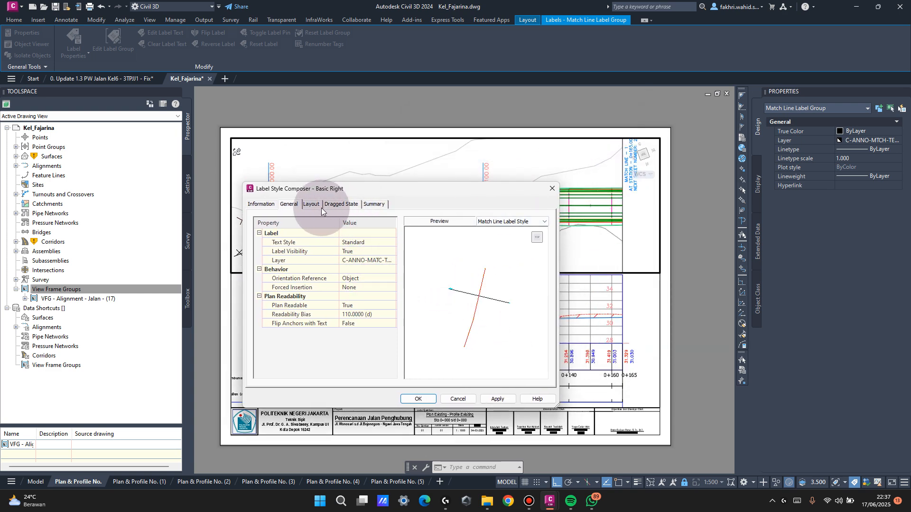
pyautogui.click(374, 343)
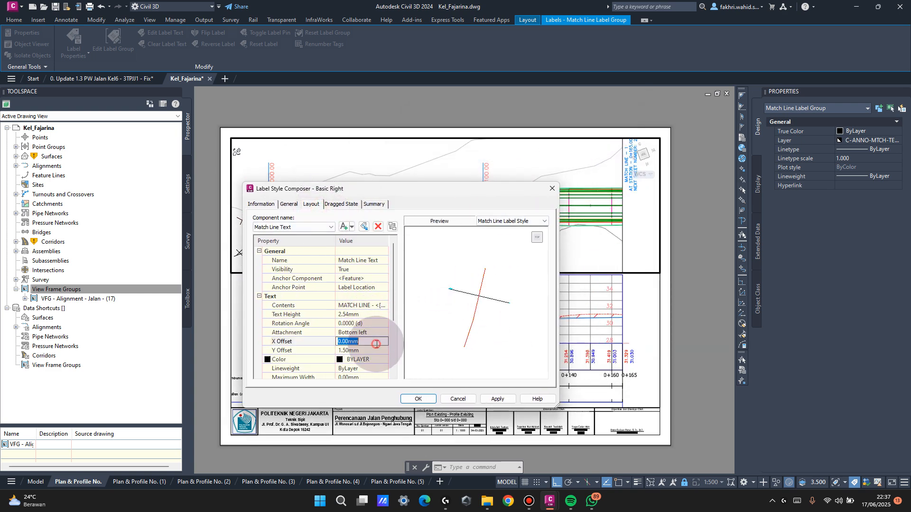
pyautogui.click(377, 358)
pyautogui.click(375, 351)
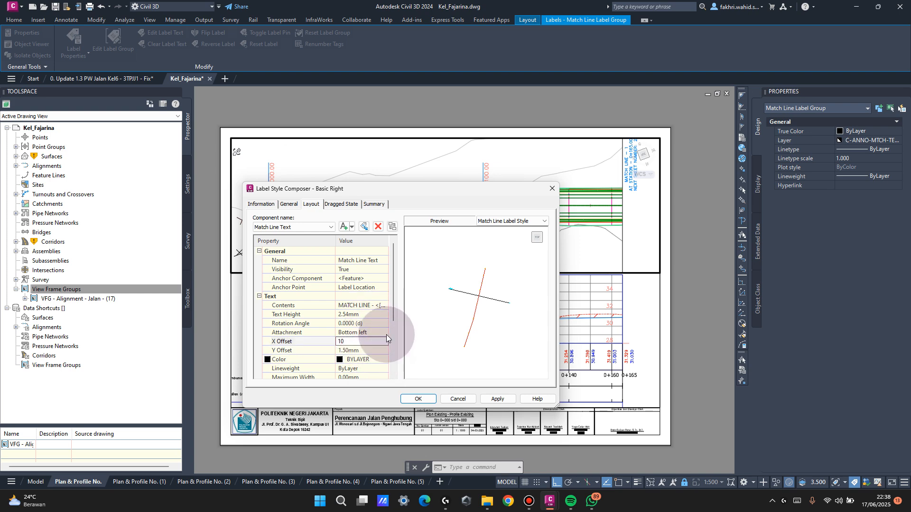
pyautogui.click(418, 399)
pyautogui.click(412, 285)
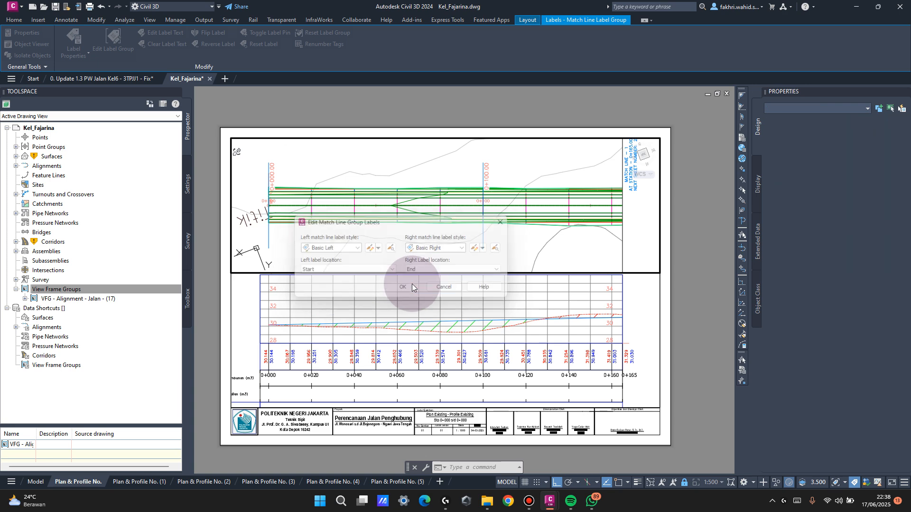
pyautogui.click(641, 206)
pyautogui.doubleClick(696, 201)
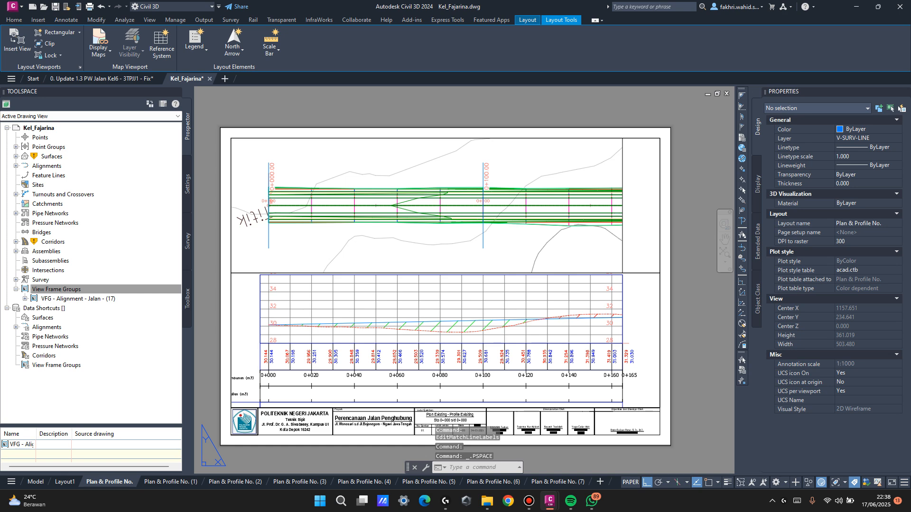
# Undo the match line label edits, and again set the label group's left location to Start and right location to End.
pyautogui.doubleClick(637, 213)
pyautogui.click(629, 157)
pyautogui.rightClick(627, 161)
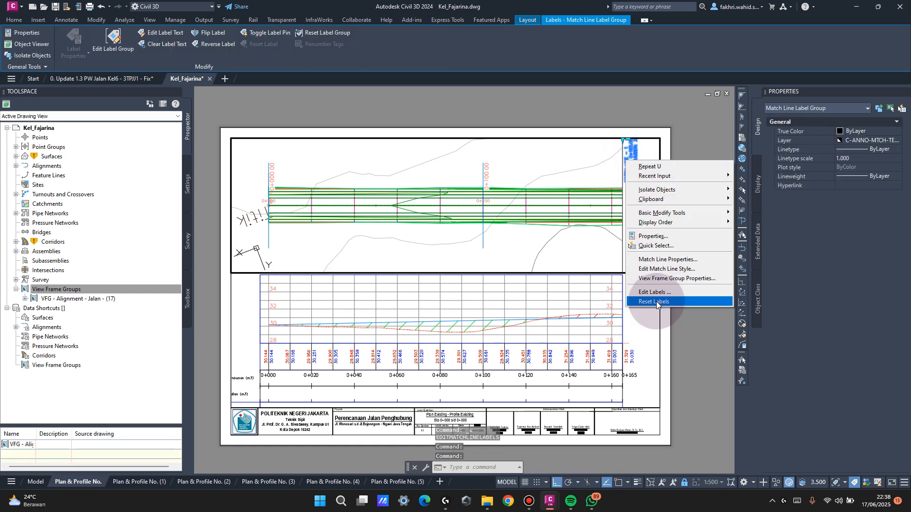
pyautogui.click(654, 292)
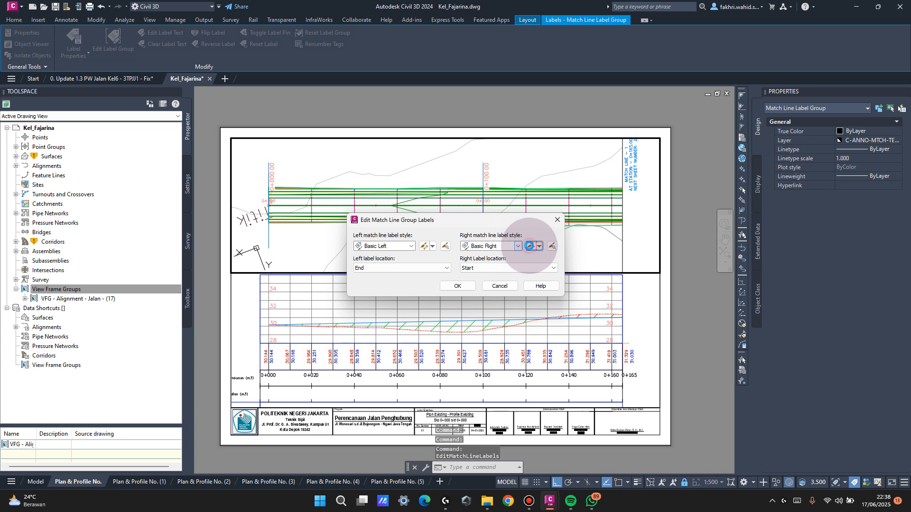
pyautogui.press('Escape')
pyautogui.click(427, 267)
pyautogui.click(379, 277)
pyautogui.click(484, 268)
pyautogui.click(472, 288)
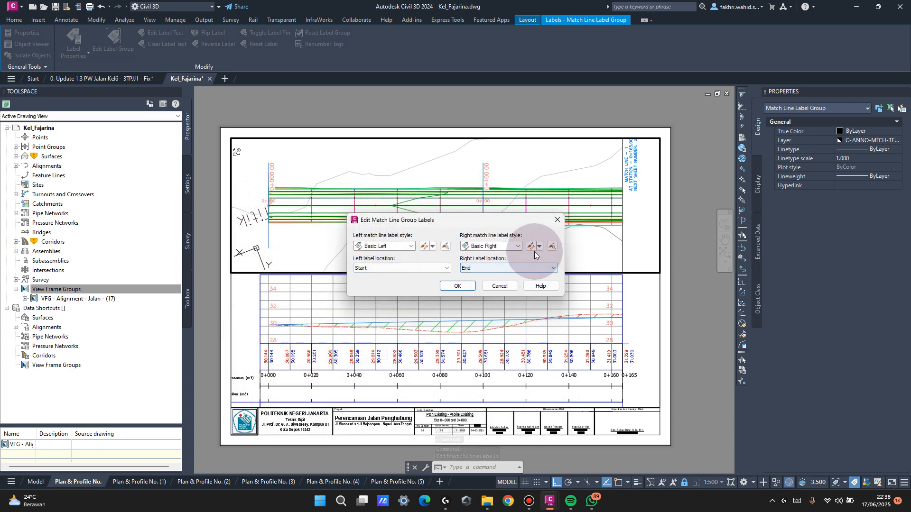
# Edit the Basic Right match line label style's layout and apply an X offset of -5 mm to the match line text.
pyautogui.click(531, 246)
pyautogui.moveTo(436, 199)
pyautogui.mouseDown()
pyautogui.moveTo(508, 158)
pyautogui.moveTo(476, 157)
pyautogui.mouseUp()
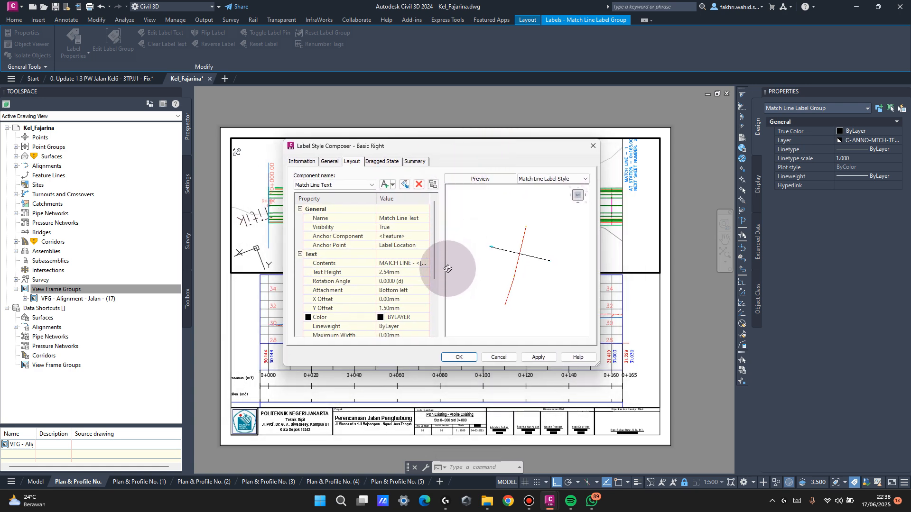
pyautogui.scroll(-3, 422, 286)
pyautogui.scroll(3, 420, 283)
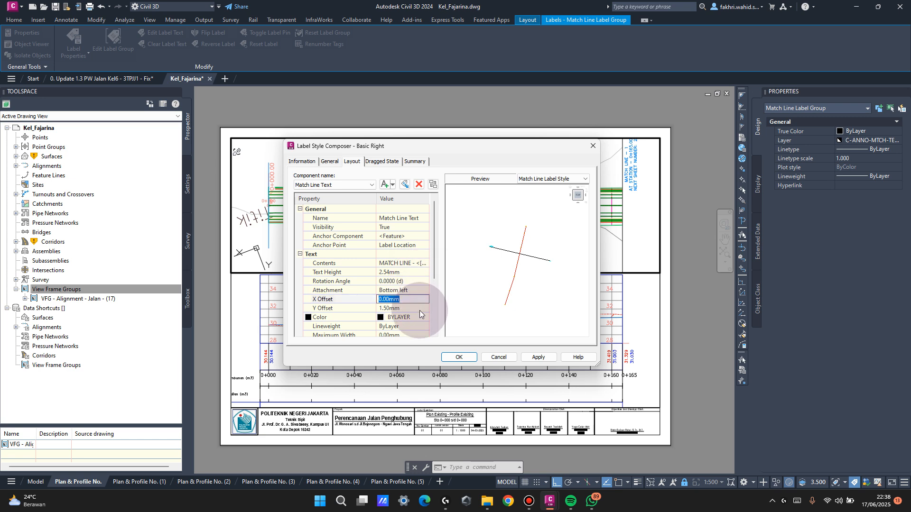
pyautogui.click(420, 307)
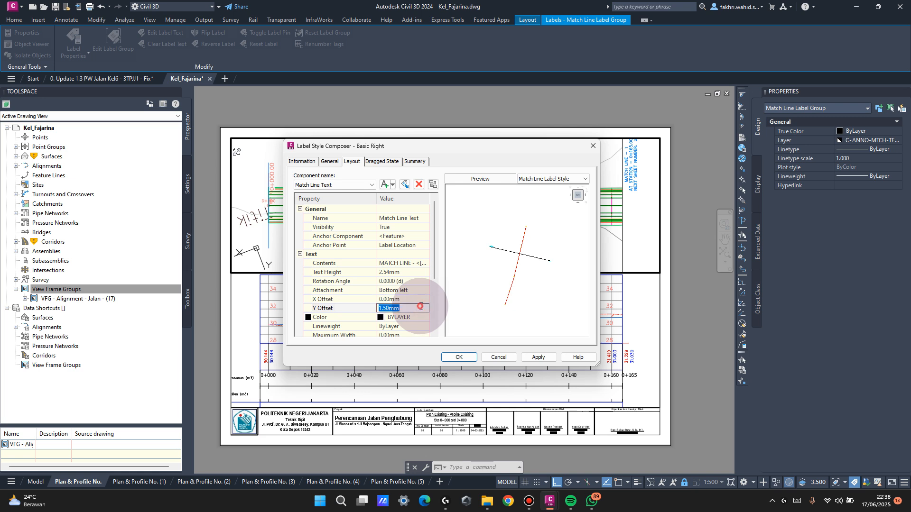
pyautogui.click(406, 299)
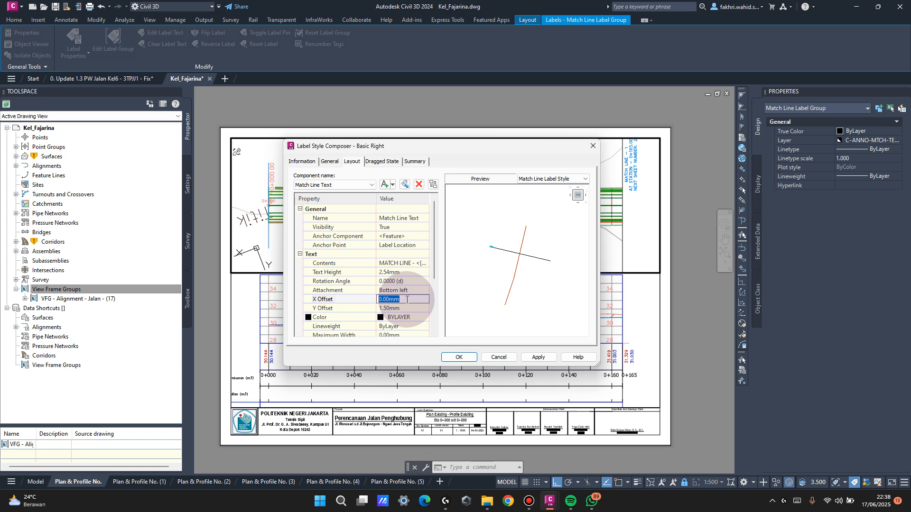
pyautogui.write('-5')
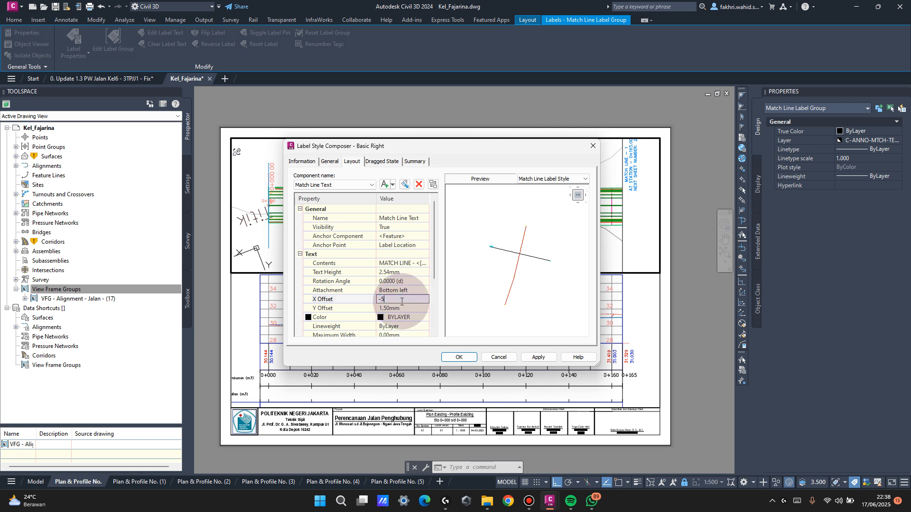
pyautogui.click(539, 358)
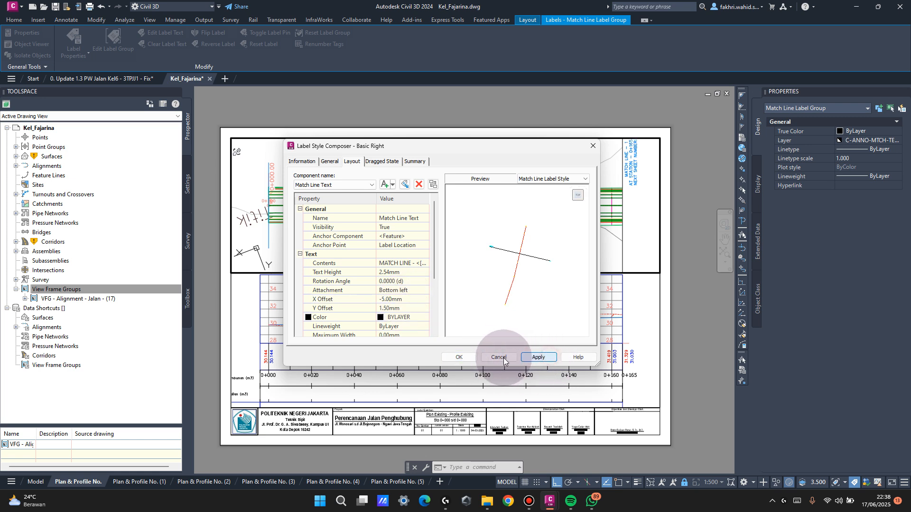
# Apply an X offset of 5 mm to the match line text in the Basic Right label style.
pyautogui.click(409, 300)
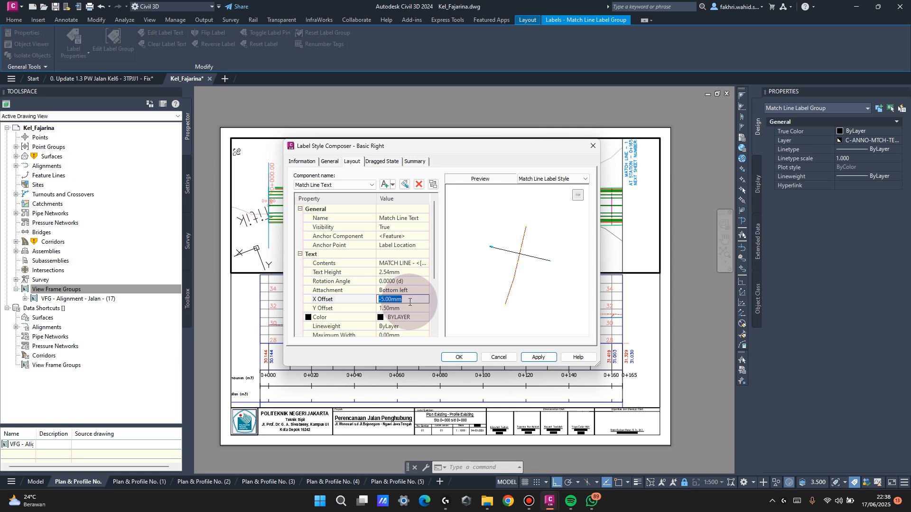
pyautogui.write('-')
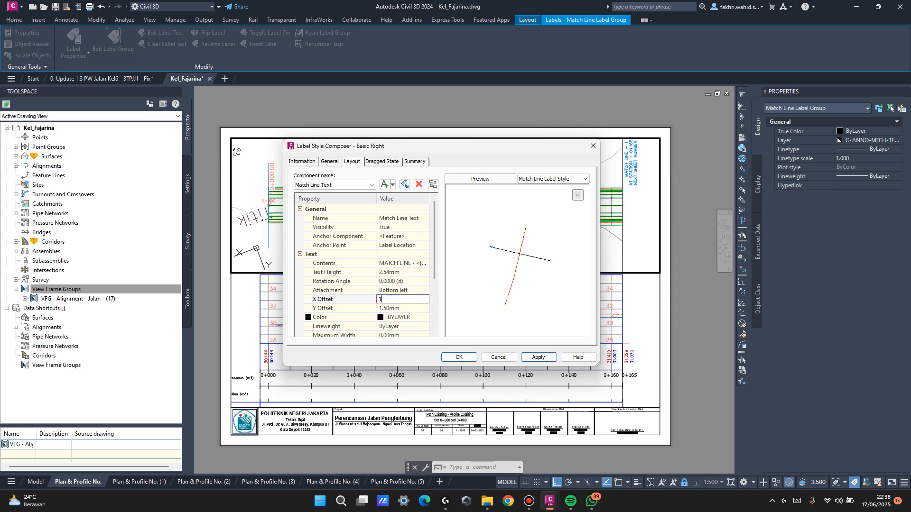
pyautogui.write('5')
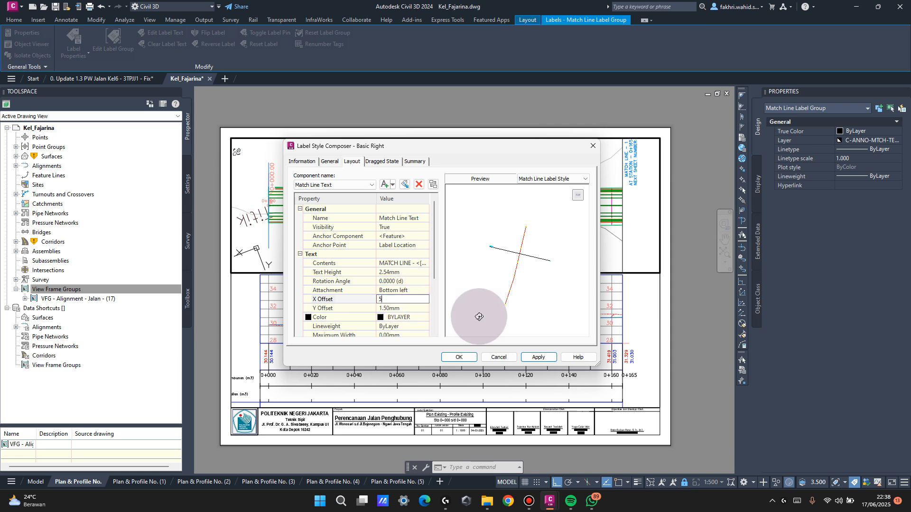
pyautogui.click(537, 357)
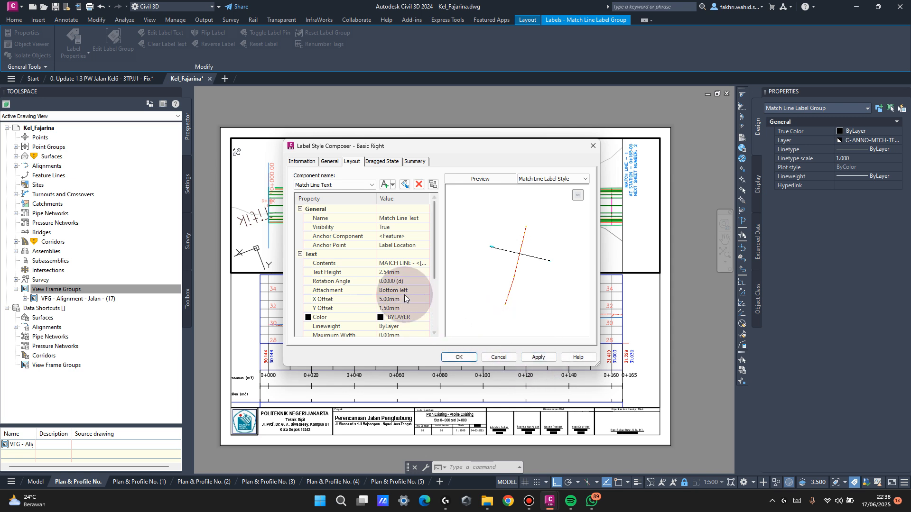
# Increase the match line text's X offset to 10 mm and apply it to the Basic Right label style.
pyautogui.write('1')
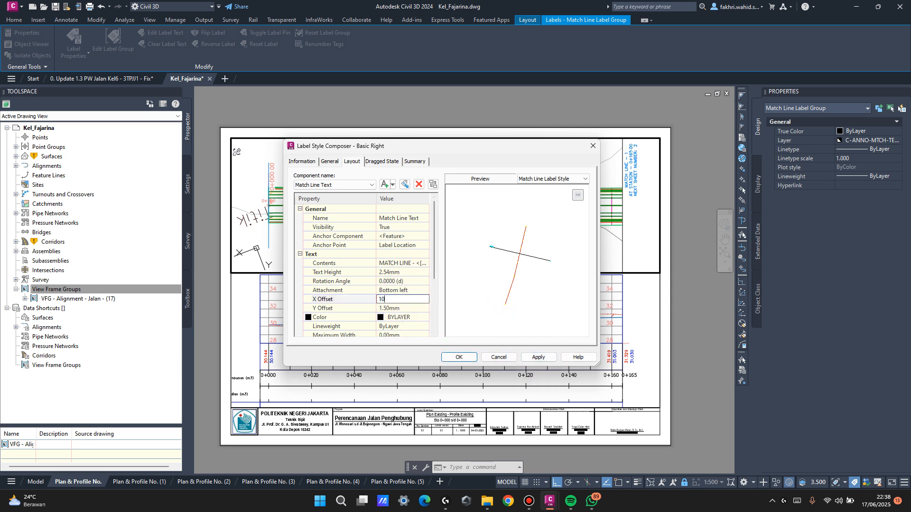
pyautogui.write('0')
pyautogui.click(538, 357)
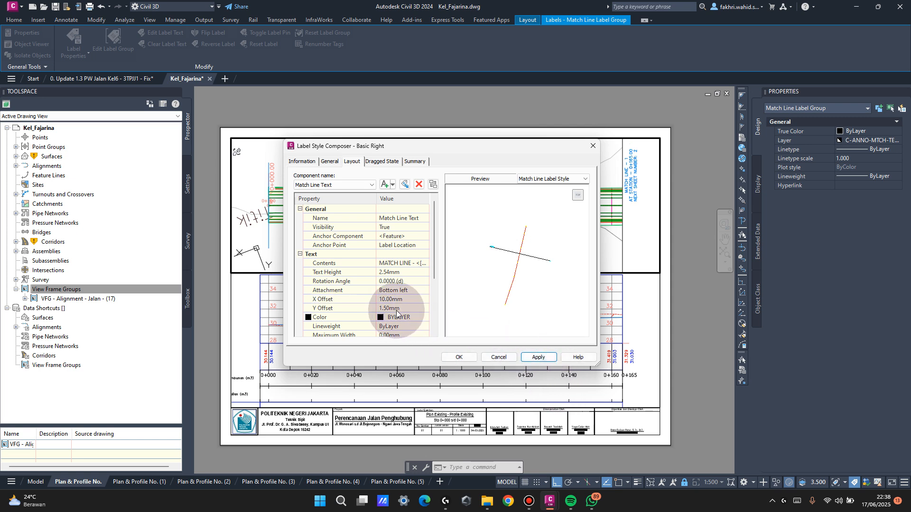
# Set the match line text's X offset to 25 mm in the Basic Right label style and apply the label group edits.
pyautogui.click(411, 300)
pyautogui.write('2')
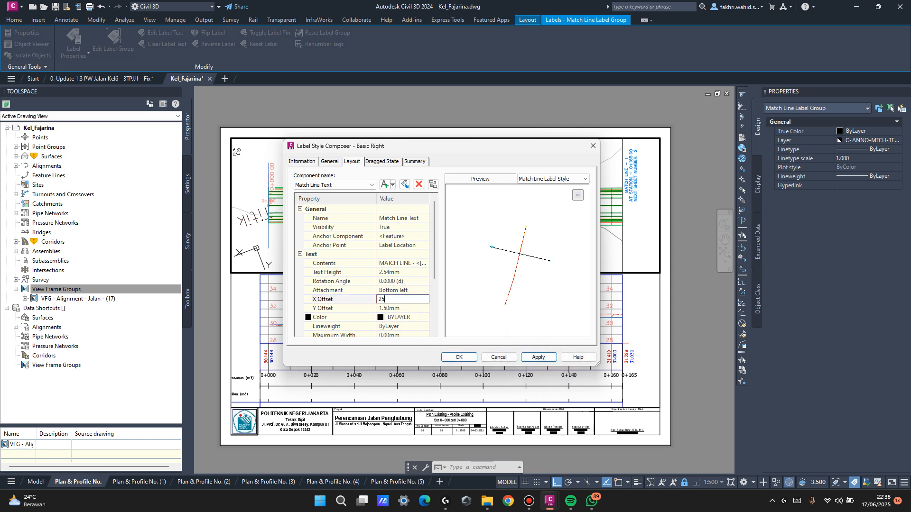
pyautogui.write('5')
pyautogui.click(538, 357)
pyautogui.click(463, 358)
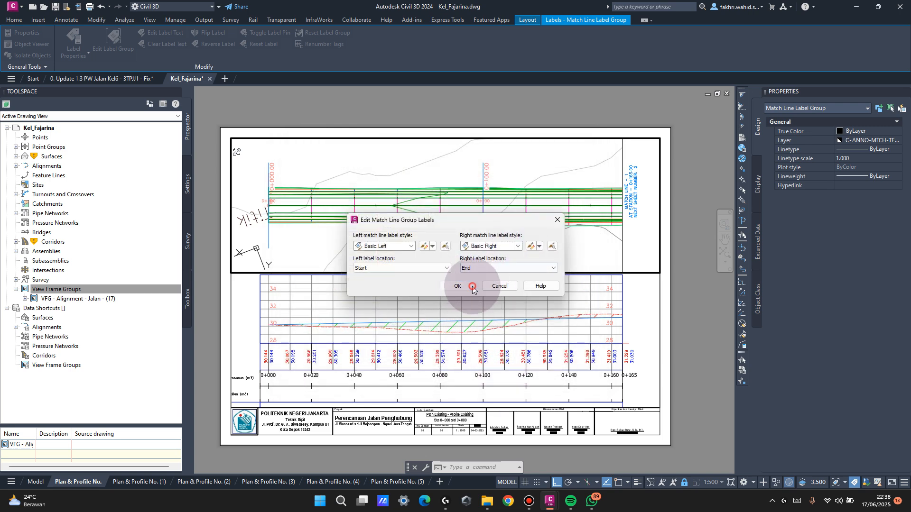
pyautogui.click(457, 287)
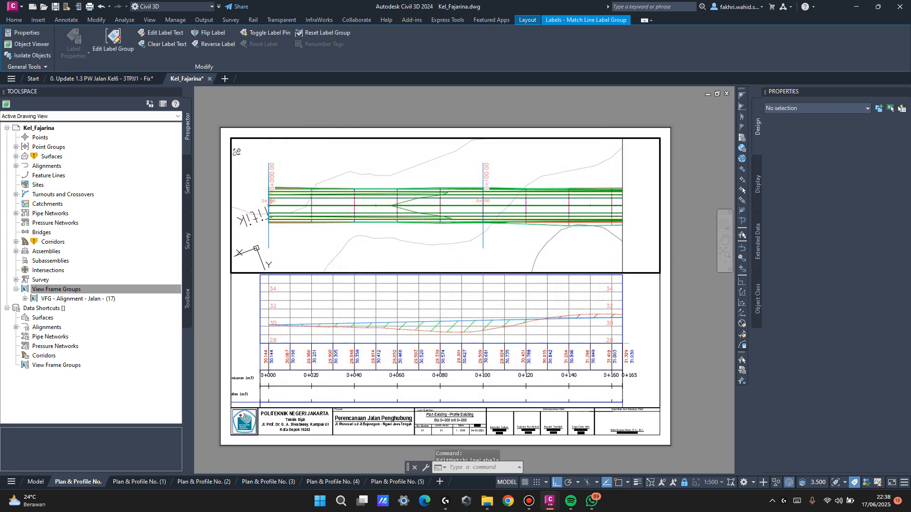
# Unlock the plan viewport's display and shift the plan drawing slightly to the right within its viewport.
pyautogui.click(623, 162)
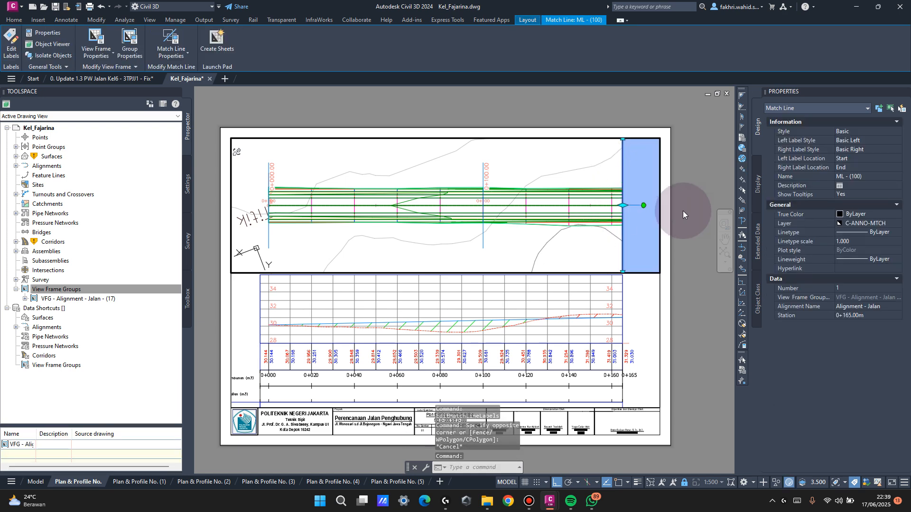
pyautogui.doubleClick(671, 225)
pyautogui.click(660, 172)
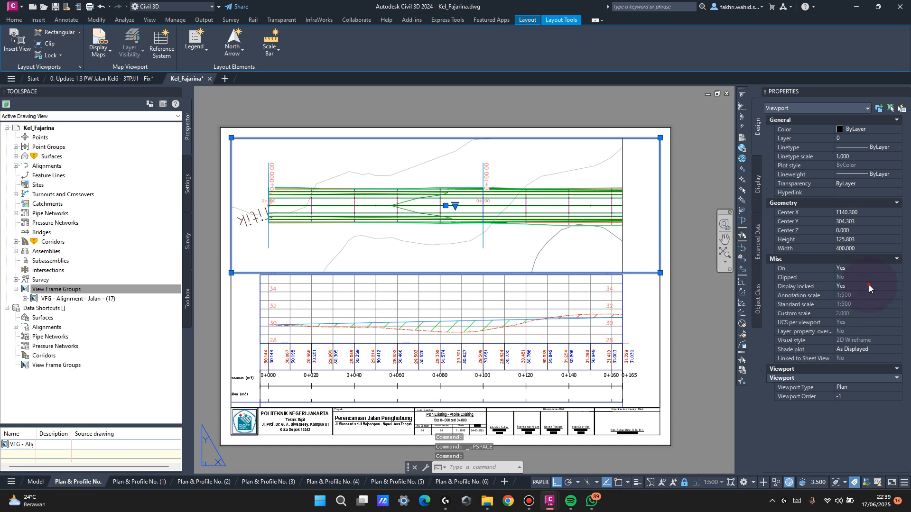
pyautogui.doubleClick(235, 152)
pyautogui.moveTo(562, 238)
pyautogui.mouseDown(button='middle')
pyautogui.moveTo(574, 208)
pyautogui.moveTo(435, 179)
pyautogui.moveTo(450, 171)
pyautogui.moveTo(511, 260)
pyautogui.moveTo(512, 245)
pyautogui.moveTo(575, 239)
pyautogui.mouseUp(button='middle')
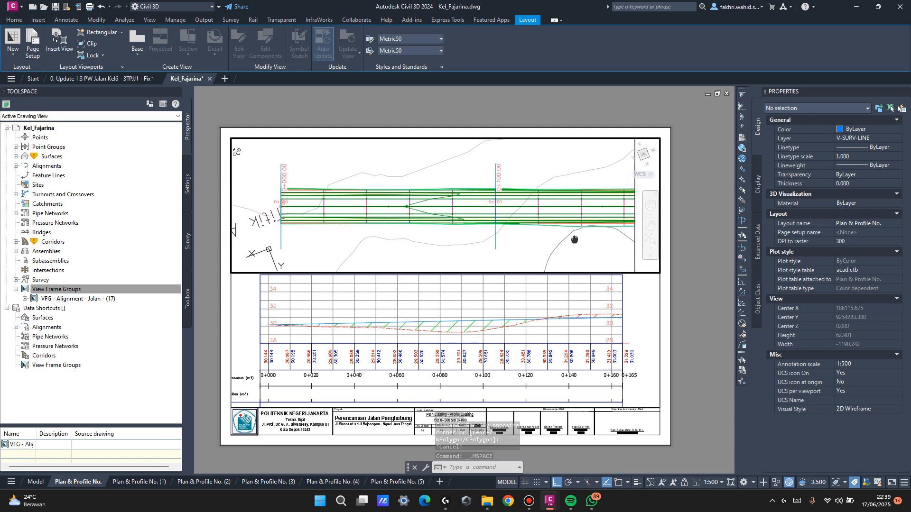
# Shift the profile view slightly to the right within its viewport, lining it up with the plan above, and return to paper space.
pyautogui.doubleClick(717, 206)
pyautogui.doubleClick(568, 317)
pyautogui.moveTo(568, 318); pyautogui.dragTo(580, 317, button='middle')
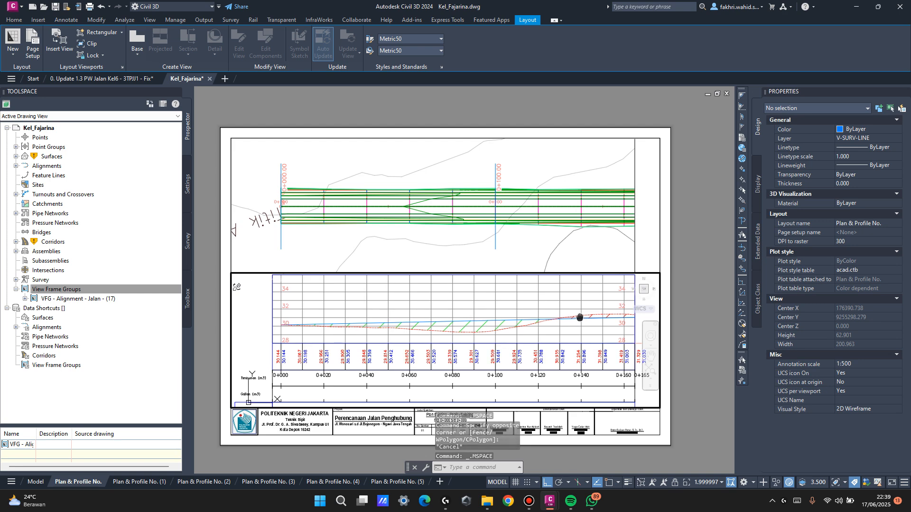
pyautogui.doubleClick(676, 252)
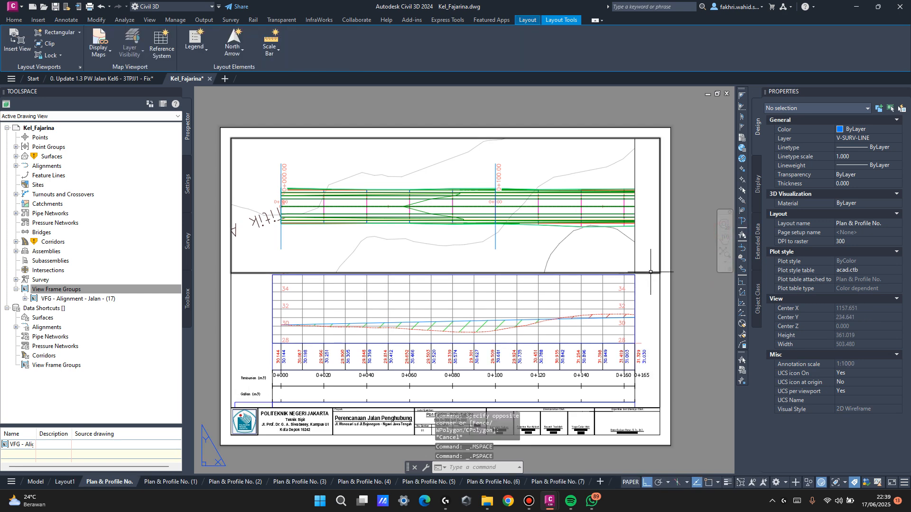
# Open the label group of the match line at the plan's right end for editing.
pyautogui.doubleClick(635, 247)
pyautogui.press('Escape')
pyautogui.moveTo(632, 248); pyautogui.dragTo(518, 195, button='middle')
pyautogui.click(526, 234)
pyautogui.rightClick(541, 231)
pyautogui.click(578, 363)
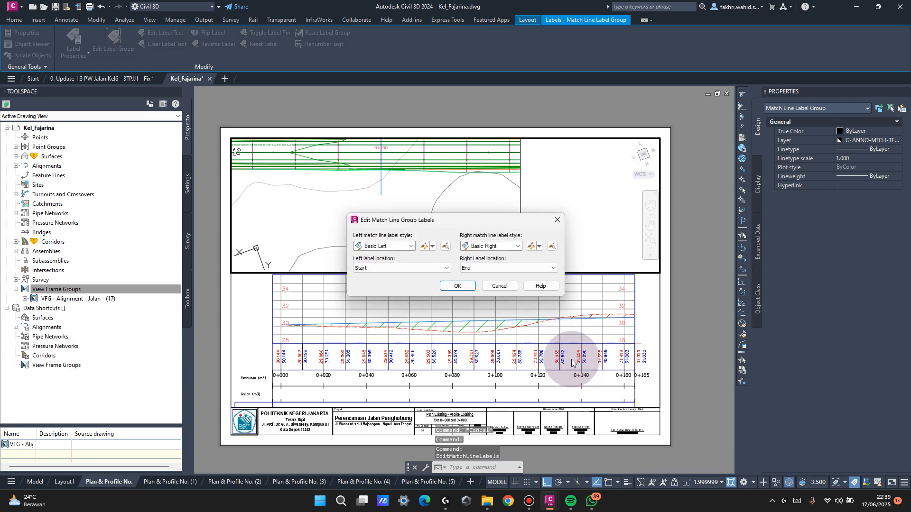
# Set the X offset of the Match Line Text in the Basic Right label style to -5 mm.
pyautogui.click(529, 249)
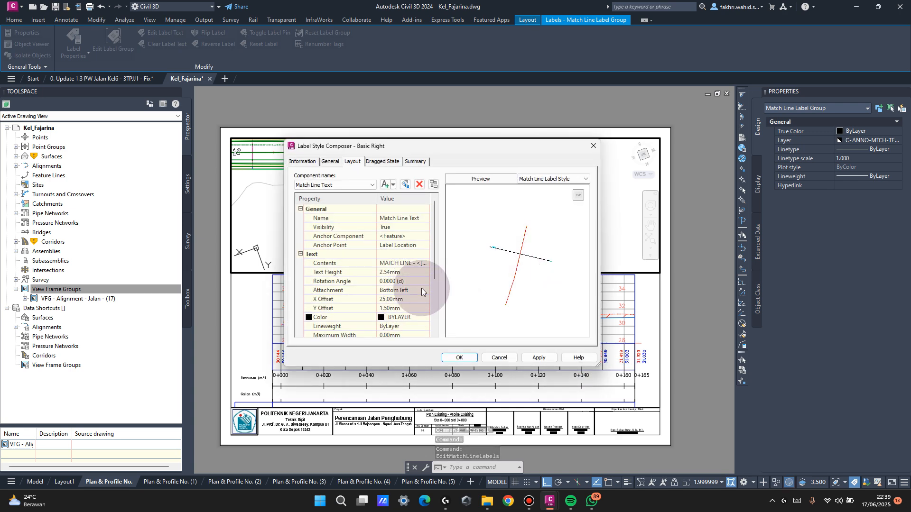
pyautogui.click(418, 299)
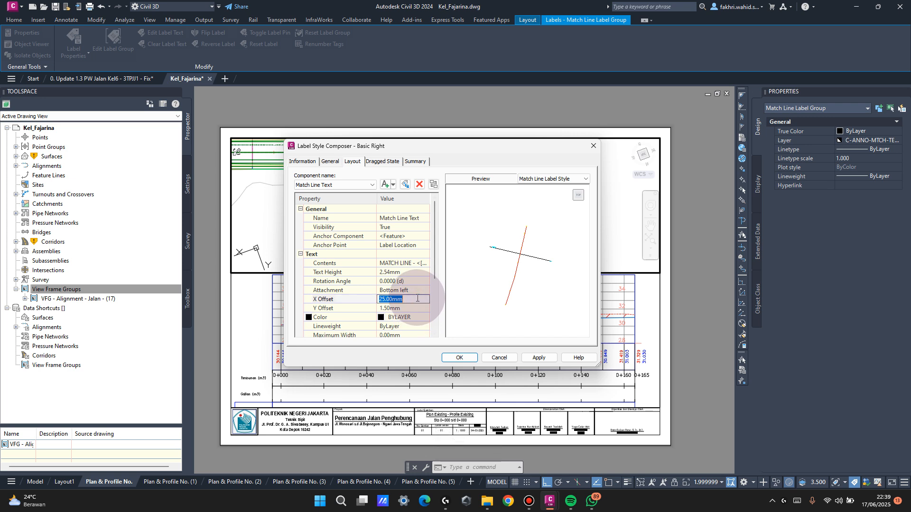
pyautogui.write('-')
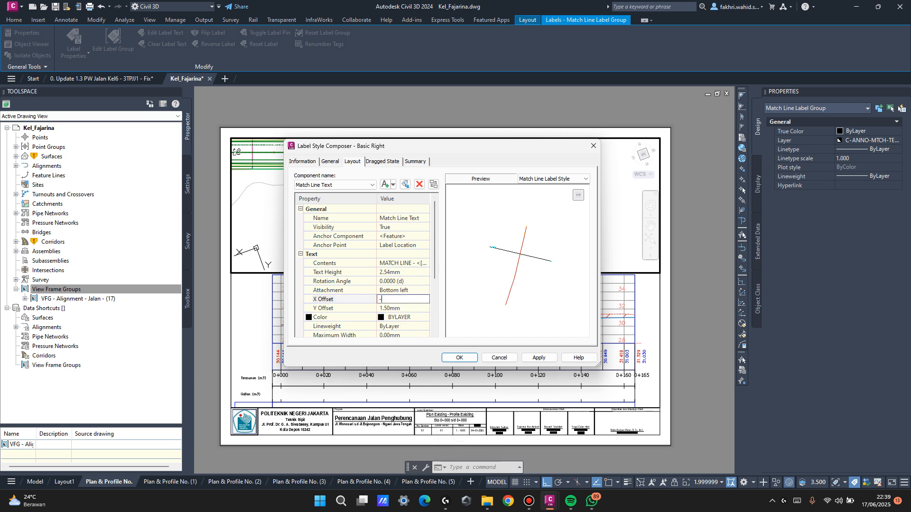
pyautogui.click(459, 356)
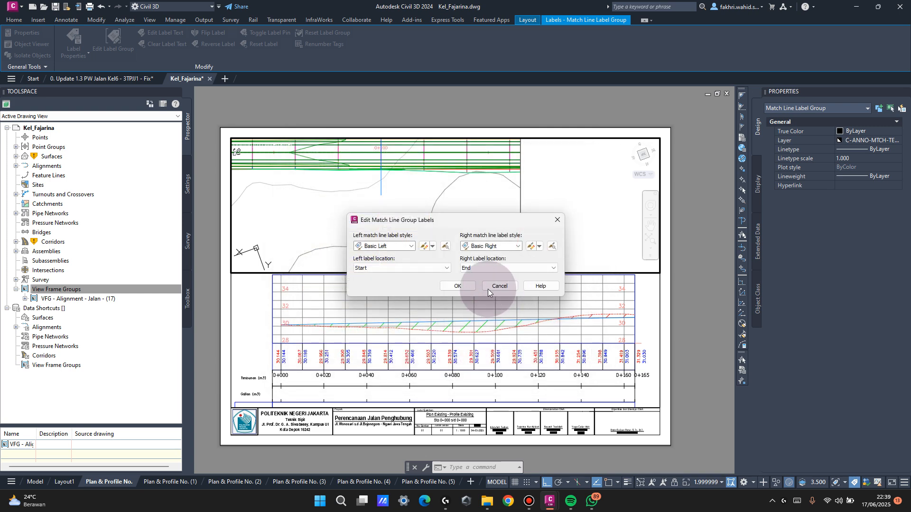
pyautogui.click(474, 285)
pyautogui.moveTo(543, 228); pyautogui.dragTo(569, 262, button='middle')
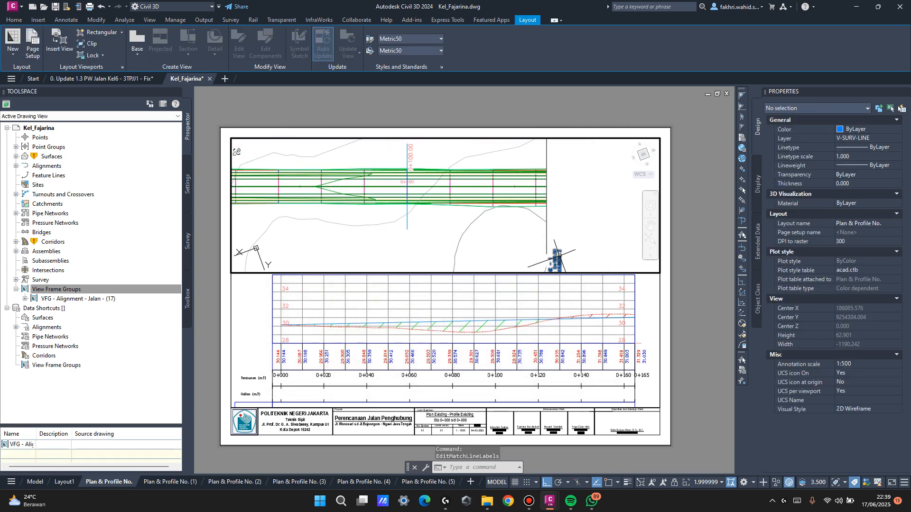
# Set the Basic Right match line label's text X offset to -40 mm.
pyautogui.click(557, 256)
pyautogui.rightClick(560, 257)
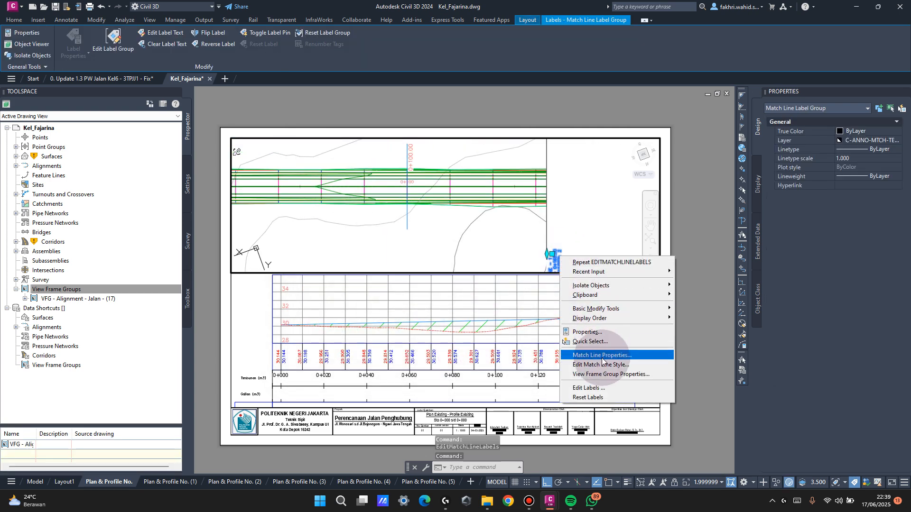
pyautogui.click(588, 388)
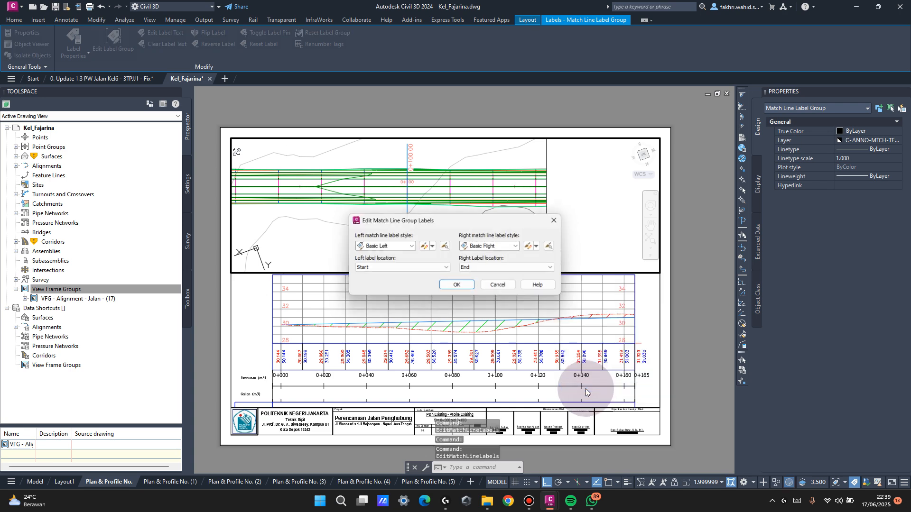
pyautogui.click(532, 245)
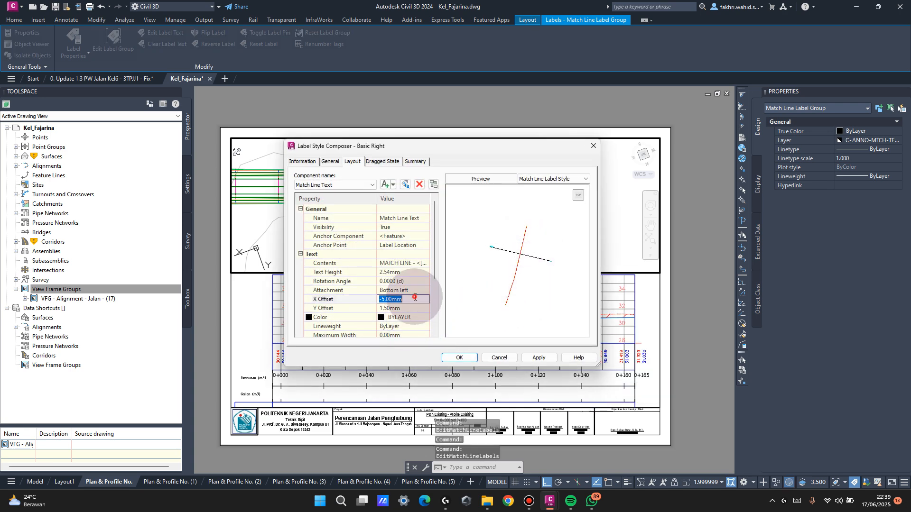
pyautogui.write('-')
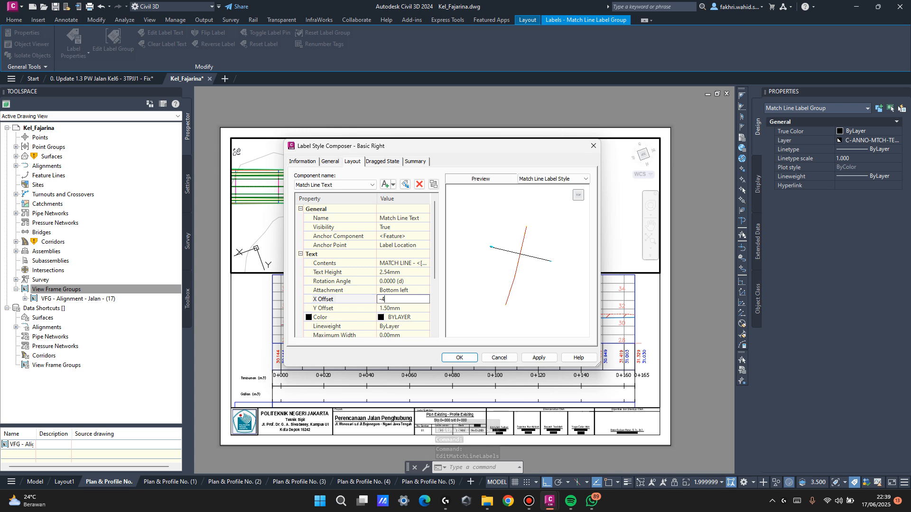
pyautogui.write('40')
pyautogui.click(464, 361)
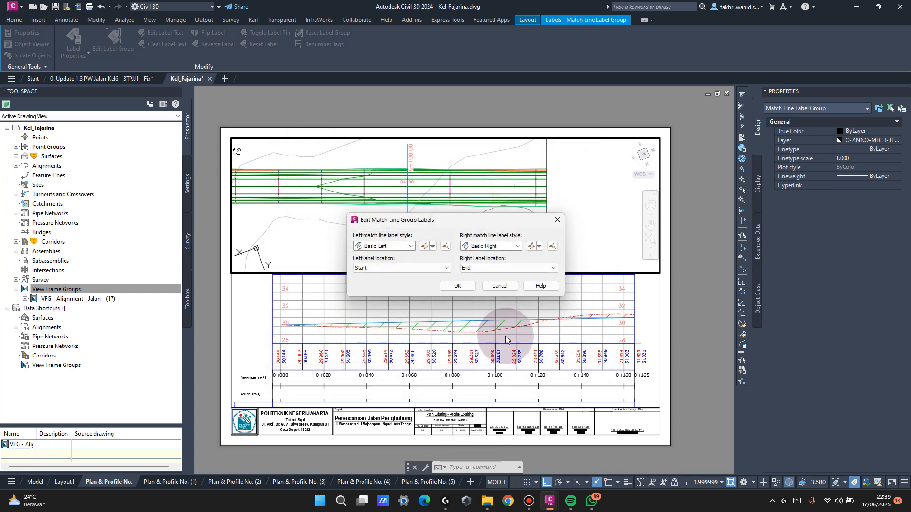
pyautogui.click(458, 286)
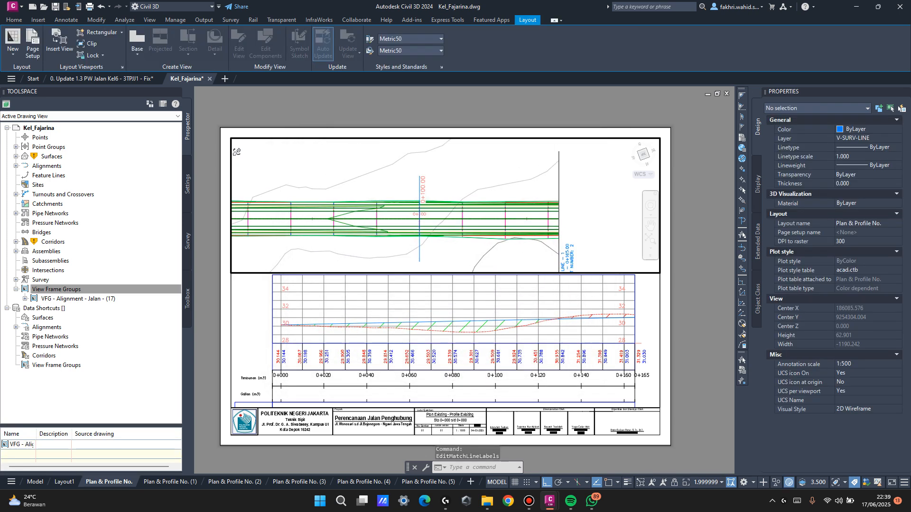
# Set the Match Line Text X offset in the Basic Right label style to -65 mm.
pyautogui.click(569, 252)
pyautogui.rightClick(570, 255)
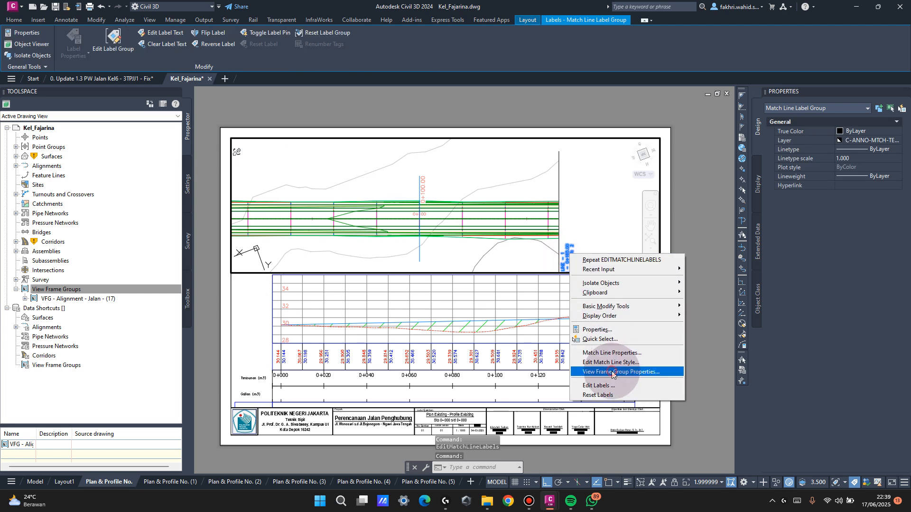
pyautogui.click(599, 385)
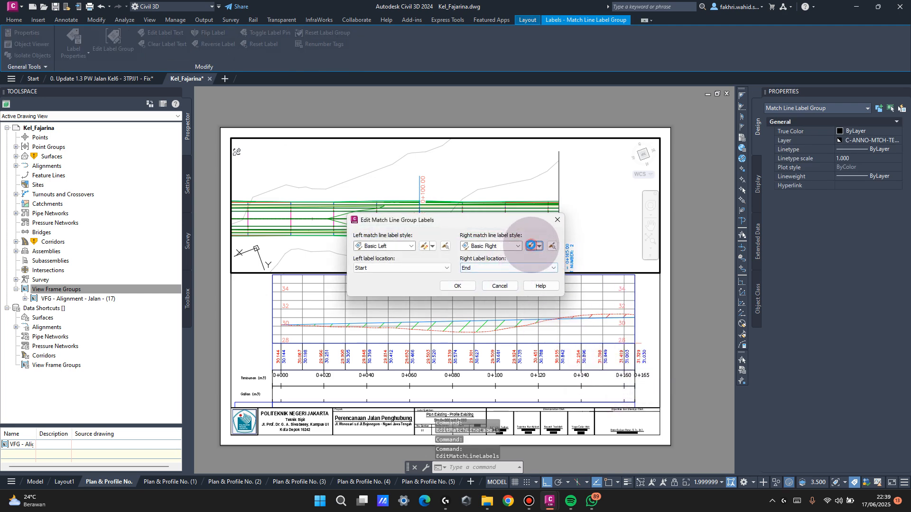
pyautogui.click(531, 245)
pyautogui.scroll(-2, 389, 304)
pyautogui.scroll(2, 394, 285)
pyautogui.click(411, 299)
pyautogui.write('-65')
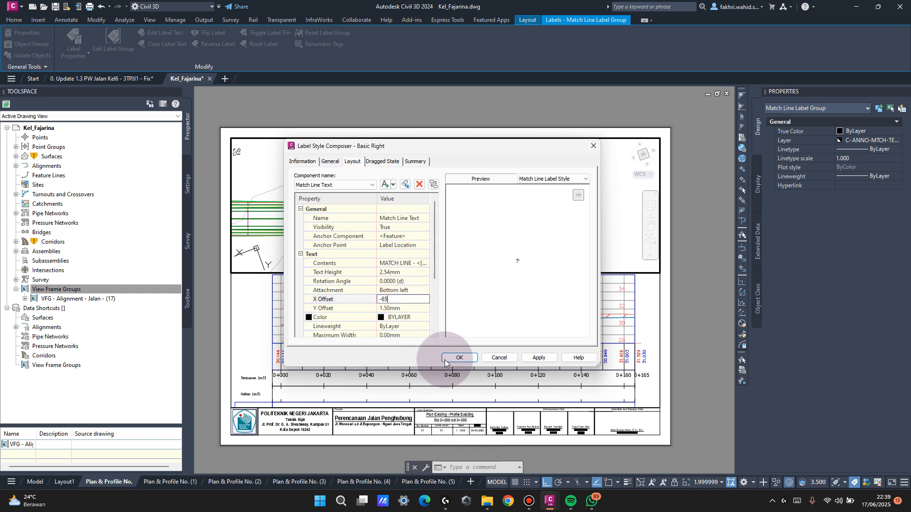
pyautogui.click(460, 358)
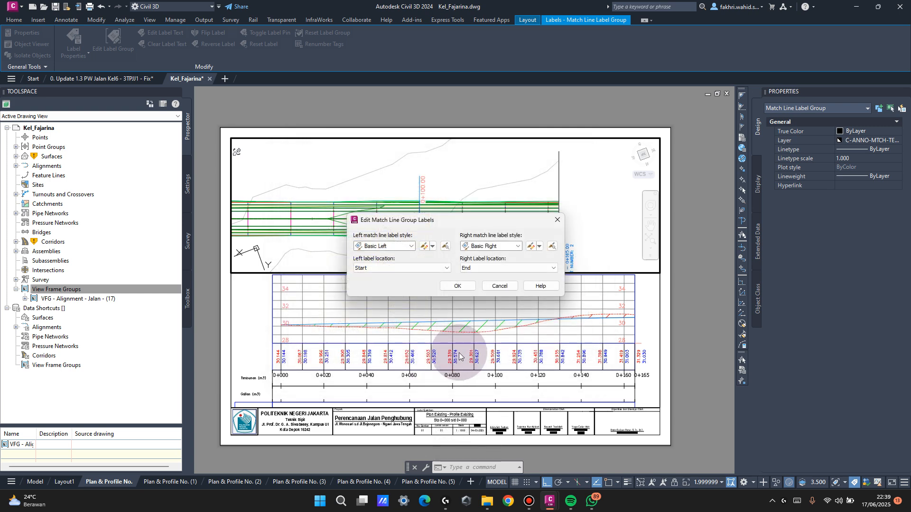
pyautogui.click(461, 288)
# Shift the plan inside its viewport so station 0+000 and the match line align with the profile below, and return to paper space.
pyautogui.moveTo(525, 214); pyautogui.dragTo(603, 202, button='middle')
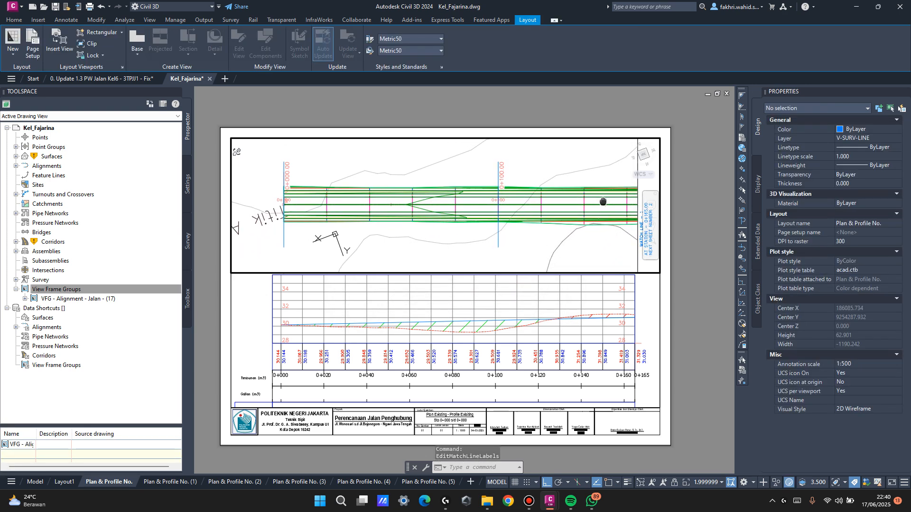
pyautogui.doubleClick(701, 203)
pyautogui.moveTo(584, 305); pyautogui.dragTo(537, 251, button='middle')
pyautogui.doubleClick(584, 305)
pyautogui.doubleClick(704, 243)
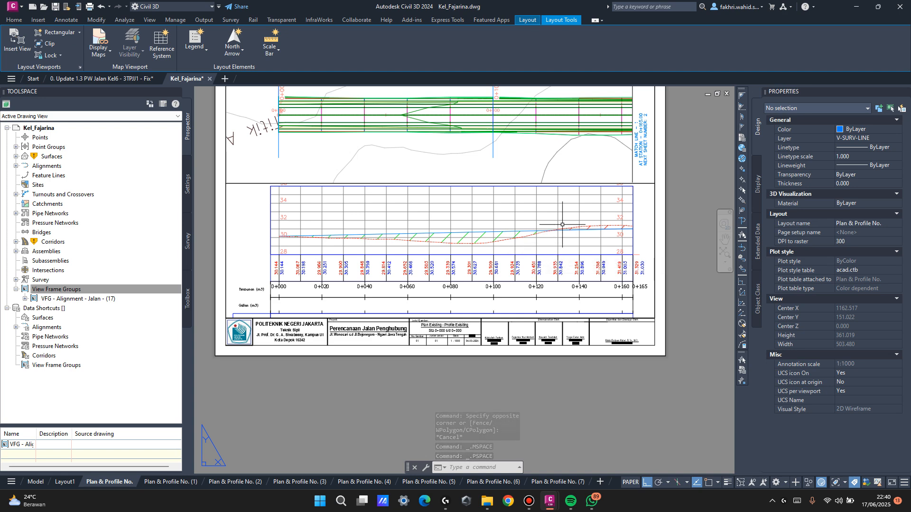
# Stretch the shared border of the plan and profile viewports straight upward to enlarge the profile viewport.
pyautogui.moveTo(641, 158); pyautogui.dragTo(633, 204, button='middle')
pyautogui.moveTo(641, 220); pyautogui.dragTo(637, 238)
pyautogui.click(647, 230)
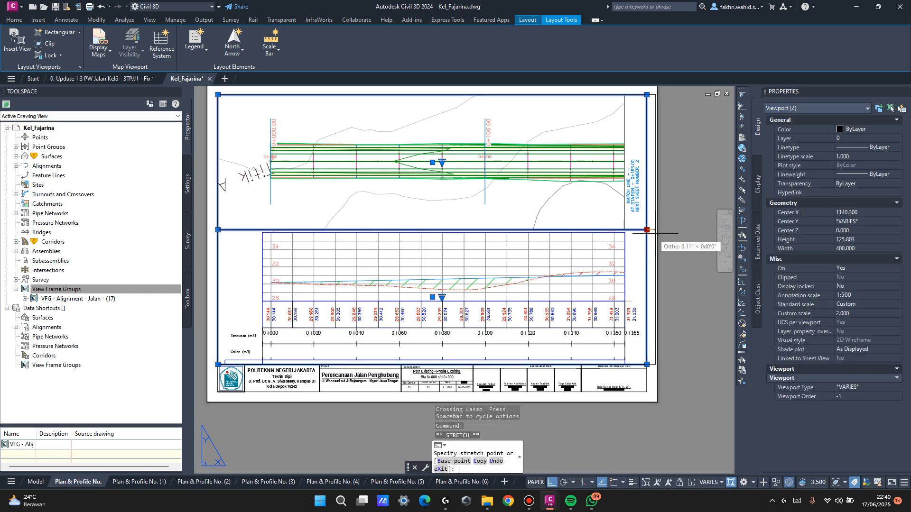
pyautogui.press('F8')
pyautogui.press('F3')
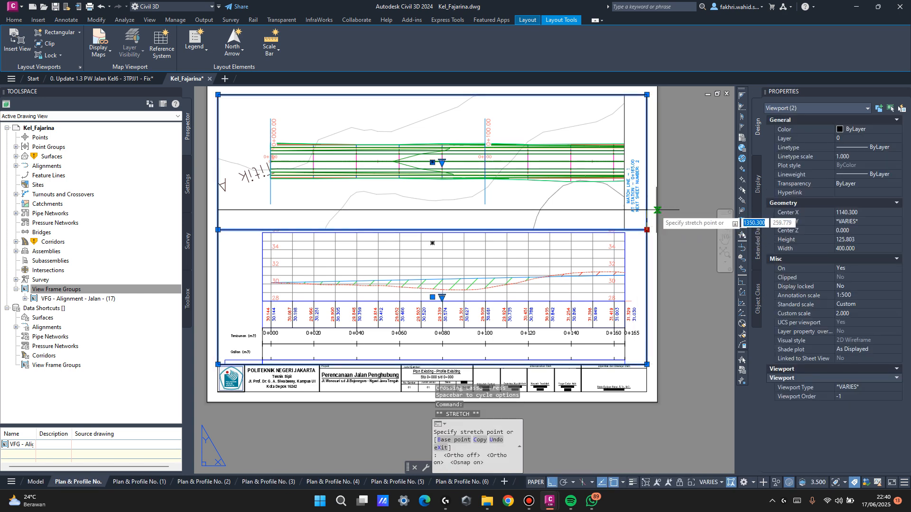
pyautogui.click(647, 216)
pyautogui.press('Escape')
# Shift the profile view upward inside its viewport to bring the superelevation band into the frame, and return to paper space.
pyautogui.doubleClick(602, 269)
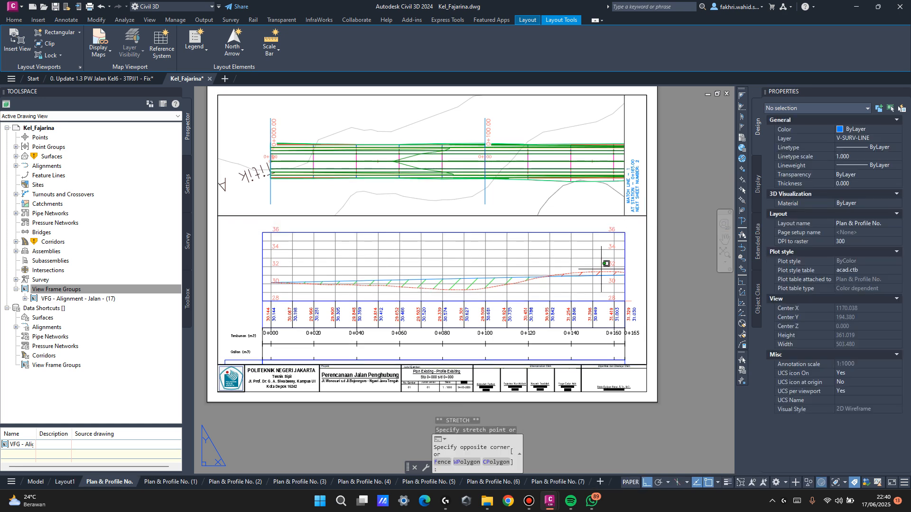
pyautogui.moveTo(602, 269); pyautogui.dragTo(598, 257, button='middle')
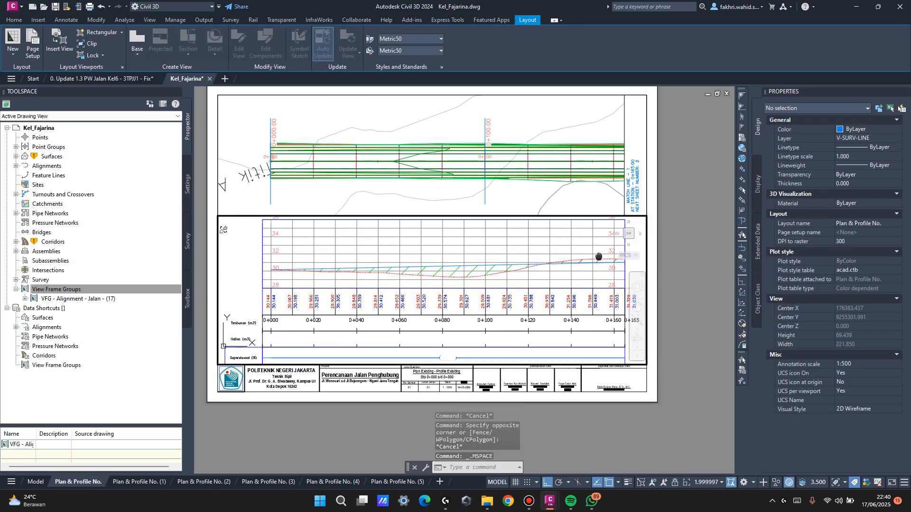
pyautogui.doubleClick(701, 203)
pyautogui.moveTo(499, 321); pyautogui.dragTo(548, 275, button='middle')
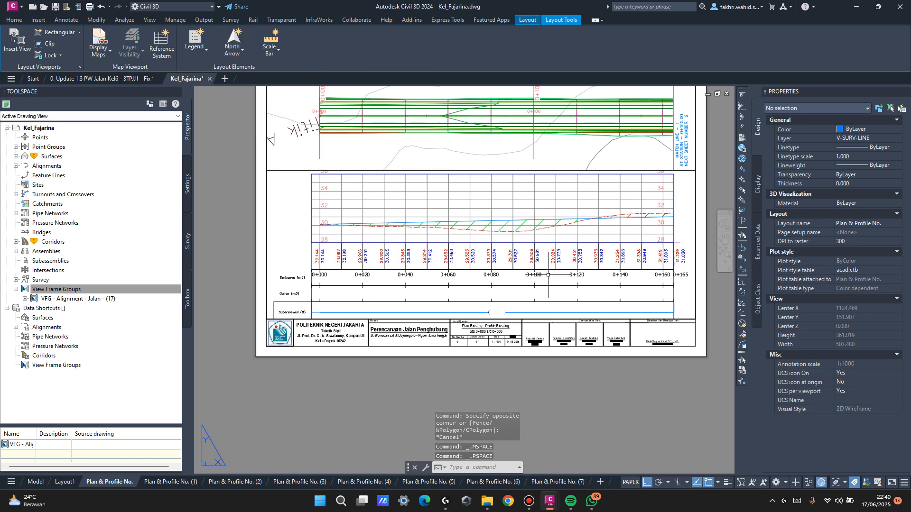
# Set the user-specified height of the profile view's superelevation band style, Divided with Two Crowns - No Shoulders, to 15 mm and apply it.
pyautogui.doubleClick(364, 192)
pyautogui.click(364, 192)
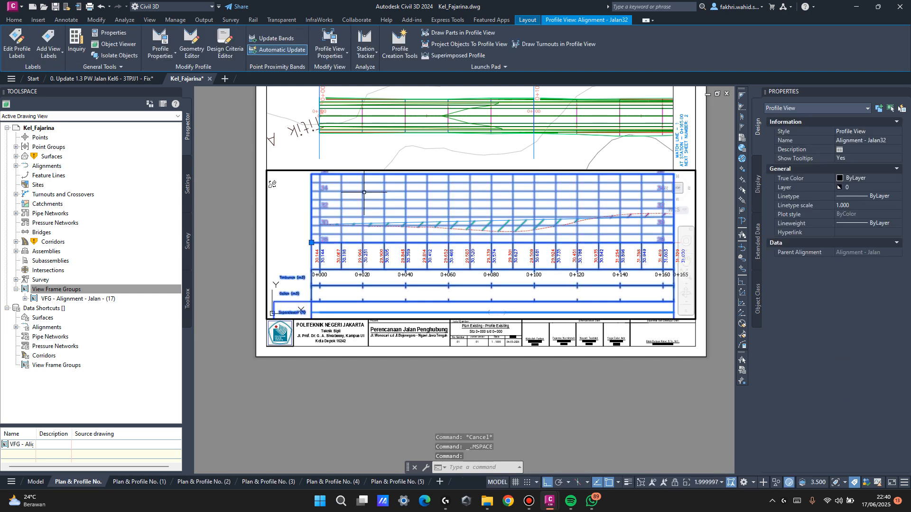
pyautogui.rightClick(364, 192)
pyautogui.click(450, 292)
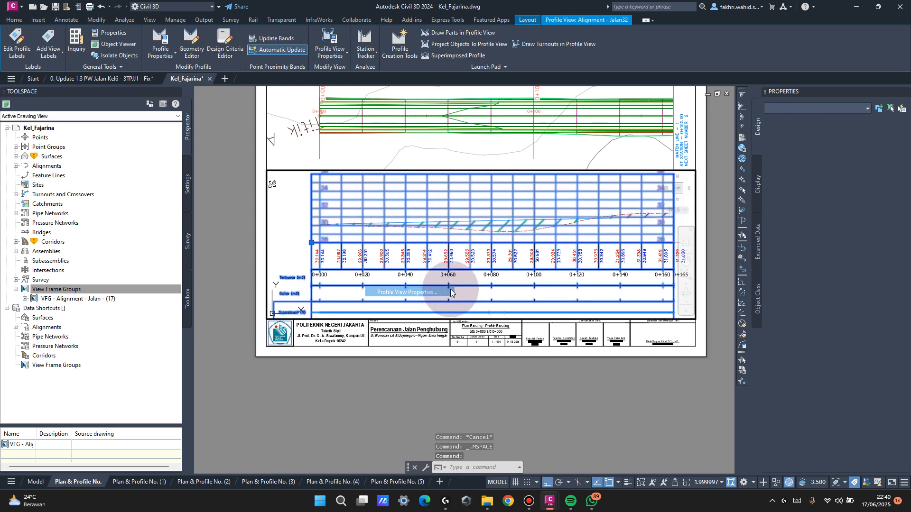
pyautogui.click(550, 215)
pyautogui.click(553, 216)
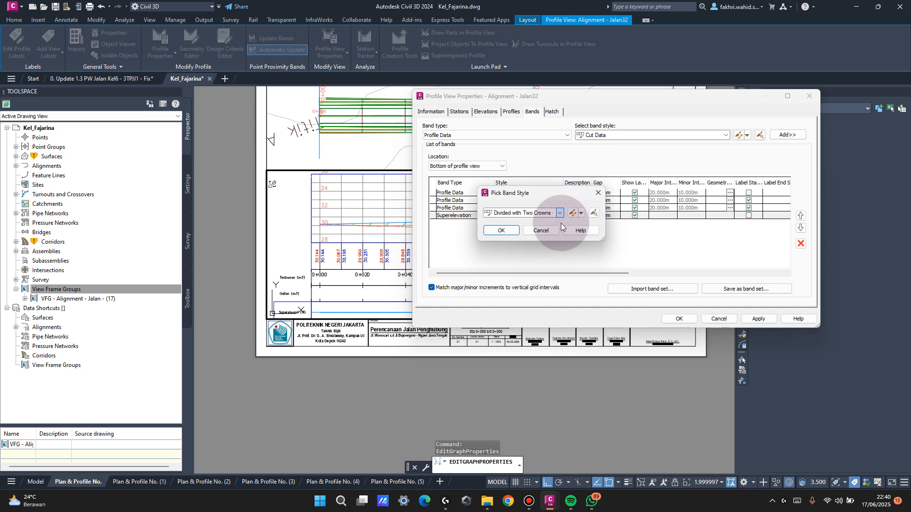
pyautogui.click(572, 215)
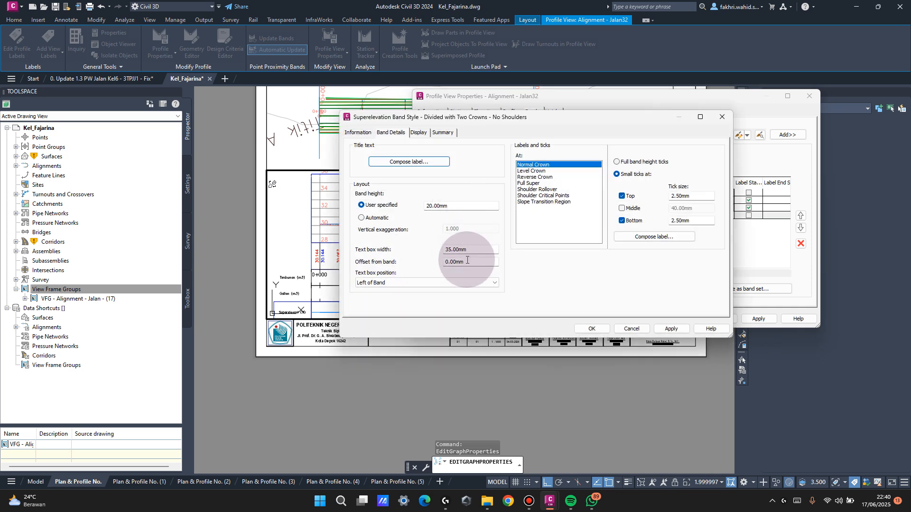
pyautogui.doubleClick(457, 205)
pyautogui.write('15')
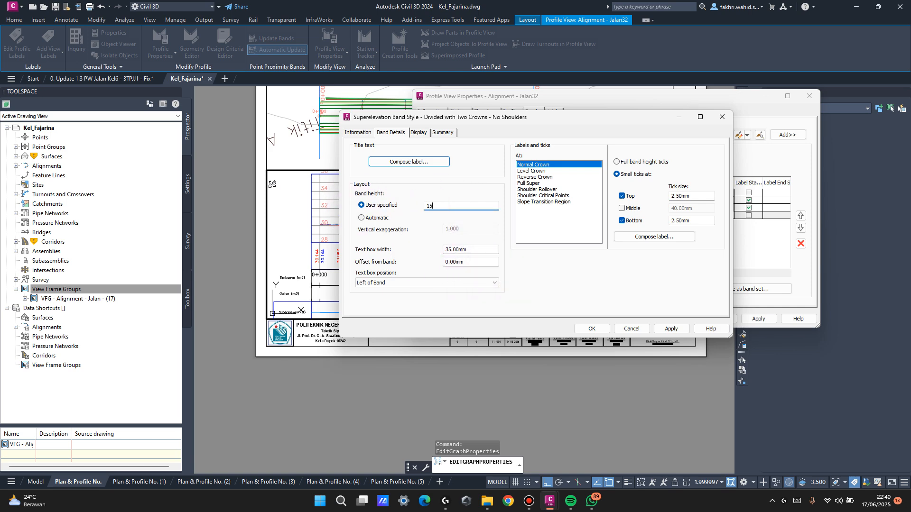
pyautogui.click(602, 330)
pyautogui.click(514, 230)
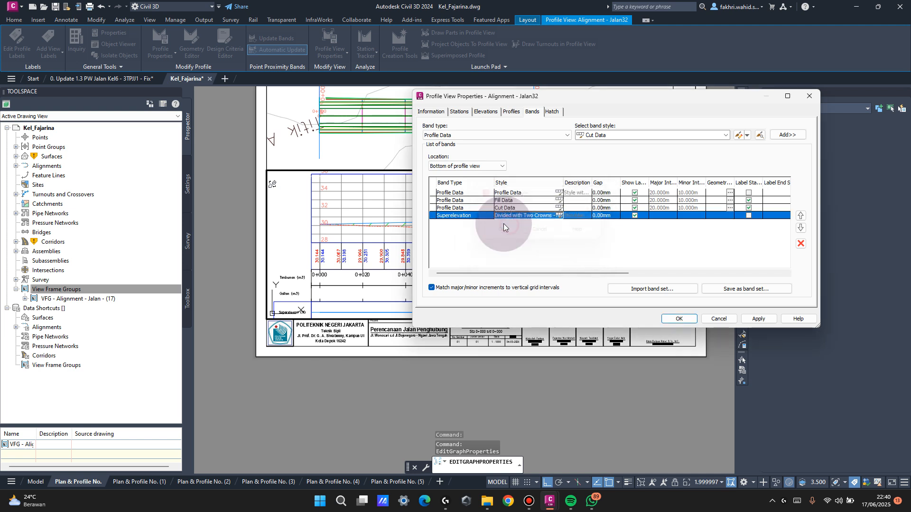
pyautogui.click(751, 319)
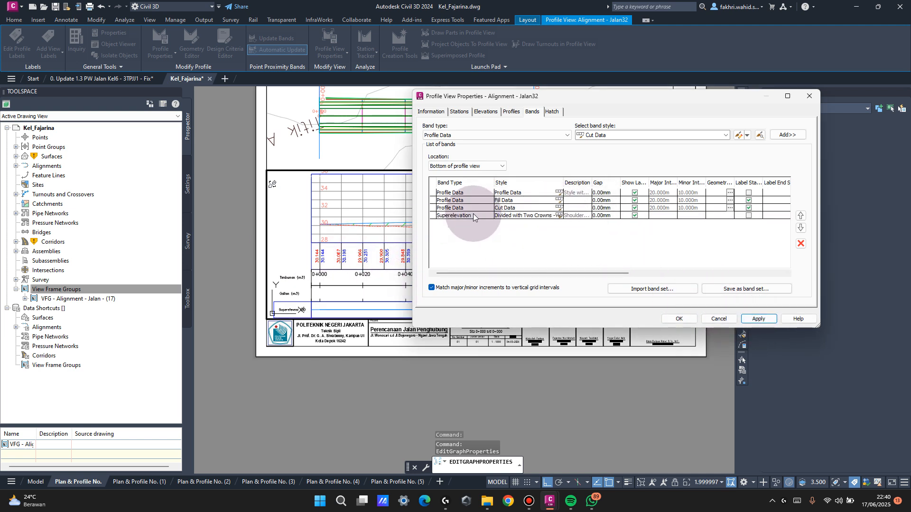
# Reduce the band height in the Profile Data band style and apply it to the profile view.
pyautogui.click(559, 193)
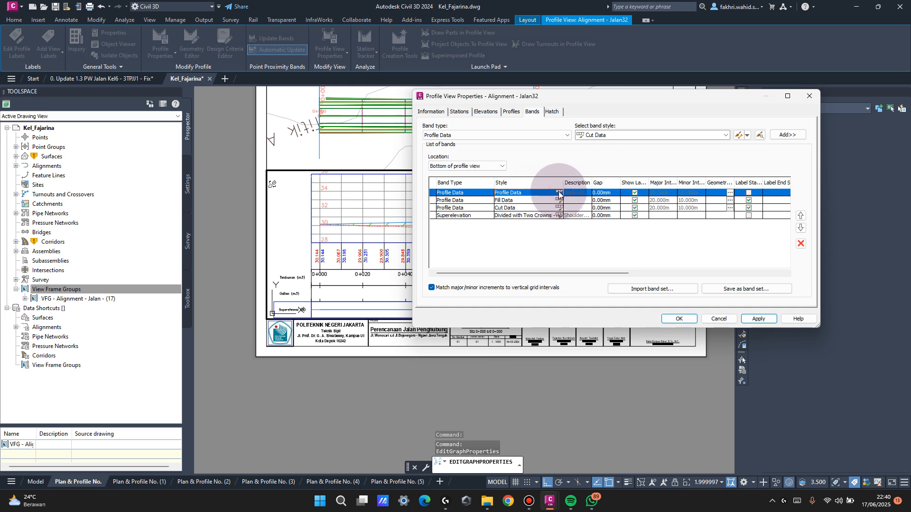
pyautogui.click(572, 213)
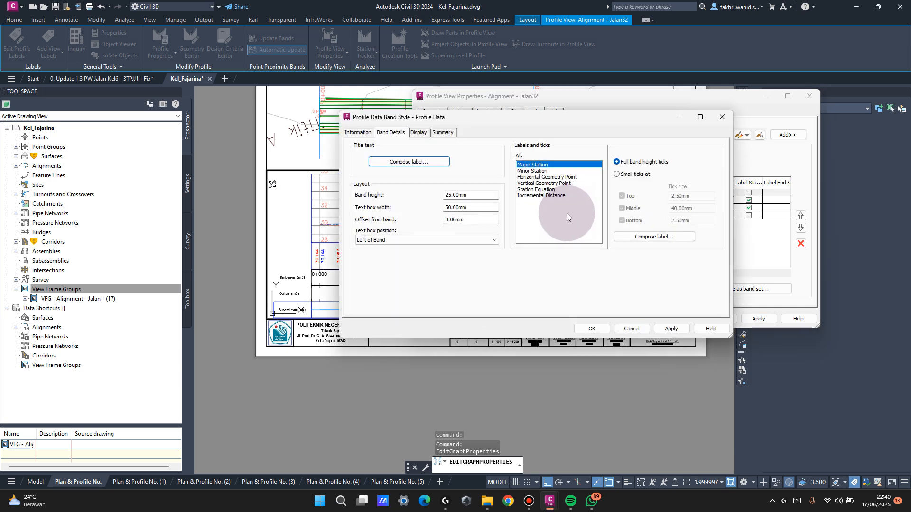
pyautogui.click(469, 195)
pyautogui.write('2')
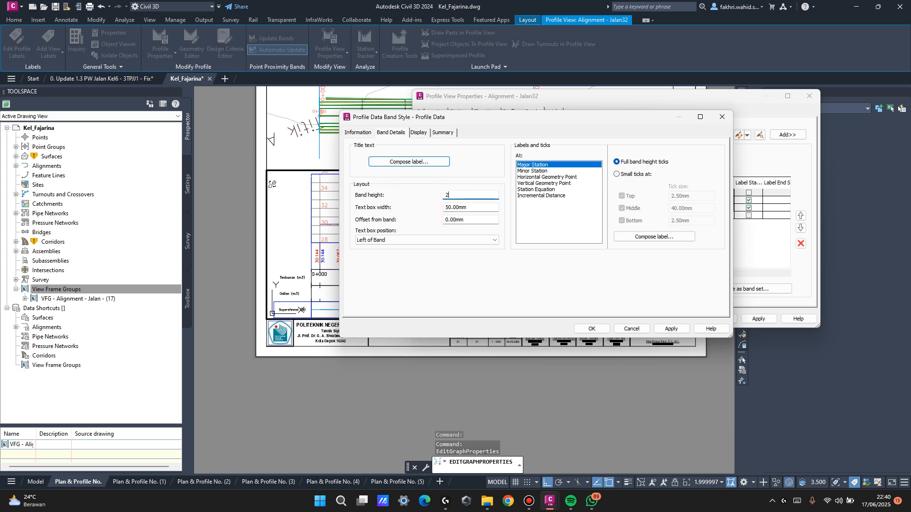
pyautogui.click(628, 328)
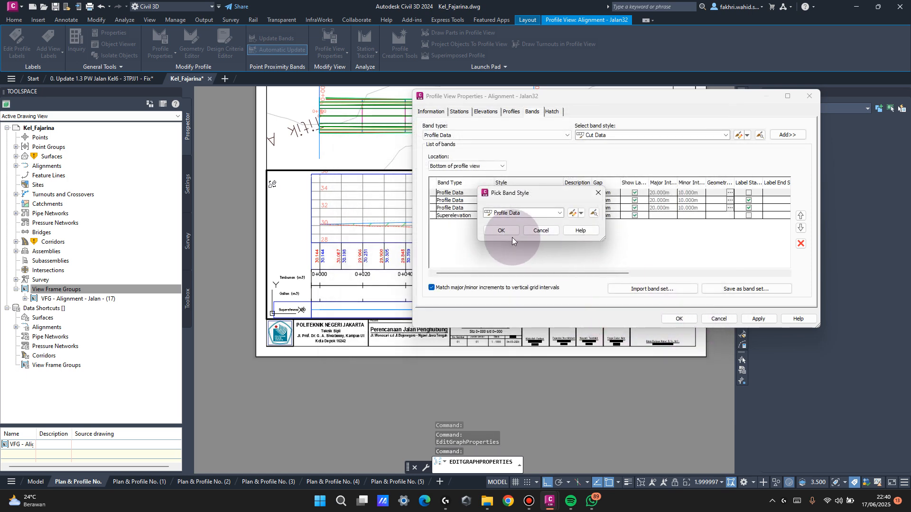
pyautogui.click(503, 231)
pyautogui.click(757, 318)
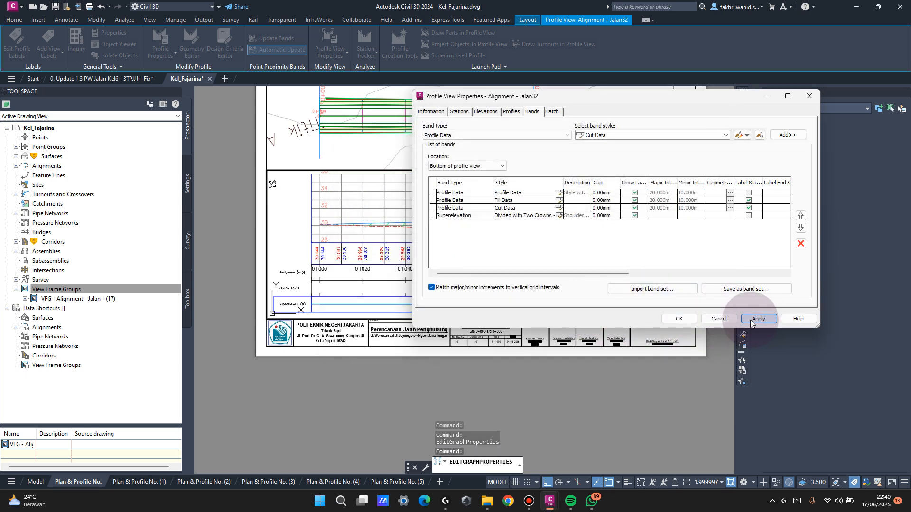
# Set the band height of the Fill Data profile data band style to 12.5 mm and apply it to the profile view.
pyautogui.click(560, 201)
pyautogui.click(570, 214)
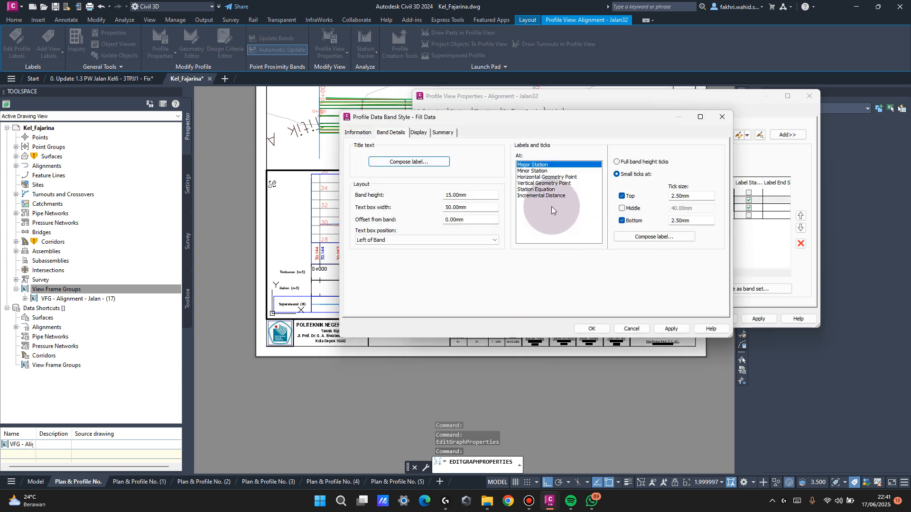
pyautogui.doubleClick(484, 196)
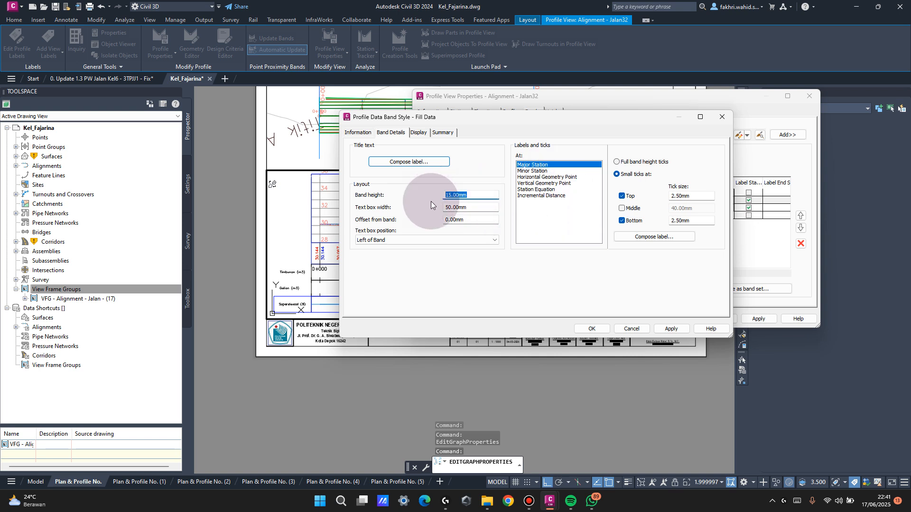
pyautogui.write('12.')
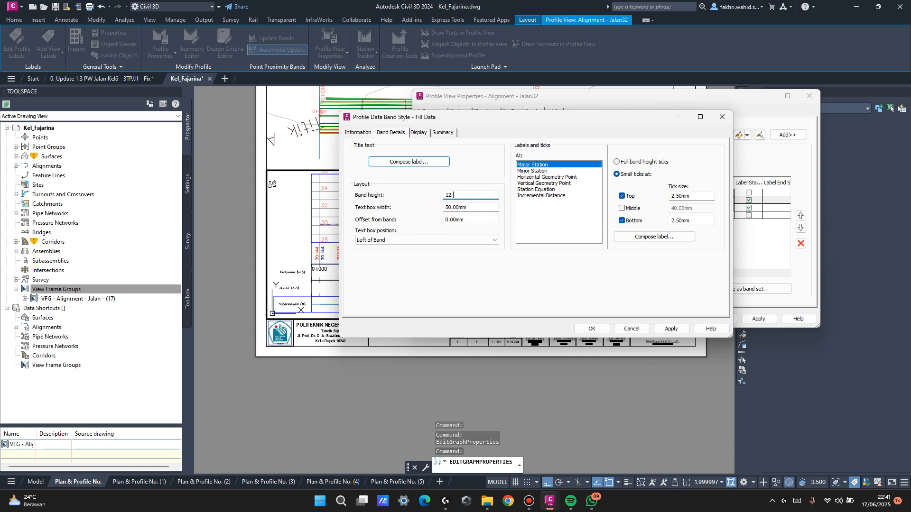
pyautogui.moveTo(469, 193); pyautogui.dragTo(456, 192)
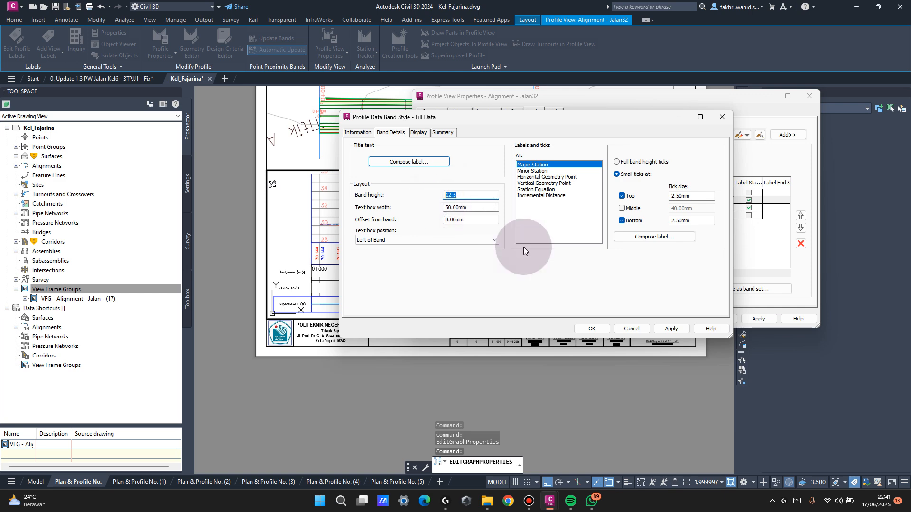
pyautogui.click(592, 328)
pyautogui.click(500, 230)
pyautogui.click(757, 318)
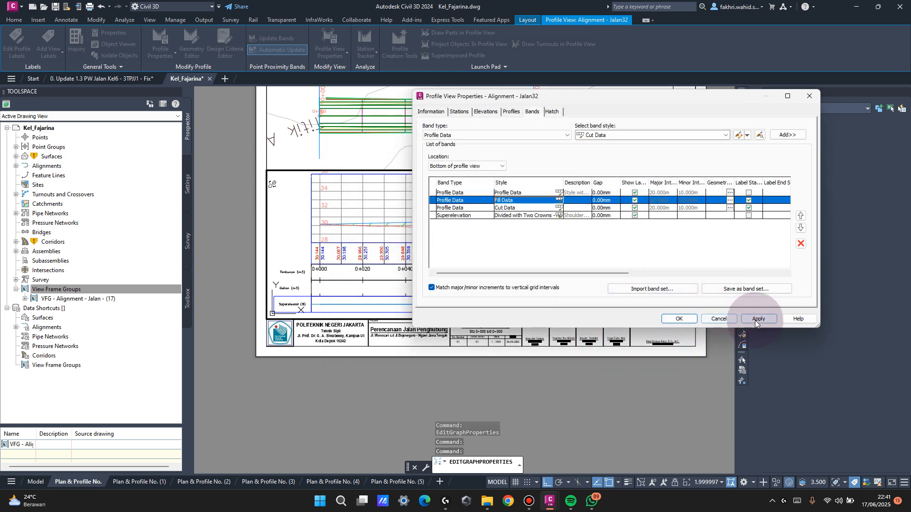
# Set the Cut Data band style's height to 12.5 mm and apply it to the profile view.
pyautogui.click(562, 208)
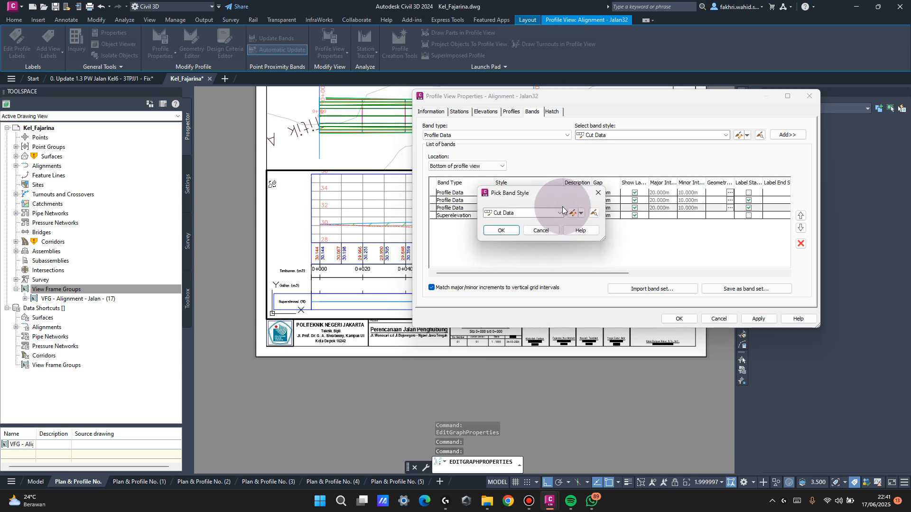
pyautogui.click(572, 213)
pyautogui.click(478, 207)
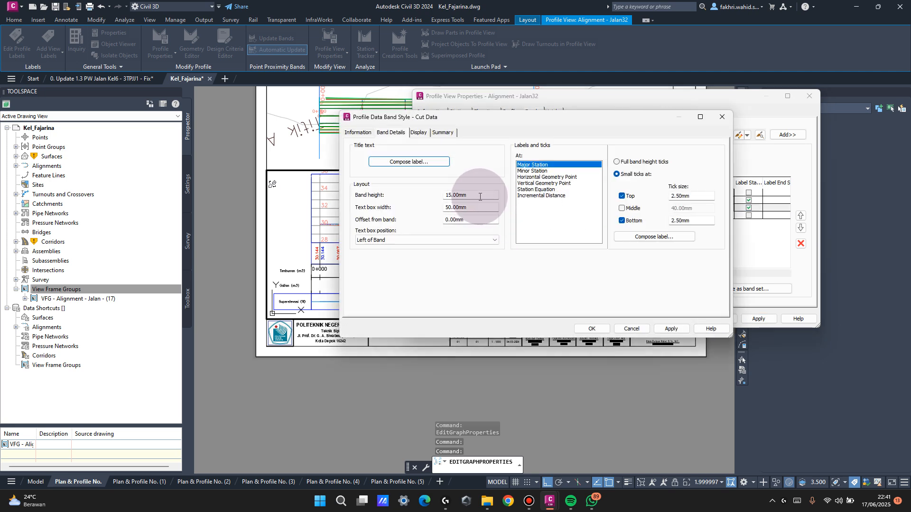
pyautogui.click(479, 195)
pyautogui.write('12.5')
pyautogui.click(590, 328)
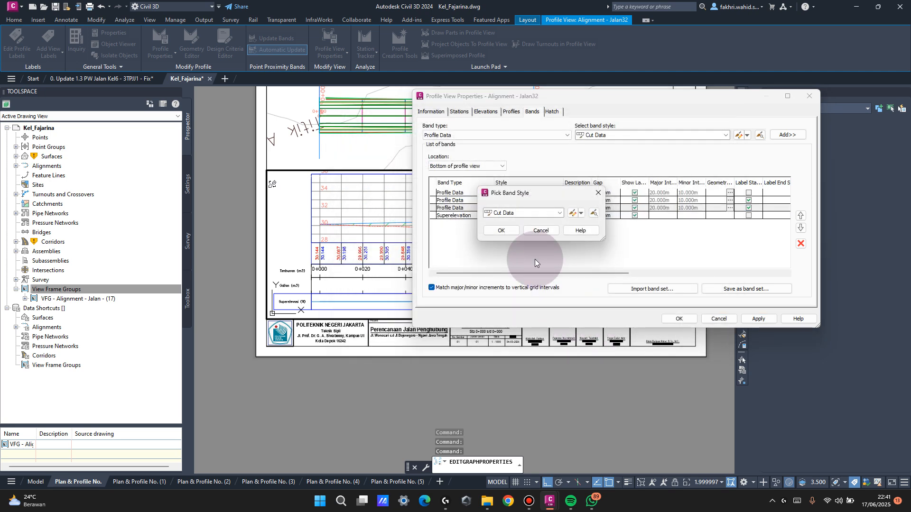
pyautogui.click(505, 231)
pyautogui.click(755, 319)
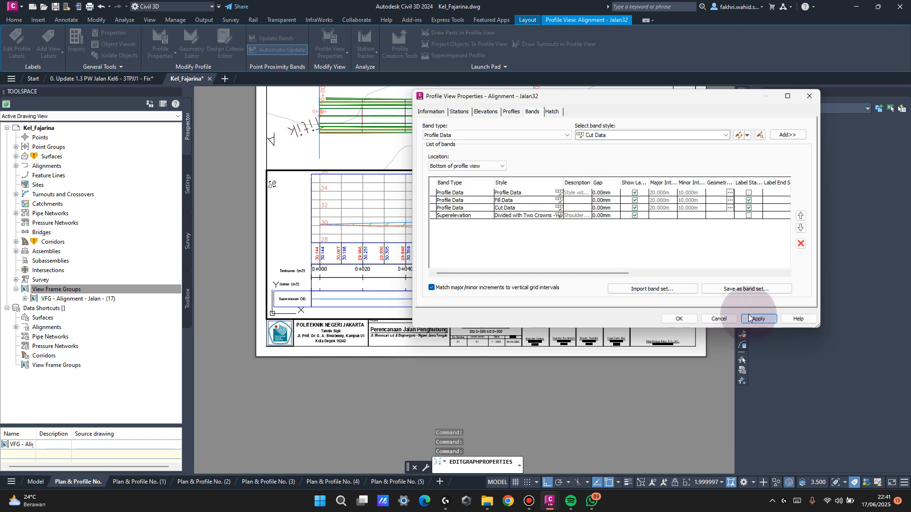
# Examine the component display settings of the Fill Data band style, including its major station labels, and close the profile view properties.
pyautogui.click(470, 200)
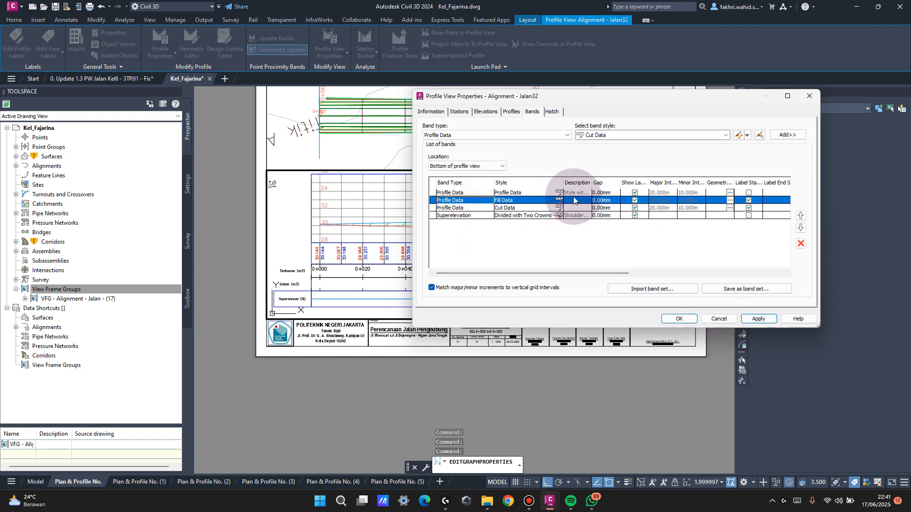
pyautogui.click(560, 200)
pyautogui.click(572, 215)
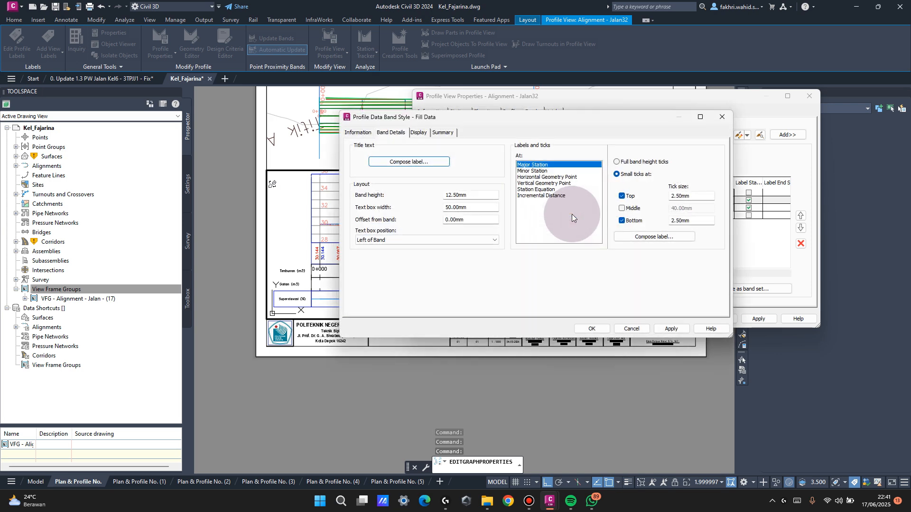
pyautogui.click(429, 131)
pyautogui.click(418, 133)
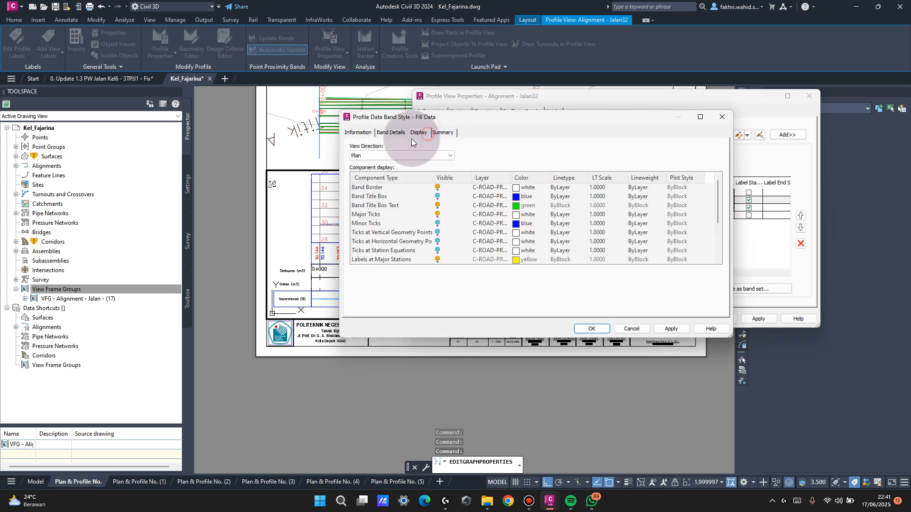
pyautogui.scroll(-3, 407, 226)
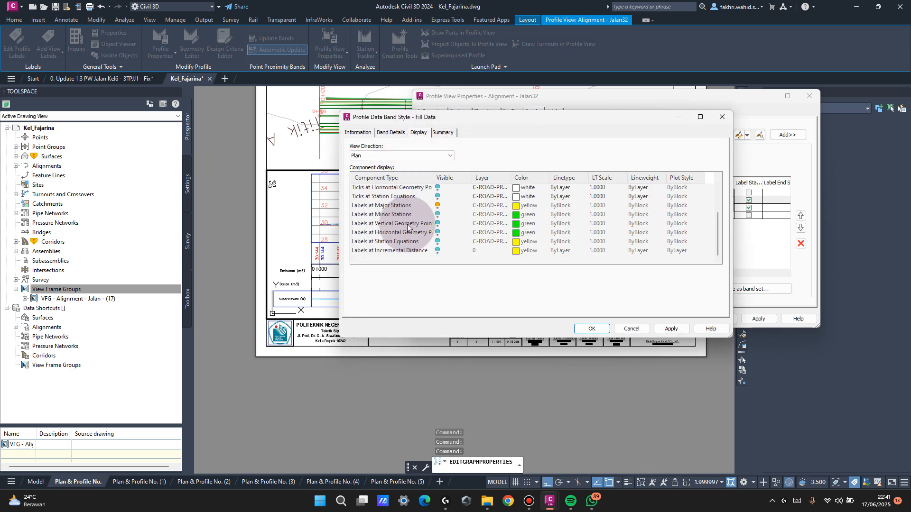
pyautogui.scroll(1, 407, 224)
pyautogui.scroll(1, 413, 236)
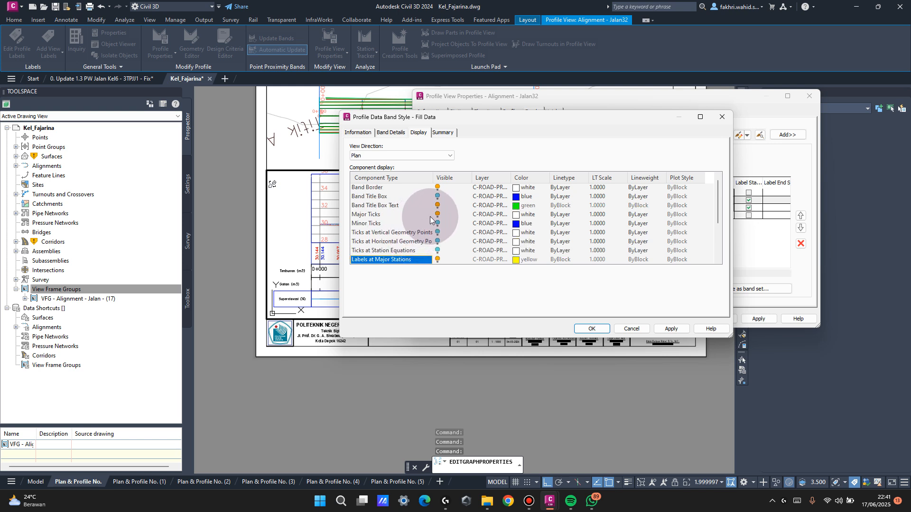
pyautogui.scroll(-1, 427, 215)
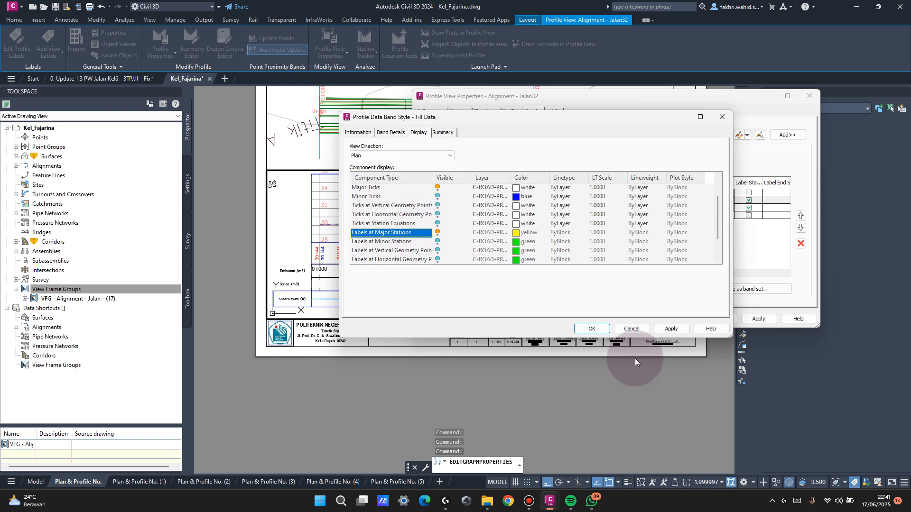
pyautogui.click(591, 329)
pyautogui.click(504, 231)
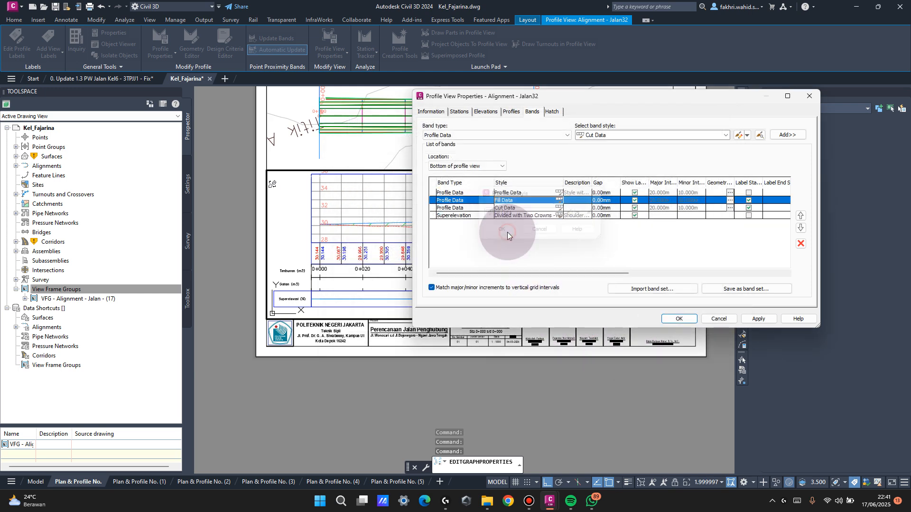
pyautogui.click(679, 318)
pyautogui.press('Escape')
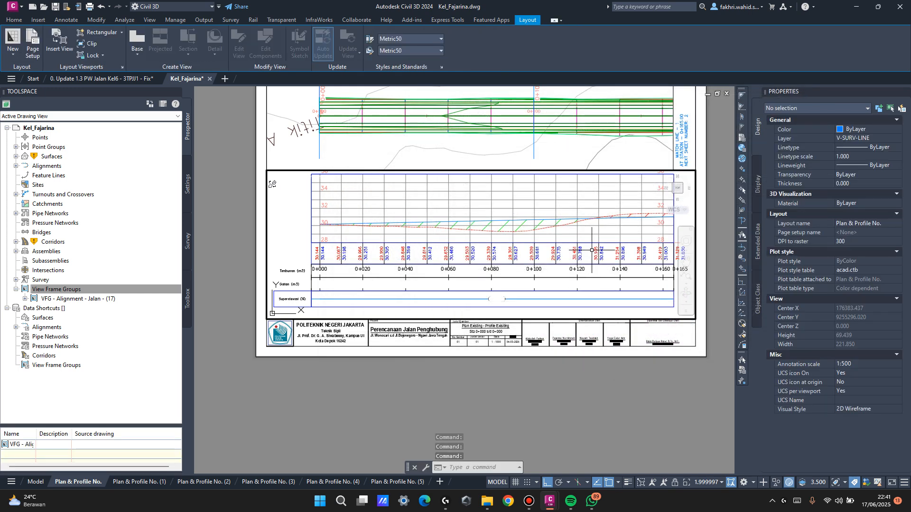
# Nudge the profile view slightly upward inside its viewport and return to paper space.
pyautogui.moveTo(595, 239); pyautogui.dragTo(594, 239, button='middle')
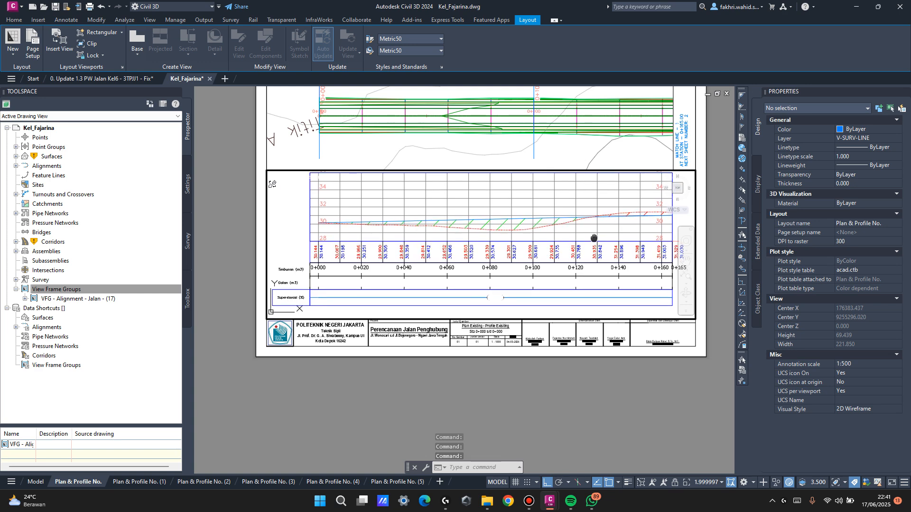
pyautogui.doubleClick(712, 191)
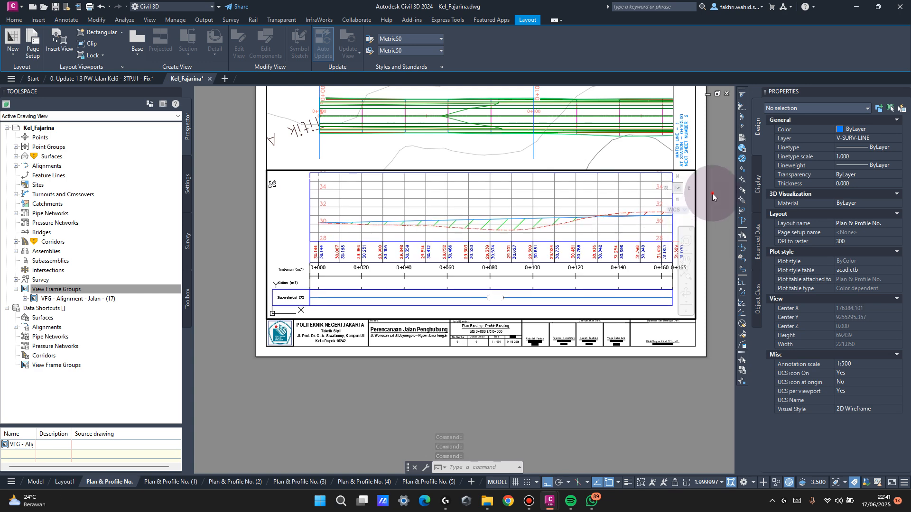
pyautogui.moveTo(421, 250); pyautogui.dragTo(395, 323, button='middle')
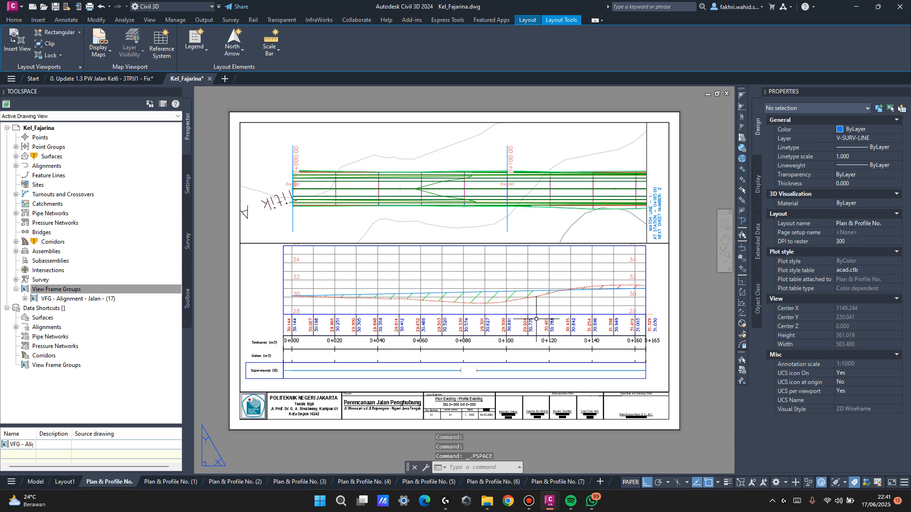
# Erase the existing scale text from the Skala cell of the sheet's title block.
pyautogui.scroll(6, 428, 375)
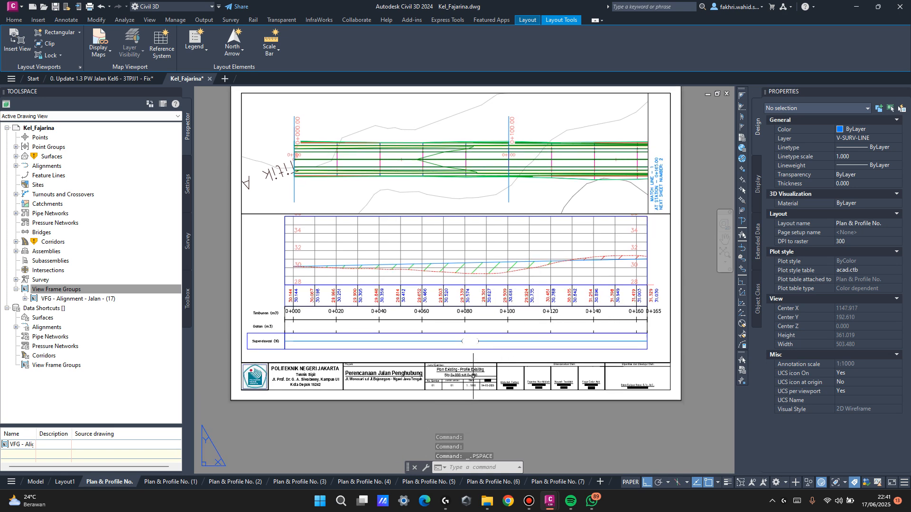
pyautogui.moveTo(588, 363); pyautogui.dragTo(498, 327, button='middle')
pyautogui.click(497, 326)
pyautogui.press('Delete')
pyautogui.scroll(-4, 498, 326)
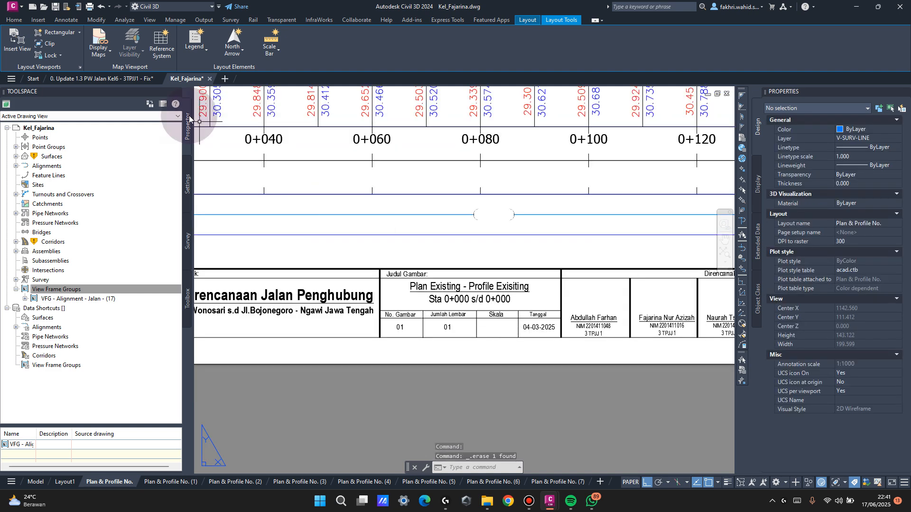
# Copy the scale text "H = 1 : 500, V = 1 : 20" from the Draft Plan Profile no. (0) title block in the other open drawing.
pyautogui.click(76, 78)
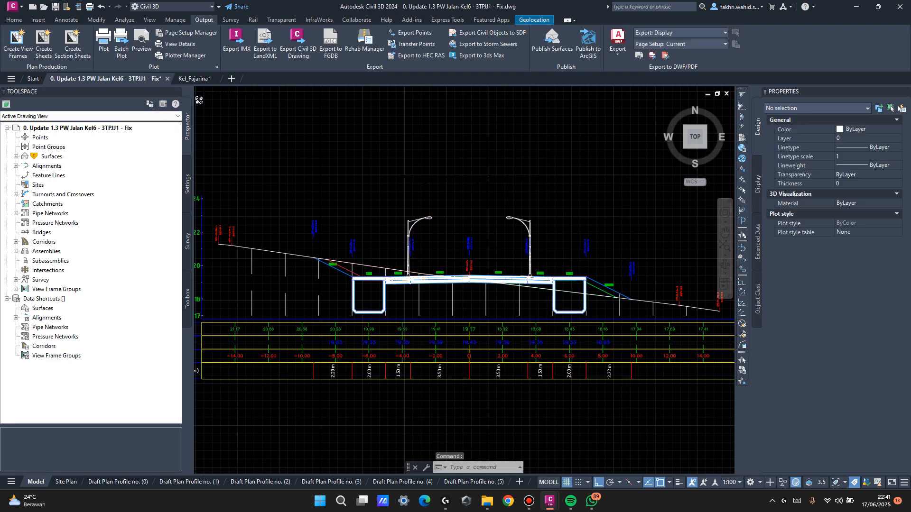
pyautogui.click(127, 482)
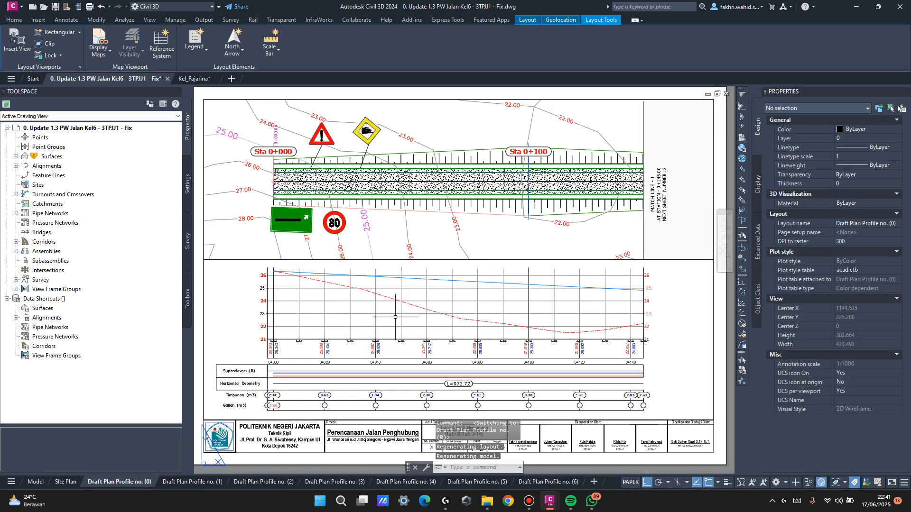
pyautogui.moveTo(550, 285); pyautogui.dragTo(545, 228, button='middle')
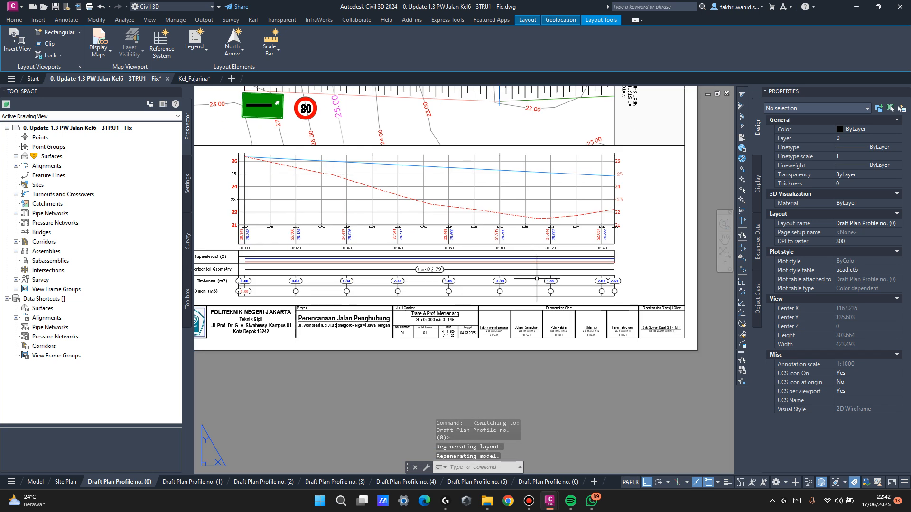
pyautogui.scroll(5, 470, 317)
pyautogui.click(465, 315)
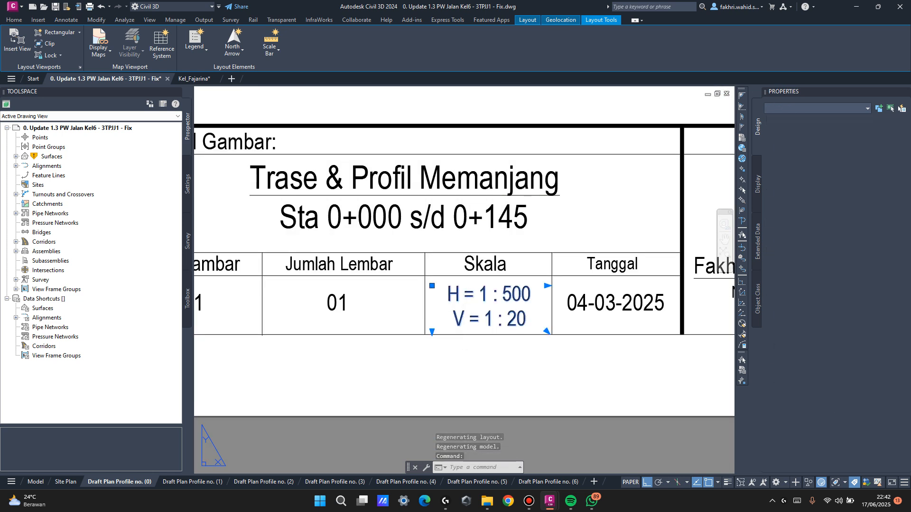
pyautogui.hotkey('ctrl', 'c')
pyautogui.press('Escape')
# Paste the copied scale text into the empty Skala cell of the Plan & Profile title block in Kel_Fajarina.
pyautogui.click(194, 78)
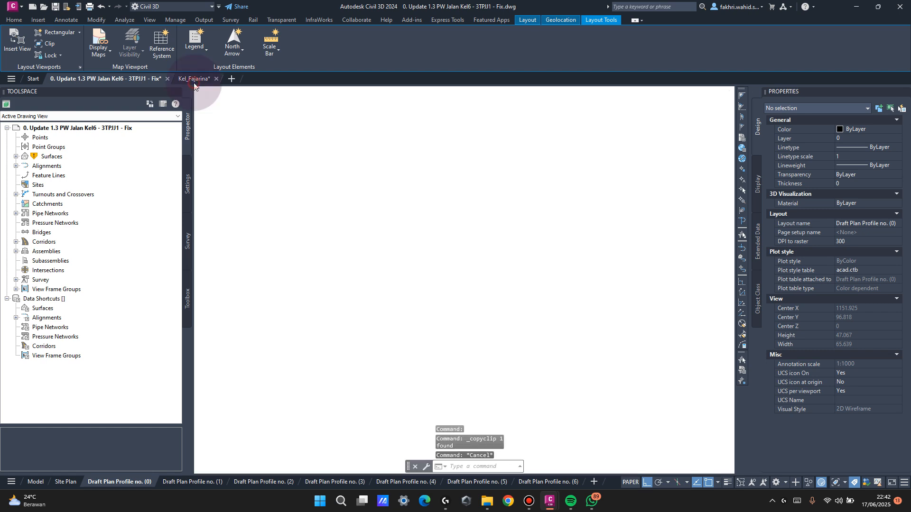
pyautogui.click(370, 215)
pyautogui.hotkey('ctrl', 'v')
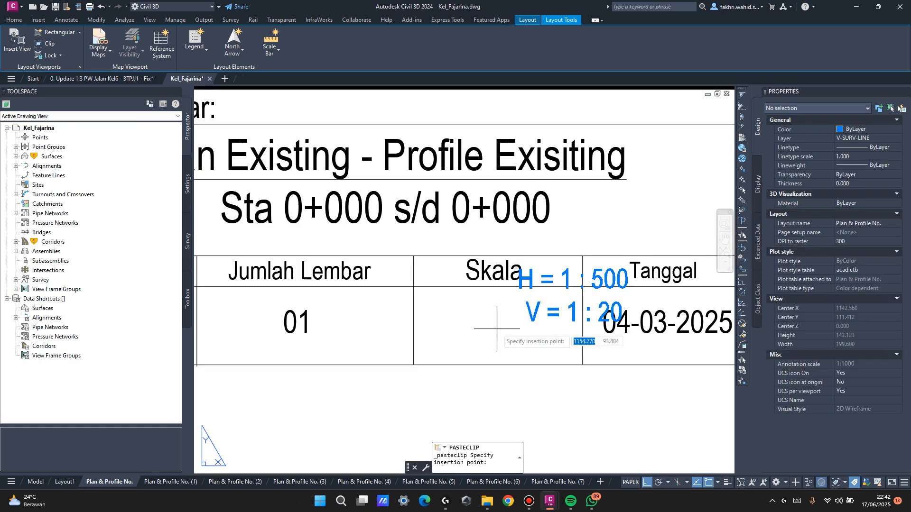
pyautogui.click(421, 359)
pyautogui.scroll(-2, 561, 298)
pyautogui.click(613, 307)
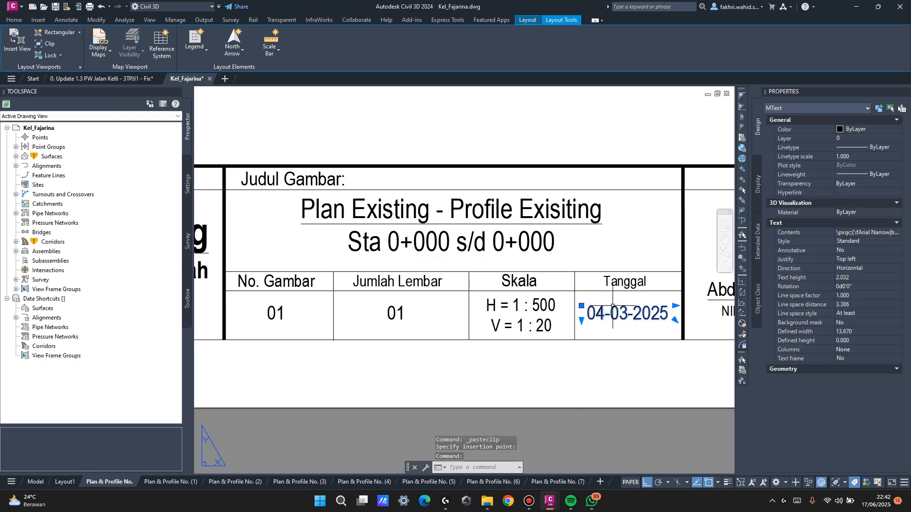
pyautogui.press('Escape')
pyautogui.scroll(-4, 332, 323)
pyautogui.scroll(3, 507, 373)
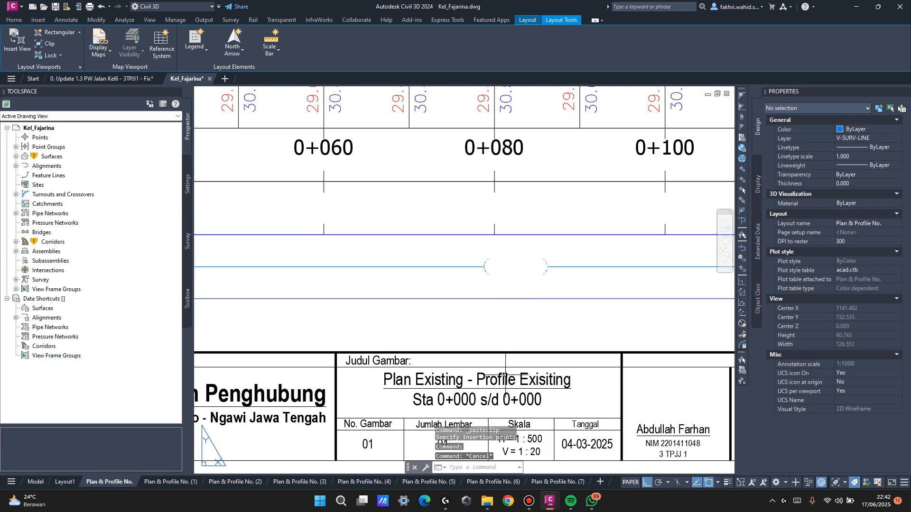
pyautogui.moveTo(507, 373); pyautogui.dragTo(507, 268, button='middle')
pyautogui.doubleClick(508, 272)
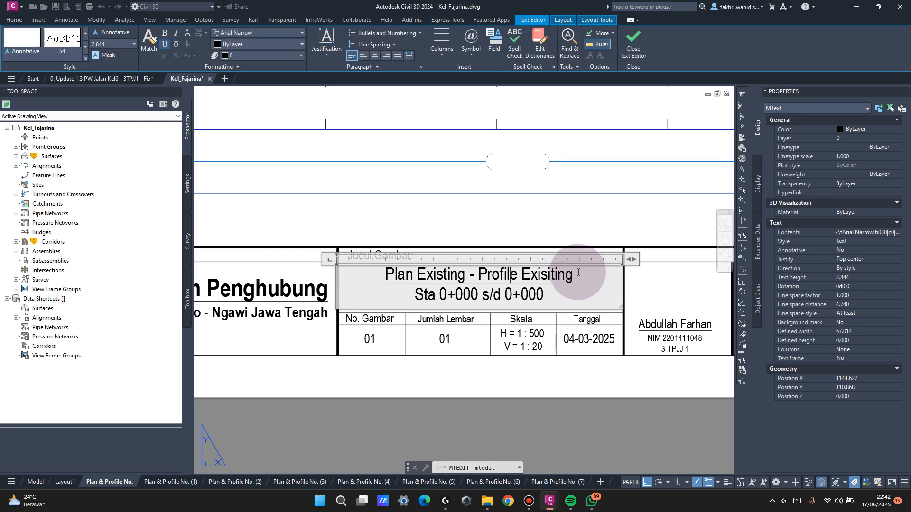
pyautogui.press('Escape')
# Copy the drawing title text "Trase & Profil Memanjang Sta 0+000 s/d 0+145" from the other drawing's title block and return to Kel_Fajarina.
pyautogui.click(129, 79)
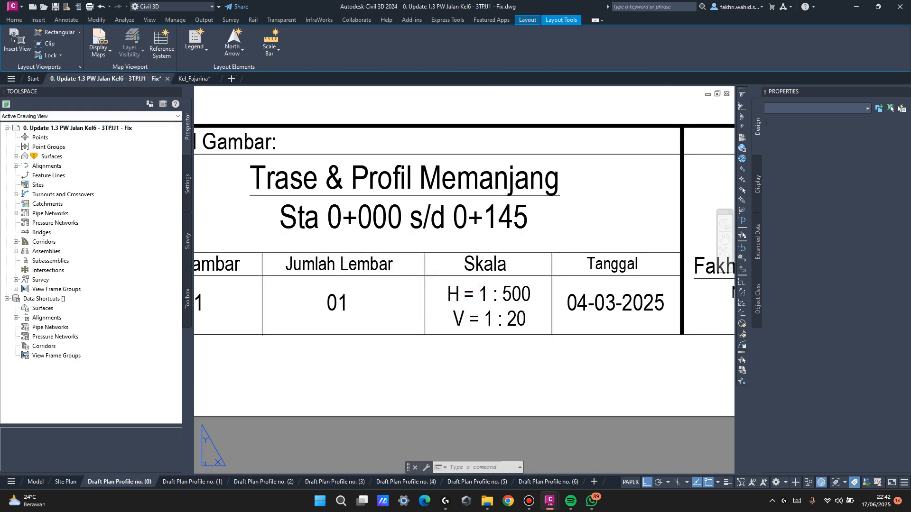
pyautogui.click(386, 177)
pyautogui.press('Escape')
pyautogui.click(384, 172)
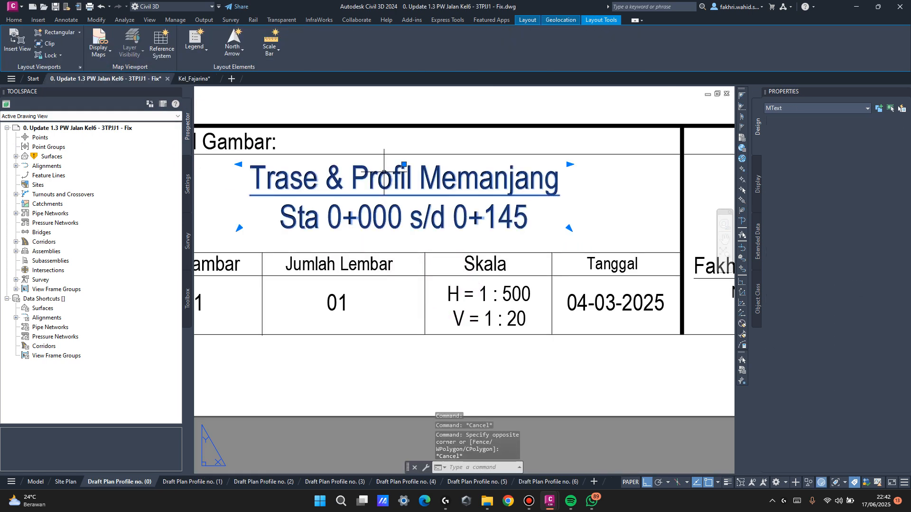
pyautogui.doubleClick(383, 172)
pyautogui.hotkey('ctrl', 'a')
pyautogui.press('Escape')
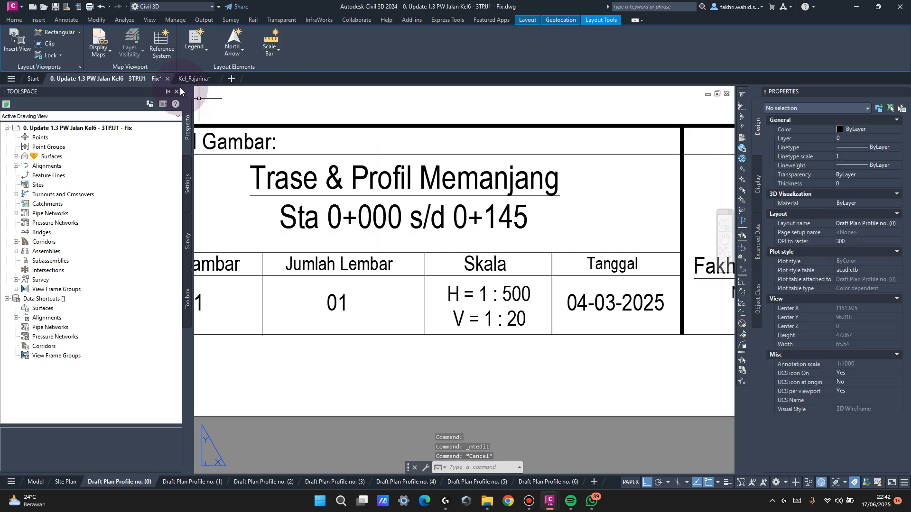
pyautogui.click(192, 78)
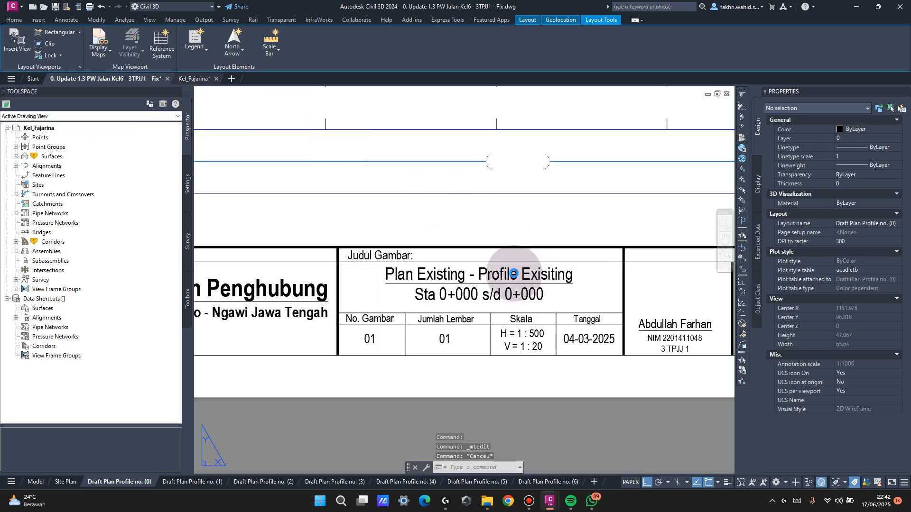
# Replace the drawing title in the Judul Gambar cell with "Trase & Profil Memanjang Sta 0+000 s/d 0+145" and save the text.
pyautogui.click(518, 277)
pyautogui.press('Escape')
pyautogui.press('Escape')
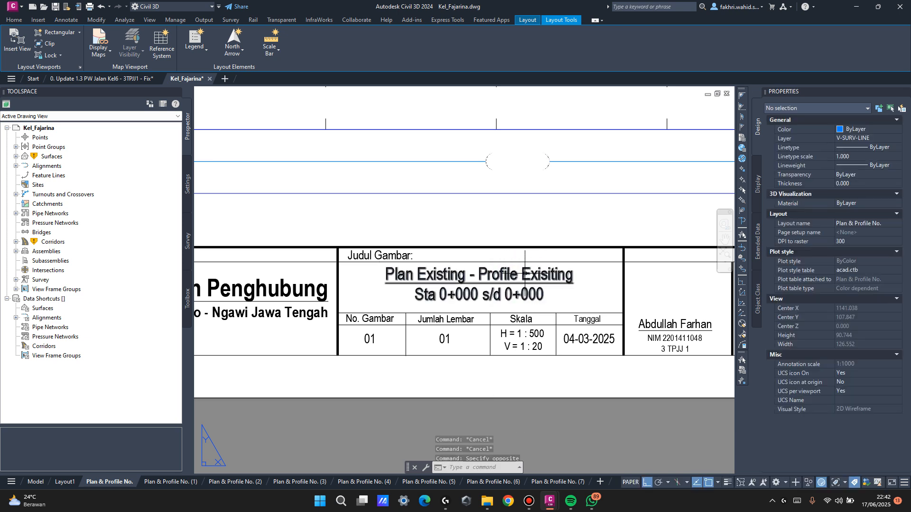
pyautogui.doubleClick(525, 275)
pyautogui.click(557, 304)
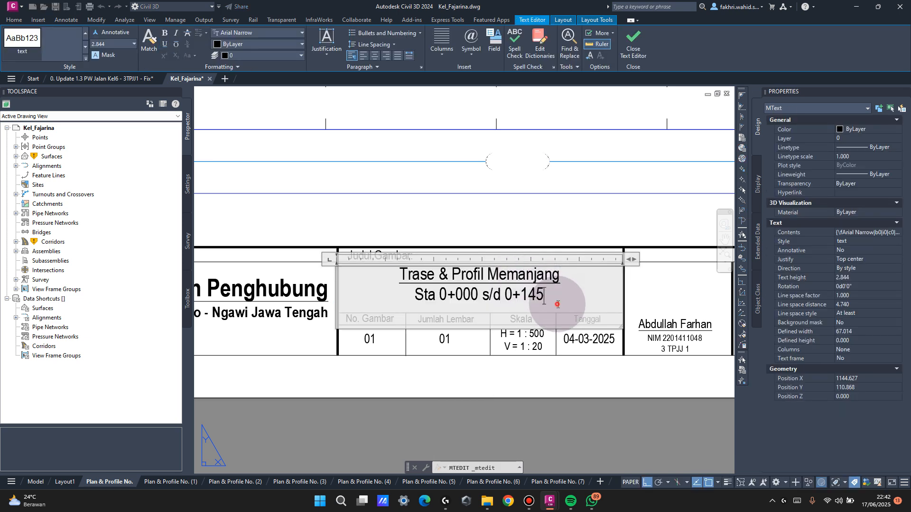
pyautogui.press('BackSpace')
pyautogui.press('Escape')
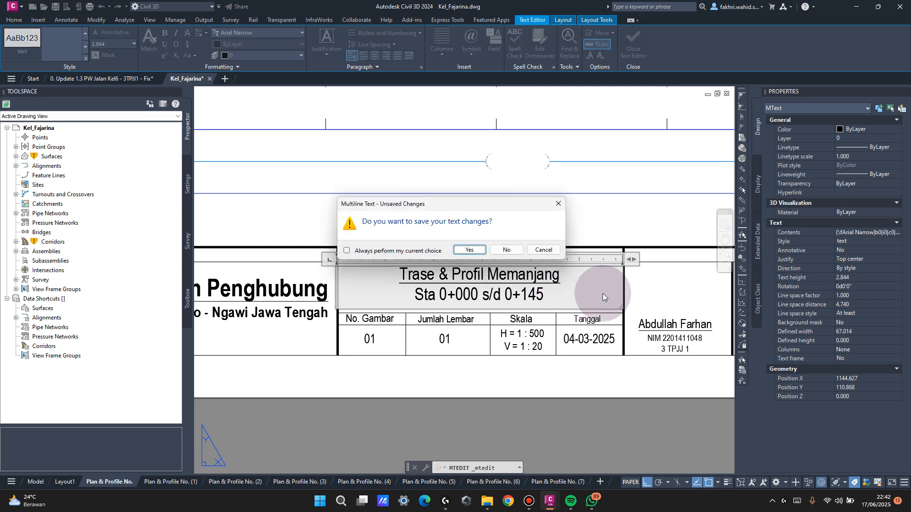
pyautogui.press('Return')
# Edit the title's end station so the second line reads "Sta 0+000 s/d 0+165" and save the text.
pyautogui.scroll(-4, 547, 271)
pyautogui.scroll(6, 308, 389)
pyautogui.click(457, 303)
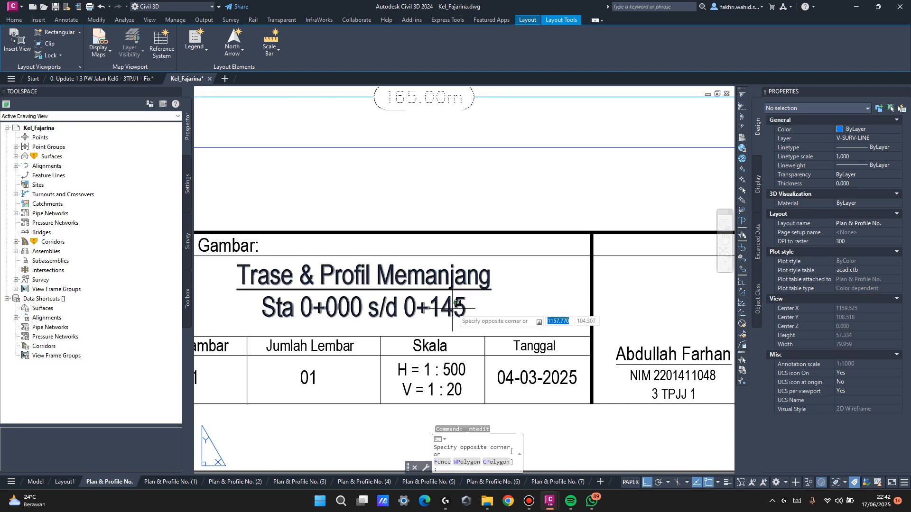
pyautogui.click(446, 309)
pyautogui.moveTo(453, 309); pyautogui.dragTo(443, 310)
pyautogui.write('6')
pyautogui.press('Escape')
pyautogui.press('Return')
# Examine the sheet's profile view and its Timbunan, Galian and Superelevasi bands along the full station range.
pyautogui.scroll(-4, 545, 268)
pyautogui.scroll(2, 544, 268)
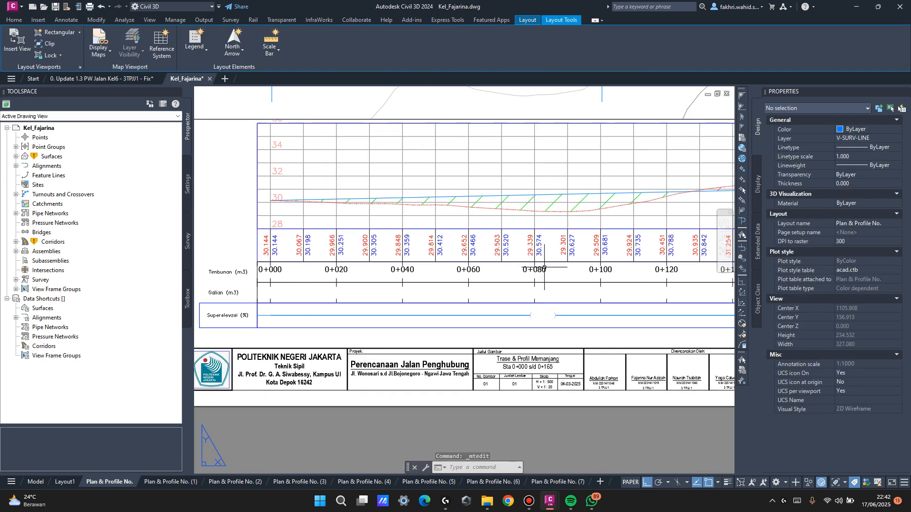
pyautogui.scroll(-2, 586, 292)
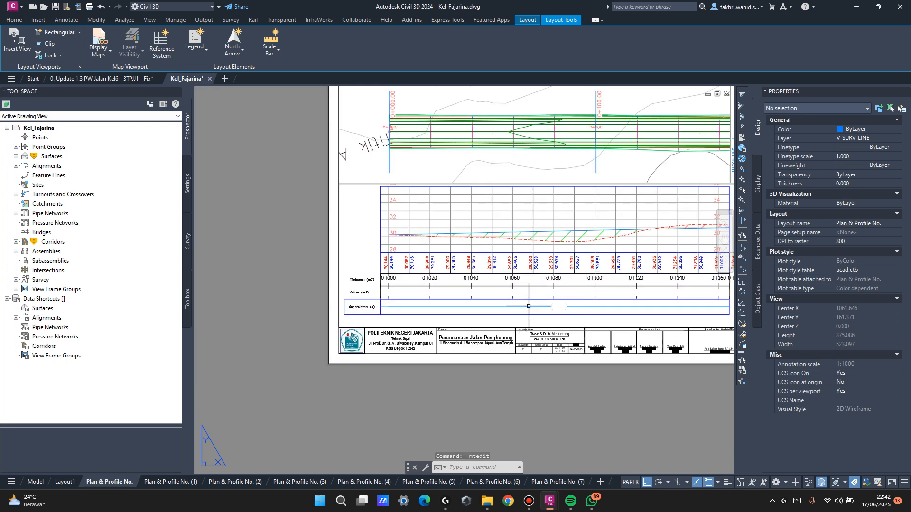
pyautogui.moveTo(557, 314); pyautogui.dragTo(530, 326, button='middle')
pyautogui.scroll(5, 533, 320)
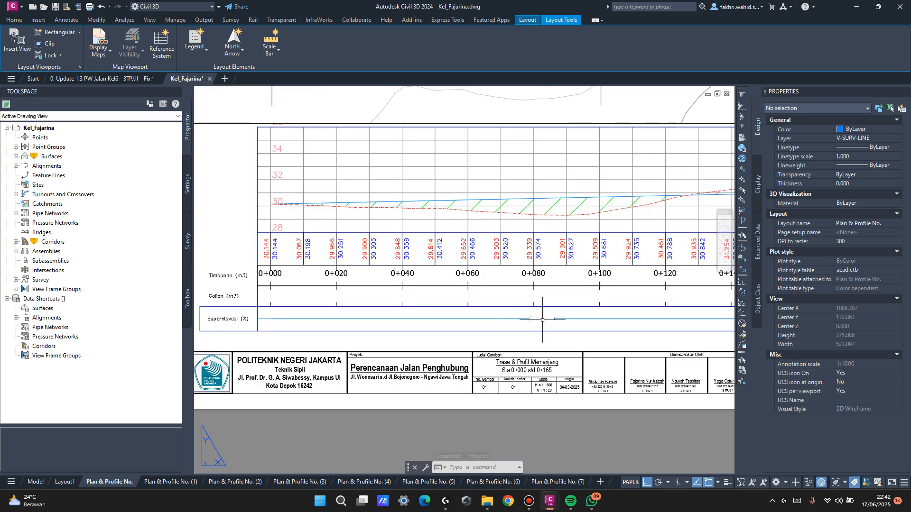
pyautogui.scroll(-2, 530, 319)
pyautogui.scroll(5, 530, 320)
pyautogui.scroll(-6, 530, 321)
pyautogui.moveTo(501, 319); pyautogui.dragTo(404, 328, button='middle')
pyautogui.scroll(5, 367, 301)
pyautogui.scroll(-2, 368, 301)
pyautogui.scroll(-2, 404, 327)
# In the profile view's properties, assign Alinyemen Vertikal as Profile2 of the Fill Data band and reassign Profile2 of the Cut Data band.
pyautogui.doubleClick(466, 206)
pyautogui.click(467, 206)
pyautogui.rightClick(466, 205)
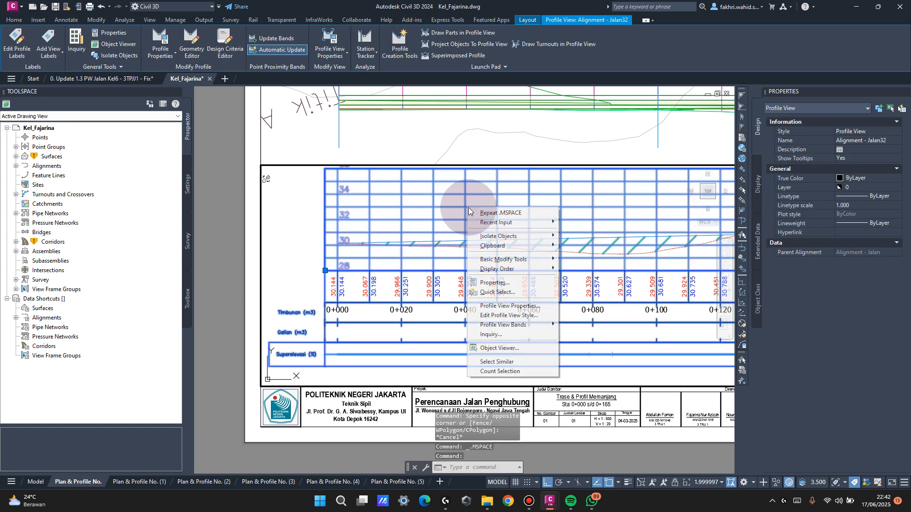
pyautogui.click(527, 306)
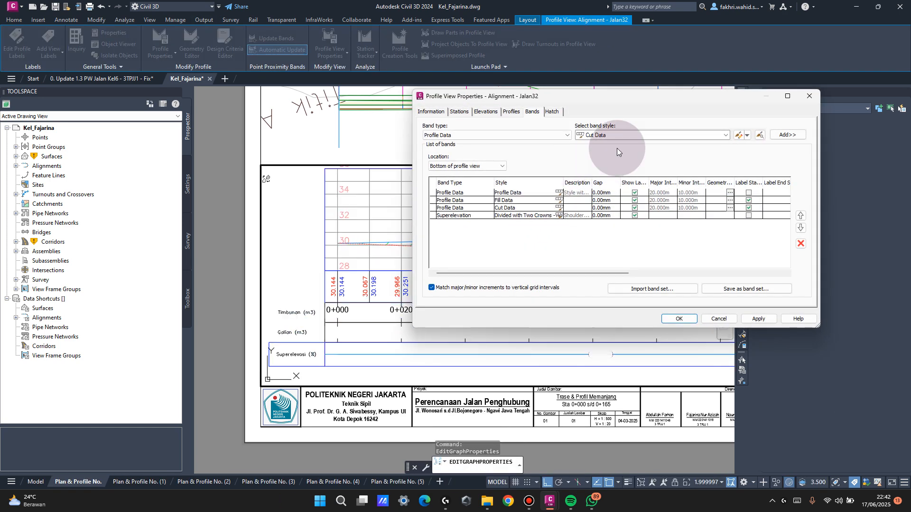
pyautogui.moveTo(618, 273); pyautogui.dragTo(769, 271)
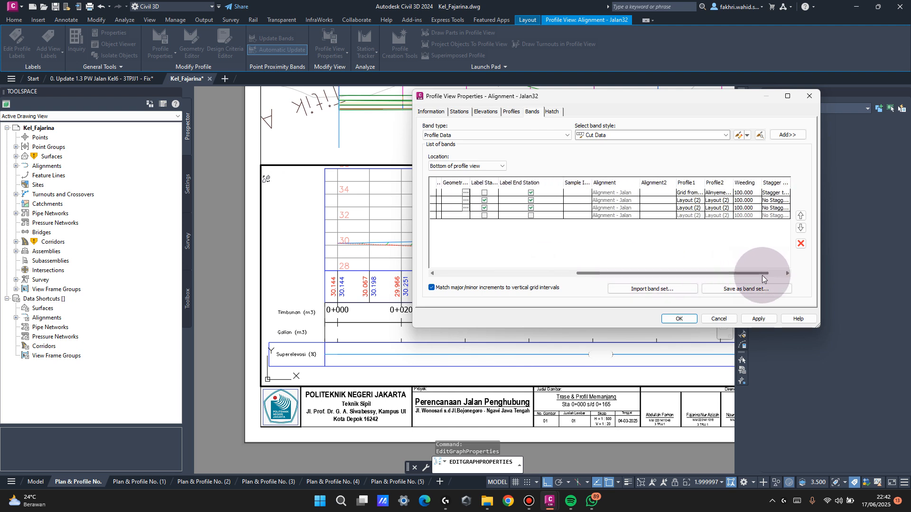
pyautogui.click(702, 203)
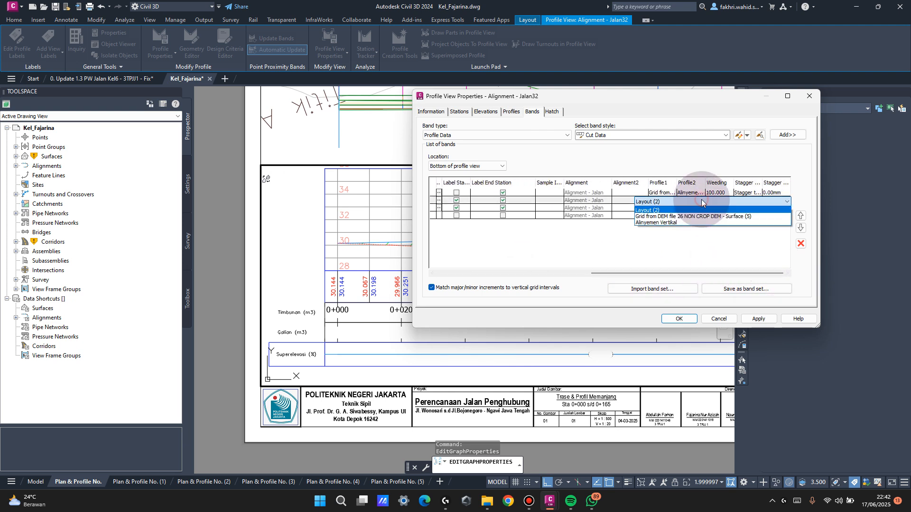
pyautogui.click(692, 214)
pyautogui.click(695, 208)
pyautogui.click(693, 222)
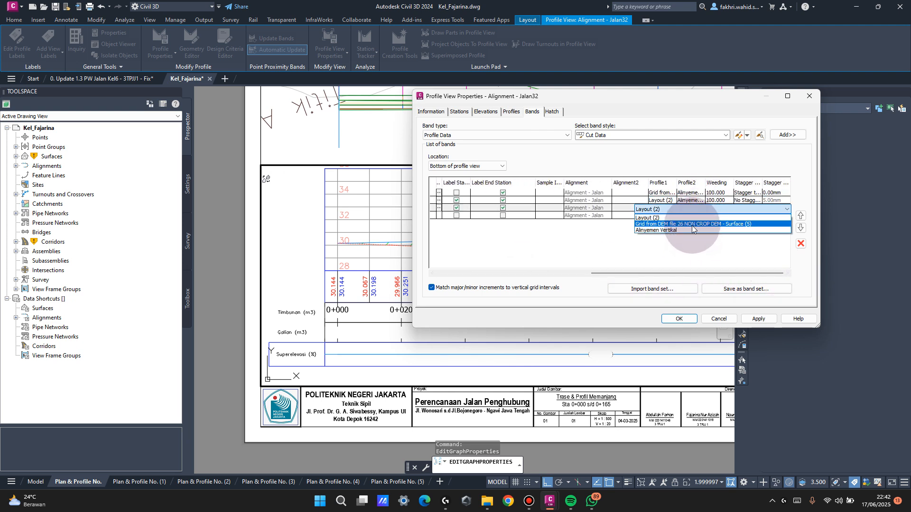
pyautogui.click(689, 320)
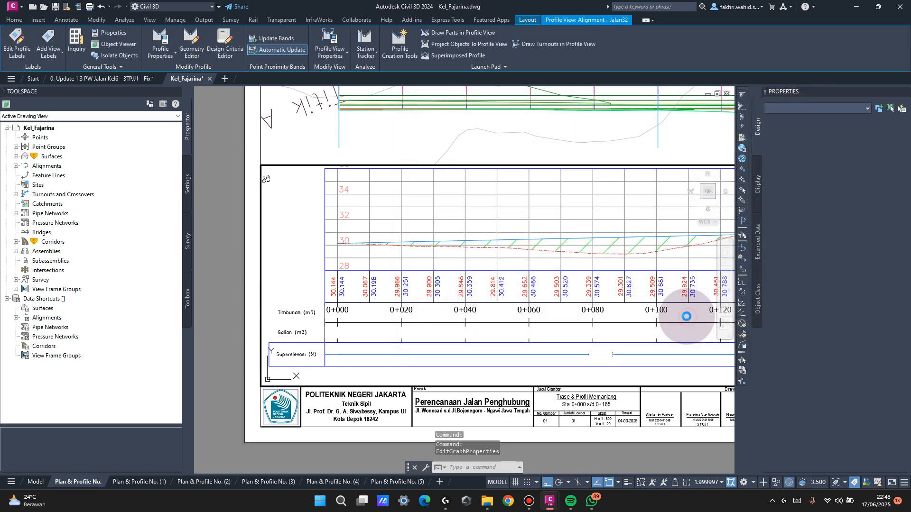
# In the Fill Data band style, set the Major Station label's rotation angle to 0 and text height to 1.8 mm.
pyautogui.click(413, 346)
pyautogui.rightClick(419, 154)
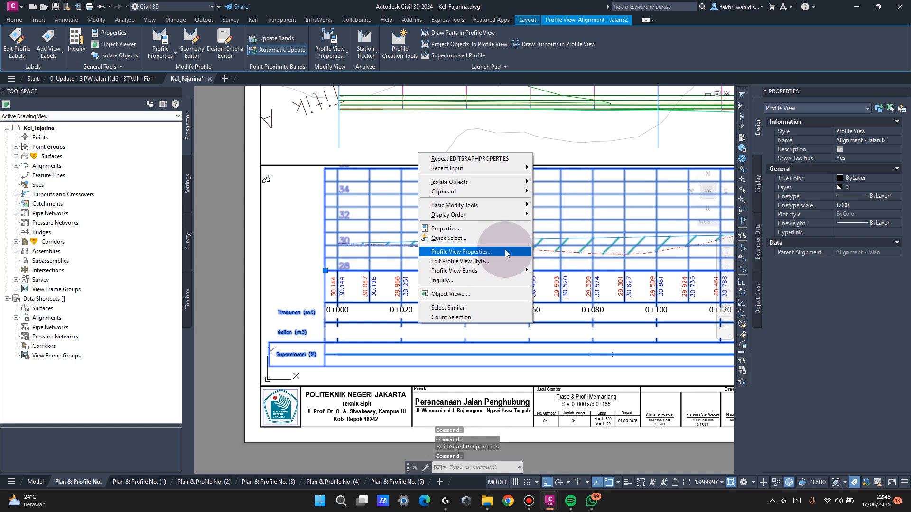
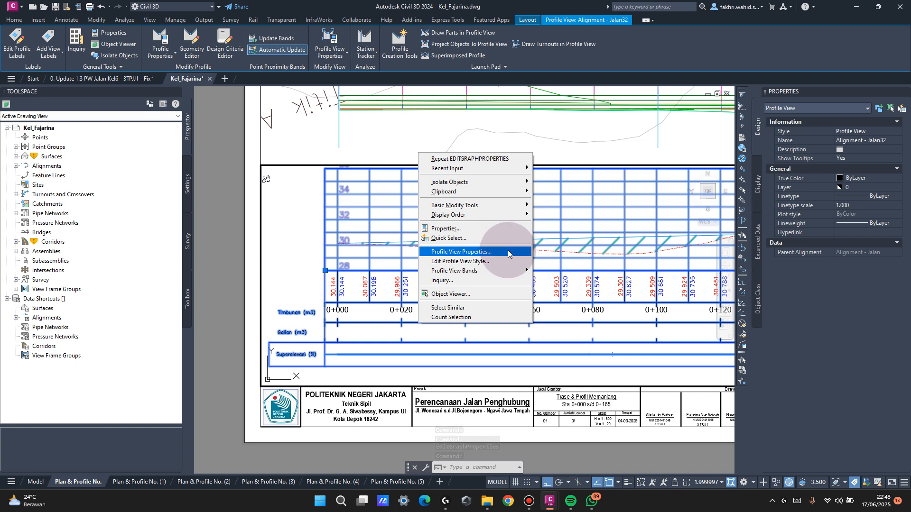
pyautogui.click(508, 253)
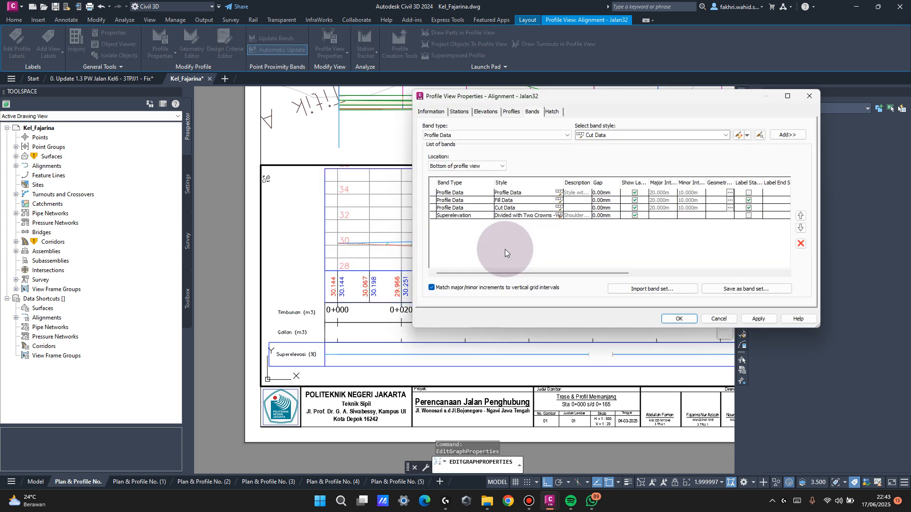
pyautogui.click(558, 200)
pyautogui.click(573, 213)
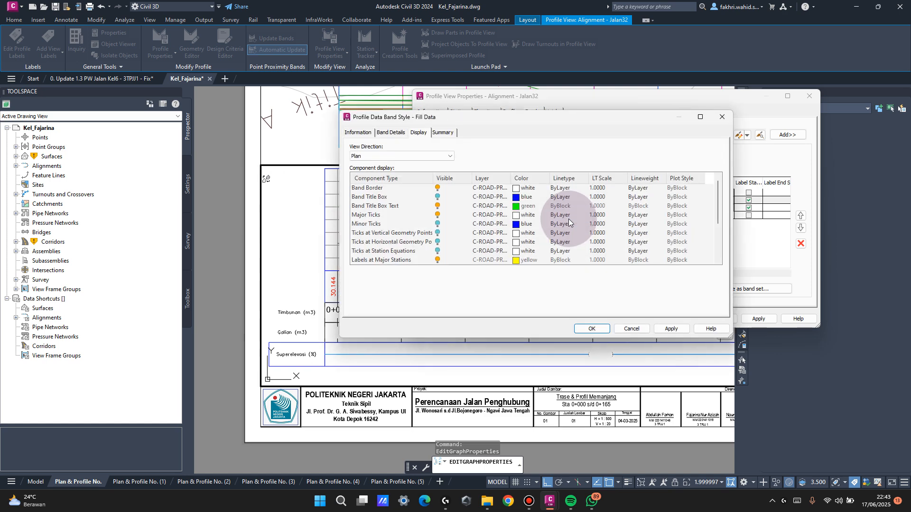
pyautogui.click(383, 133)
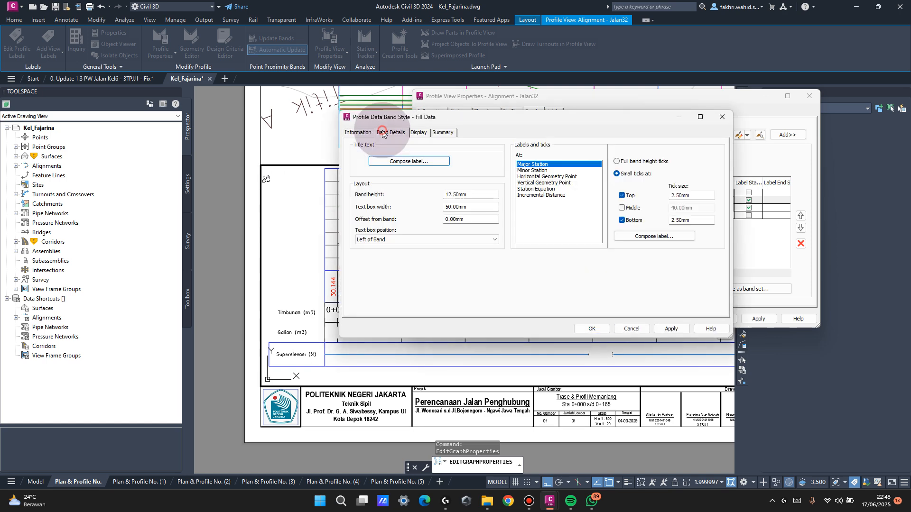
pyautogui.click(664, 238)
pyautogui.scroll(-1, 412, 275)
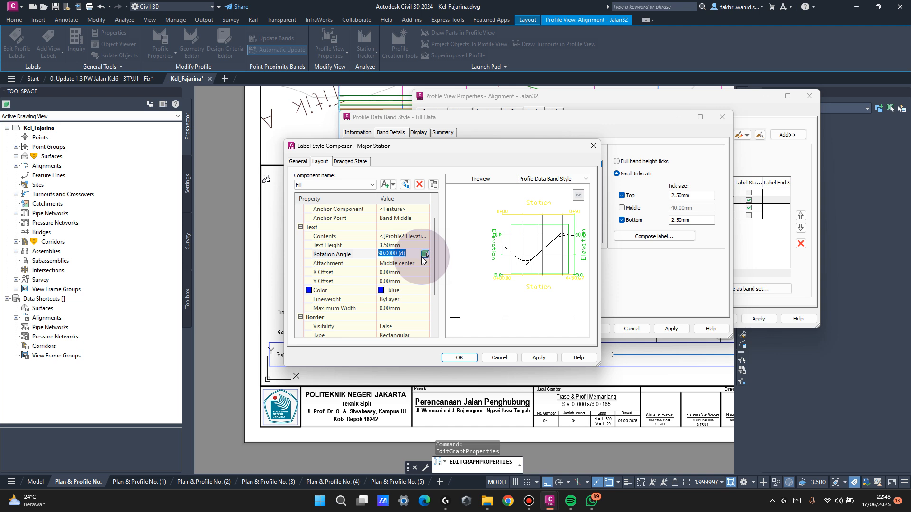
pyautogui.click(409, 240)
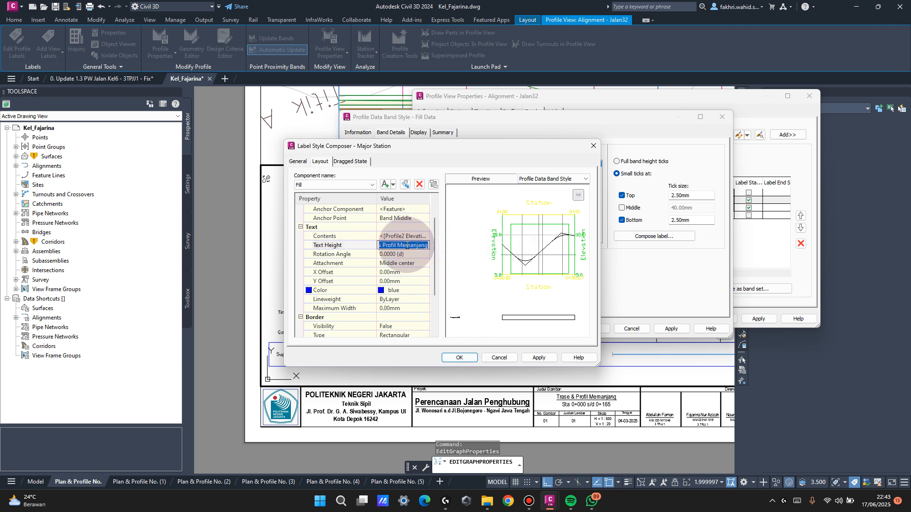
pyautogui.write('1.8')
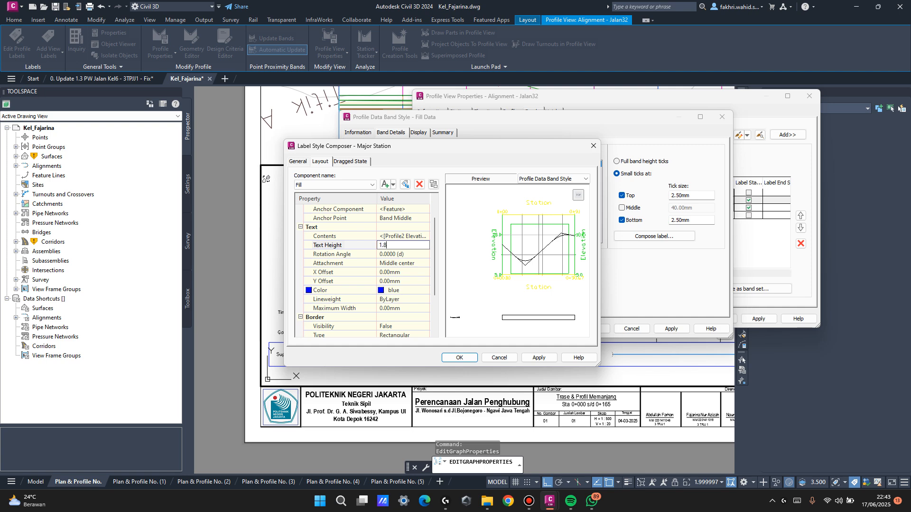
pyautogui.click(343, 246)
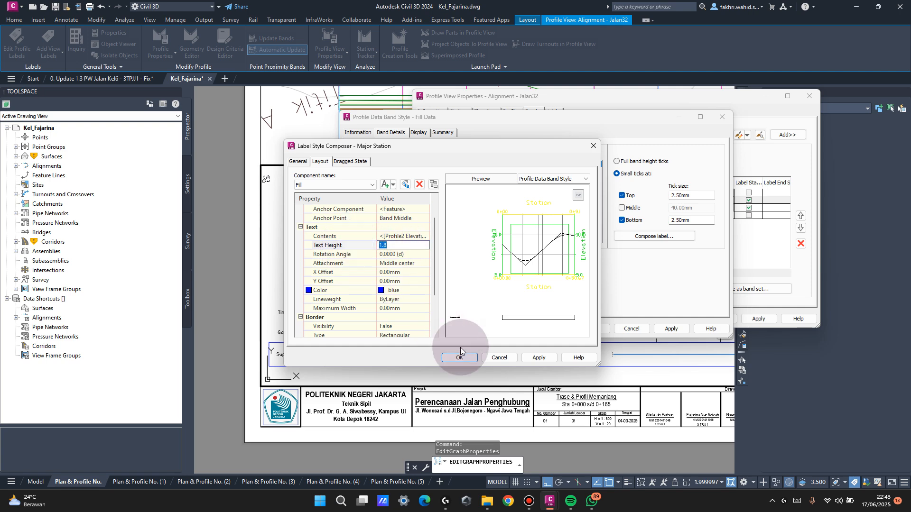
pyautogui.click(459, 357)
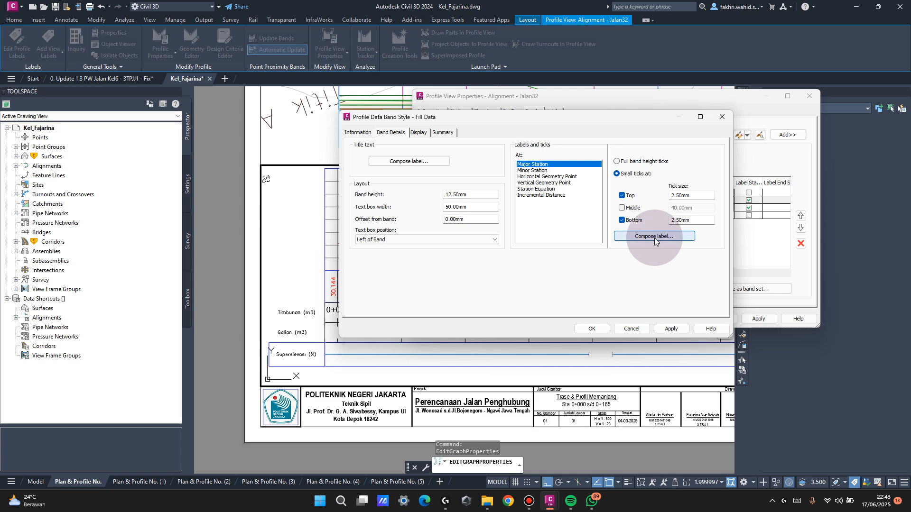
pyautogui.click(592, 329)
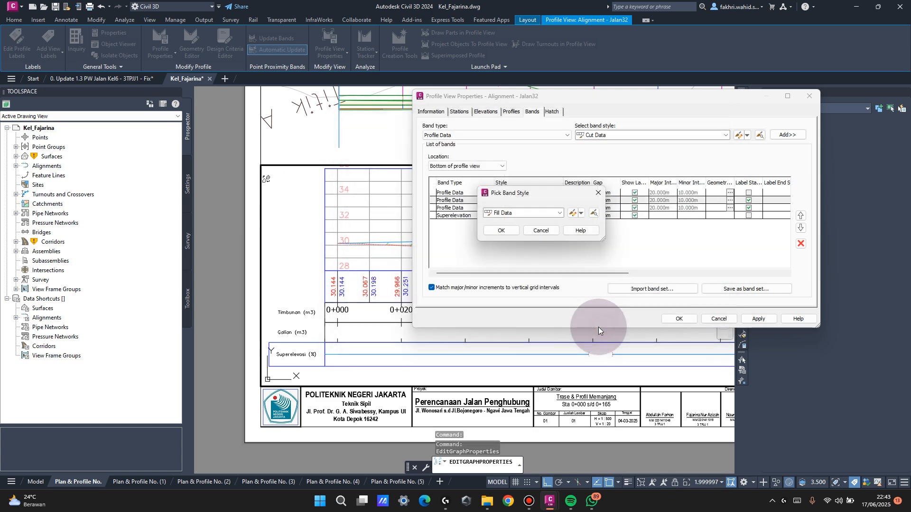
pyautogui.click(531, 234)
# In the Cut Data band style, set the Major Station label's text height to 1.8 mm and rotation to 0, and apply the profile view properties.
pyautogui.click(550, 208)
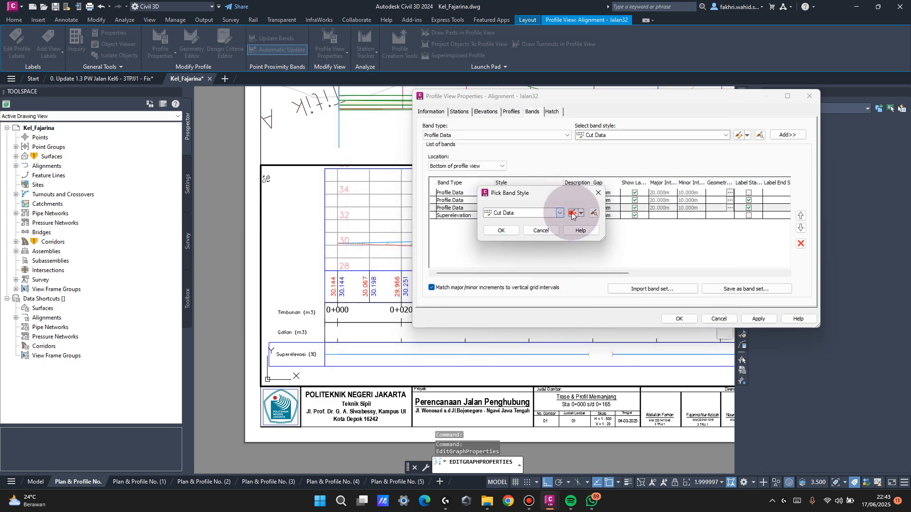
pyautogui.click(571, 214)
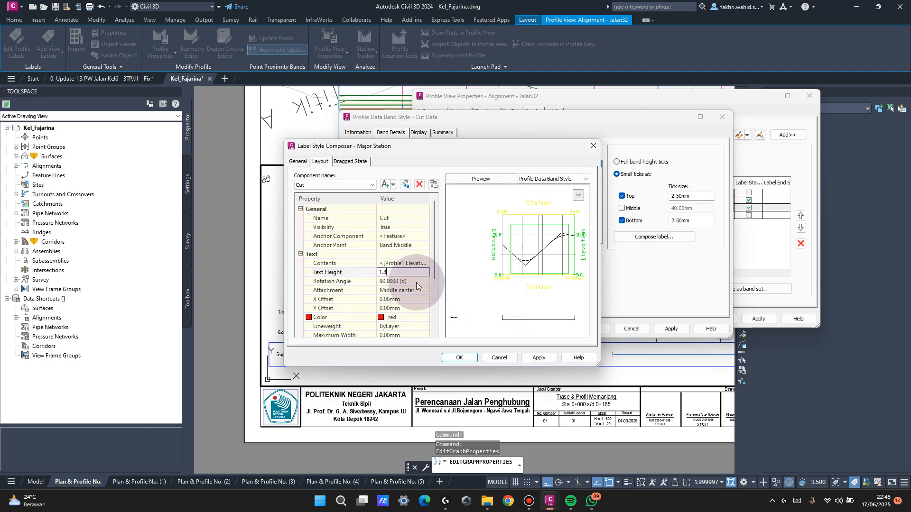
pyautogui.write('0')
pyautogui.press('Return')
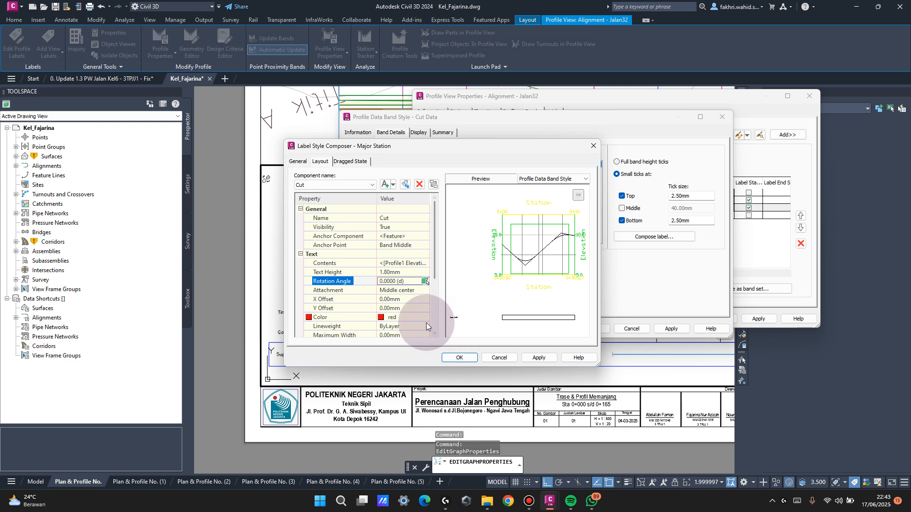
pyautogui.click(459, 358)
pyautogui.click(591, 328)
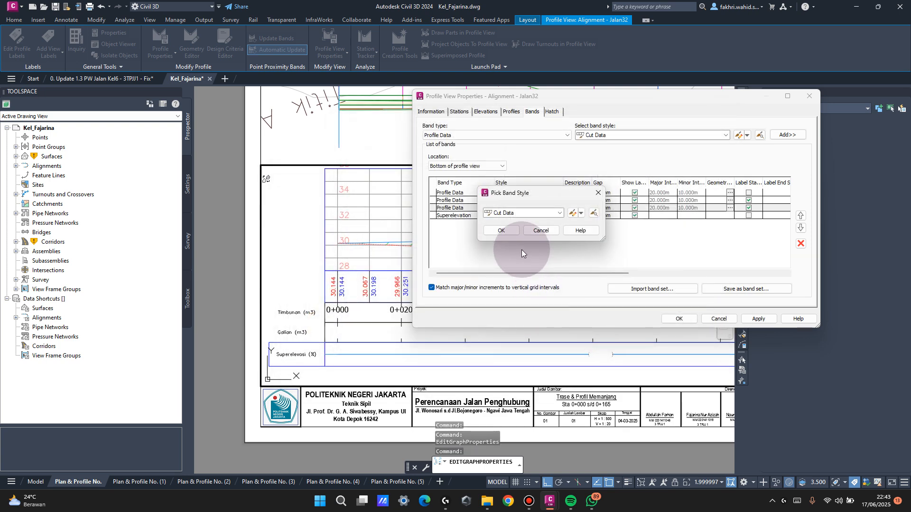
pyautogui.click(502, 230)
pyautogui.click(677, 318)
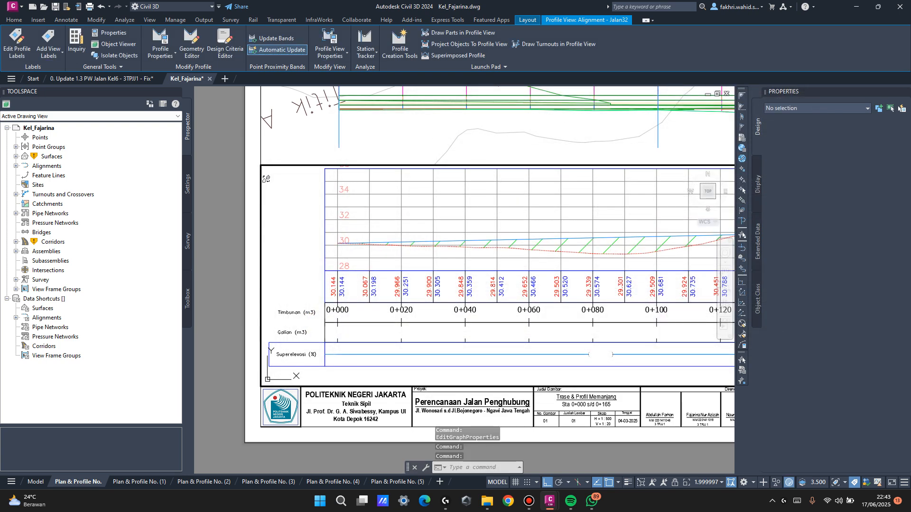
# Open the profile view's Fill Data band style for editing and review its Incremental Distance label composition.
pyautogui.click(339, 330)
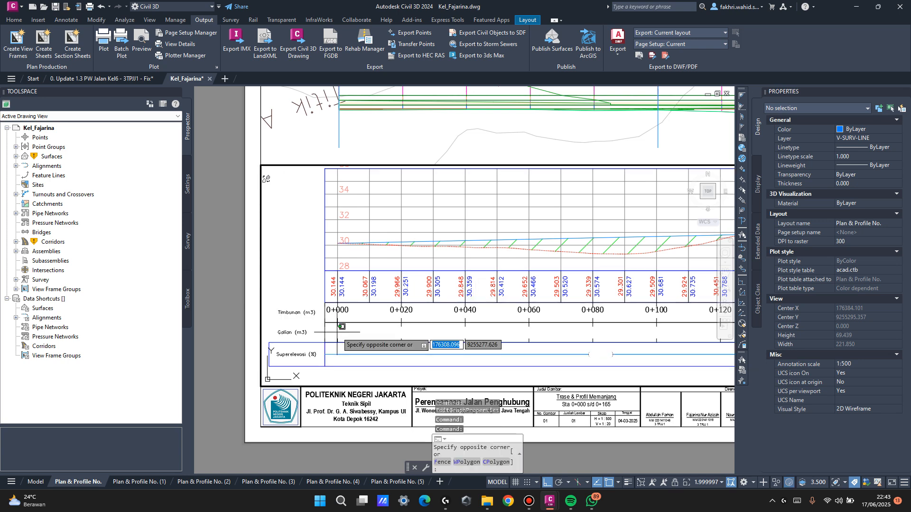
pyautogui.click(427, 281)
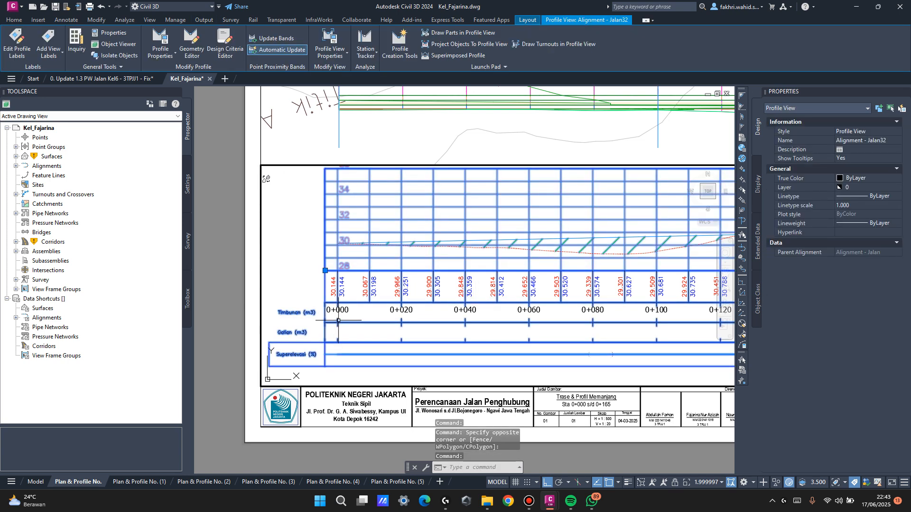
pyautogui.rightClick(427, 282)
pyautogui.click(406, 249)
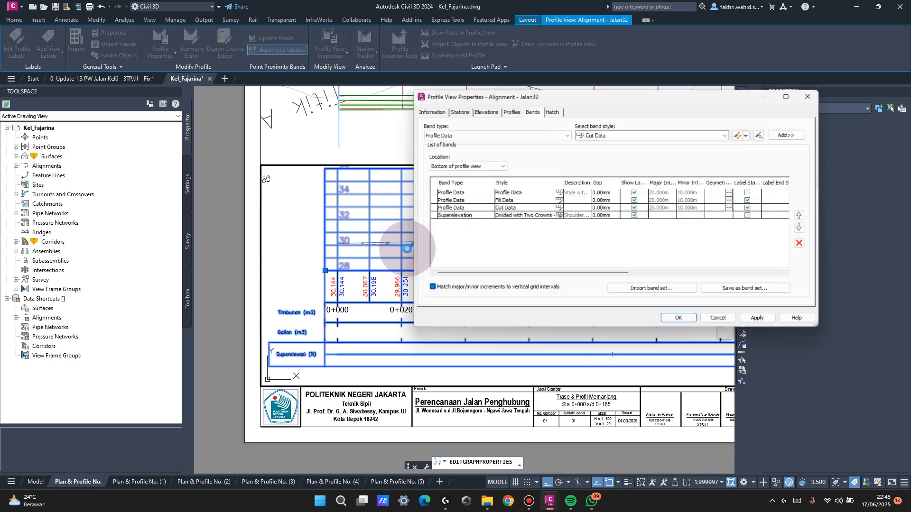
pyautogui.click(559, 203)
pyautogui.click(583, 210)
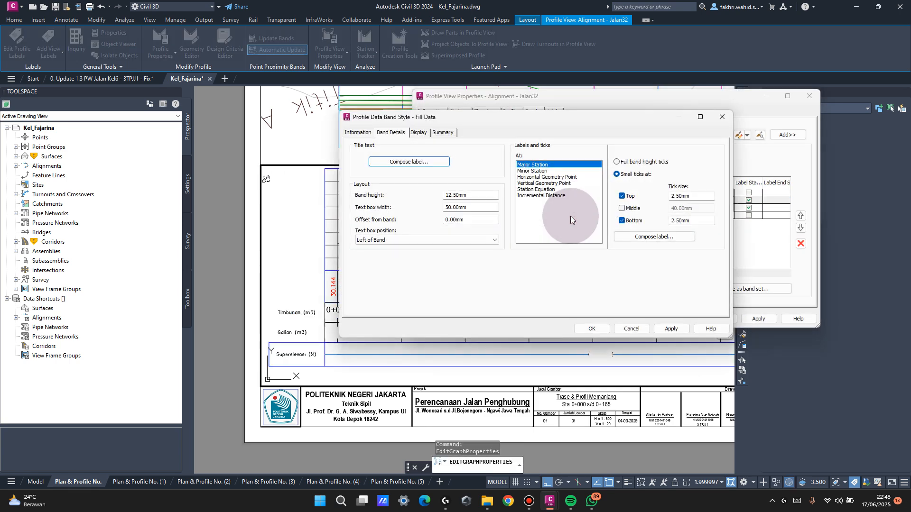
pyautogui.click(568, 196)
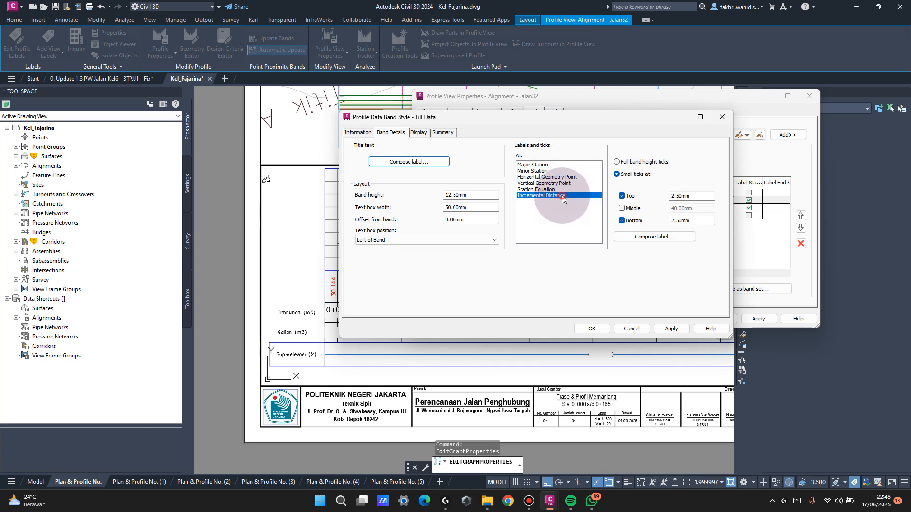
pyautogui.click(653, 236)
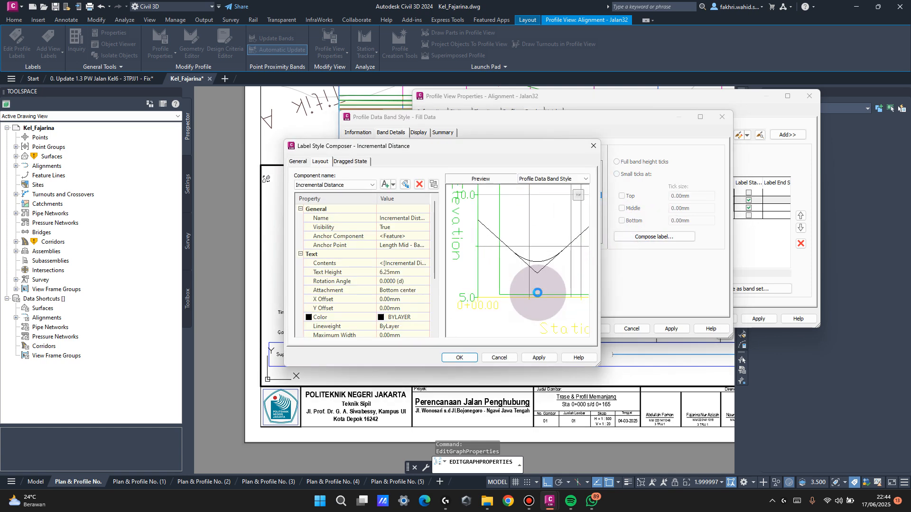
pyautogui.click(593, 146)
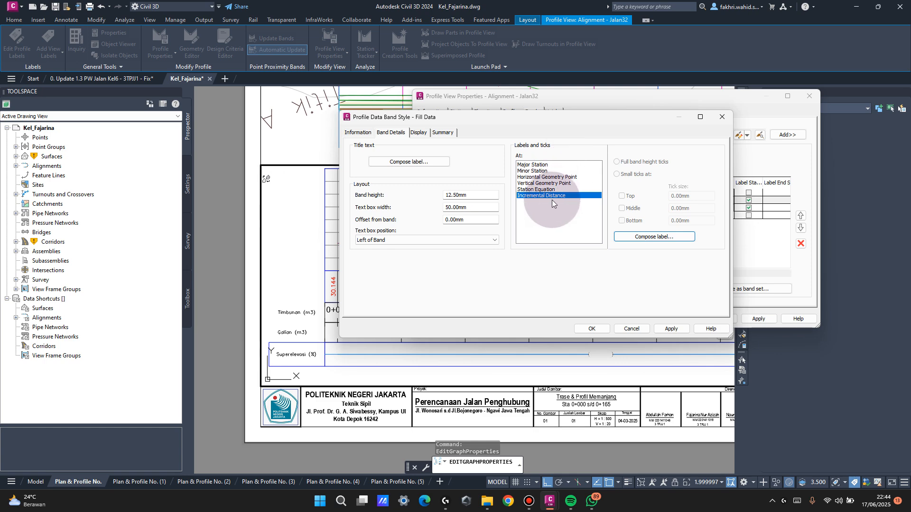
# Review the text and border settings of the Fill component in the Fill Data band's Major Station label.
pyautogui.click(577, 165)
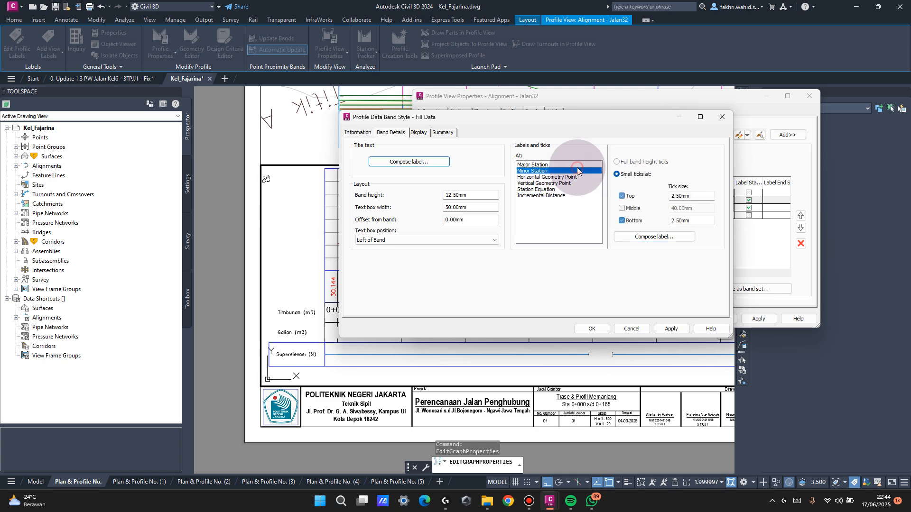
pyautogui.click(635, 239)
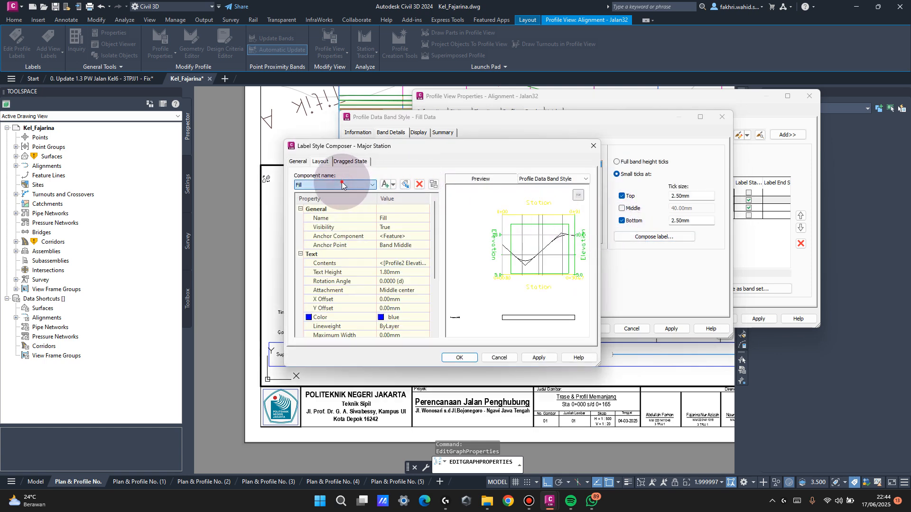
pyautogui.click(341, 185)
pyautogui.scroll(-3, 418, 276)
pyautogui.moveTo(536, 316); pyautogui.dragTo(594, 153)
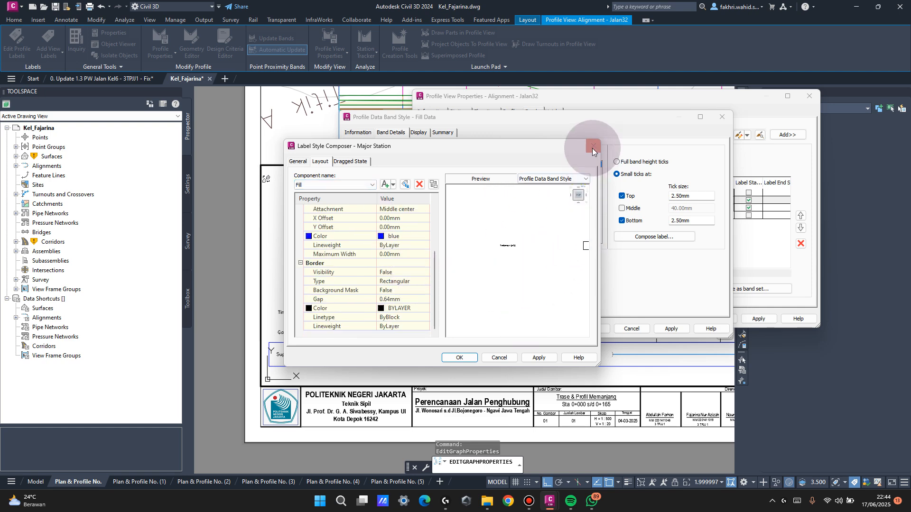
pyautogui.click(593, 147)
pyautogui.click(596, 332)
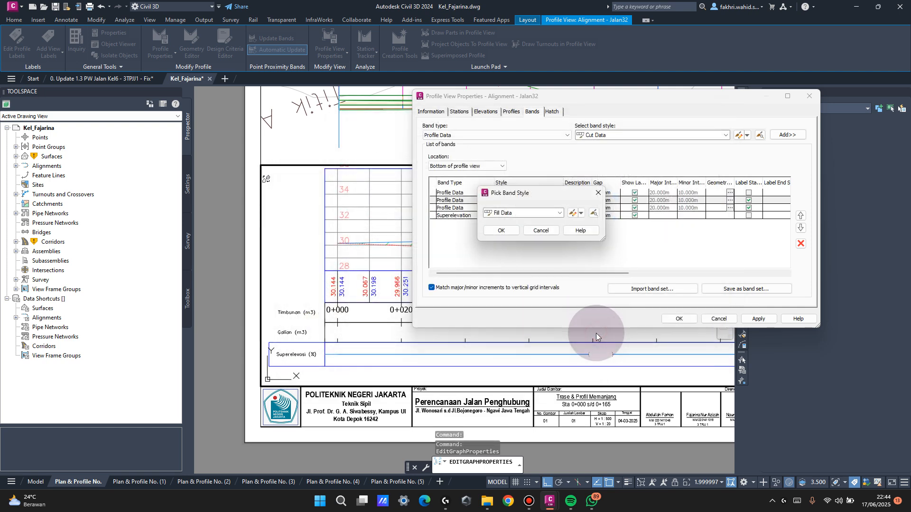
pyautogui.click(503, 231)
# Assign Grid from DEM file 26 NON CROP DEM - Surface (5) as Profile1 of the Fill Data and Cut Data bands.
pyautogui.moveTo(629, 273); pyautogui.dragTo(790, 272)
pyautogui.click(695, 202)
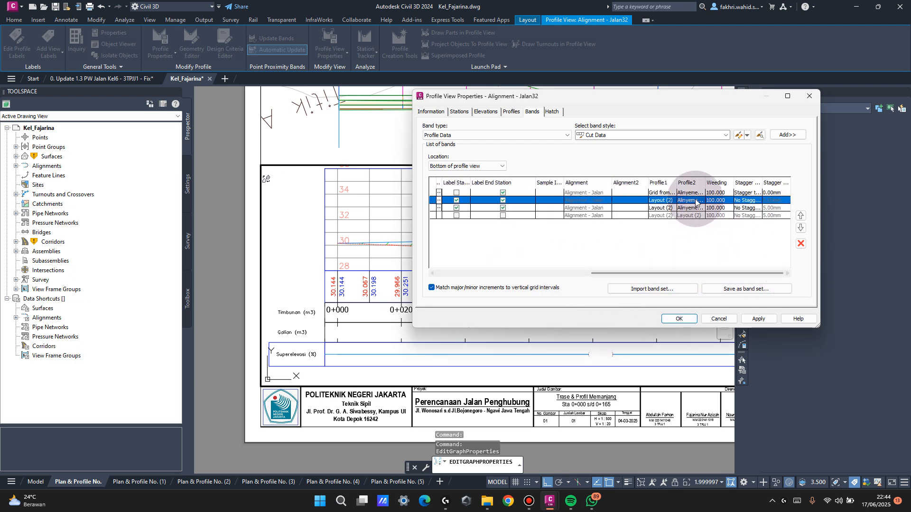
pyautogui.click(660, 200)
pyautogui.click(662, 212)
pyautogui.click(662, 209)
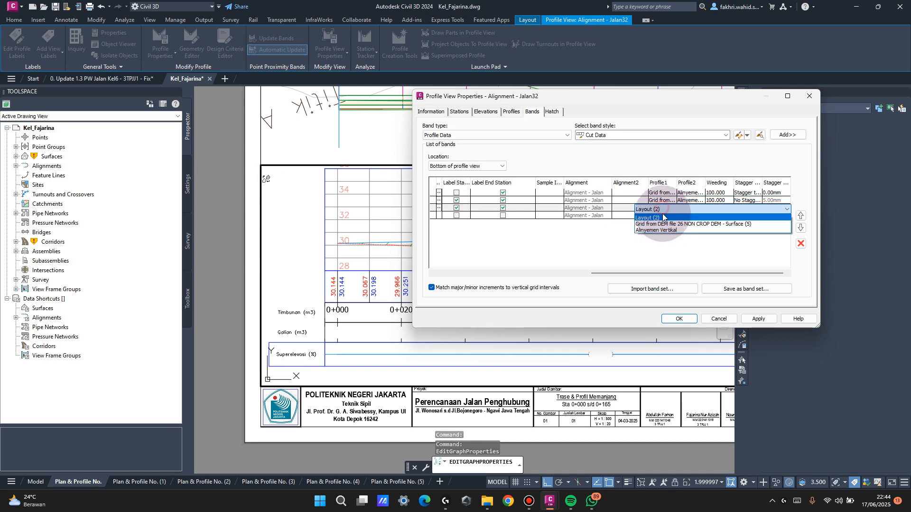
pyautogui.click(659, 223)
pyautogui.click(682, 317)
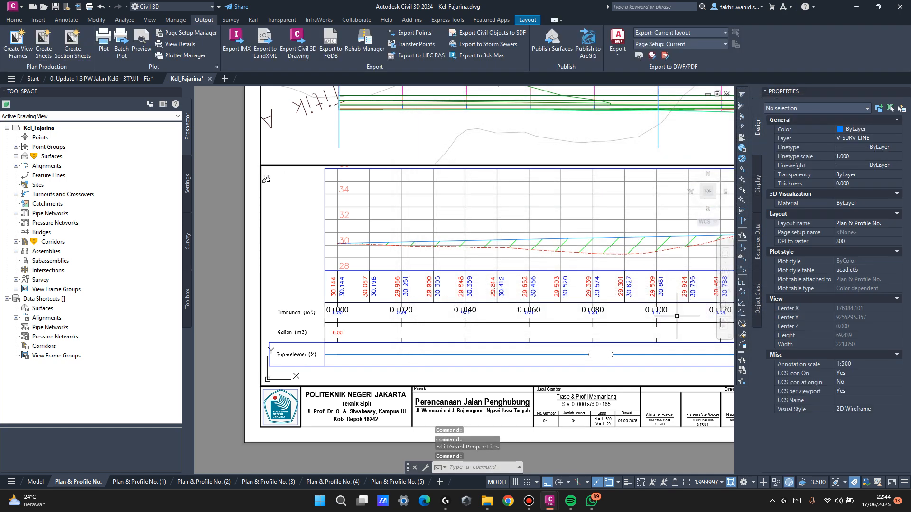
# In the profile view's Profile Data band style, set the Major Station label's Station Value text height to 1.8 mm.
pyautogui.doubleClick(228, 269)
pyautogui.moveTo(552, 334); pyautogui.dragTo(506, 303, button='middle')
pyautogui.moveTo(429, 287); pyautogui.dragTo(459, 299, button='middle')
pyautogui.doubleClick(396, 252)
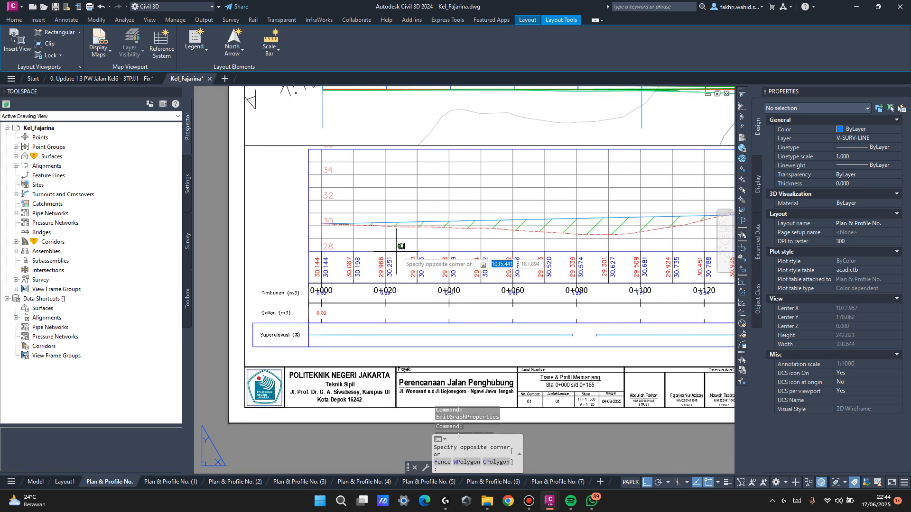
pyautogui.click(396, 251)
pyautogui.rightClick(396, 252)
pyautogui.click(466, 348)
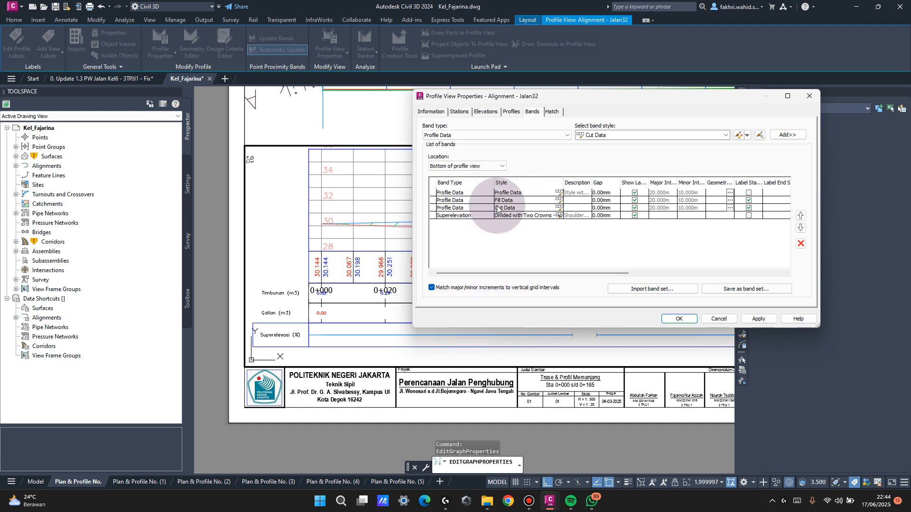
pyautogui.click(558, 193)
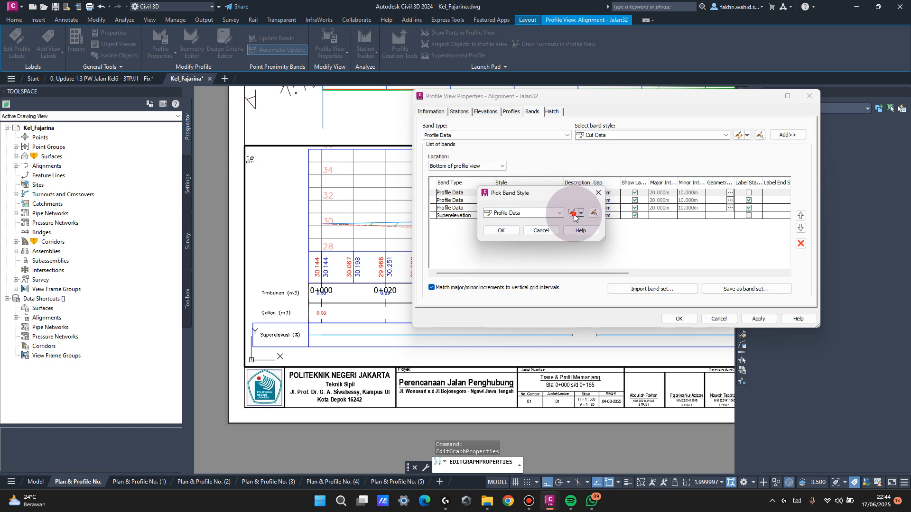
pyautogui.click(572, 213)
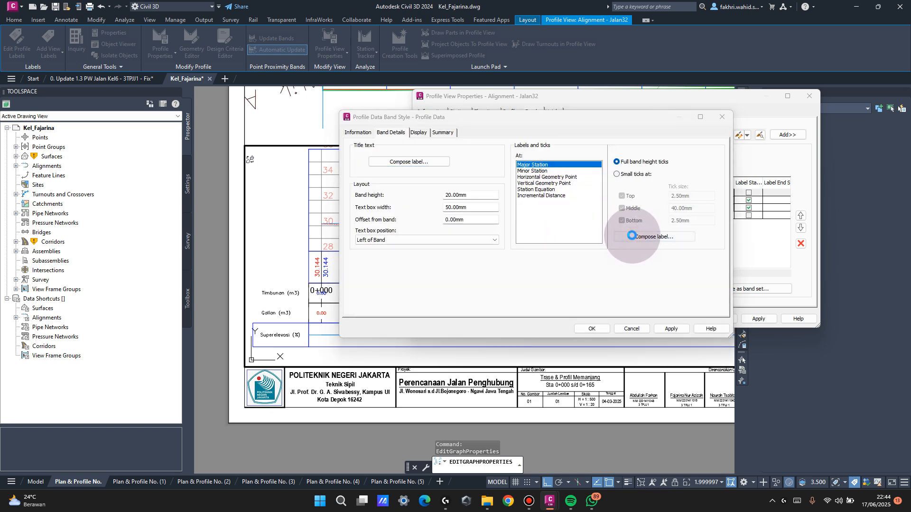
pyautogui.click(632, 236)
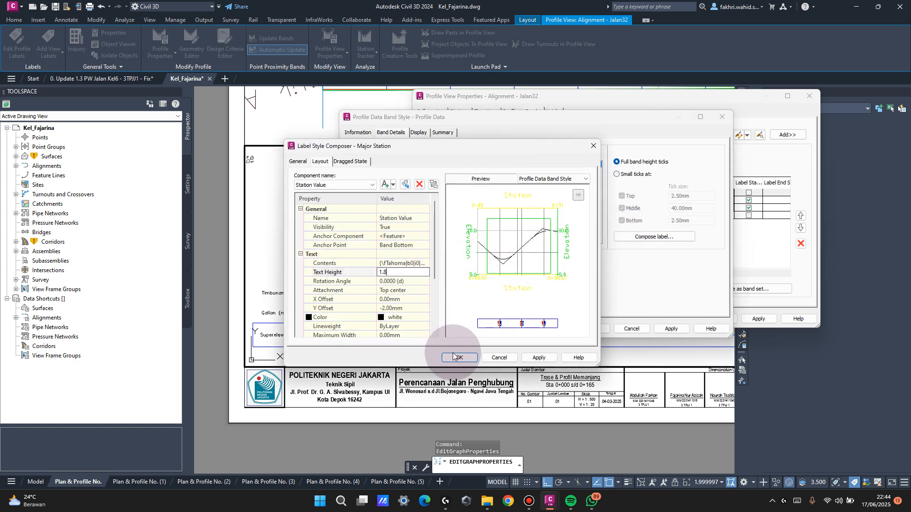
pyautogui.click(460, 358)
# Set the text height of the Major Station label's EG Elevation and FG Elevation components to 1.8 mm.
pyautogui.click(641, 235)
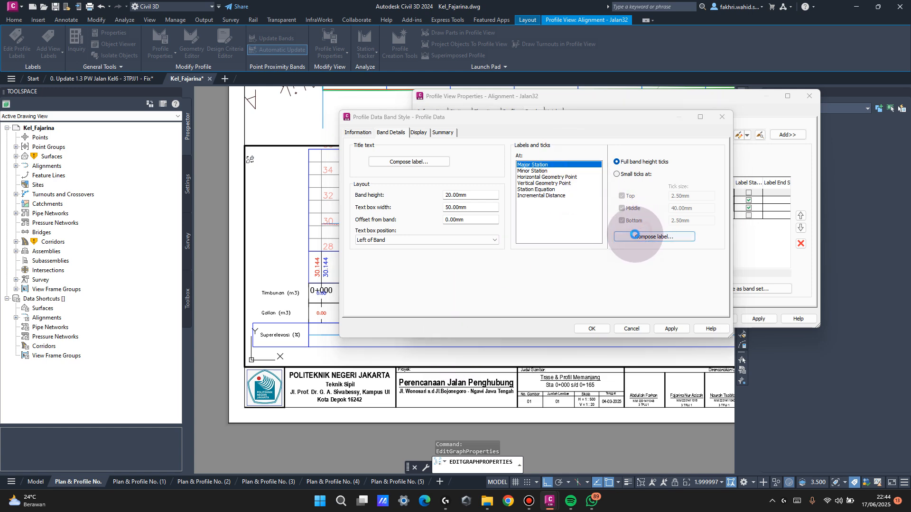
pyautogui.click(363, 185)
pyautogui.click(352, 200)
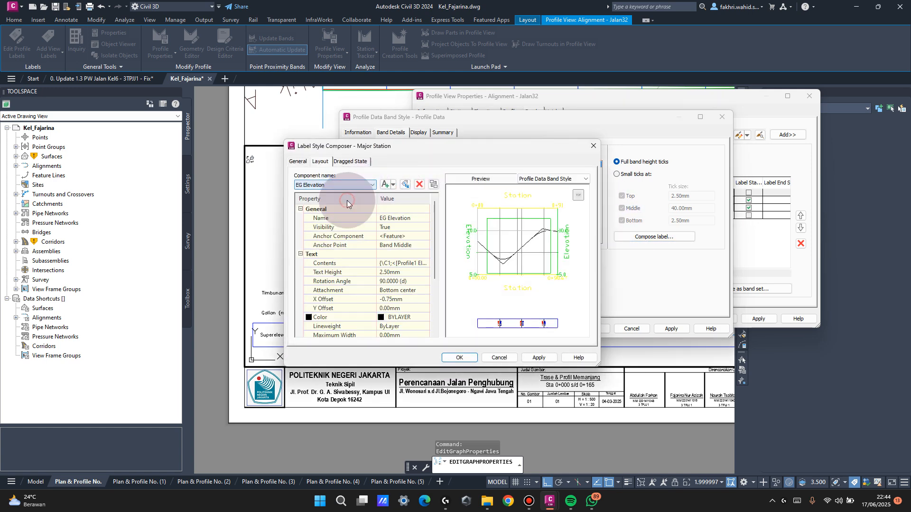
pyautogui.write('1.8')
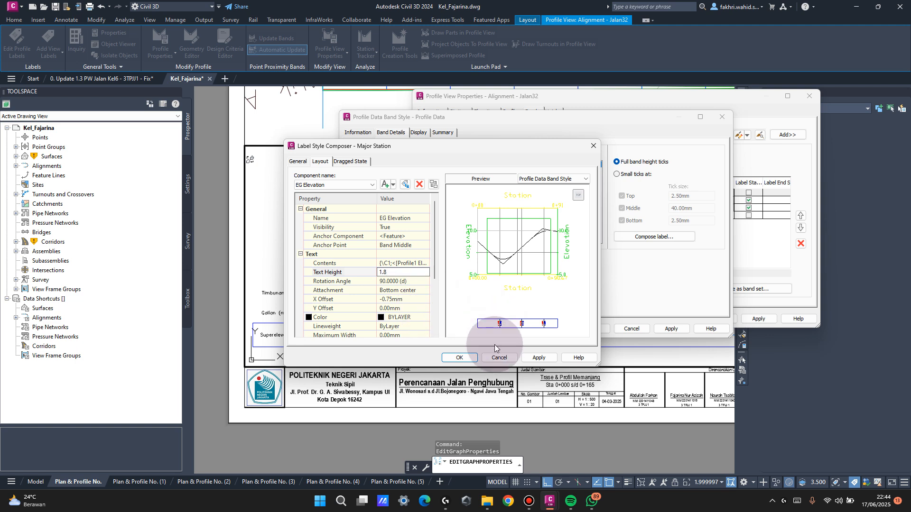
pyautogui.click(351, 185)
pyautogui.click(332, 199)
pyautogui.click(414, 273)
pyautogui.write('1.8')
pyautogui.click(365, 185)
pyautogui.click(332, 194)
pyautogui.click(459, 357)
# Set the Minor Station label's EG and FG Elevation text heights to 1.8 mm and apply the Profile Data band style to the profile view.
pyautogui.click(533, 171)
pyautogui.click(642, 237)
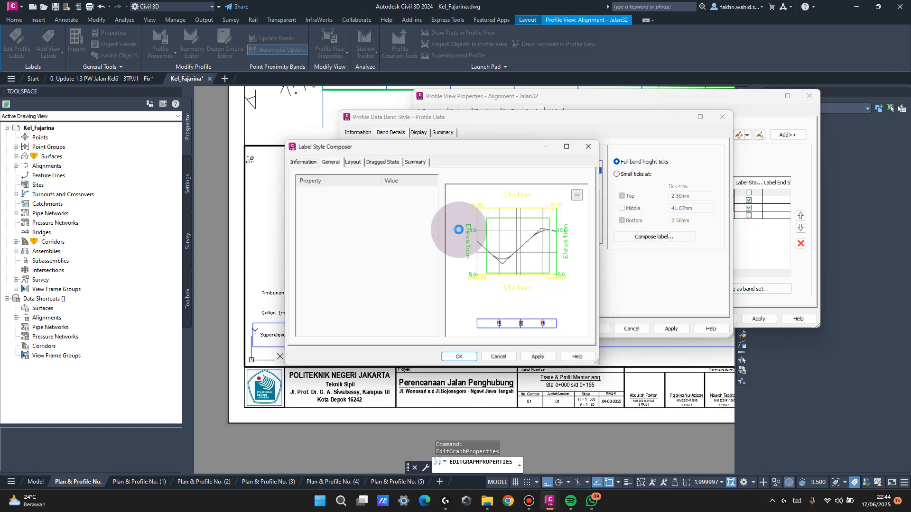
pyautogui.write('1.8')
pyautogui.click(406, 281)
pyautogui.click(480, 298)
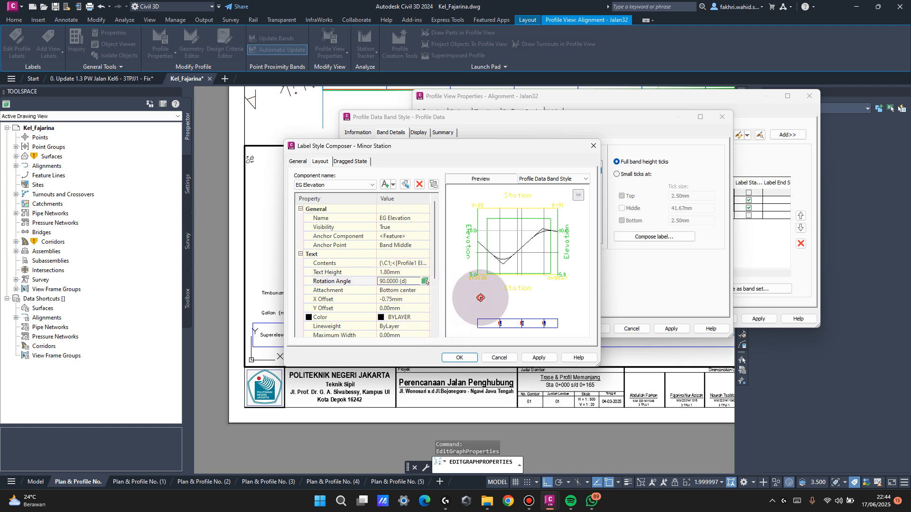
pyautogui.click(342, 194)
pyautogui.click(413, 278)
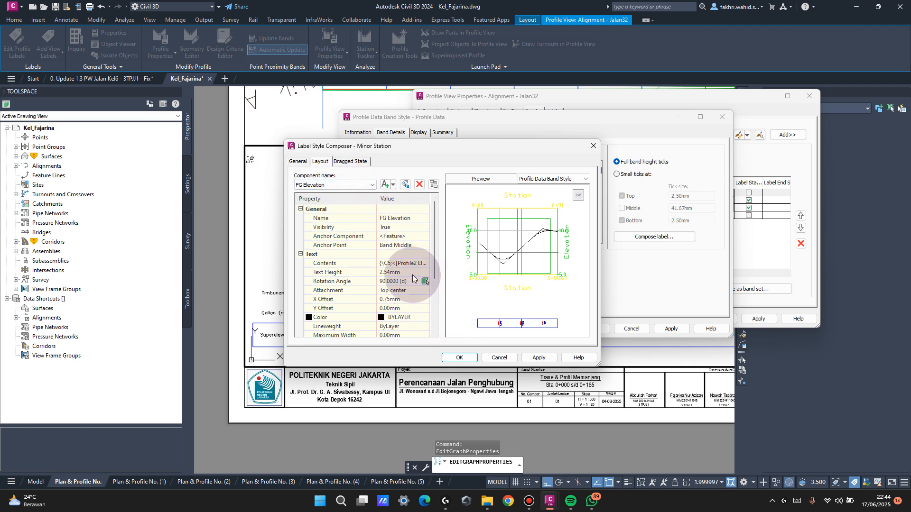
pyautogui.write('1.8')
pyautogui.click(459, 358)
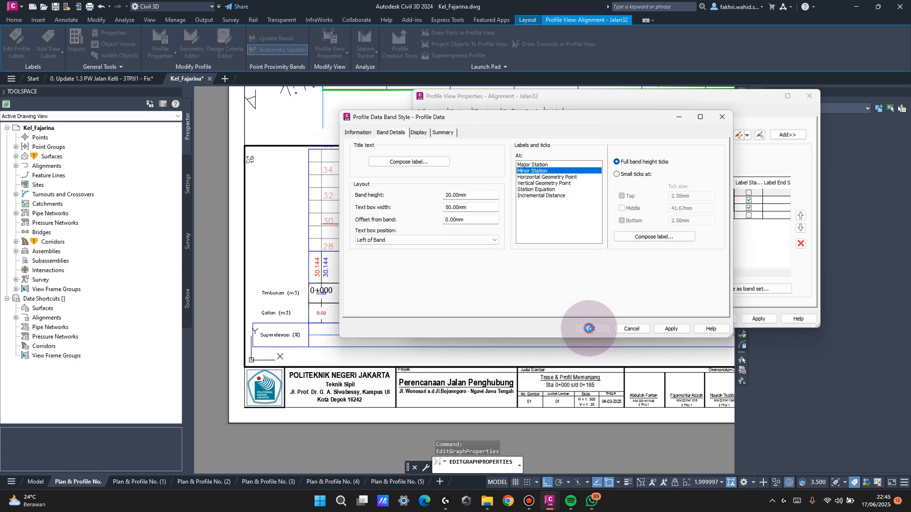
pyautogui.click(590, 328)
pyautogui.click(501, 230)
pyautogui.click(758, 319)
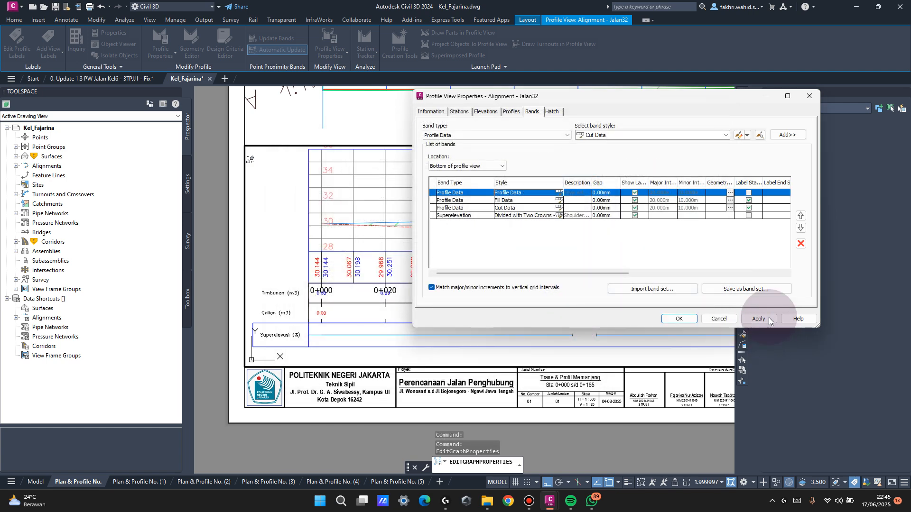
# Set the Profile Data band style's band height to 15 mm and apply it to the profile view.
pyautogui.click(557, 209)
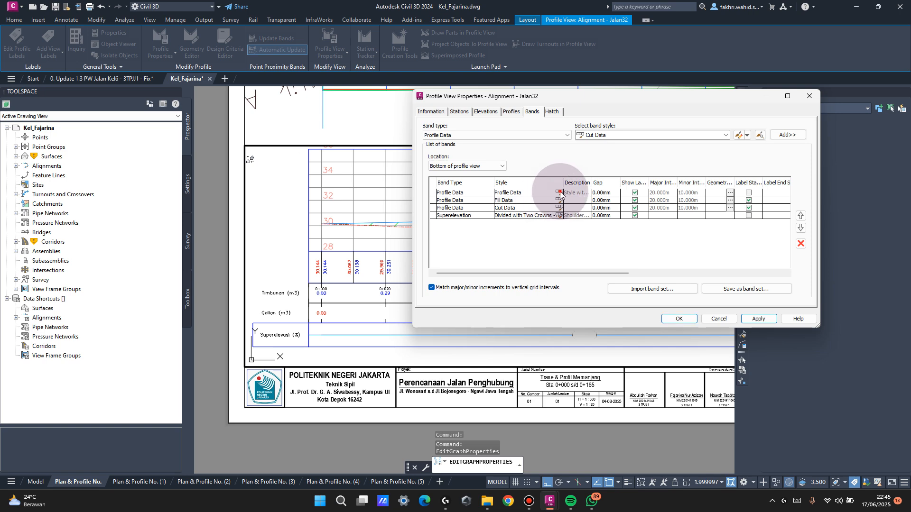
pyautogui.click(575, 211)
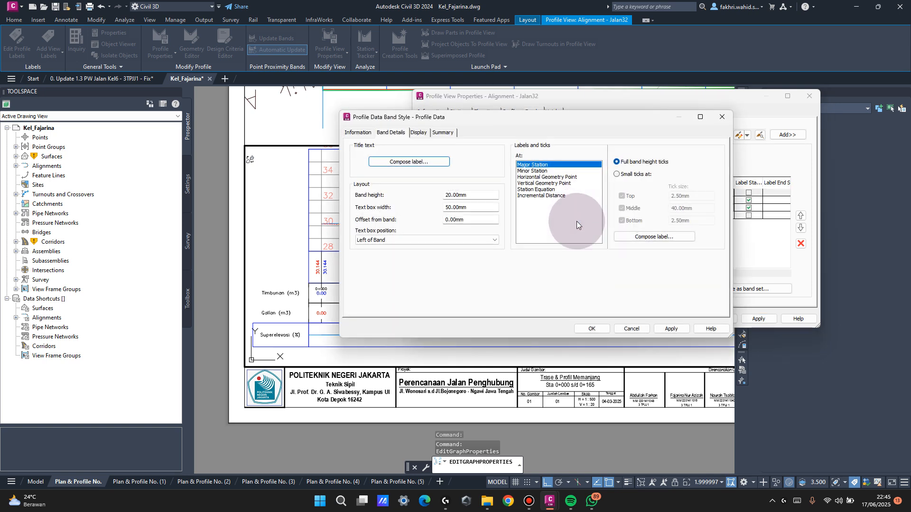
pyautogui.doubleClick(472, 195)
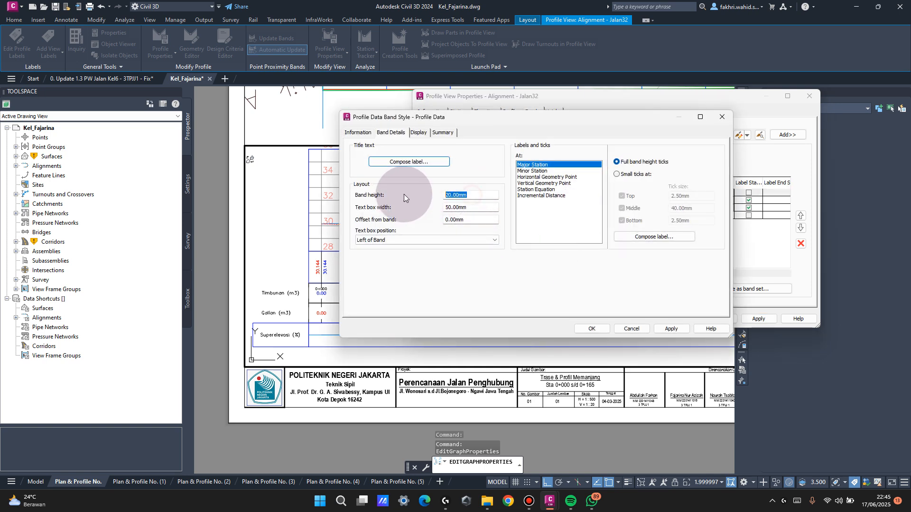
pyautogui.write('15')
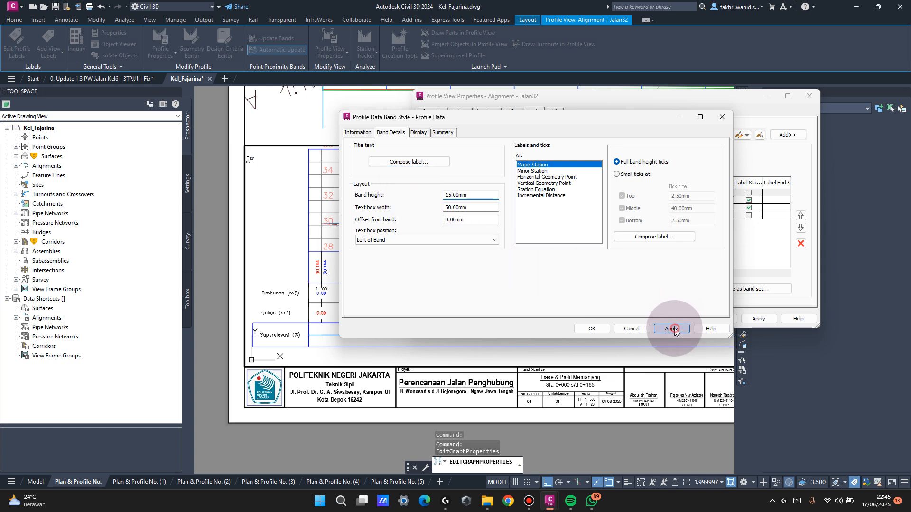
pyautogui.click(591, 329)
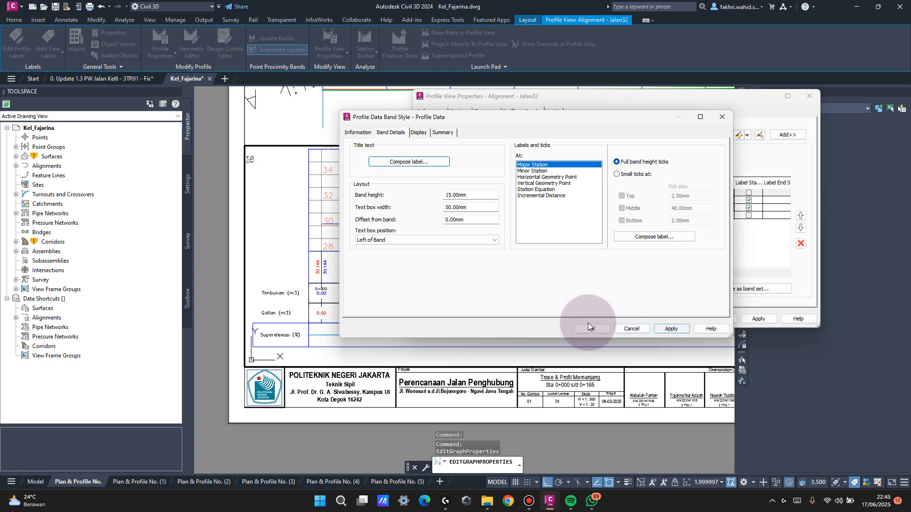
pyautogui.click(498, 230)
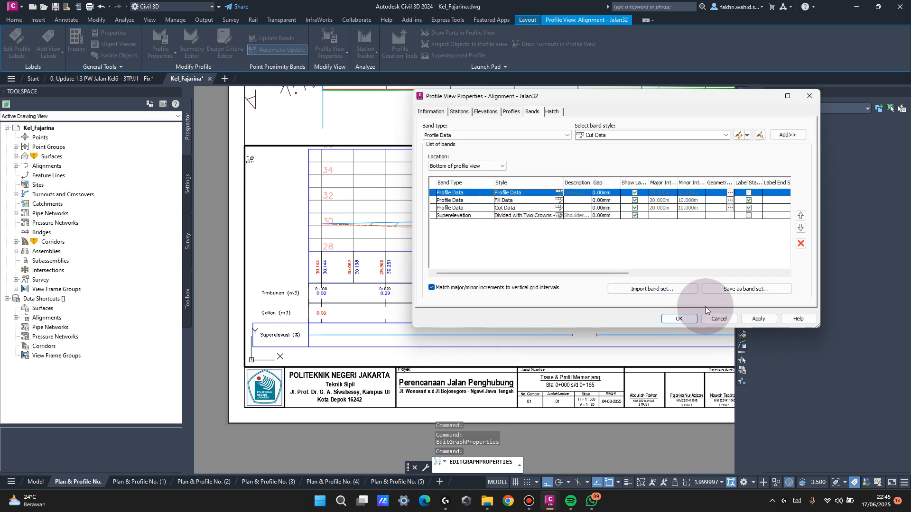
pyautogui.click(758, 319)
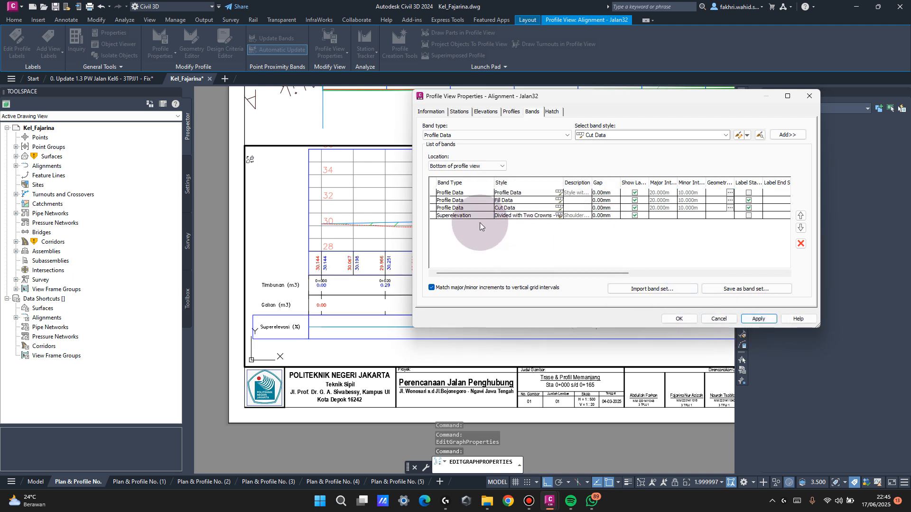
# Set the Fill Data band's gap to 8 mm and apply it to the profile view.
pyautogui.click(564, 201)
pyautogui.click(612, 200)
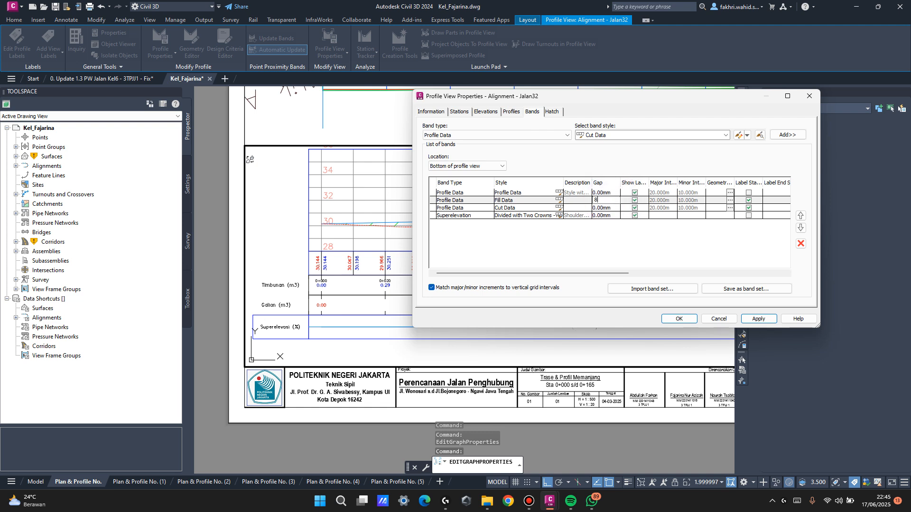
pyautogui.click(764, 320)
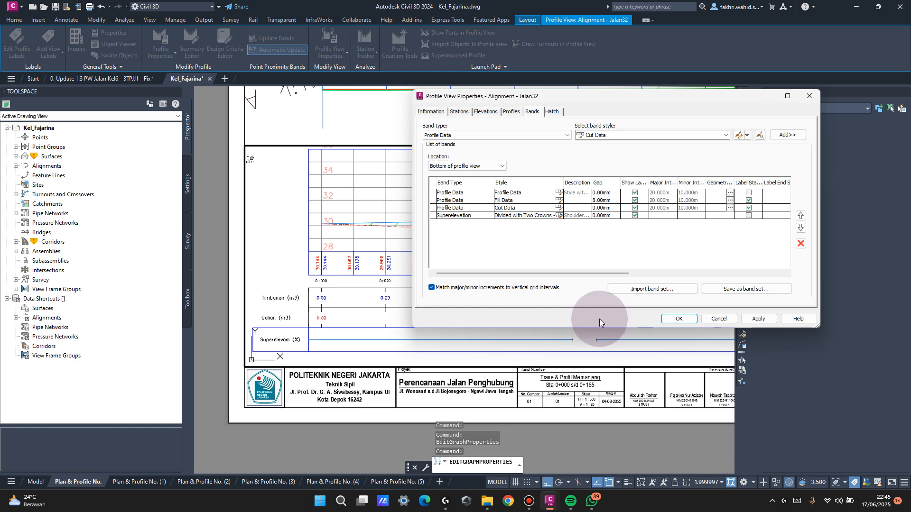
# Set the Fill Data band style's band height to 8 mm and accept the style.
pyautogui.click(559, 200)
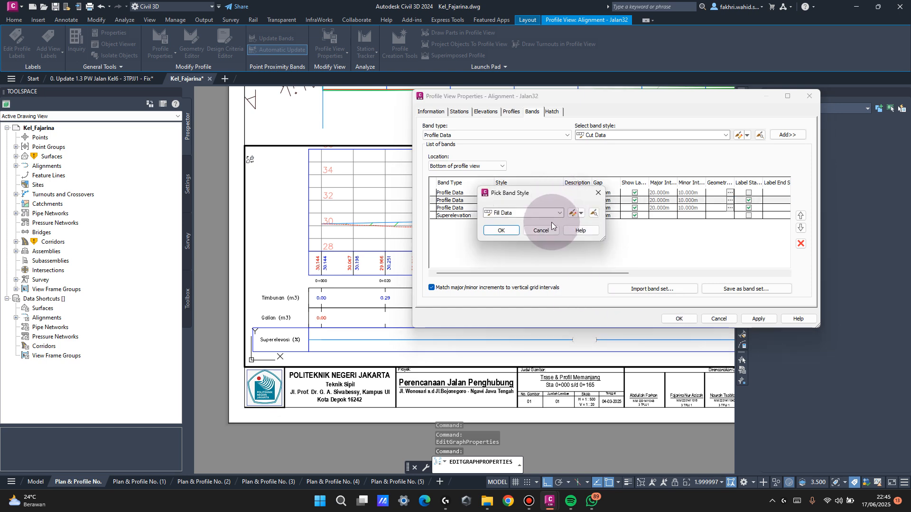
pyautogui.click(571, 213)
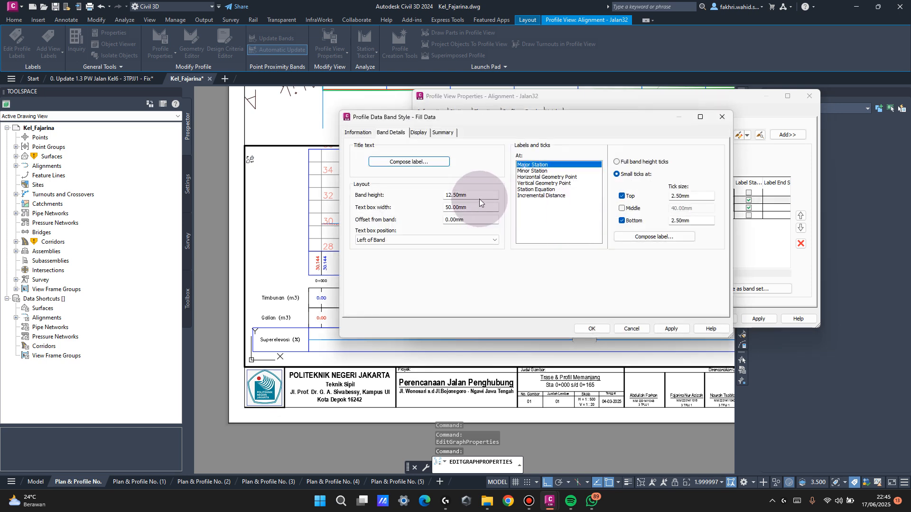
pyautogui.click(418, 199)
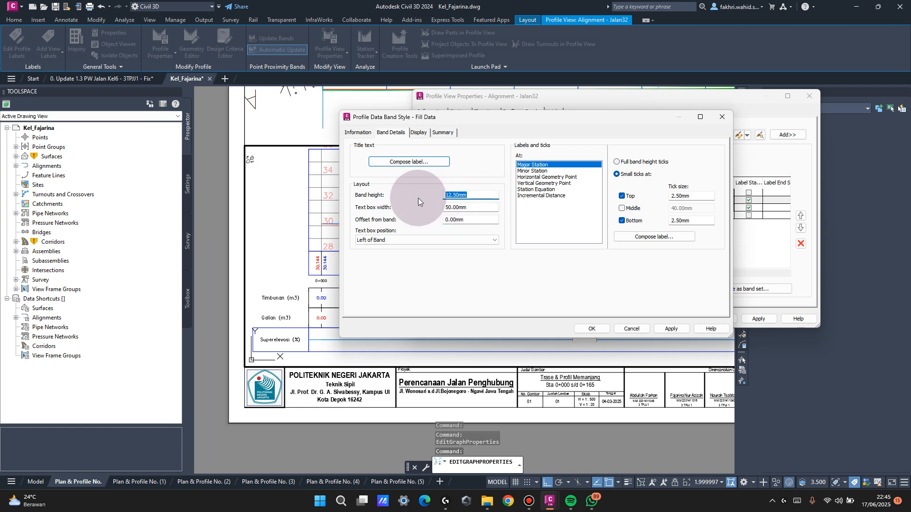
pyautogui.write('8')
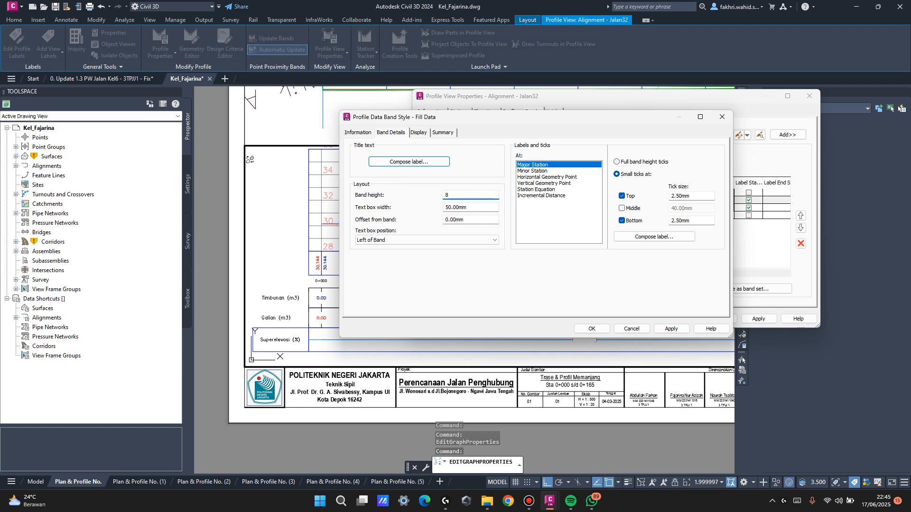
pyautogui.doubleClick(446, 195)
pyautogui.click(671, 329)
pyautogui.click(591, 328)
pyautogui.click(503, 229)
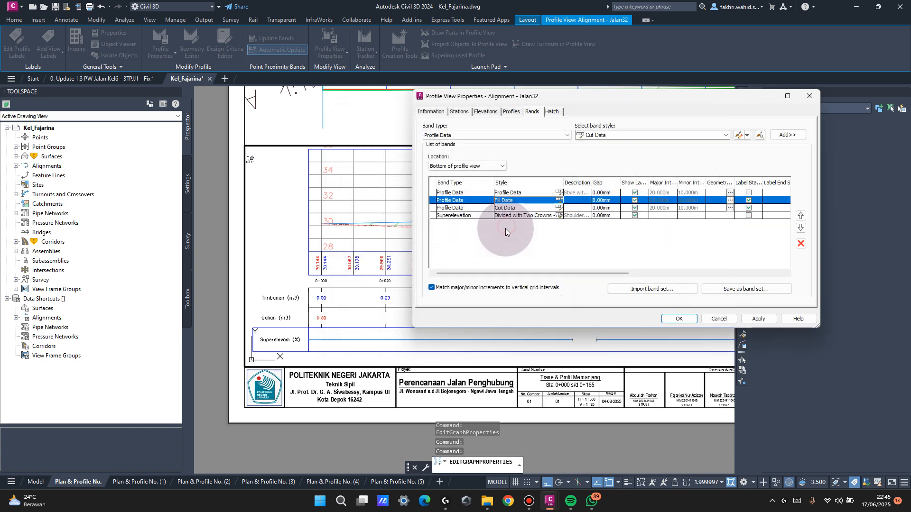
# Set the Cut Data band style's band height to match the Fill Data band.
pyautogui.click(559, 207)
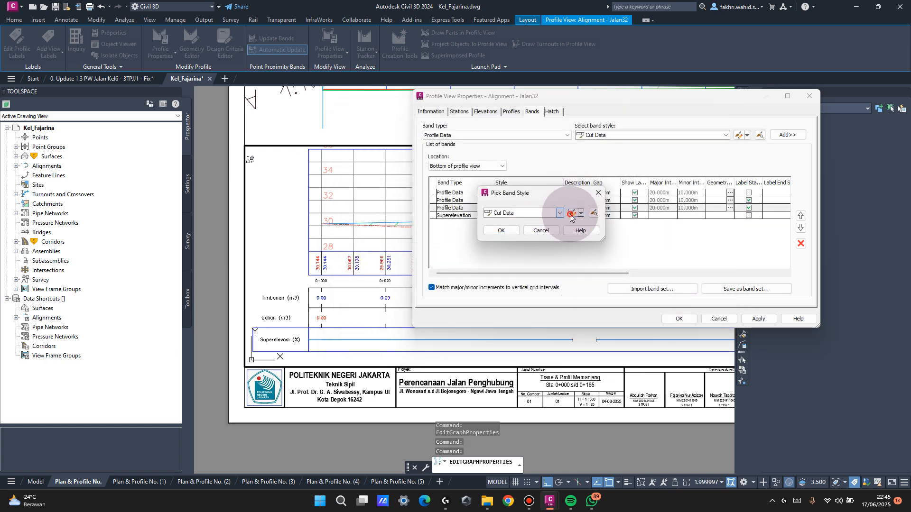
pyautogui.click(571, 214)
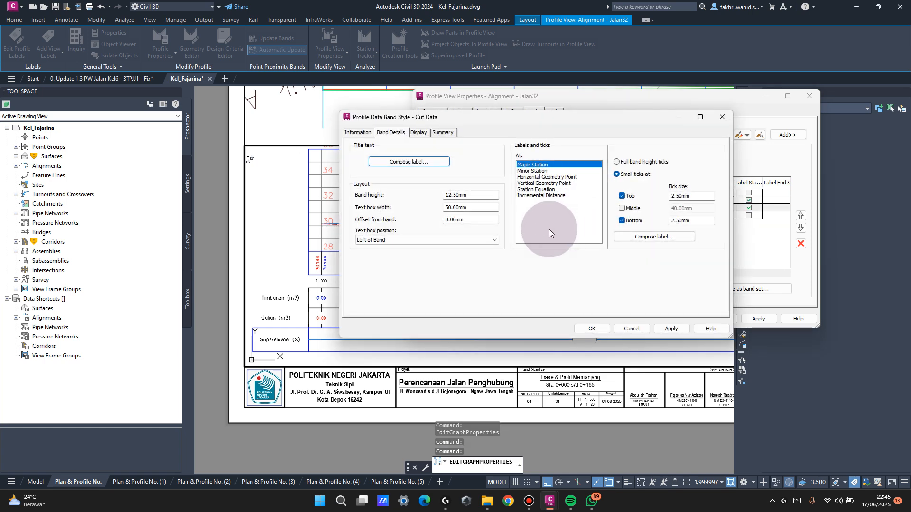
pyautogui.click(582, 325)
pyautogui.click(494, 229)
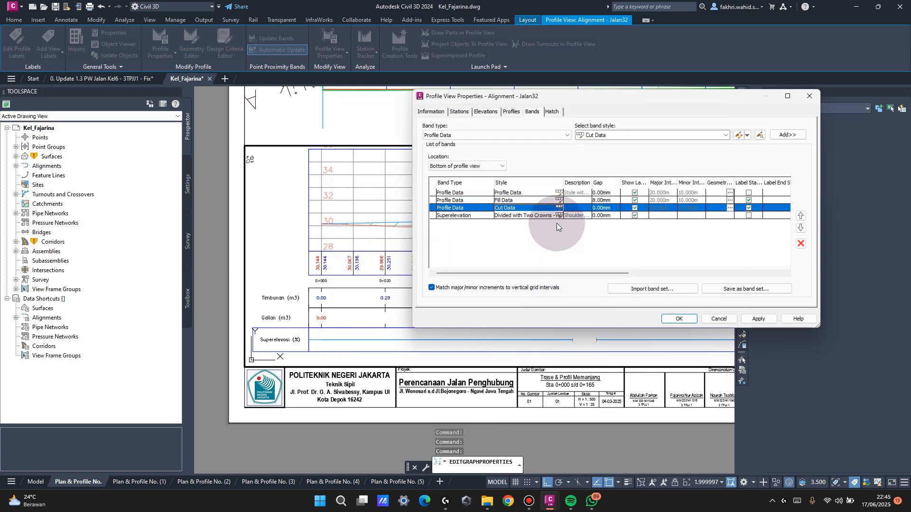
# Set the Superelevation band style's user-specified band height to 10 mm and accept the profile view's band changes.
pyautogui.click(559, 217)
pyautogui.click(571, 212)
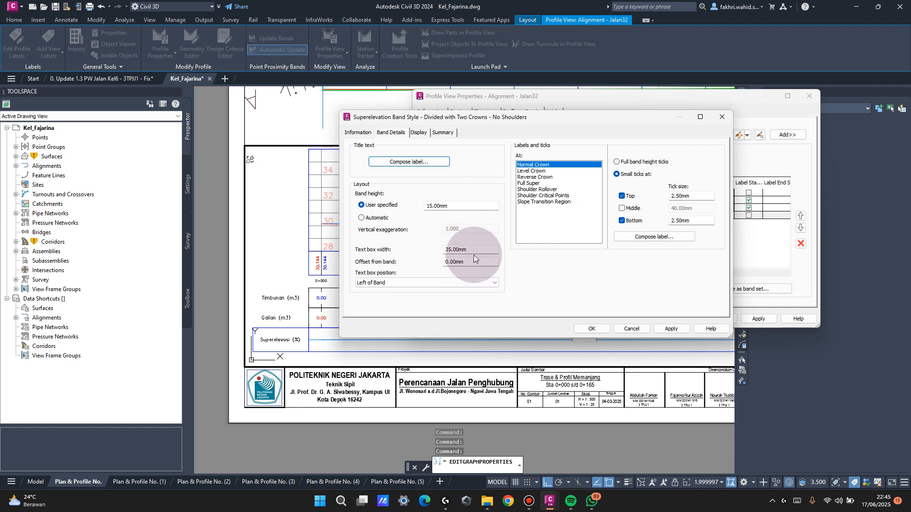
pyautogui.moveTo(462, 205); pyautogui.dragTo(356, 202)
pyautogui.write('10')
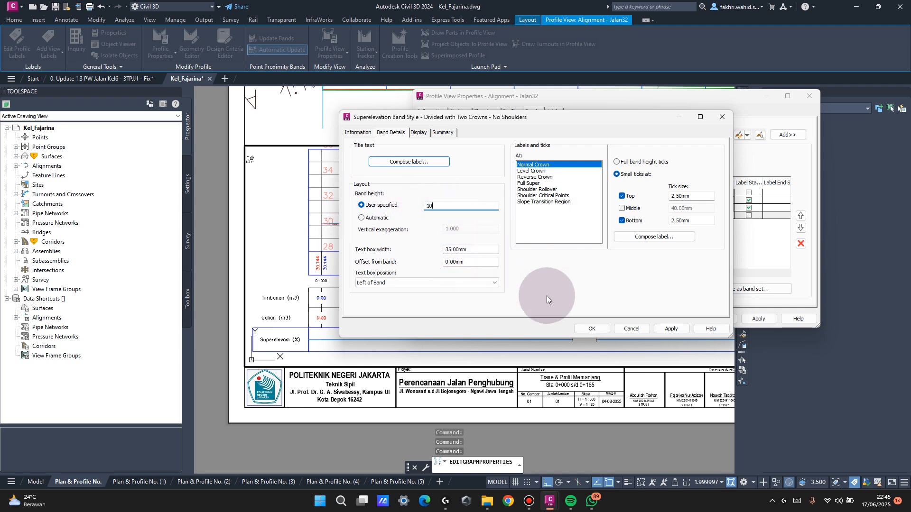
pyautogui.click(588, 327)
pyautogui.click(494, 230)
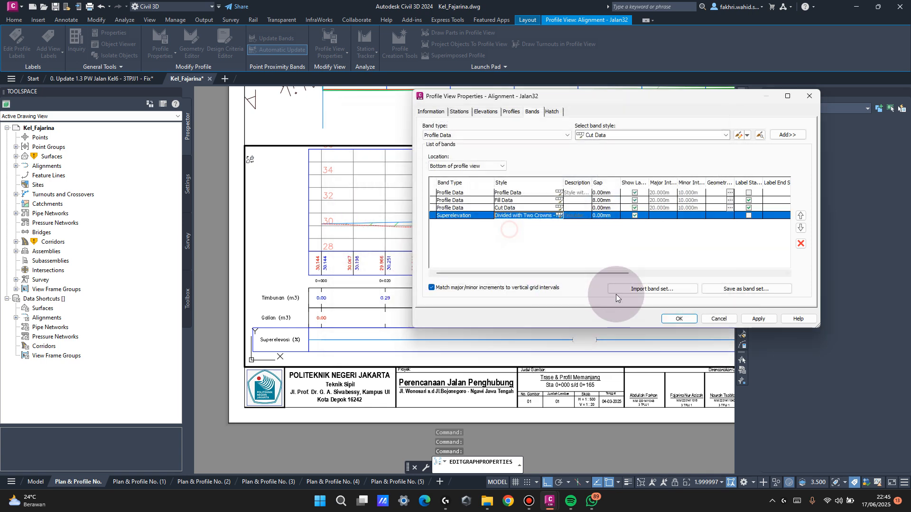
pyautogui.click(678, 318)
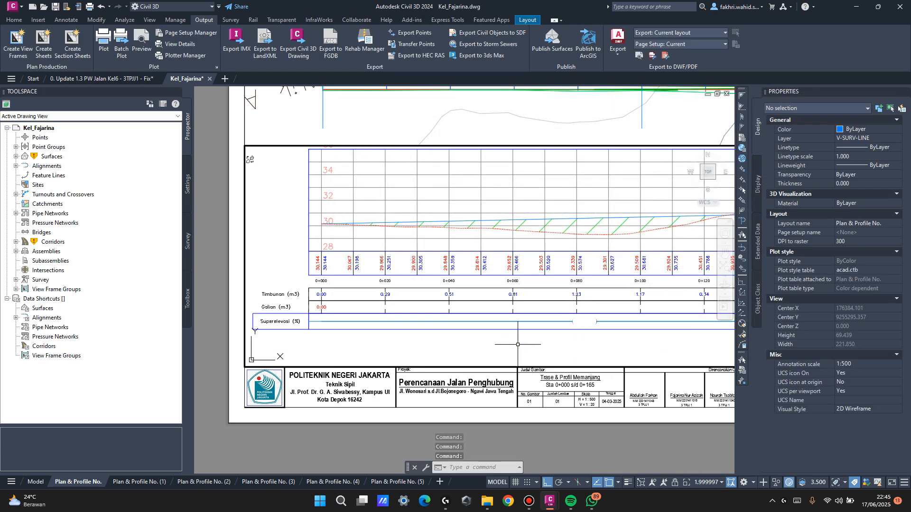
# Shift the profile view slightly downward inside its viewport and return to paper space.
pyautogui.doubleClick(609, 440)
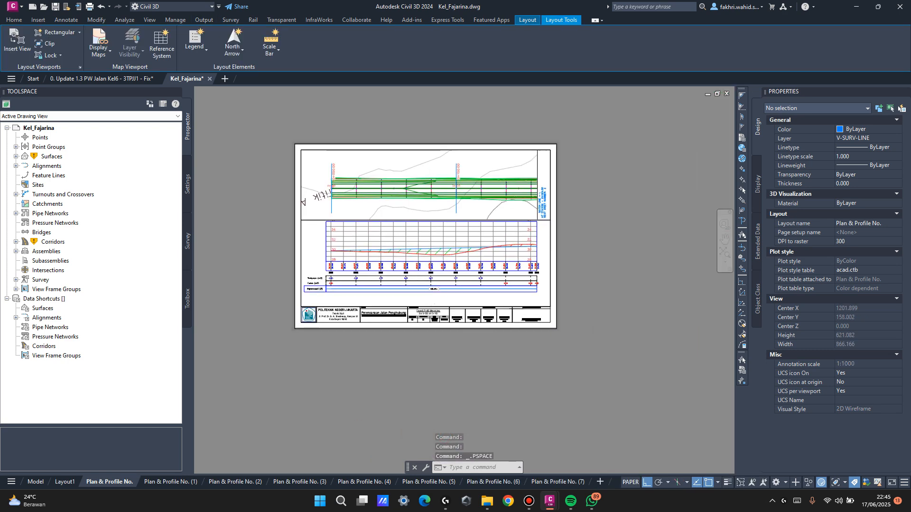
pyautogui.scroll(2, 438, 281)
pyautogui.doubleClick(438, 280)
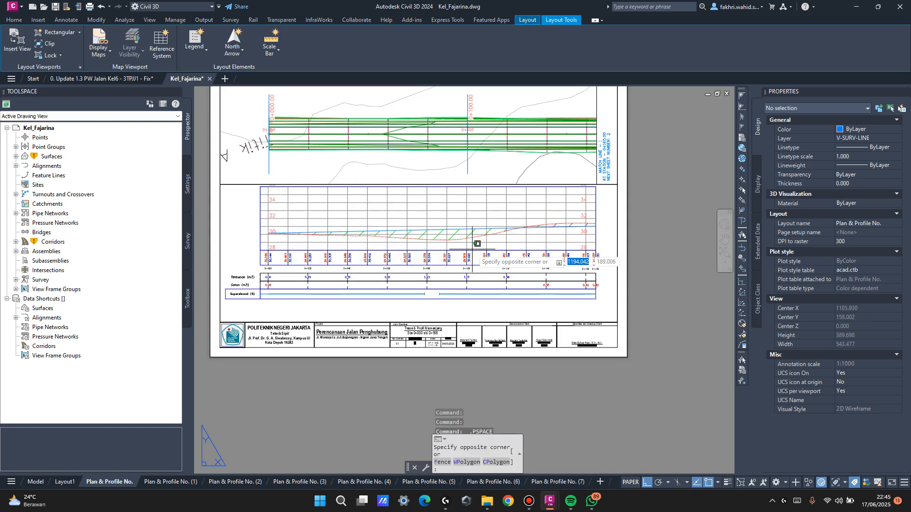
pyautogui.moveTo(468, 237); pyautogui.dragTo(469, 247, button='middle')
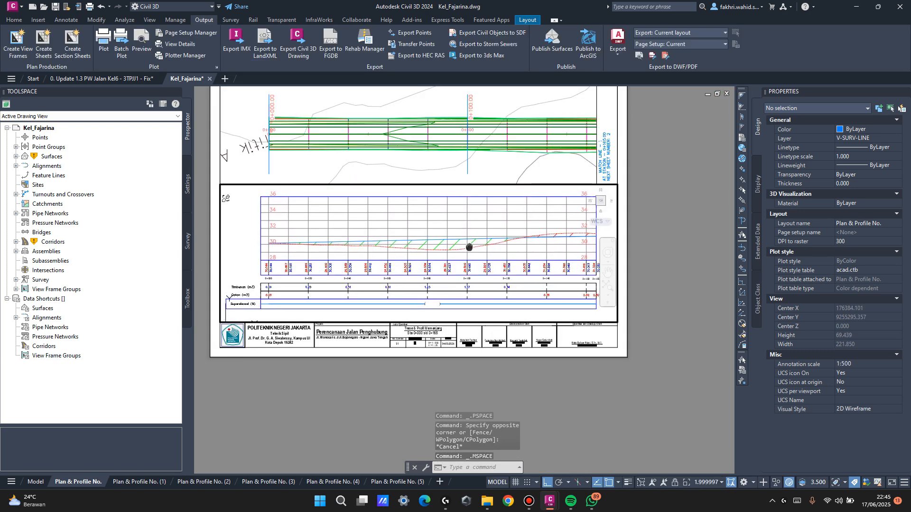
pyautogui.doubleClick(652, 218)
# Lock the display of both the plan and profile viewports on the sheet.
pyautogui.click(549, 206)
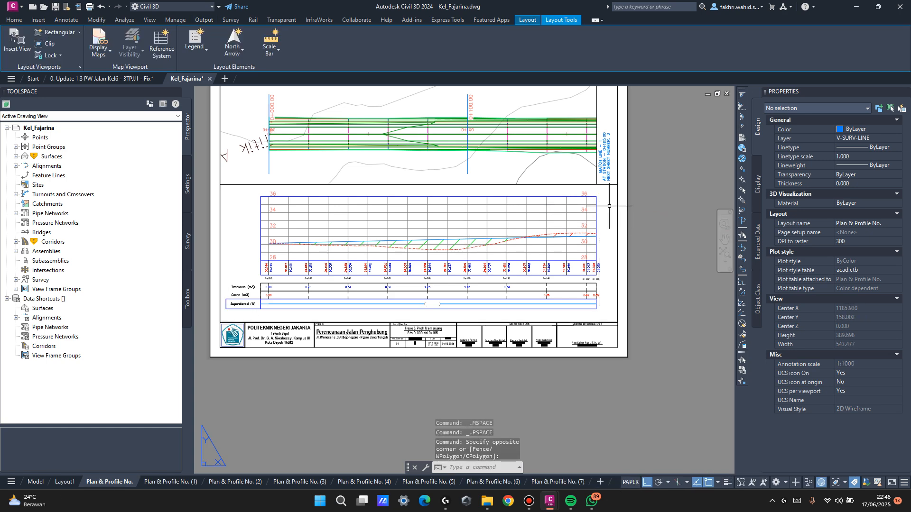
pyautogui.moveTo(619, 172); pyautogui.dragTo(612, 217, button='middle')
pyautogui.click(601, 218)
pyautogui.moveTo(601, 219); pyautogui.dragTo(604, 242)
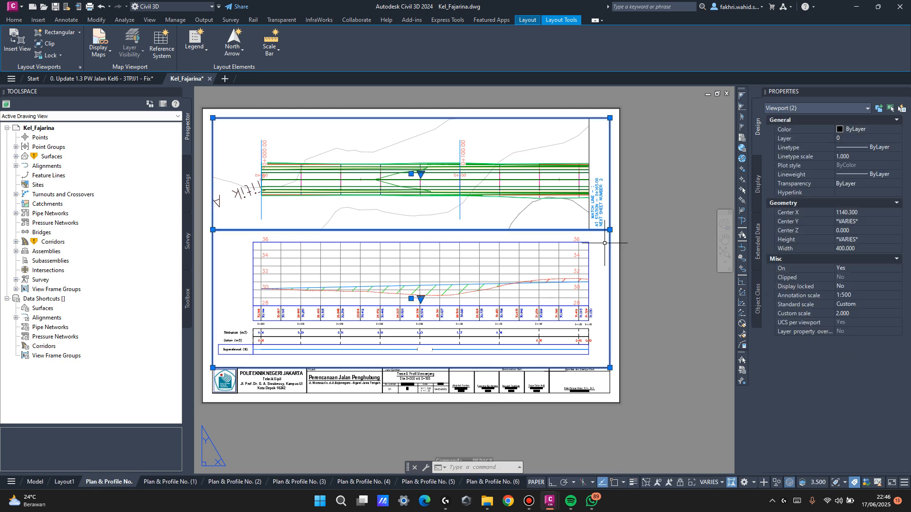
pyautogui.click(856, 286)
pyautogui.click(856, 287)
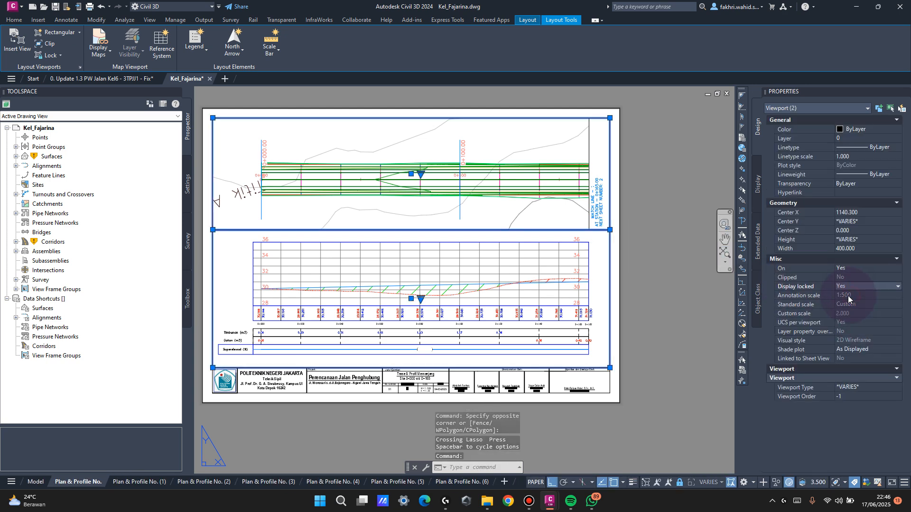
pyautogui.click(852, 295)
pyautogui.moveTo(584, 290); pyautogui.dragTo(591, 284, button='middle')
pyautogui.press('Escape')
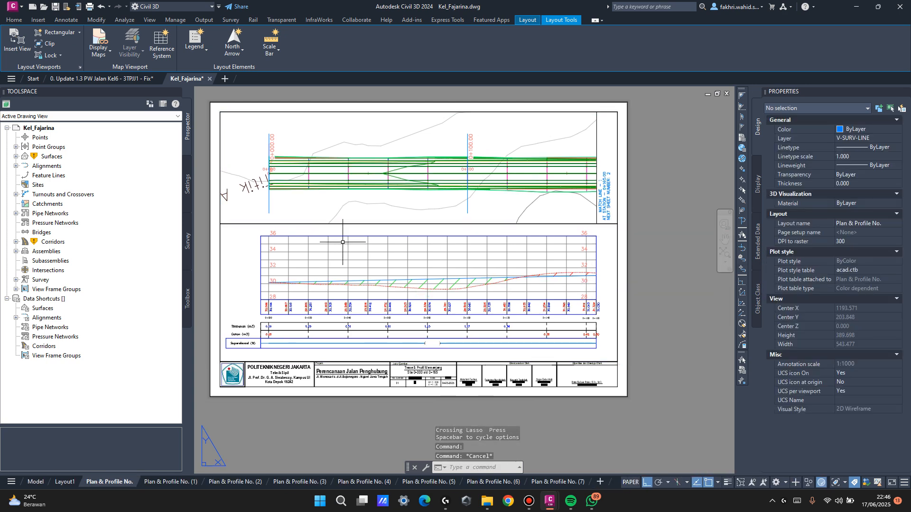
# Examine the bands and the title block's drawing title, station range, scales and date on the sheet.
pyautogui.moveTo(347, 244); pyautogui.dragTo(450, 243, button='middle')
pyautogui.scroll(5, 596, 317)
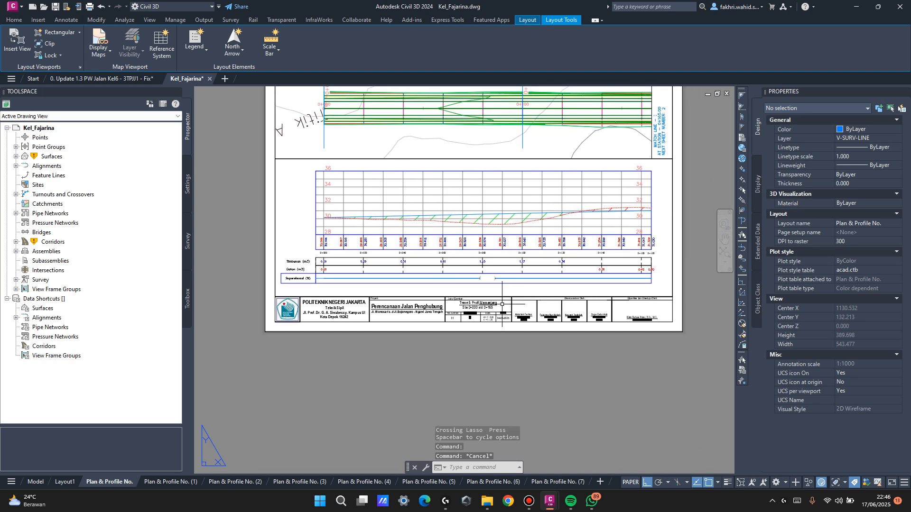
pyautogui.scroll(3, 463, 283)
pyautogui.scroll(-8, 463, 283)
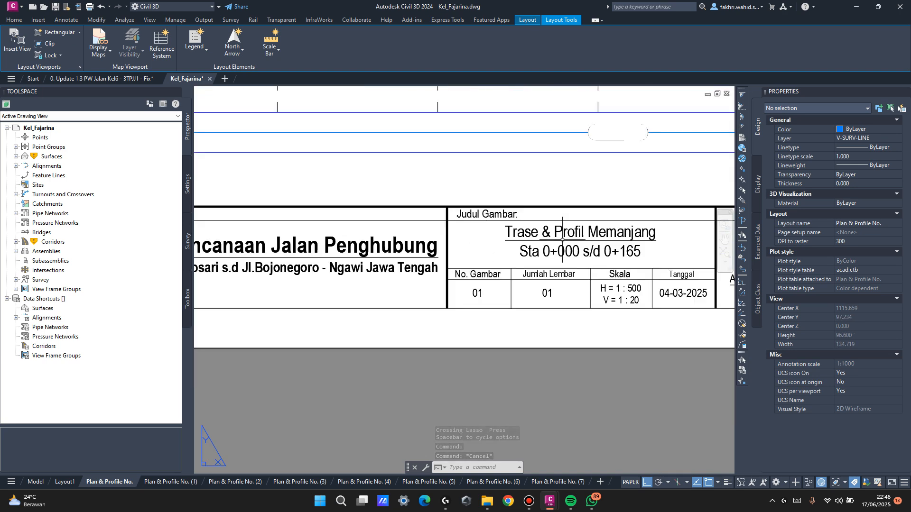
pyautogui.scroll(10, 479, 334)
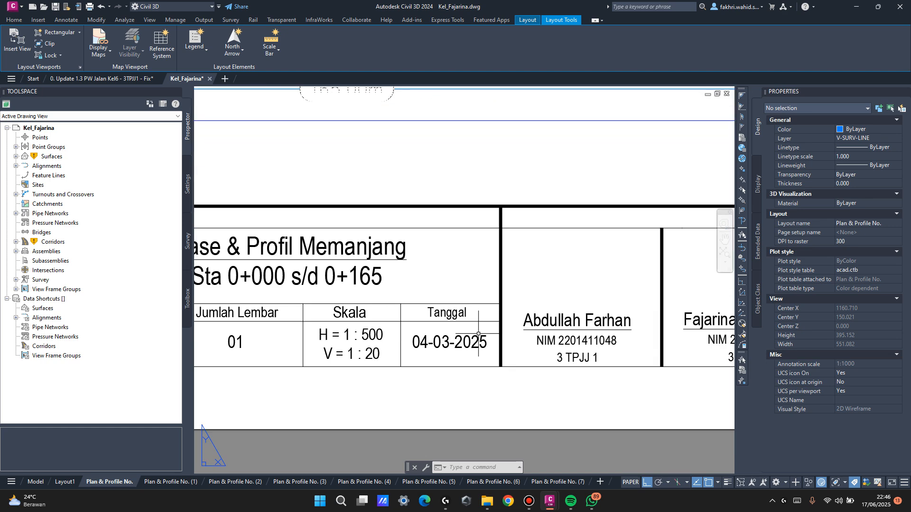
pyautogui.scroll(-6, 377, 293)
pyautogui.scroll(-3, 470, 255)
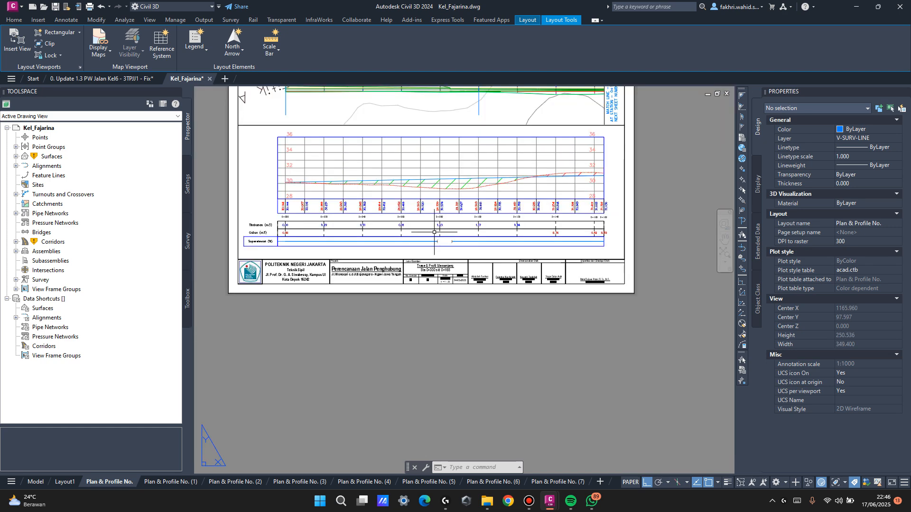
# Save the profile view's bands as a band set named "1.2 Custom" and close its properties.
pyautogui.moveTo(460, 220); pyautogui.dragTo(435, 273, button='middle')
pyautogui.doubleClick(434, 274)
pyautogui.click(434, 274)
pyautogui.rightClick(434, 273)
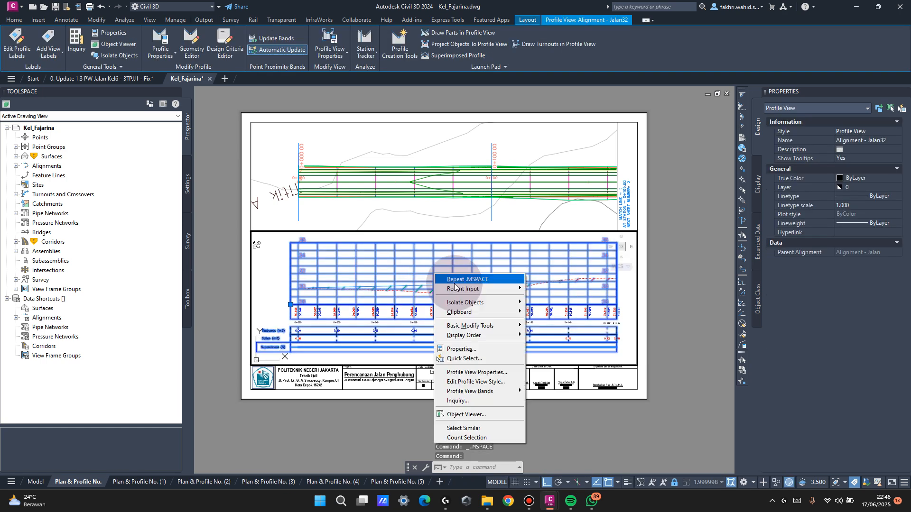
pyautogui.click(477, 372)
pyautogui.click(756, 291)
pyautogui.write('1.2.')
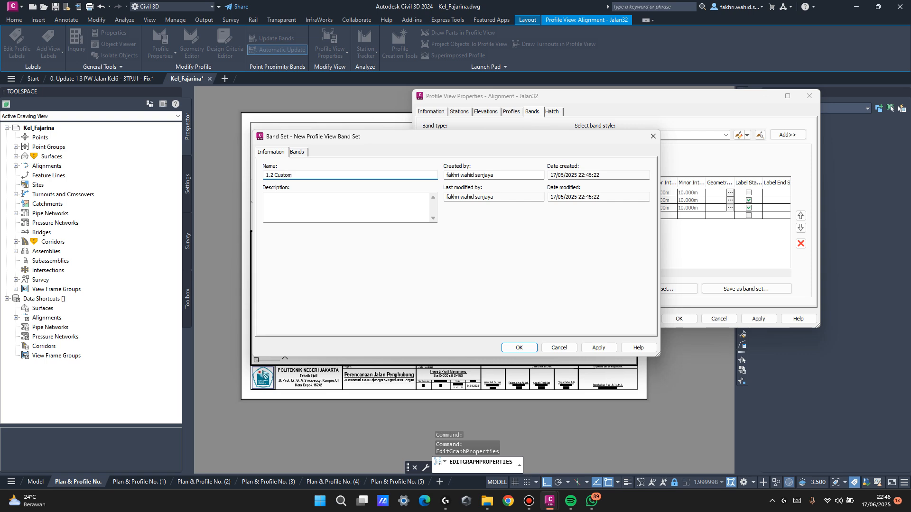
pyautogui.click(519, 348)
pyautogui.click(677, 317)
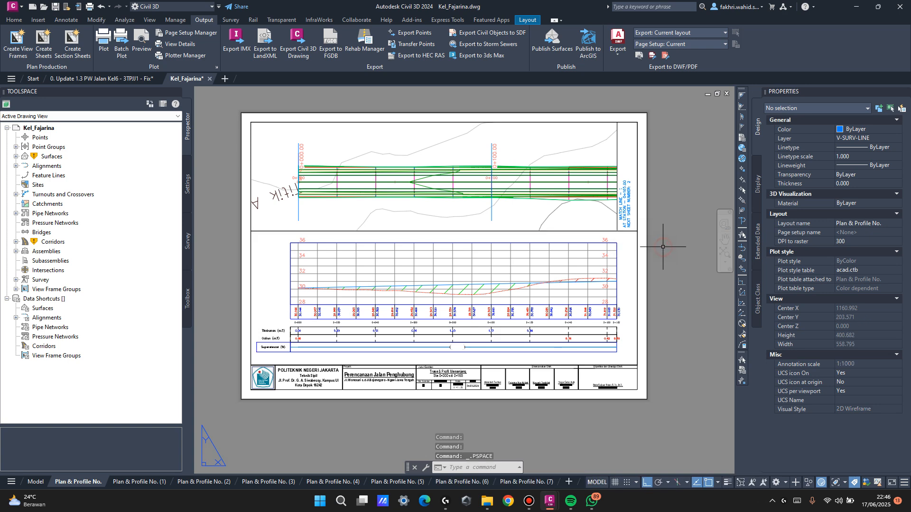
# On the Plan & Profile No. (1) layout, import the "1.2 Custom" band set into the profile view.
pyautogui.click(170, 482)
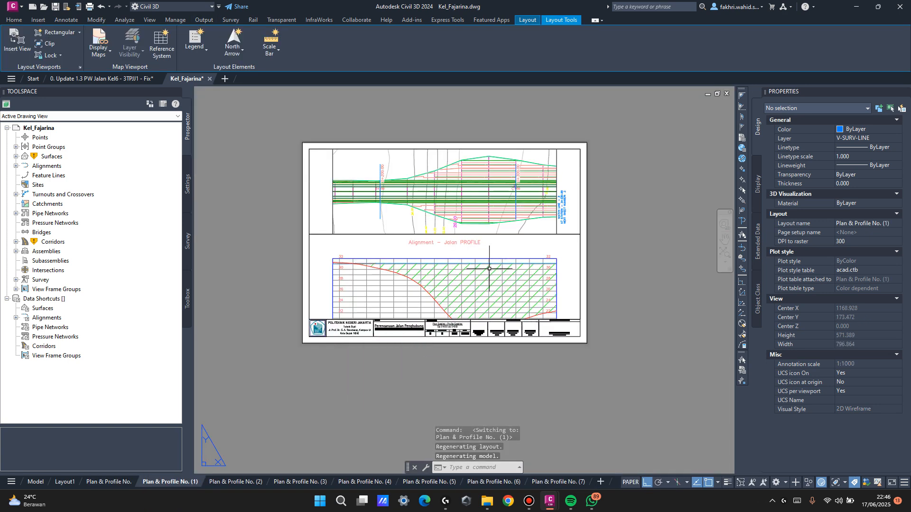
pyautogui.click(495, 263)
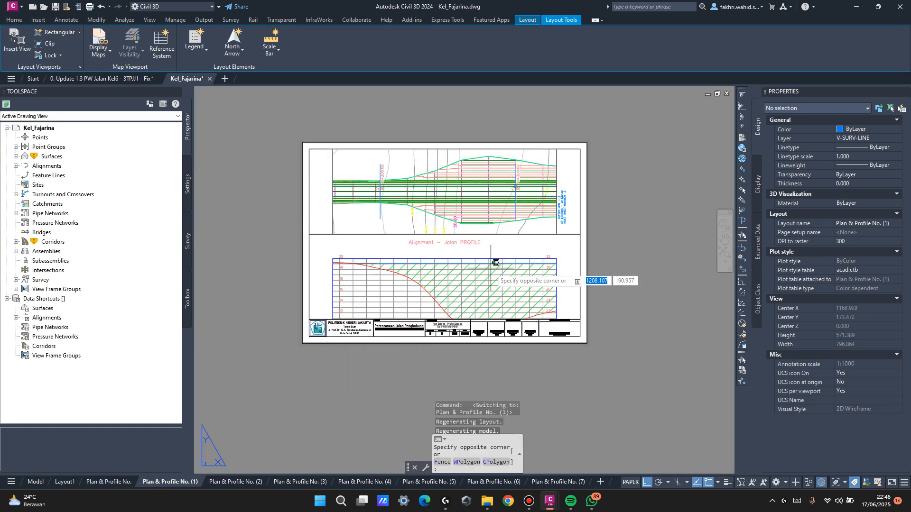
pyautogui.doubleClick(495, 263)
pyautogui.click(491, 266)
pyautogui.rightClick(487, 267)
pyautogui.click(532, 366)
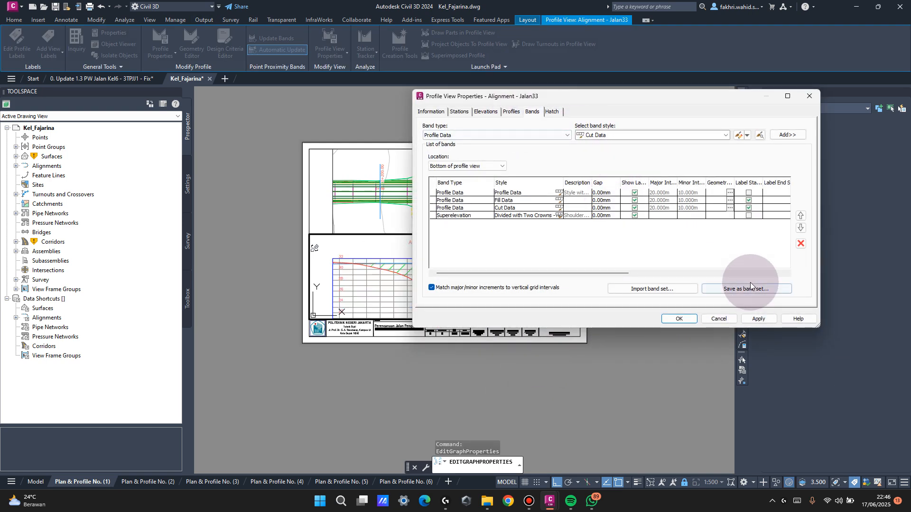
pyautogui.click(652, 289)
pyautogui.click(560, 213)
pyautogui.click(528, 246)
pyautogui.click(502, 256)
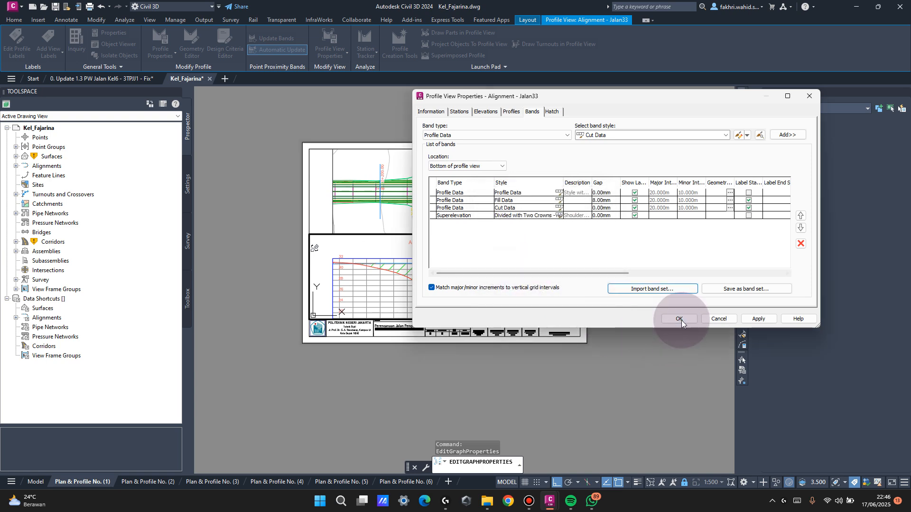
pyautogui.click(666, 318)
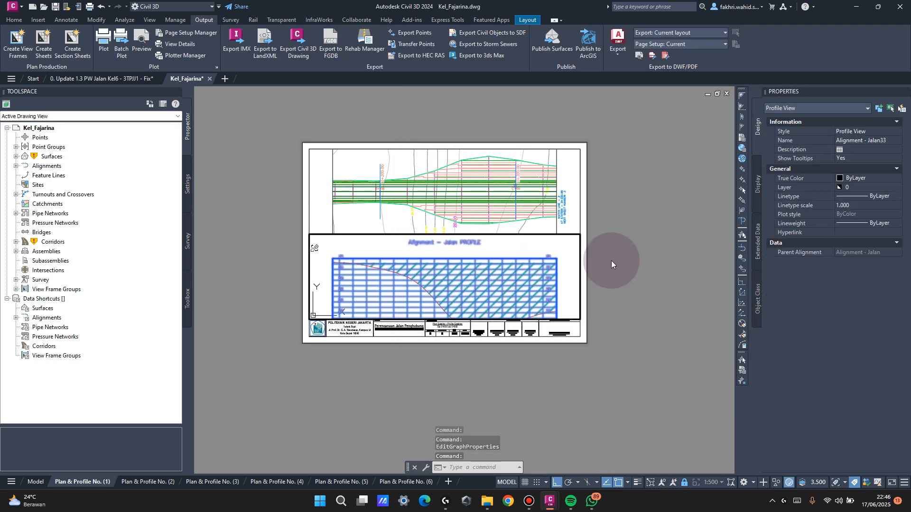
# Unlock the profile viewport's display on this sheet and shift the profile view upward inside it.
pyautogui.doubleClick(632, 254)
pyautogui.click(580, 240)
pyautogui.click(850, 289)
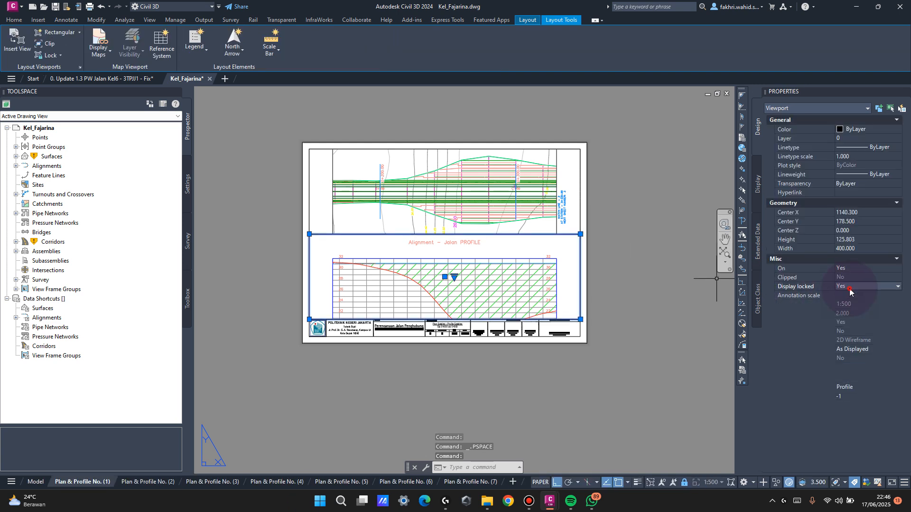
pyautogui.doubleClick(517, 289)
pyautogui.moveTo(510, 303); pyautogui.dragTo(509, 282, button='middle')
pyautogui.doubleClick(618, 266)
pyautogui.moveTo(566, 288); pyautogui.dragTo(559, 264, button='middle')
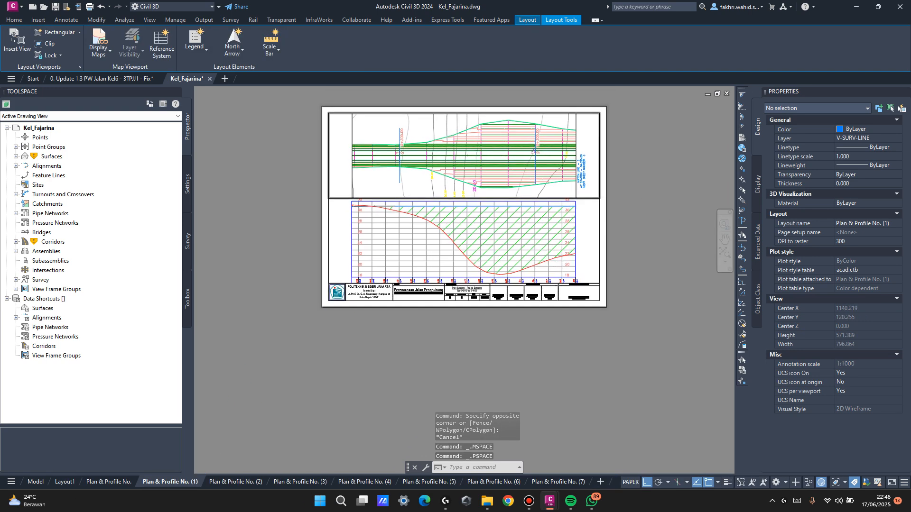
# Stretch the shared edge of the plan and profile viewports upward to make the profile viewport taller.
pyautogui.scroll(4, 579, 197)
pyautogui.moveTo(606, 186); pyautogui.dragTo(596, 231)
pyautogui.scroll(-2, 601, 225)
pyautogui.moveTo(602, 222); pyautogui.dragTo(561, 284, button='middle')
pyautogui.scroll(2, 573, 270)
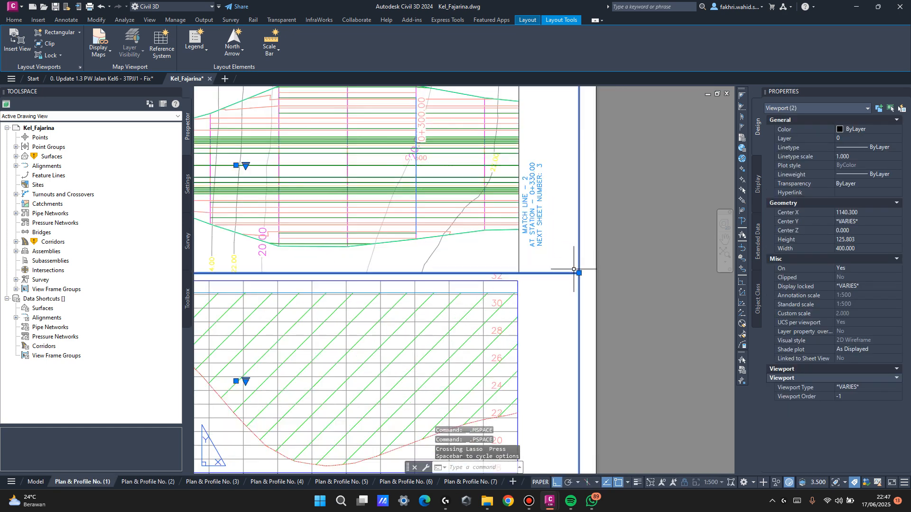
pyautogui.click(579, 274)
pyautogui.scroll(-6, 588, 240)
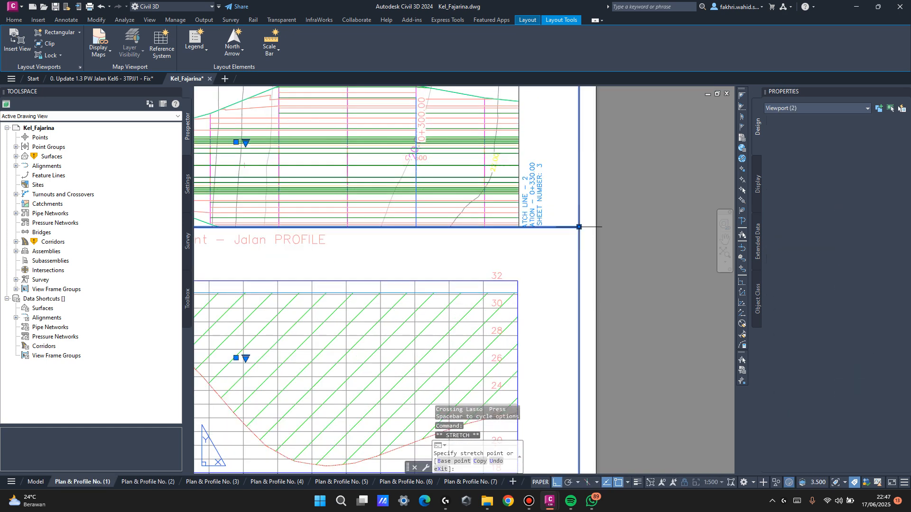
pyautogui.press('Escape')
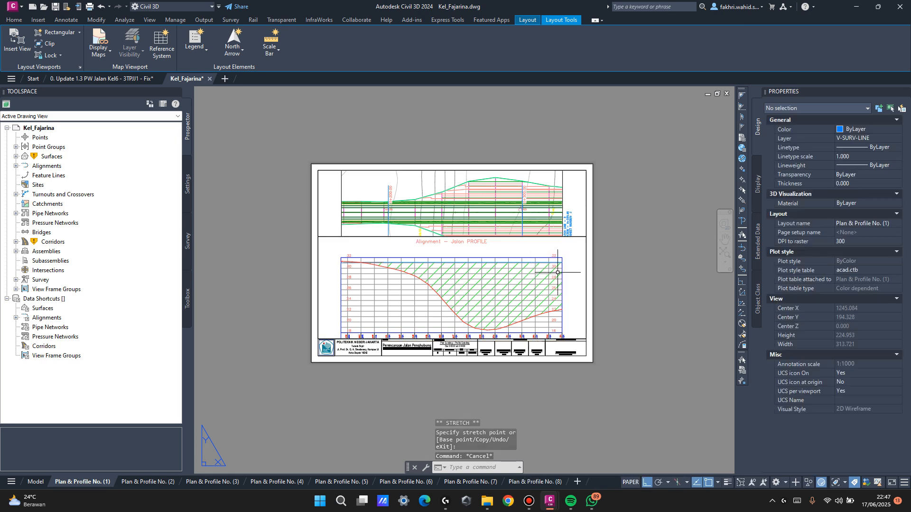
# Shift the profile view upward inside the enlarged profile viewport to bring its bands into the frame.
pyautogui.doubleClick(550, 294)
pyautogui.moveTo(545, 300); pyautogui.dragTo(544, 278, button='middle')
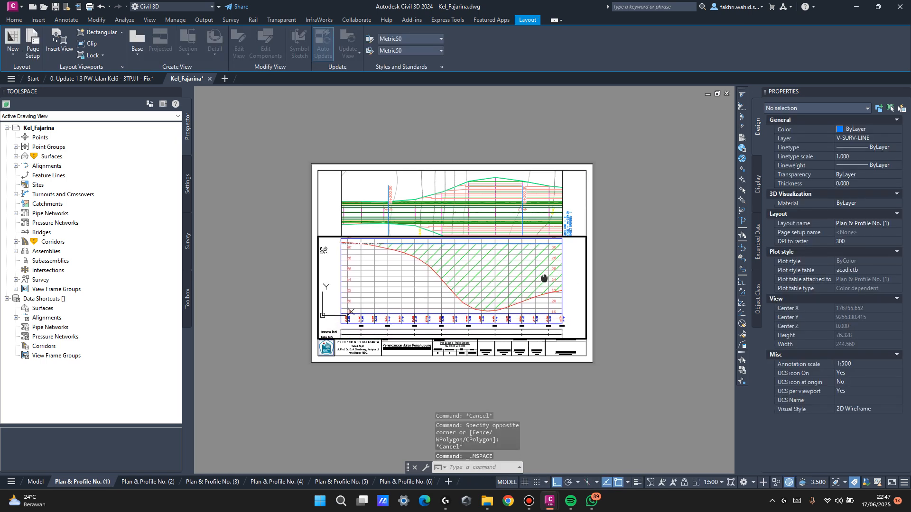
pyautogui.doubleClick(674, 279)
# Set the vertical scale to 1:50 in the profile view's style.
pyautogui.doubleClick(457, 279)
pyautogui.click(455, 273)
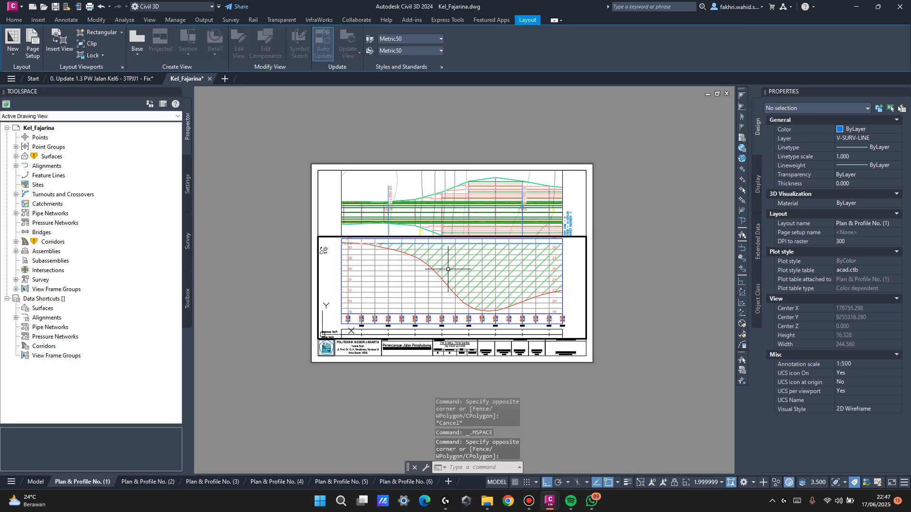
pyautogui.click(448, 270)
pyautogui.rightClick(447, 270)
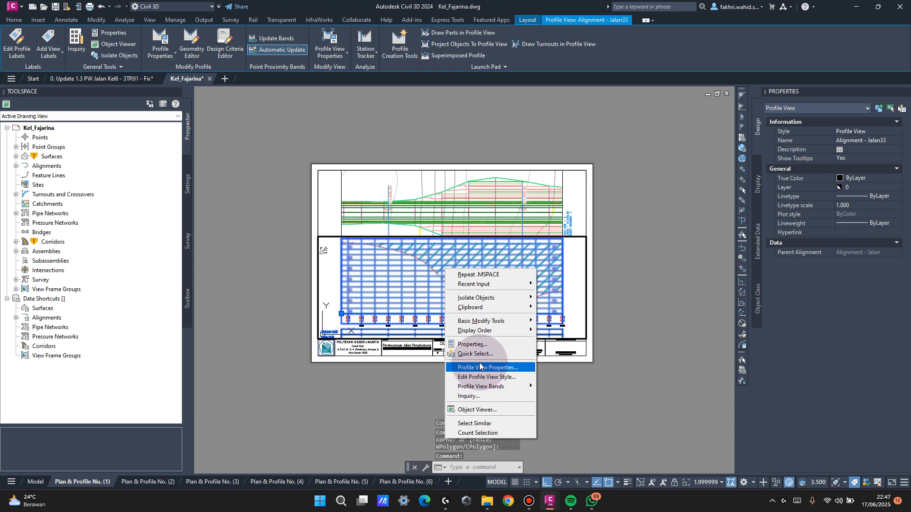
pyautogui.click(482, 377)
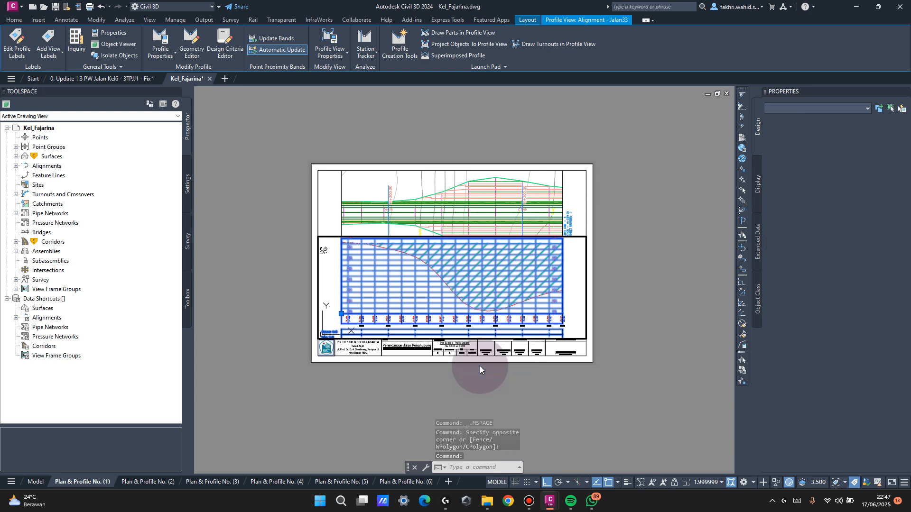
pyautogui.click(427, 144)
pyautogui.click(426, 178)
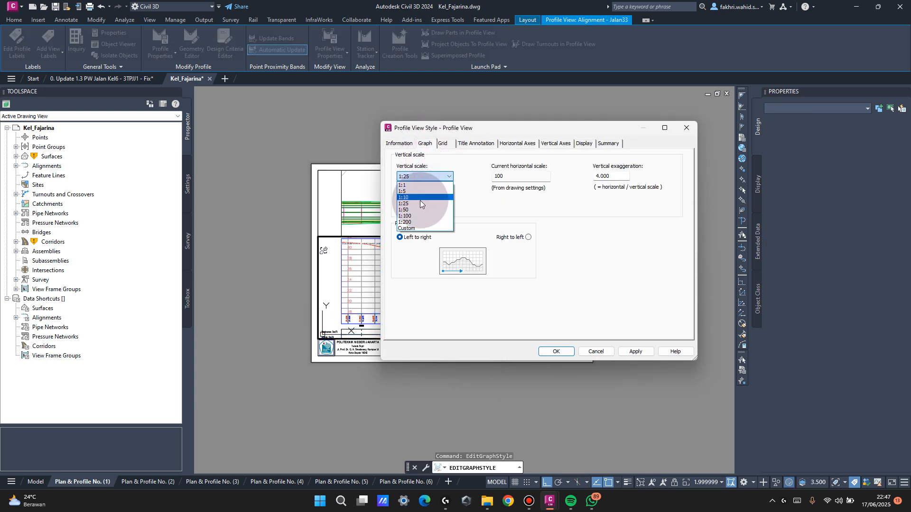
pyautogui.click(416, 211)
pyautogui.click(551, 349)
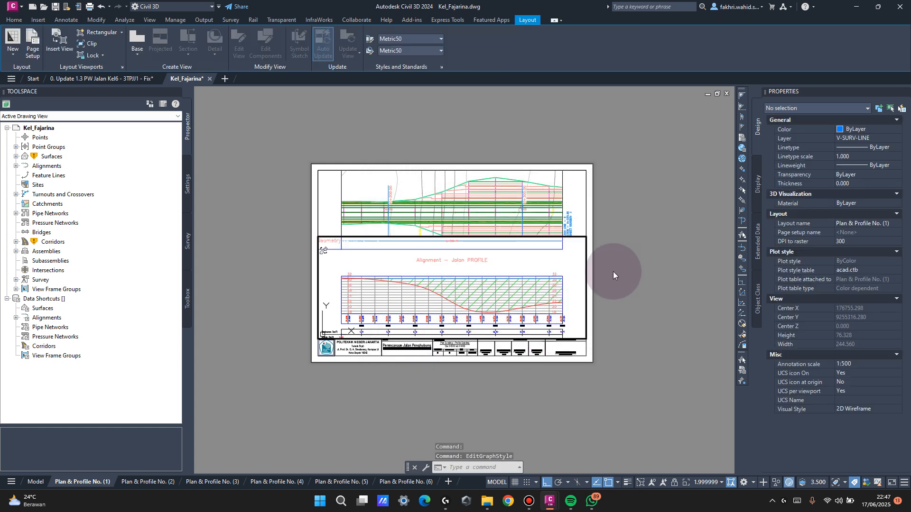
# Undo the vertical scale change, the shift of the profile view and the stretching of the two viewports.
pyautogui.click(494, 270)
pyautogui.click(569, 287)
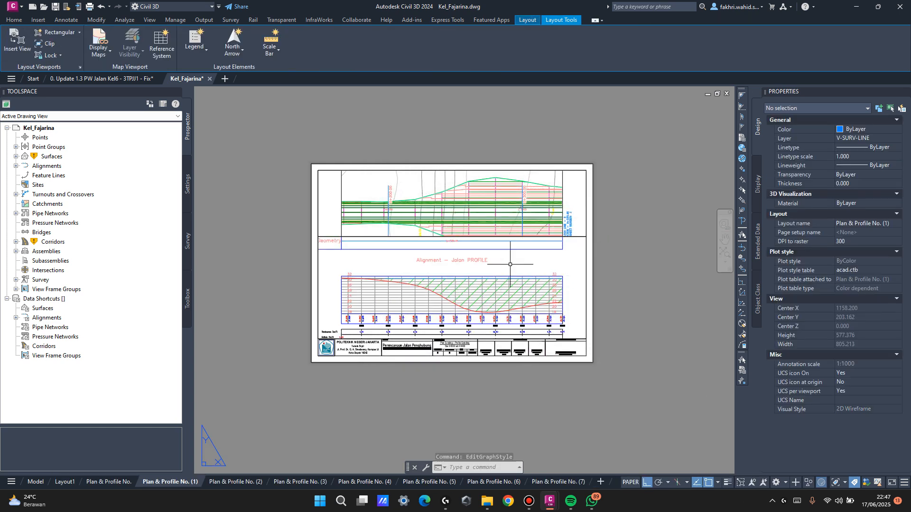
pyautogui.hotkey('ctrl', 'z')
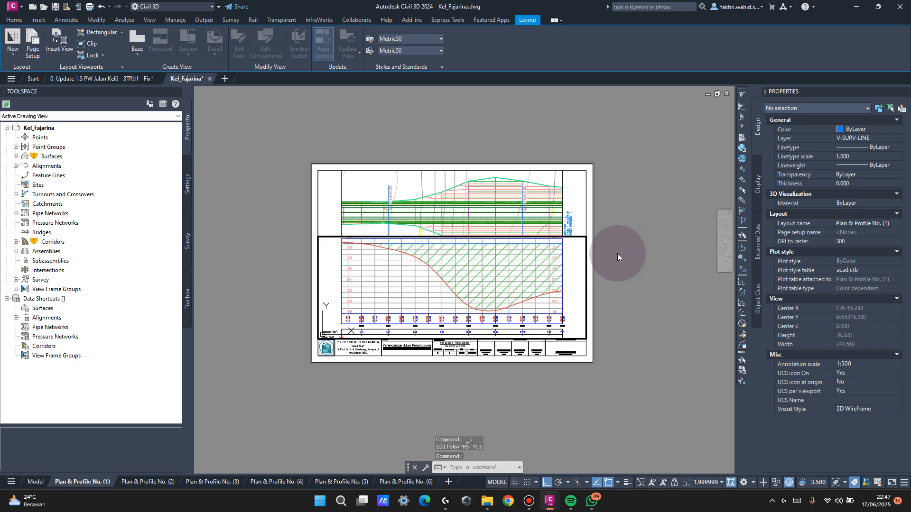
pyautogui.hotkey('ctrl', 'z')
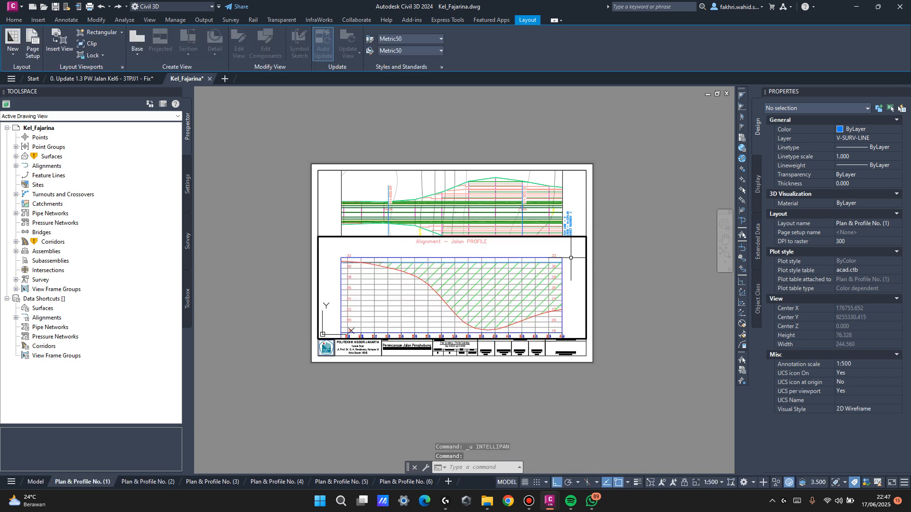
pyautogui.hotkey('ctrl', 'z')
# Edit the profile view's style again and set its vertical scale to 1:50.
pyautogui.scroll(-8, 551, 263)
pyautogui.doubleClick(506, 286)
pyautogui.click(510, 282)
pyautogui.rightClick(510, 282)
pyautogui.click(563, 392)
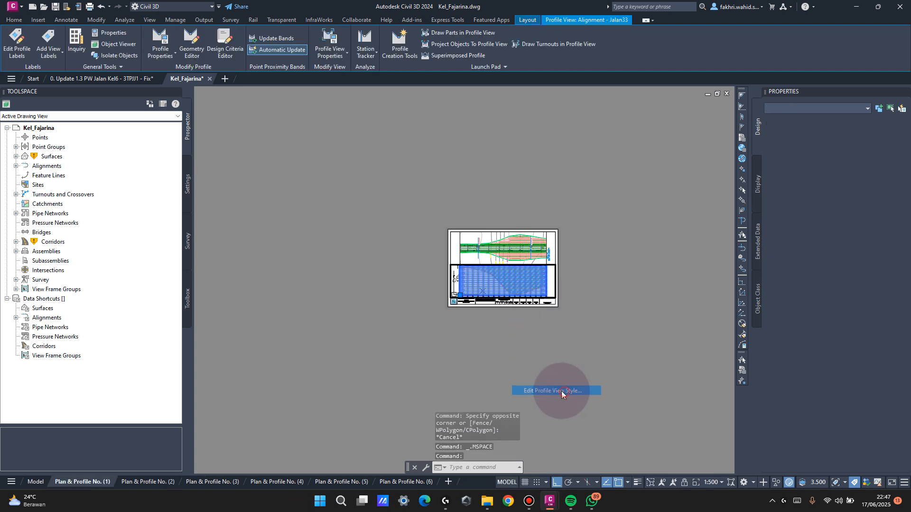
pyautogui.click(443, 143)
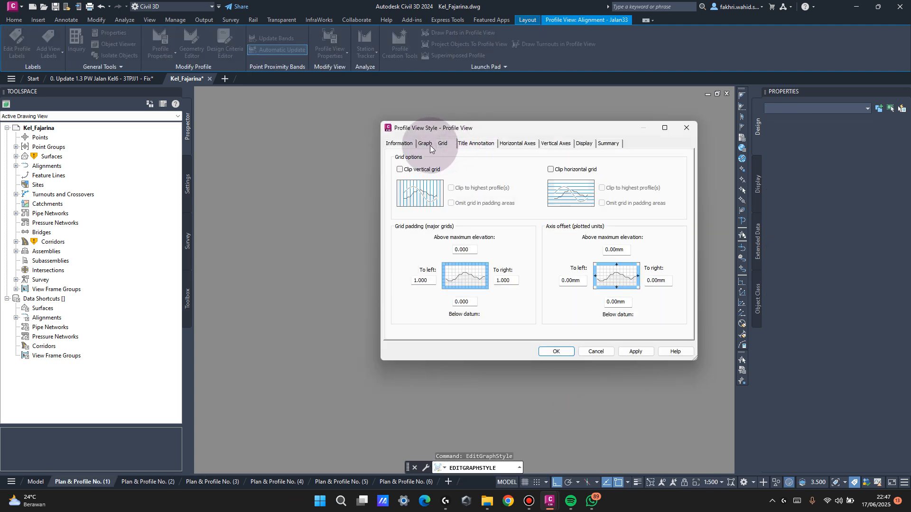
pyautogui.click(430, 145)
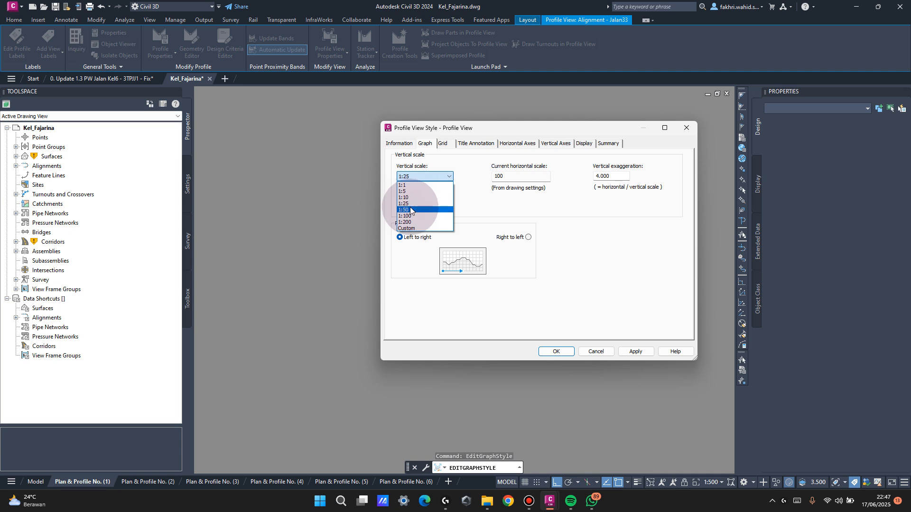
pyautogui.click(411, 210)
pyautogui.click(567, 352)
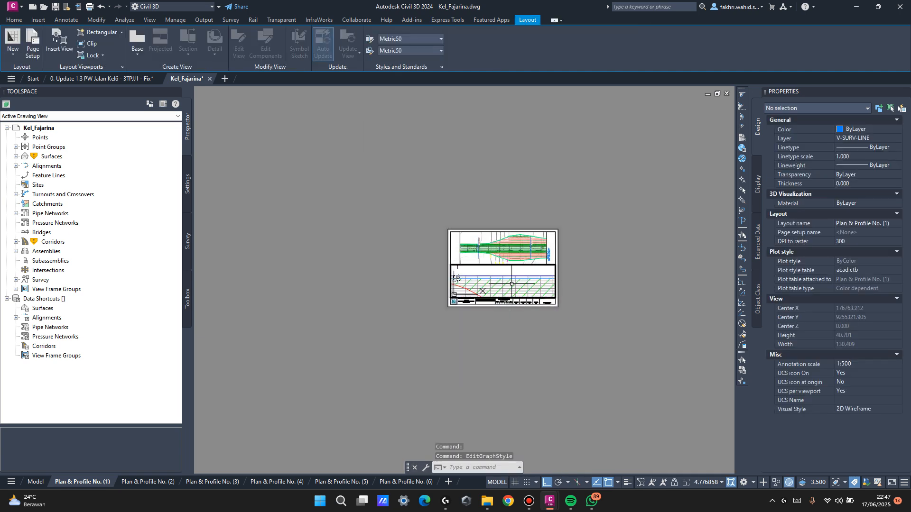
# Undo the stray zoom inside the profile viewport and shift the profile view upward so all its bands fit in the frame.
pyautogui.hotkey('ctrl', 'z')
pyautogui.doubleClick(576, 278)
pyautogui.scroll(4, 528, 280)
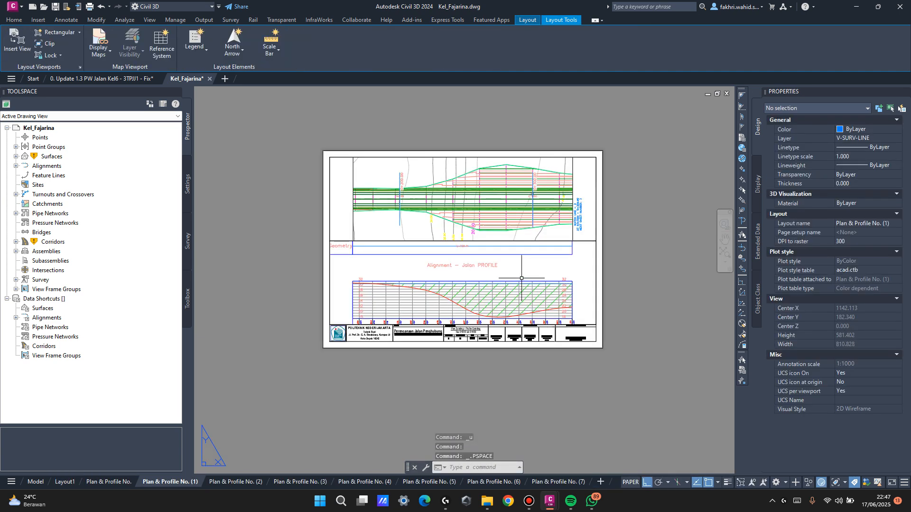
pyautogui.moveTo(524, 296); pyautogui.dragTo(524, 263, button='middle')
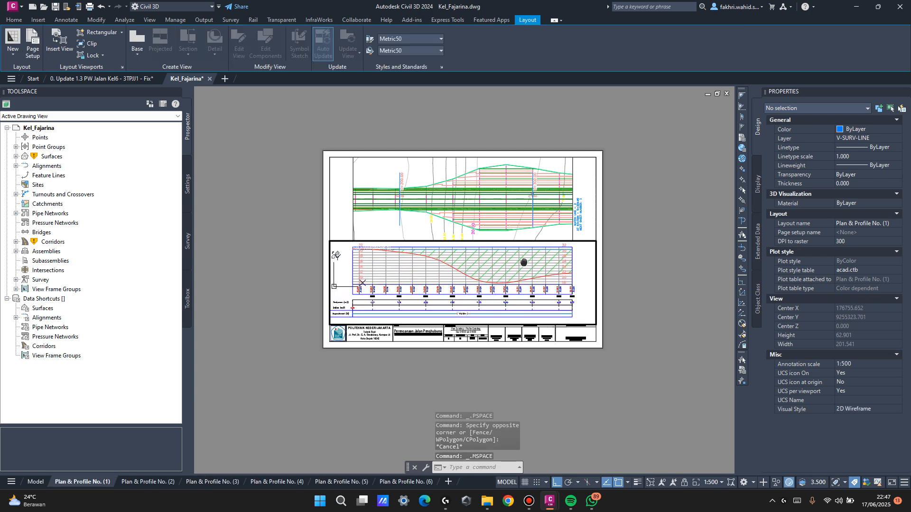
pyautogui.doubleClick(622, 268)
pyautogui.scroll(3, 492, 254)
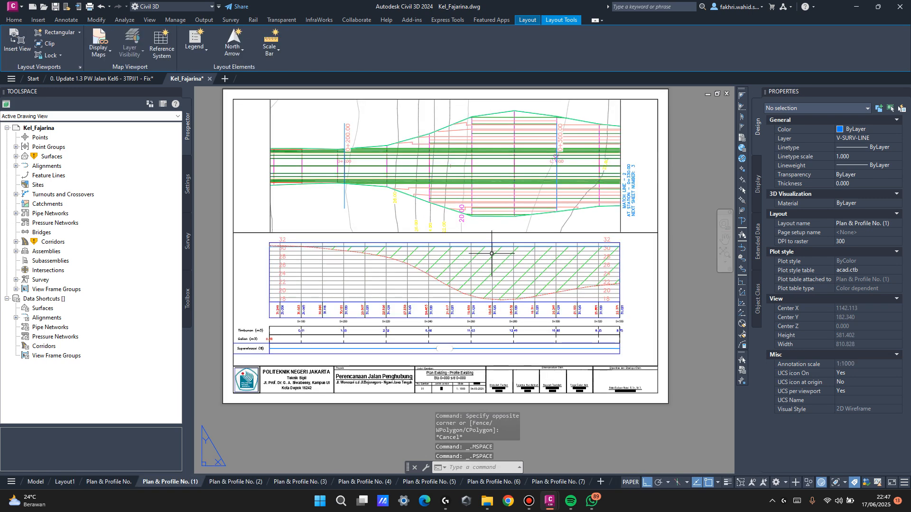
# Shift the profile view slightly to the right inside its viewport so the band titles fit within the frame.
pyautogui.doubleClick(533, 280)
pyautogui.moveTo(533, 280); pyautogui.dragTo(536, 282, button='middle')
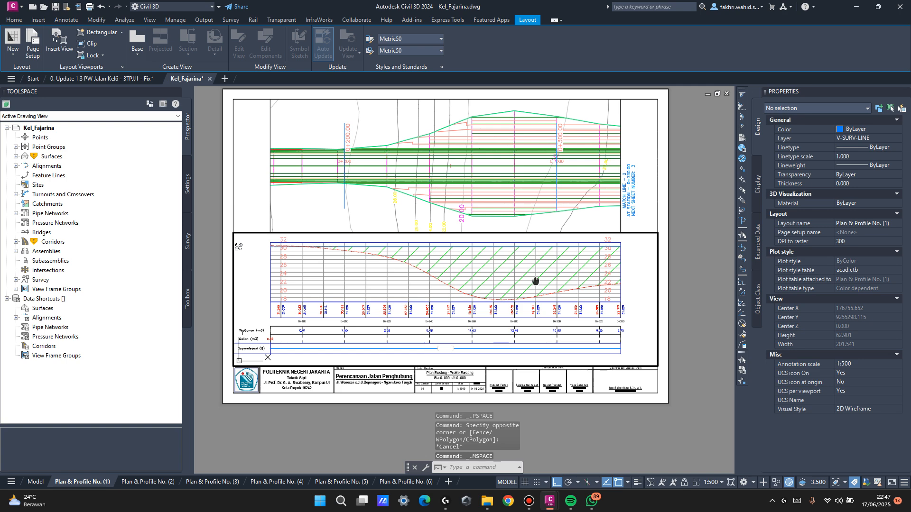
pyautogui.doubleClick(690, 244)
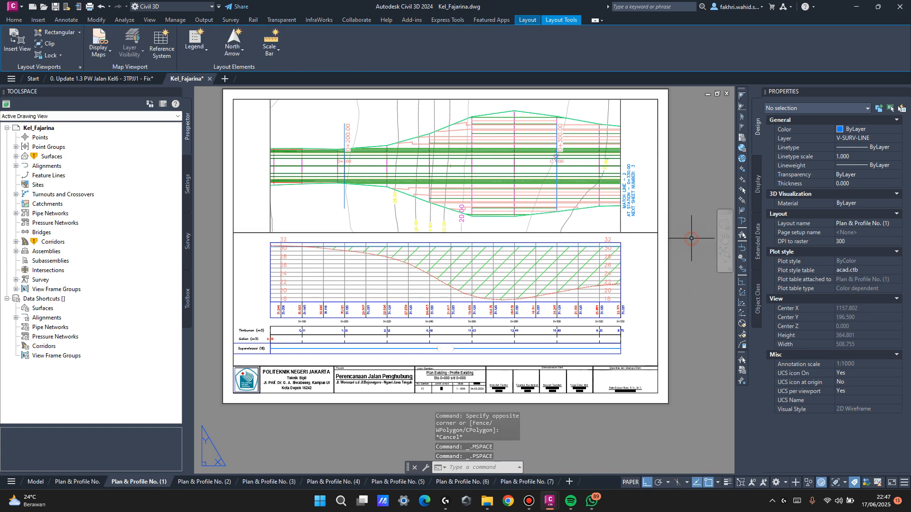
pyautogui.doubleClick(609, 276)
pyautogui.moveTo(556, 291); pyautogui.dragTo(568, 290, button='middle')
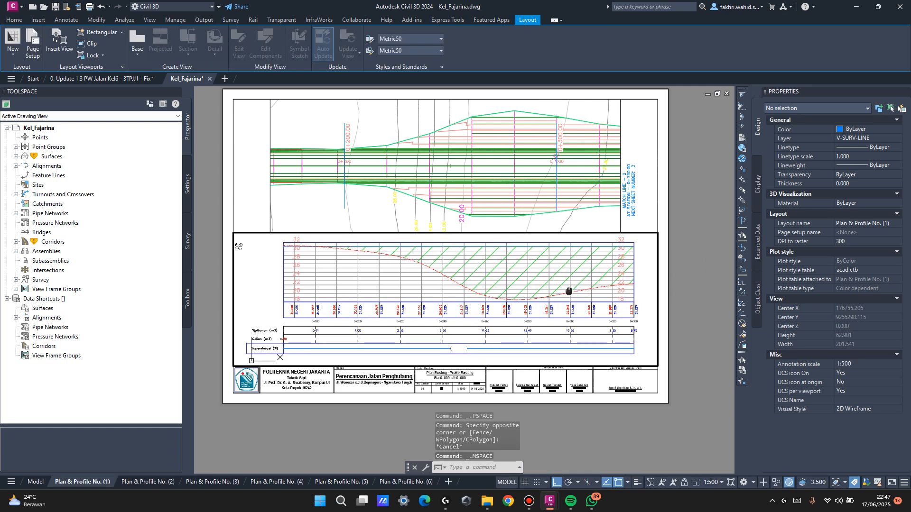
pyautogui.doubleClick(712, 230)
# Unlock the plan viewport's display and shift the plan view right and down, aligning it with the profile and exposing the left match line label.
pyautogui.doubleClick(556, 179)
pyautogui.moveTo(556, 178); pyautogui.dragTo(557, 179, button='middle')
pyautogui.doubleClick(676, 185)
pyautogui.click(656, 191)
pyautogui.click(655, 301)
pyautogui.click(854, 288)
pyautogui.click(847, 304)
pyautogui.press('Escape')
pyautogui.doubleClick(547, 205)
pyautogui.moveTo(547, 206); pyautogui.dragTo(559, 255, button='middle')
# In the Basic Left match line label style, set the Match Line Text component's X offset to -15 mm.
pyautogui.click(275, 124)
pyautogui.rightClick(277, 121)
pyautogui.click(334, 253)
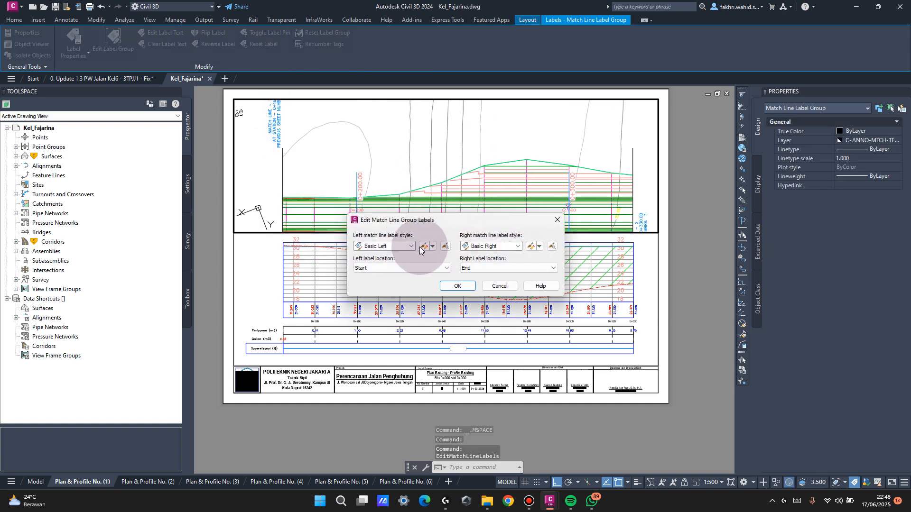
pyautogui.click(423, 247)
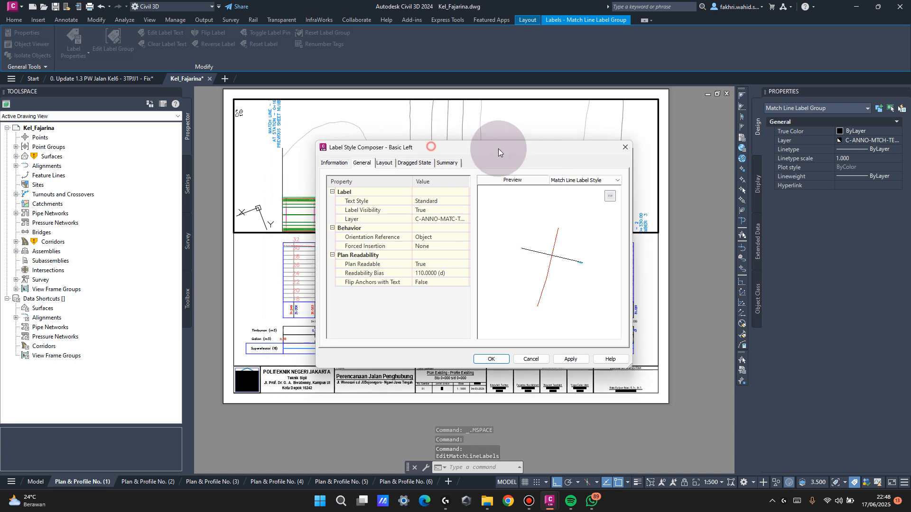
pyautogui.click(508, 160)
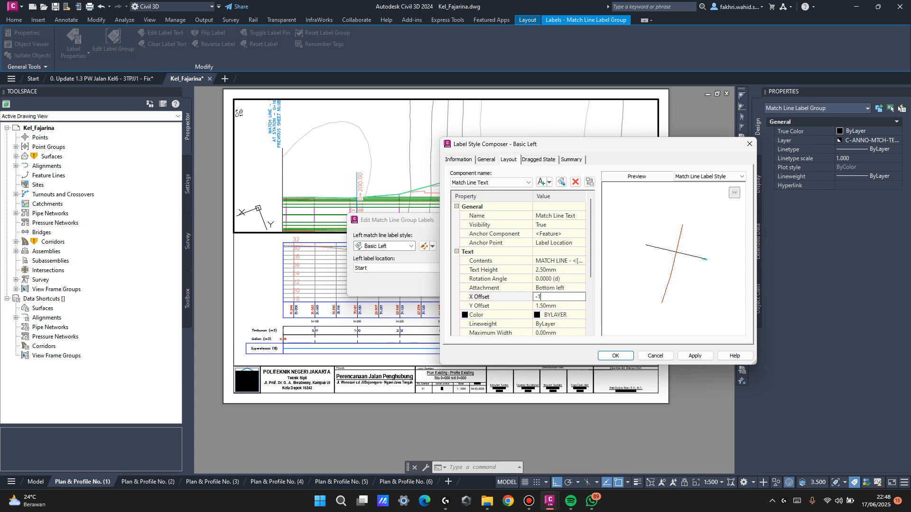
pyautogui.click(615, 355)
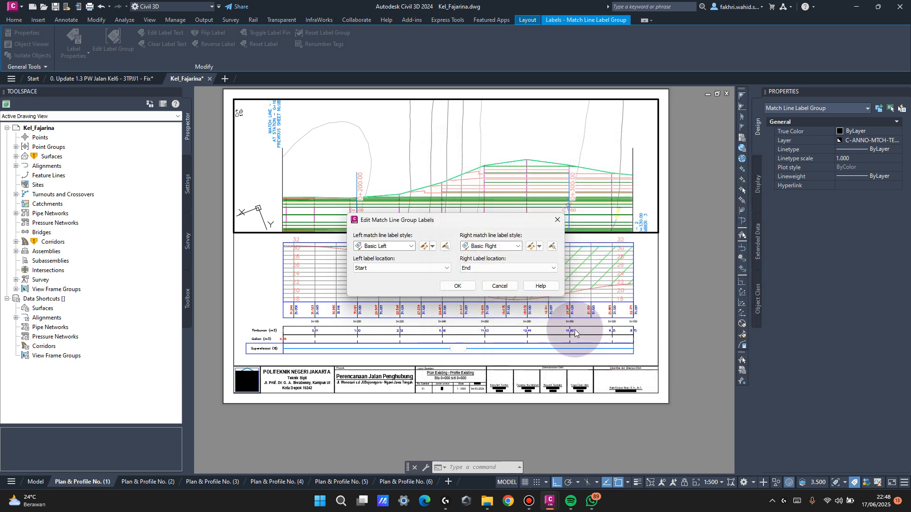
pyautogui.click(456, 287)
# Change the X offset of the Match Line Text in the Basic Left label style to -55 mm.
pyautogui.click(275, 125)
pyautogui.rightClick(275, 117)
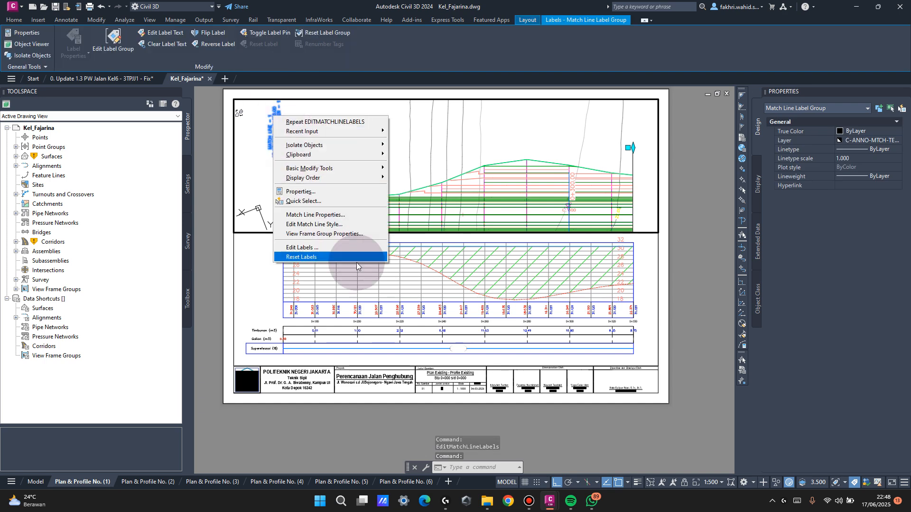
pyautogui.click(354, 247)
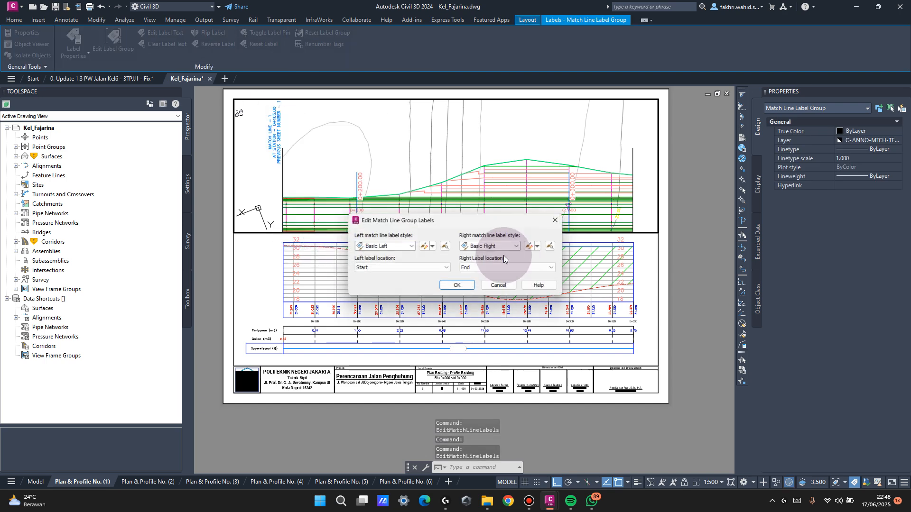
pyautogui.click(424, 246)
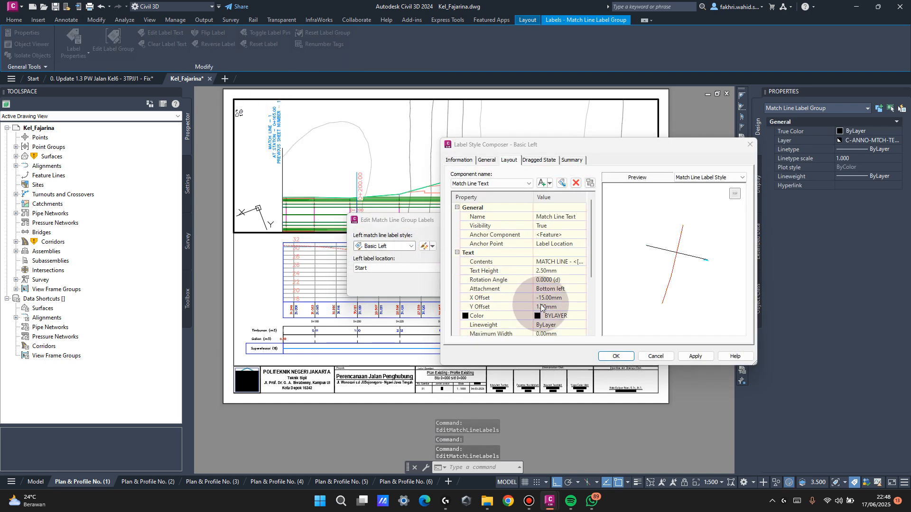
pyautogui.click(570, 299)
pyautogui.write('-55')
pyautogui.click(615, 356)
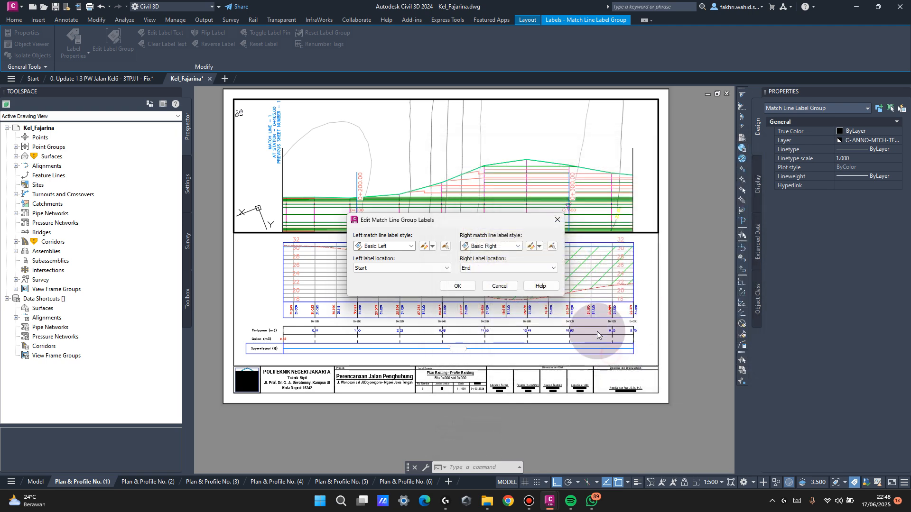
pyautogui.click(458, 289)
# Set the Basic Left match line label's text X offset to -75 mm and apply the label style edit.
pyautogui.click(565, 238)
pyautogui.click(276, 176)
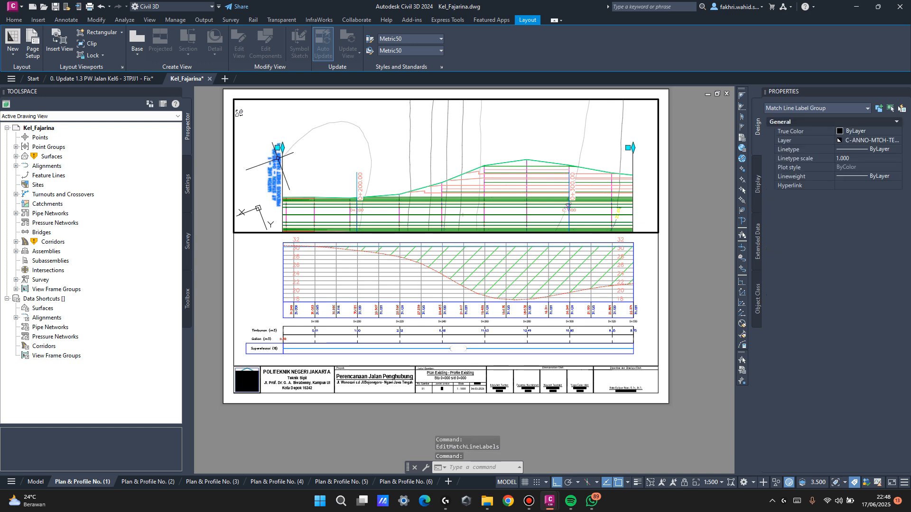
pyautogui.rightClick(280, 162)
pyautogui.click(343, 291)
pyautogui.click(429, 247)
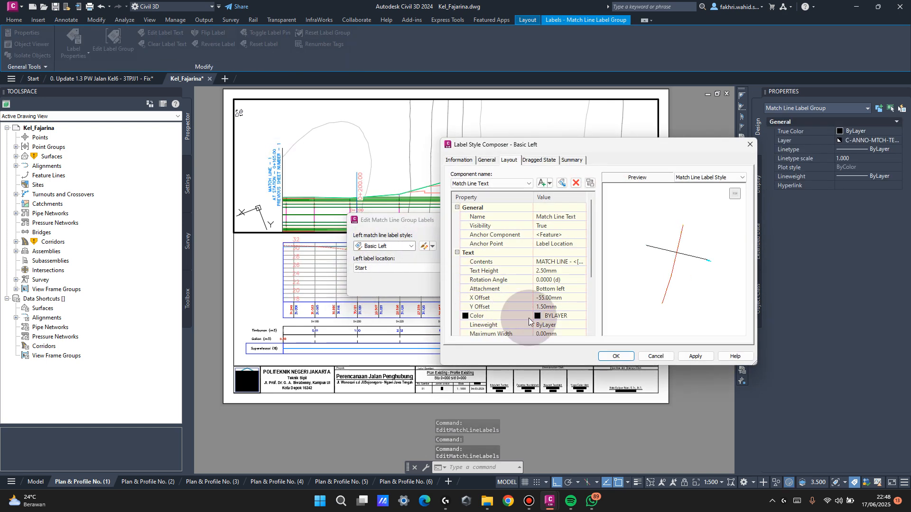
pyautogui.write('-7')
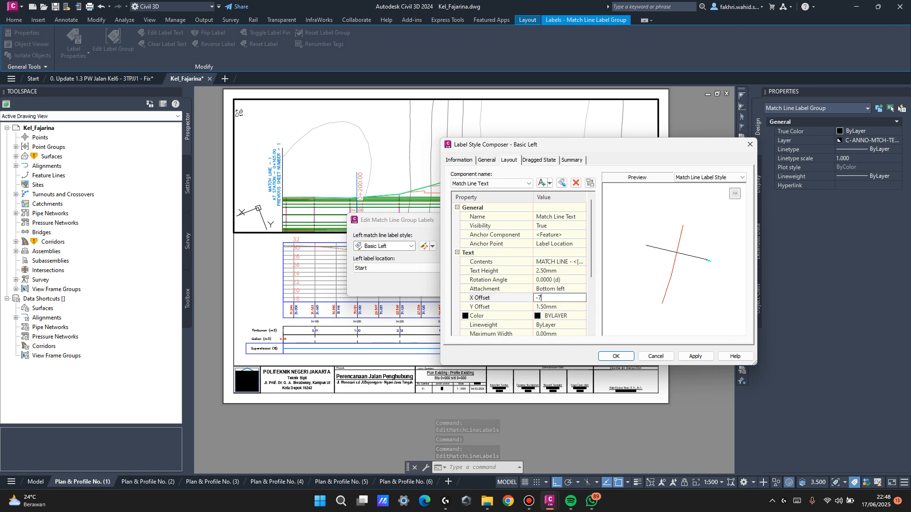
pyautogui.write('5')
pyautogui.click(570, 297)
pyautogui.click(615, 356)
pyautogui.click(463, 284)
# Shift the plan view upward inside its viewport so the road corridor is centred, and return to paper space.
pyautogui.doubleClick(689, 179)
pyautogui.doubleClick(572, 194)
pyautogui.moveTo(571, 195); pyautogui.dragTo(572, 149, button='middle')
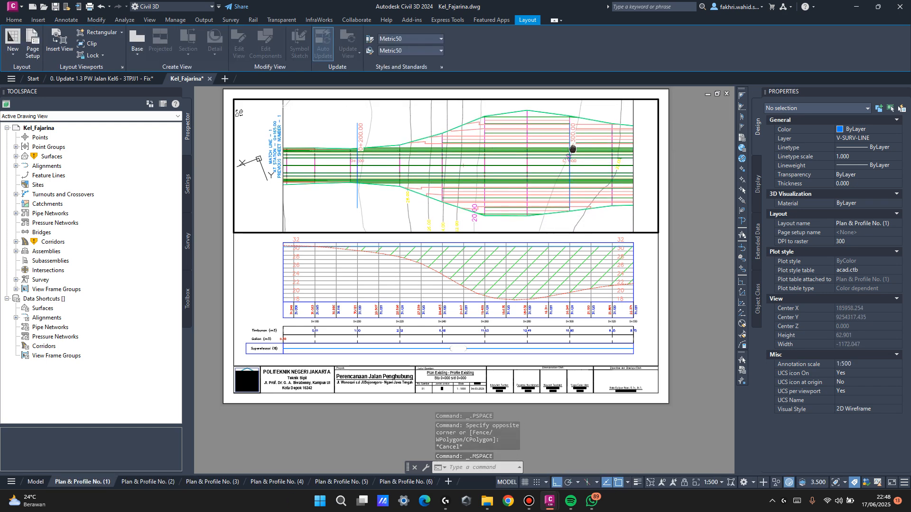
pyautogui.doubleClick(717, 181)
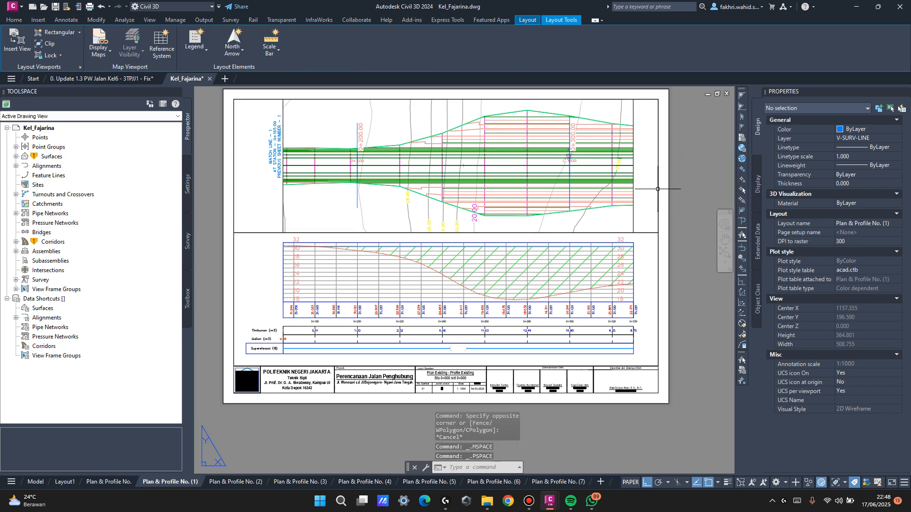
pyautogui.scroll(2, 651, 214)
pyautogui.moveTo(652, 214); pyautogui.dragTo(647, 286)
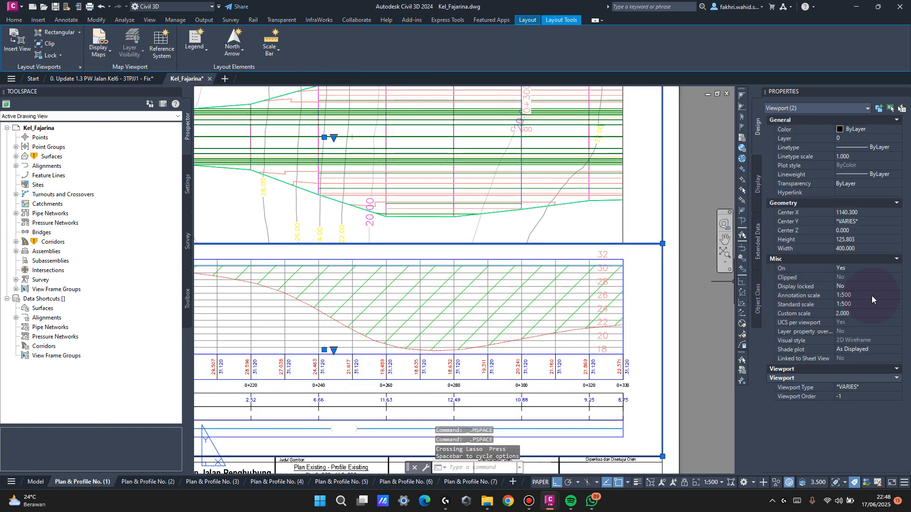
pyautogui.press('Escape')
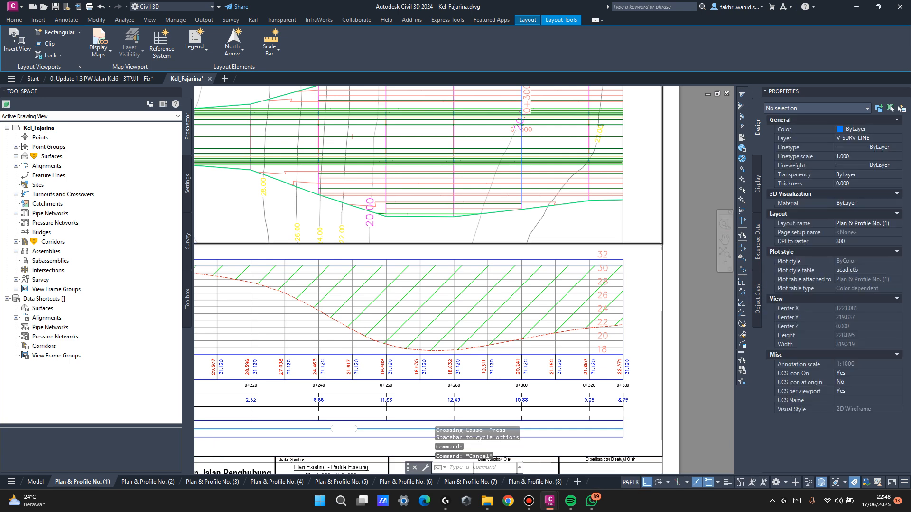
# Examine the profile bands and the title block texts on the Plan & Profile No. (1) sheet.
pyautogui.scroll(-5, 597, 256)
pyautogui.scroll(8, 486, 348)
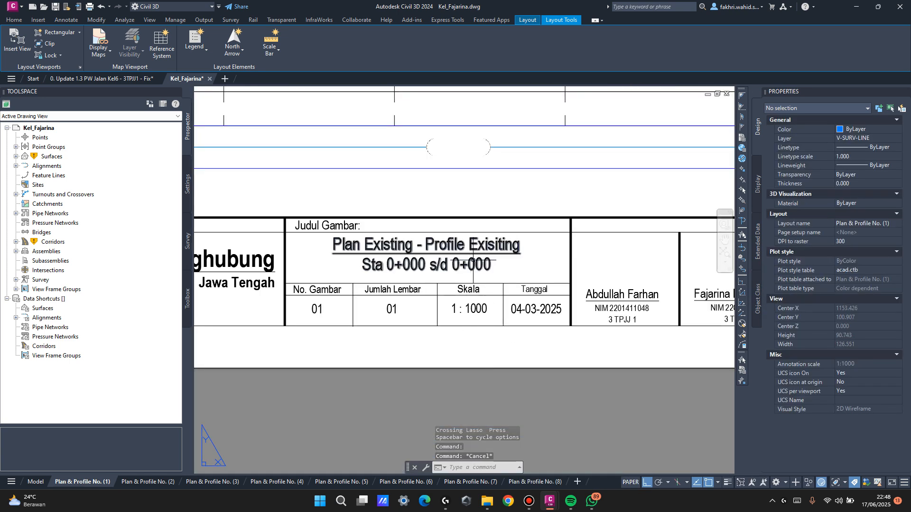
pyautogui.scroll(-2, 475, 242)
pyautogui.moveTo(476, 242); pyautogui.dragTo(564, 298, button='middle')
pyautogui.scroll(-2, 374, 218)
pyautogui.moveTo(341, 207); pyautogui.dragTo(484, 262, button='middle')
pyautogui.scroll(4, 362, 251)
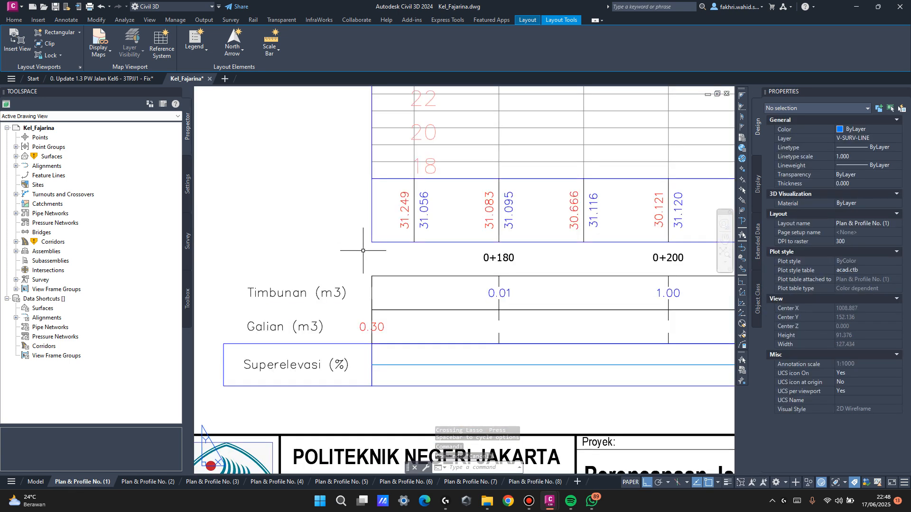
pyautogui.moveTo(580, 294); pyautogui.dragTo(344, 240, button='middle')
pyautogui.scroll(-4, 344, 241)
pyautogui.moveTo(642, 229); pyautogui.dragTo(406, 222, button='middle')
pyautogui.moveTo(391, 260); pyautogui.dragTo(465, 260, button='middle')
pyautogui.scroll(4, 324, 311)
pyautogui.doubleClick(361, 300)
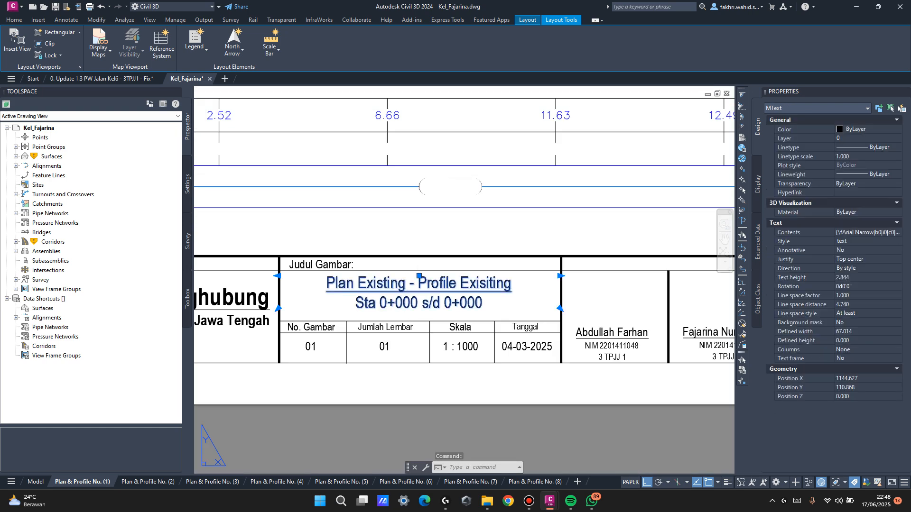
pyautogui.click(282, 403)
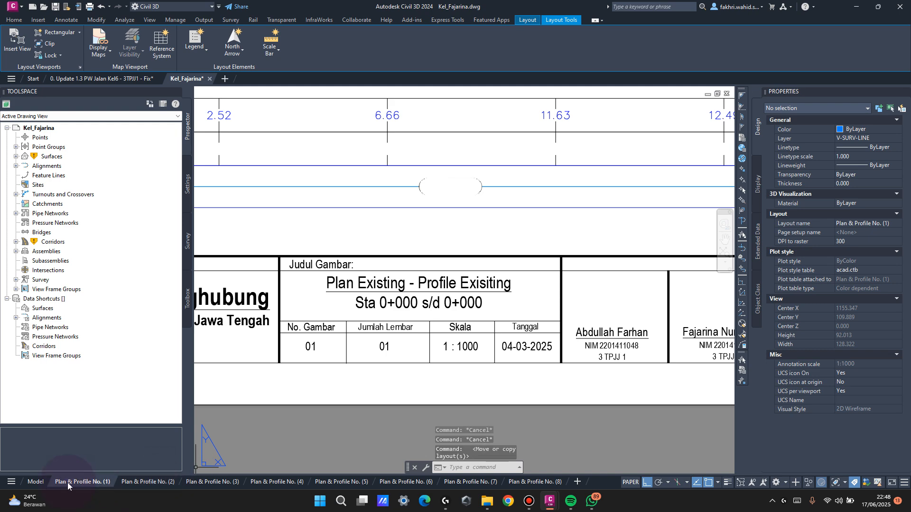
# Copy the drawing title text "Trase & Profil Memanjang Sta 0+000 s/d 0+165" from the title block of the Plan & Profile No. sheet.
pyautogui.click(12, 481)
pyautogui.click(72, 174)
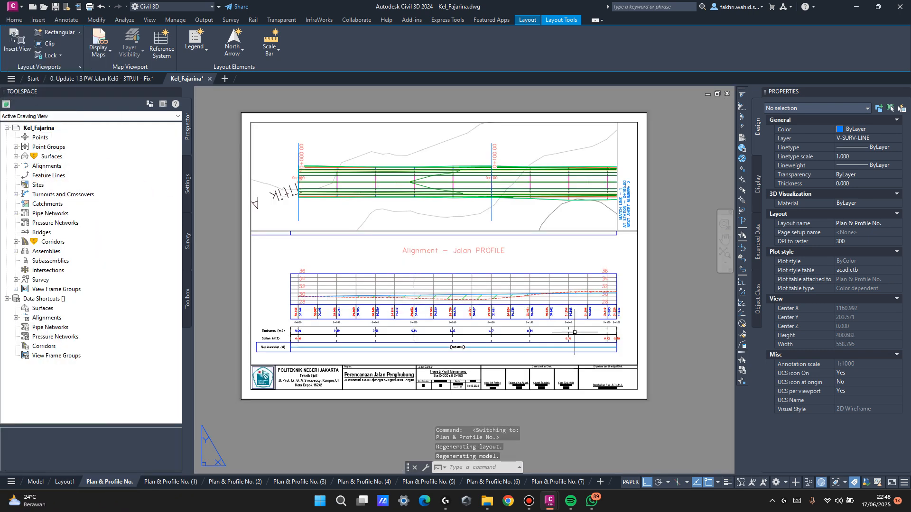
pyautogui.moveTo(551, 382); pyautogui.dragTo(563, 324, button='middle')
pyautogui.scroll(5, 516, 320)
pyautogui.click(502, 314)
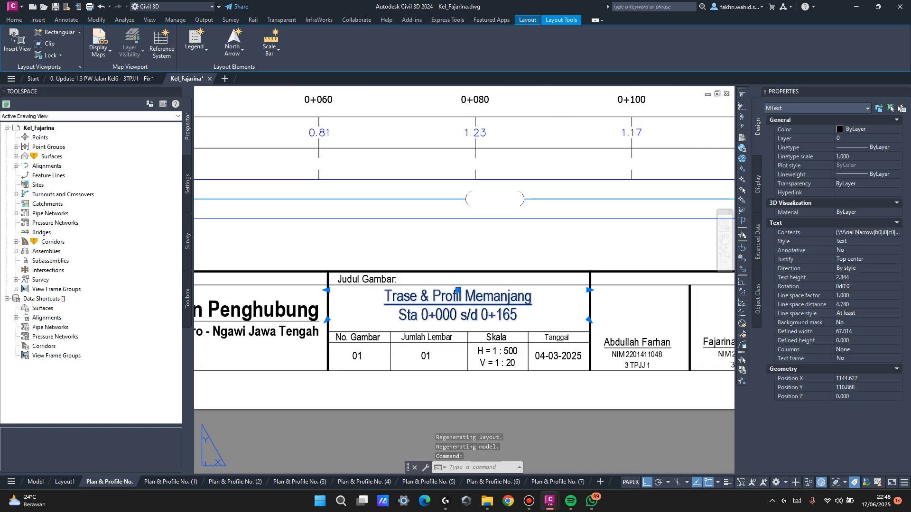
pyautogui.doubleClick(510, 314)
pyautogui.moveTo(524, 314); pyautogui.dragTo(359, 293)
pyautogui.press('Escape')
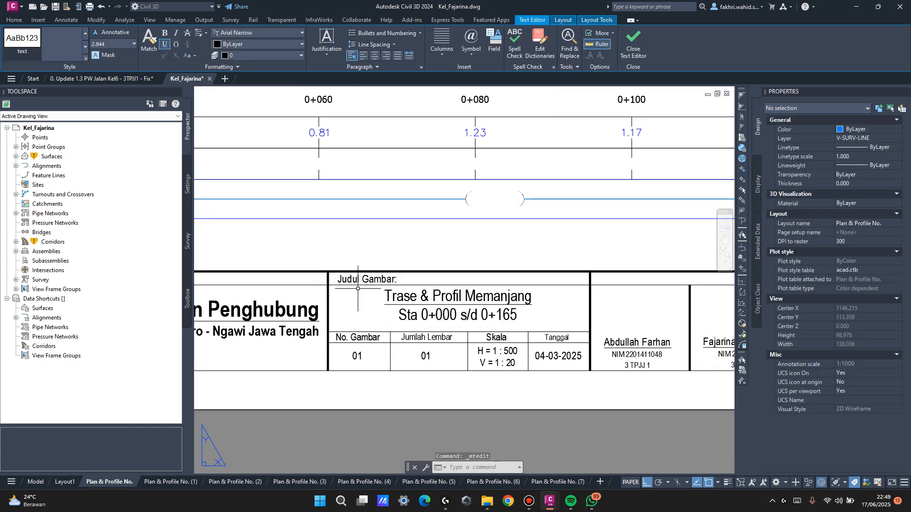
# Replace the drawing title on the Plan & Profile No. (1) sheet with "Trase & Profil Memanjang Sta 0+180 s/d 0+330" and save the text.
pyautogui.click(176, 483)
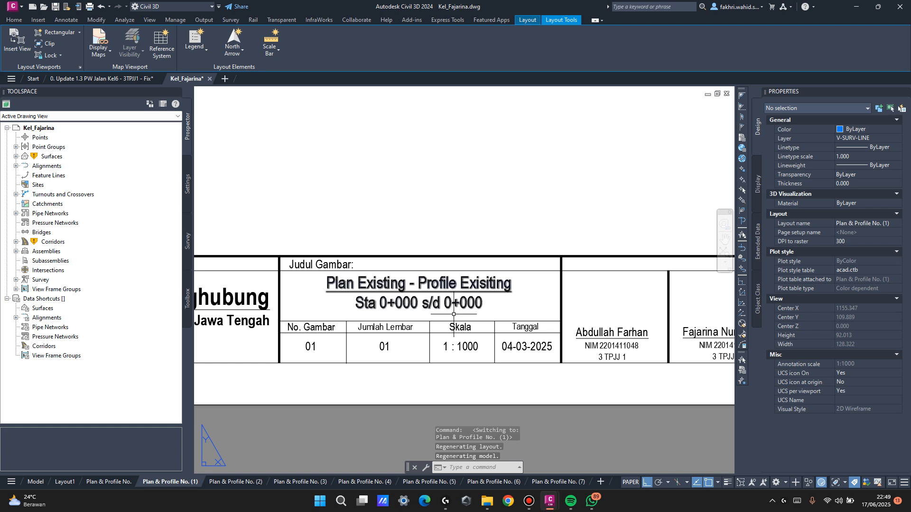
pyautogui.click(420, 309)
pyautogui.doubleClick(420, 309)
pyautogui.write('Trase & Profil Memanjang Sta 0+000 s/d 0+165')
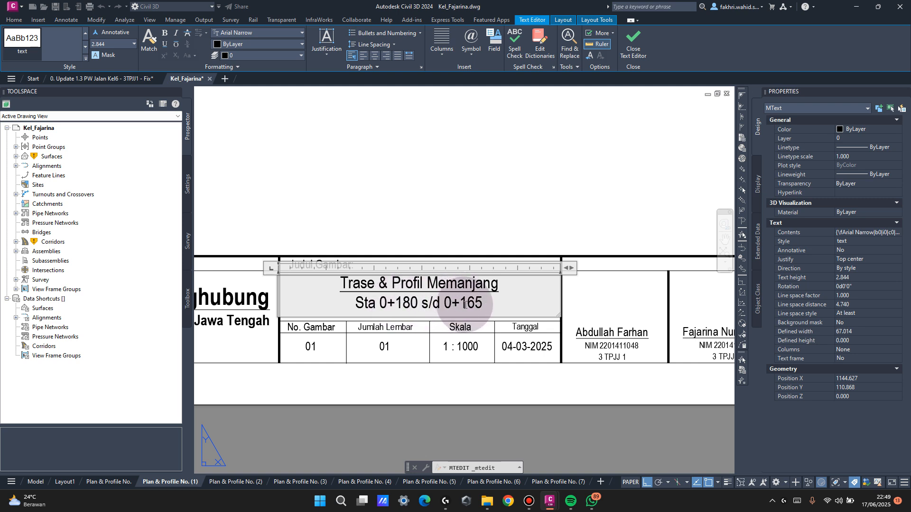
pyautogui.doubleClick(465, 305)
pyautogui.write('330')
pyautogui.press('Escape')
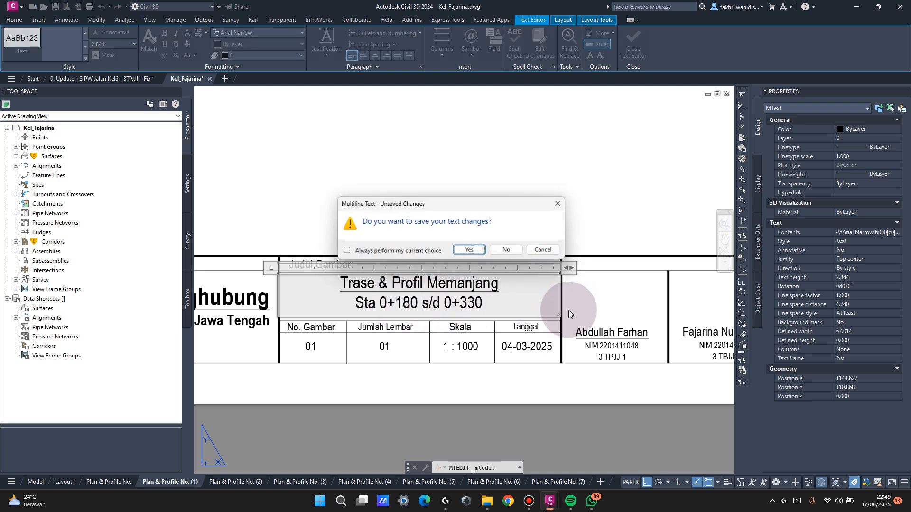
pyautogui.press('Return')
# Change the drawing number (No. Gambar) in the same title block to 02 and save the text.
pyautogui.click(310, 346)
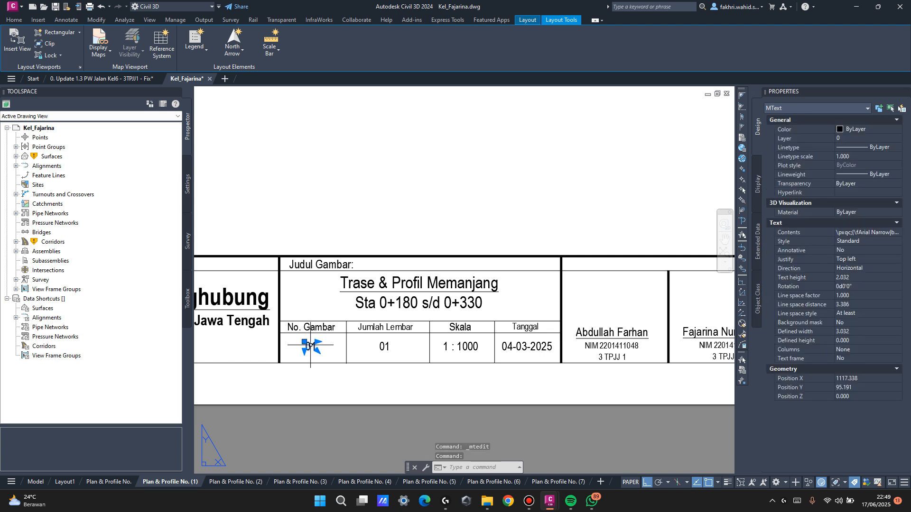
pyautogui.moveTo(313, 346); pyautogui.dragTo(319, 348)
pyautogui.write('2')
pyautogui.press('Escape')
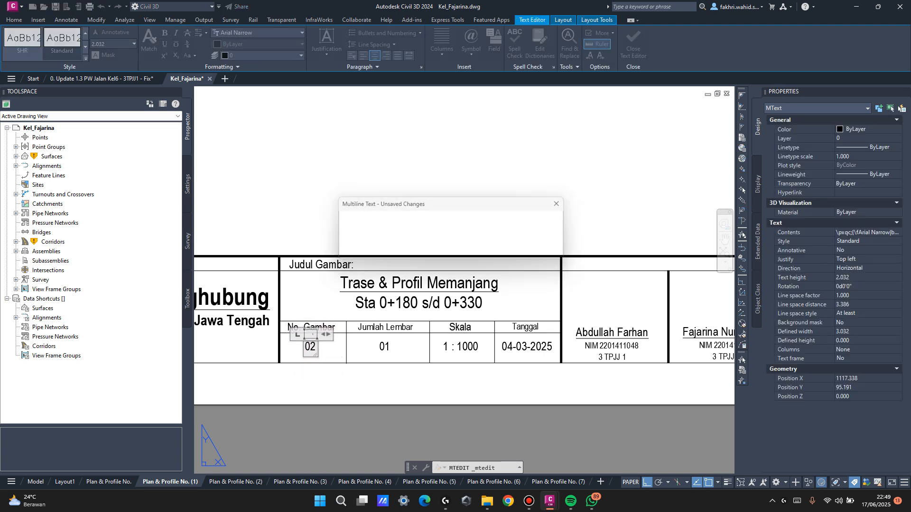
pyautogui.press('Return')
# Compare the profile view layout on the Plan & Profile No. sheet with that on Plan & Profile No. (1).
pyautogui.scroll(-6, 498, 331)
pyautogui.moveTo(468, 169); pyautogui.dragTo(468, 168, button='middle')
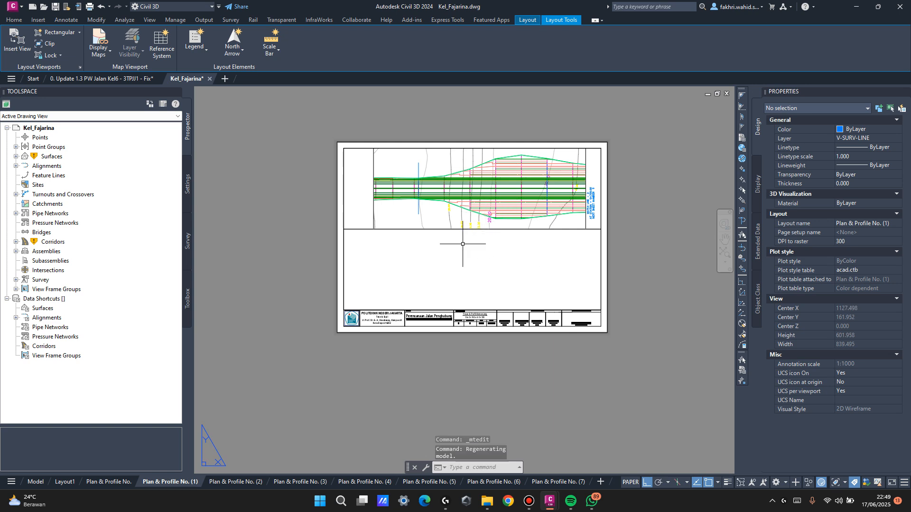
pyautogui.click(94, 483)
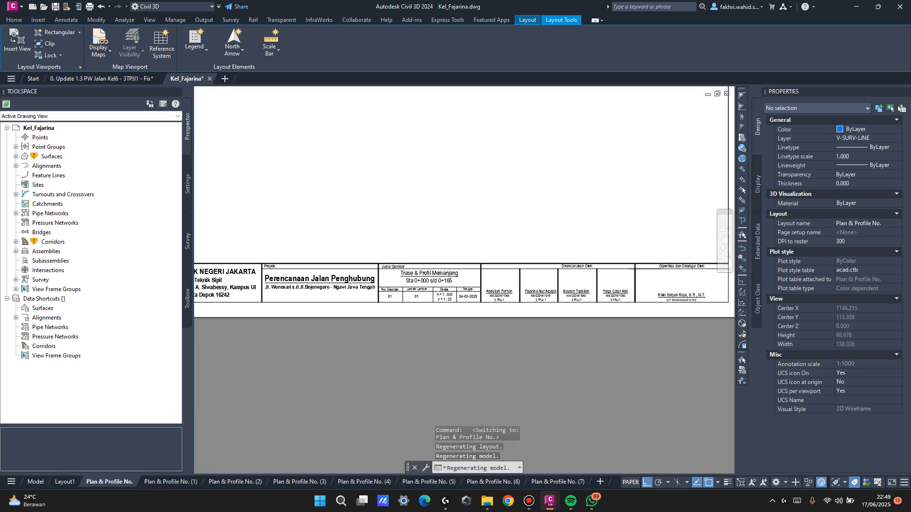
pyautogui.scroll(-3, 416, 326)
pyautogui.moveTo(416, 327); pyautogui.dragTo(480, 259, button='middle')
pyautogui.doubleClick(481, 270)
pyautogui.click(664, 231)
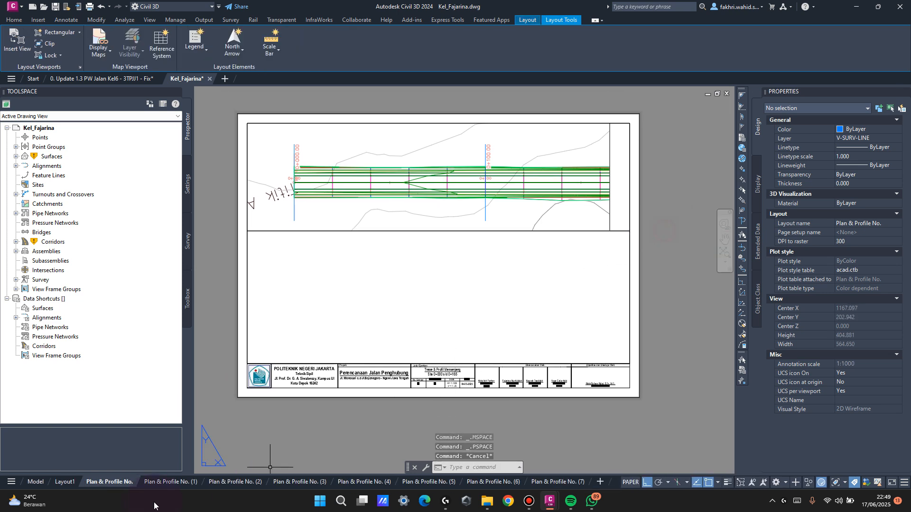
pyautogui.click(179, 482)
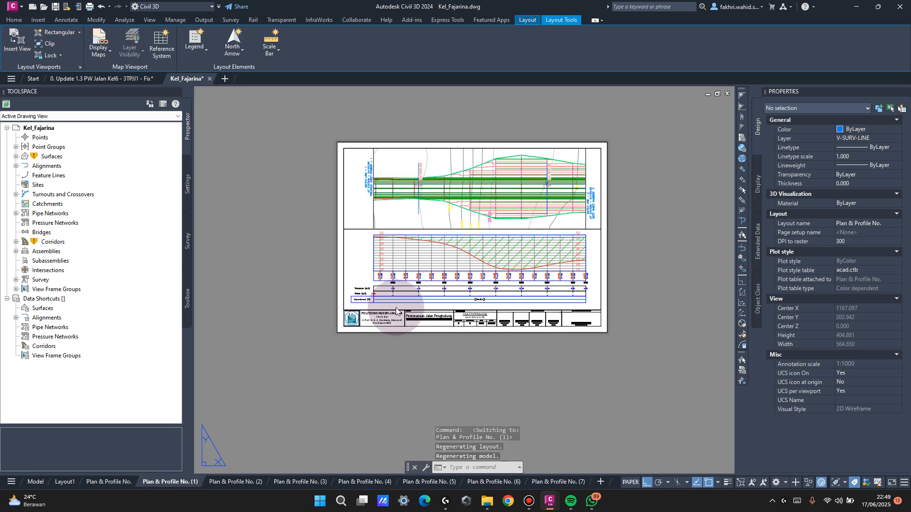
# Set the user-specified minimum elevation of the profile view on the Plan & Profile No. sheet to 22 m.
pyautogui.click(132, 482)
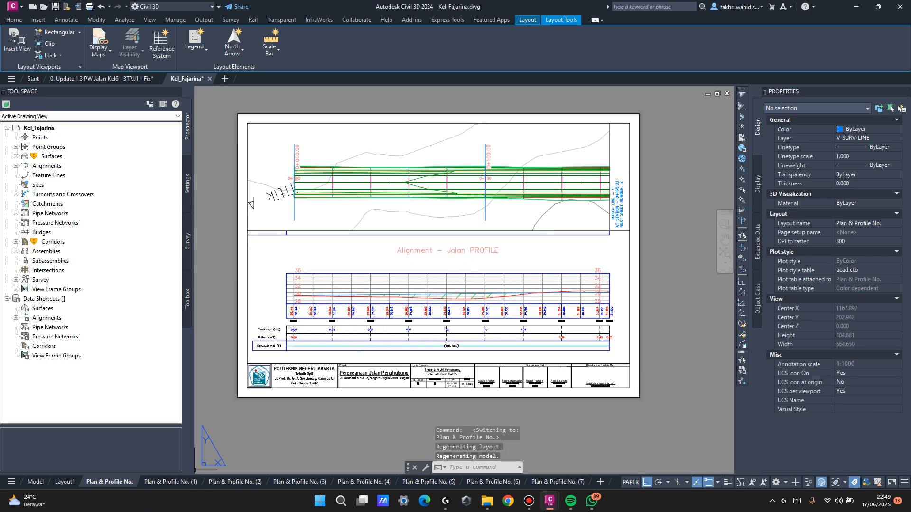
pyautogui.doubleClick(464, 284)
pyautogui.rightClick(462, 284)
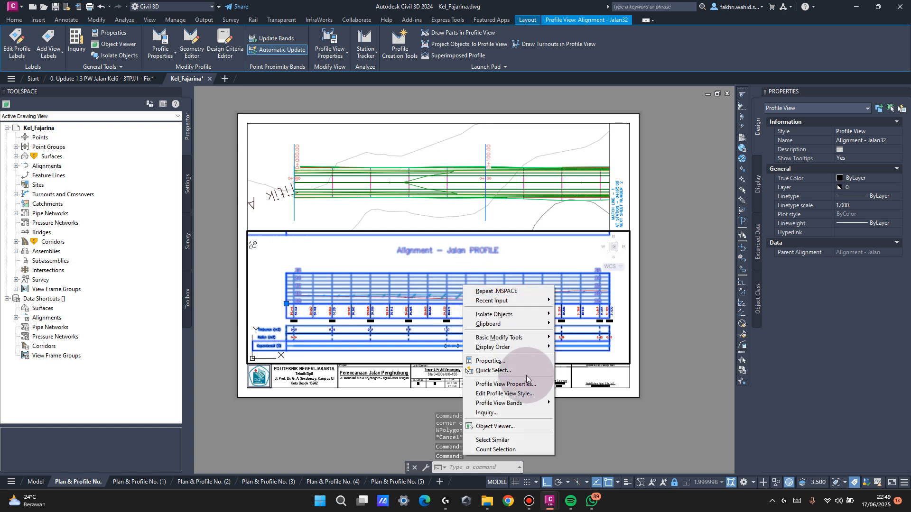
pyautogui.click(518, 383)
pyautogui.click(488, 112)
pyautogui.click(511, 112)
pyautogui.click(469, 114)
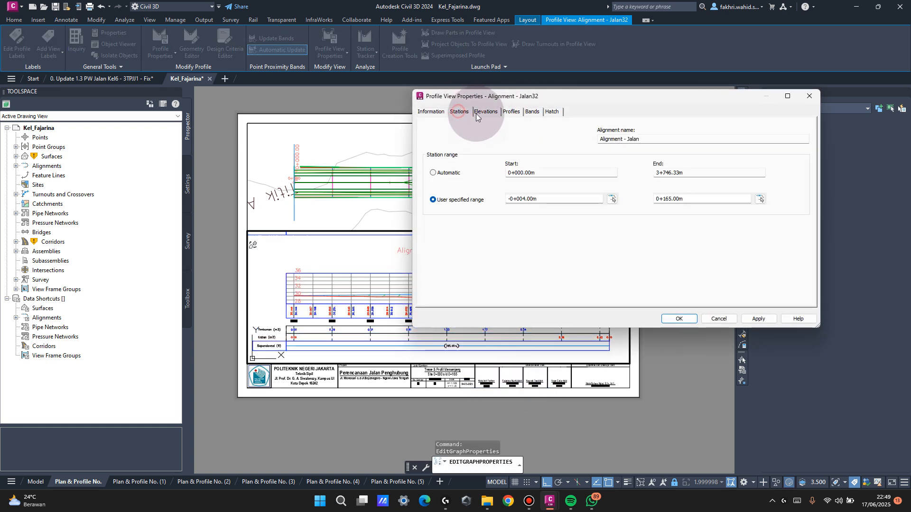
pyautogui.click(485, 112)
pyautogui.doubleClick(549, 167)
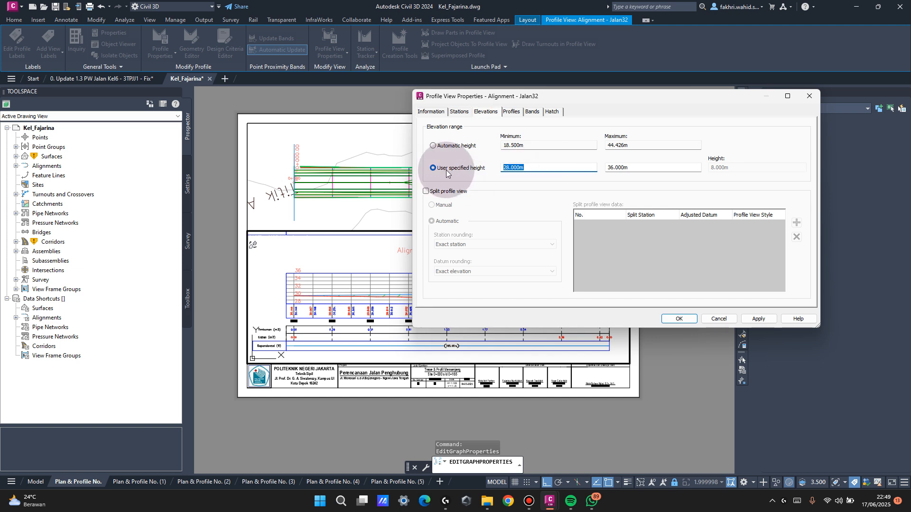
pyautogui.write('24')
pyautogui.doubleClick(652, 167)
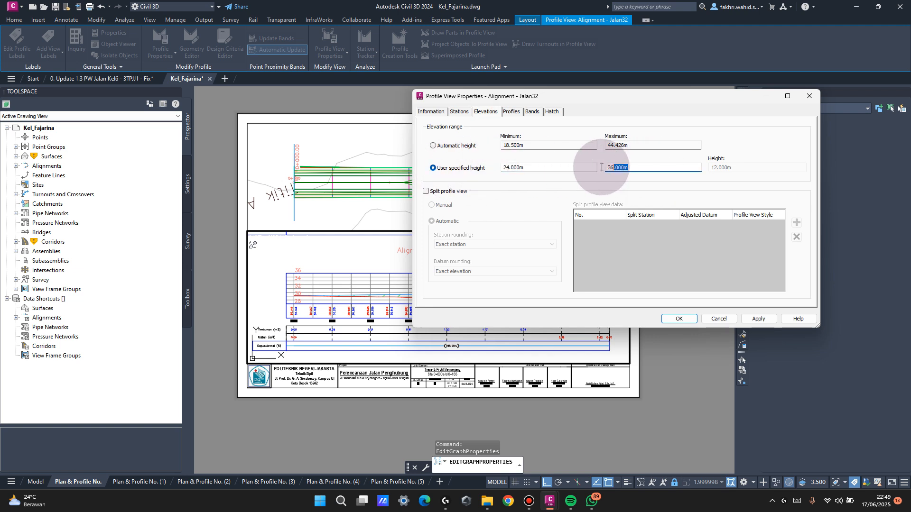
pyautogui.doubleClick(532, 169)
pyautogui.write('22')
pyautogui.click(670, 318)
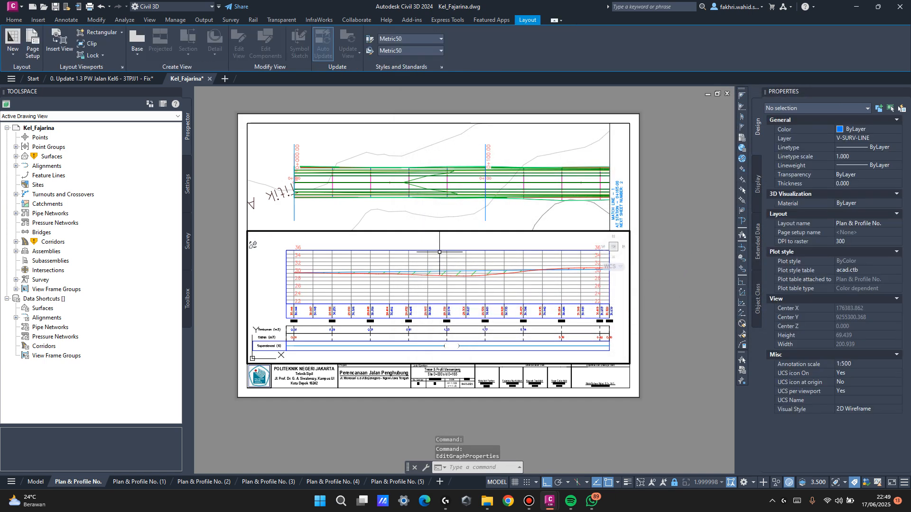
# Set the same profile view's user-specified maximum elevation to 42 m and apply it.
pyautogui.click(410, 261)
pyautogui.rightClick(408, 261)
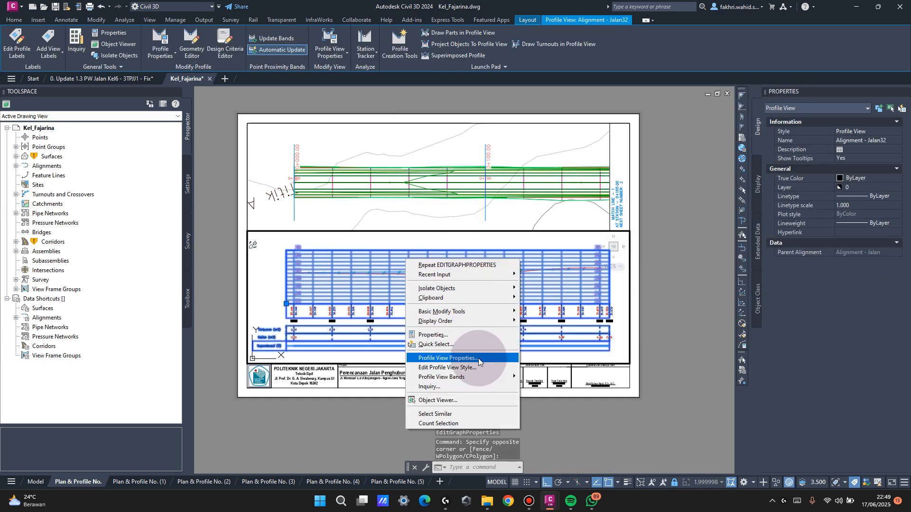
pyautogui.click(479, 362)
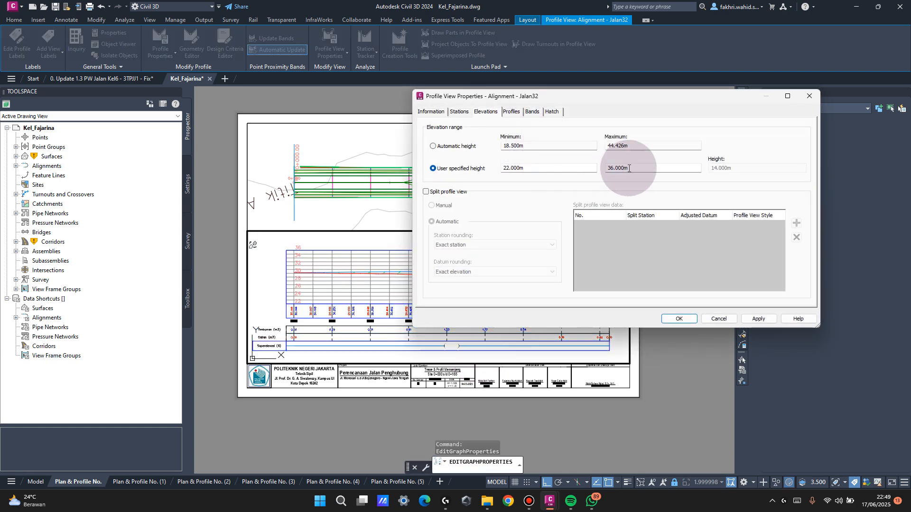
pyautogui.doubleClick(621, 169)
pyautogui.write('40')
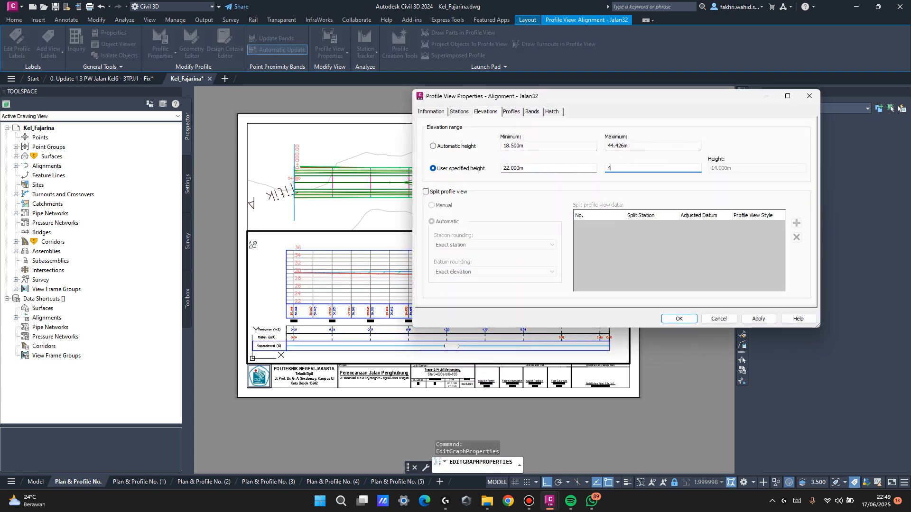
pyautogui.click(679, 319)
# Unlock the display of the profile viewport on the Plan & Profile No. sheet.
pyautogui.doubleClick(663, 246)
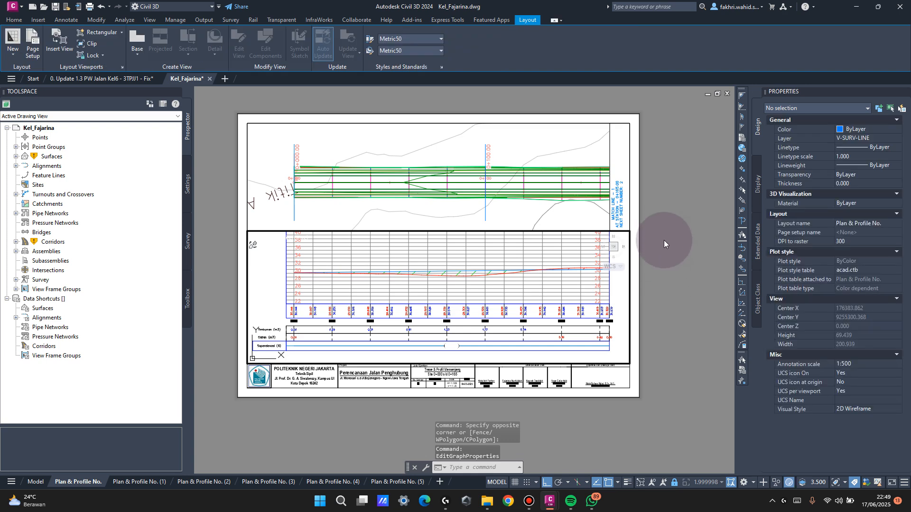
pyautogui.doubleClick(523, 265)
pyautogui.moveTo(527, 261); pyautogui.dragTo(527, 272, button='middle')
pyautogui.doubleClick(681, 264)
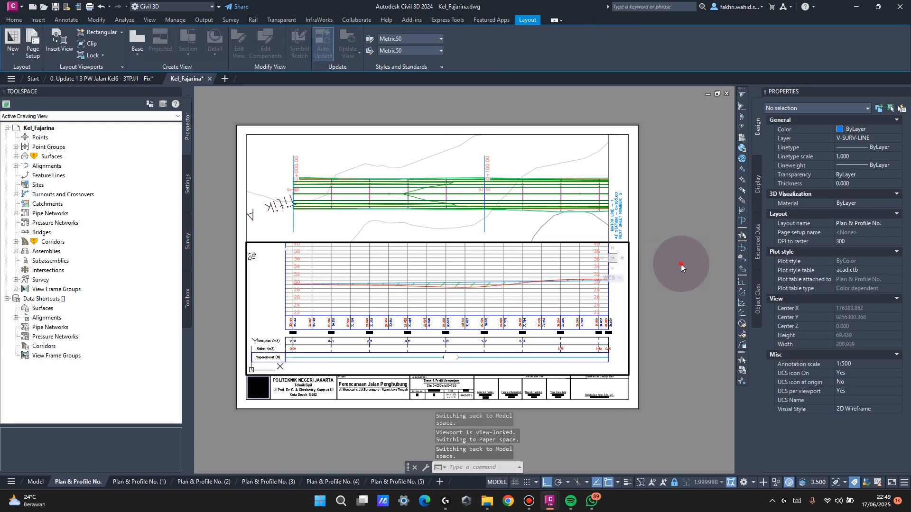
pyautogui.click(629, 273)
pyautogui.click(845, 286)
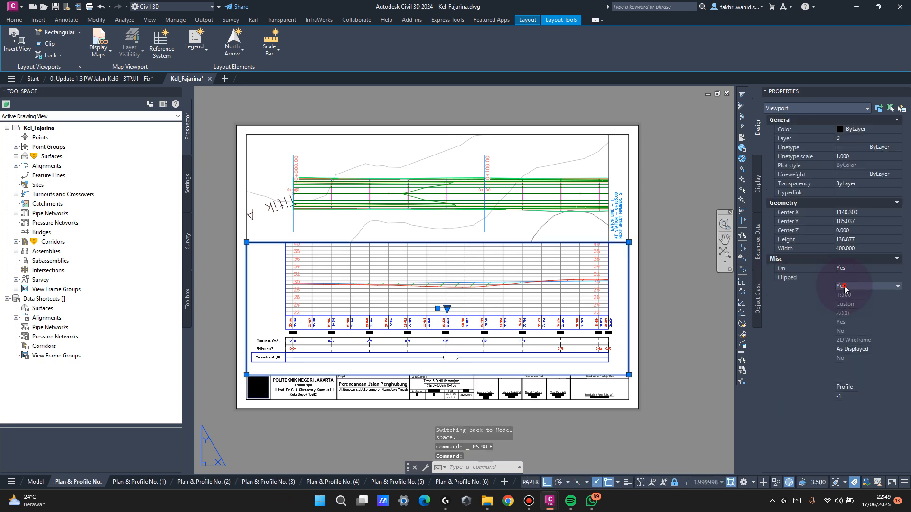
pyautogui.click(845, 303)
# Shift the profile view downward inside its viewport so the whole elevation grid fits, and return to paper space.
pyautogui.doubleClick(552, 283)
pyautogui.moveTo(554, 281); pyautogui.dragTo(551, 289, button='middle')
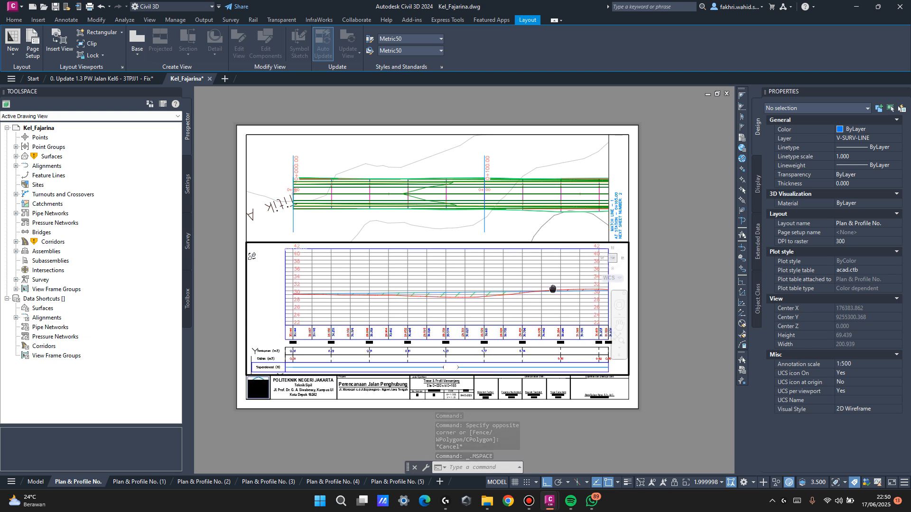
pyautogui.doubleClick(701, 248)
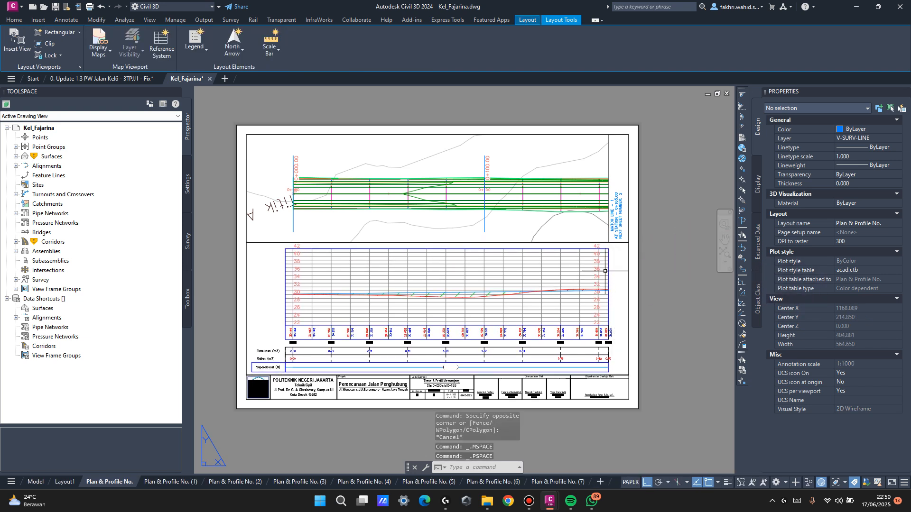
# Open the style of the profile view on the Plan & Profile No. sheet for editing at its vertical axis settings.
pyautogui.scroll(7, 399, 263)
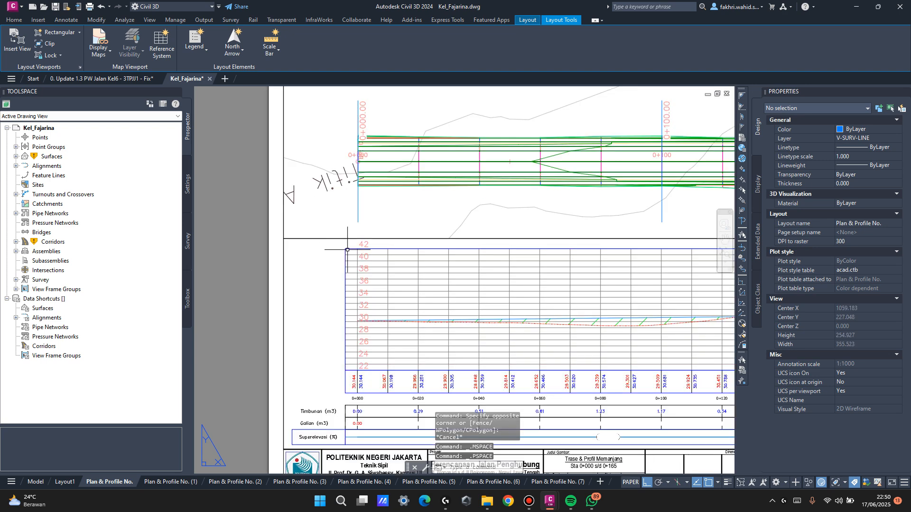
pyautogui.scroll(-3, 364, 228)
pyautogui.scroll(4, 364, 229)
pyautogui.click(379, 232)
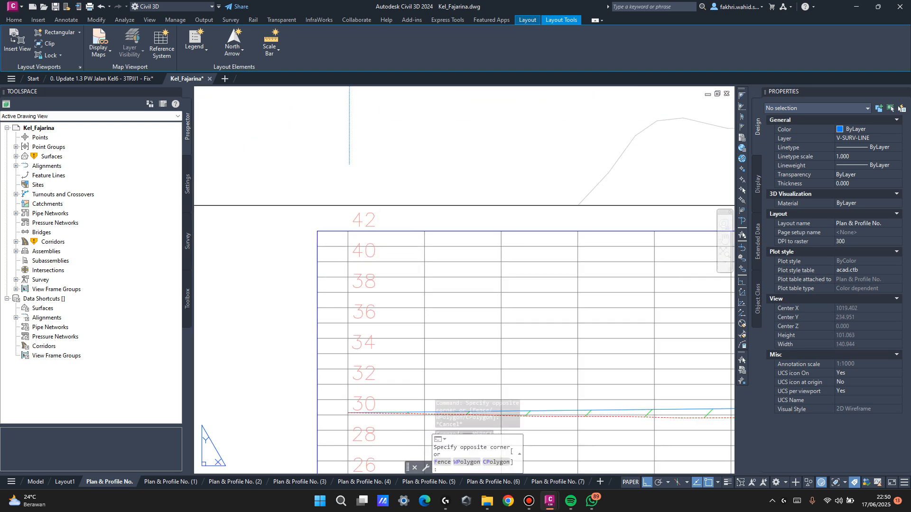
pyautogui.doubleClick(380, 231)
pyautogui.click(379, 231)
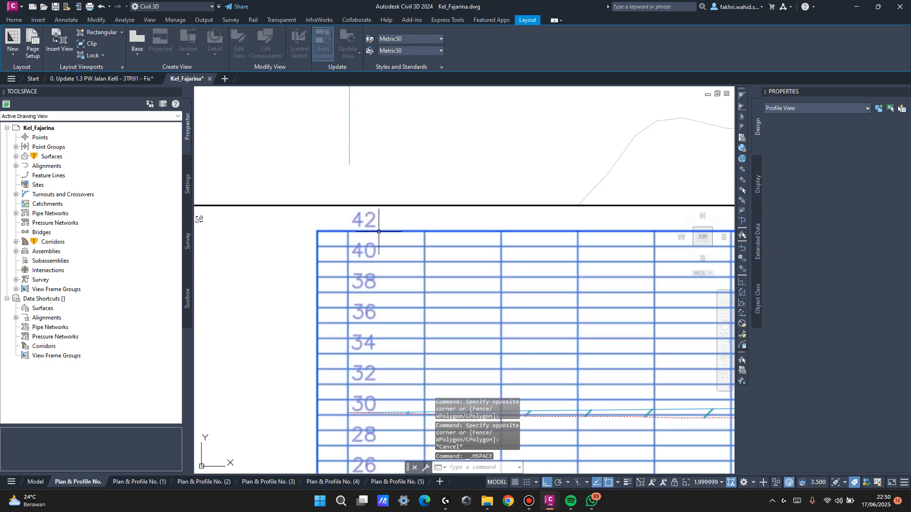
pyautogui.rightClick(378, 232)
pyautogui.click(420, 340)
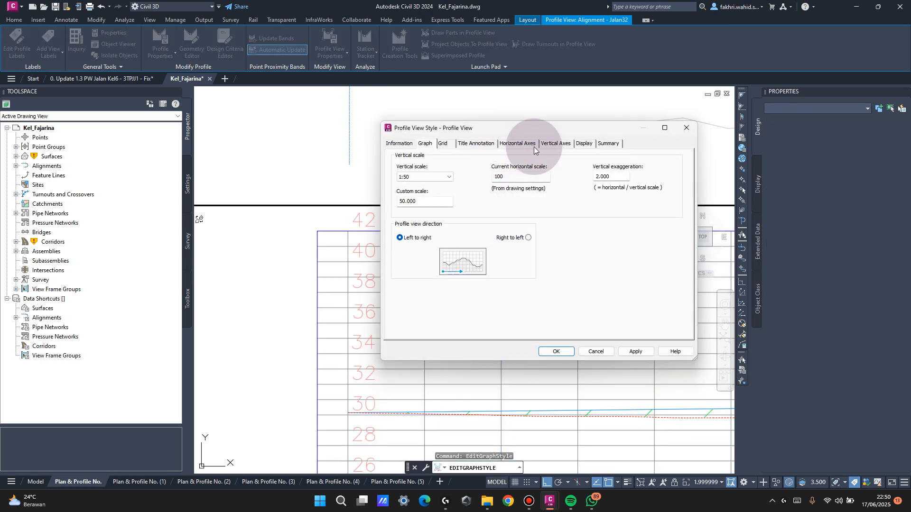
pyautogui.click(556, 143)
# Set the left axis's major and minor tick Y offsets to 0 mm and its major tick text height to 1.75 mm.
pyautogui.doubleClick(428, 227)
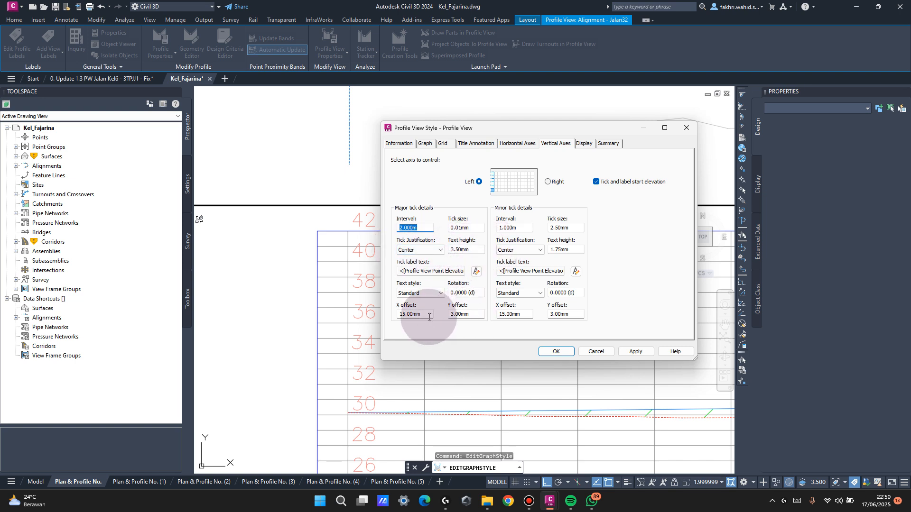
pyautogui.click(458, 314)
pyautogui.write('0')
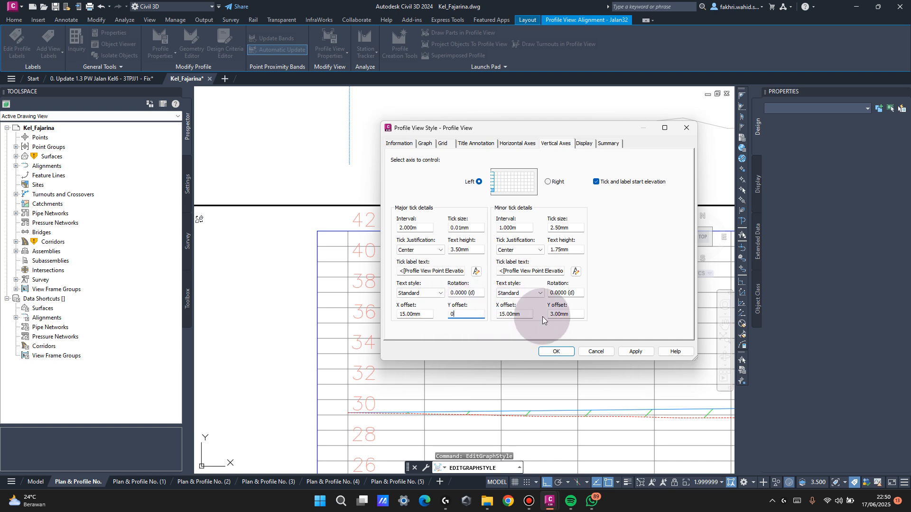
pyautogui.click(576, 315)
pyautogui.write('0')
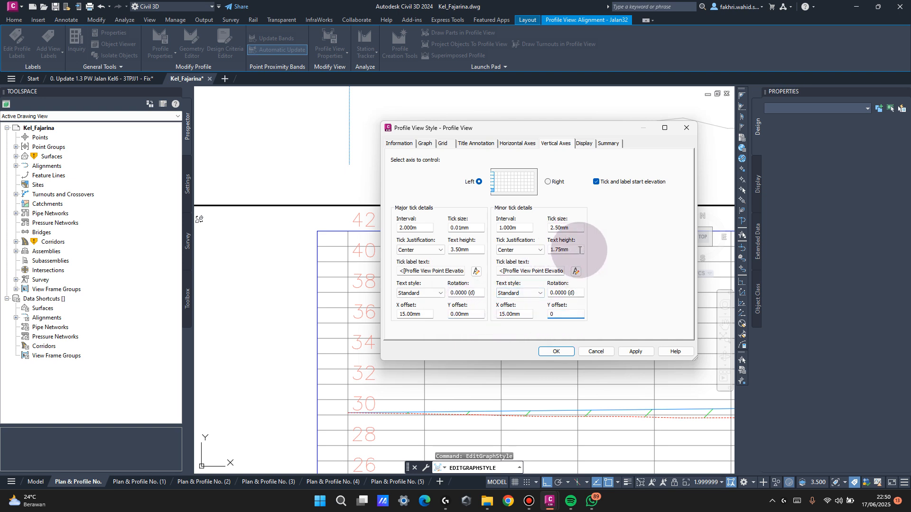
pyautogui.click(564, 250)
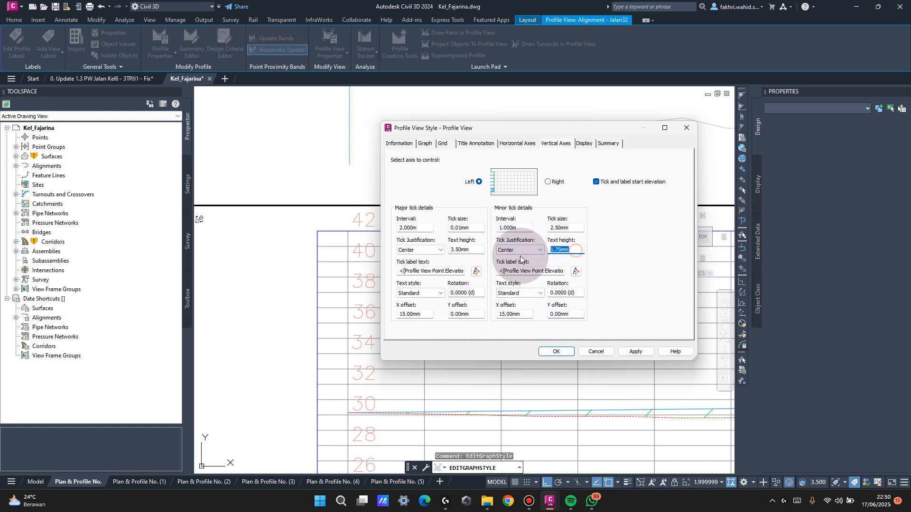
pyautogui.click(478, 249)
pyautogui.write('1.75')
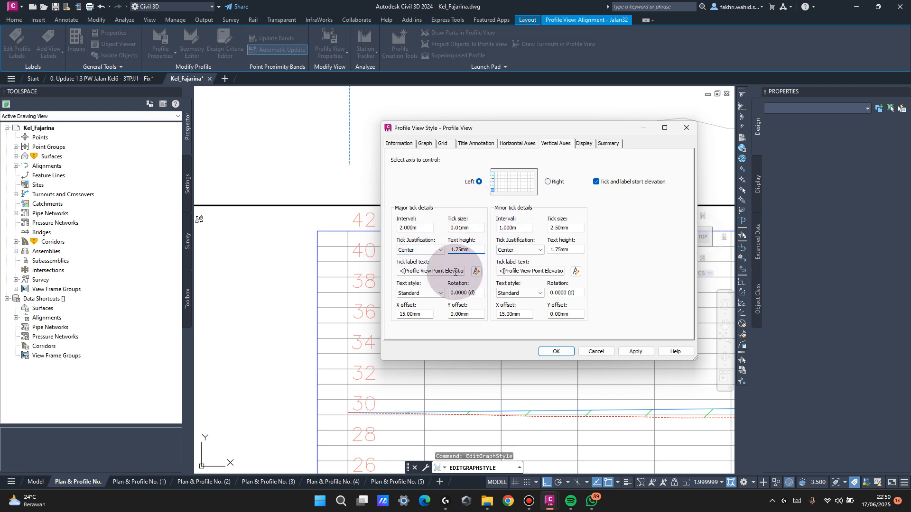
# Change the color of the left axis's major tick label text to White.
pyautogui.click(476, 272)
pyautogui.click(539, 218)
pyautogui.hotkey('ctrl', 'a')
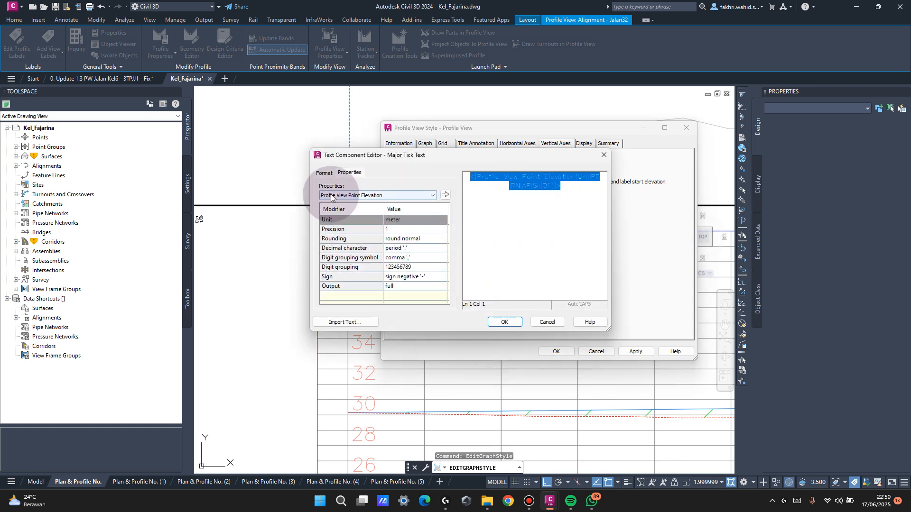
pyautogui.click(324, 173)
pyautogui.click(336, 252)
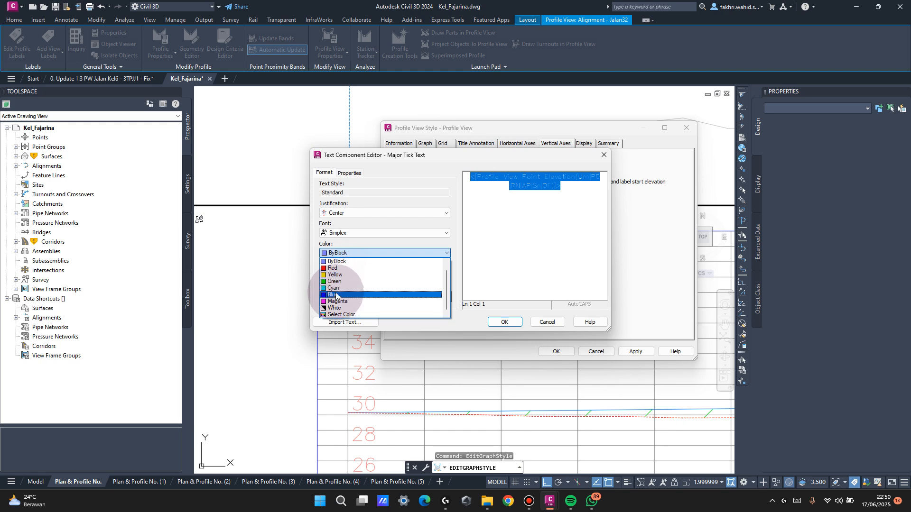
pyautogui.click(333, 309)
pyautogui.click(508, 322)
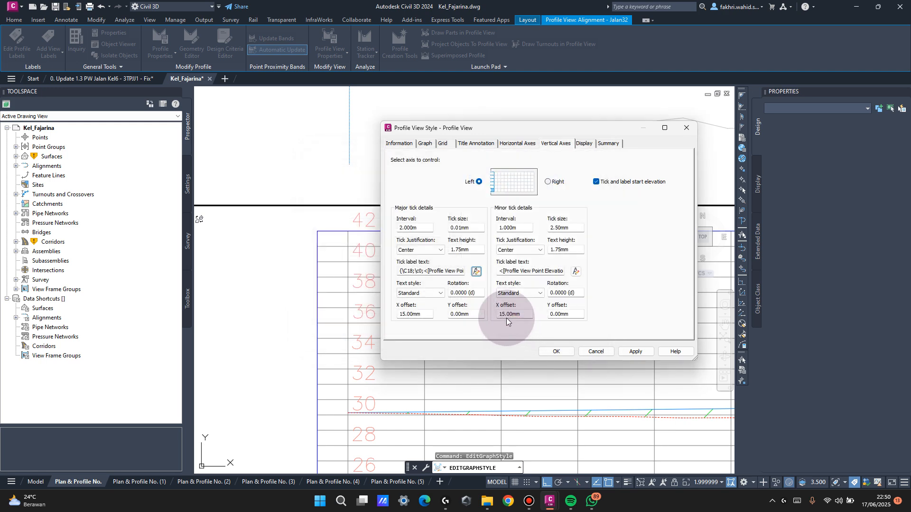
# Change the left axis's minor tick label text color to White and accept the profile view style changes.
pyautogui.click(577, 271)
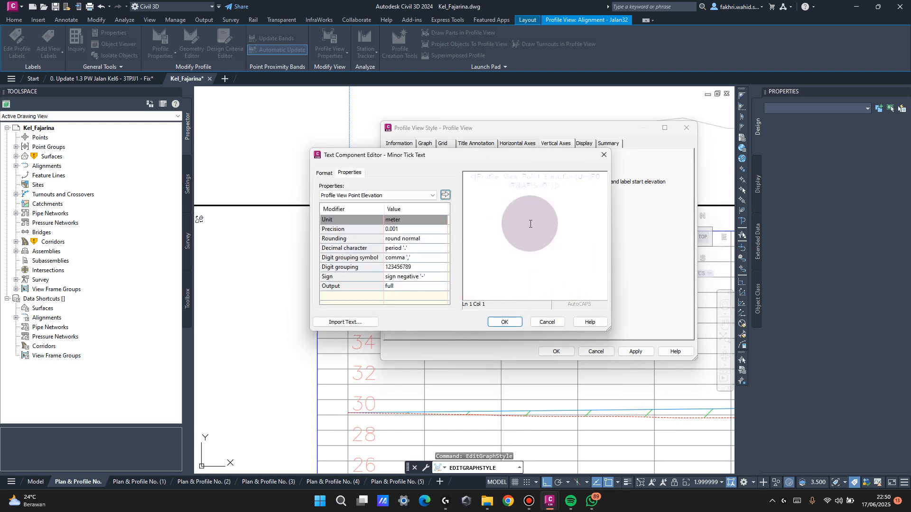
pyautogui.click(487, 248)
pyautogui.hotkey('ctrl', 'a')
pyautogui.click(324, 173)
pyautogui.click(337, 252)
pyautogui.click(335, 308)
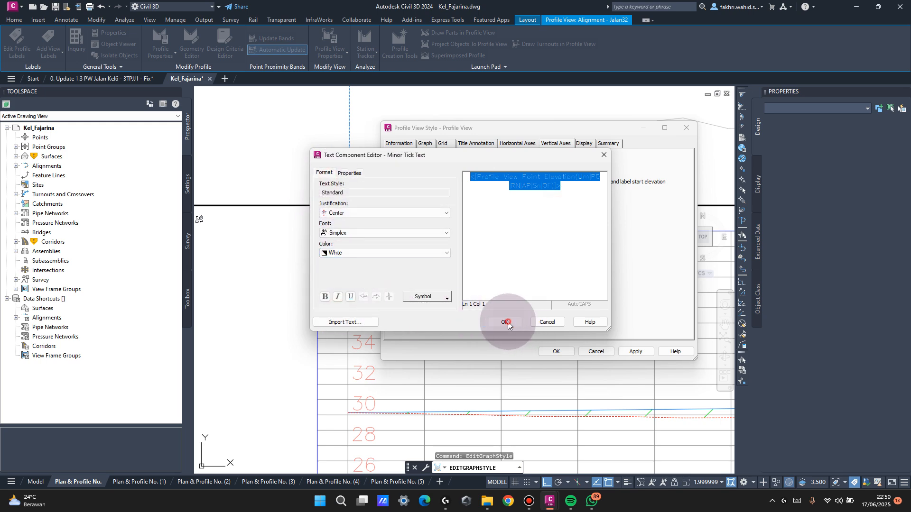
pyautogui.click(505, 322)
pyautogui.click(556, 349)
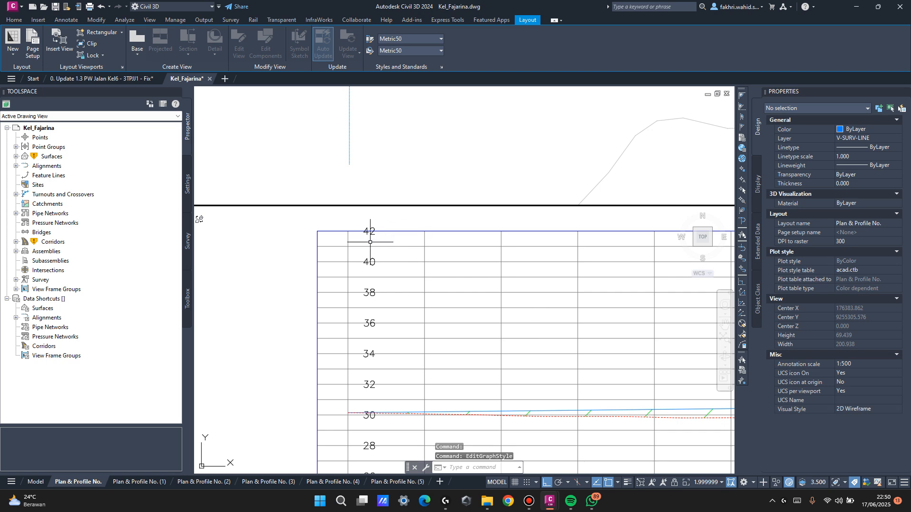
# Undo the accidental shift of the profile view inside its viewport and return to paper space.
pyautogui.click(298, 137)
pyautogui.scroll(-4, 258, 223)
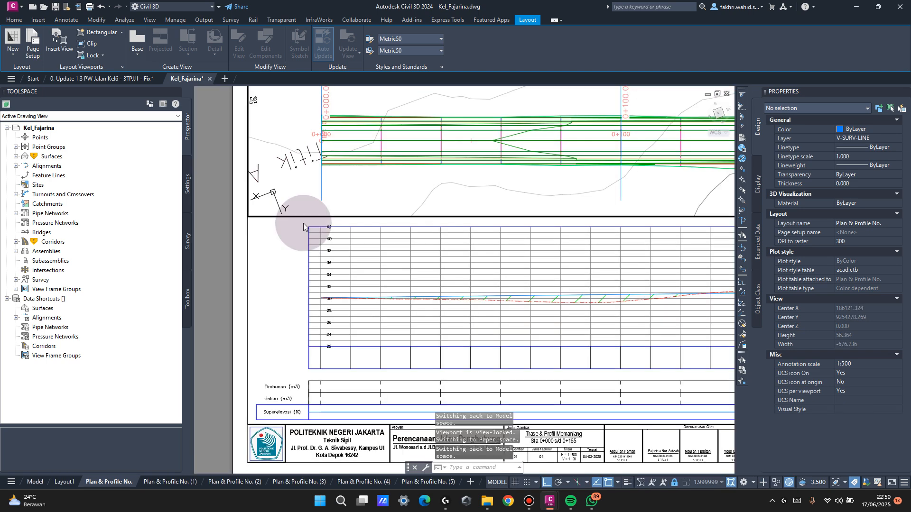
pyautogui.click(459, 259)
pyautogui.moveTo(527, 281); pyautogui.dragTo(355, 263, button='middle')
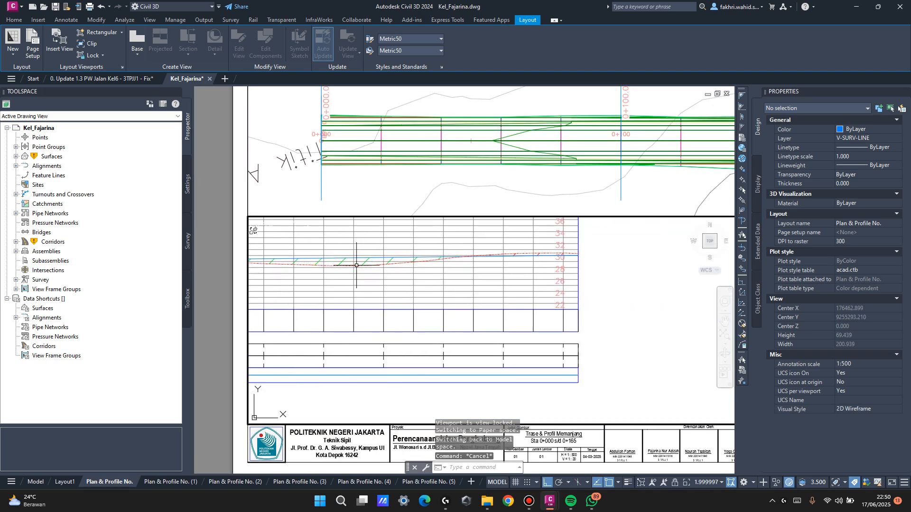
pyautogui.hotkey('ctrl', 'z')
pyautogui.doubleClick(219, 207)
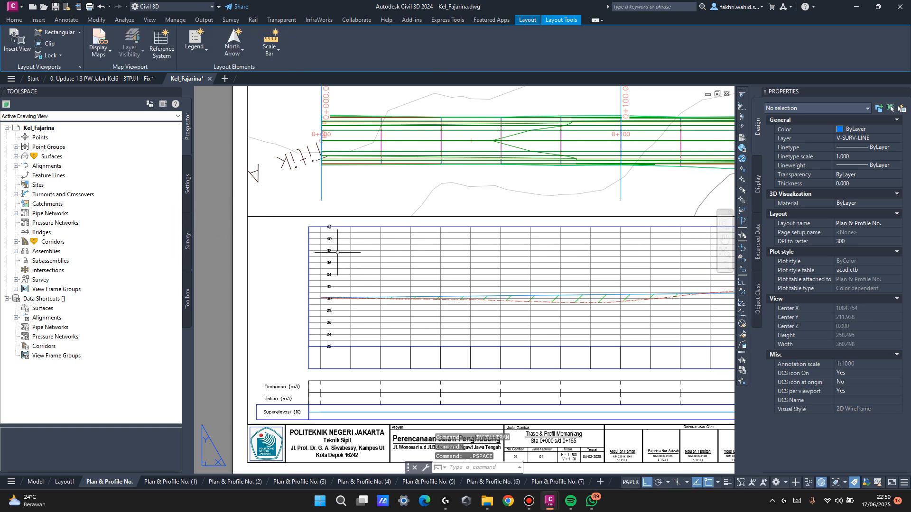
# Reopen the profile view's style from inside its viewport to edit the vertical axes.
pyautogui.doubleClick(330, 238)
pyautogui.click(332, 242)
pyautogui.rightClick(332, 241)
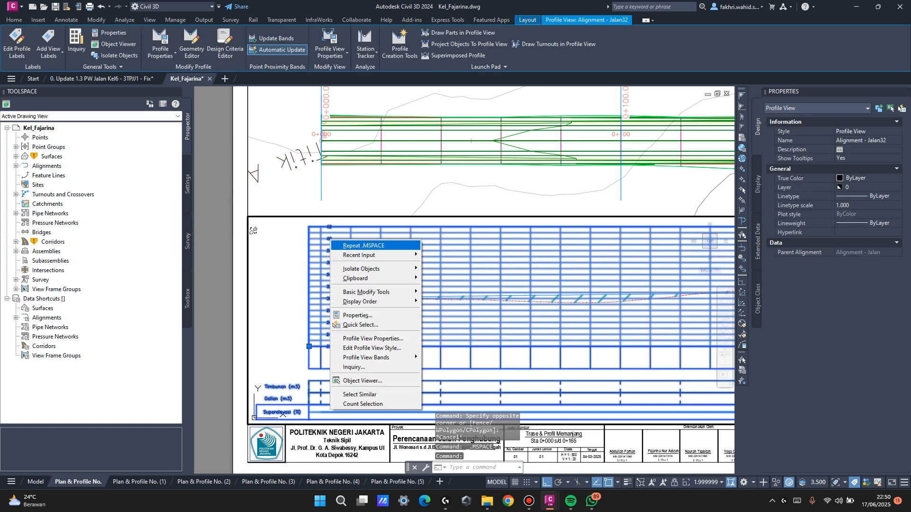
pyautogui.press('Escape')
pyautogui.press('Escape')
pyautogui.click(331, 241)
pyautogui.rightClick(332, 240)
pyautogui.click(409, 350)
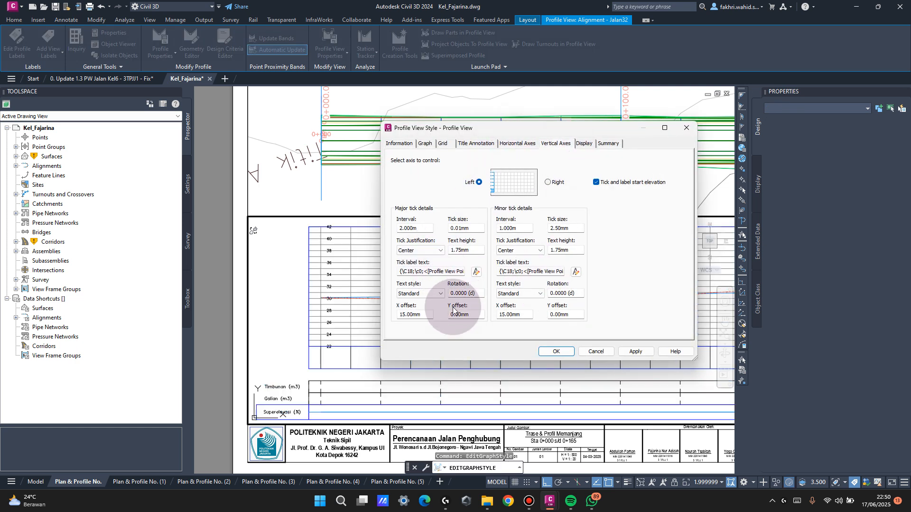
# Try a left axis major tick X offset of -5 mm, settle on 5 mm and apply it.
pyautogui.doubleClick(415, 315)
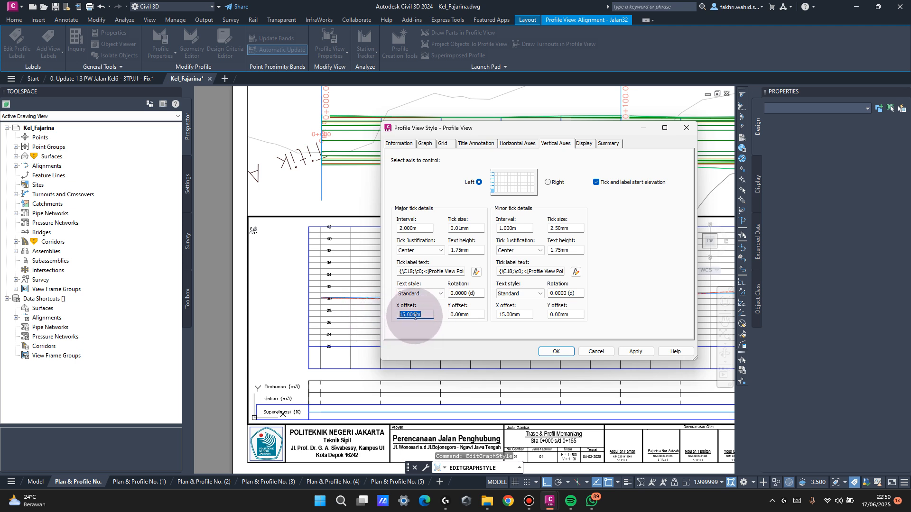
pyautogui.write('-5')
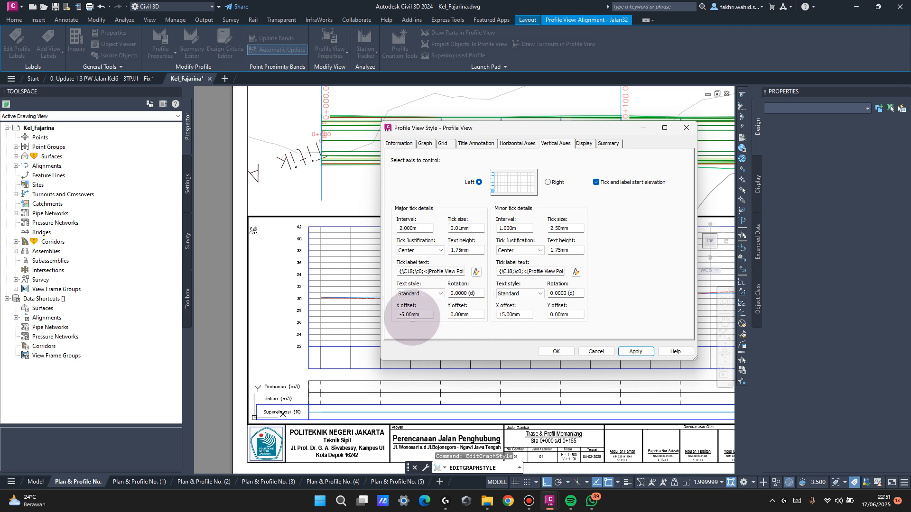
pyautogui.moveTo(424, 314); pyautogui.dragTo(369, 321)
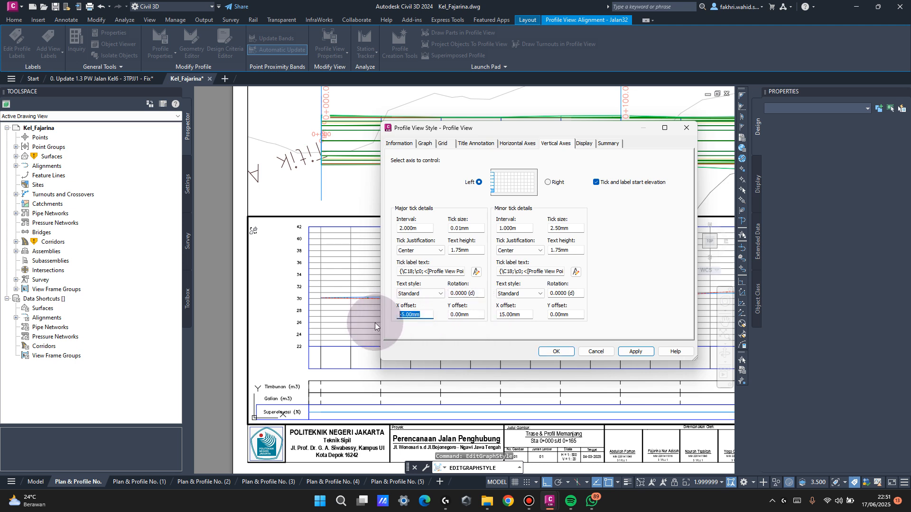
pyautogui.write('5')
pyautogui.click(634, 353)
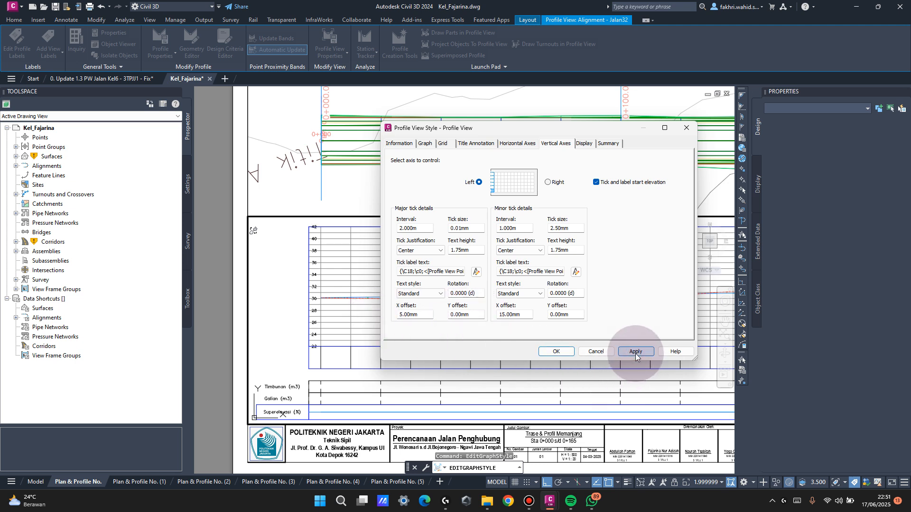
pyautogui.click(554, 352)
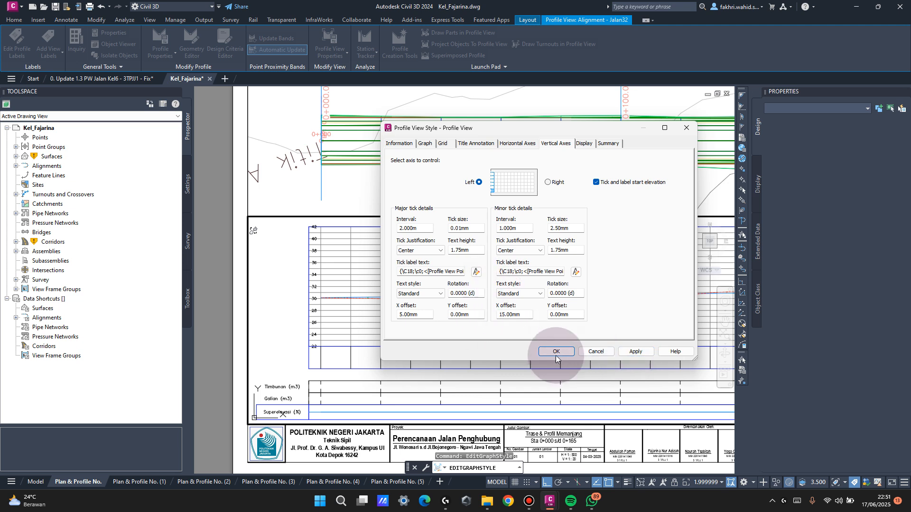
# Switch to the right vertical axis and set its major tick text height to 1.75 mm.
pyautogui.click(549, 182)
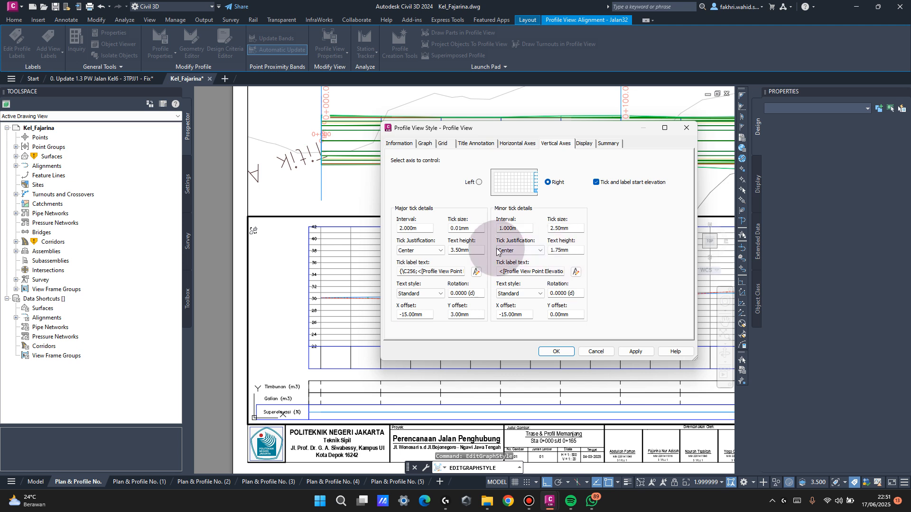
pyautogui.hotkey('ctrl', 'c')
pyautogui.moveTo(557, 247); pyautogui.dragTo(421, 251)
pyautogui.hotkey('ctrl', 'v')
pyautogui.moveTo(426, 315); pyautogui.dragTo(376, 314)
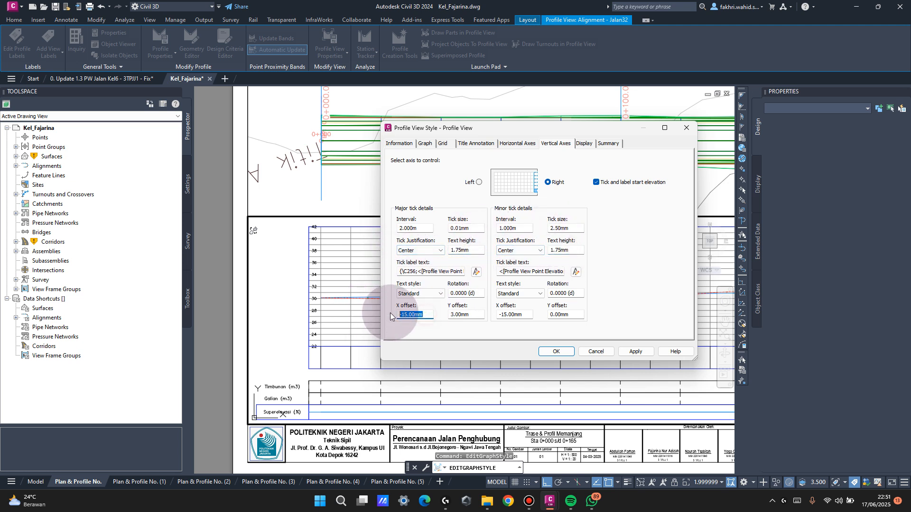
# Change the color of the right axis's major tick label text to White.
pyautogui.click(476, 271)
pyautogui.hotkey('ctrl', 'a')
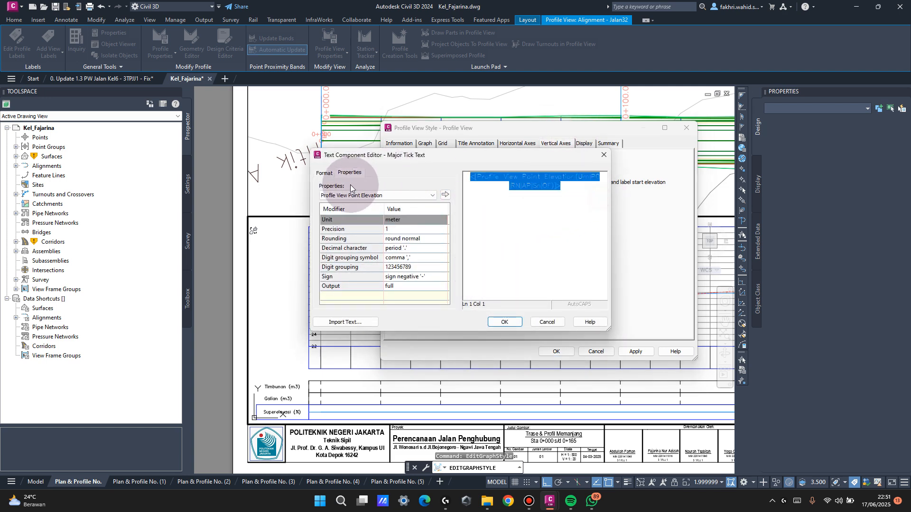
pyautogui.click(324, 172)
pyautogui.click(352, 253)
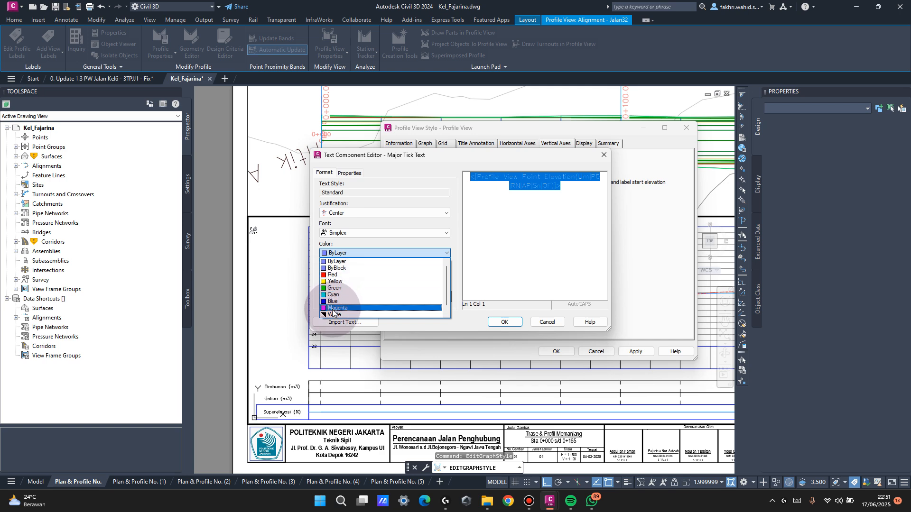
pyautogui.click(337, 325)
pyautogui.click(505, 322)
# Change the right axis's minor tick label text color to White and accept the profile view style.
pyautogui.click(577, 270)
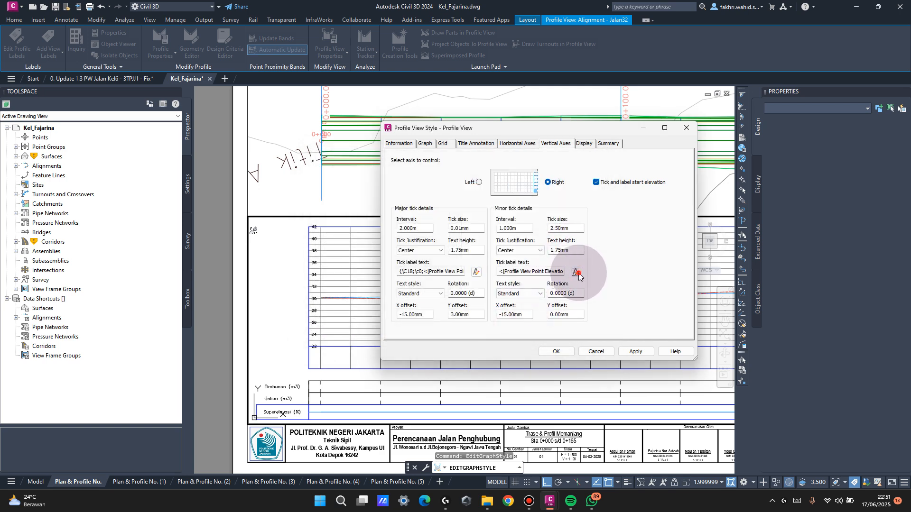
pyautogui.click(542, 235)
pyautogui.hotkey('ctrl', 'a')
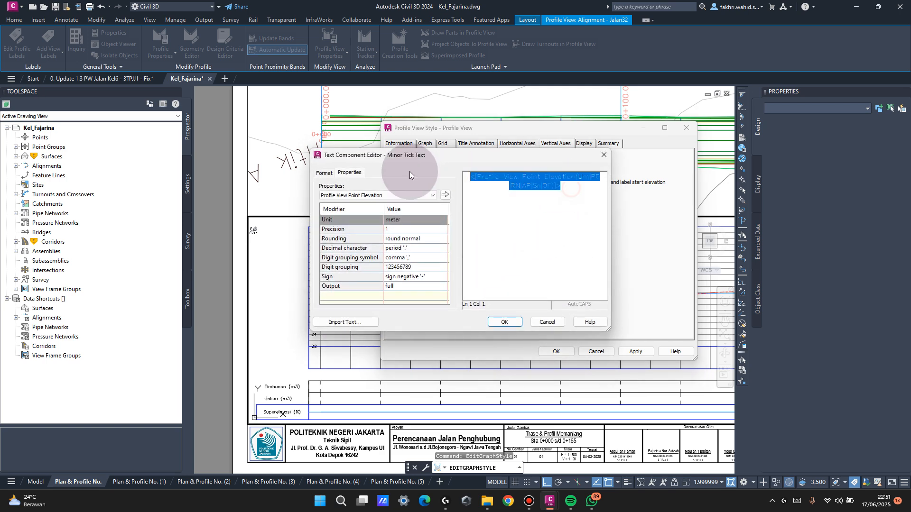
pyautogui.click(333, 173)
pyautogui.click(338, 253)
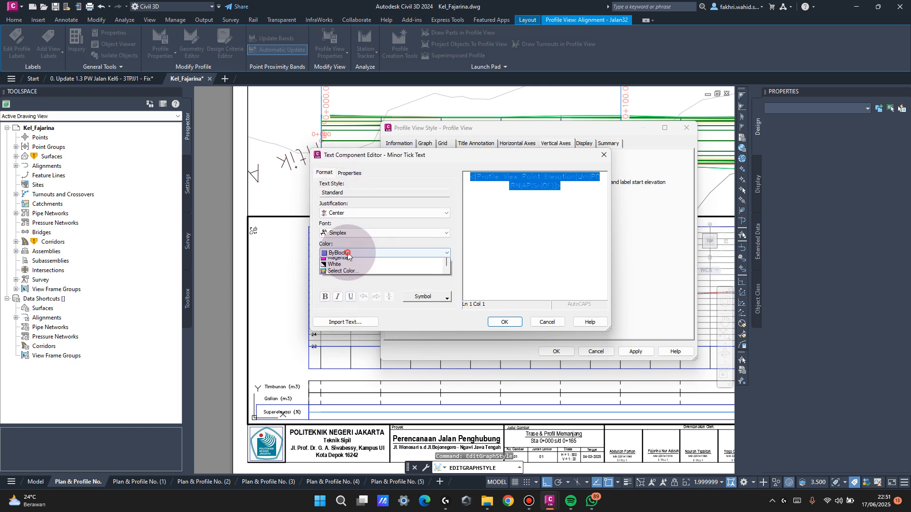
pyautogui.click(336, 308)
pyautogui.click(505, 323)
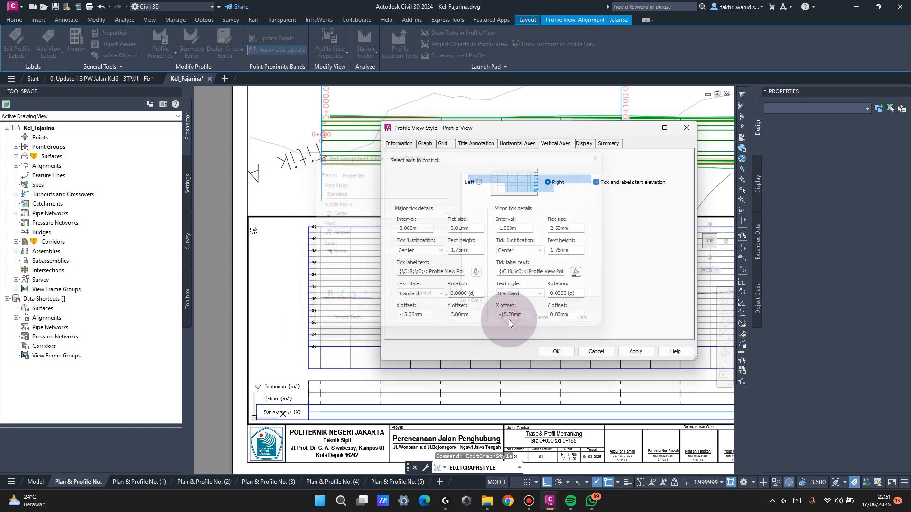
pyautogui.click(557, 351)
pyautogui.click(224, 242)
pyautogui.moveTo(601, 289); pyautogui.dragTo(332, 275, button='middle')
pyautogui.doubleClick(464, 252)
pyautogui.click(472, 247)
pyautogui.click(473, 247)
pyautogui.click(481, 240)
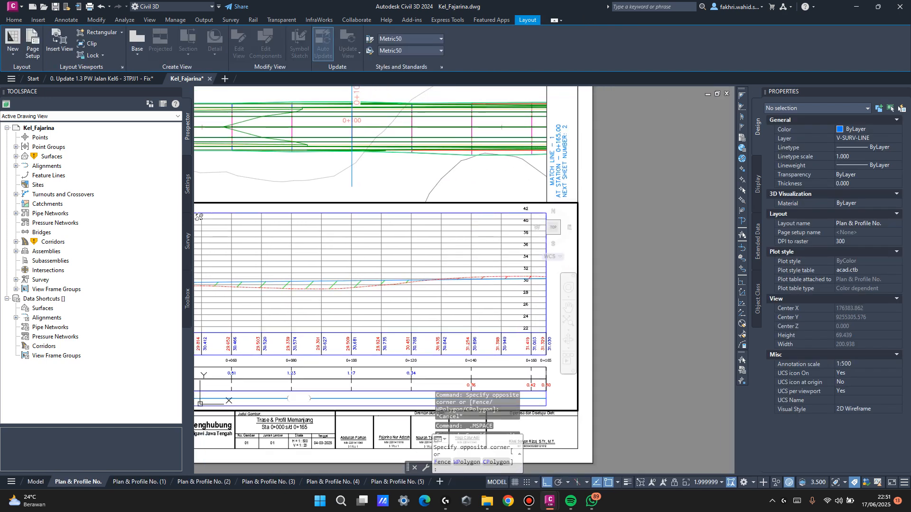
pyautogui.click(470, 239)
pyautogui.rightClick(472, 239)
pyautogui.click(522, 338)
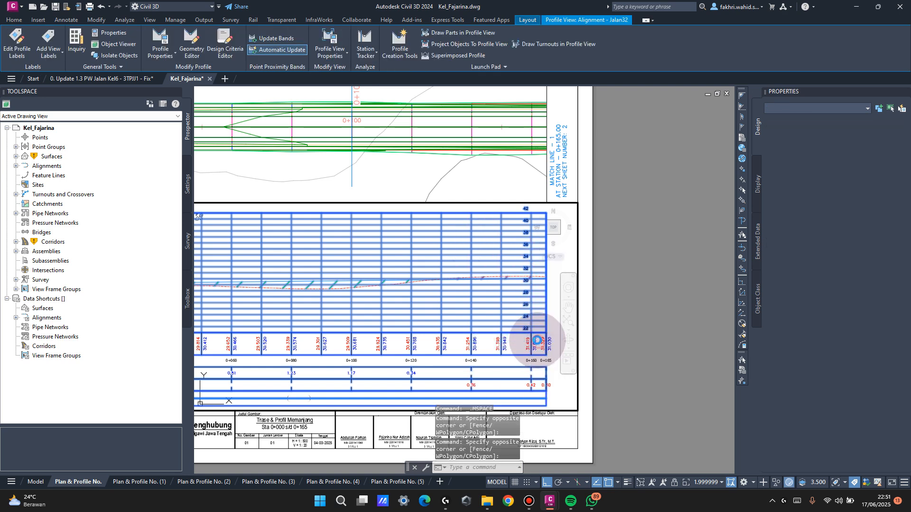
pyautogui.click(680, 318)
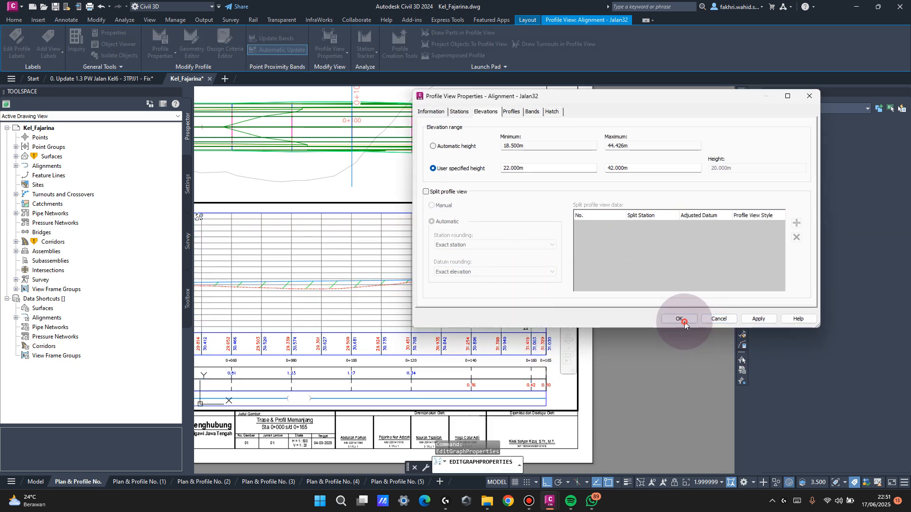
pyautogui.press('Escape')
# In the profile view style, try a right axis major tick X offset of 5 mm, settle on -5 mm and return to paper space.
pyautogui.click(512, 249)
pyautogui.rightClick(510, 249)
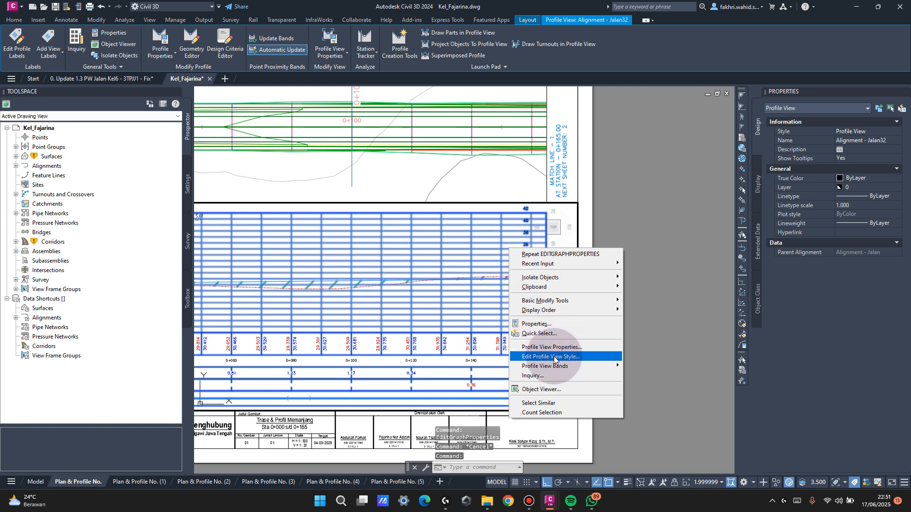
pyautogui.click(547, 356)
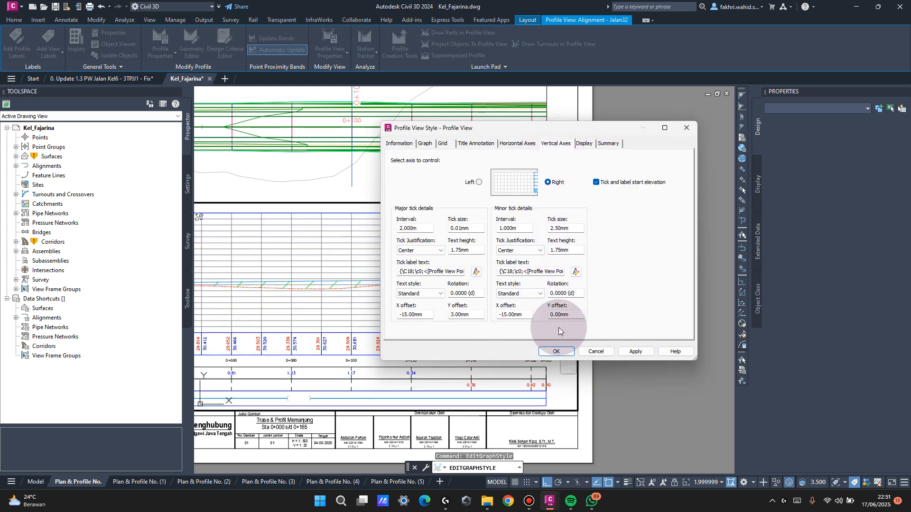
pyautogui.moveTo(569, 127); pyautogui.dragTo(274, 138)
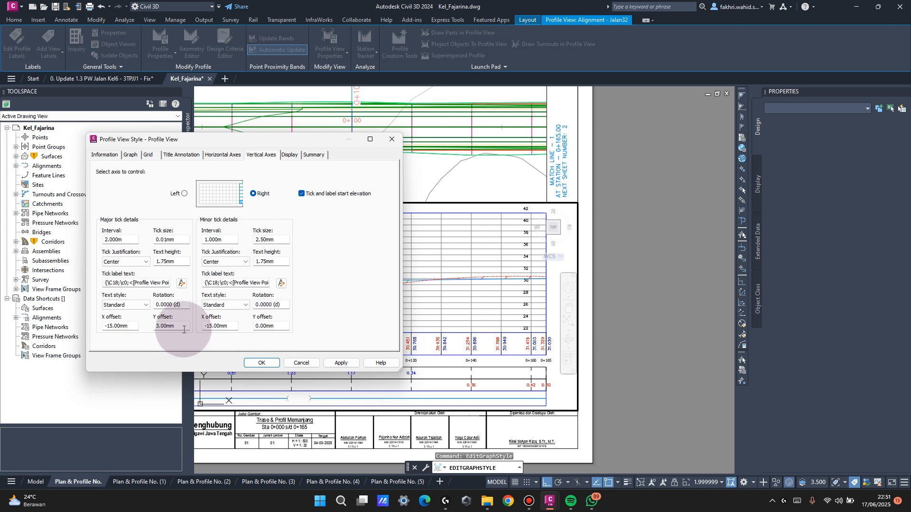
pyautogui.moveTo(137, 326); pyautogui.dragTo(68, 336)
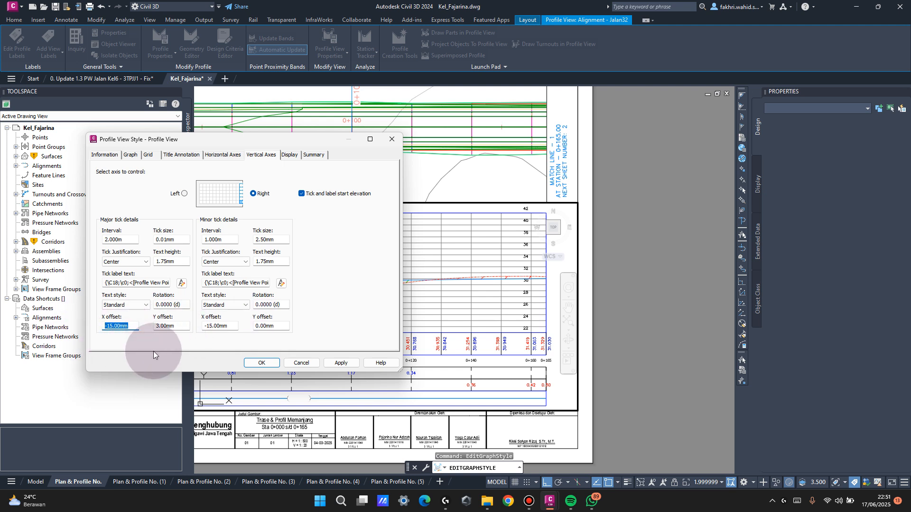
pyautogui.write('5')
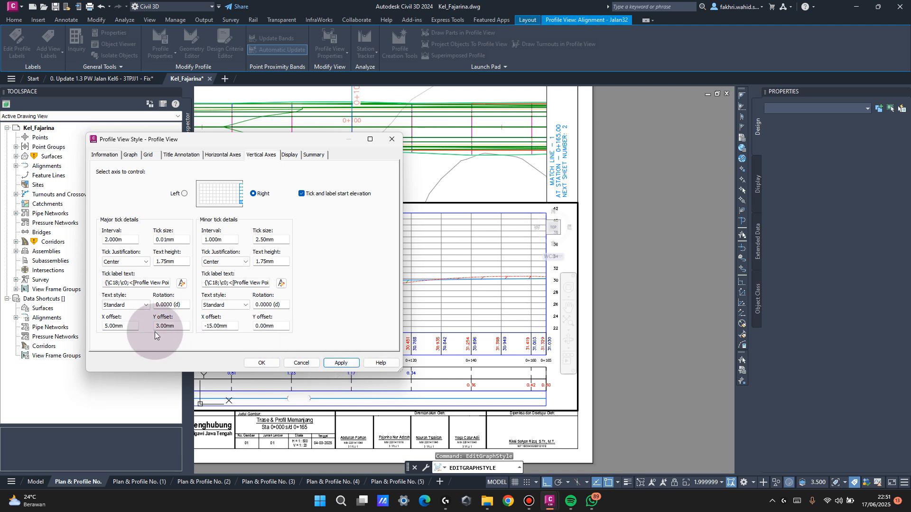
pyautogui.moveTo(137, 328); pyautogui.dragTo(81, 330)
pyautogui.write('-5')
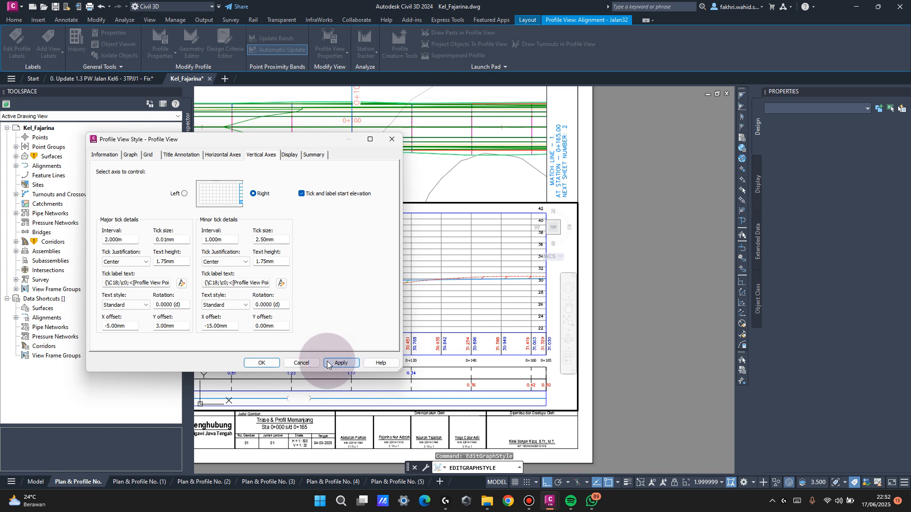
pyautogui.click(259, 363)
pyautogui.doubleClick(669, 254)
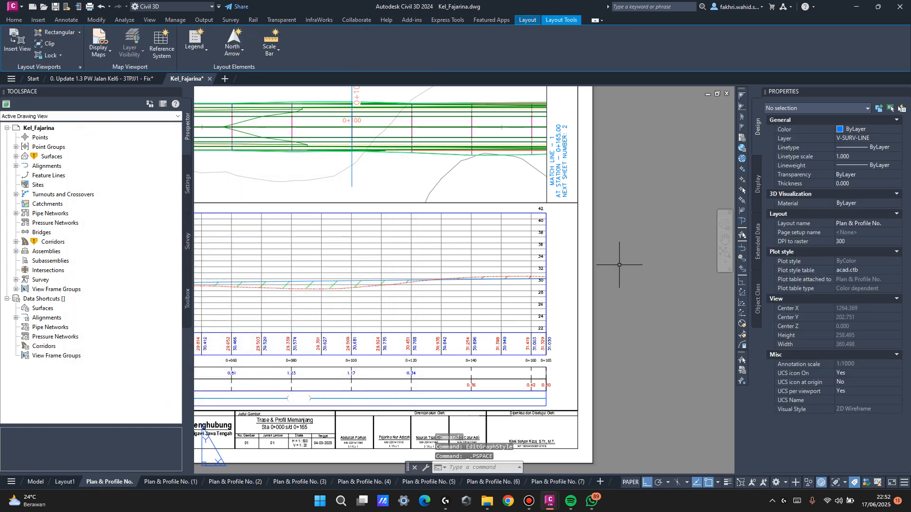
# Examine the first plan and profile sheet, including the elevation axis labels, profile bands and title block.
pyautogui.scroll(-3, 659, 253)
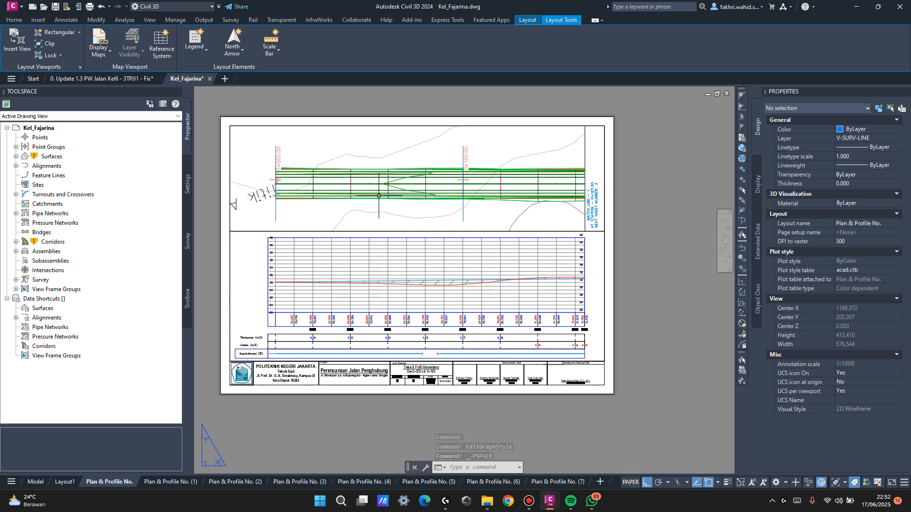
pyautogui.click(662, 232)
pyautogui.press('Escape')
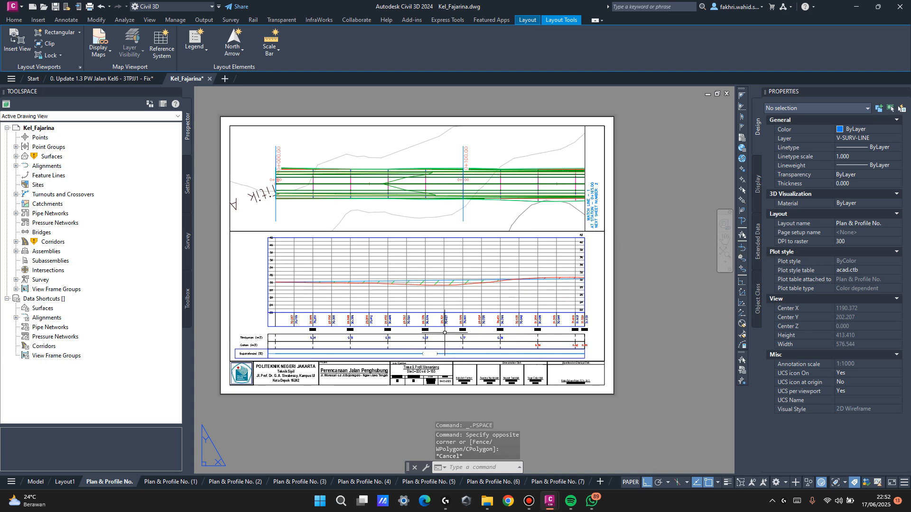
pyautogui.moveTo(515, 338); pyautogui.dragTo(507, 312, button='middle')
pyautogui.scroll(6, 405, 331)
pyautogui.scroll(-16, 463, 312)
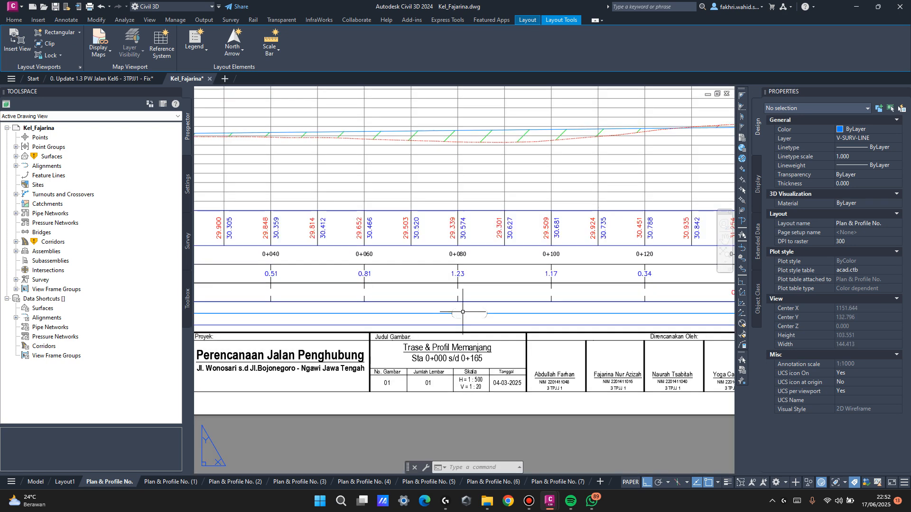
pyautogui.scroll(4, 496, 265)
pyautogui.moveTo(470, 273); pyautogui.dragTo(501, 248, button='middle')
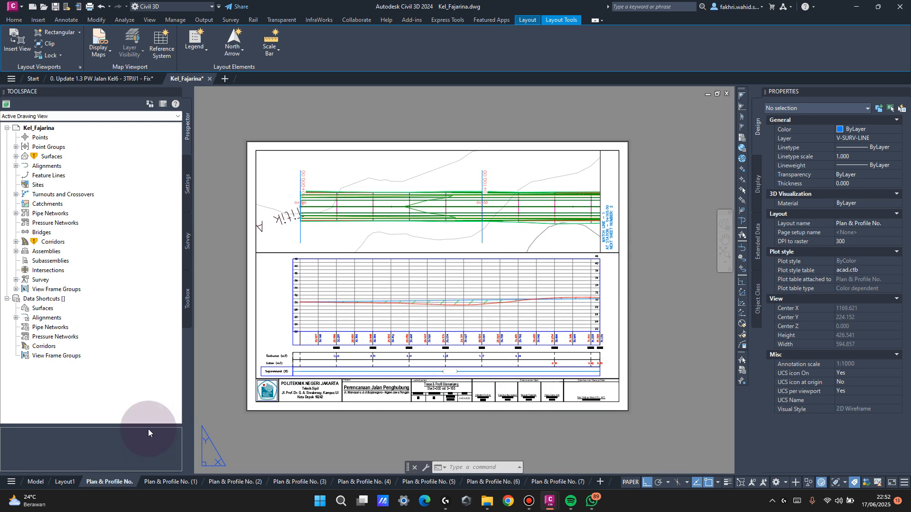
# Switch to model space and go to the cross section at sta 0+000.00.
pyautogui.click(40, 482)
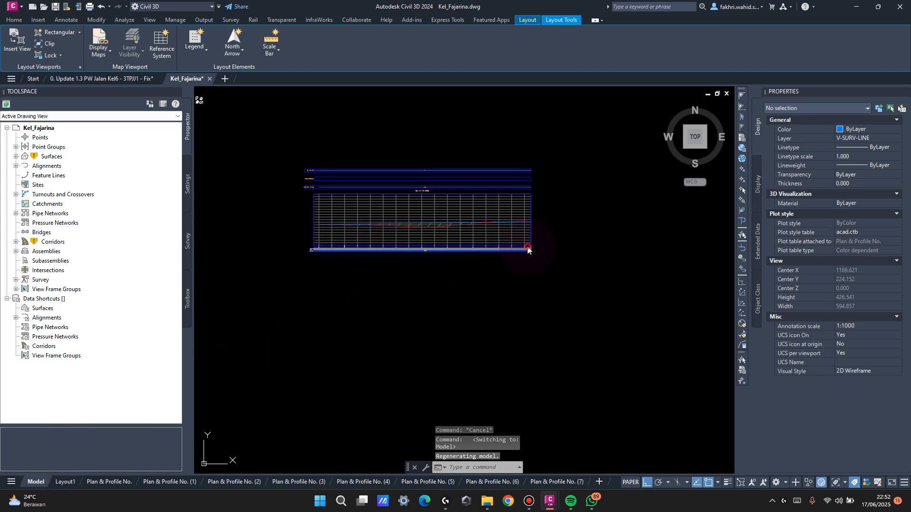
pyautogui.click(525, 255)
pyautogui.scroll(-3, 526, 255)
pyautogui.scroll(-5, 566, 256)
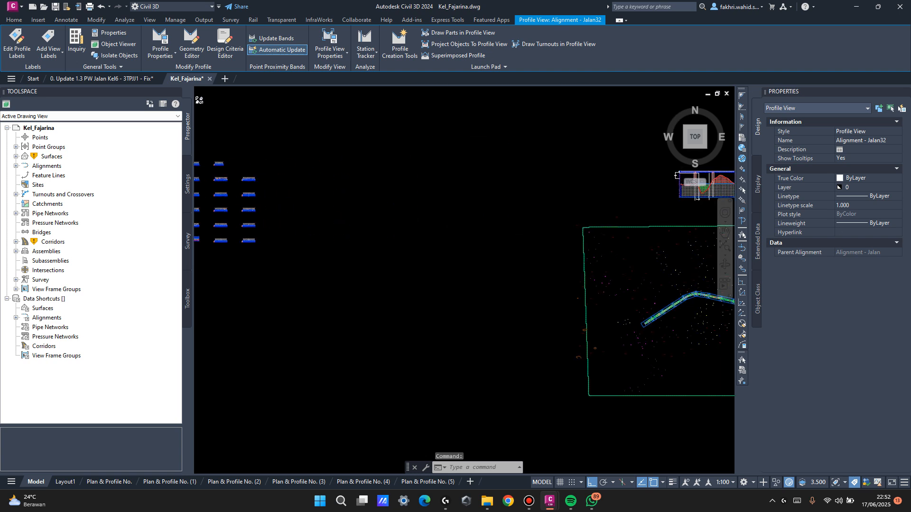
pyautogui.press('super')
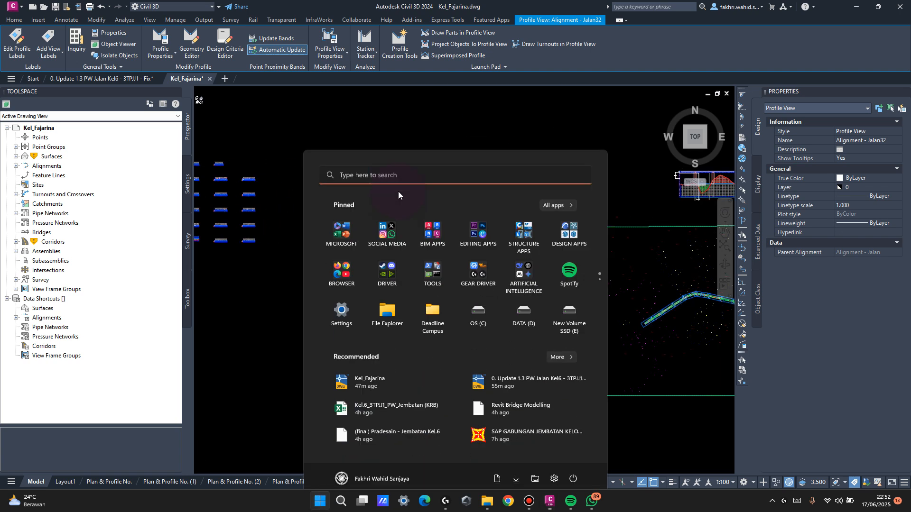
pyautogui.press('super')
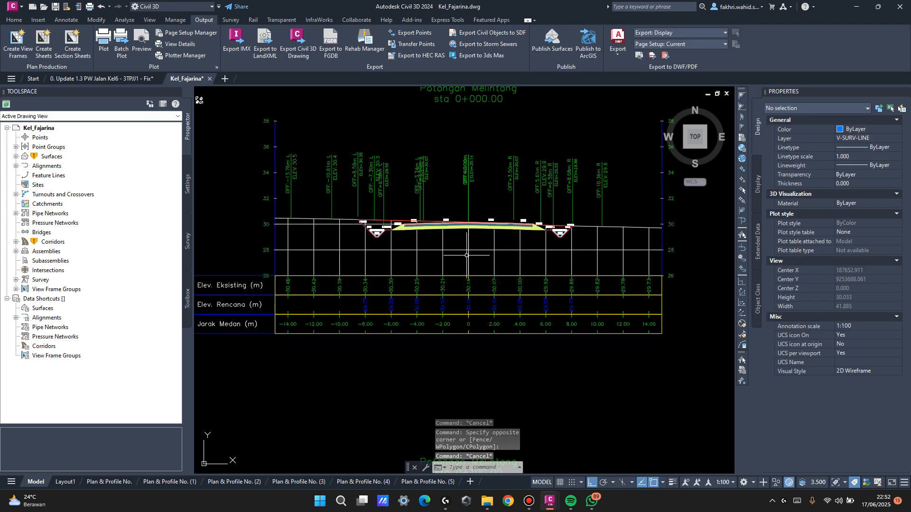
# Try to update the section view layout from the sta 0+000.00 section view and undo it.
pyautogui.click(464, 256)
pyautogui.rightClick(470, 253)
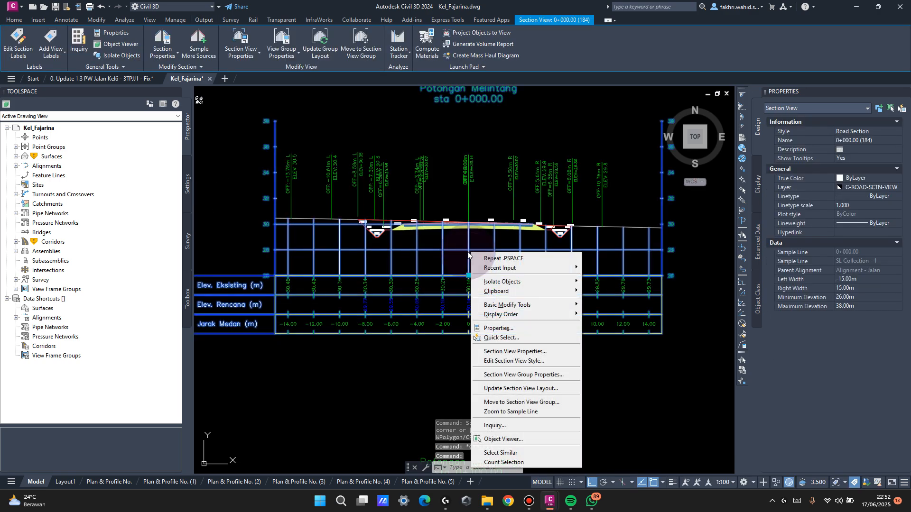
pyautogui.click(518, 389)
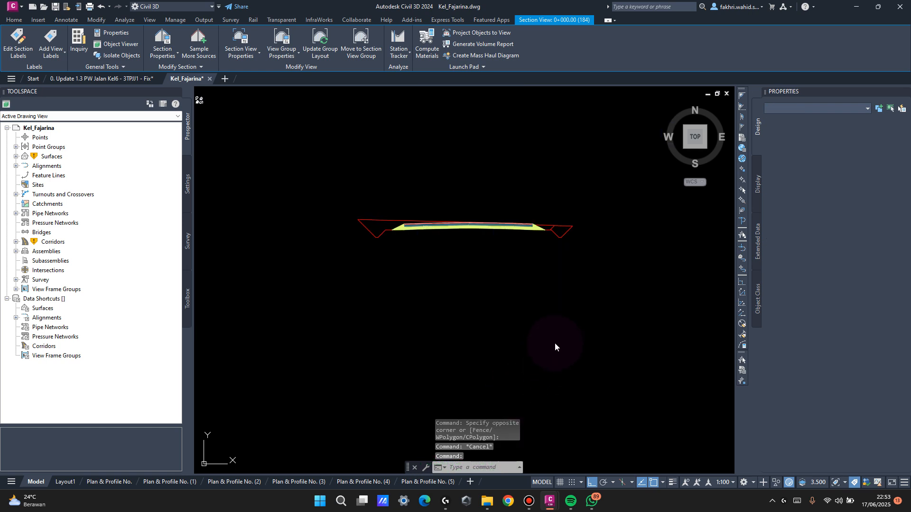
pyautogui.press('Escape')
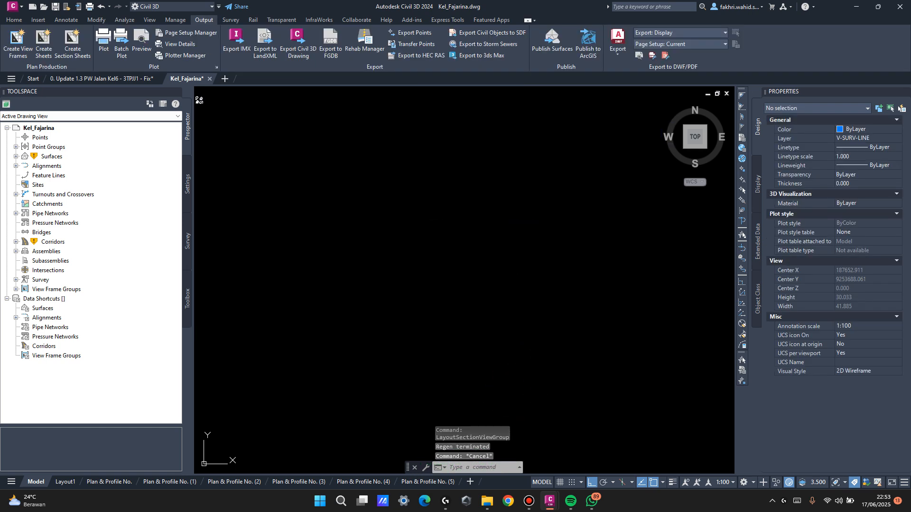
pyautogui.hotkey('ctrl', 'z')
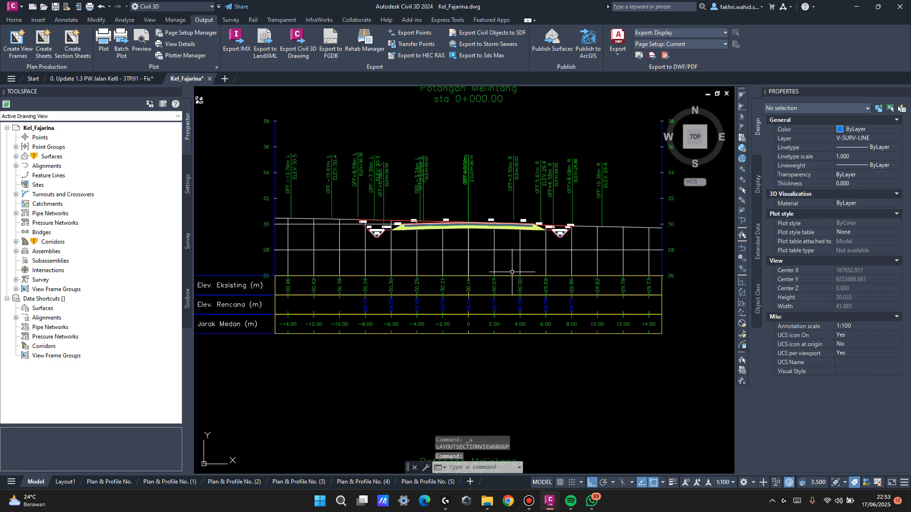
# Open the band settings of the section view group containing the sta 0+000.00 cross section.
pyautogui.click(467, 245)
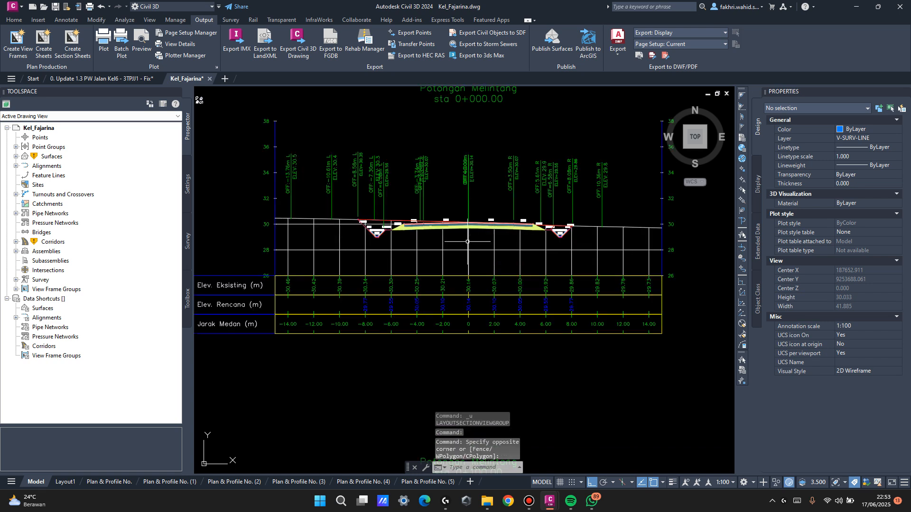
pyautogui.click(468, 222)
pyautogui.rightClick(469, 240)
pyautogui.click(528, 363)
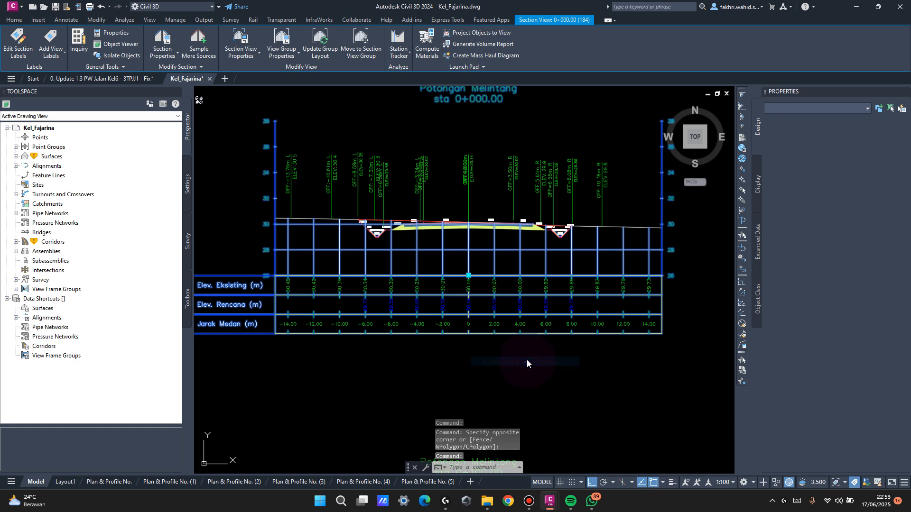
pyautogui.click(485, 211)
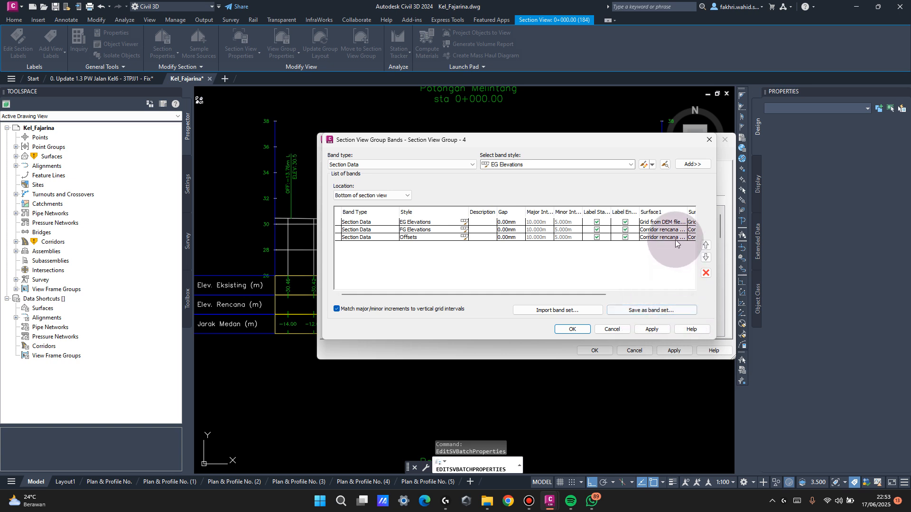
# Try Grid from DEM file 26 NON CROP DEM as Surface1 for the FG Elevations and Offsets bands.
pyautogui.click(676, 231)
pyautogui.click(659, 245)
pyautogui.click(667, 231)
pyautogui.click(654, 251)
pyautogui.click(660, 237)
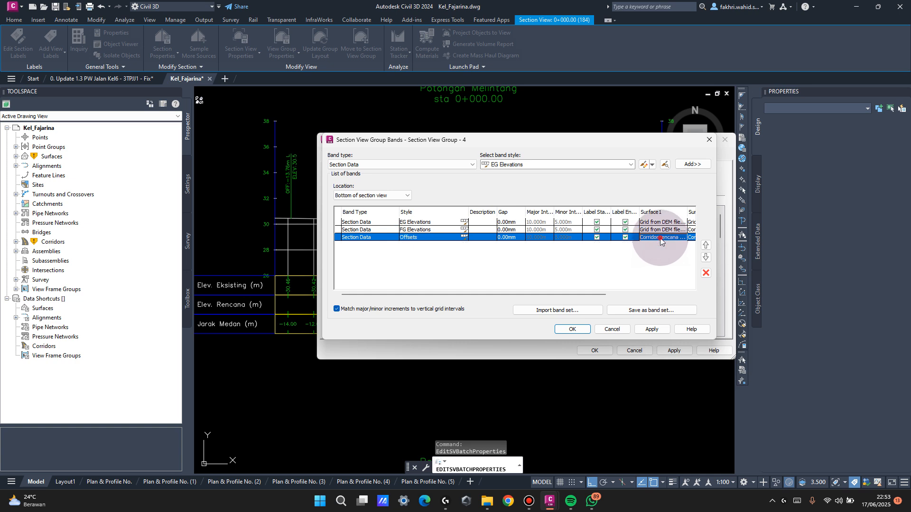
pyautogui.click(648, 258)
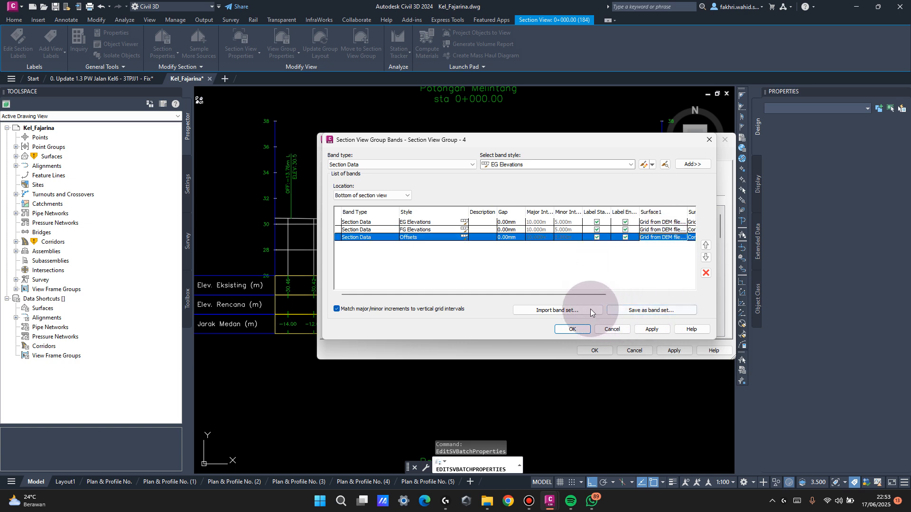
# Choose a corridor surface as the FG Elevations band's Surface2 and set its Surface1 to Corridor rencana Atas.
pyautogui.moveTo(580, 295); pyautogui.dragTo(684, 298)
pyautogui.click(596, 241)
pyautogui.click(587, 233)
pyautogui.click(589, 231)
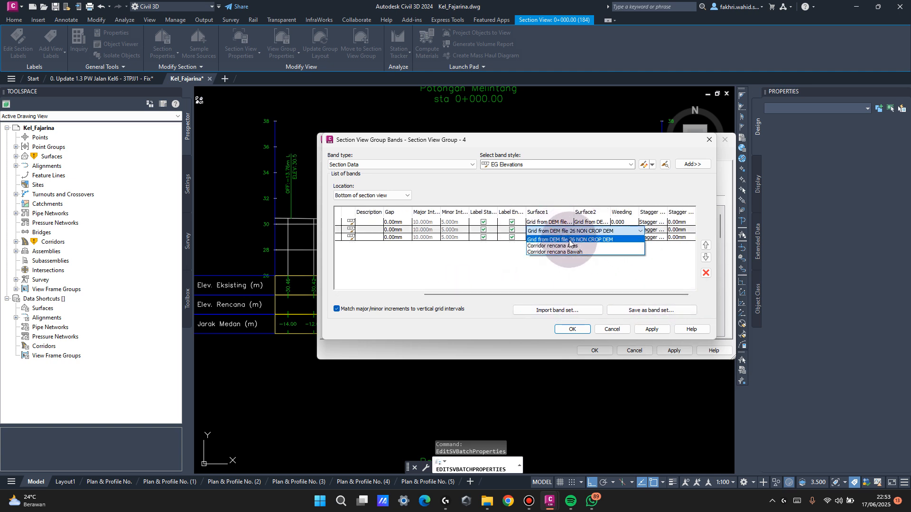
pyautogui.click(597, 229)
pyautogui.click(600, 229)
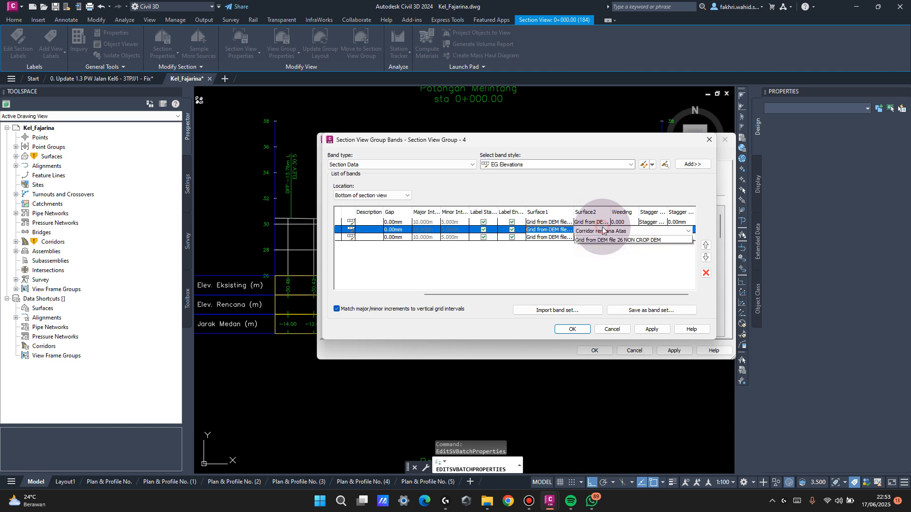
pyautogui.click(581, 253)
pyautogui.click(560, 231)
pyautogui.click(559, 232)
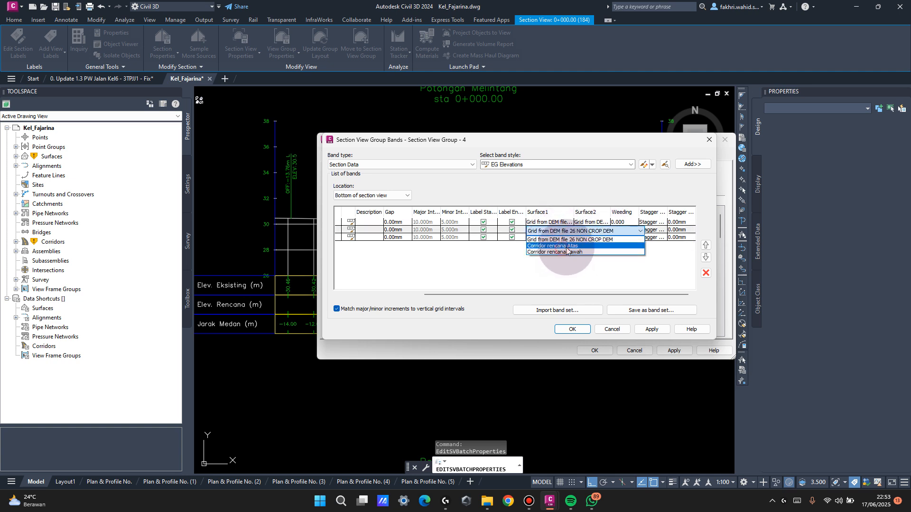
pyautogui.click(561, 247)
# Set the Offsets band's Surface1 to Corridor rencana Atas, choose its Surface2 and accept the section view group band settings.
pyautogui.moveTo(562, 294); pyautogui.dragTo(569, 245)
pyautogui.click(564, 240)
pyautogui.click(563, 240)
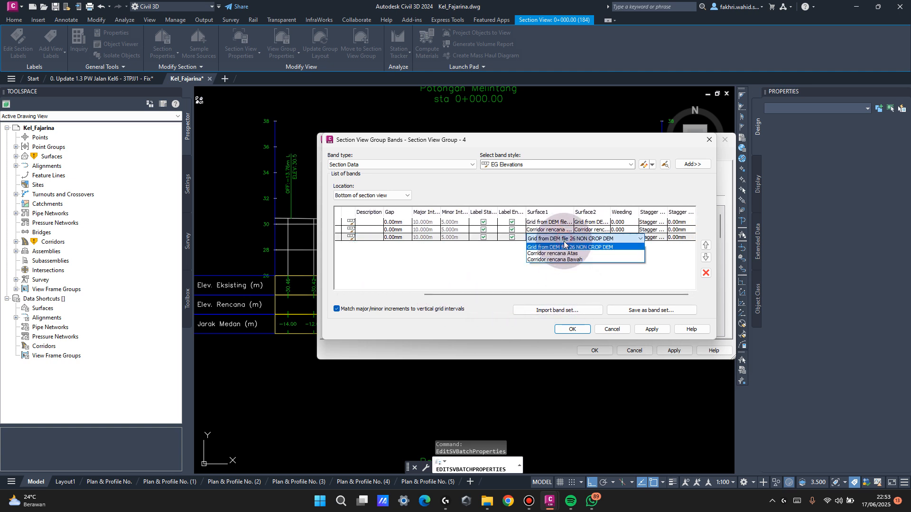
pyautogui.click(559, 256)
pyautogui.click(589, 240)
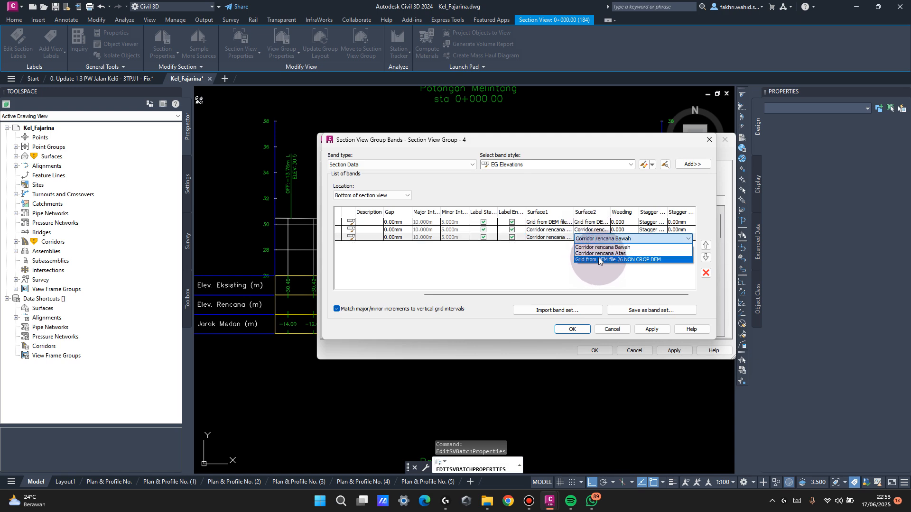
pyautogui.click(599, 256)
pyautogui.click(591, 239)
pyautogui.click(586, 333)
pyautogui.click(586, 333)
pyautogui.click(595, 350)
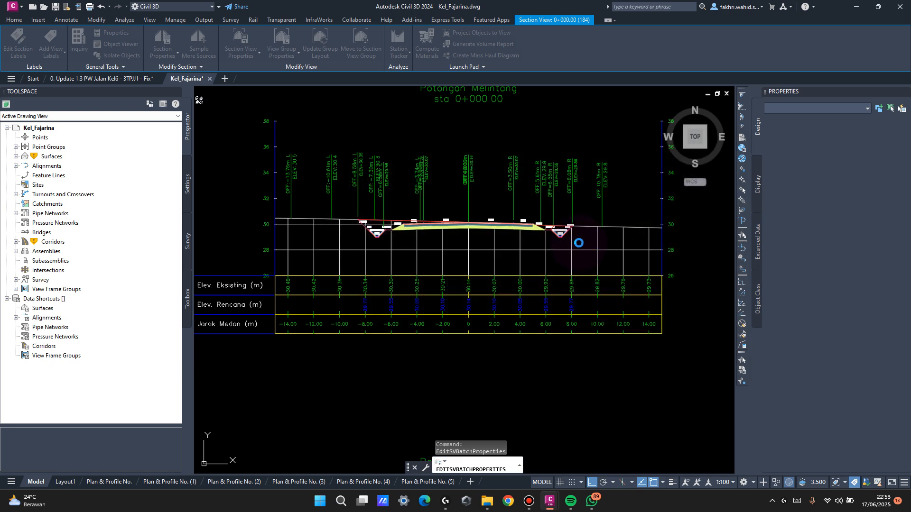
pyautogui.press('Escape')
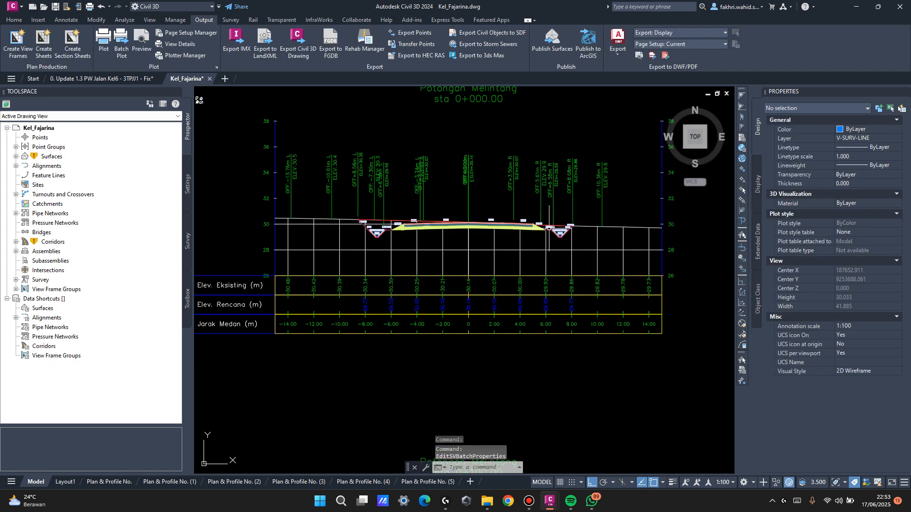
pyautogui.scroll(-4, 533, 212)
pyautogui.scroll(2, 528, 140)
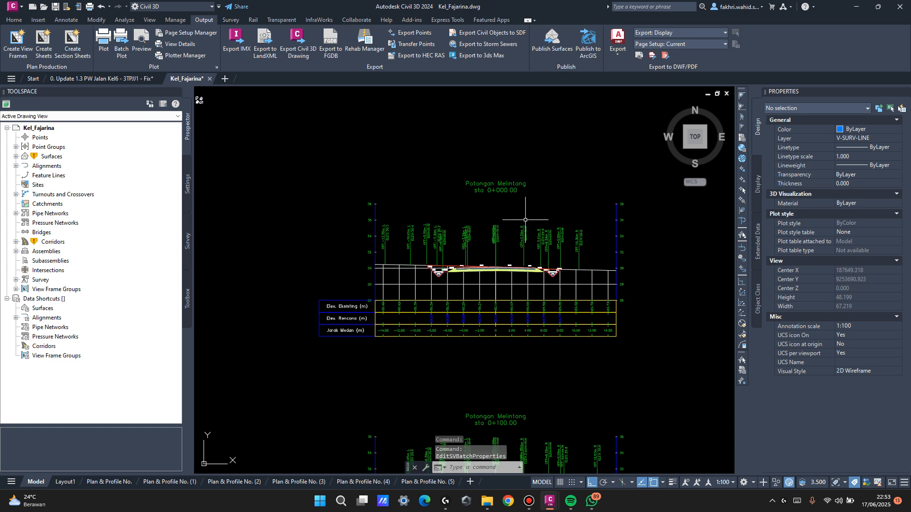
# Add a new layout to the drawing, keep its default page setup and erase its default viewport.
pyautogui.moveTo(525, 216); pyautogui.dragTo(528, 237, button='middle')
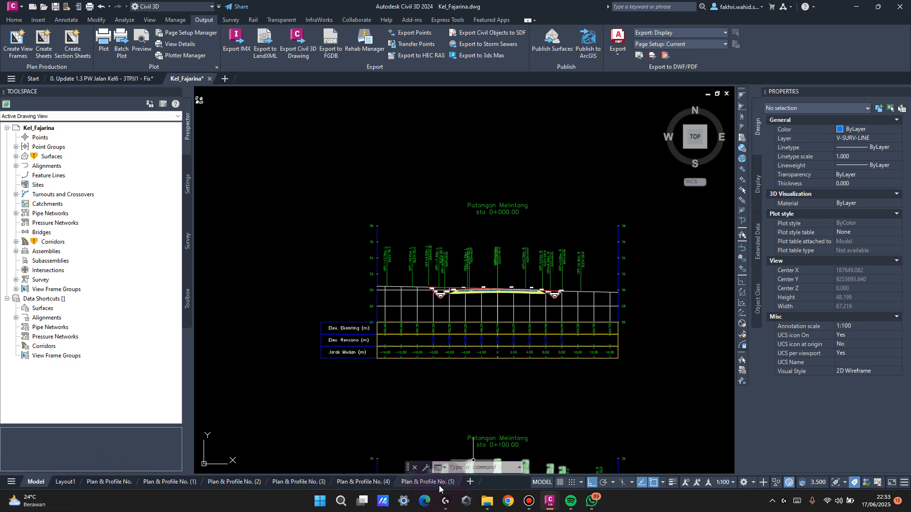
pyautogui.click(468, 483)
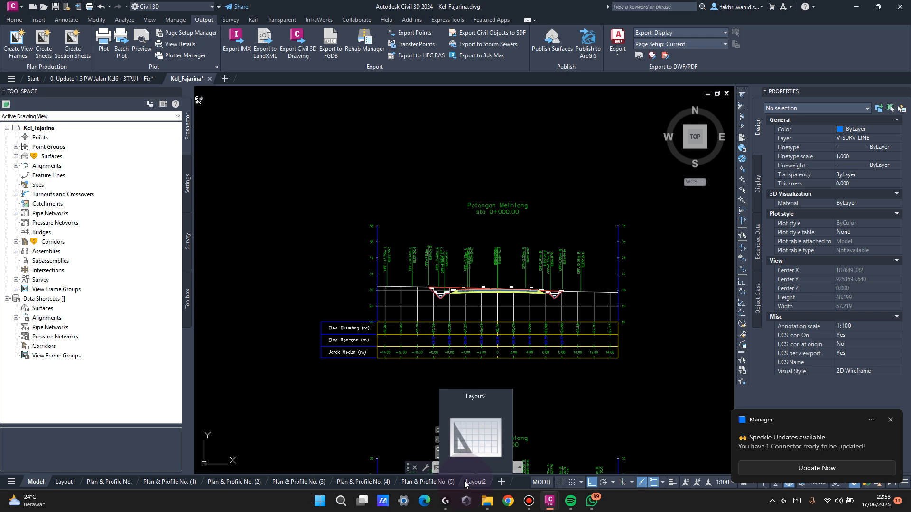
pyautogui.click(467, 482)
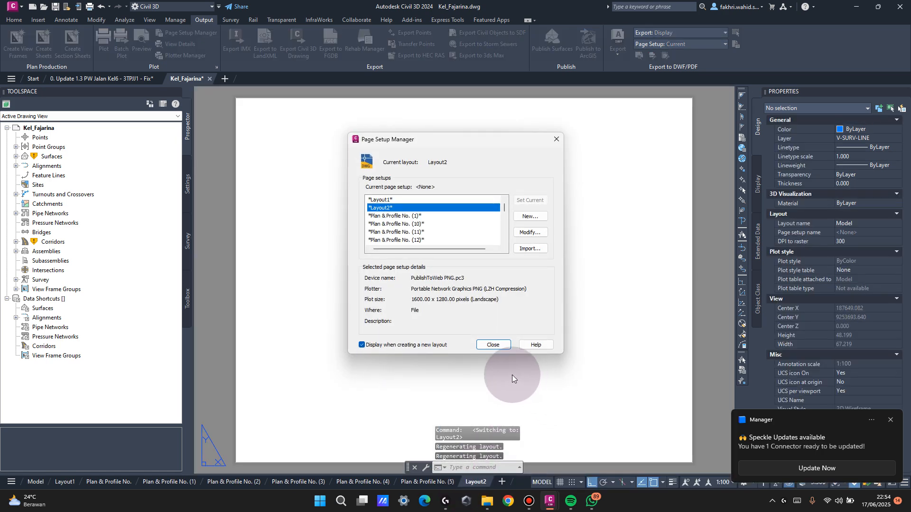
pyautogui.click(498, 345)
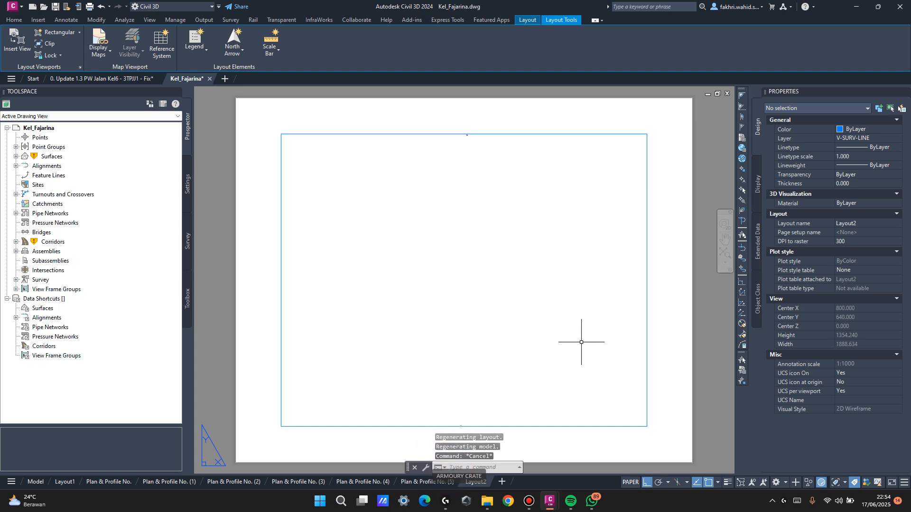
pyautogui.moveTo(661, 123); pyautogui.dragTo(565, 198)
pyautogui.press('Delete')
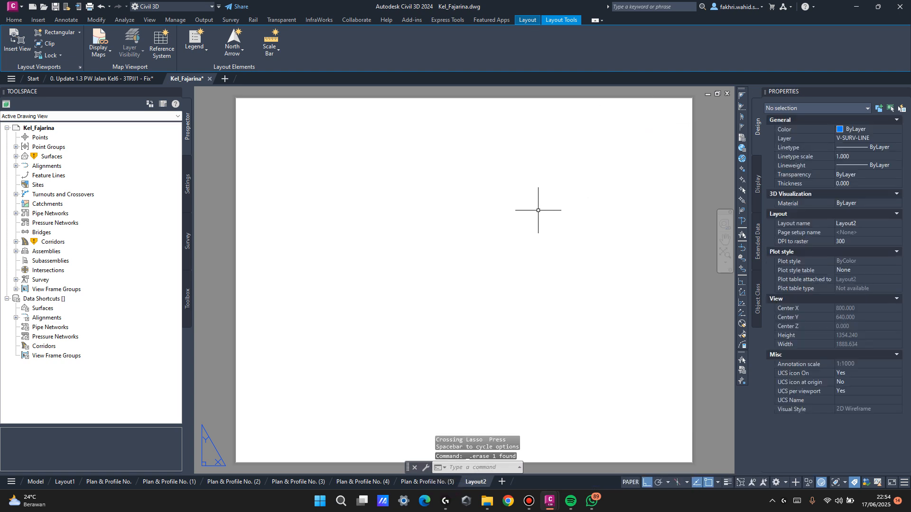
pyautogui.scroll(-2, 538, 210)
# Go to the start page and bring up the file selection for opening a drawing template from the Plan Production folder.
pyautogui.click(11, 78)
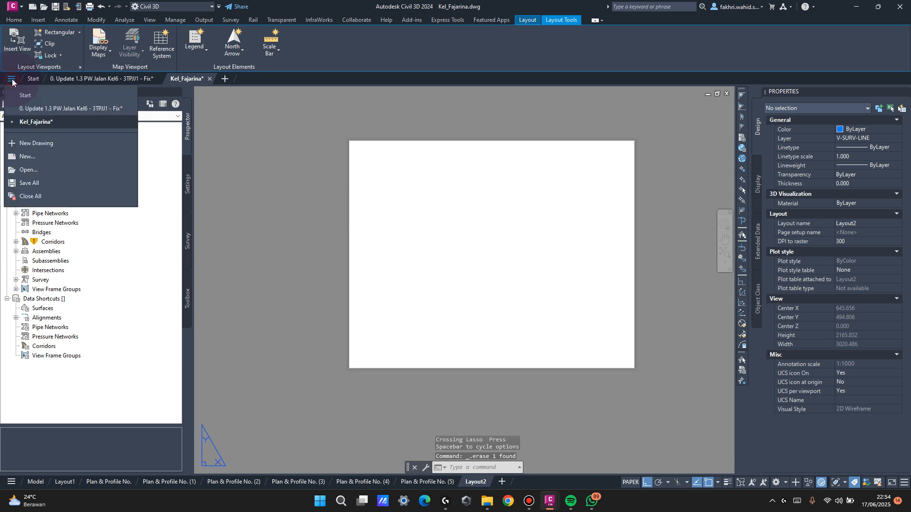
pyautogui.click(42, 97)
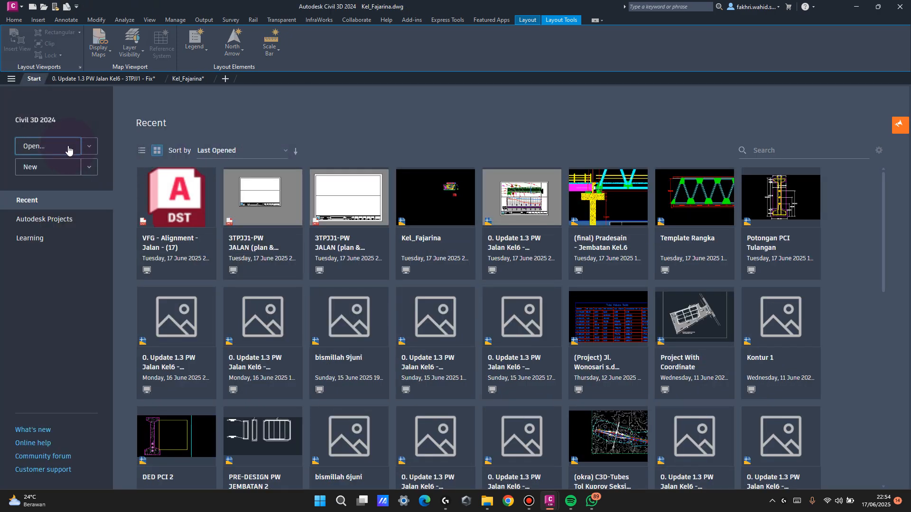
pyautogui.click(61, 150)
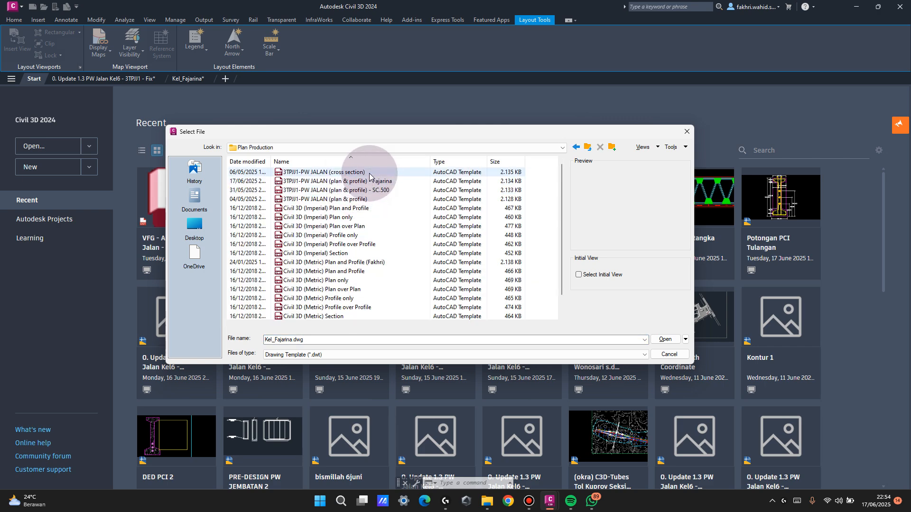
pyautogui.click(353, 172)
pyautogui.click(666, 340)
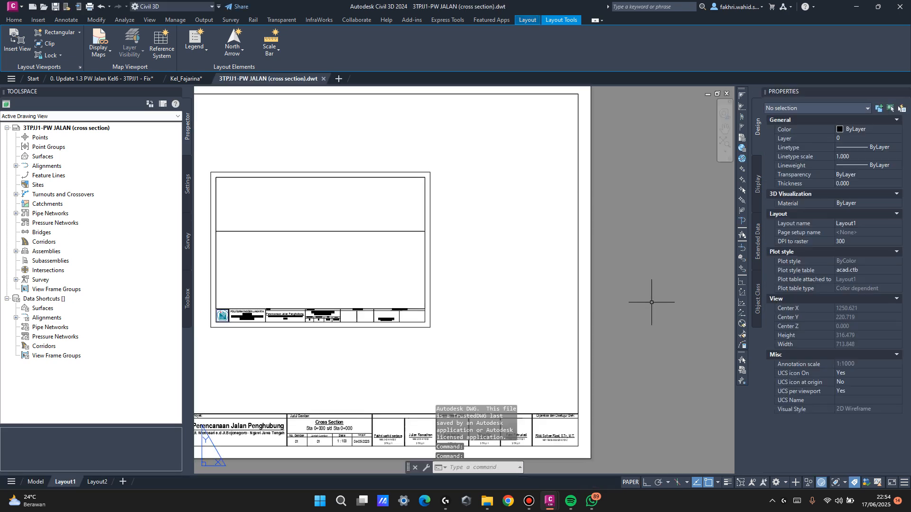
pyautogui.click(628, 210)
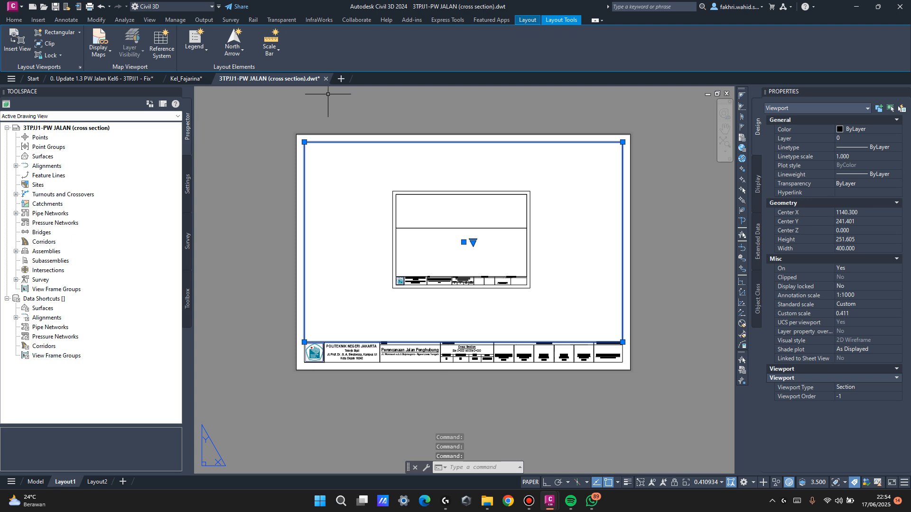
pyautogui.click(326, 79)
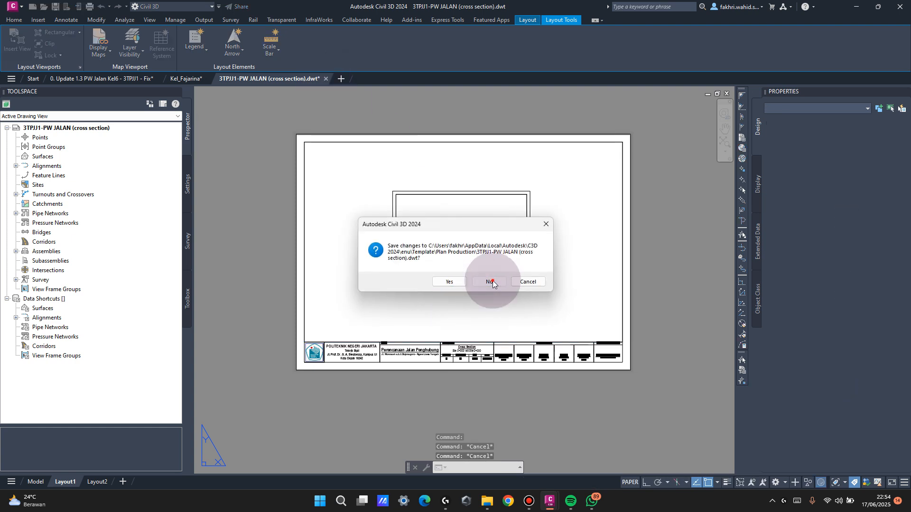
pyautogui.click(492, 281)
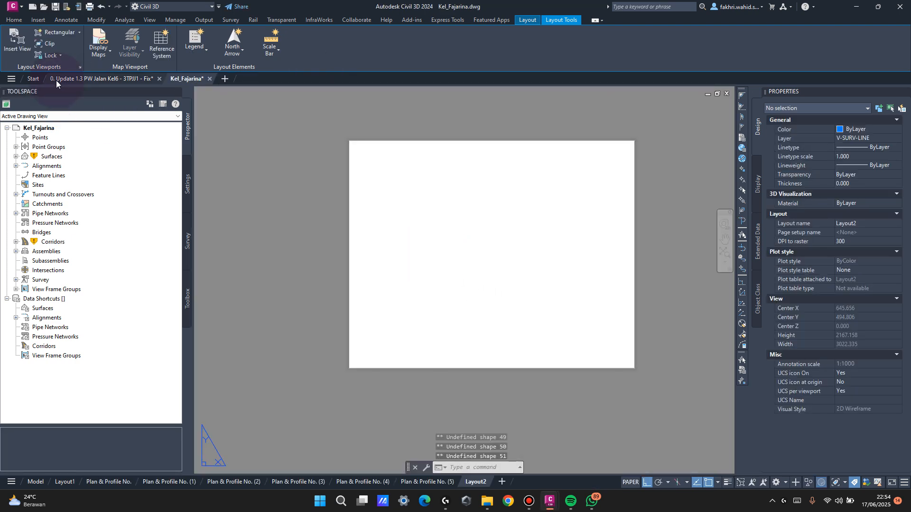
# Return to the Start page and browse for a file to open in the Plan Production template folder.
pyautogui.click(12, 79)
pyautogui.click(28, 90)
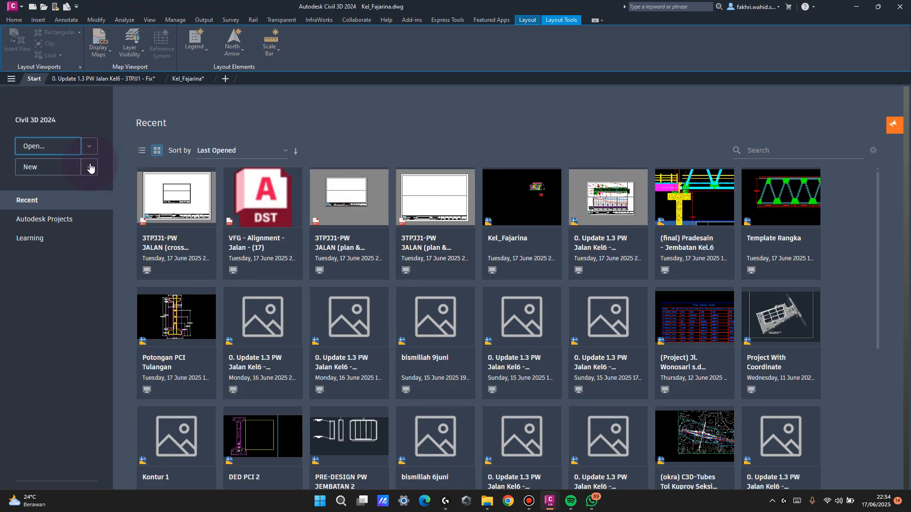
pyautogui.click(76, 150)
pyautogui.doubleClick(318, 189)
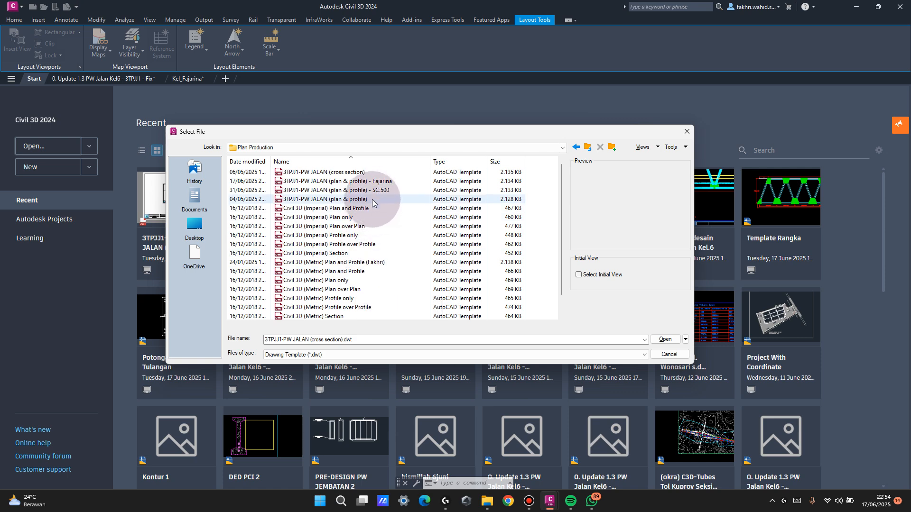
pyautogui.scroll(-1, 375, 199)
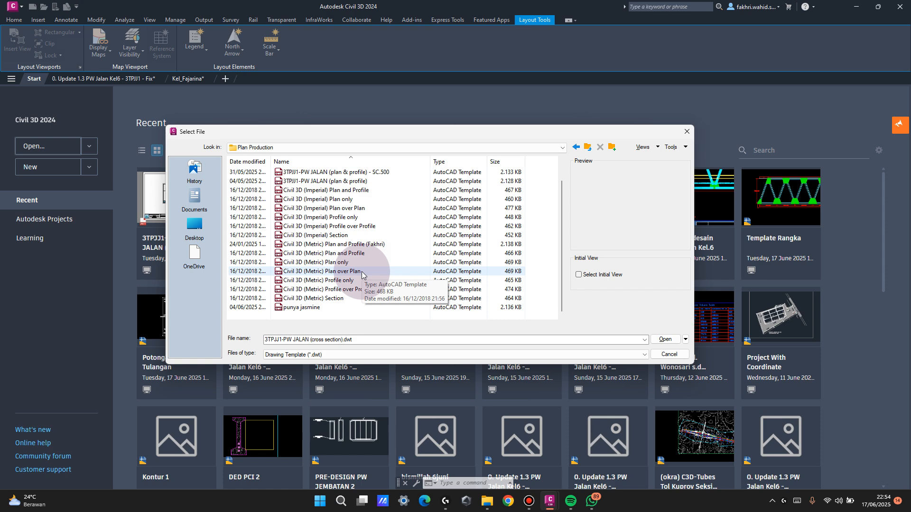
pyautogui.scroll(2, 332, 263)
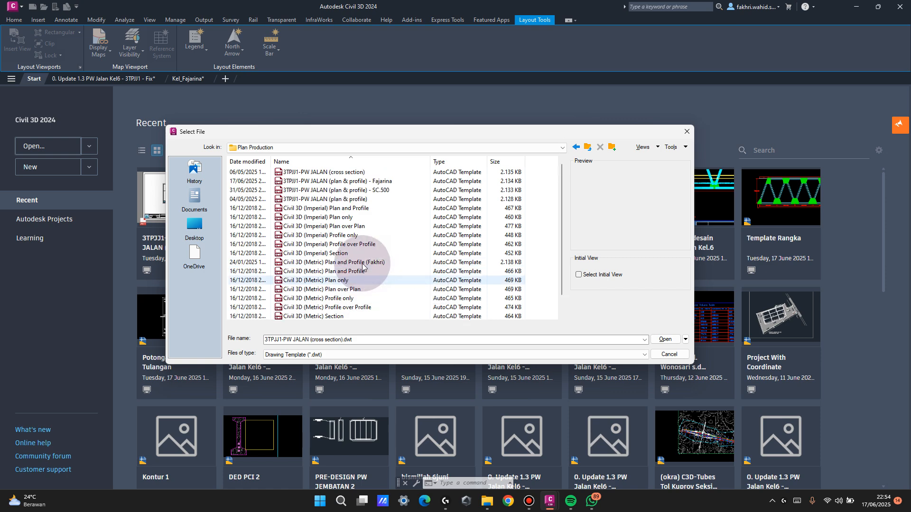
# Preview the 3TPJJ1-PW JALAN templates in the folder and open 3TPJJ1-PW JALAN (cross section).
pyautogui.click(341, 172)
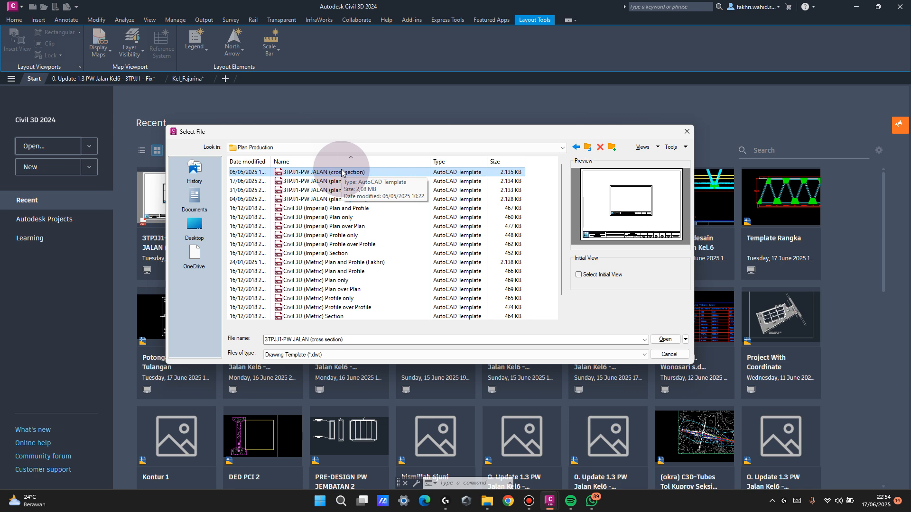
pyautogui.click(344, 182)
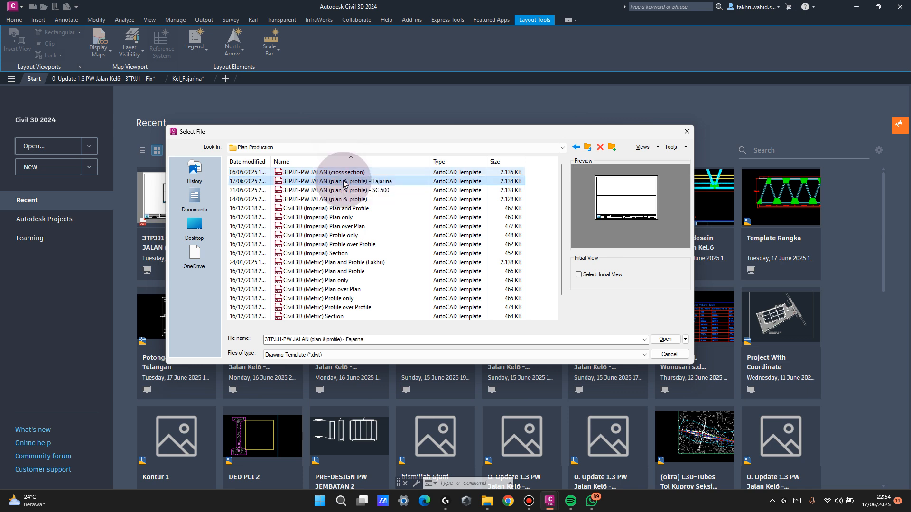
pyautogui.click(345, 190)
pyautogui.click(346, 200)
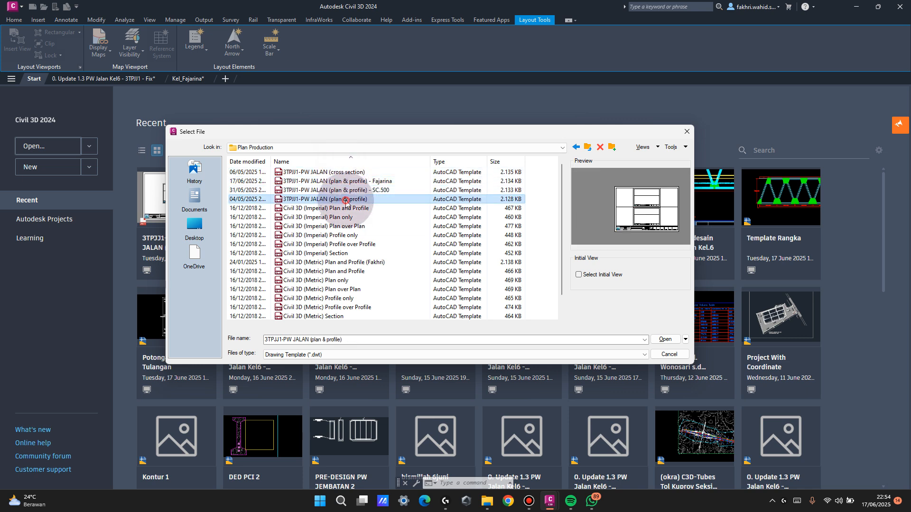
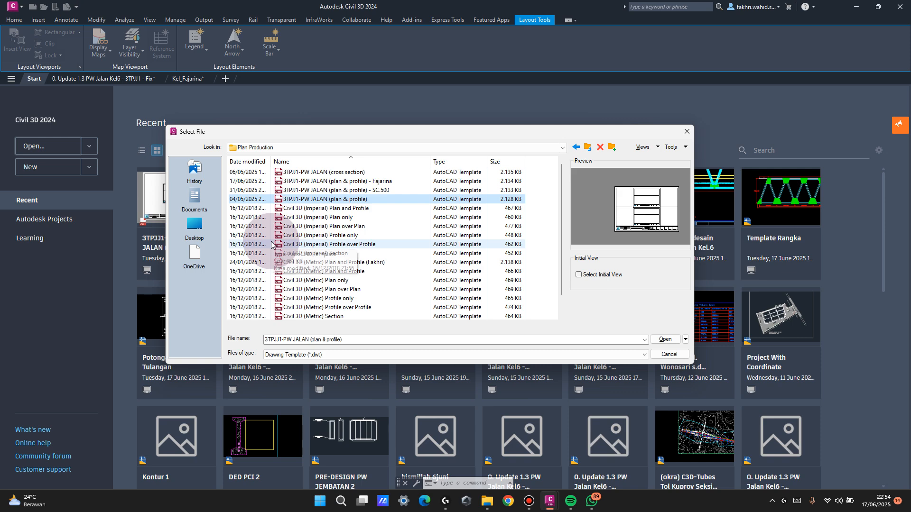
pyautogui.scroll(-2, 289, 236)
pyautogui.scroll(2, 290, 236)
pyautogui.click(305, 175)
pyautogui.click(657, 338)
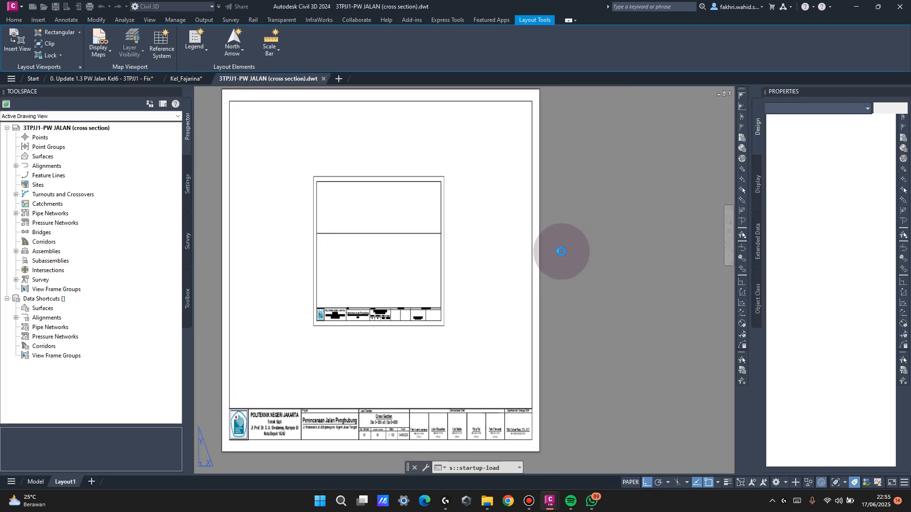
# Delete the single large viewport above the title block in Layout1.
pyautogui.click(577, 237)
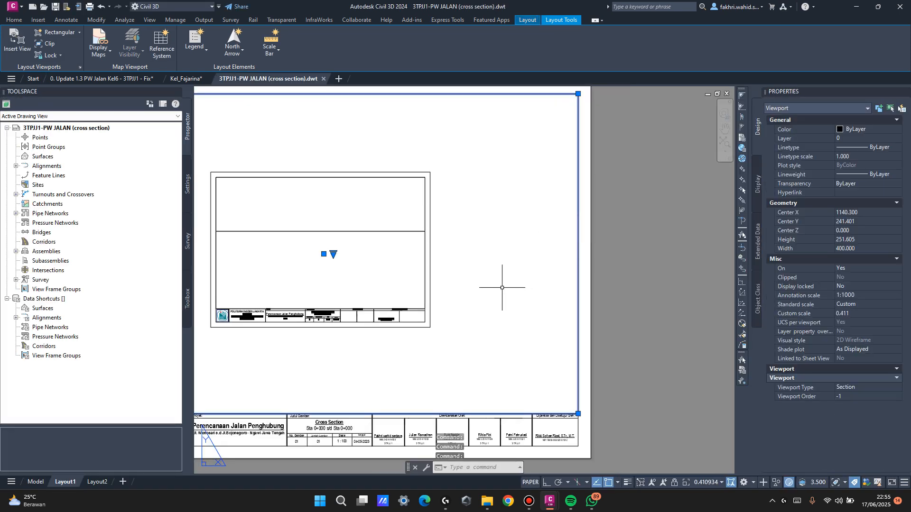
pyautogui.scroll(-4, 502, 287)
pyautogui.scroll(2, 606, 319)
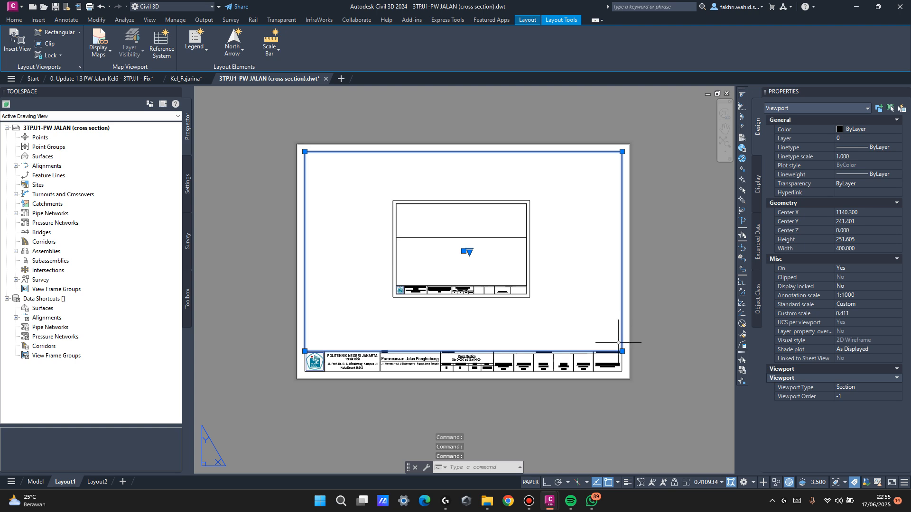
pyautogui.press('Delete')
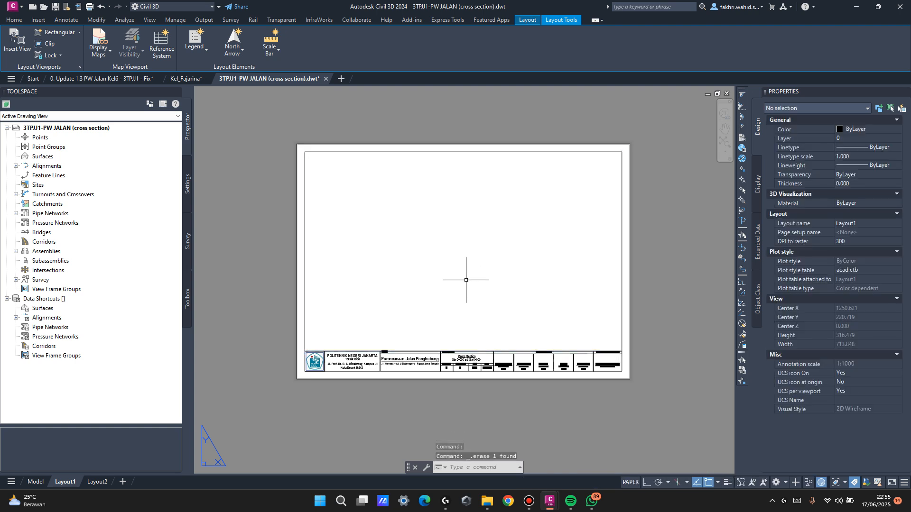
# Create a Two: Horizontal viewport arrangement filling the empty frame area above the title block.
pyautogui.write('viewp')
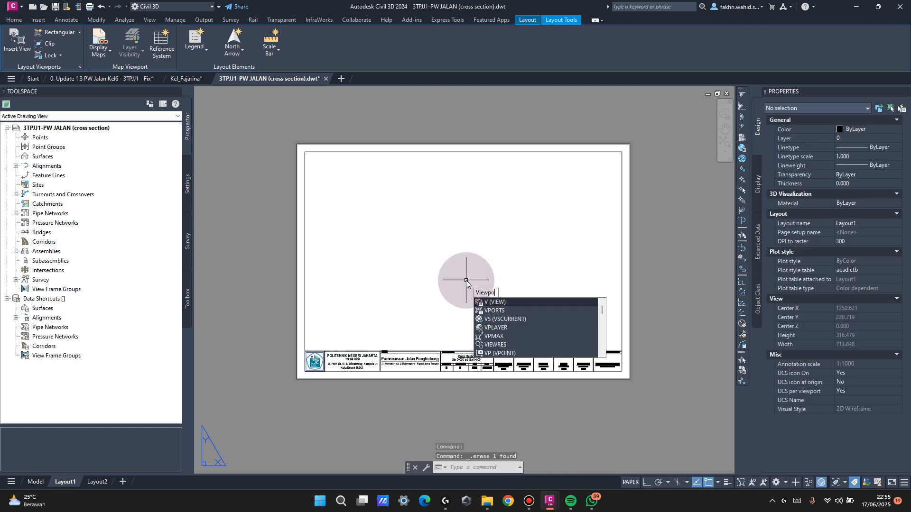
pyautogui.press('Return')
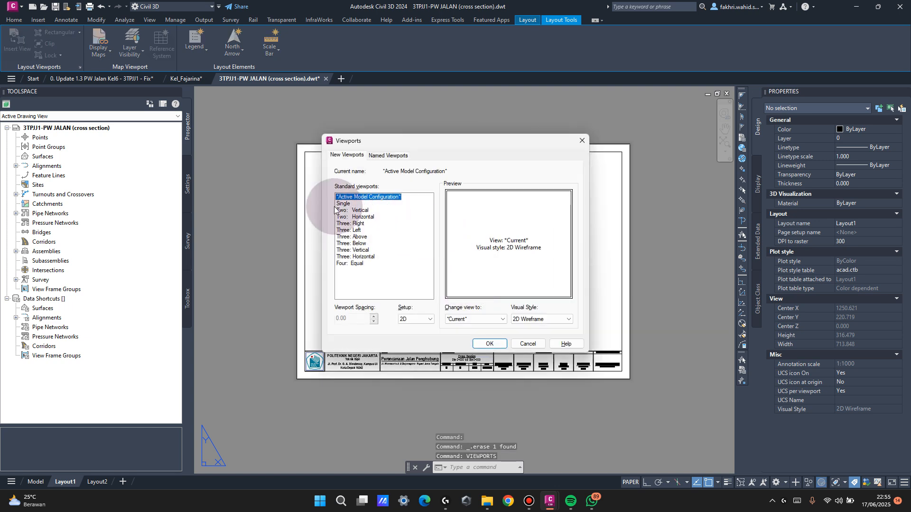
pyautogui.click(352, 210)
pyautogui.click(365, 217)
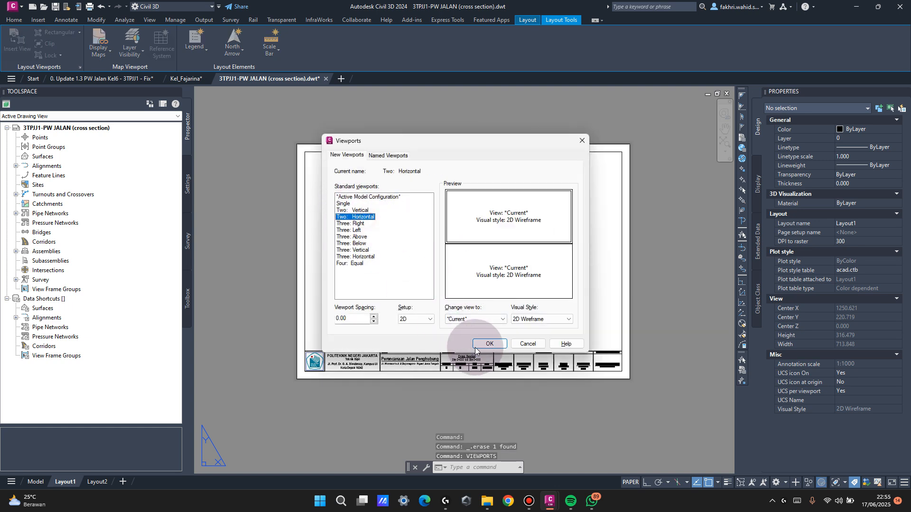
pyautogui.click(478, 345)
pyautogui.click(305, 152)
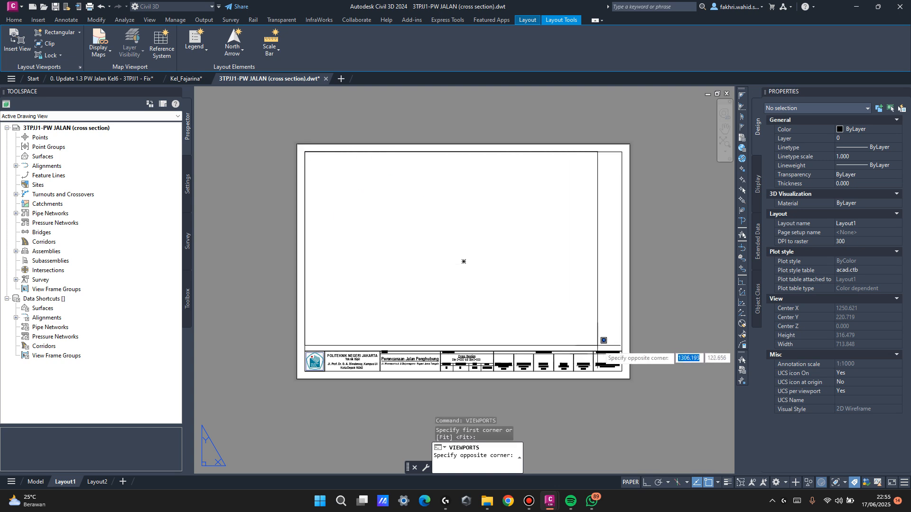
pyautogui.click(621, 350)
# Move both new viewports onto the Defpoints layer and clear the selection.
pyautogui.moveTo(564, 211)
pyautogui.mouseDown()
pyautogui.moveTo(546, 277)
pyautogui.moveTo(553, 287)
pyautogui.mouseUp()
pyautogui.click(11, 21)
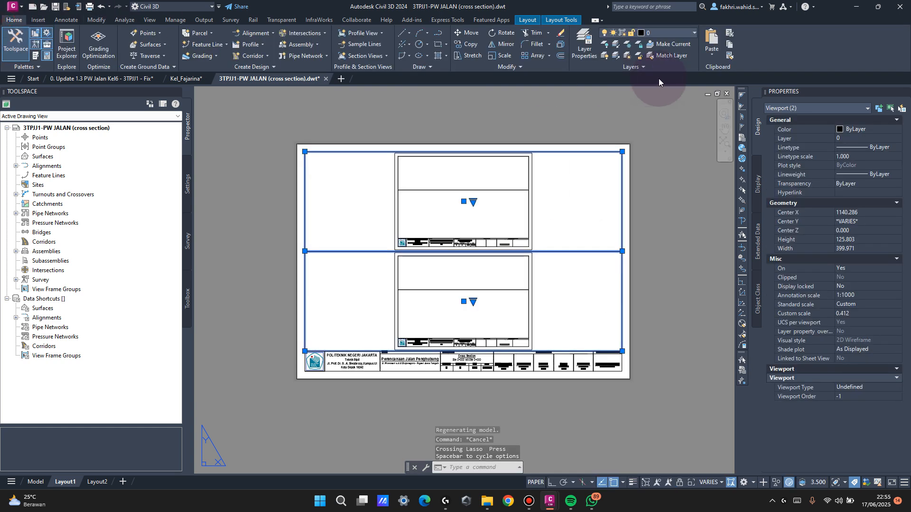
pyautogui.click(669, 33)
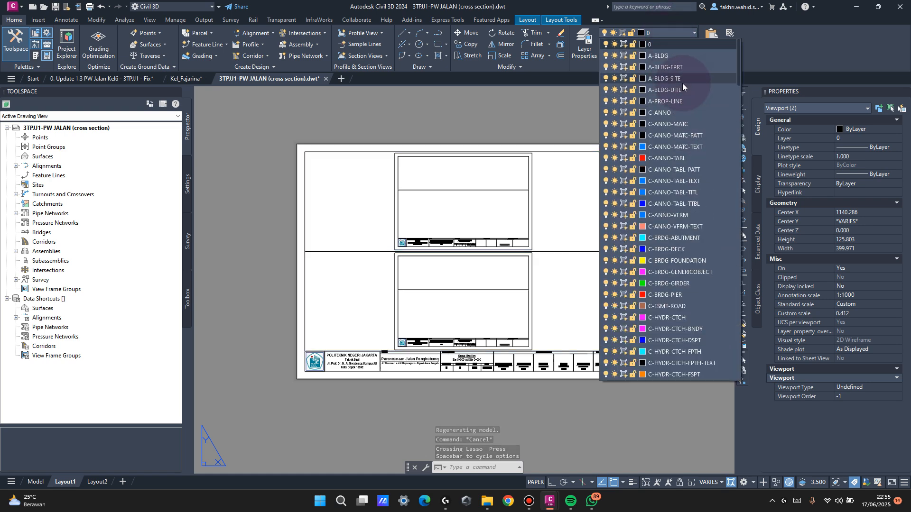
pyautogui.scroll(-20, 682, 84)
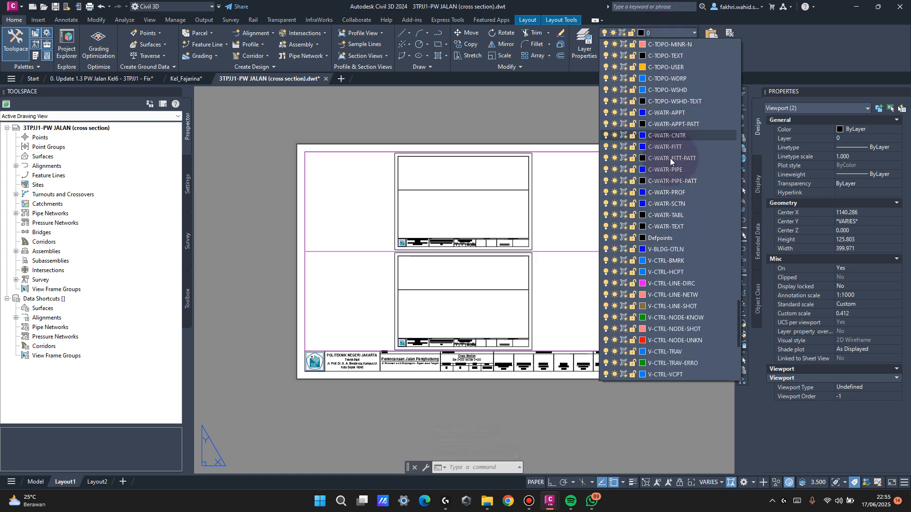
pyautogui.scroll(-3, 690, 237)
pyautogui.scroll(3, 686, 256)
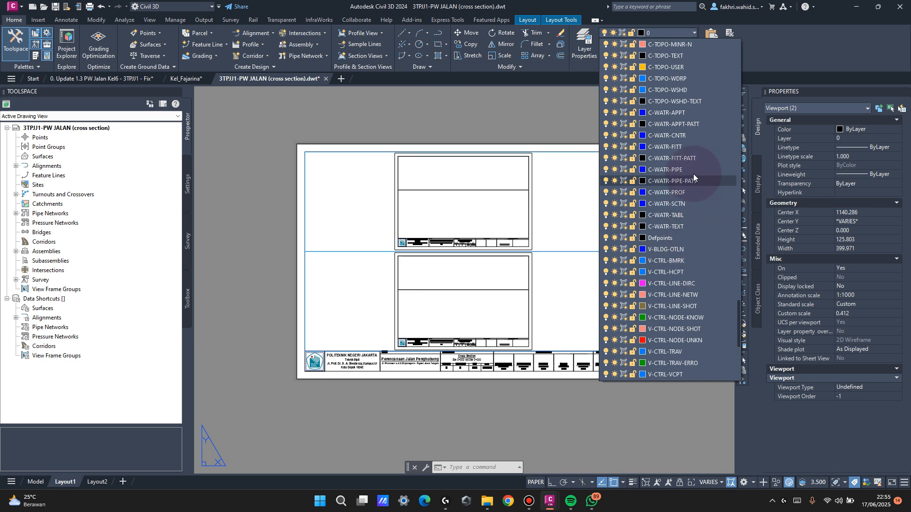
pyautogui.click(684, 235)
pyautogui.moveTo(620, 236); pyautogui.dragTo(580, 260)
pyautogui.press('Escape')
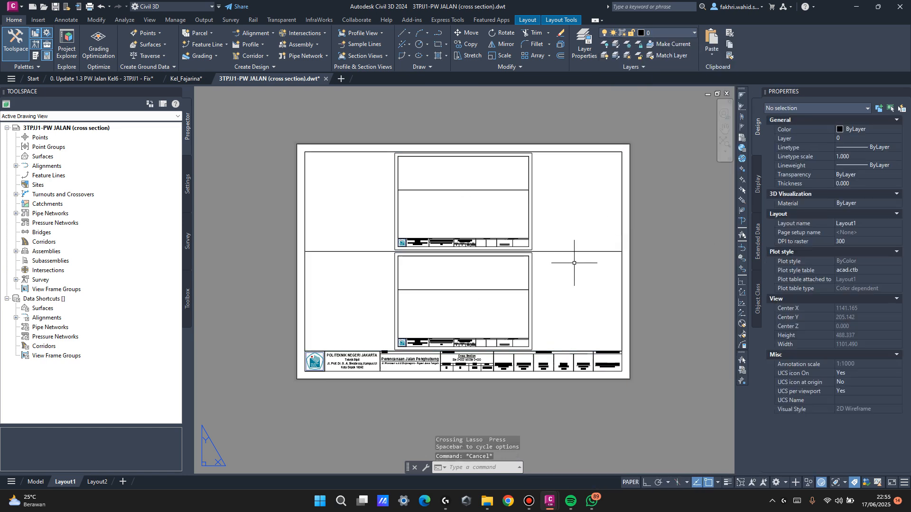
# Erase the model-space sheet frame and title block shown inside the viewports and return to paper space.
pyautogui.doubleClick(570, 206)
pyautogui.moveTo(575, 194)
pyautogui.mouseDown()
pyautogui.moveTo(489, 201)
pyautogui.moveTo(485, 213)
pyautogui.mouseUp()
pyautogui.press('Delete')
pyautogui.doubleClick(689, 199)
pyautogui.press('Escape')
pyautogui.moveTo(370, 216)
pyautogui.mouseDown()
pyautogui.moveTo(396, 213)
pyautogui.moveTo(352, 302)
pyautogui.moveTo(392, 218)
pyautogui.mouseUp()
pyautogui.press('Delete')
pyautogui.doubleClick(671, 200)
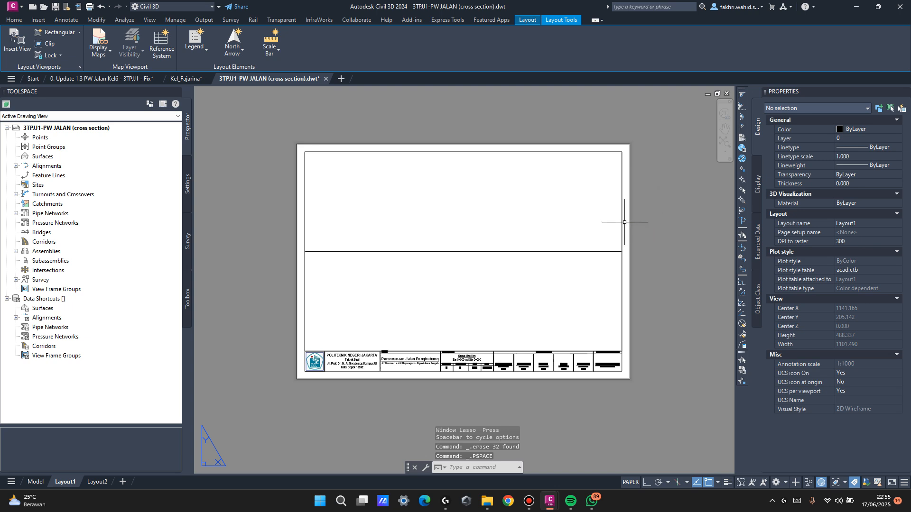
# Save the drawing as an AutoCAD Drawing Template in Plan Production, replacing 3TPJJ1-PW JALAN (cross section), and close the template options.
pyautogui.scroll(2, 553, 226)
pyautogui.scroll(-2, 437, 209)
pyautogui.moveTo(388, 207); pyautogui.dragTo(407, 214, button='middle')
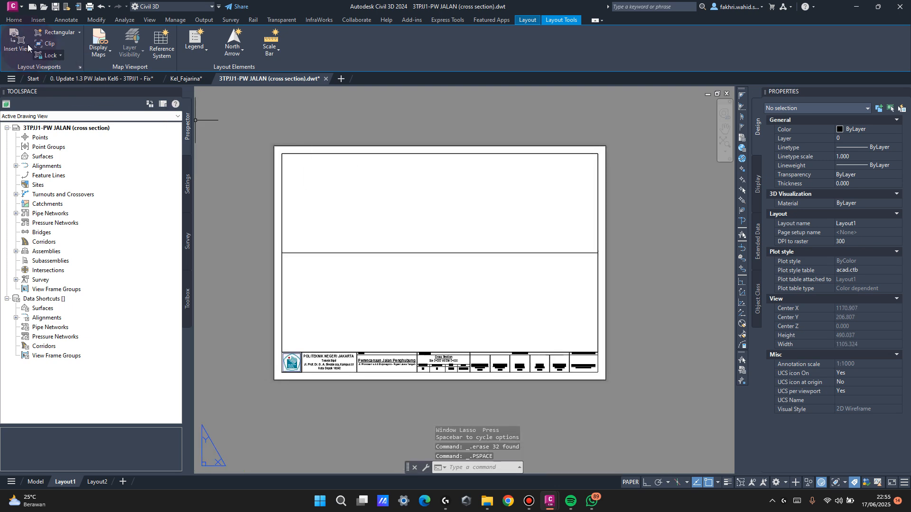
pyautogui.click(14, 7)
pyautogui.click(43, 127)
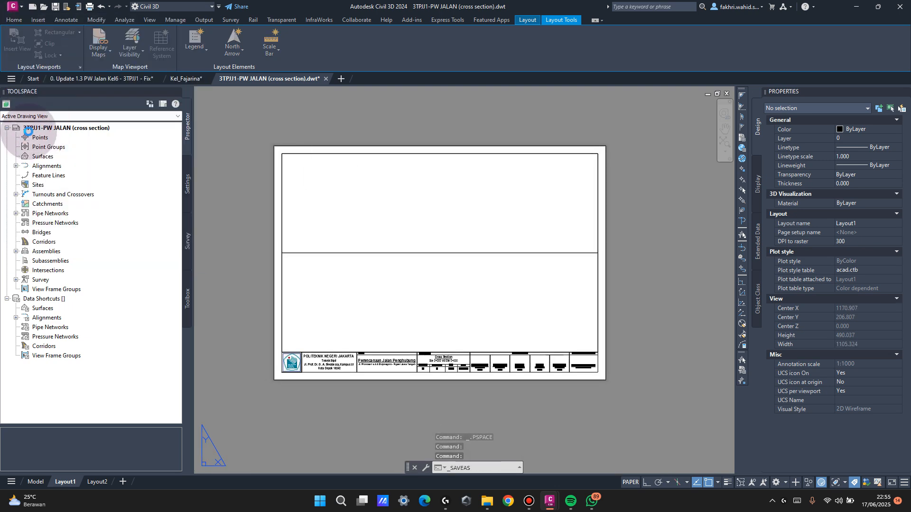
pyautogui.click(451, 357)
pyautogui.click(456, 367)
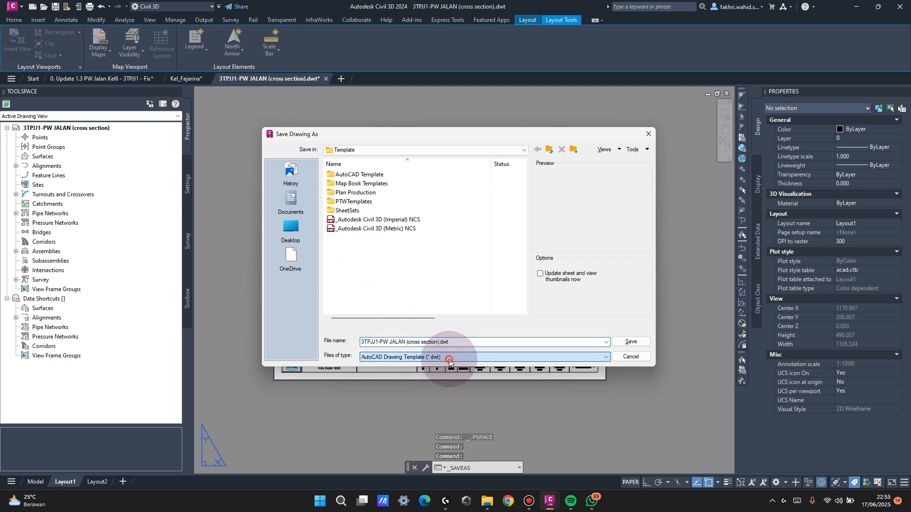
pyautogui.doubleClick(387, 194)
pyautogui.click(398, 174)
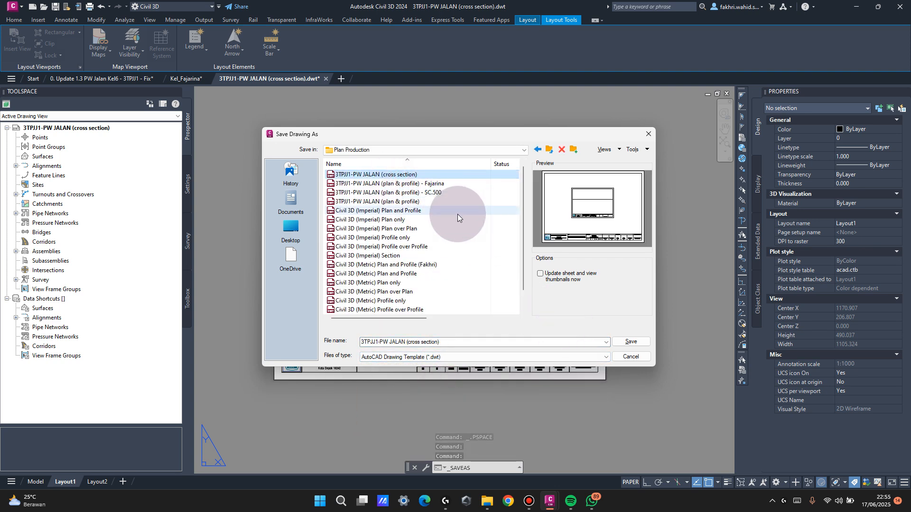
pyautogui.click(630, 342)
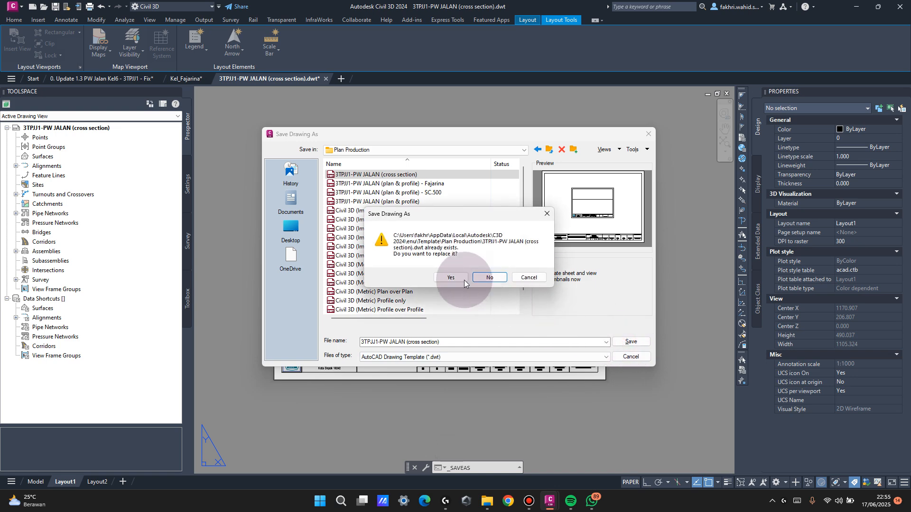
pyautogui.click(464, 281)
pyautogui.click(181, 107)
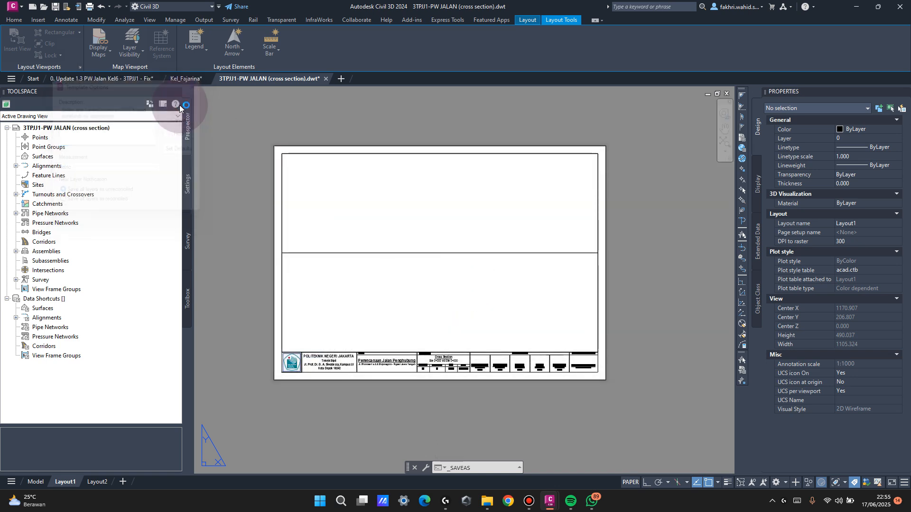
# Save a copy of the template in Plan Production as 3TPJJ1-PW JALAN (cross section) with the person's name suffix, accepting the template options.
pyautogui.moveTo(247, 159); pyautogui.dragTo(281, 163, button='middle')
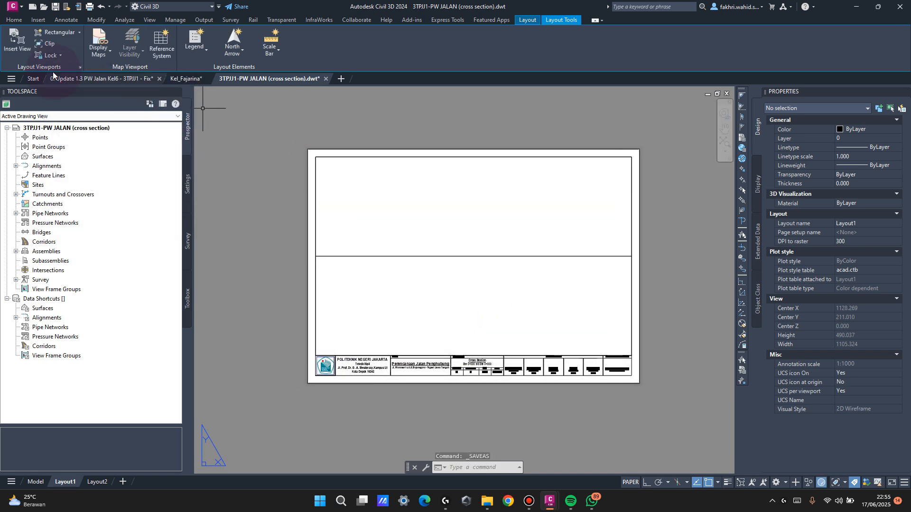
pyautogui.click(15, 9)
pyautogui.click(46, 127)
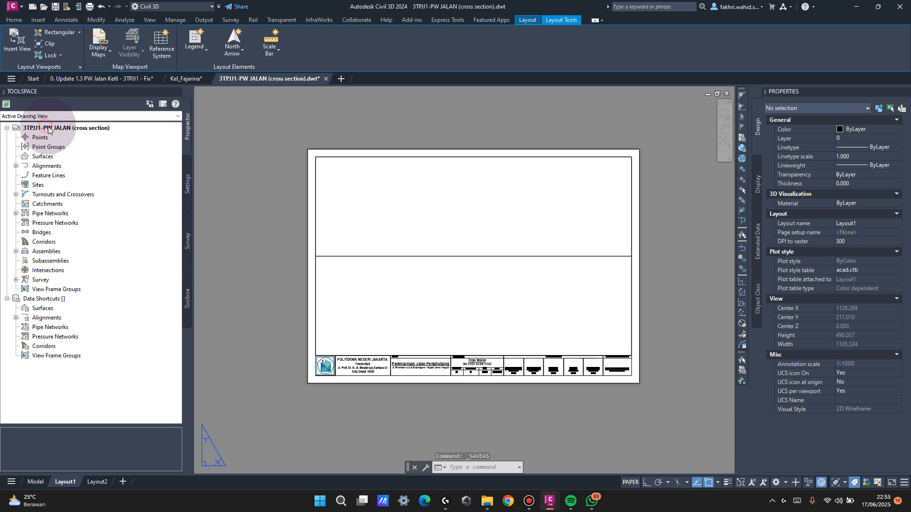
pyautogui.doubleClick(400, 192)
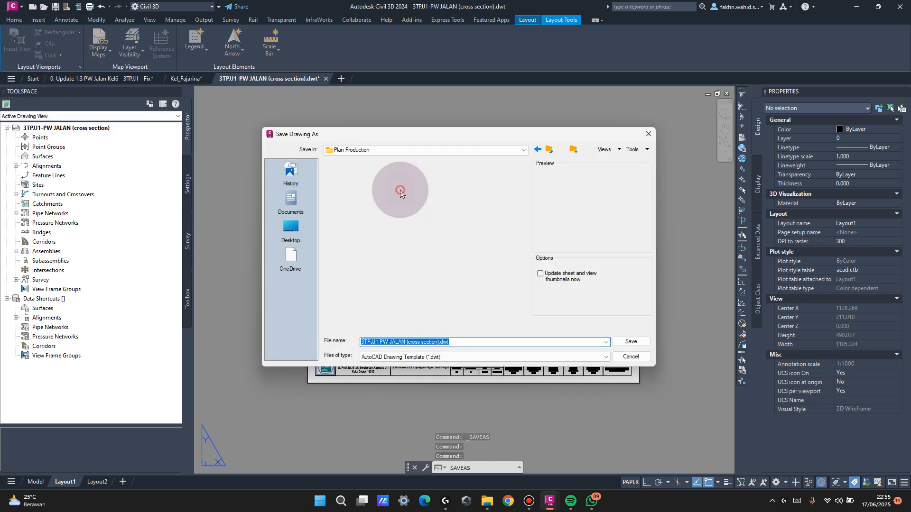
pyautogui.click(411, 185)
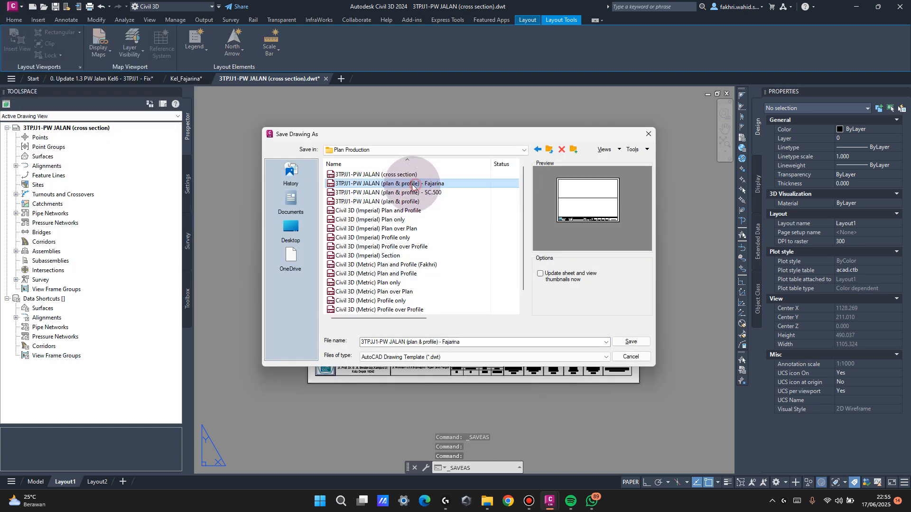
pyautogui.click(438, 341)
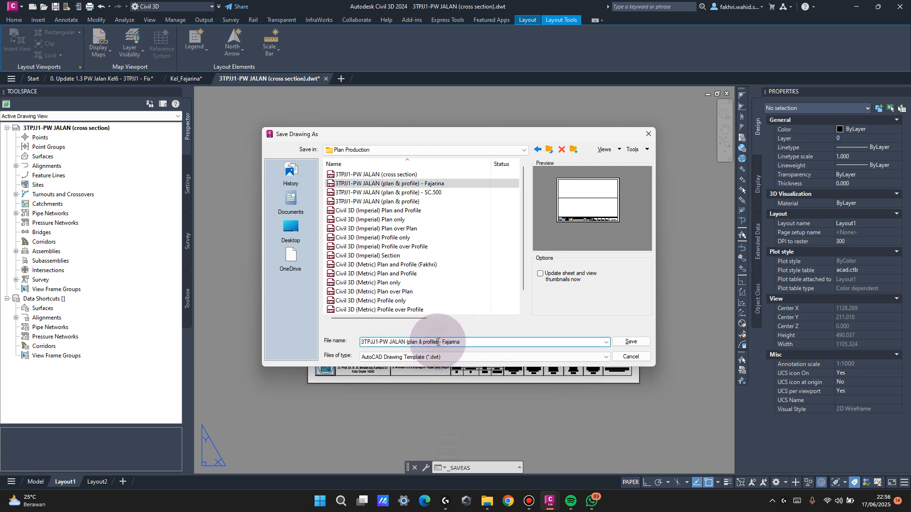
pyautogui.moveTo(436, 342); pyautogui.dragTo(411, 342)
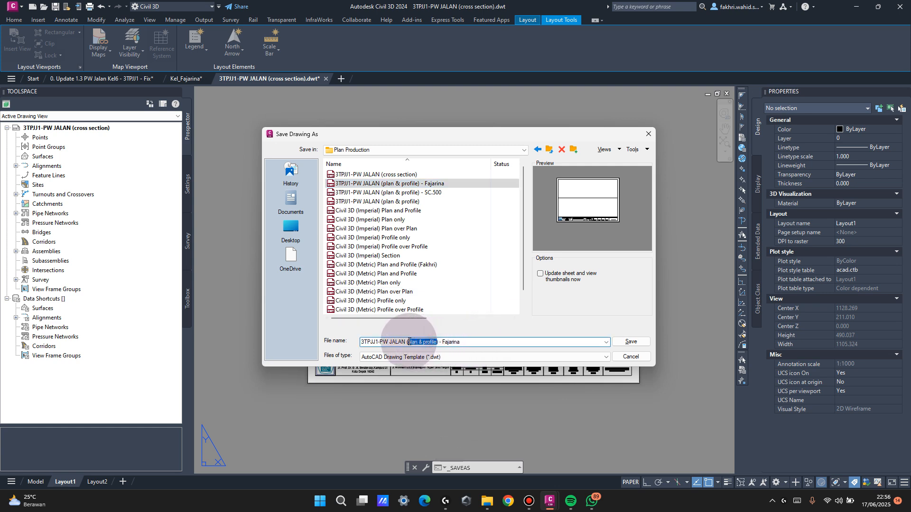
pyautogui.write('cross section')
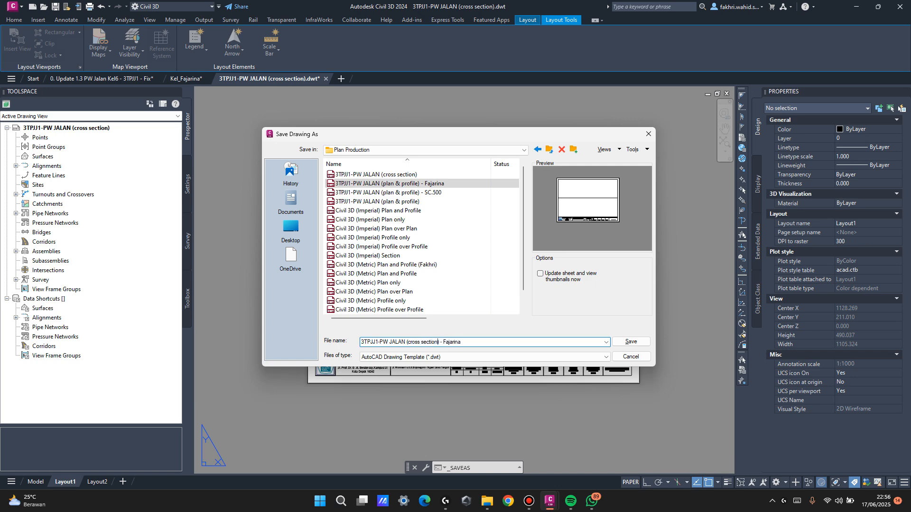
pyautogui.press('Return')
pyautogui.click(192, 109)
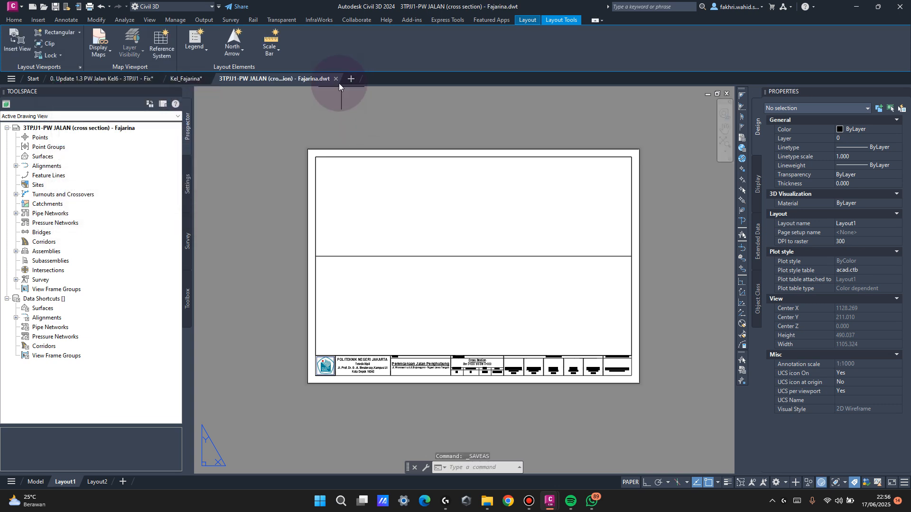
# Close the cross section template and delete Layout2 from the road drawing.
pyautogui.click(336, 80)
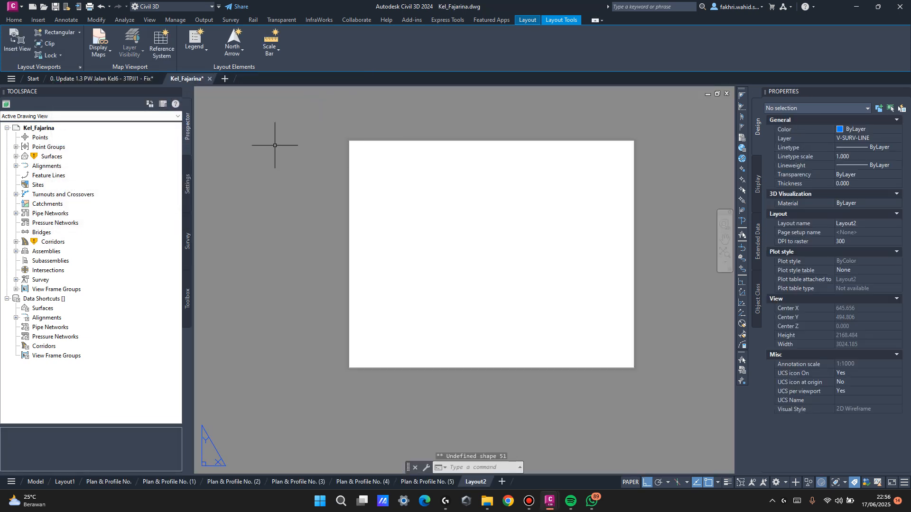
pyautogui.rightClick(487, 482)
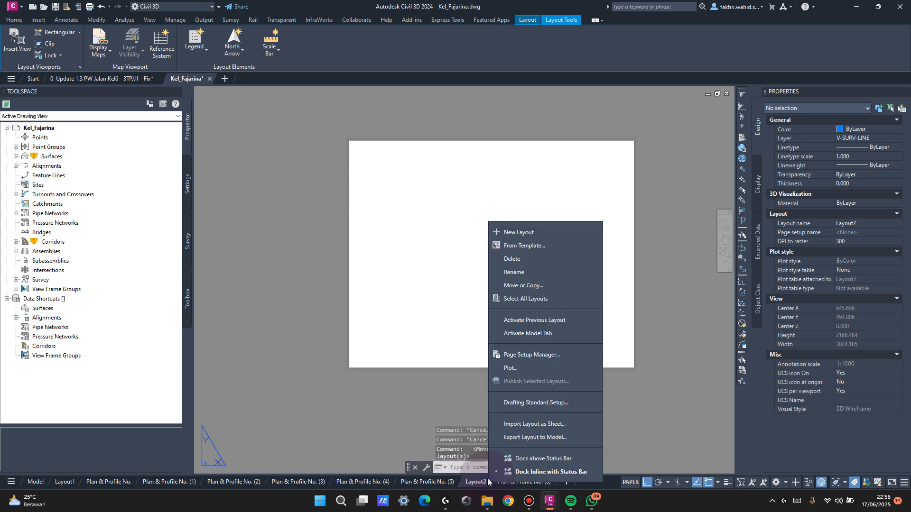
pyautogui.click(537, 260)
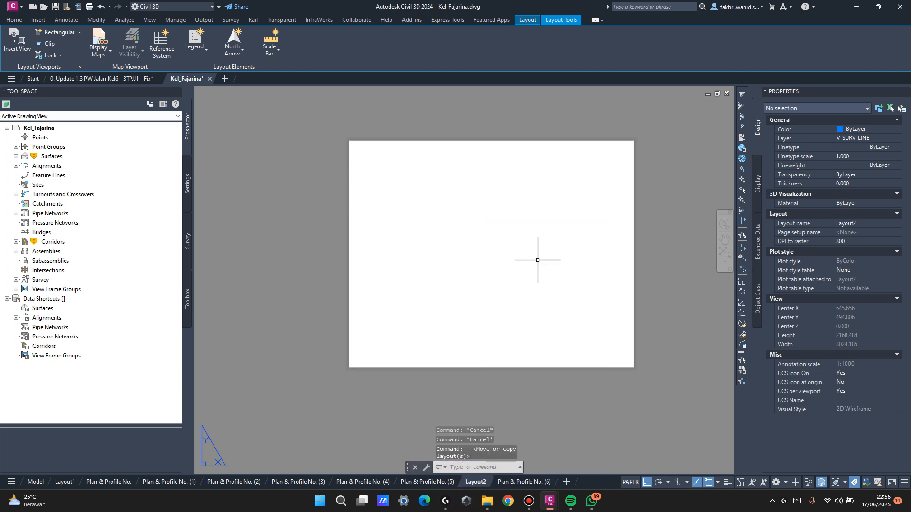
pyautogui.rightClick(485, 483)
pyautogui.click(523, 257)
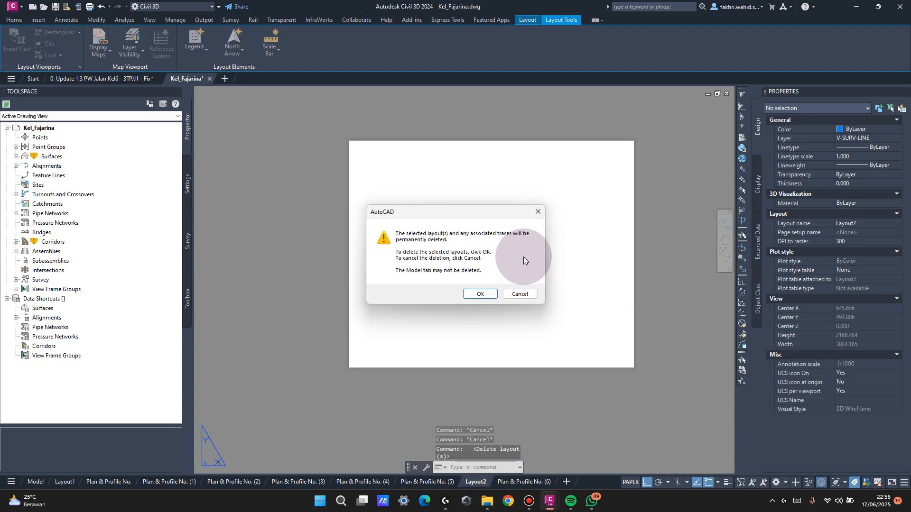
pyautogui.click(473, 295)
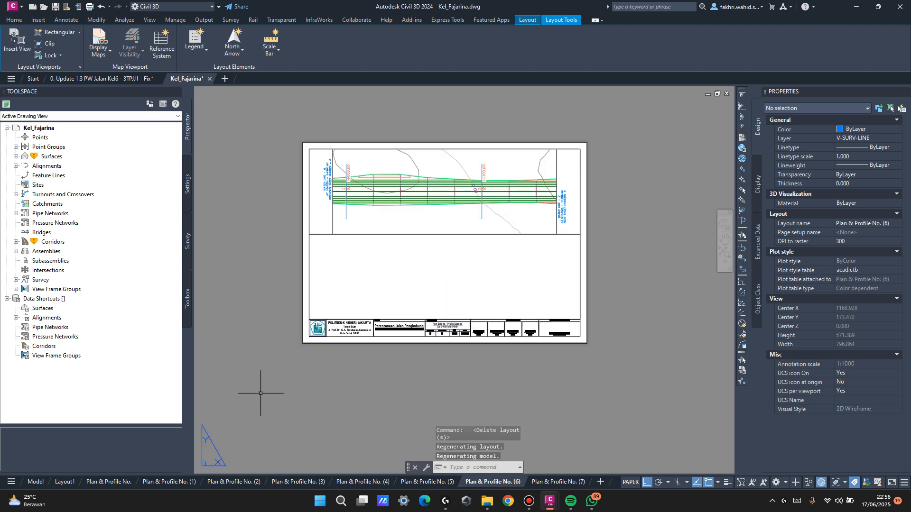
# Erase the existing contents of Layout1 so its sheet is empty.
pyautogui.click(66, 482)
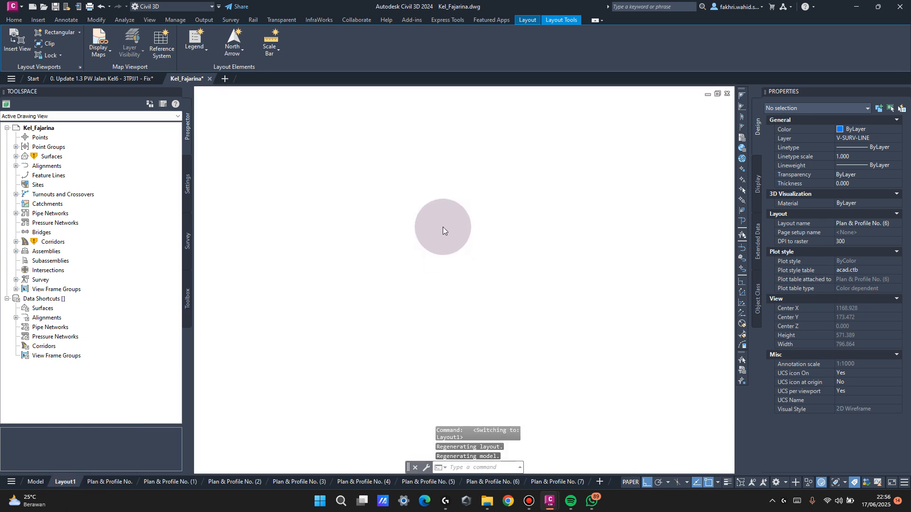
pyautogui.scroll(-5, 444, 229)
pyautogui.moveTo(600, 147); pyautogui.dragTo(503, 264)
pyautogui.press('Delete')
# Copy the whole sheet from the Plan & Profile No. layout, including its frame, title block and viewports.
pyautogui.click(124, 482)
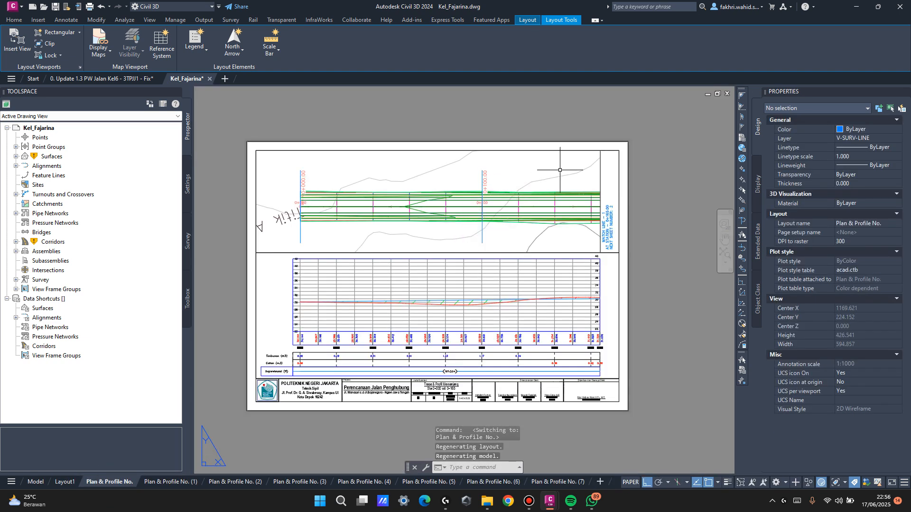
pyautogui.click(561, 169)
pyautogui.press('Escape')
pyautogui.click(673, 144)
pyautogui.moveTo(394, 91)
pyautogui.mouseDown()
pyautogui.moveTo(439, 443)
pyautogui.moveTo(637, 393)
pyautogui.mouseUp()
pyautogui.hotkey('ctrl', 'c')
pyautogui.press('Escape')
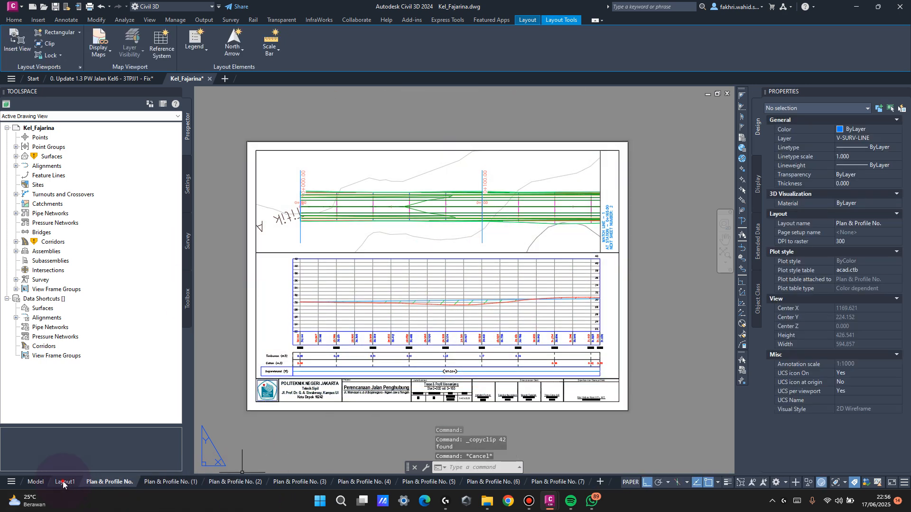
# Paste the copied plan and profile sheet into Layout1, beside the blank paper, and compare it with the original layout.
pyautogui.click(64, 482)
pyautogui.hotkey('ctrl', 'v')
pyautogui.click(306, 318)
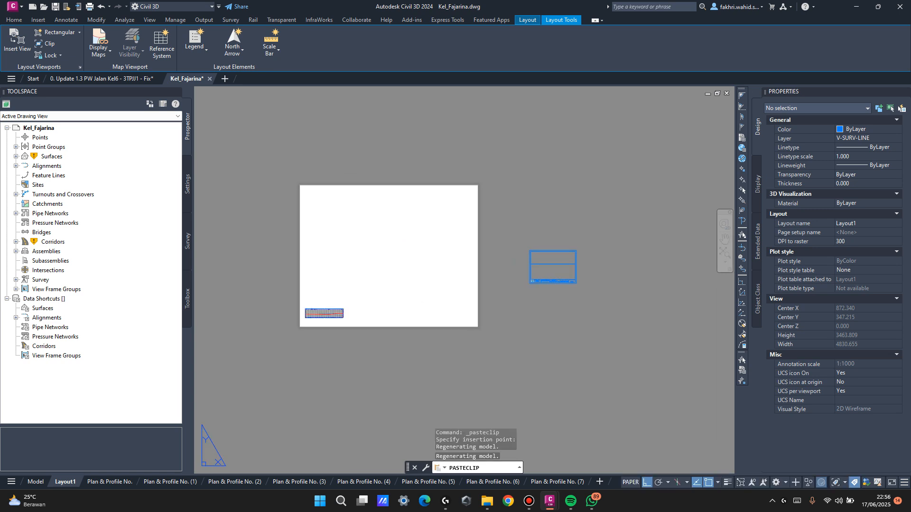
pyautogui.scroll(4, 593, 253)
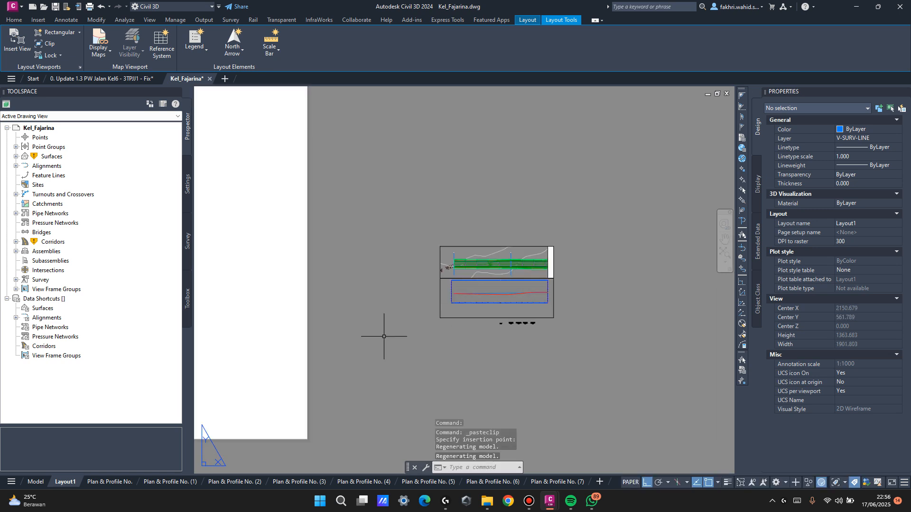
pyautogui.click(114, 482)
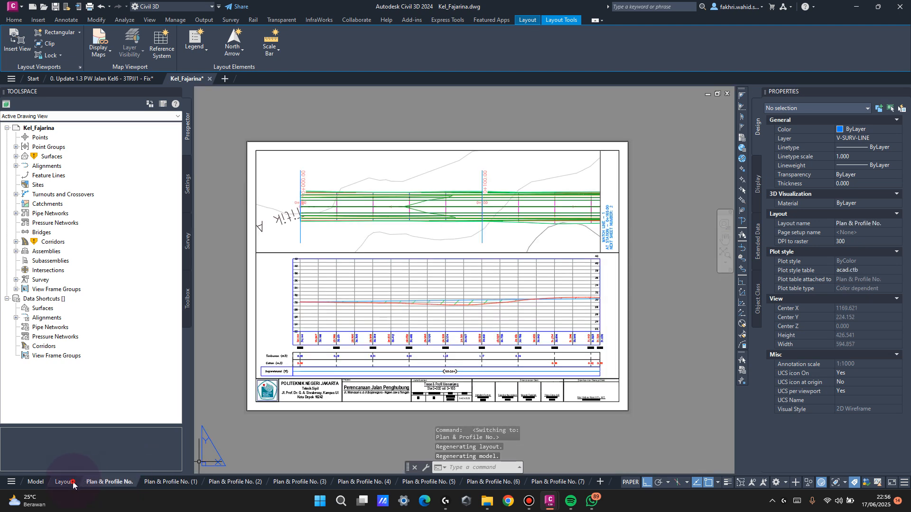
pyautogui.click(71, 484)
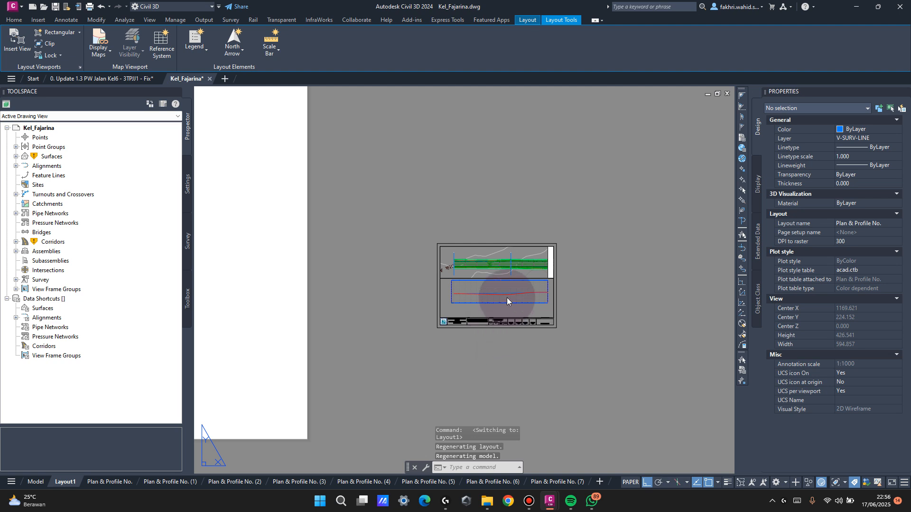
# Set the viewport type of both pasted viewports in Layout1 to Section and clear the selection.
pyautogui.scroll(2, 549, 280)
pyautogui.moveTo(543, 264); pyautogui.dragTo(522, 285)
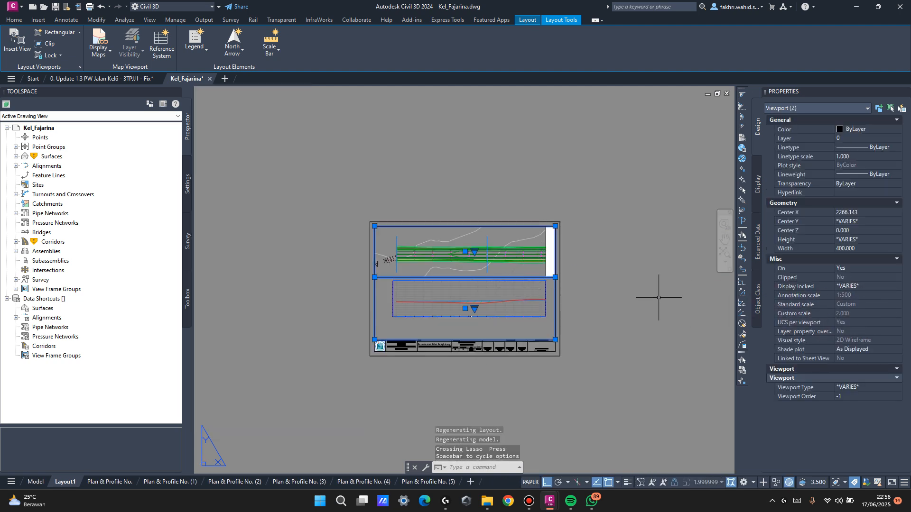
pyautogui.click(854, 386)
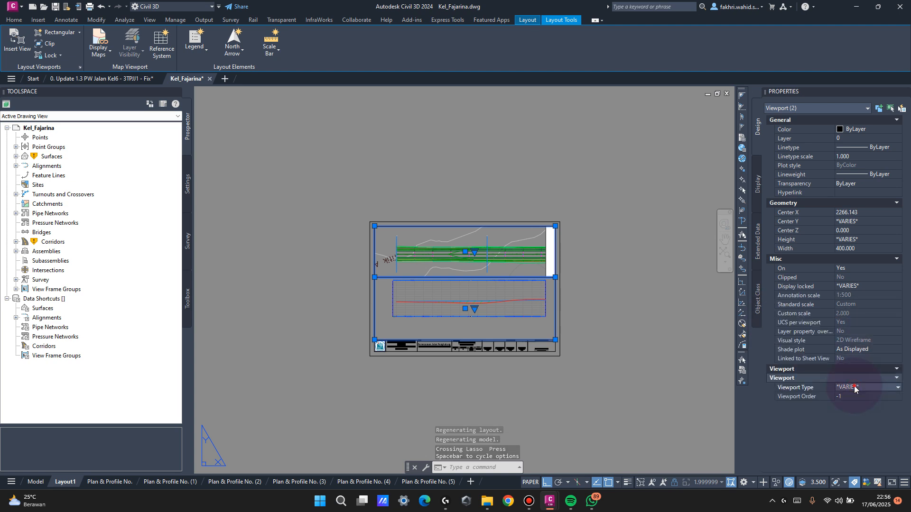
pyautogui.click(845, 422)
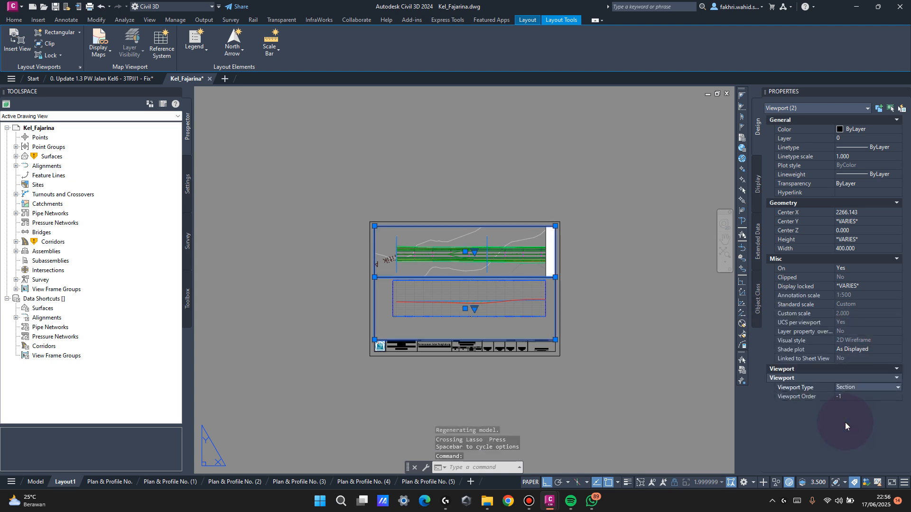
pyautogui.press('Escape')
pyautogui.scroll(-2, 473, 259)
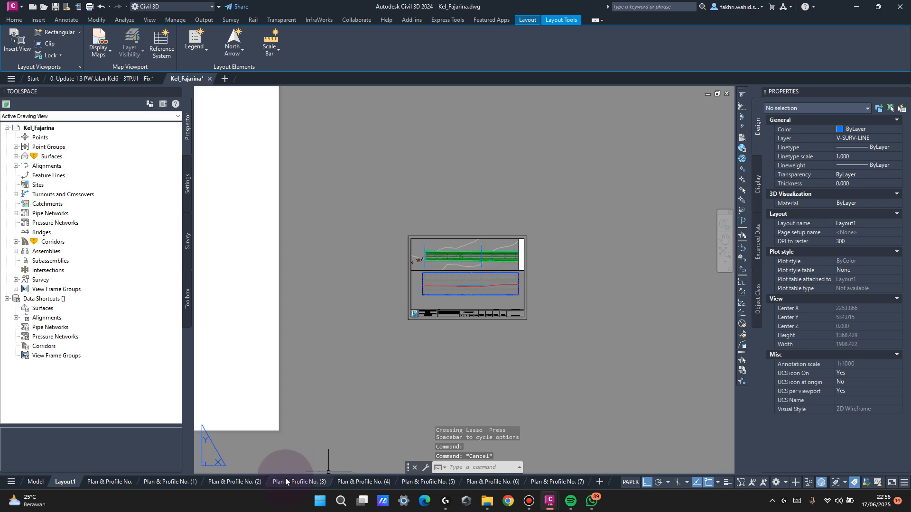
# Modify Layout1's page setup to use DWG To PDF.pc3 with paper size ISO full bleed A3 (420.00 x 297.00 MM).
pyautogui.rightClick(86, 483)
pyautogui.click(118, 351)
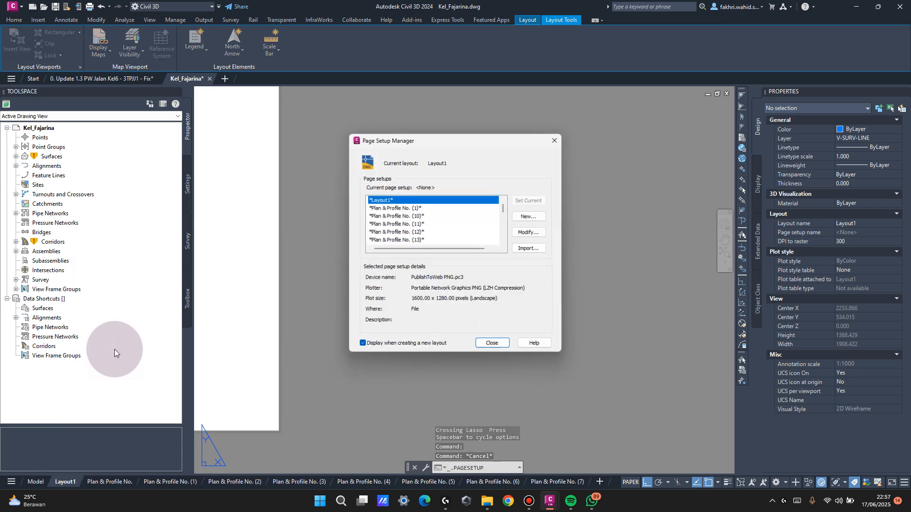
pyautogui.click(530, 232)
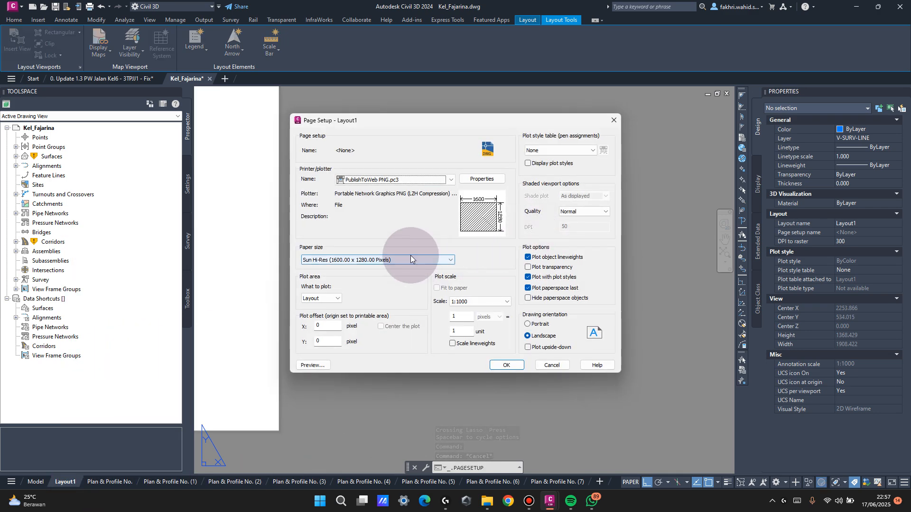
pyautogui.click(422, 183)
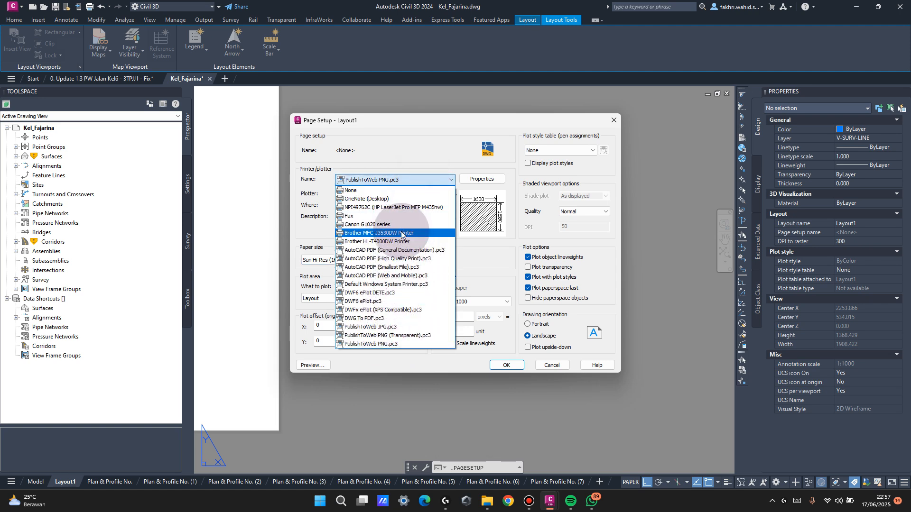
pyautogui.click(392, 318)
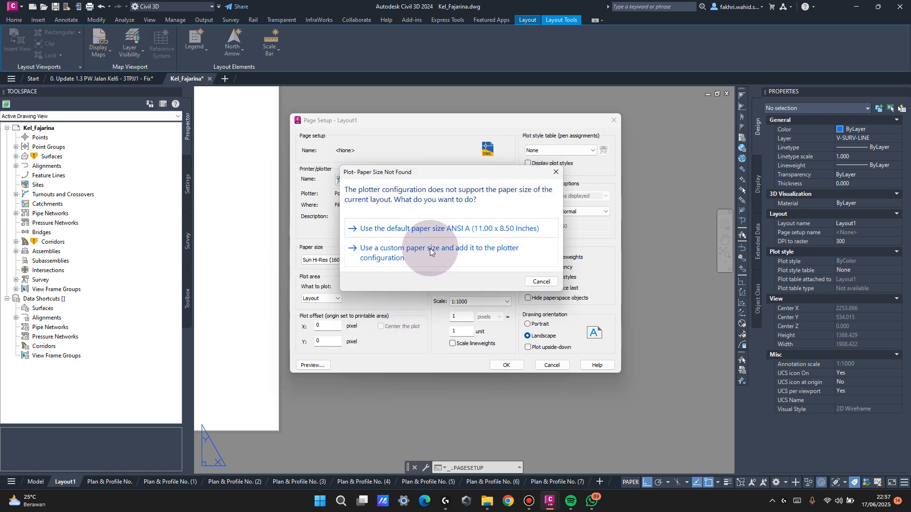
pyautogui.click(430, 250)
pyautogui.click(379, 260)
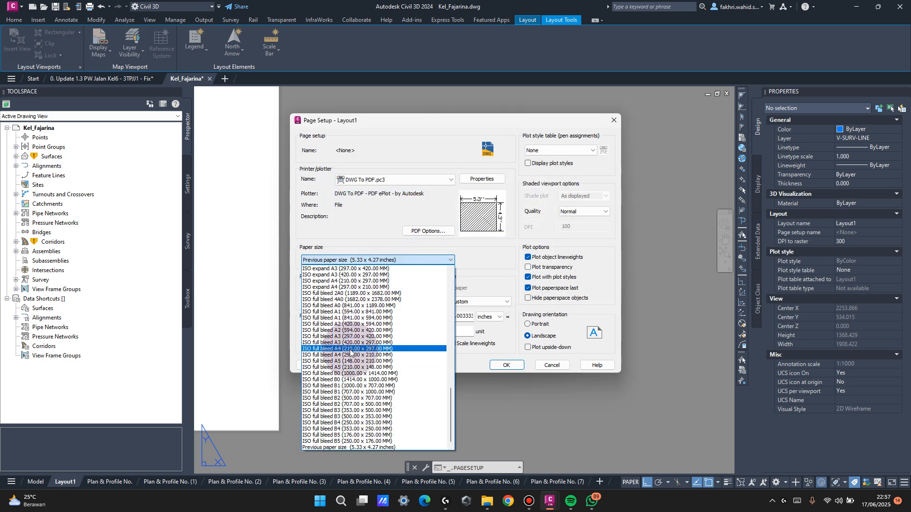
pyautogui.click(352, 343)
# Set the plot area to a window around the pasted sheet, centred and fitted to paper, and apply the page setup.
pyautogui.click(338, 299)
pyautogui.click(327, 327)
pyautogui.click(409, 319)
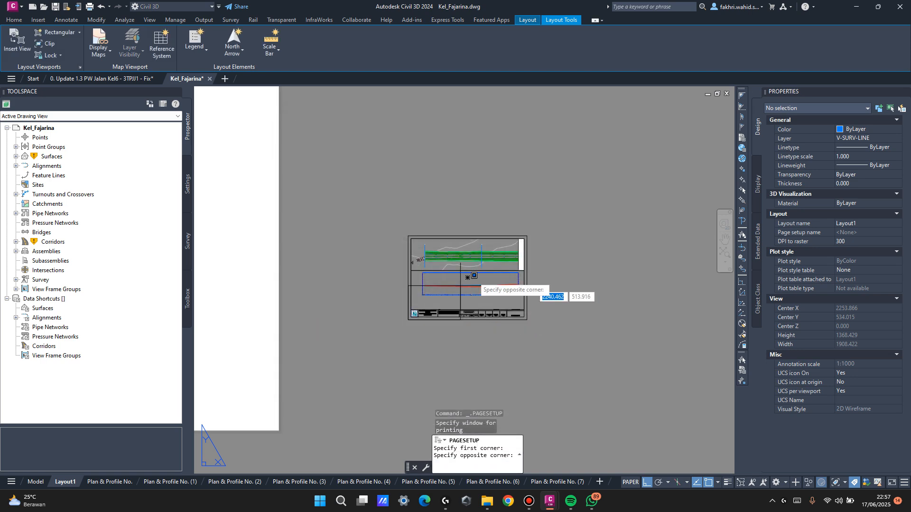
pyautogui.click(530, 226)
pyautogui.click(401, 326)
pyautogui.click(453, 288)
pyautogui.click(503, 365)
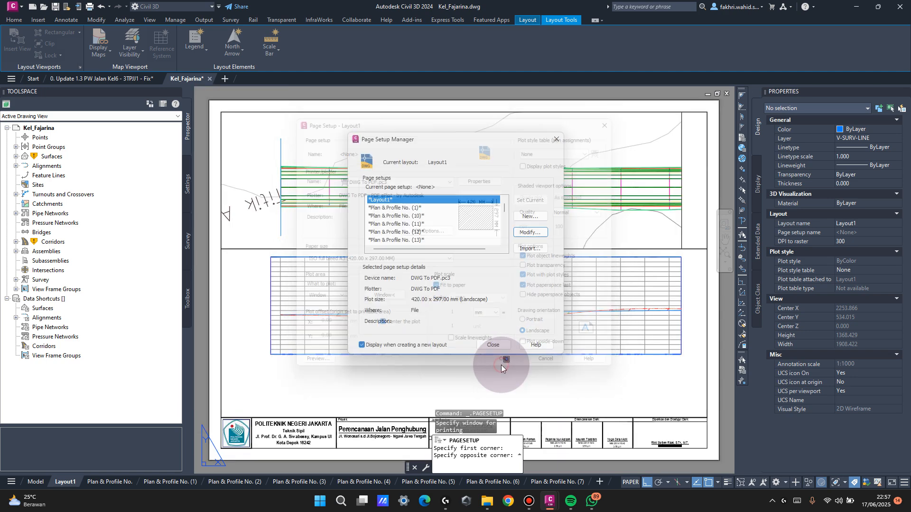
pyautogui.click(494, 345)
# Unlock the display of both viewports on Layout1 and clear the selection.
pyautogui.scroll(-2, 507, 281)
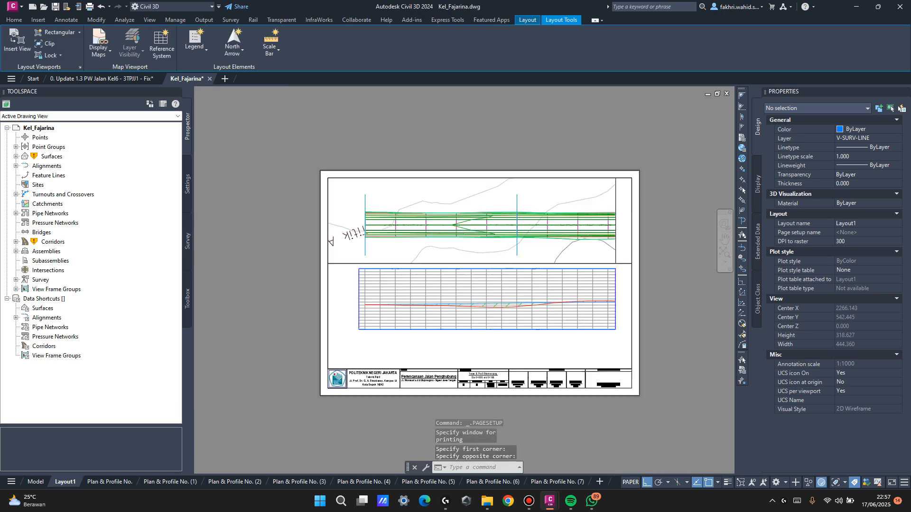
pyautogui.scroll(1, 508, 268)
pyautogui.doubleClick(534, 248)
pyautogui.moveTo(535, 248); pyautogui.dragTo(486, 246, button='middle')
pyautogui.doubleClick(660, 279)
pyautogui.click(568, 255)
pyautogui.click(547, 319)
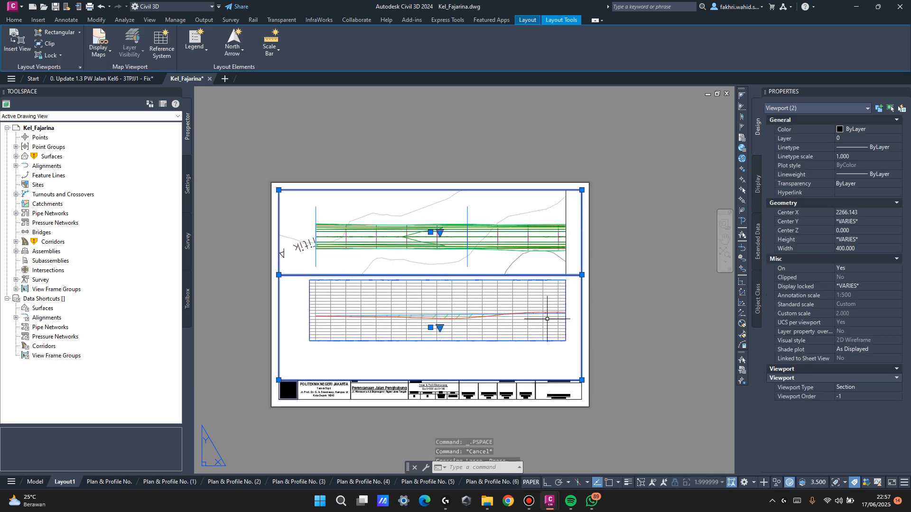
pyautogui.click(863, 305)
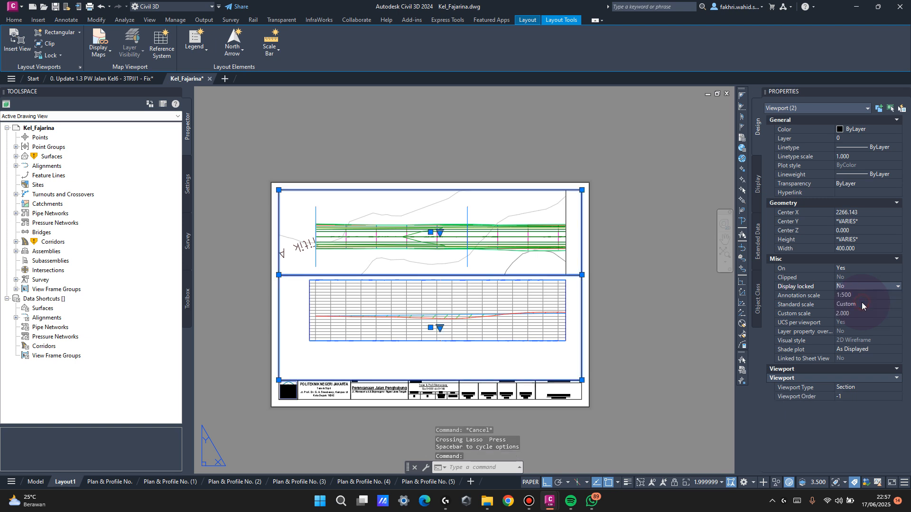
pyautogui.press('Escape')
# Try to turn the upper viewport to a straight top view and bring the drawing content into it.
pyautogui.doubleClick(500, 247)
pyautogui.scroll(-10, 284, 204)
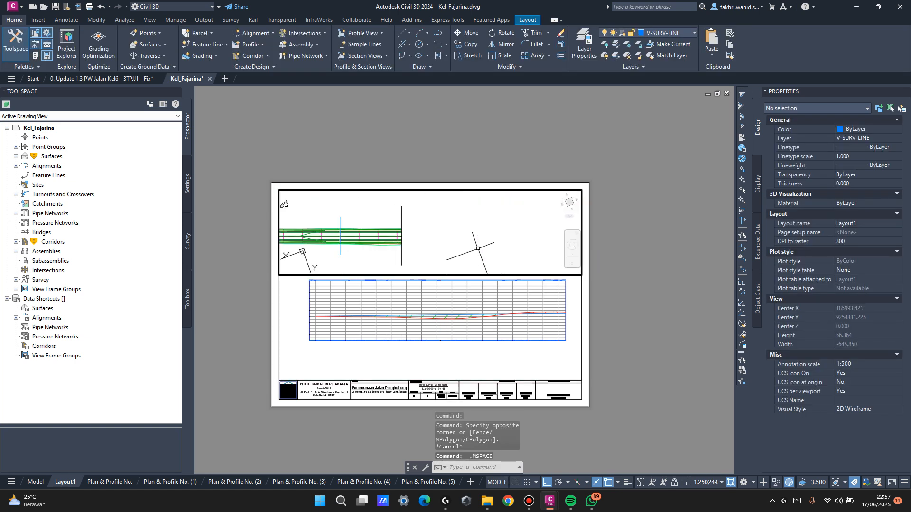
pyautogui.scroll(-10, 284, 204)
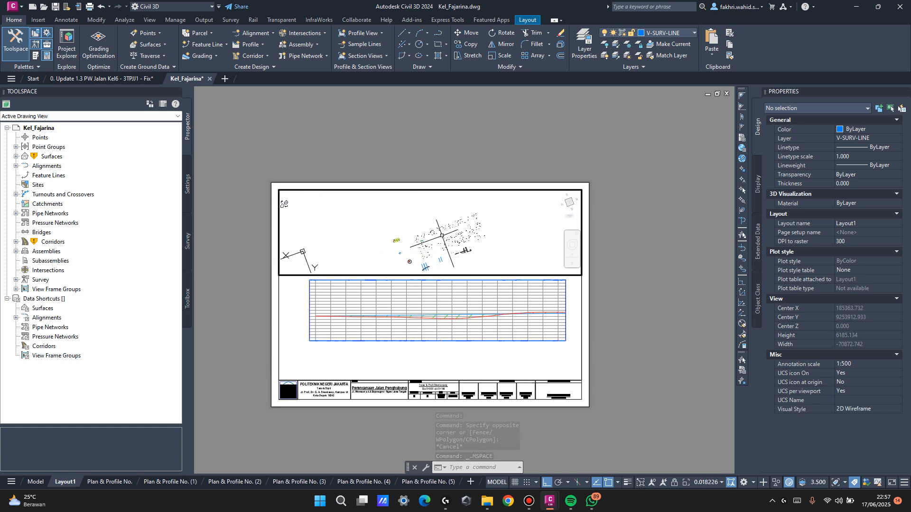
pyautogui.click(571, 204)
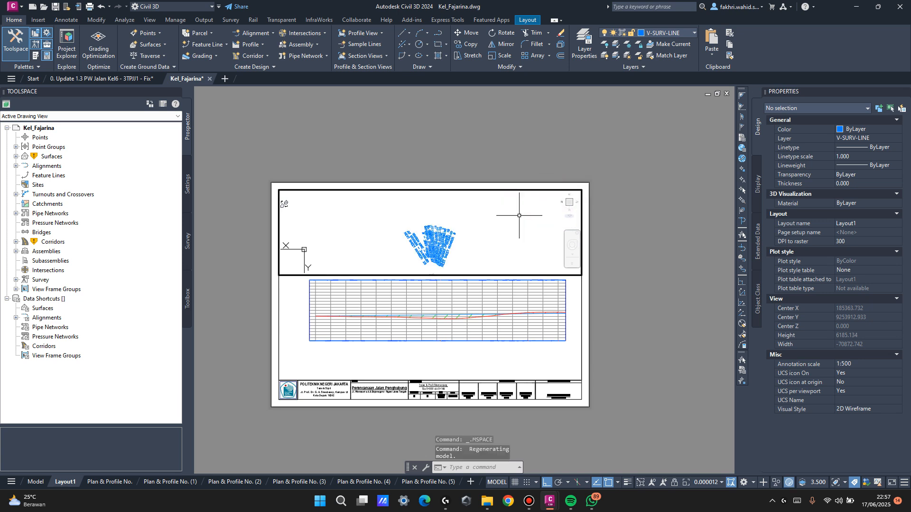
pyautogui.click(569, 203)
pyautogui.doubleClick(647, 209)
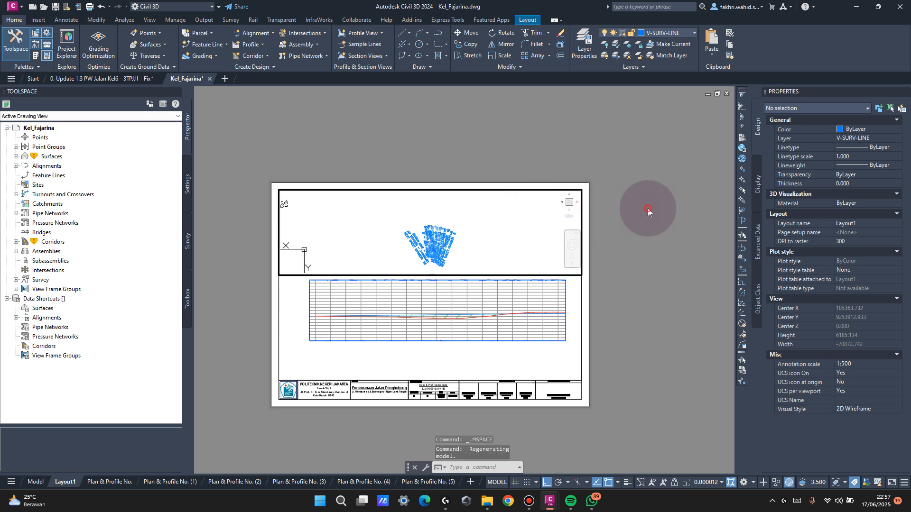
pyautogui.moveTo(448, 271); pyautogui.dragTo(475, 177, button='middle')
pyautogui.doubleClick(465, 217)
pyautogui.moveTo(526, 211); pyautogui.dragTo(497, 221, button='middle')
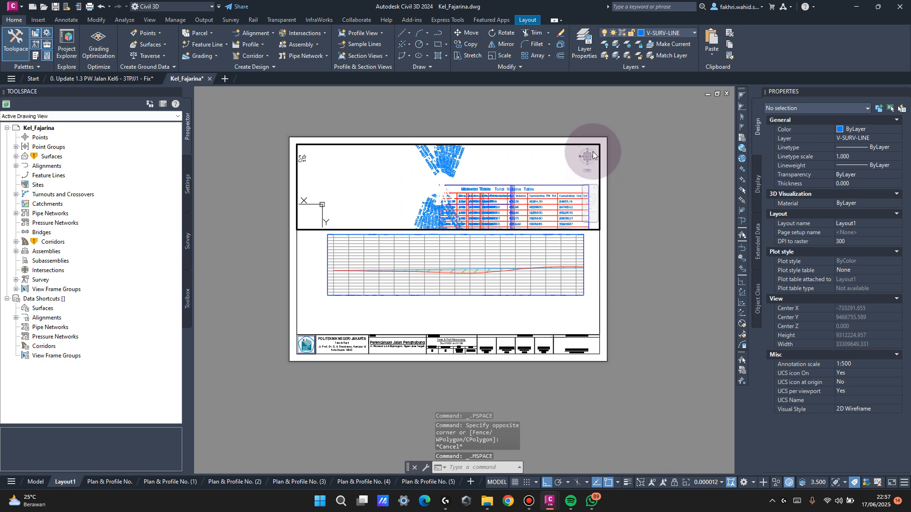
pyautogui.scroll(2, 592, 156)
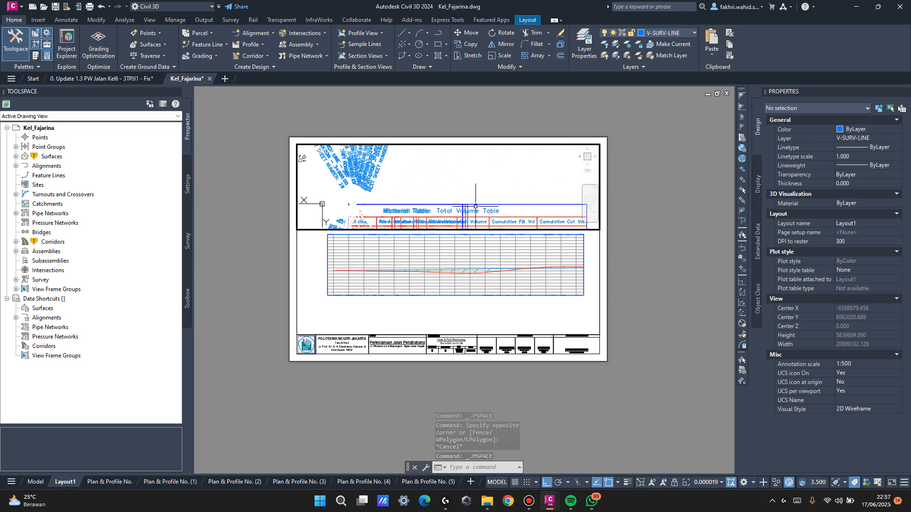
pyautogui.doubleClick(650, 201)
pyautogui.scroll(7, 349, 209)
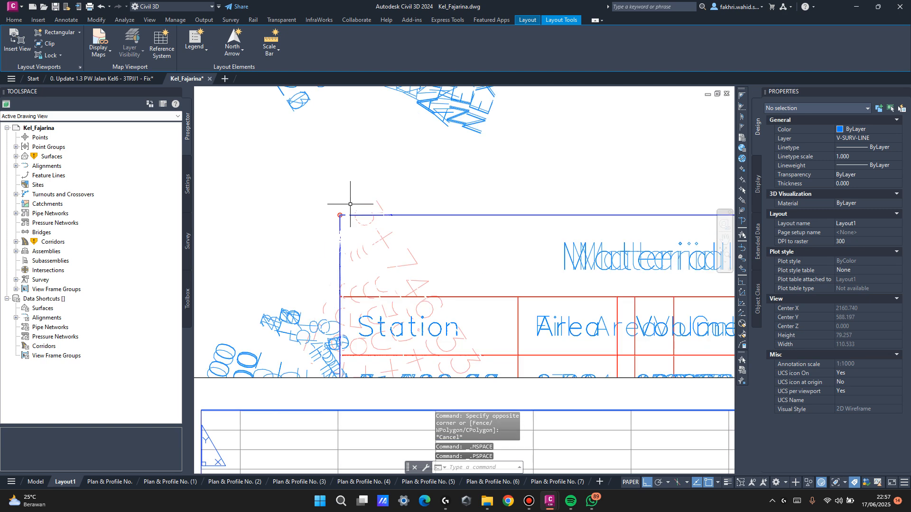
pyautogui.scroll(-7, 350, 211)
pyautogui.moveTo(449, 206); pyautogui.dragTo(451, 247, button='middle')
# Bring the first road cross section at 0+000.00 into the lower viewport of Layout1 and return to paper space.
pyautogui.doubleClick(460, 287)
pyautogui.press('Escape')
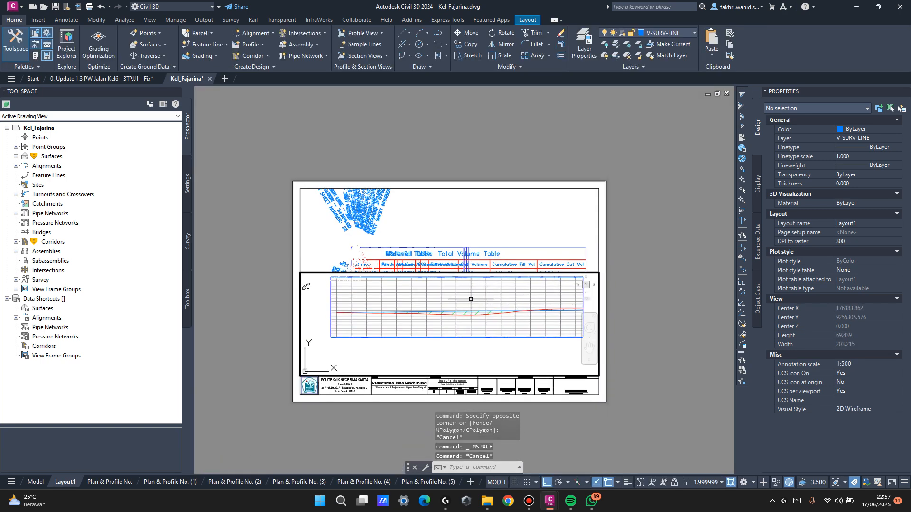
pyautogui.scroll(-4, 473, 301)
pyautogui.scroll(-6, 494, 309)
pyautogui.moveTo(509, 311); pyautogui.dragTo(421, 297, button='middle')
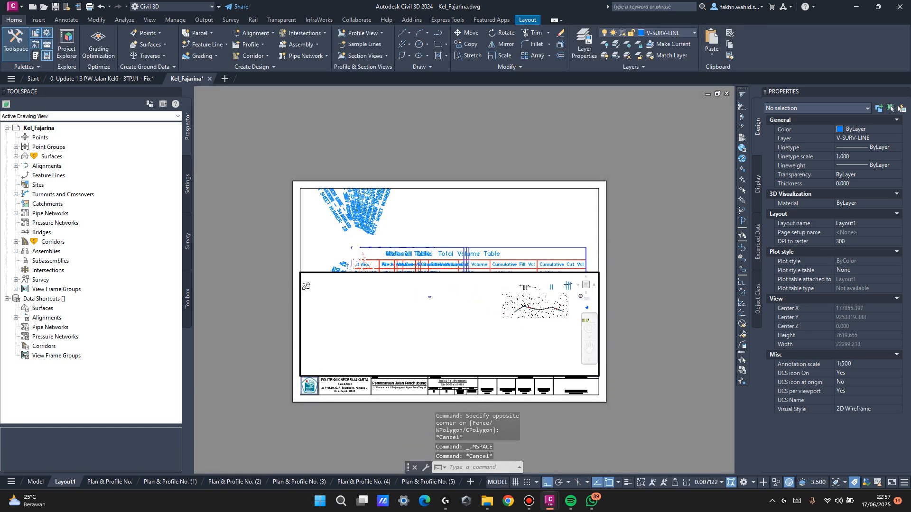
pyautogui.scroll(10, 504, 301)
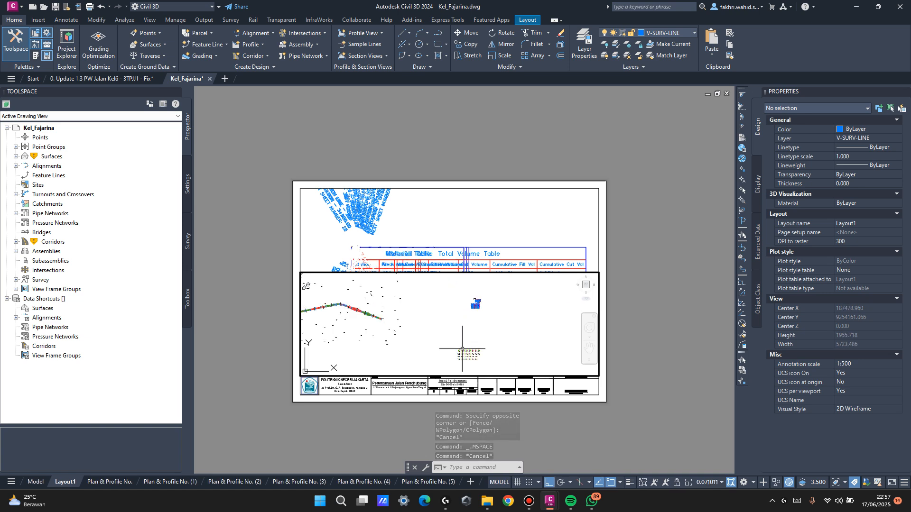
pyautogui.scroll(14, 487, 320)
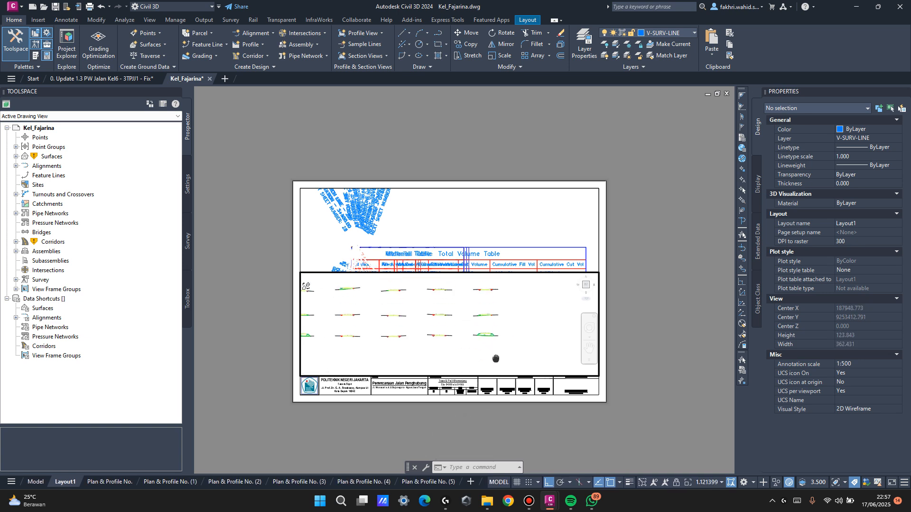
pyautogui.scroll(-10, 487, 337)
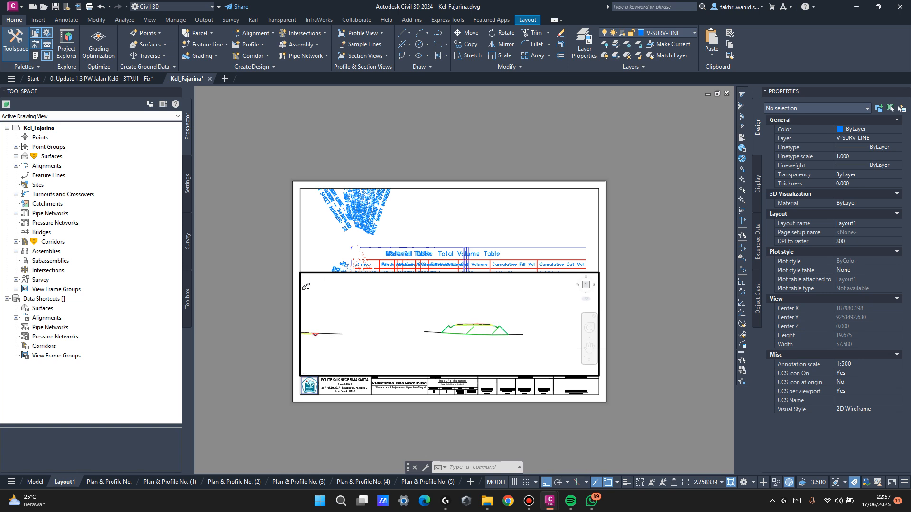
pyautogui.scroll(-3, 486, 334)
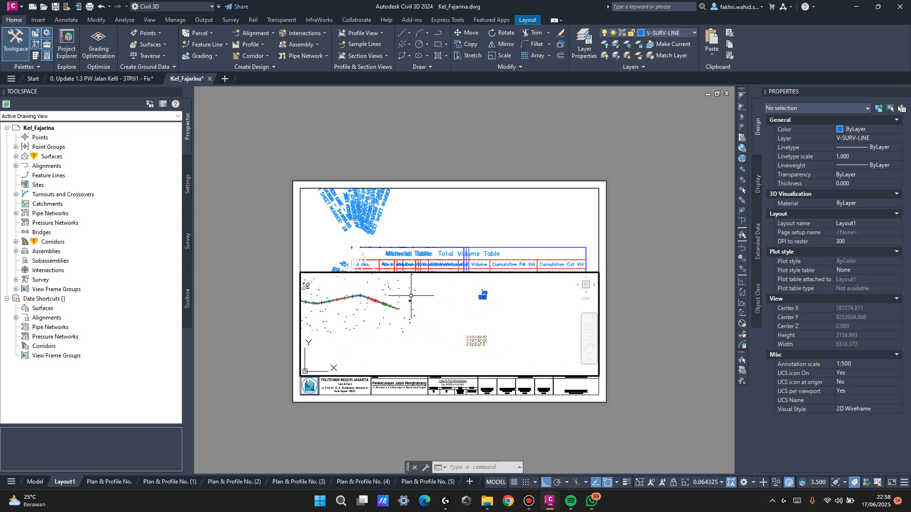
pyautogui.scroll(-6, 306, 286)
pyautogui.scroll(6, 430, 299)
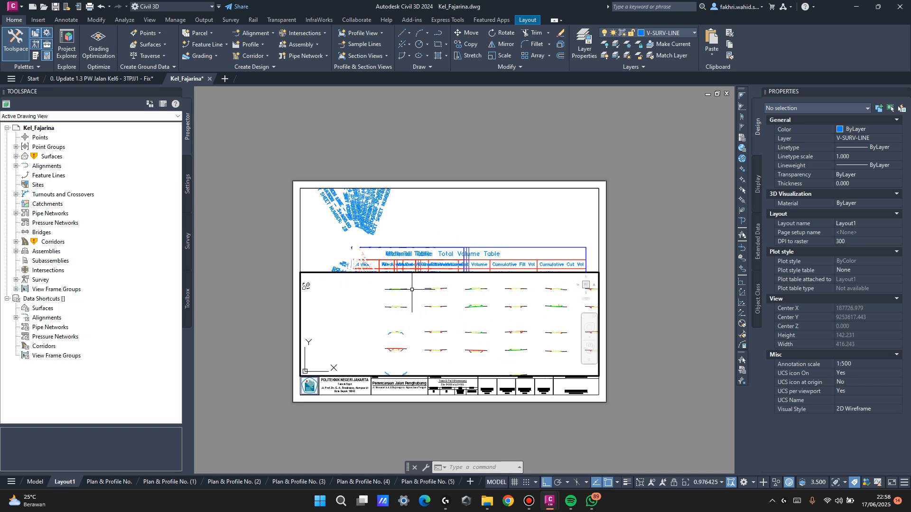
pyautogui.scroll(10, 415, 322)
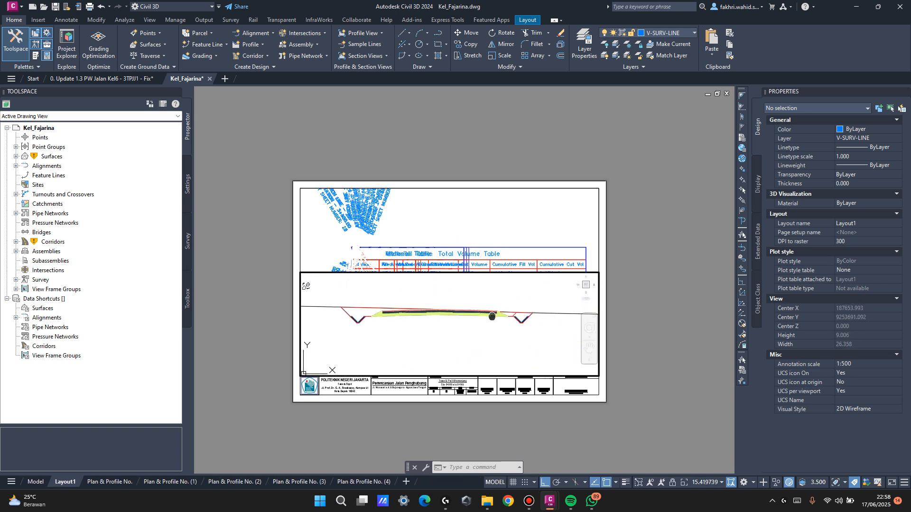
pyautogui.click(636, 352)
pyautogui.doubleClick(684, 339)
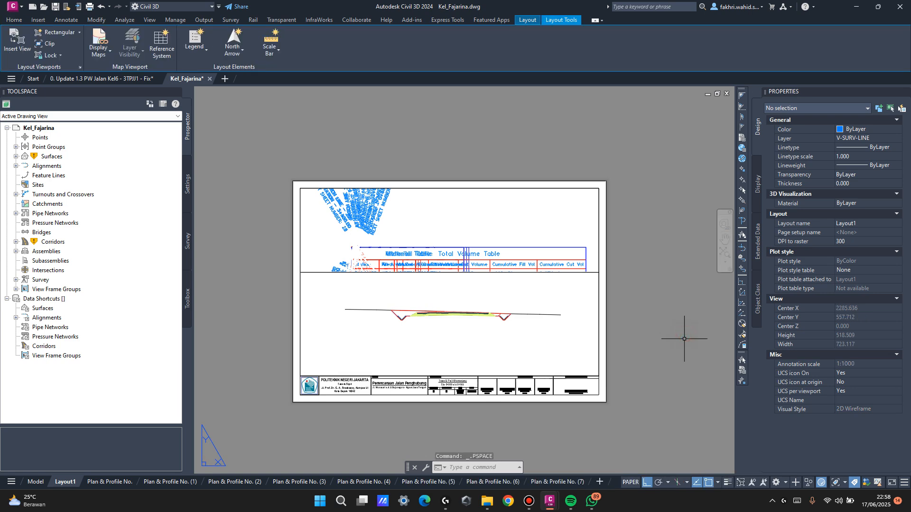
# Set the lower viewport's scale to 1:150 and return to paper space.
pyautogui.doubleClick(570, 349)
pyautogui.click(711, 483)
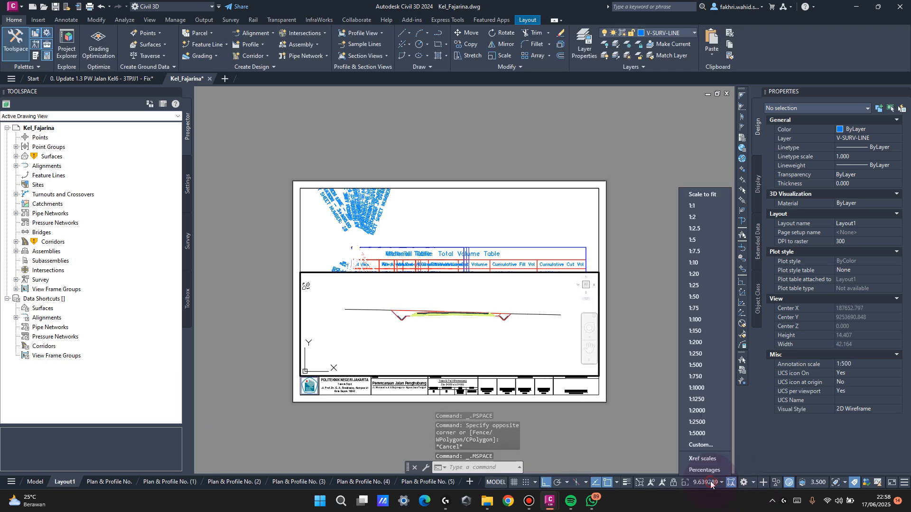
pyautogui.click(704, 331)
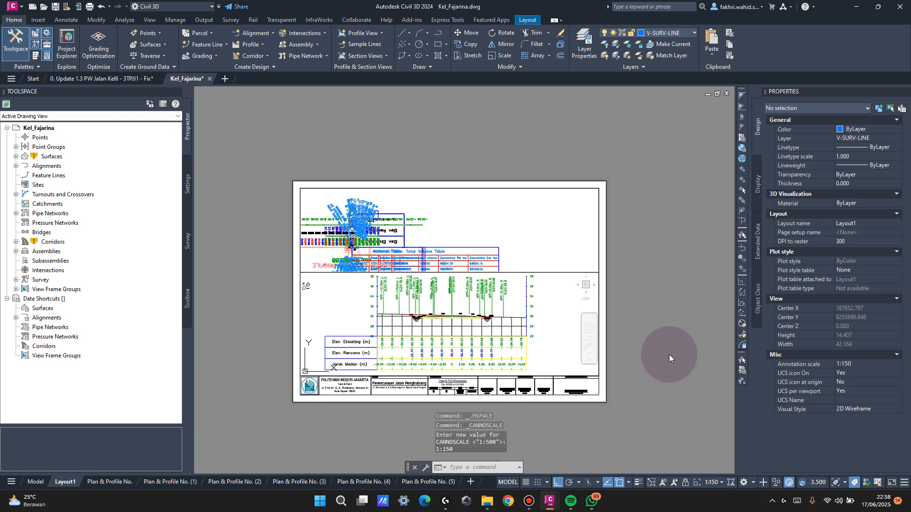
pyautogui.doubleClick(657, 328)
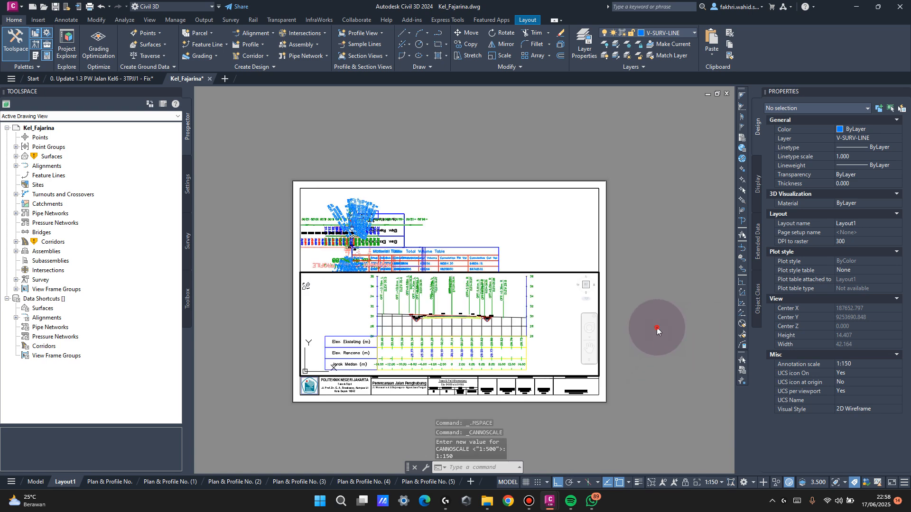
pyautogui.doubleClick(497, 324)
pyautogui.doubleClick(636, 274)
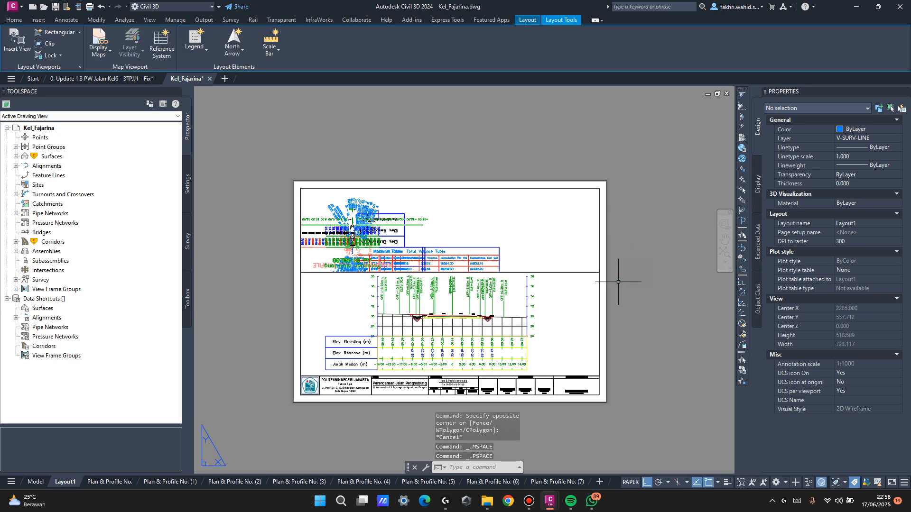
# Delete the upper viewport and copy the lower one in its place, aligned to the upper right corner of the sheet frame.
pyautogui.click(599, 213)
pyautogui.press('Delete')
pyautogui.click(595, 274)
pyautogui.click(589, 271)
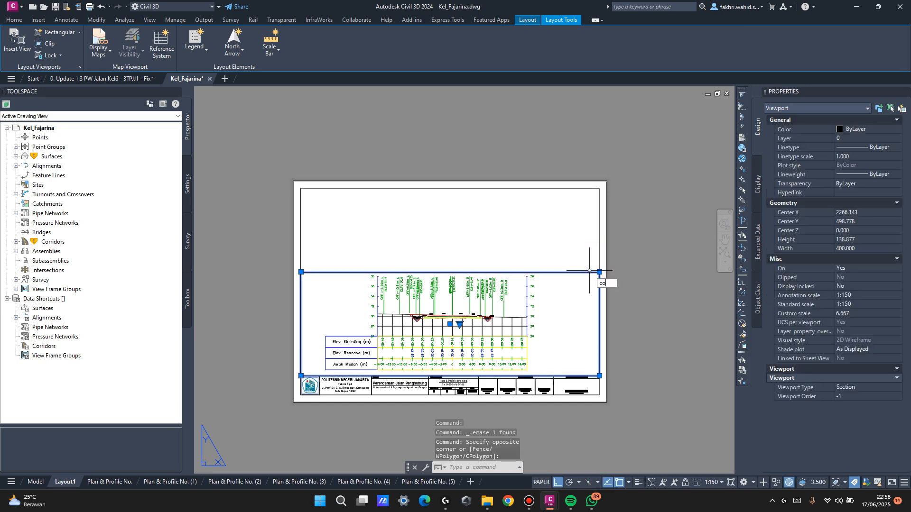
pyautogui.write('co')
pyautogui.press('Return')
pyautogui.click(599, 273)
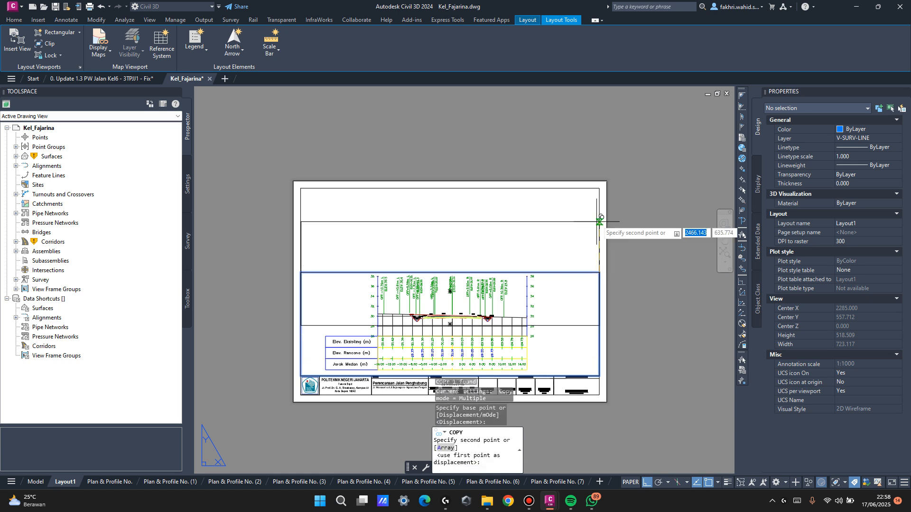
pyautogui.click(600, 188)
pyautogui.press('Escape')
# Shorten both viewports by their corner grips so they meet at a shared edge midway without overlapping.
pyautogui.click(578, 289)
pyautogui.press('Escape')
pyautogui.click(576, 292)
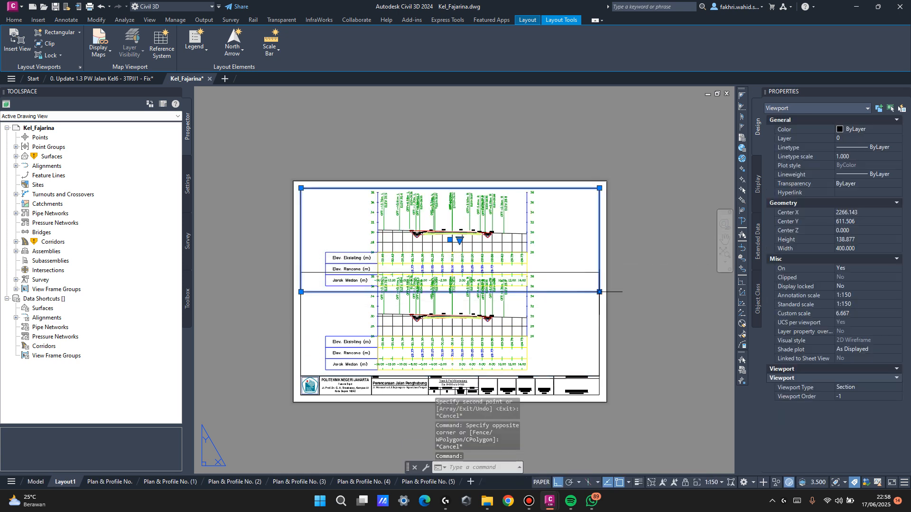
pyautogui.click(599, 292)
pyautogui.click(599, 280)
pyautogui.press('Escape')
pyautogui.click(593, 271)
pyautogui.press('Escape')
pyautogui.click(591, 272)
pyautogui.click(599, 272)
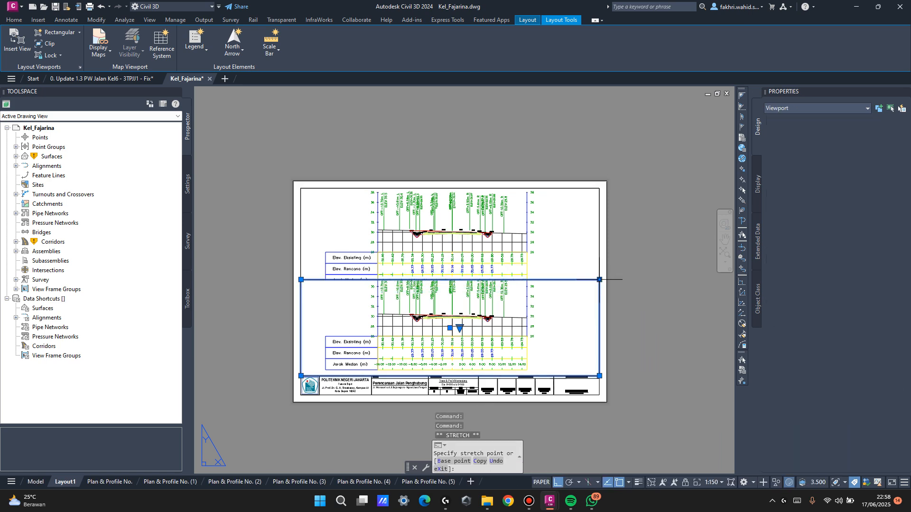
pyautogui.press('Escape')
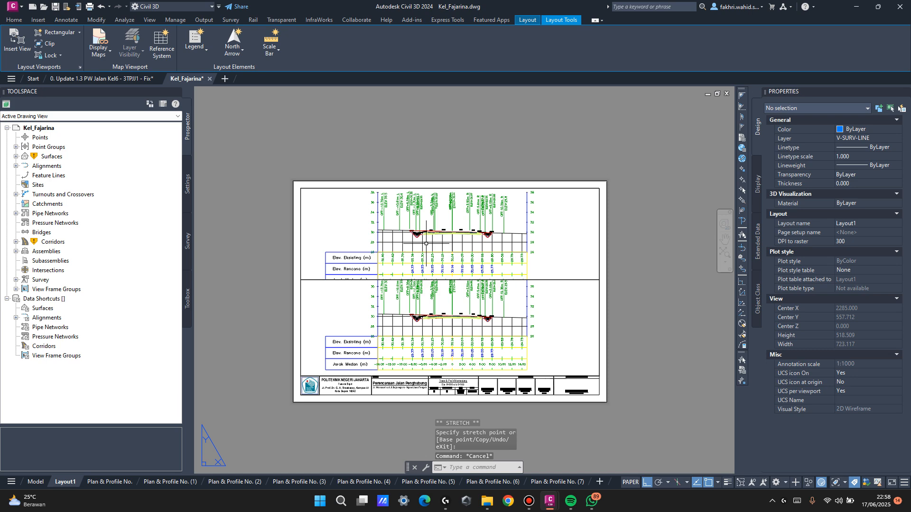
# Activate the upper viewport and review the section view properties of its 0+000.00 section view without changing anything.
pyautogui.scroll(3, 397, 226)
pyautogui.scroll(-3, 398, 227)
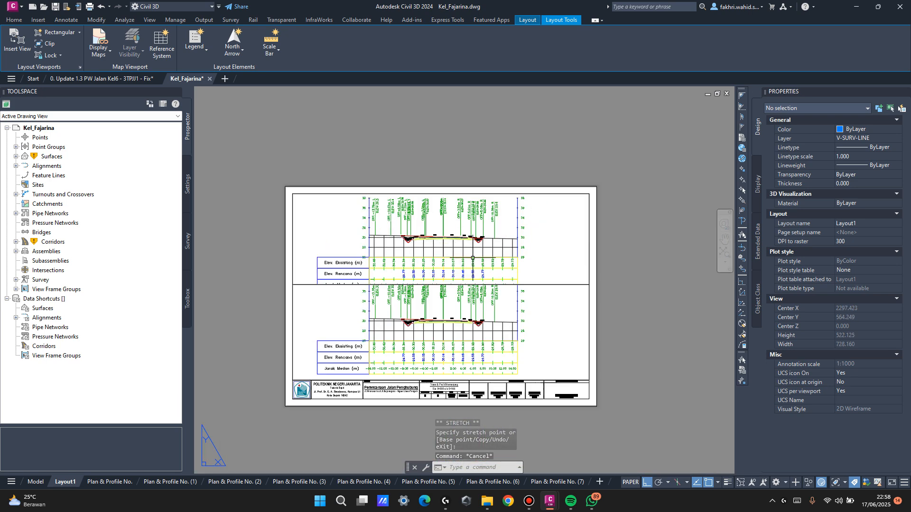
pyautogui.click(423, 248)
pyautogui.press('Escape')
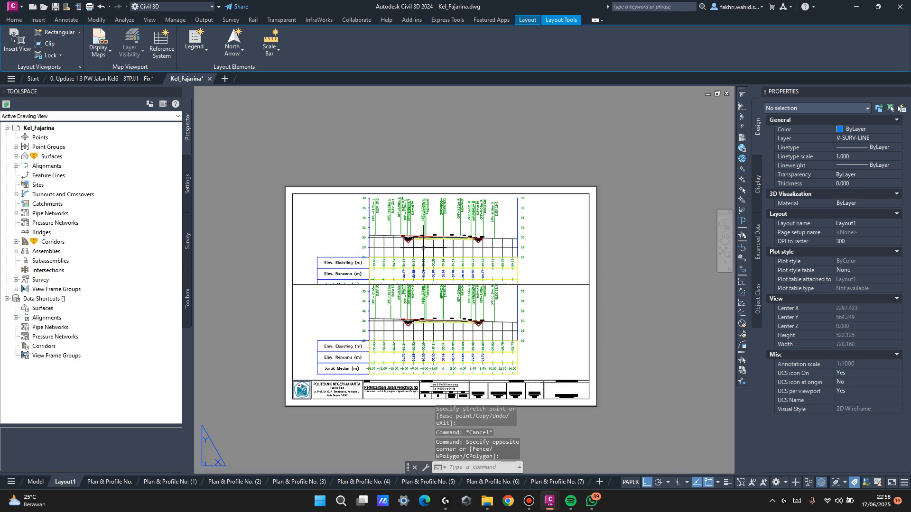
pyautogui.doubleClick(423, 248)
pyautogui.click(423, 248)
pyautogui.rightClick(423, 248)
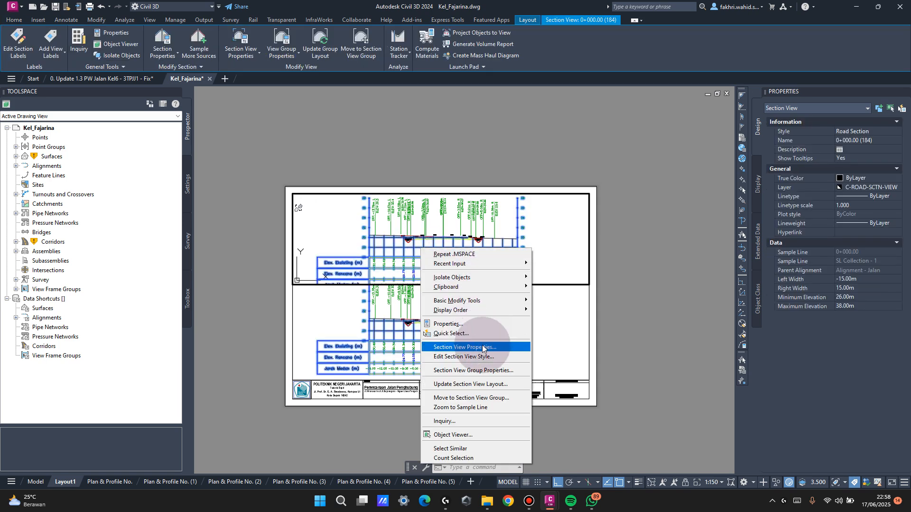
pyautogui.click(480, 346)
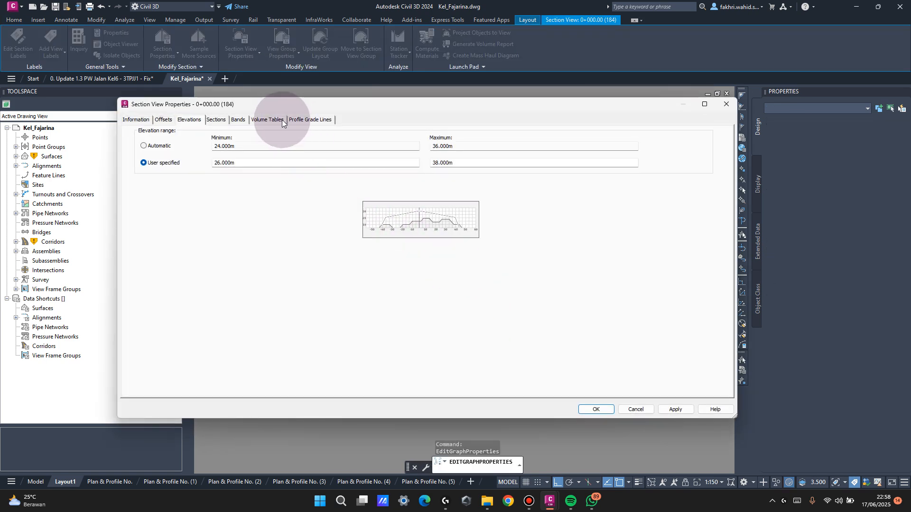
pyautogui.press('Escape')
pyautogui.click(495, 238)
pyautogui.press('Escape')
pyautogui.click(508, 240)
pyautogui.rightClick(508, 240)
pyautogui.press('Escape')
pyautogui.press('Escape')
# Open the band settings of Section View Group - 4 and set the EG Elevations band title's text height to 1.80 mm.
pyautogui.click(517, 248)
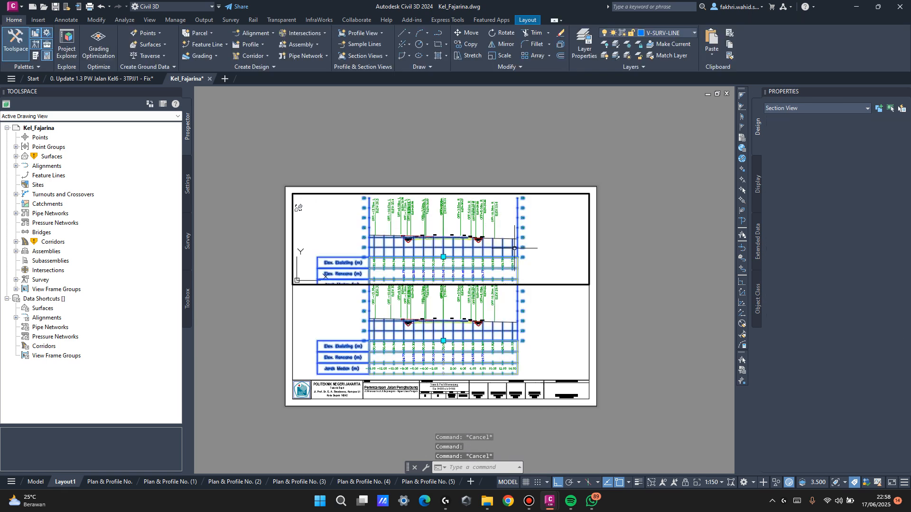
pyautogui.rightClick(514, 248)
pyautogui.click(562, 371)
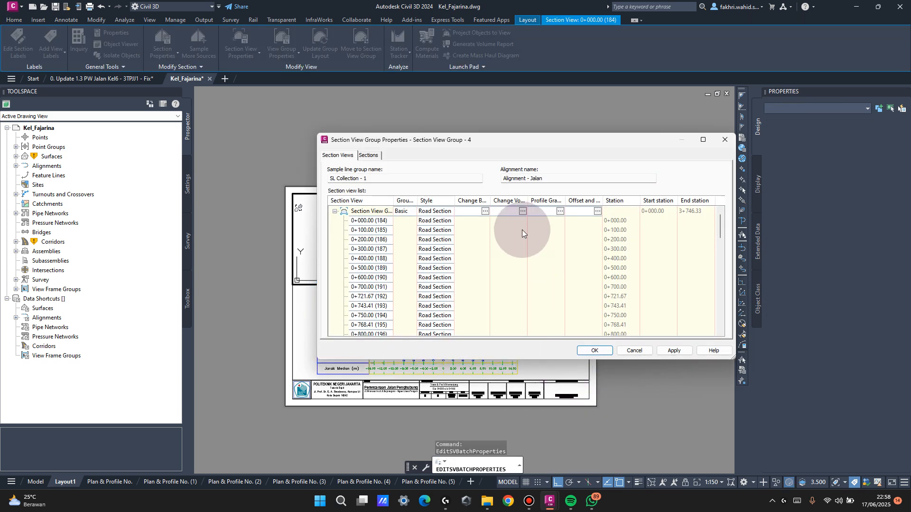
pyautogui.click(480, 211)
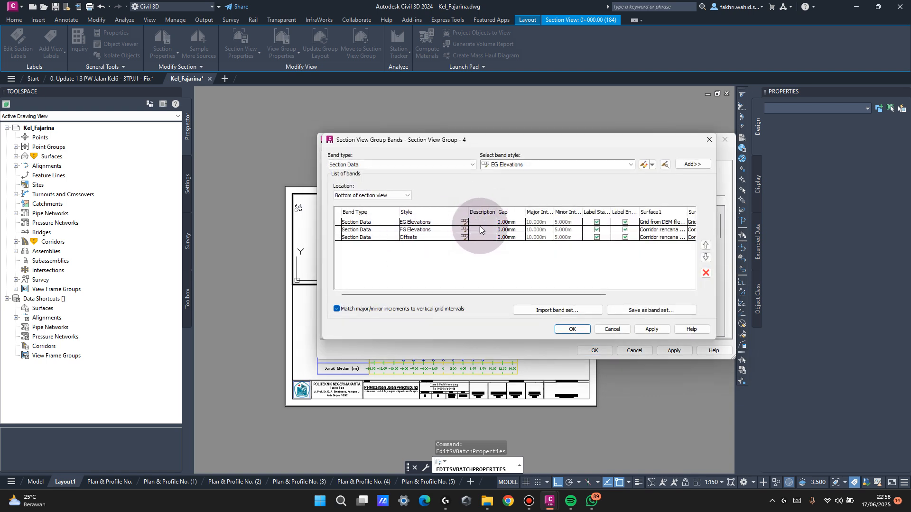
pyautogui.click(464, 223)
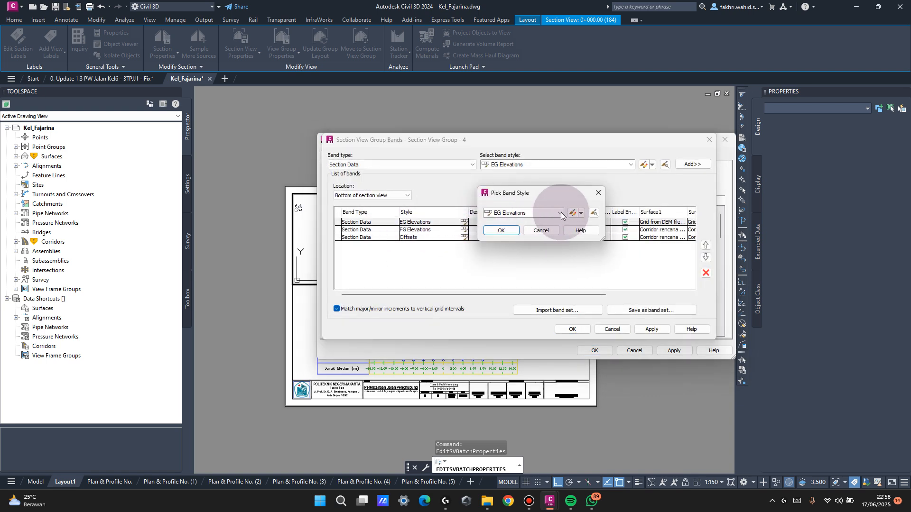
pyautogui.click(573, 214)
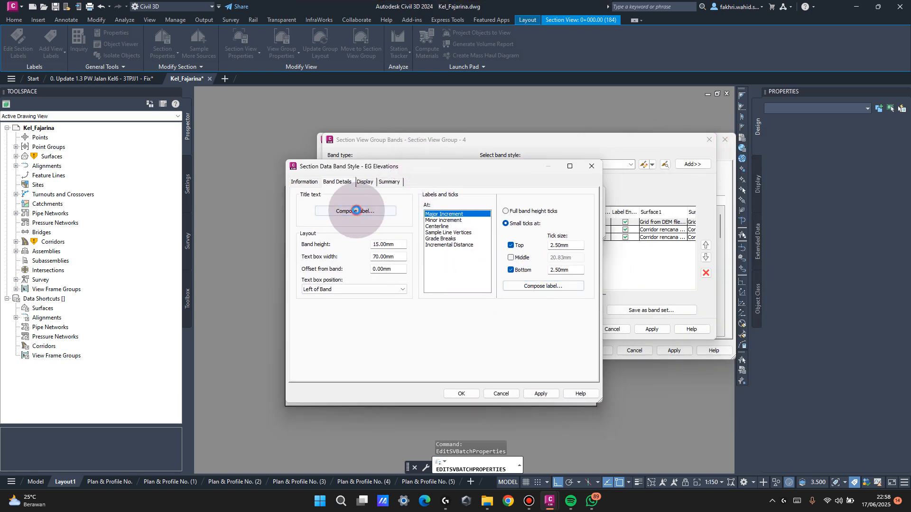
pyautogui.click(355, 211)
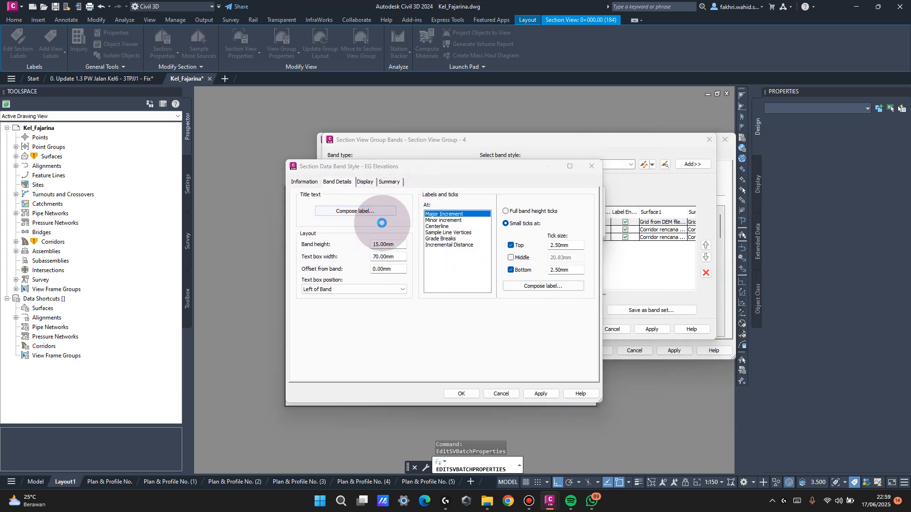
pyautogui.click(567, 271)
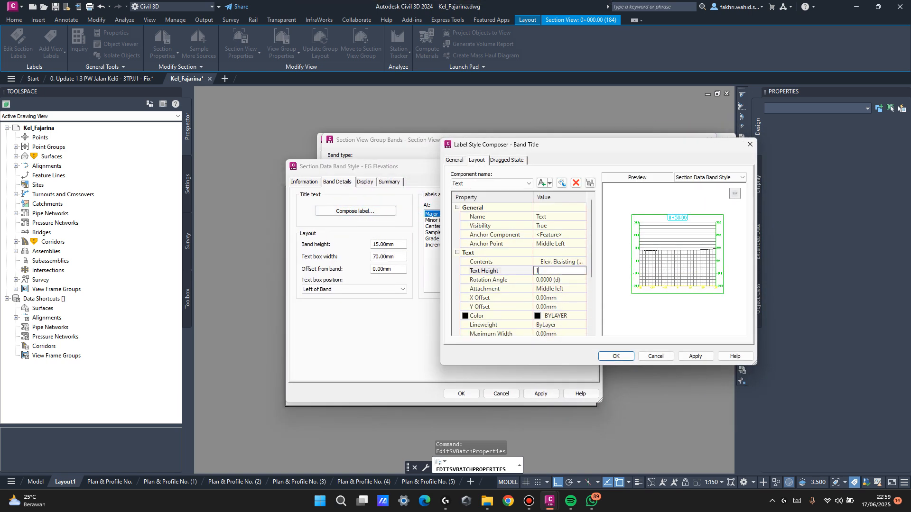
pyautogui.write('1.80mm')
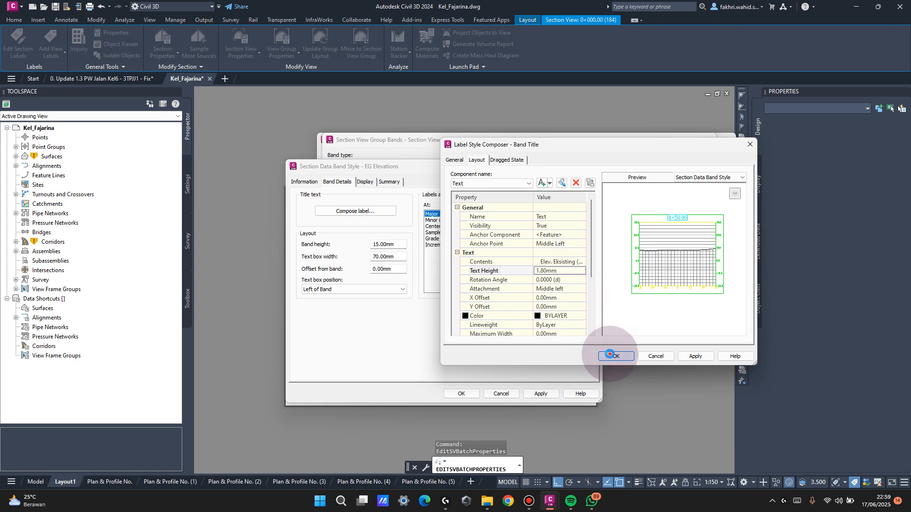
pyautogui.click(616, 356)
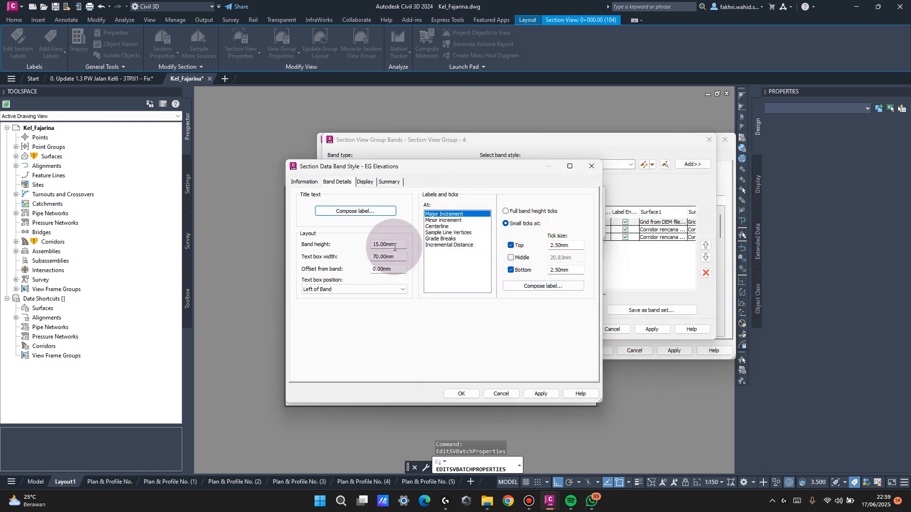
pyautogui.click(378, 213)
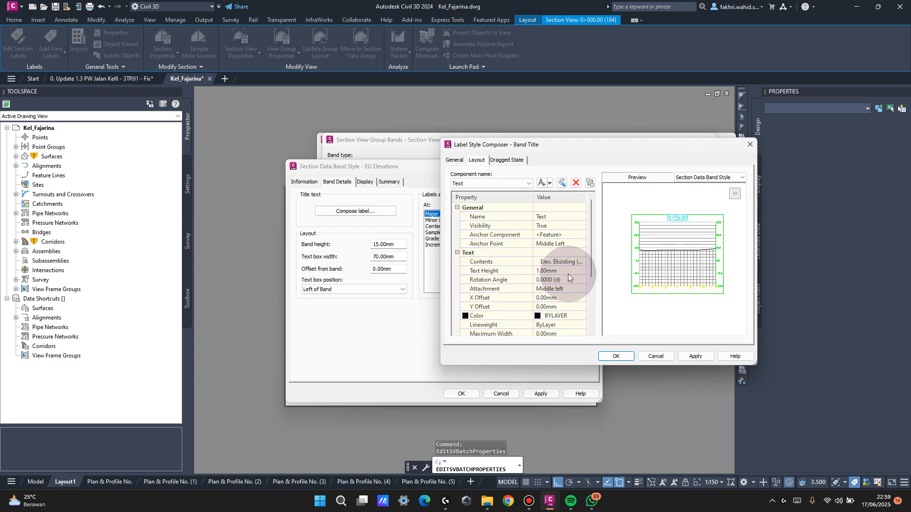
pyautogui.click(616, 356)
# Set the EG Elevations band height to 8 mm and accept the band style.
pyautogui.moveTo(395, 245); pyautogui.dragTo(373, 248)
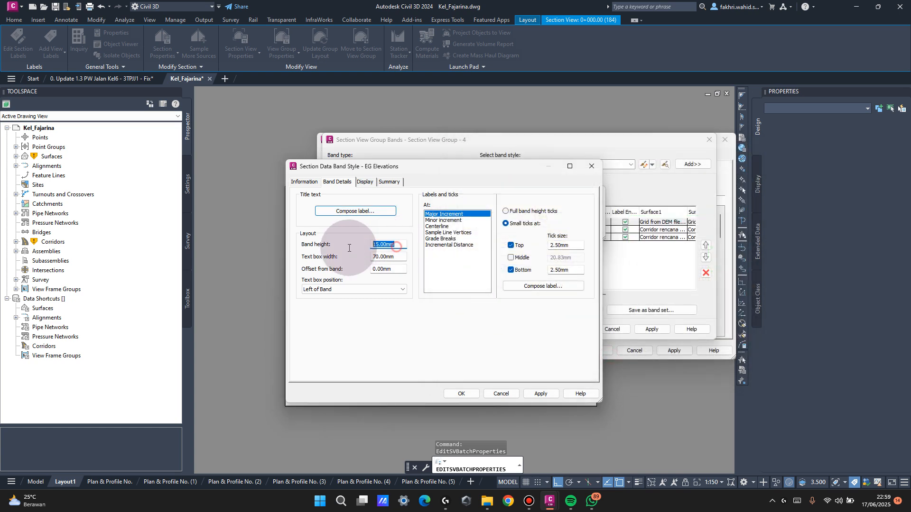
pyautogui.write('8')
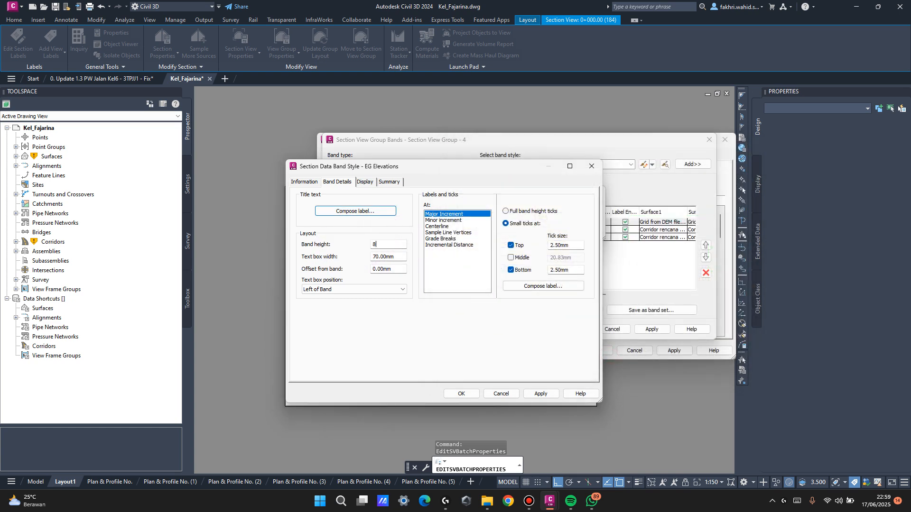
pyautogui.click(461, 394)
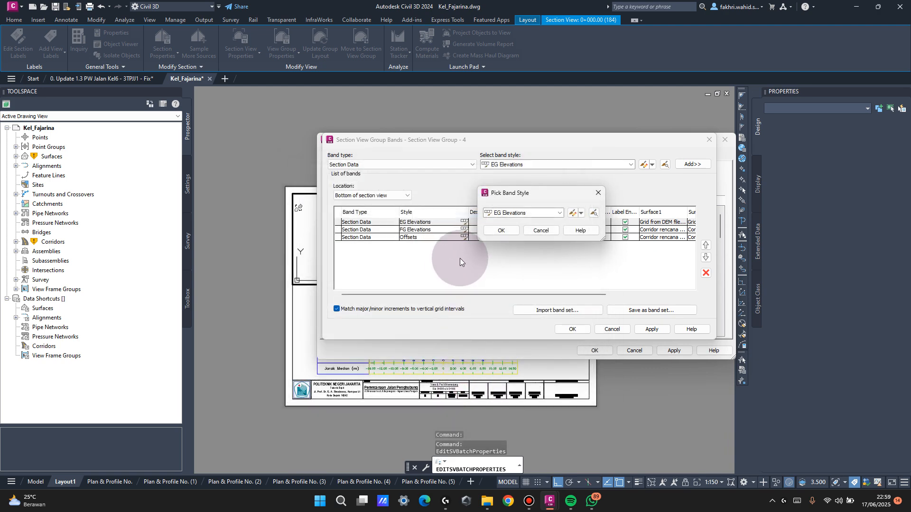
pyautogui.click(501, 231)
# Set the FG Elevations band style's title text height to 1.80 mm and its band height to 8 mm.
pyautogui.click(464, 230)
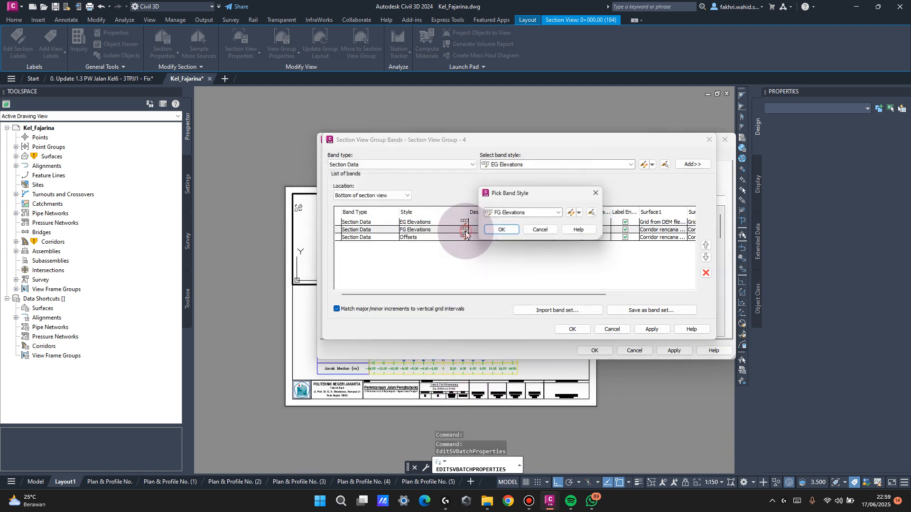
pyautogui.click(572, 213)
pyautogui.click(375, 212)
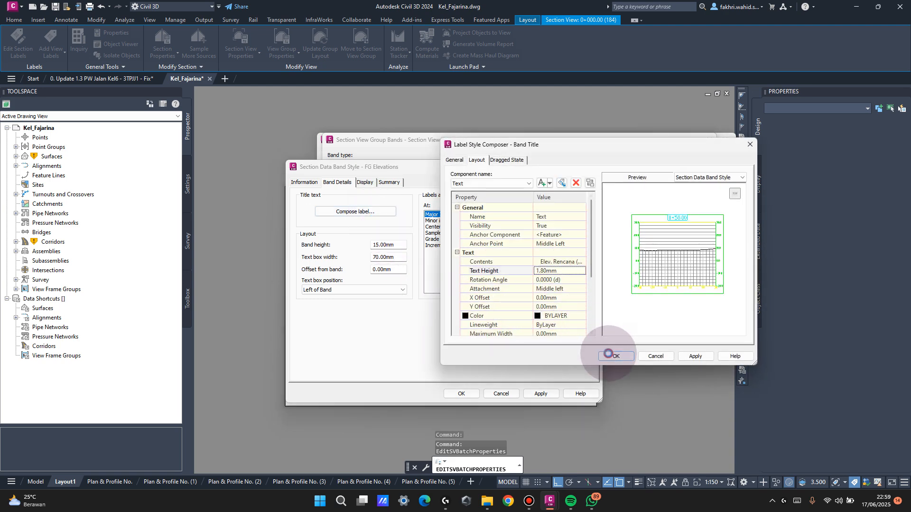
pyautogui.click(615, 357)
pyautogui.doubleClick(397, 244)
pyautogui.write('8')
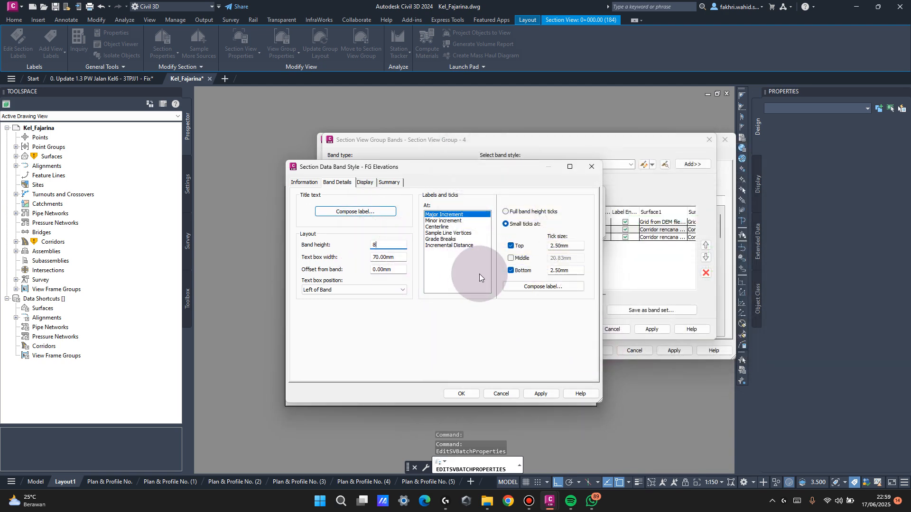
pyautogui.press('Return')
pyautogui.click(607, 356)
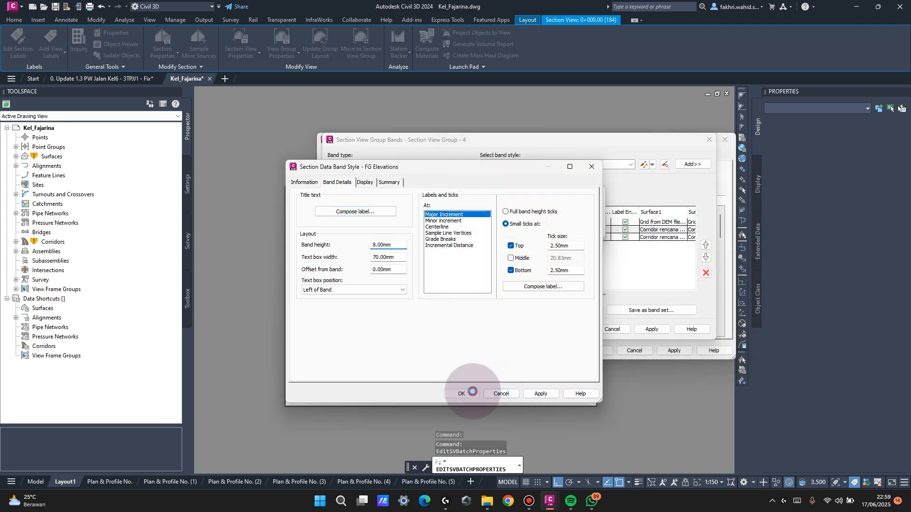
pyautogui.click(462, 394)
pyautogui.click(508, 230)
# Set the Offsets band's title text height to 1.80 mm and band height to 8 mm, and apply the section view group changes.
pyautogui.click(464, 238)
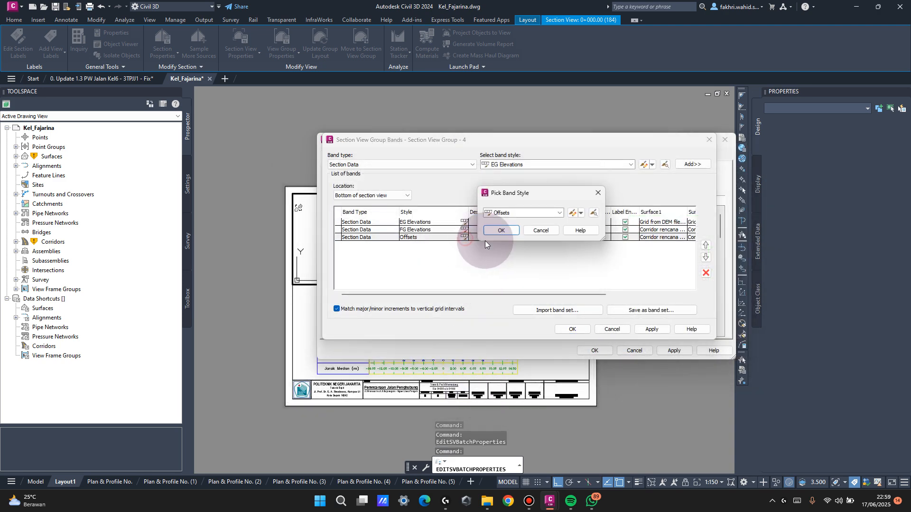
pyautogui.click(586, 211)
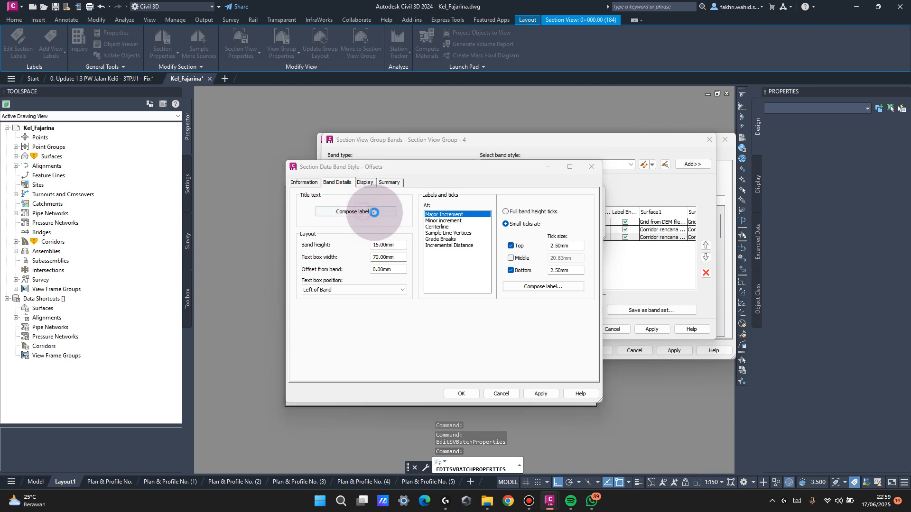
pyautogui.click(372, 212)
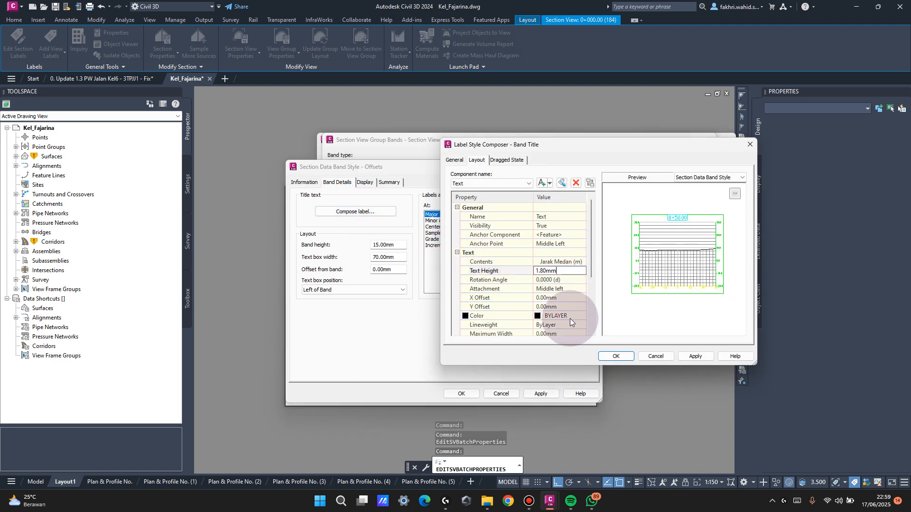
pyautogui.click(615, 356)
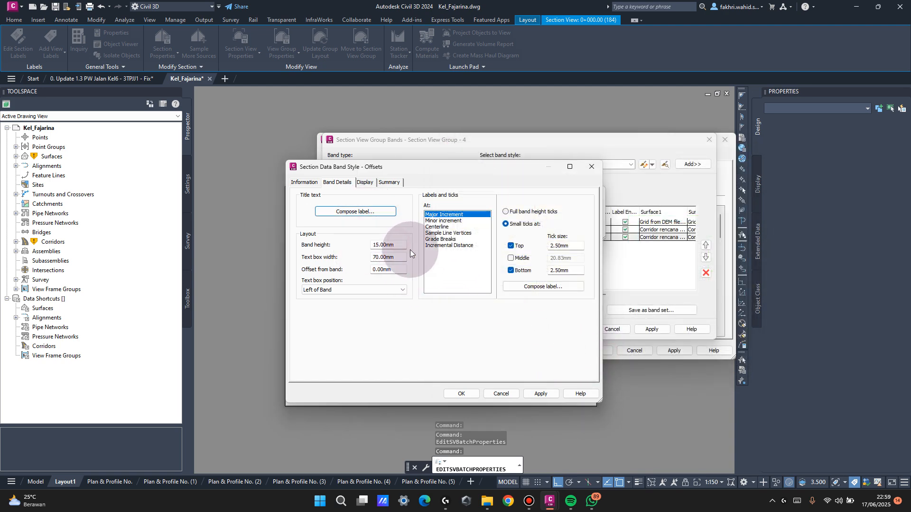
pyautogui.moveTo(402, 248); pyautogui.dragTo(341, 254)
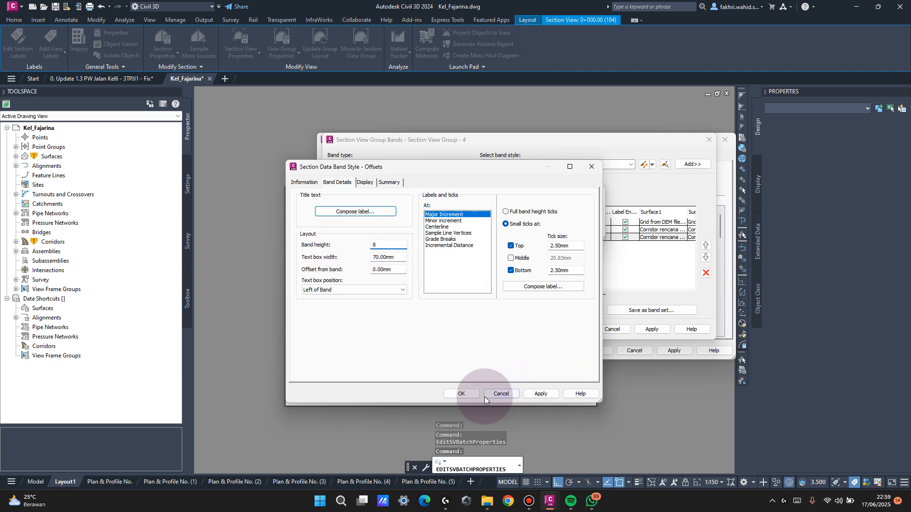
pyautogui.click(461, 394)
pyautogui.click(501, 230)
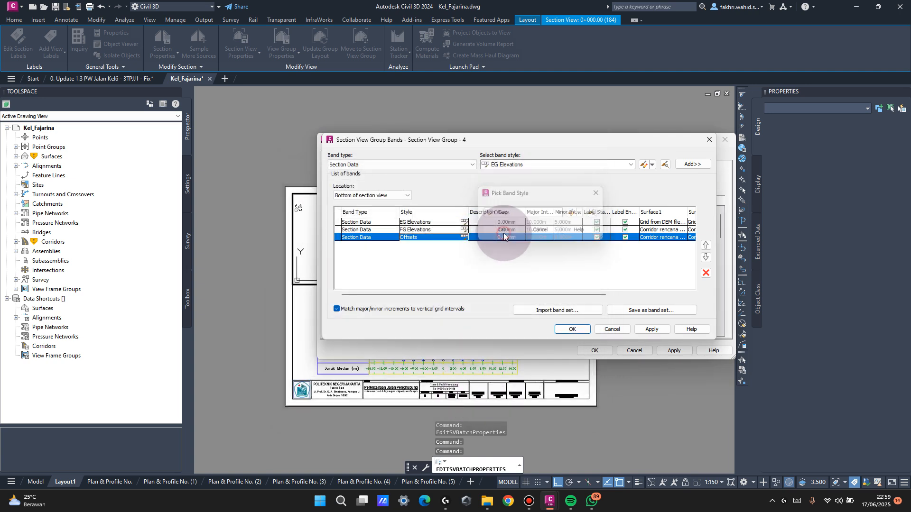
pyautogui.click(573, 329)
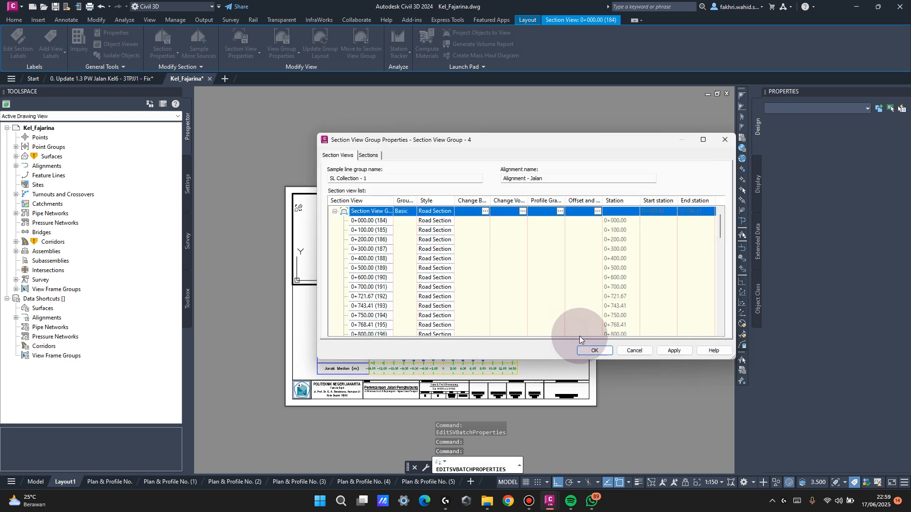
pyautogui.click(587, 352)
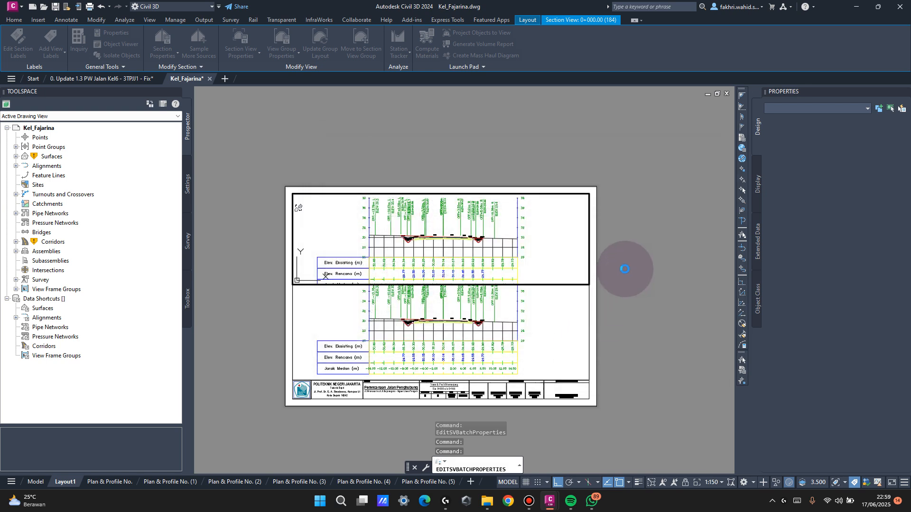
# Reposition the section view inside both viewports so it fits fully and lines up vertically, and reactivate the upper viewport.
pyautogui.doubleClick(624, 269)
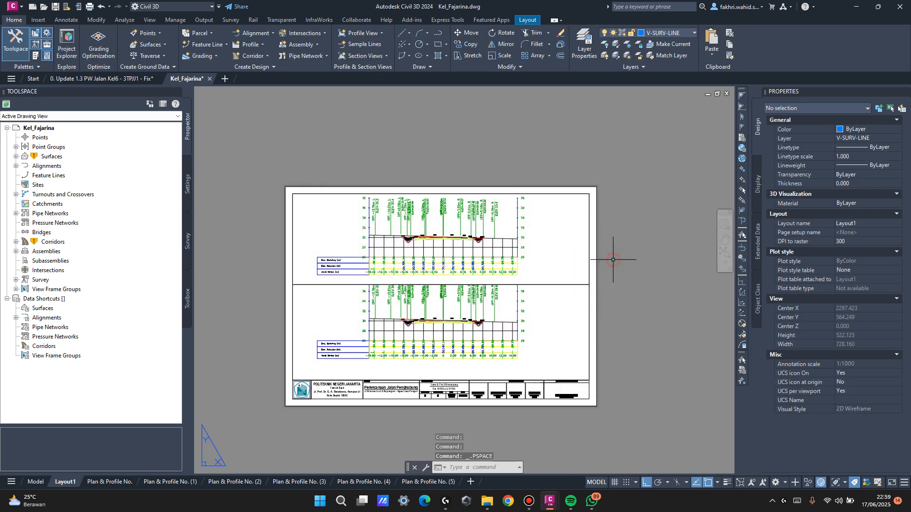
pyautogui.scroll(2, 424, 279)
pyautogui.doubleClick(454, 238)
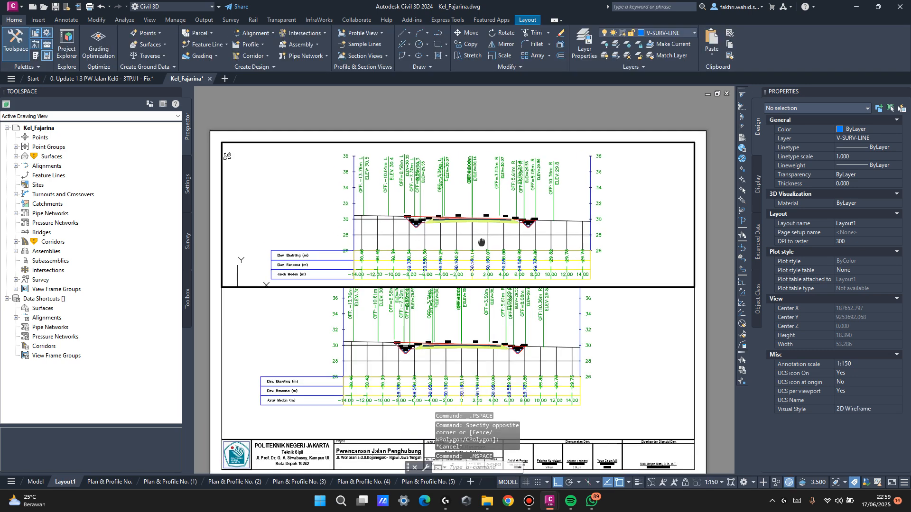
pyautogui.doubleClick(727, 225)
pyautogui.moveTo(619, 314); pyautogui.dragTo(595, 259, button='middle')
pyautogui.doubleClick(480, 286)
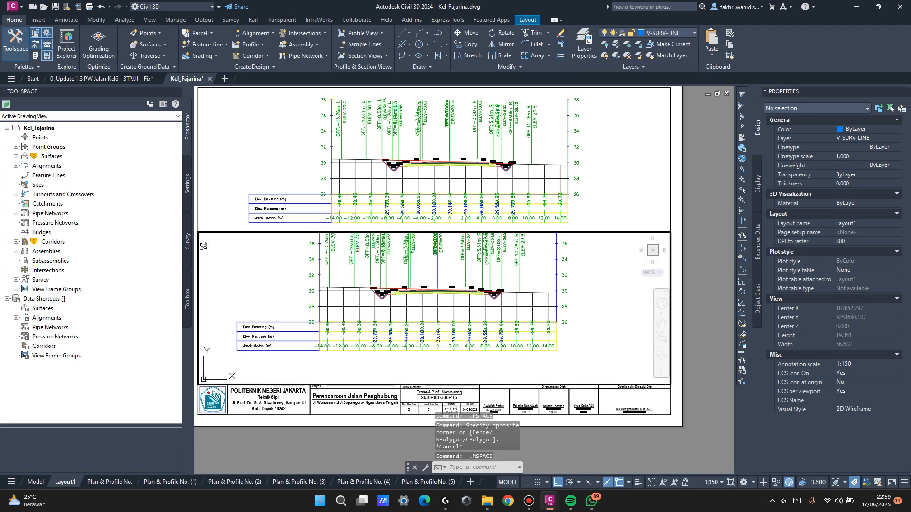
pyautogui.doubleClick(704, 219)
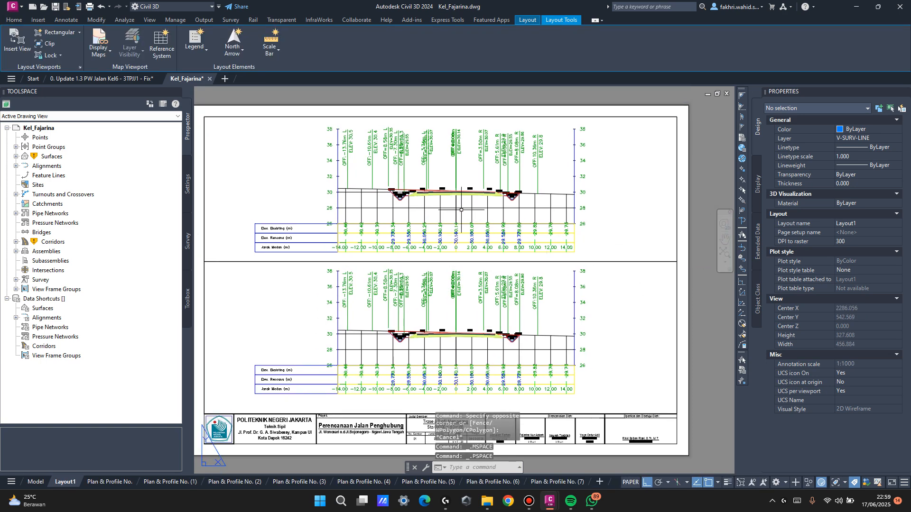
pyautogui.doubleClick(458, 208)
pyautogui.click(455, 207)
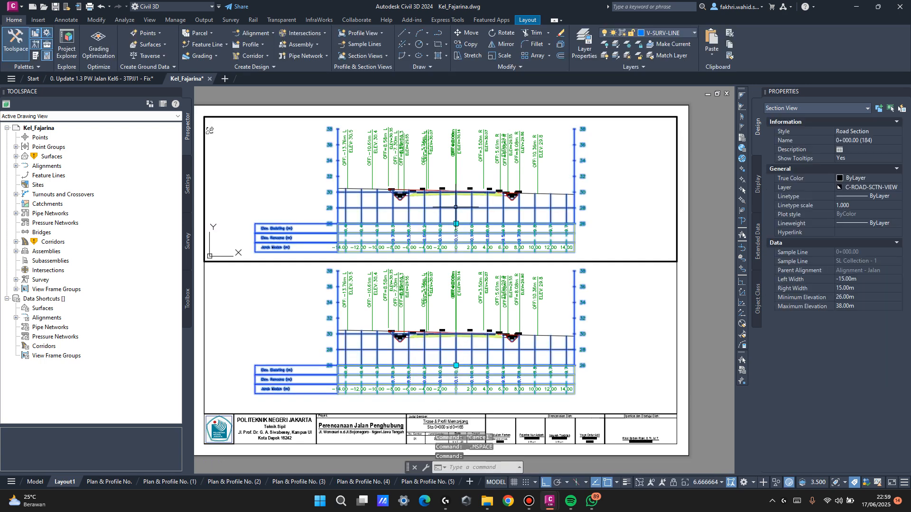
pyautogui.rightClick(455, 208)
pyautogui.click(544, 309)
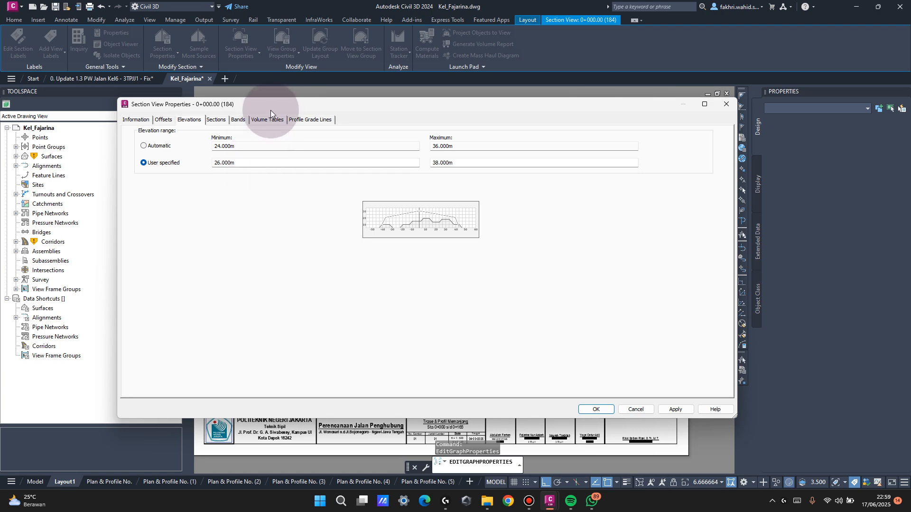
pyautogui.click(276, 122)
pyautogui.press('Escape')
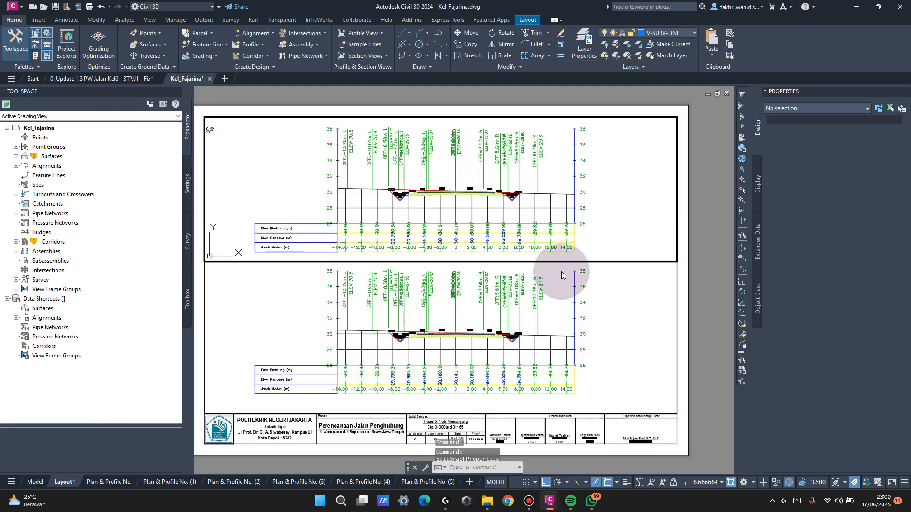
pyautogui.press('Escape')
pyautogui.click(571, 209)
pyautogui.press('Escape')
# Set the text box width of the section view group's EG Elevations band style to 35 mm.
pyautogui.click(567, 208)
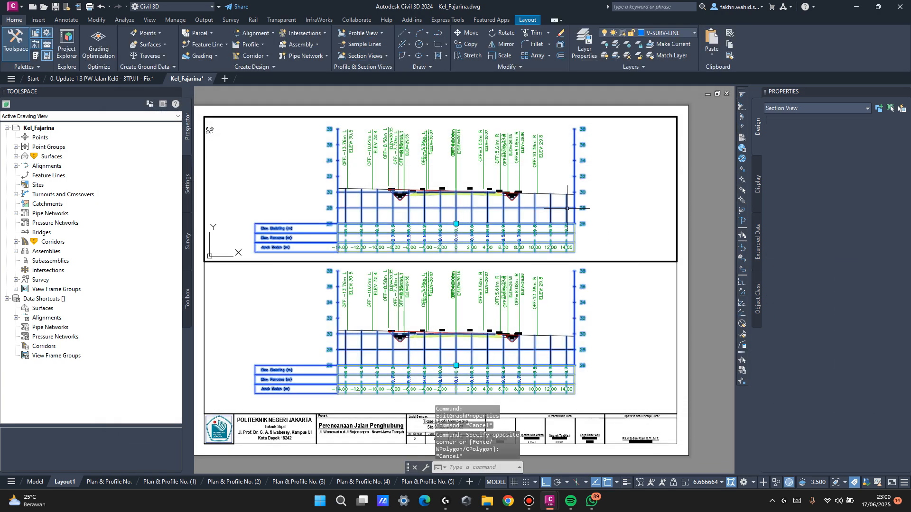
pyautogui.rightClick(566, 209)
pyautogui.click(603, 331)
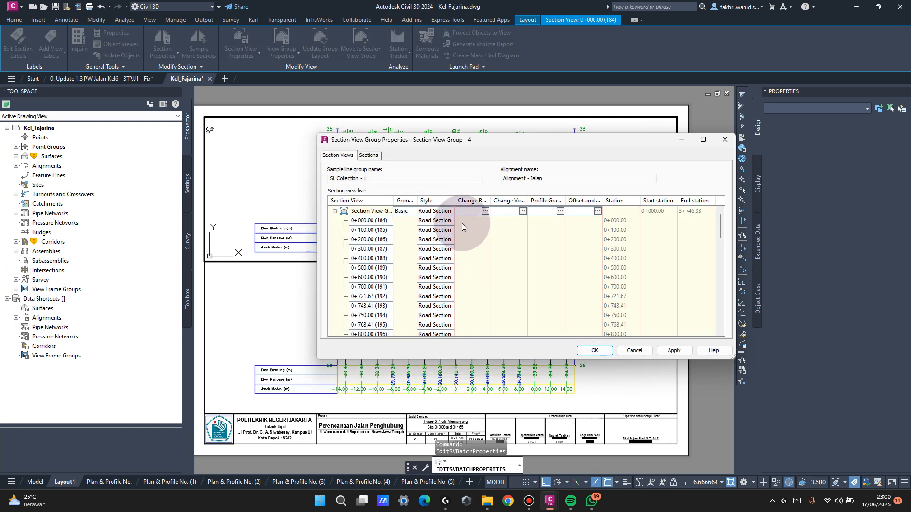
pyautogui.click(484, 211)
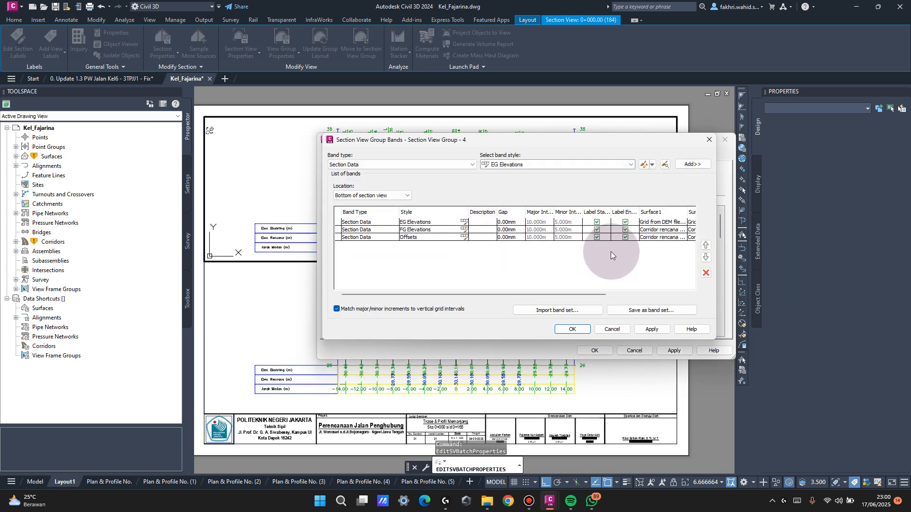
pyautogui.click(464, 222)
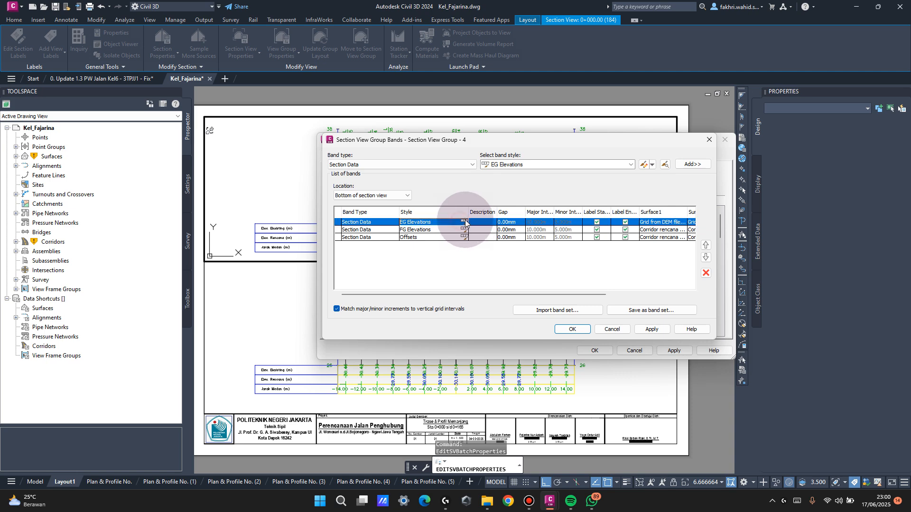
pyautogui.click(572, 213)
pyautogui.doubleClick(387, 257)
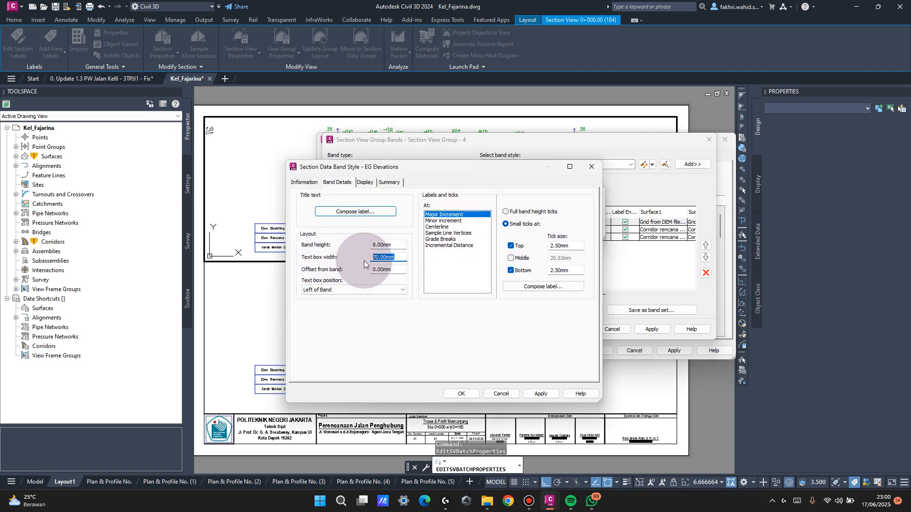
pyautogui.write('35')
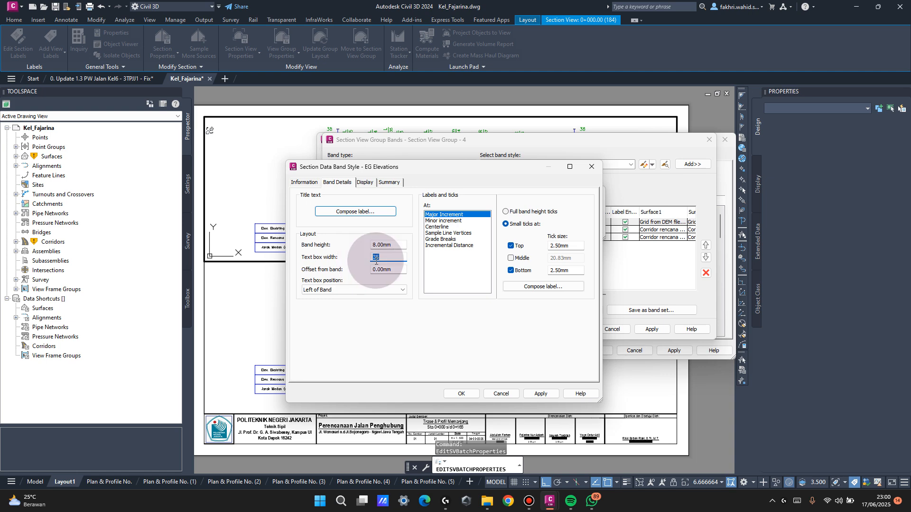
pyautogui.click(472, 394)
pyautogui.click(513, 232)
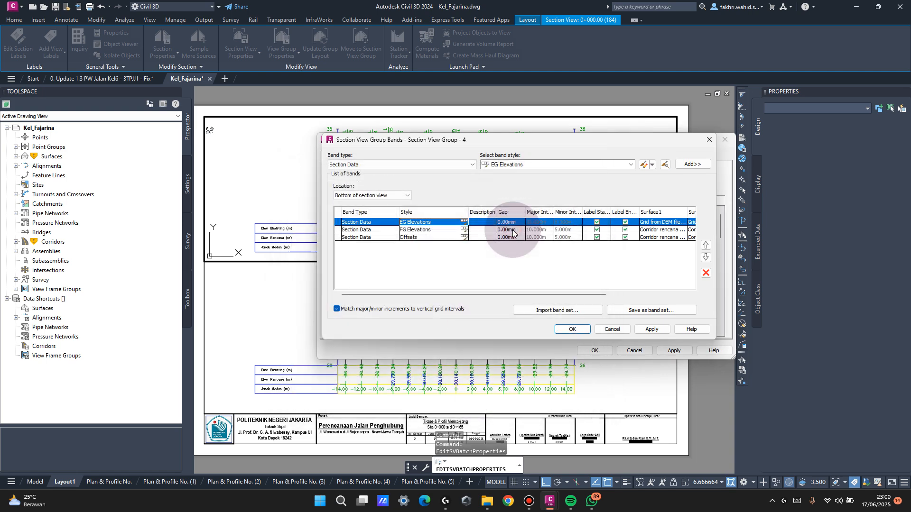
# Set the FG Elevations band style's text box width to 35 mm and accept the style.
pyautogui.click(464, 230)
pyautogui.click(568, 212)
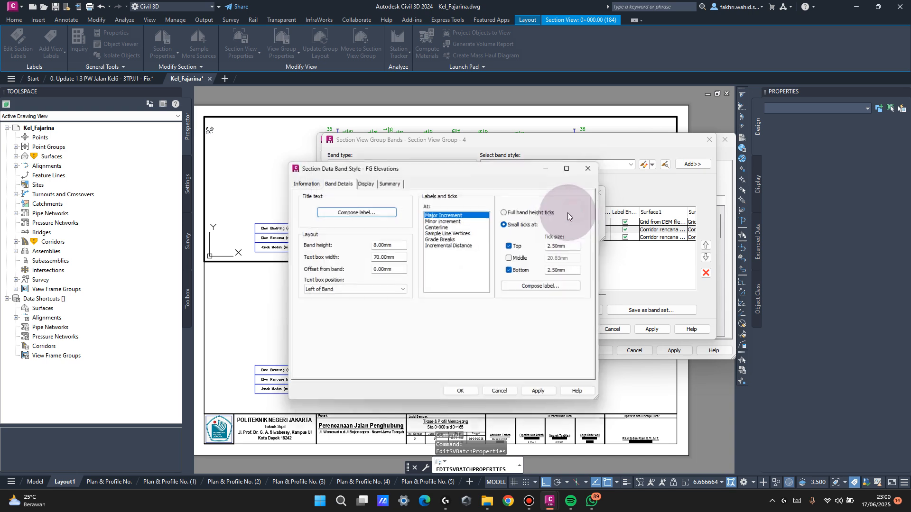
pyautogui.click(377, 212)
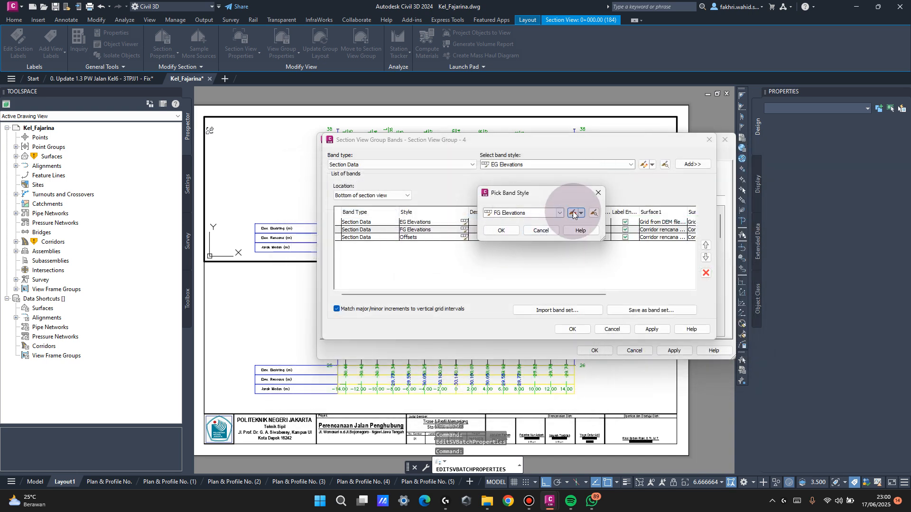
pyautogui.click(573, 212)
pyautogui.doubleClick(388, 257)
pyautogui.write('35')
pyautogui.click(501, 394)
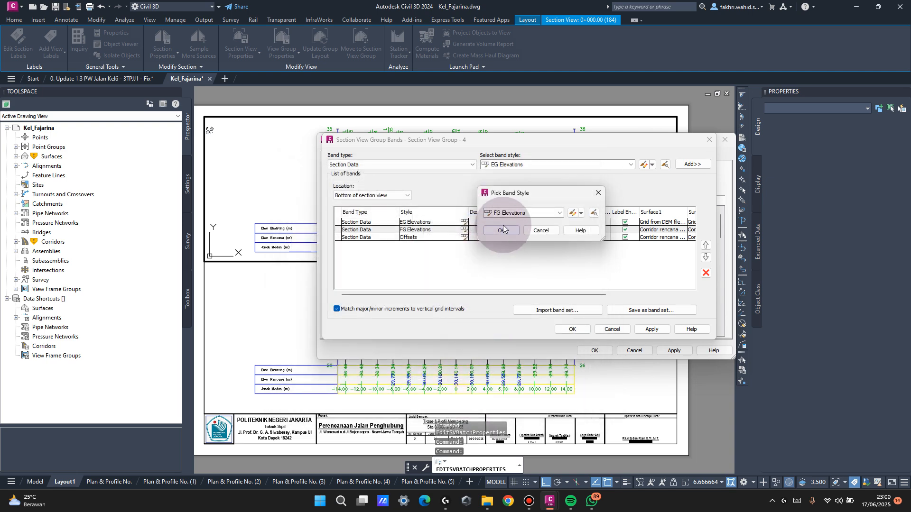
pyautogui.click(502, 227)
# Set the Offsets band style's text box width to 35 mm and apply the changes to the section view group bands.
pyautogui.click(466, 238)
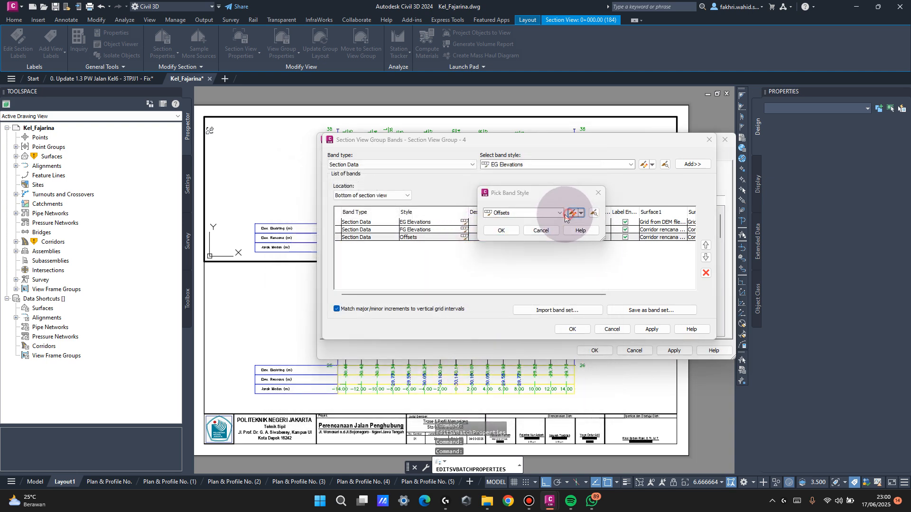
pyautogui.click(641, 212)
pyautogui.doubleClick(399, 261)
pyautogui.write('35')
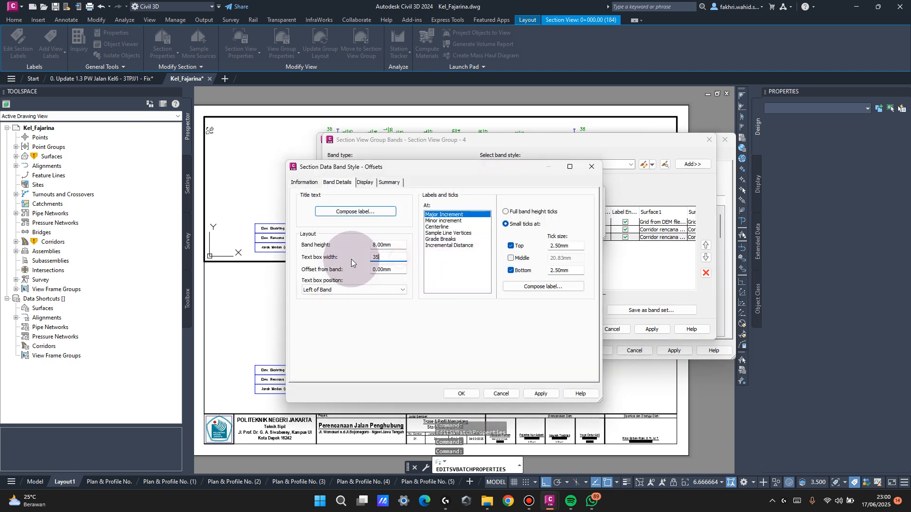
pyautogui.click(474, 399)
pyautogui.click(521, 287)
pyautogui.click(652, 329)
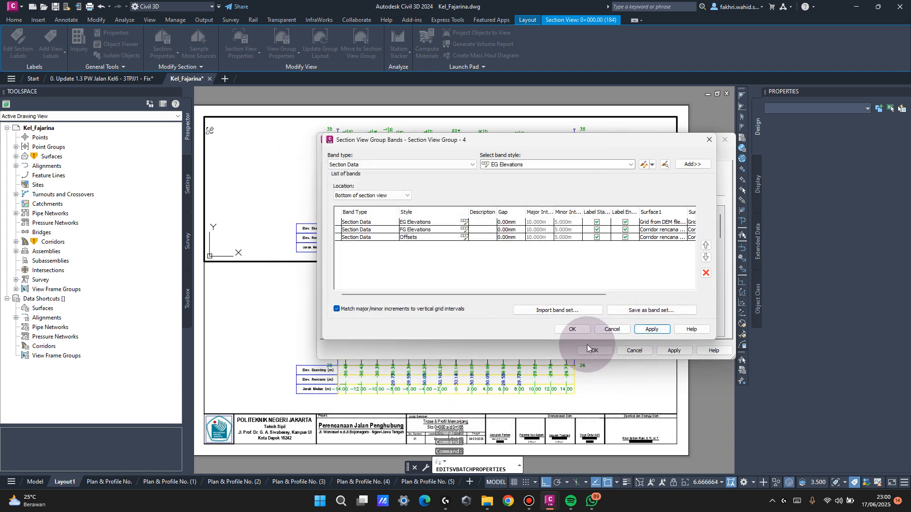
# Set the EG Elevations band's gap to 8 mm and apply it to the section view group.
pyautogui.click(519, 222)
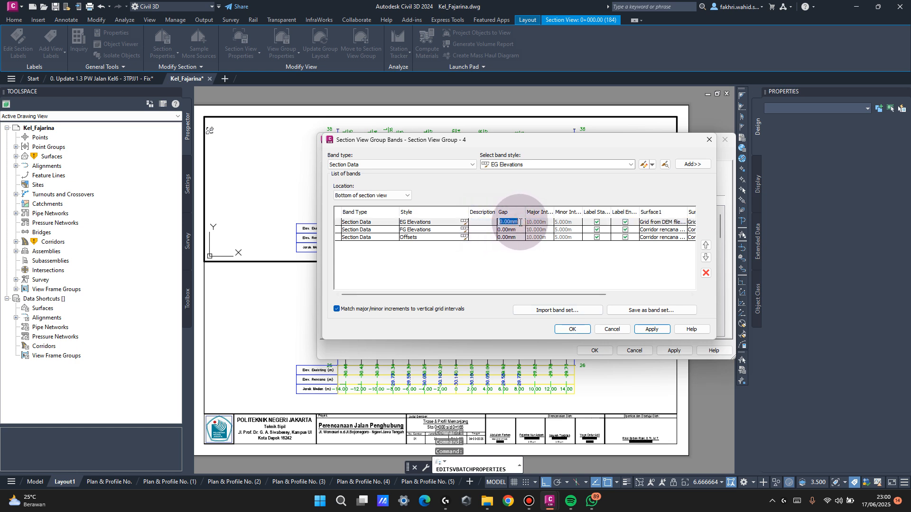
pyautogui.write('89')
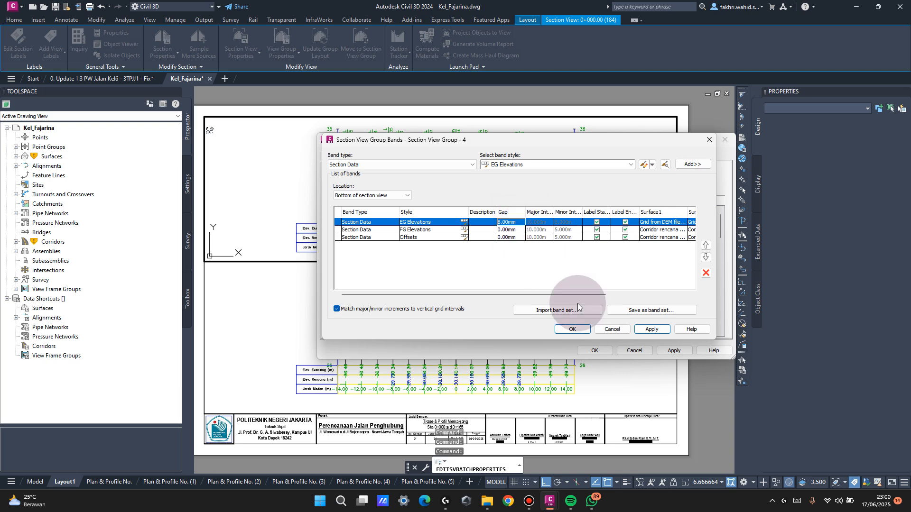
pyautogui.click(651, 329)
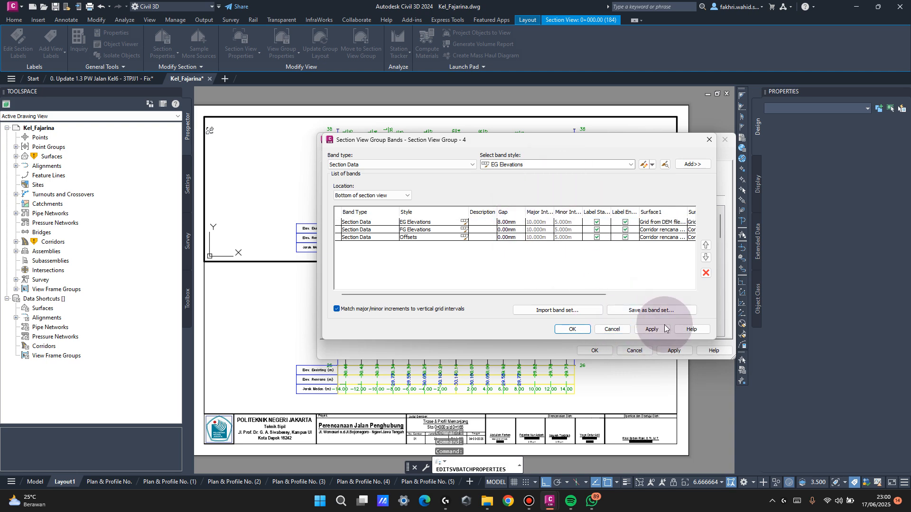
pyautogui.moveTo(546, 141); pyautogui.dragTo(671, 118)
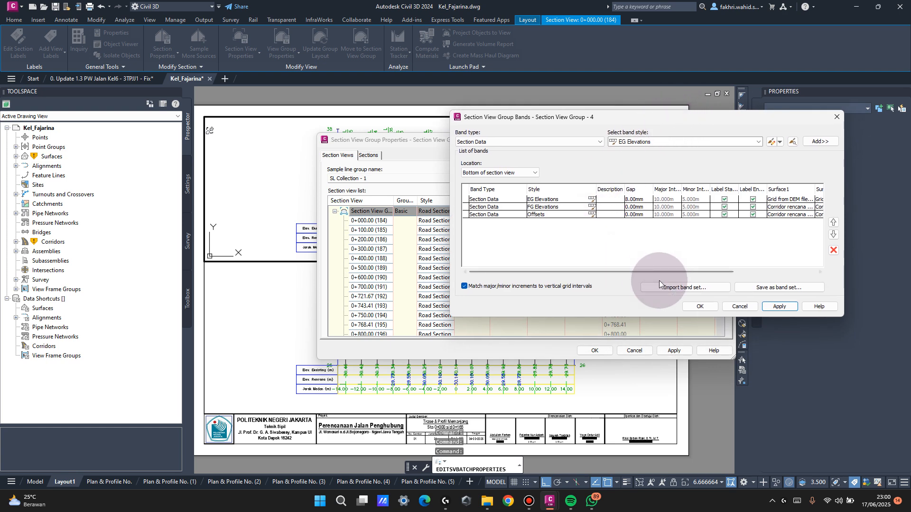
pyautogui.click(700, 306)
pyautogui.click(674, 350)
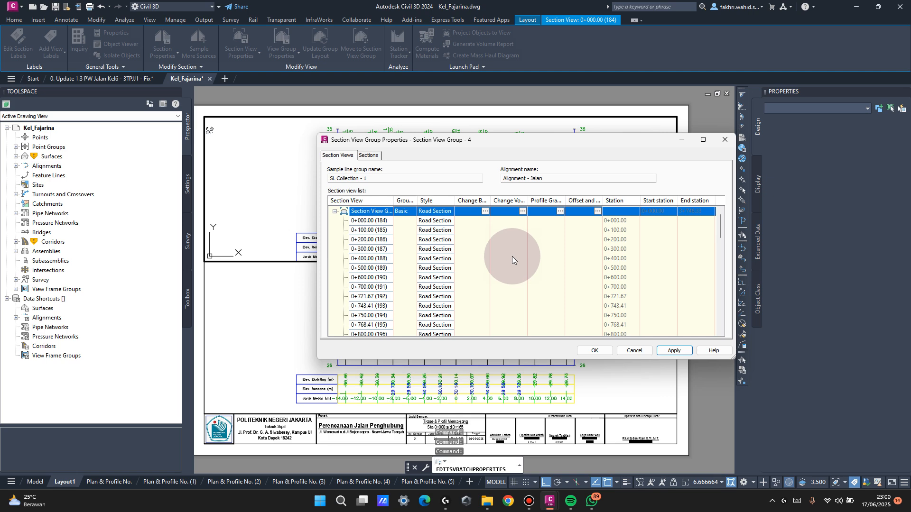
# Set the EG Elevations band's gap to 5 mm and apply it to the section view group.
pyautogui.click(485, 212)
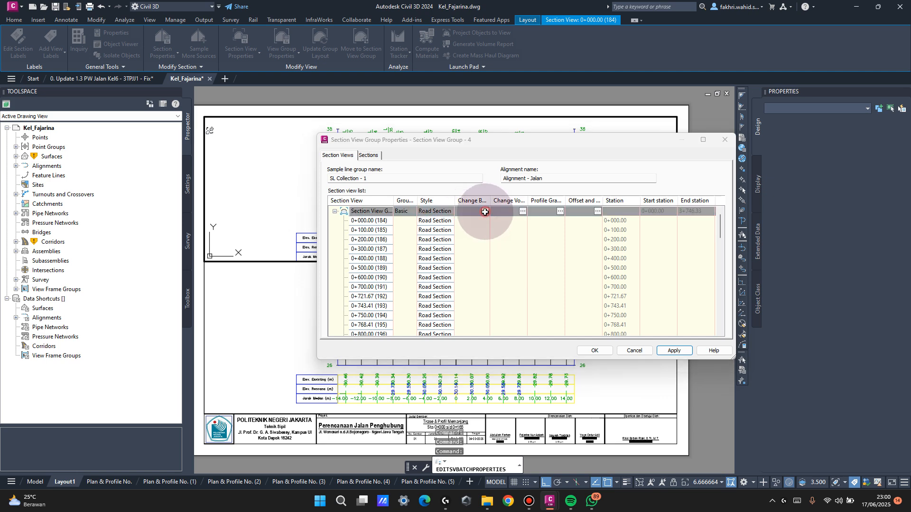
pyautogui.click(512, 223)
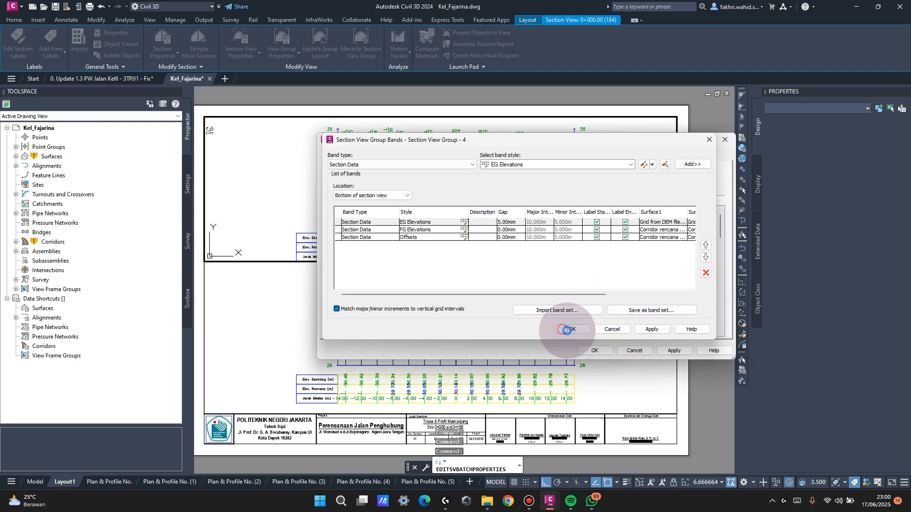
pyautogui.click(571, 328)
pyautogui.click(671, 350)
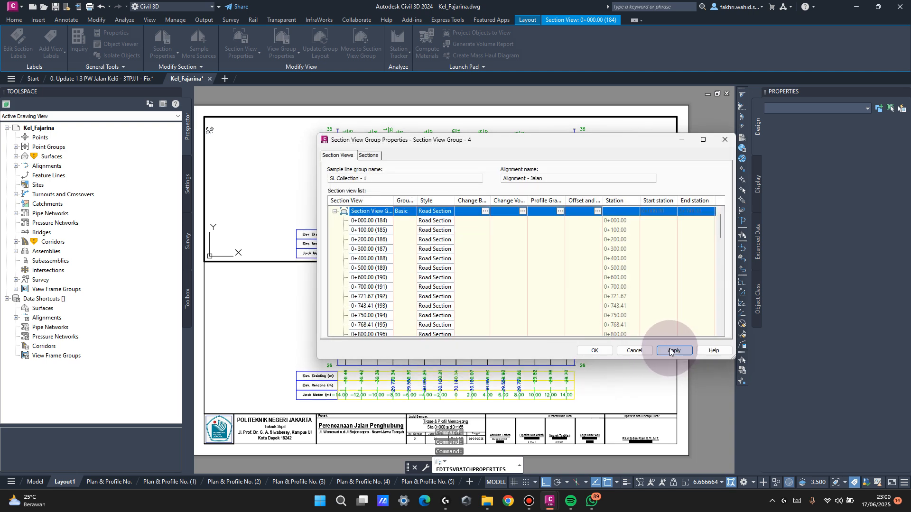
# Save the section view group's bands as a new band set named "1.1 Cross" and accept the group properties.
pyautogui.click(481, 224)
pyautogui.click(487, 211)
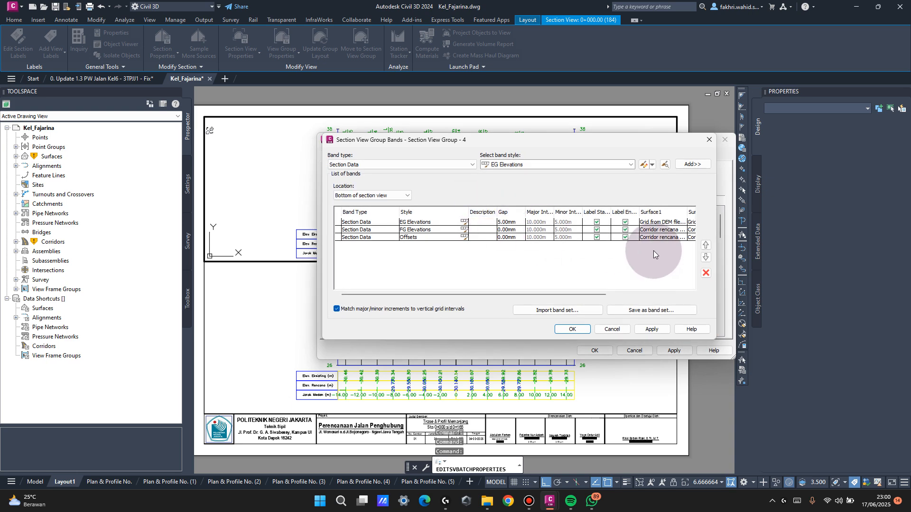
pyautogui.click(637, 310)
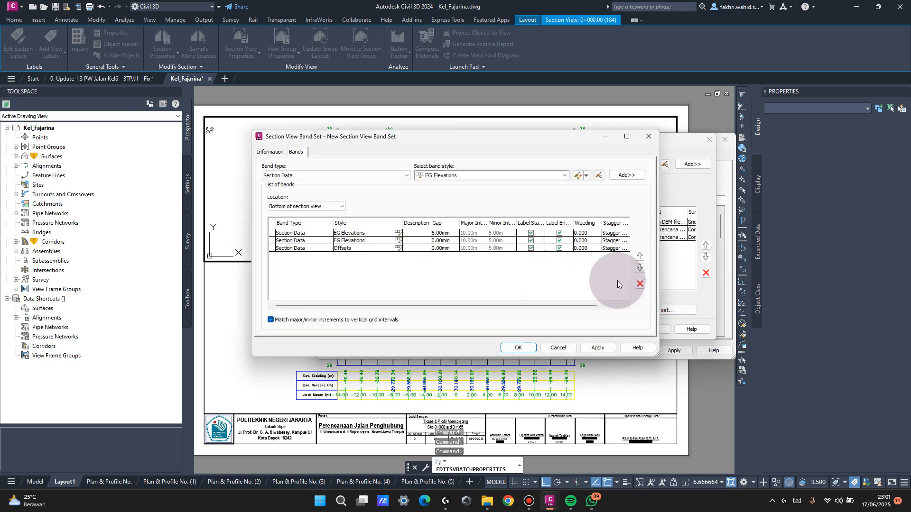
pyautogui.click(270, 152)
pyautogui.moveTo(336, 174); pyautogui.dragTo(203, 174)
pyautogui.write('1.1.')
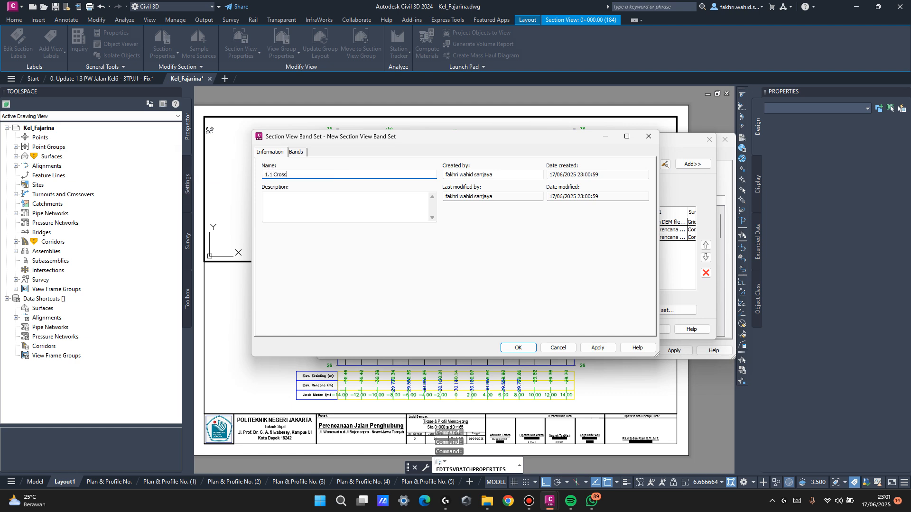
pyautogui.press('Return')
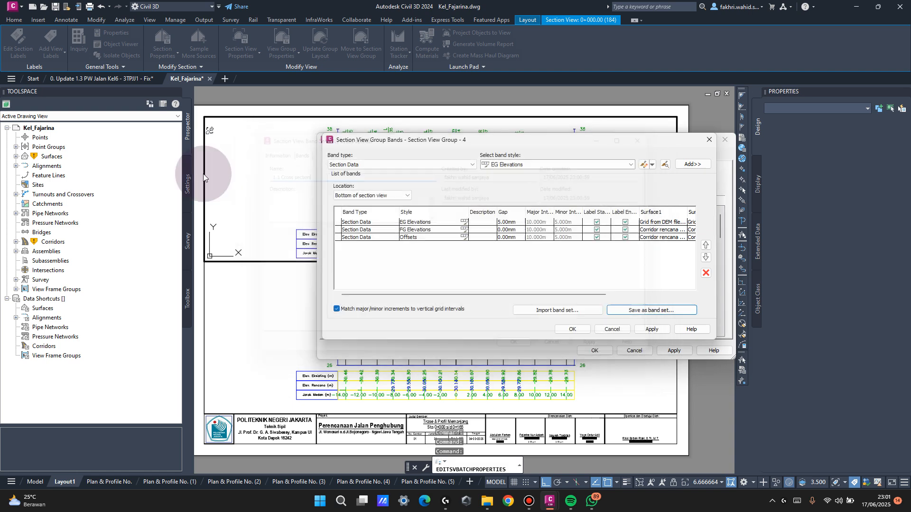
pyautogui.click(569, 331)
pyautogui.click(588, 349)
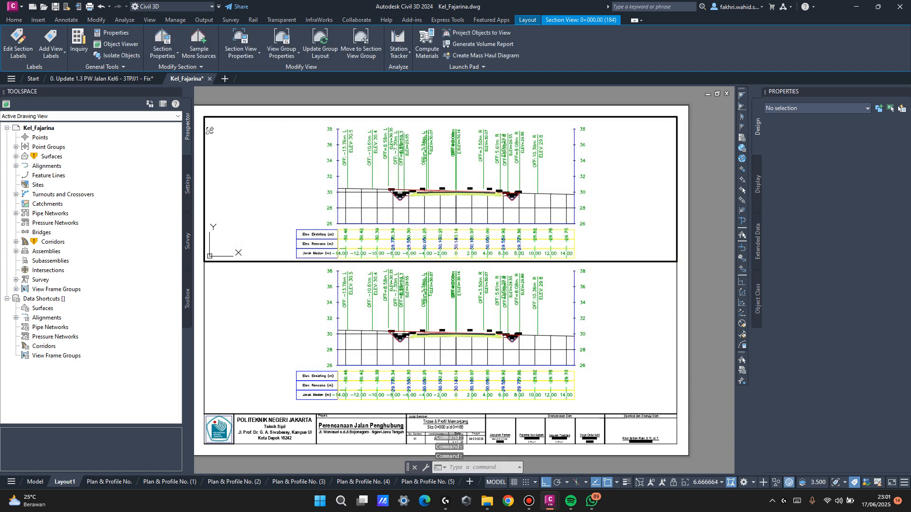
# Bring the title above the section view into sight inside the upper viewport.
pyautogui.doubleClick(704, 228)
pyautogui.doubleClick(502, 175)
pyautogui.moveTo(510, 172); pyautogui.dragTo(504, 196, button='middle')
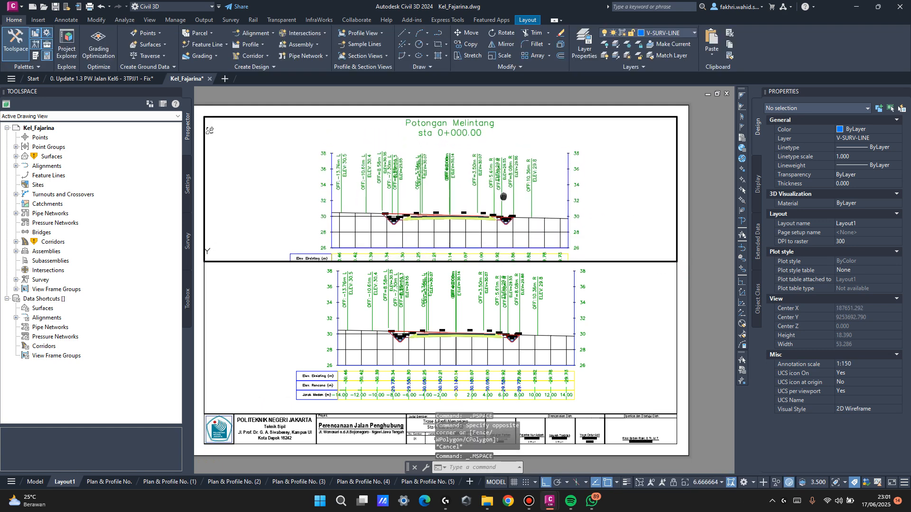
pyautogui.doubleClick(732, 188)
pyautogui.click(569, 222)
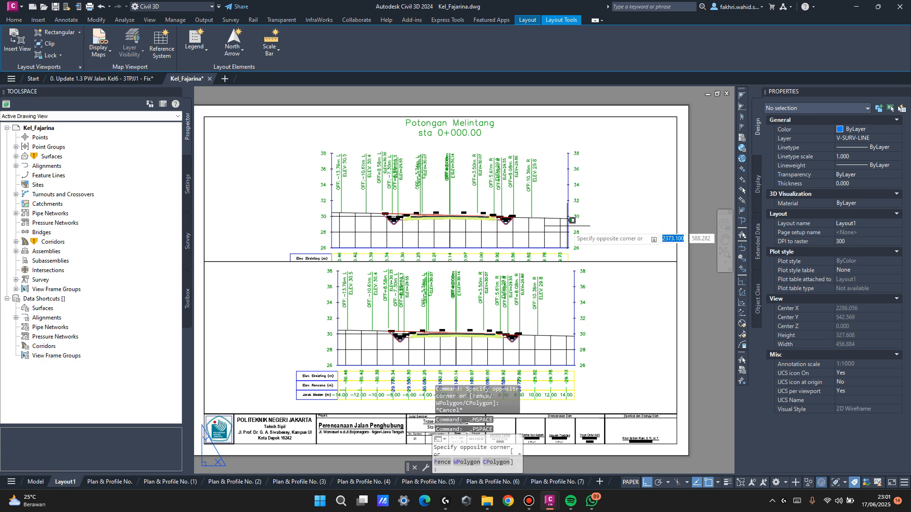
pyautogui.doubleClick(571, 207)
pyautogui.press('Escape')
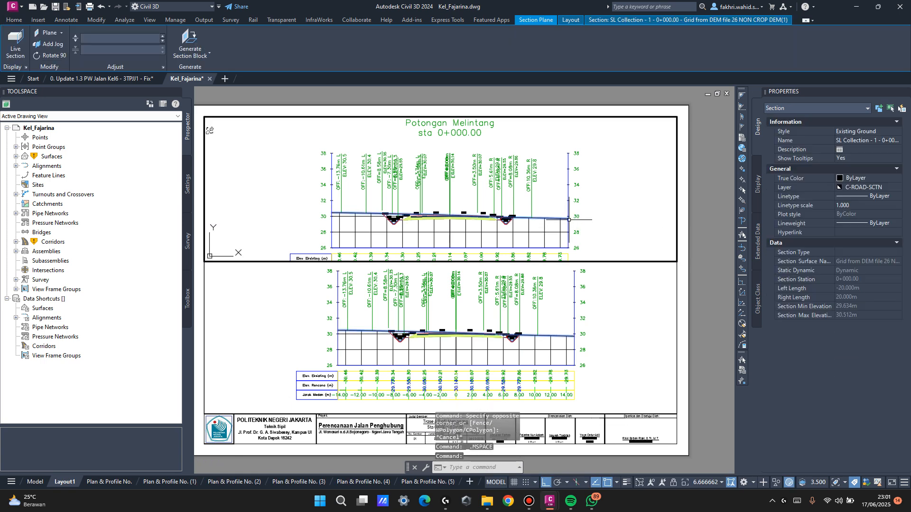
# Set the 0+000.00 section view's user-specified maximum elevation to 34 m and reposition the view so its bands fit in the upper viewport.
pyautogui.click(571, 207)
pyautogui.rightClick(570, 196)
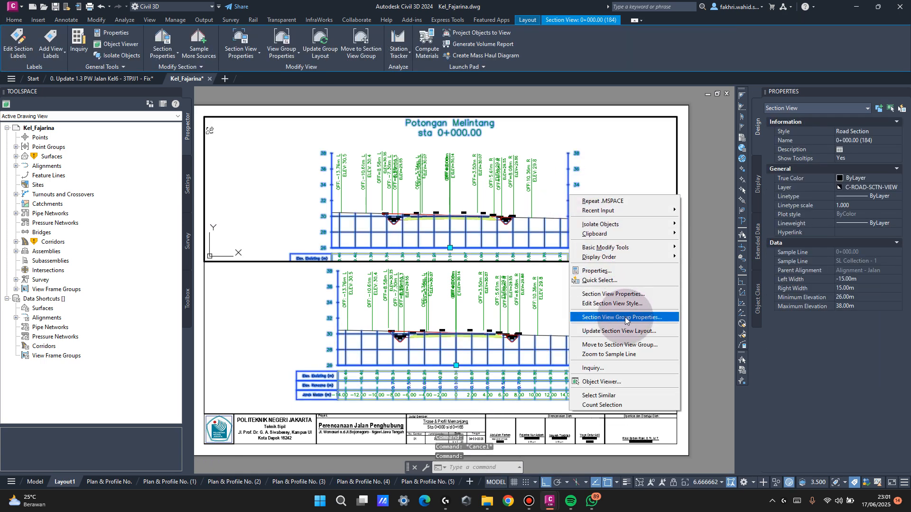
pyautogui.click(626, 295)
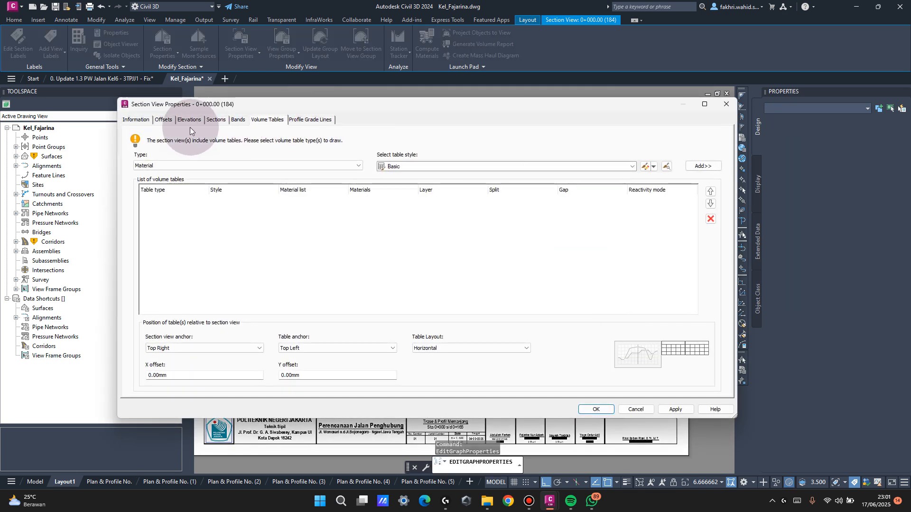
pyautogui.click(190, 119)
pyautogui.moveTo(257, 107); pyautogui.dragTo(327, 320)
pyautogui.doubleClick(370, 166)
pyautogui.moveTo(431, 205); pyautogui.dragTo(413, 146)
pyautogui.moveTo(815, 166); pyautogui.dragTo(597, 145)
pyautogui.moveTo(494, 145); pyautogui.dragTo(597, 160)
pyautogui.press('Tab')
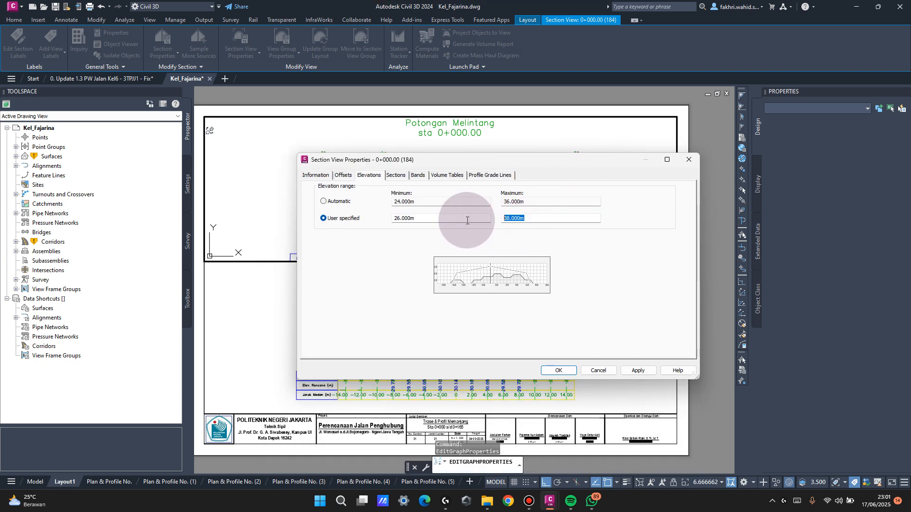
pyautogui.write('34')
pyautogui.click(633, 371)
pyautogui.moveTo(546, 160)
pyautogui.mouseDown()
pyautogui.moveTo(502, 306)
pyautogui.moveTo(542, 192)
pyautogui.moveTo(485, 232)
pyautogui.mouseUp()
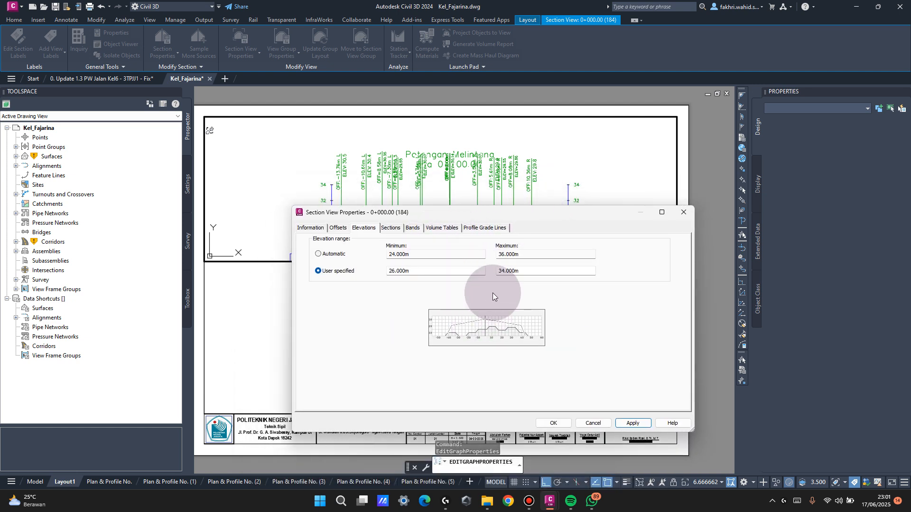
pyautogui.click(551, 422)
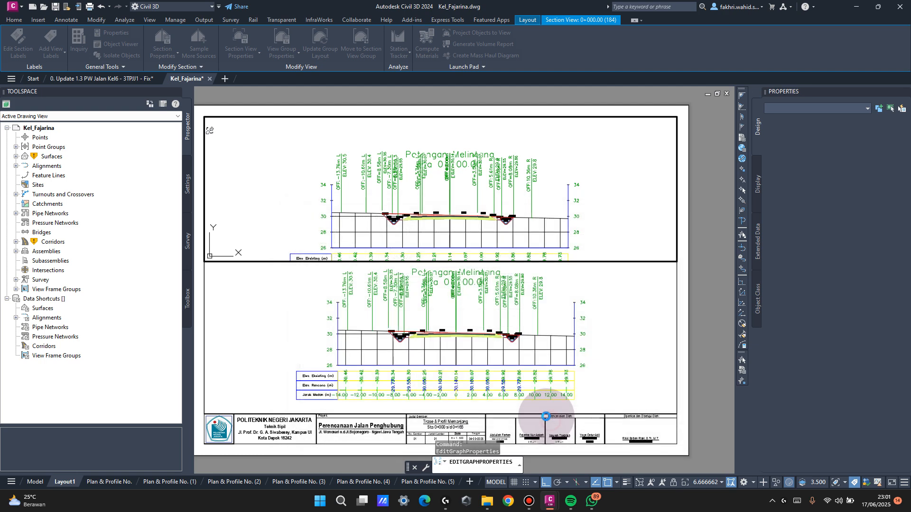
pyautogui.moveTo(552, 248); pyautogui.dragTo(560, 220, button='middle')
pyautogui.doubleClick(723, 197)
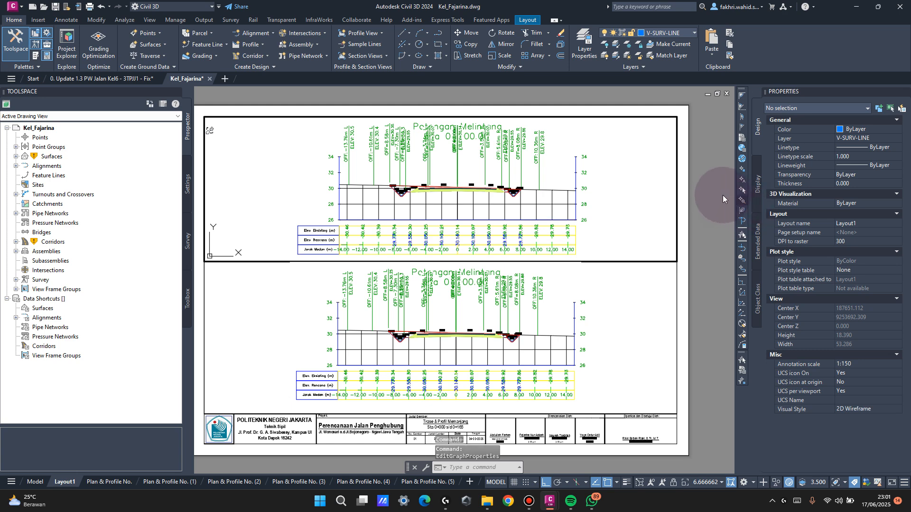
# In the upper viewport, set the line component's fixed length to 15 mm in the EG Section Offset and Elevation label style.
pyautogui.doubleClick(542, 151)
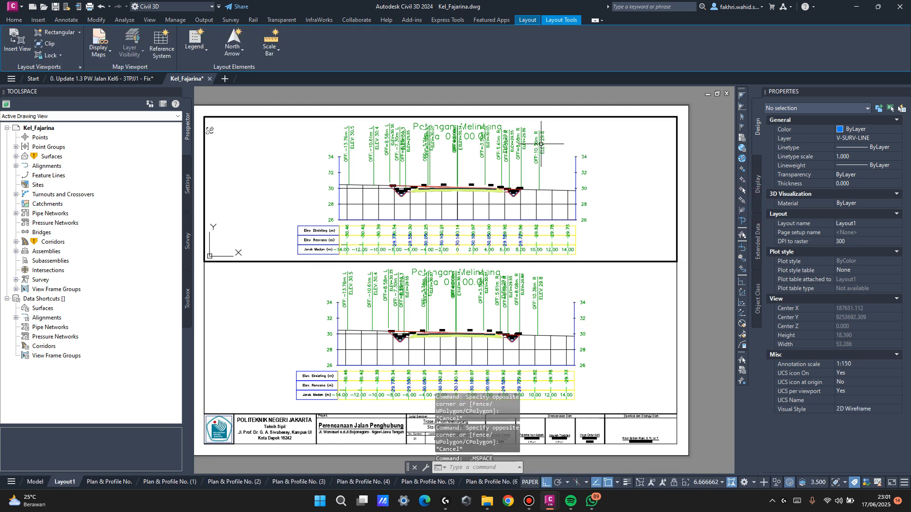
pyautogui.click(542, 148)
pyautogui.rightClick(542, 144)
pyautogui.click(599, 269)
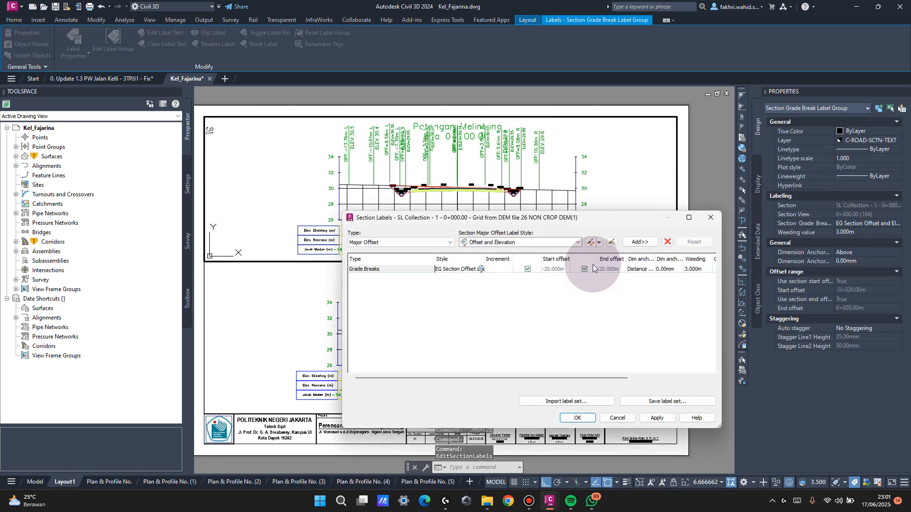
pyautogui.click(480, 269)
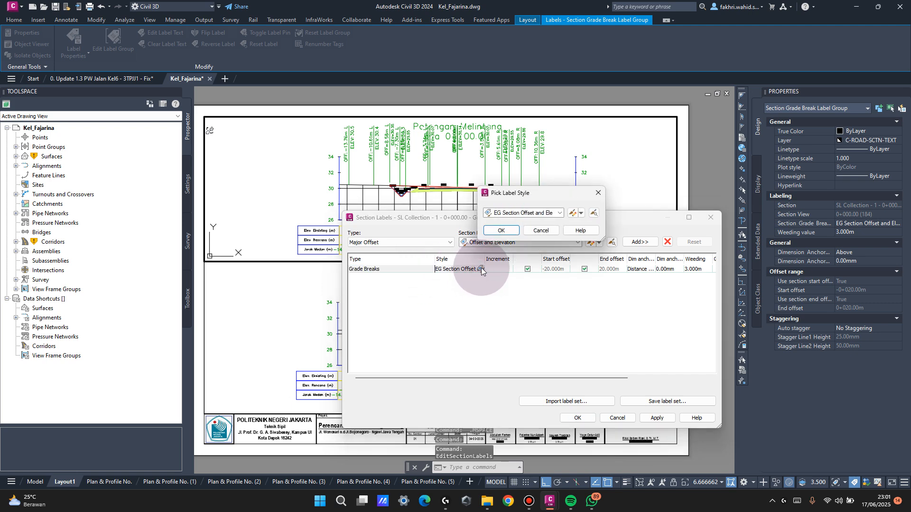
pyautogui.click(570, 213)
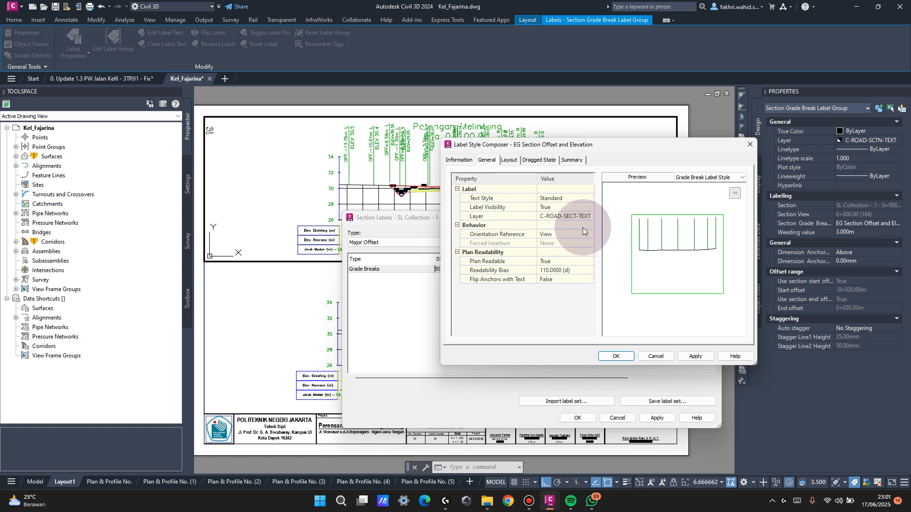
pyautogui.click(512, 161)
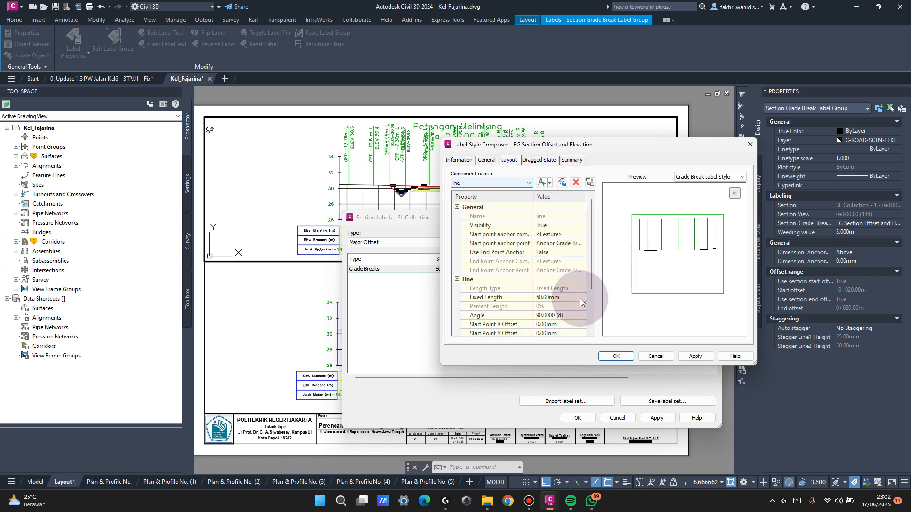
pyautogui.click(573, 294)
pyautogui.write('15')
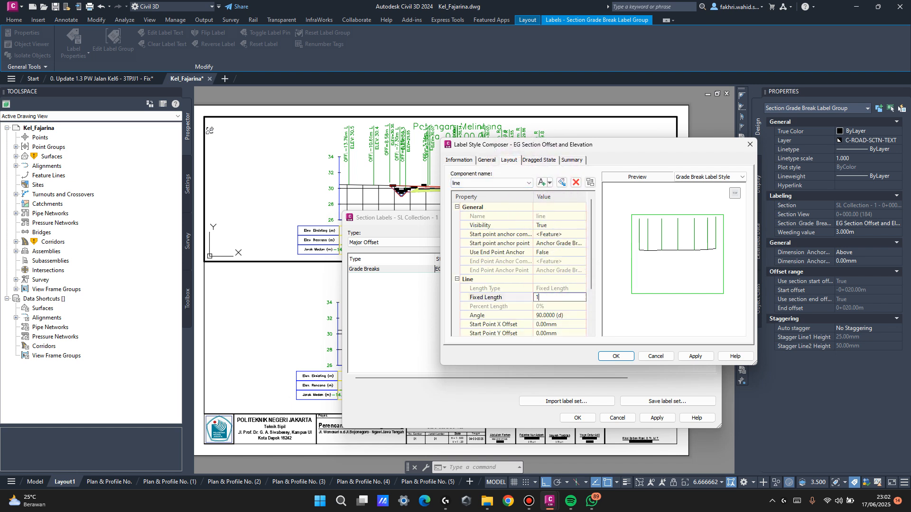
pyautogui.click(688, 356)
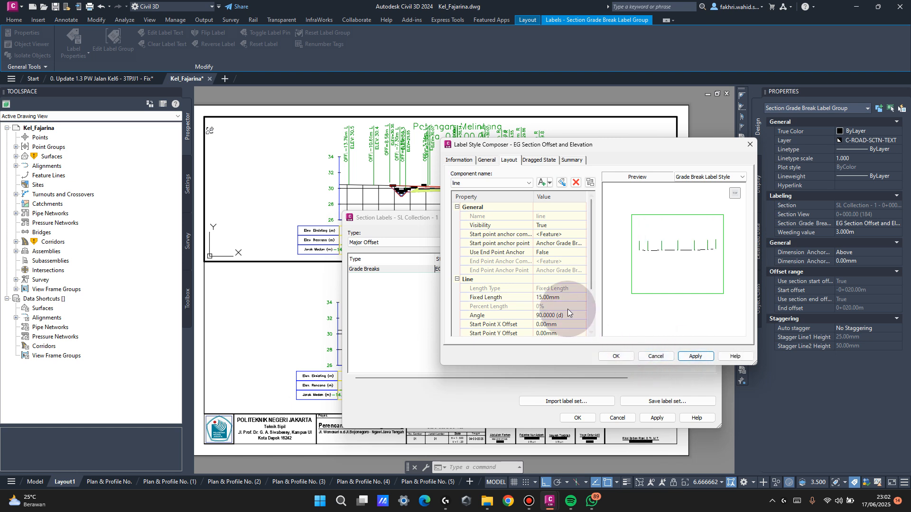
# Set the Offset component's text height to 1.8 mm in the EG Section Offset and Elevation label style.
pyautogui.click(571, 315)
pyautogui.click(528, 184)
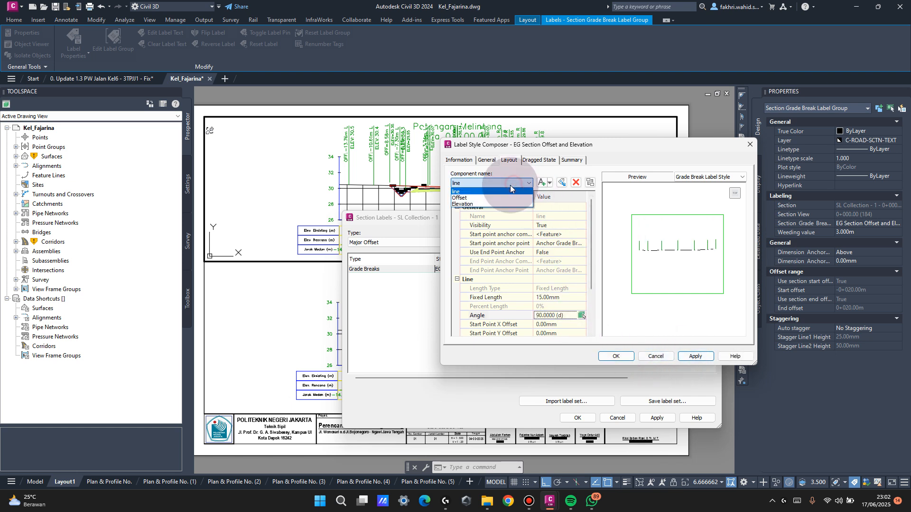
pyautogui.click(475, 198)
pyautogui.click(576, 270)
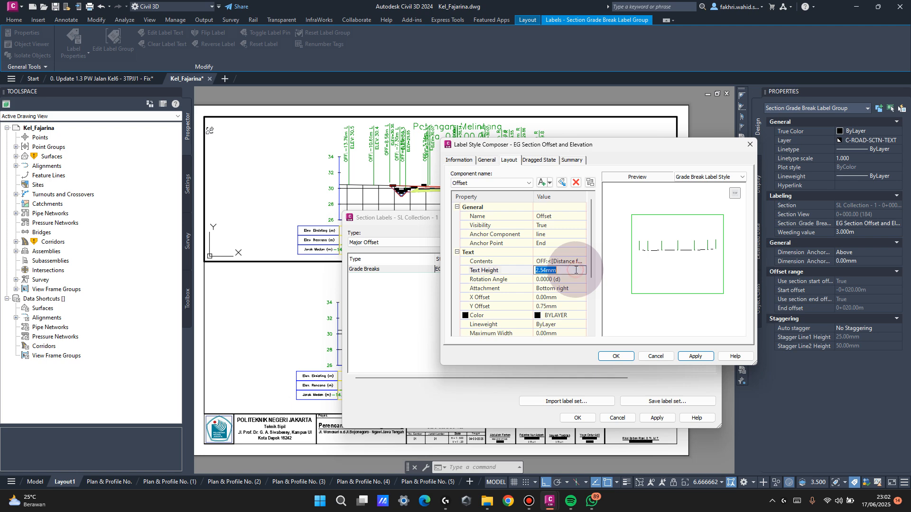
pyautogui.write('1.8')
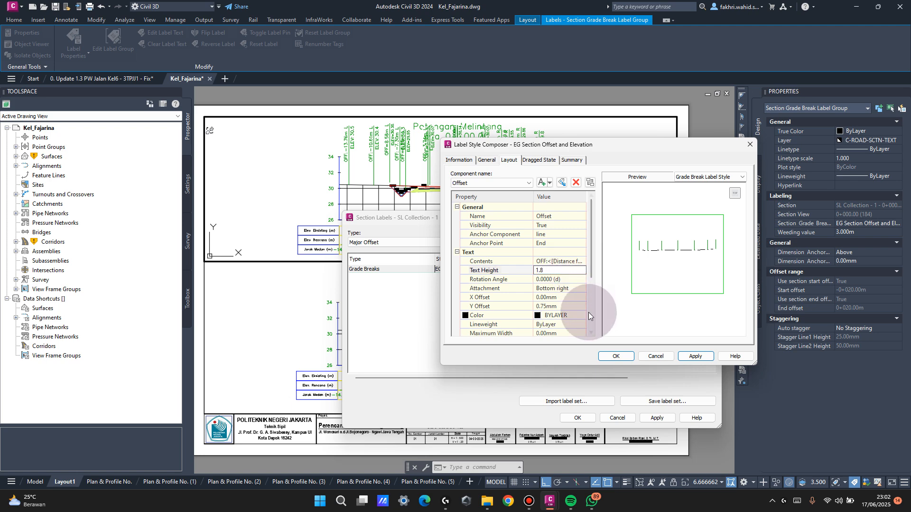
pyautogui.click(615, 356)
pyautogui.click(541, 231)
# Set the Elevation component's text height to 1.80 mm in the EG label style and apply it to the section labels.
pyautogui.click(573, 213)
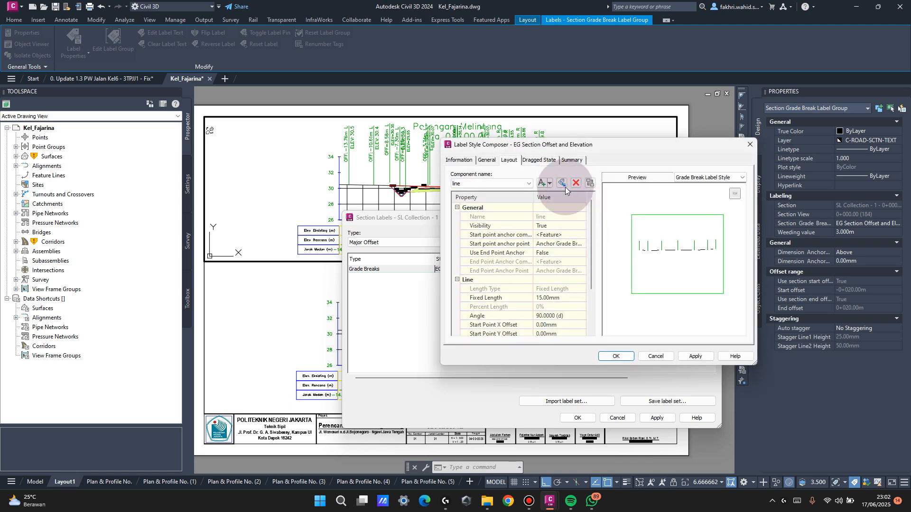
pyautogui.click(510, 184)
pyautogui.click(479, 201)
pyautogui.click(561, 271)
pyautogui.write('1.80mm')
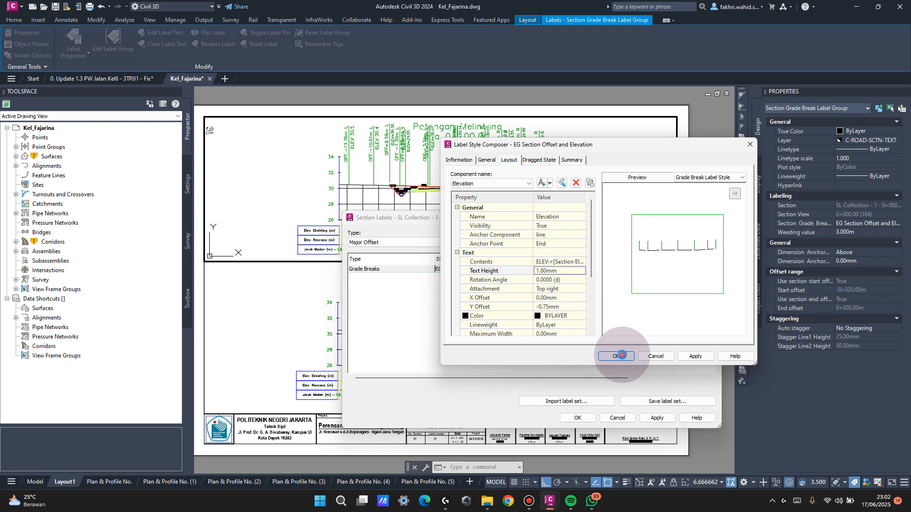
pyautogui.click(616, 357)
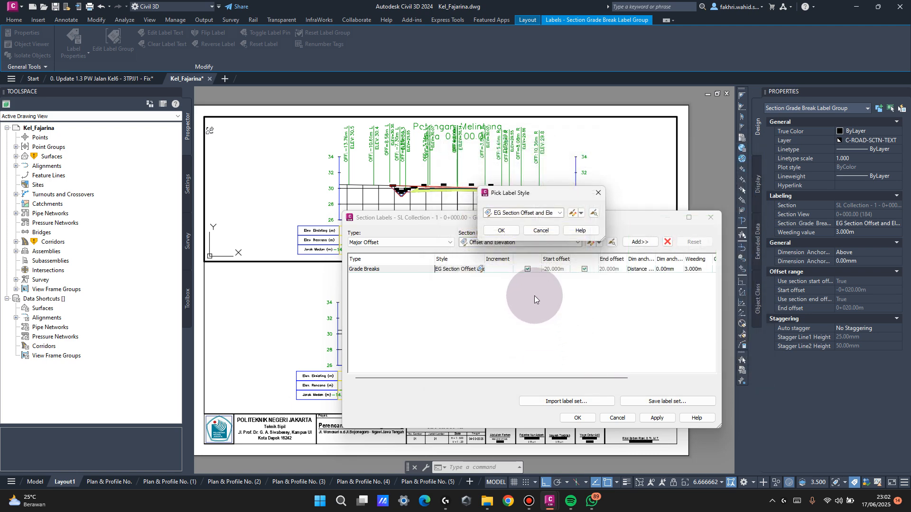
pyautogui.click(501, 231)
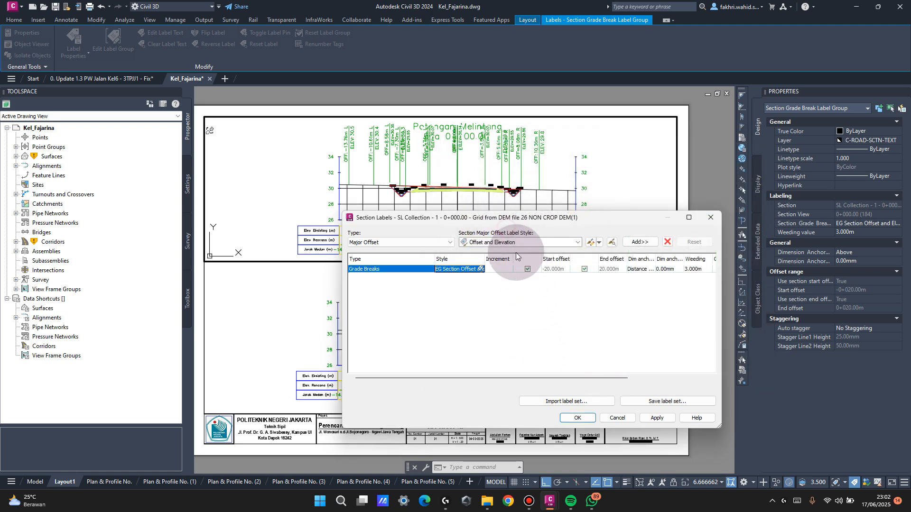
pyautogui.click(660, 418)
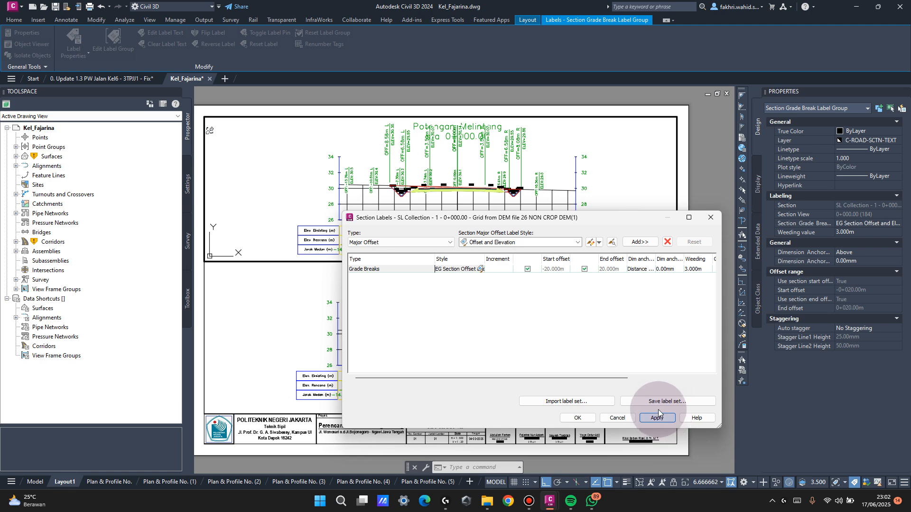
# Set the EG label style's line fixed length to 25 mm and accept the section label changes.
pyautogui.click(482, 269)
pyautogui.click(571, 215)
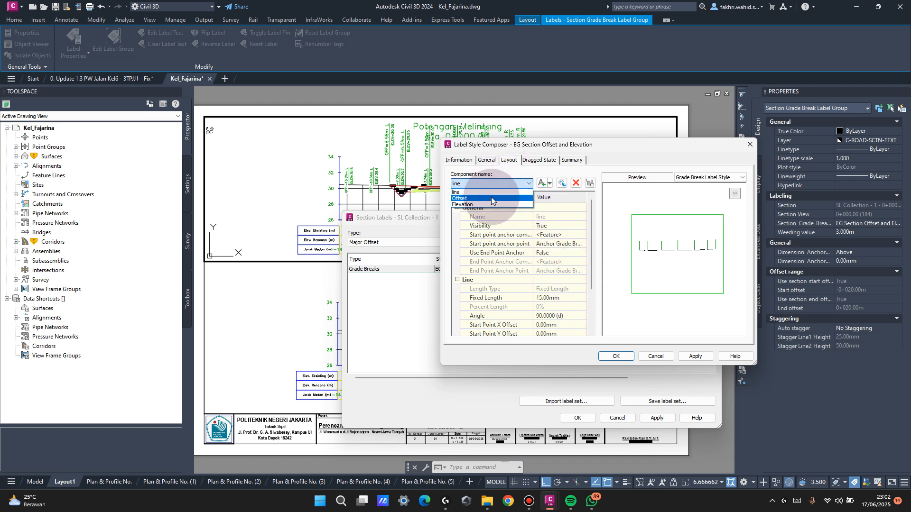
pyautogui.click(493, 192)
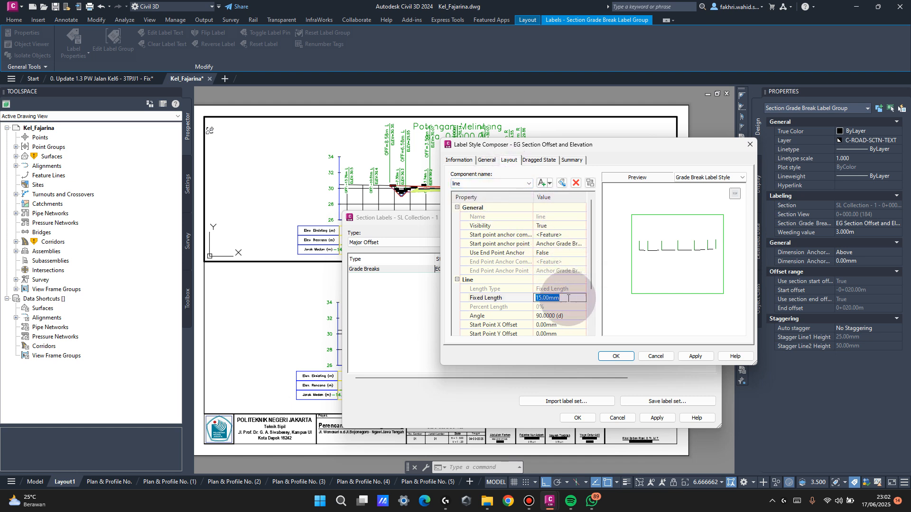
pyautogui.write('2')
pyautogui.click(699, 358)
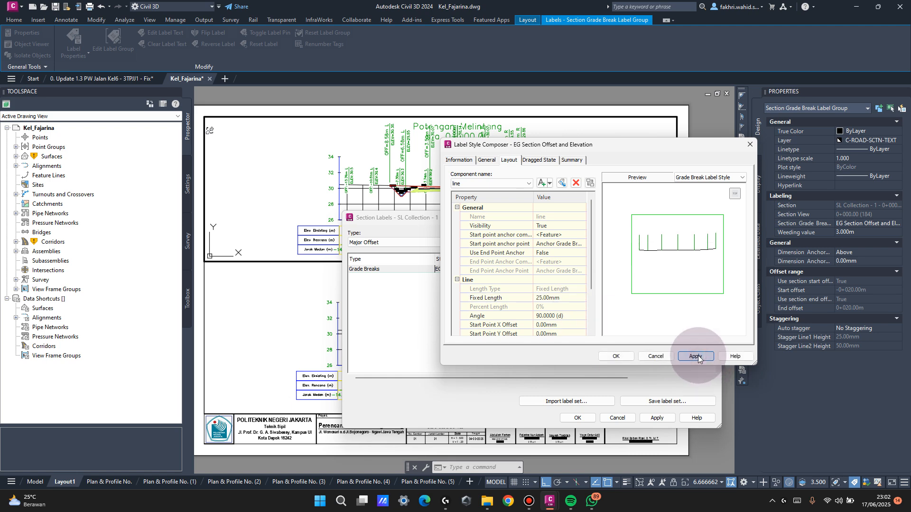
pyautogui.click(619, 355)
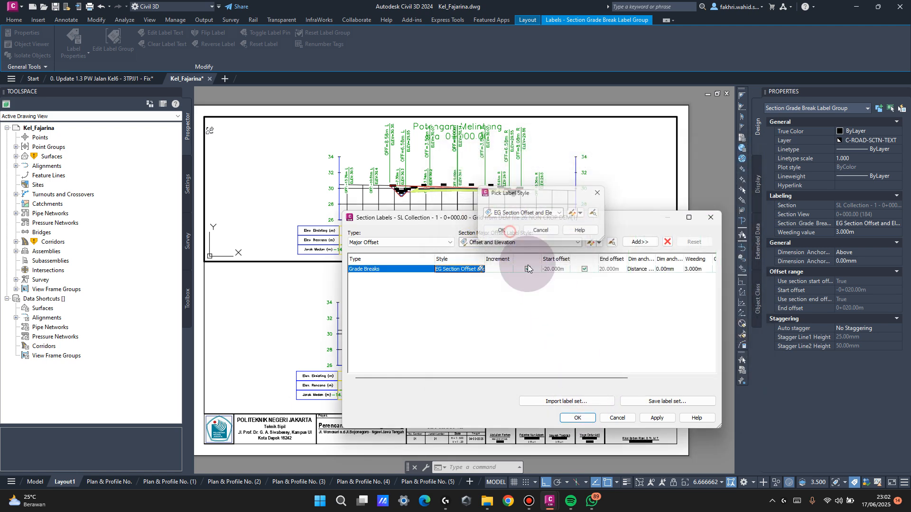
pyautogui.click(657, 418)
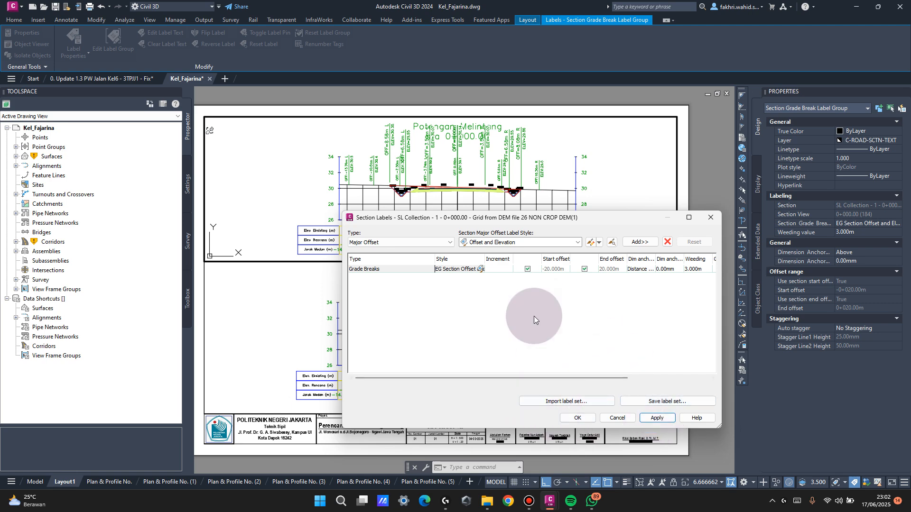
pyautogui.click(572, 417)
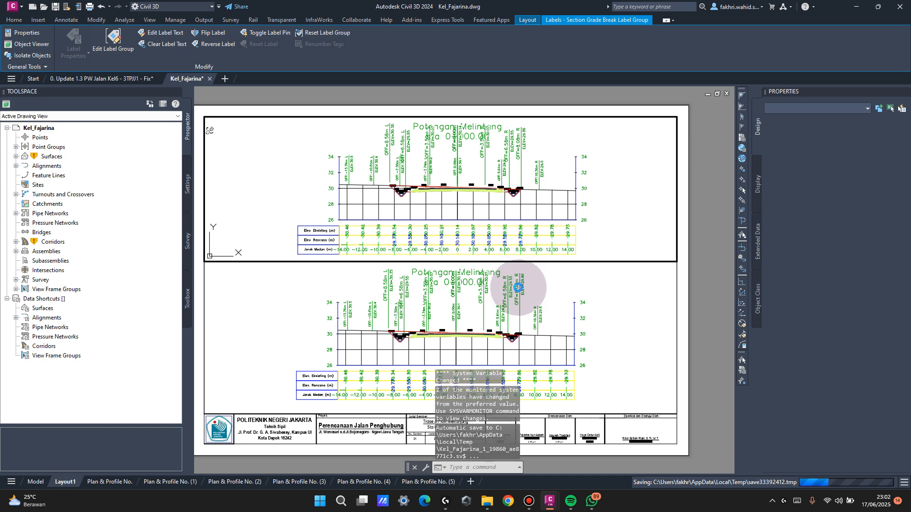
pyautogui.press('Escape')
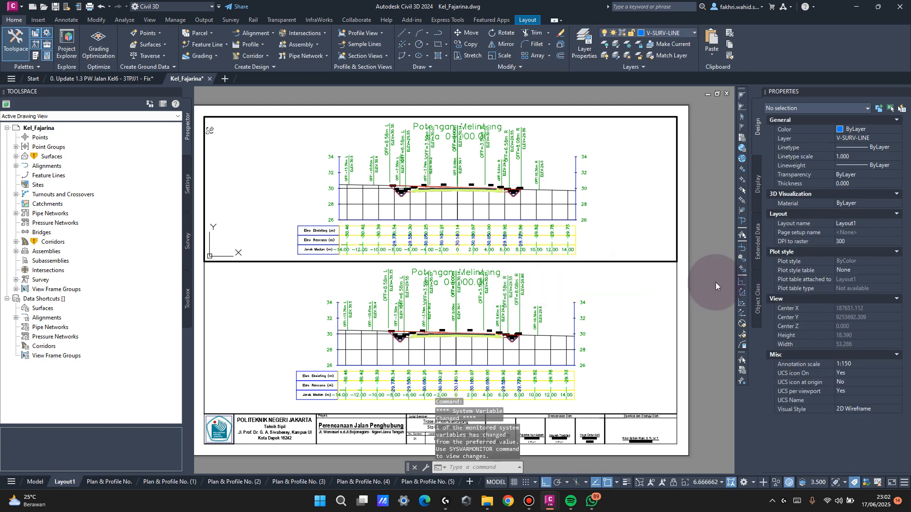
# In the lower viewport, set the line component's fixed length to 25 mm in the corridor section's FG Section Offset and Elevation label style.
pyautogui.doubleClick(697, 263)
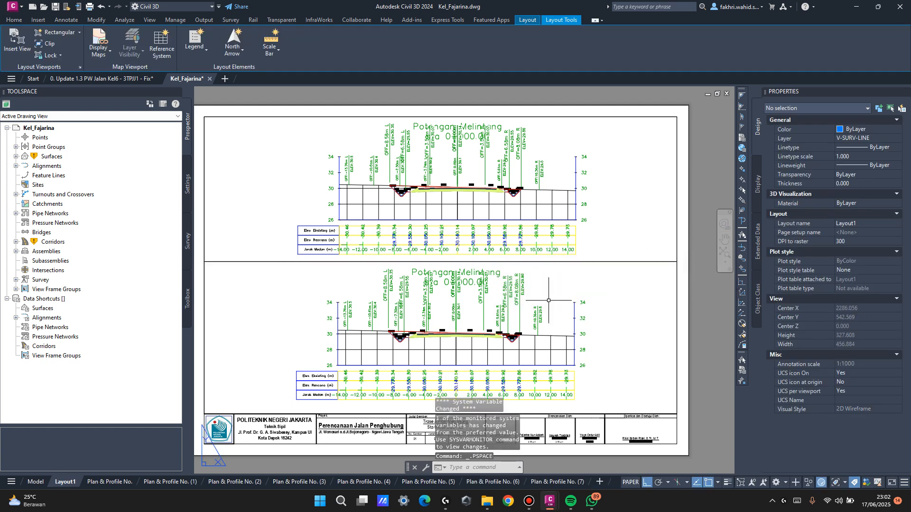
pyautogui.doubleClick(523, 277)
pyautogui.click(522, 277)
pyautogui.rightClick(523, 276)
pyautogui.click(578, 400)
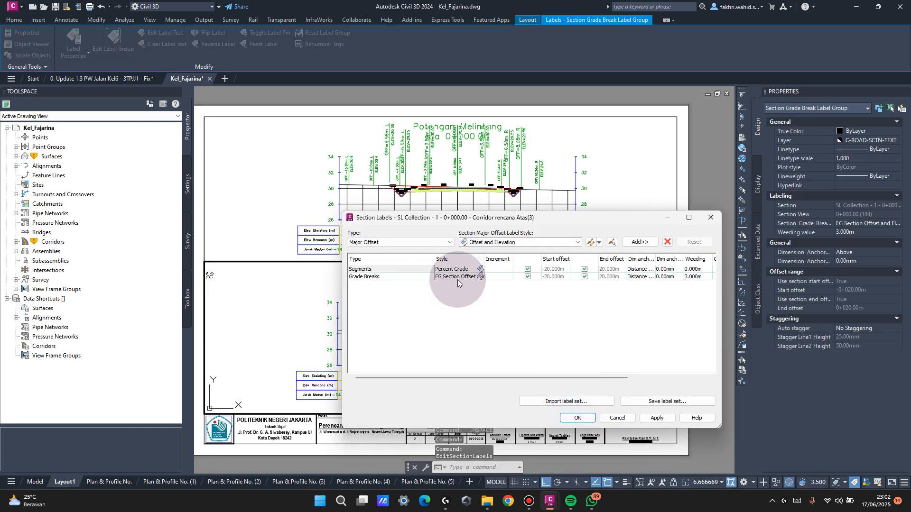
pyautogui.click(480, 276)
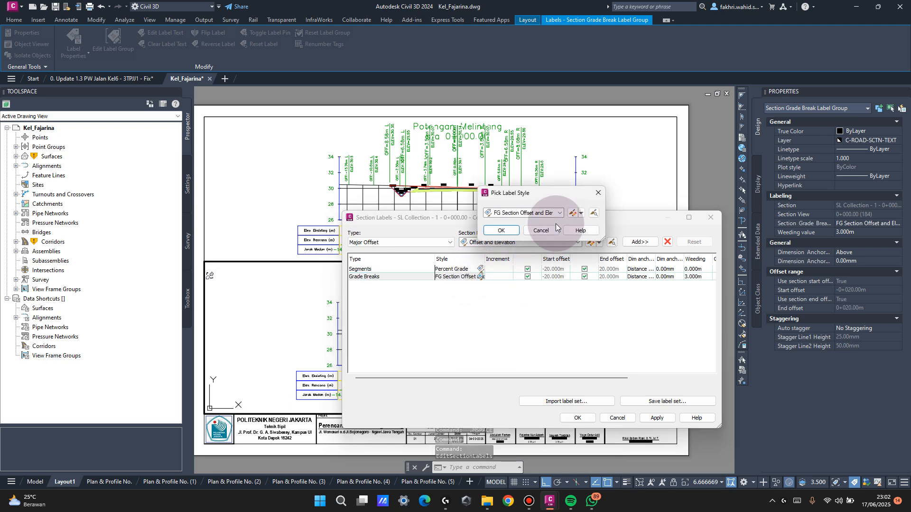
pyautogui.click(571, 213)
pyautogui.click(503, 181)
pyautogui.click(579, 297)
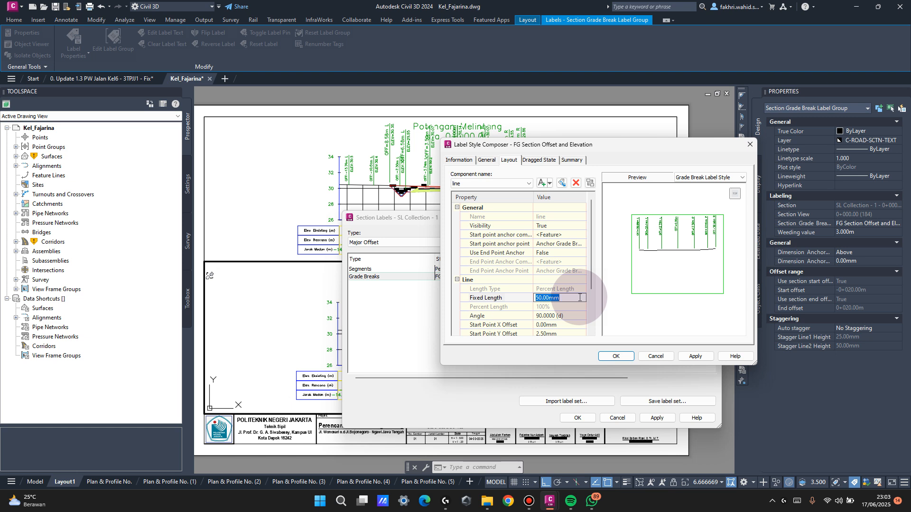
pyautogui.write('-')
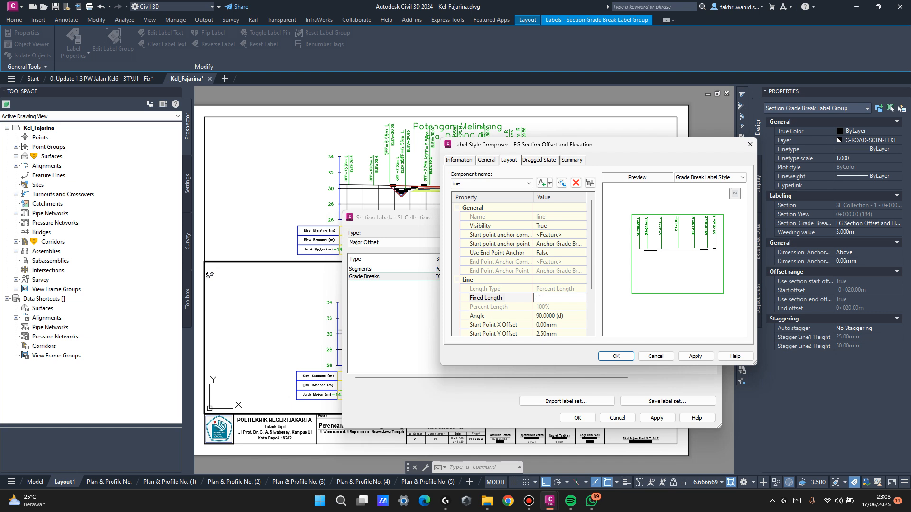
pyautogui.scroll(-2, 582, 303)
pyautogui.press('Return')
# Set the line component's color to blue in the FG Section Offset and Elevation label style.
pyautogui.click(579, 307)
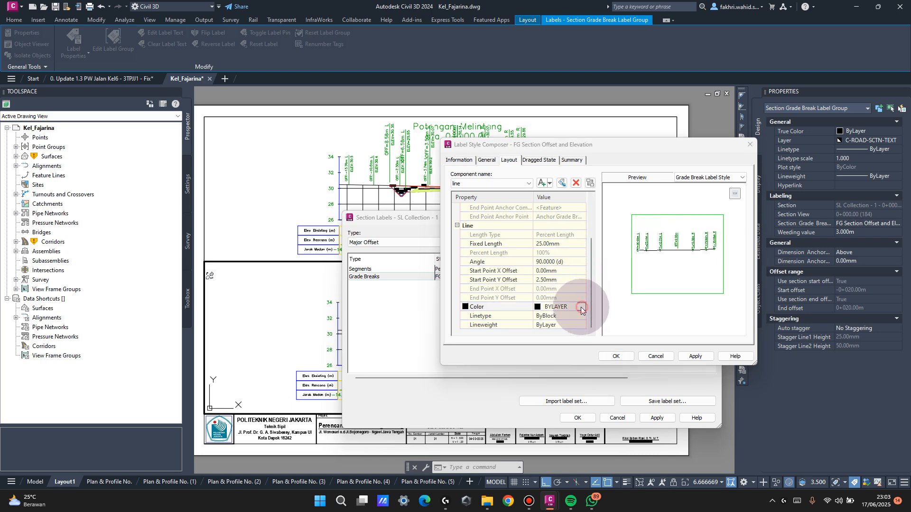
pyautogui.click(582, 307)
pyautogui.click(415, 282)
pyautogui.click(444, 336)
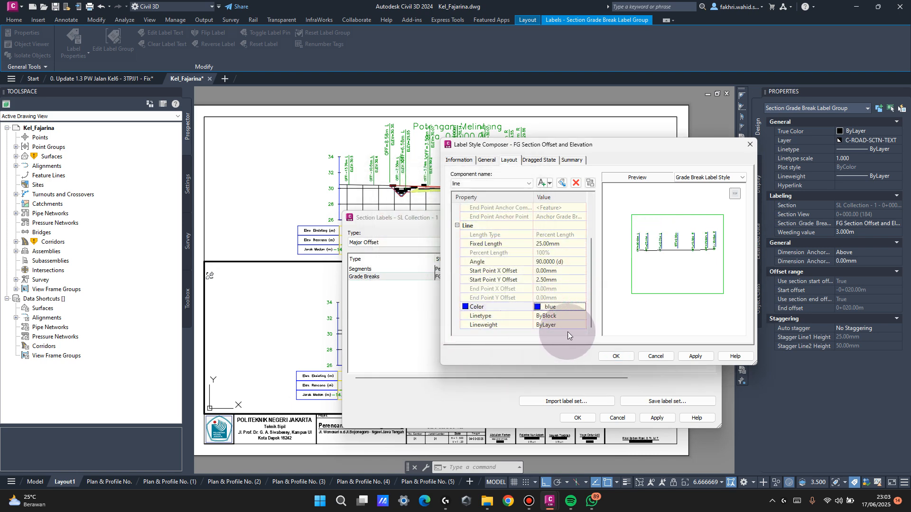
# Set the Elevation component's color to blue in the FG label style and accept the style changes.
pyautogui.scroll(2, 517, 220)
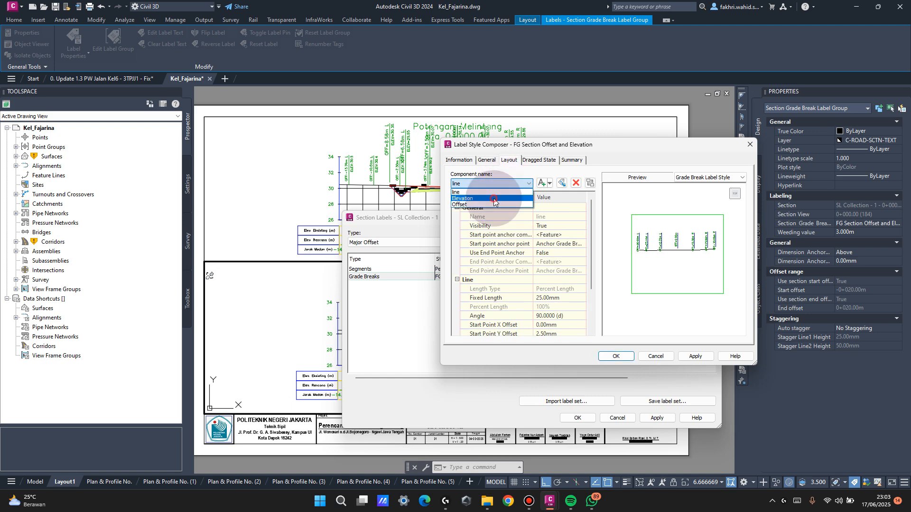
pyautogui.click(494, 200)
pyautogui.click(576, 316)
pyautogui.click(581, 315)
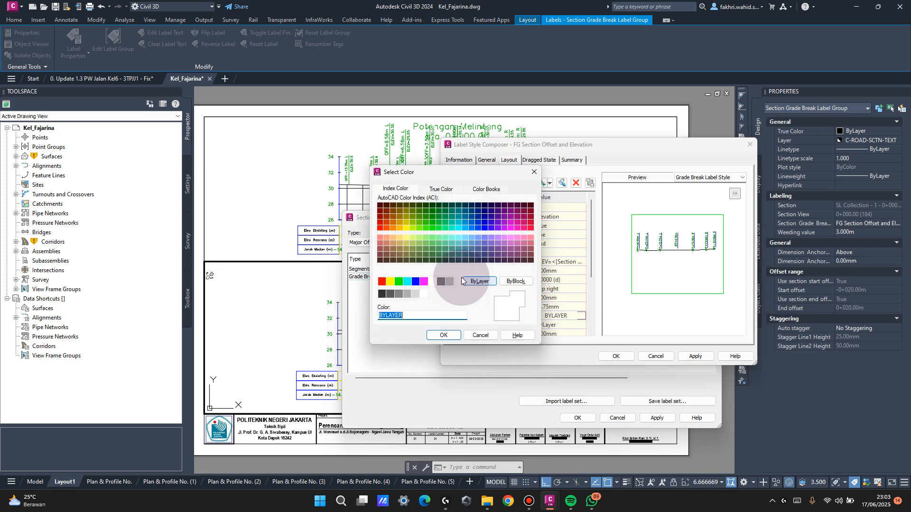
pyautogui.click(416, 282)
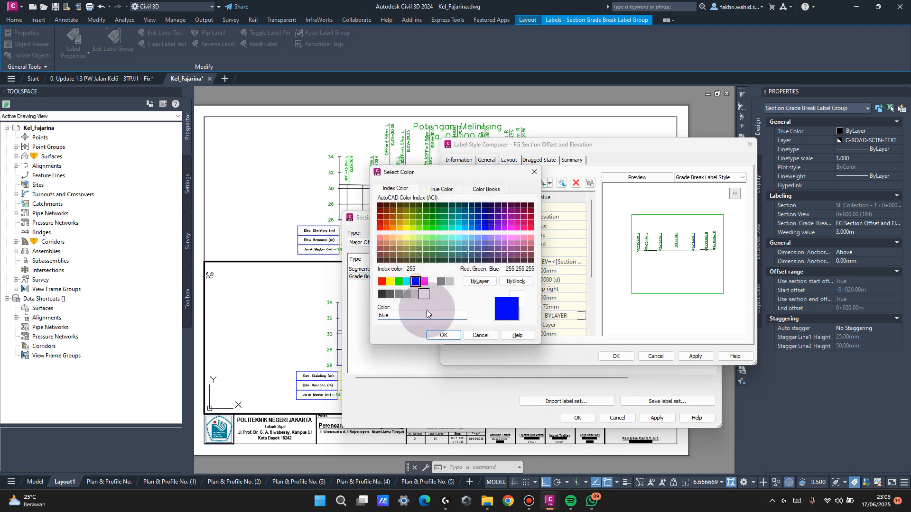
pyautogui.click(444, 335)
pyautogui.click(564, 270)
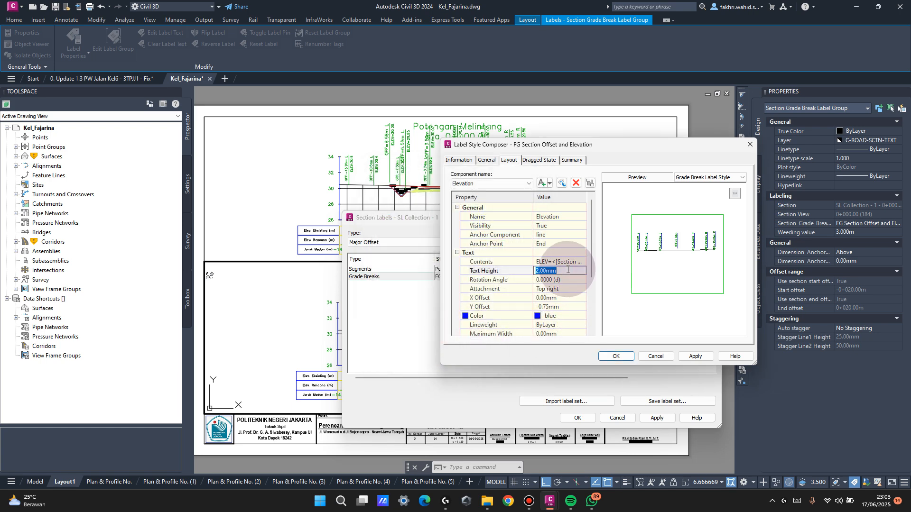
pyautogui.scroll(-3, 574, 292)
pyautogui.click(616, 356)
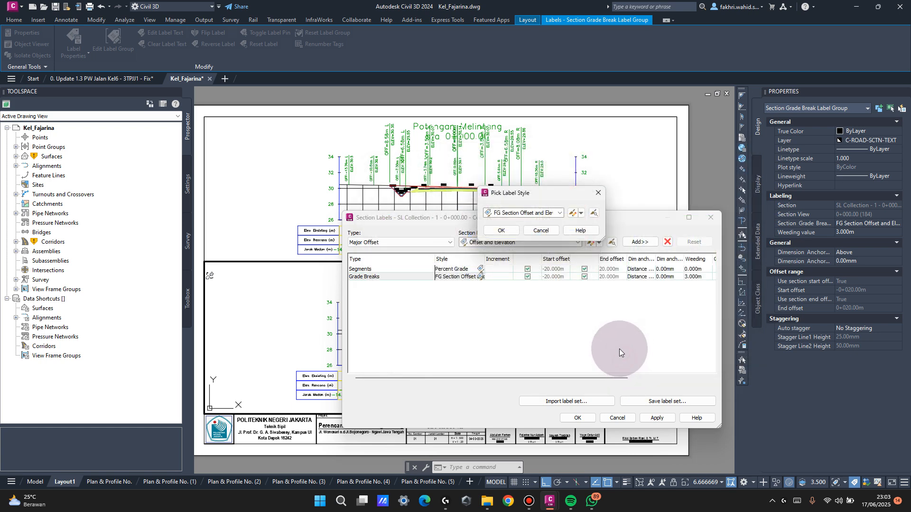
# Set the Offset component's color to blue in the FG Section Offset and Elevation label style.
pyautogui.click(570, 214)
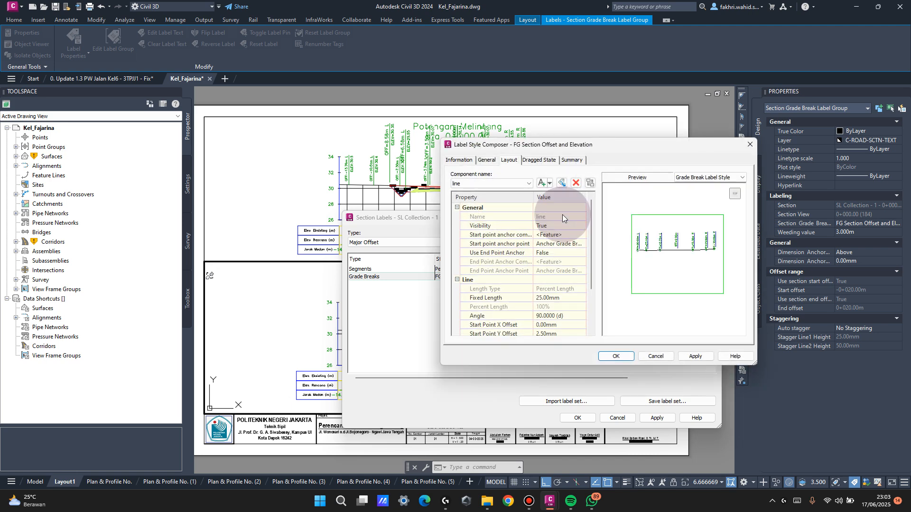
pyautogui.click(487, 205)
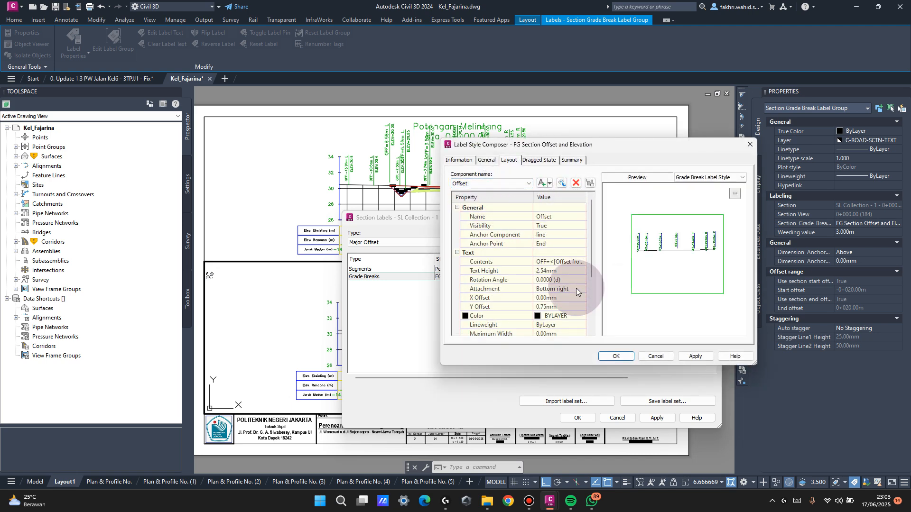
pyautogui.click(581, 317)
pyautogui.click(581, 317)
pyautogui.click(416, 281)
pyautogui.click(442, 335)
# Set the Offset and Elevation components' text height to 1.8 mm in the FG label style and accept the style changes.
pyautogui.click(564, 272)
pyautogui.write('1')
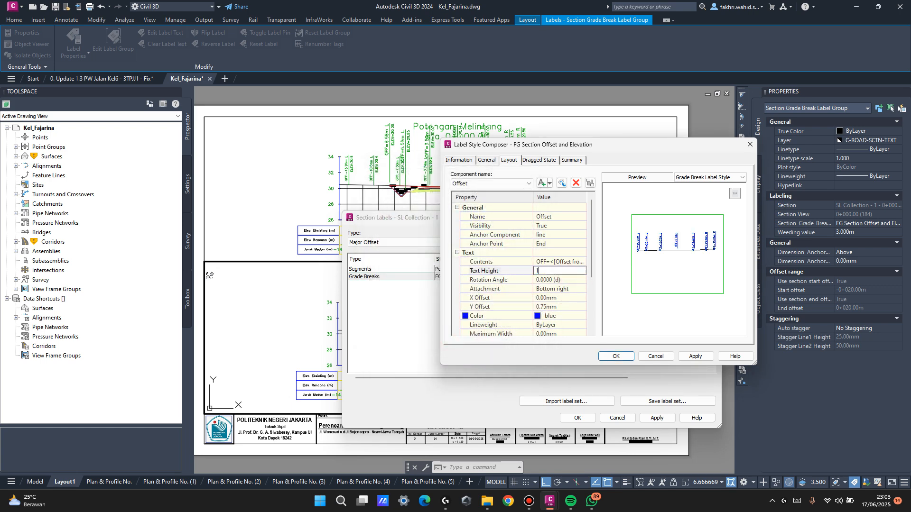
pyautogui.write('.8')
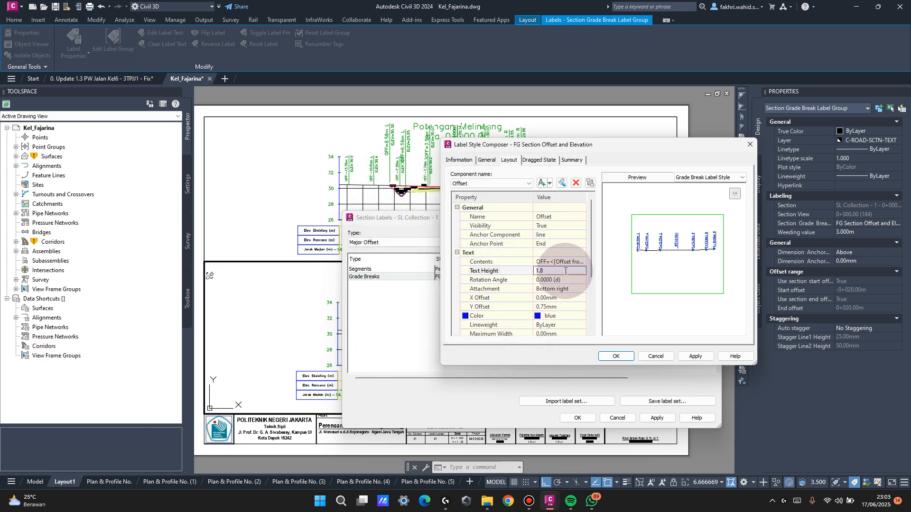
pyautogui.click(499, 184)
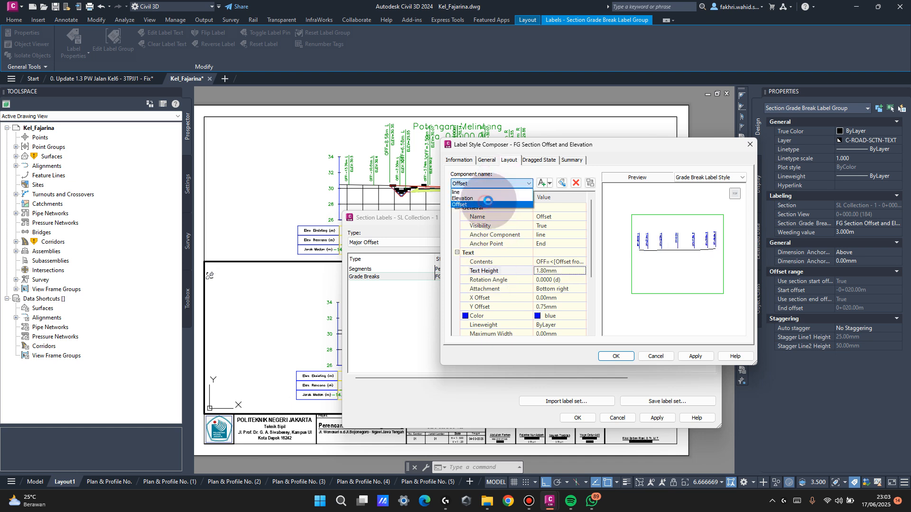
pyautogui.click(493, 198)
pyautogui.click(565, 270)
pyautogui.write('1.8')
pyautogui.click(517, 184)
pyautogui.click(489, 192)
pyautogui.click(619, 357)
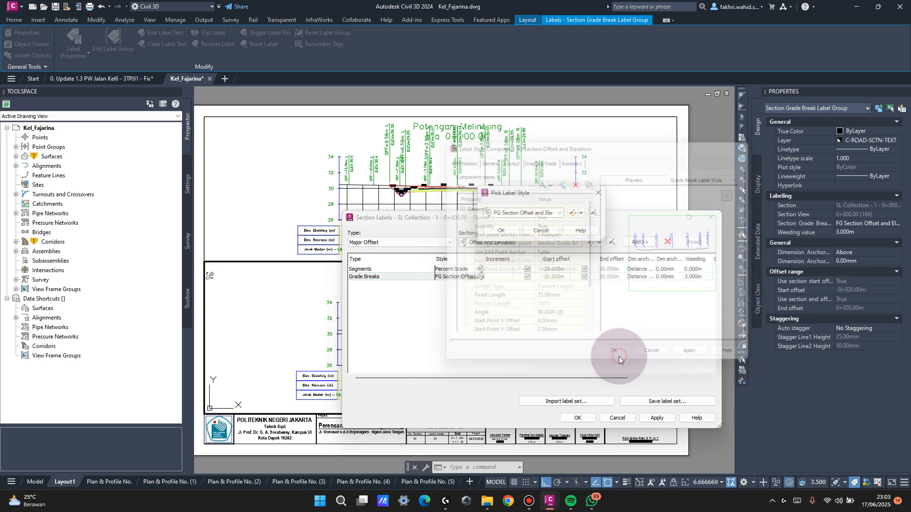
pyautogui.click(508, 231)
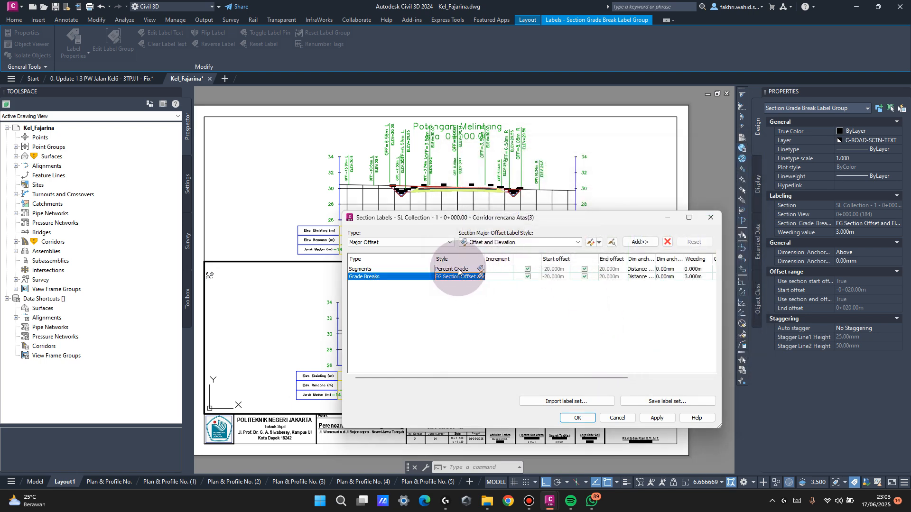
# Set the Grade component's Y offset to 0 in the Percent Grade label style of the segments and accept it.
pyautogui.click(367, 269)
pyautogui.click(482, 269)
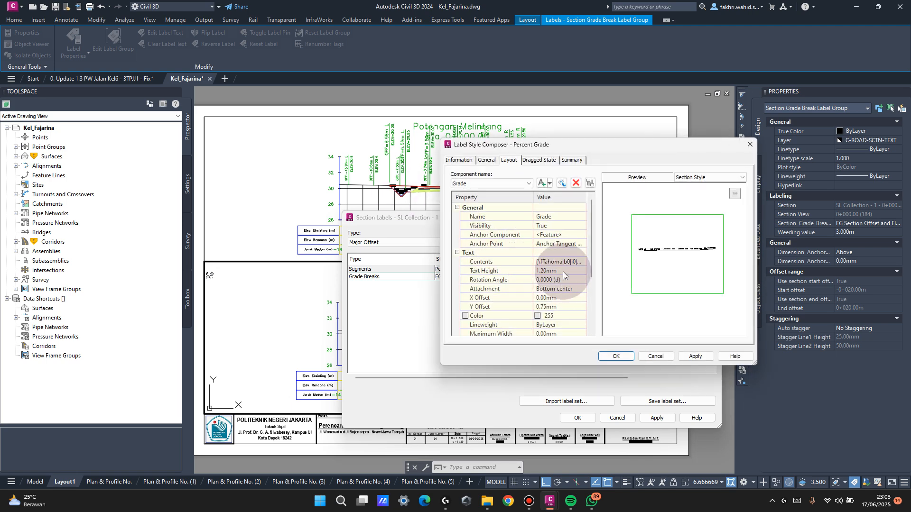
pyautogui.scroll(-2, 579, 317)
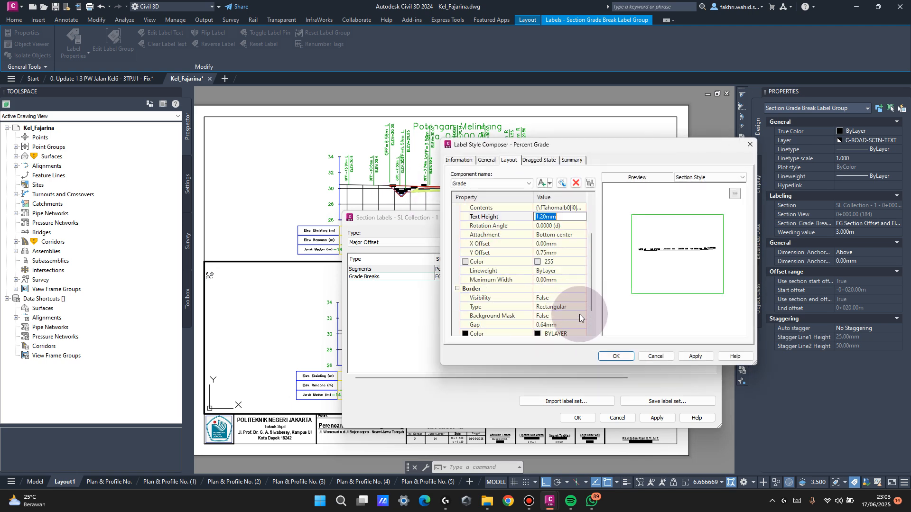
pyautogui.scroll(5, 665, 244)
pyautogui.moveTo(669, 210); pyautogui.dragTo(657, 305, button='middle')
pyautogui.scroll(-1, 529, 305)
pyautogui.scroll(2, 528, 306)
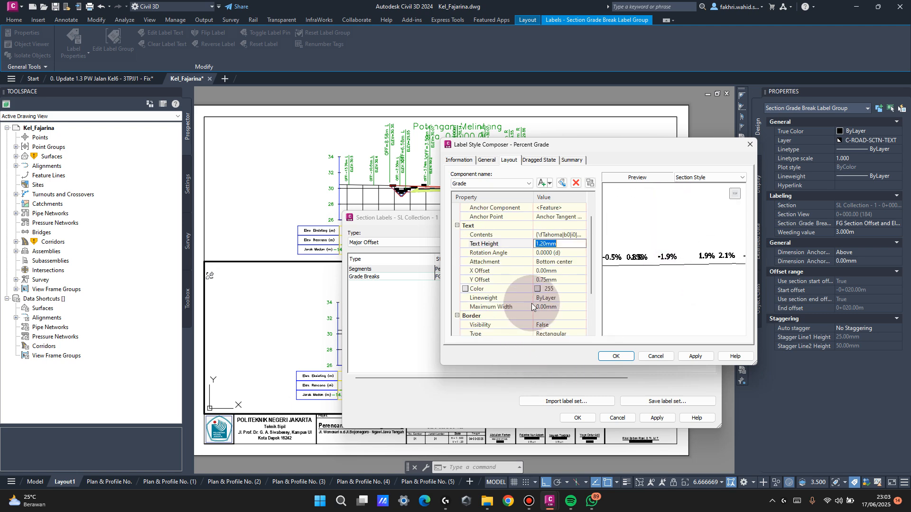
pyautogui.click(572, 280)
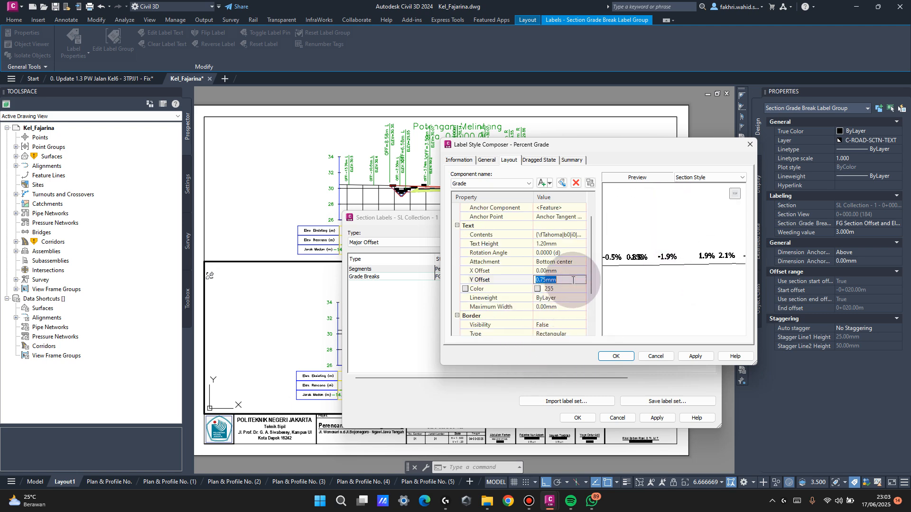
pyautogui.write('0')
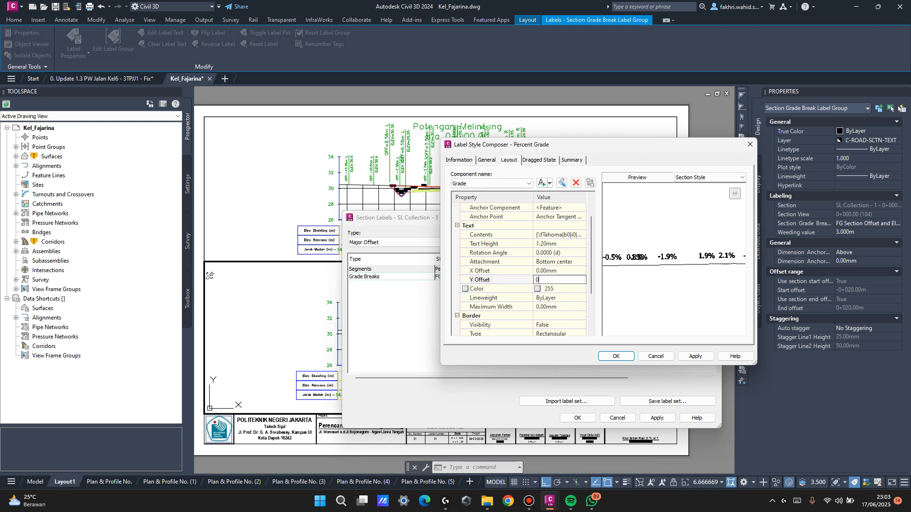
pyautogui.click(695, 356)
pyautogui.click(622, 358)
# Set the Grade component's text height to 1 mm in the Percent Grade label style and accept it.
pyautogui.click(574, 213)
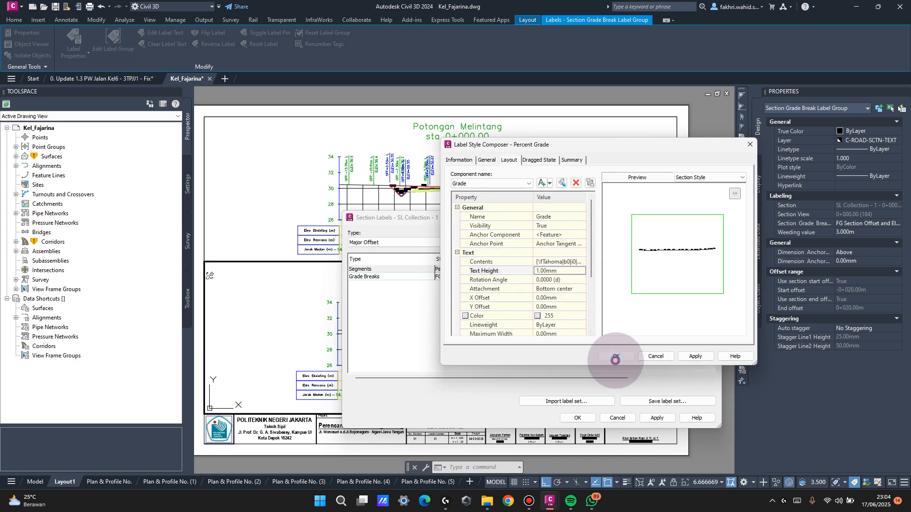
pyautogui.click(618, 351)
pyautogui.click(501, 231)
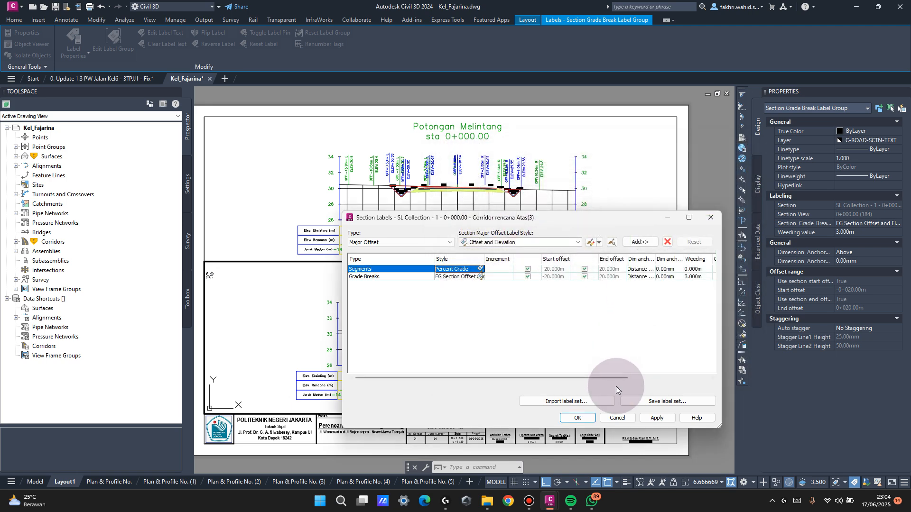
# Save the corridor section's labels as a label set named 1.1 FG & GD and accept the section label changes.
pyautogui.click(651, 402)
pyautogui.click(286, 164)
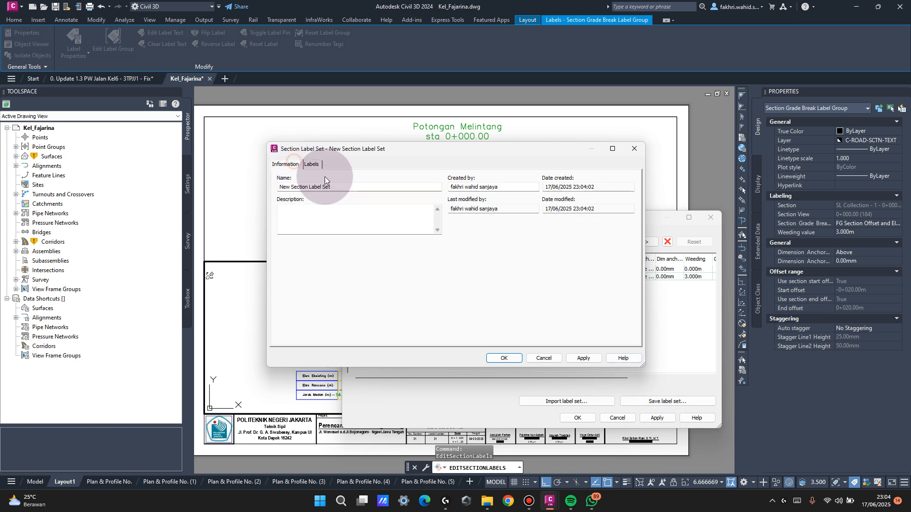
pyautogui.moveTo(345, 182); pyautogui.dragTo(252, 186)
pyautogui.write('1.1 FG & GD')
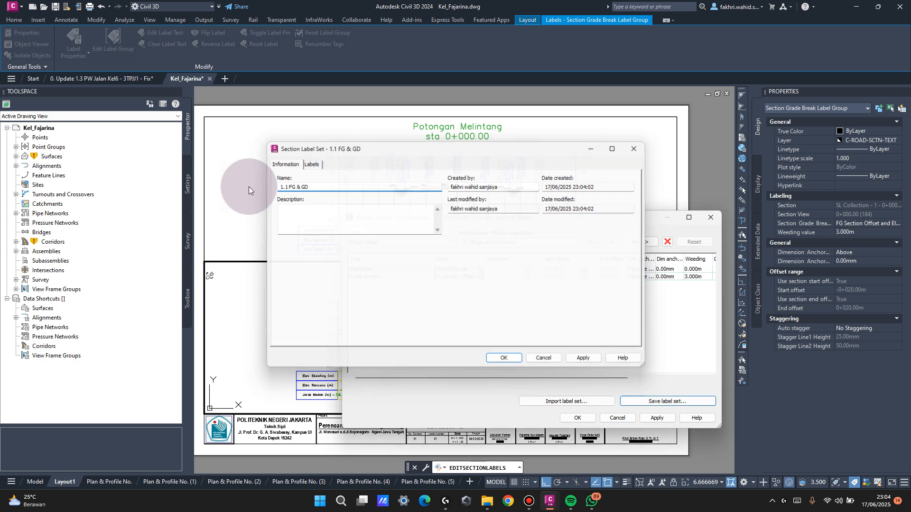
pyautogui.press('Return')
pyautogui.click(577, 419)
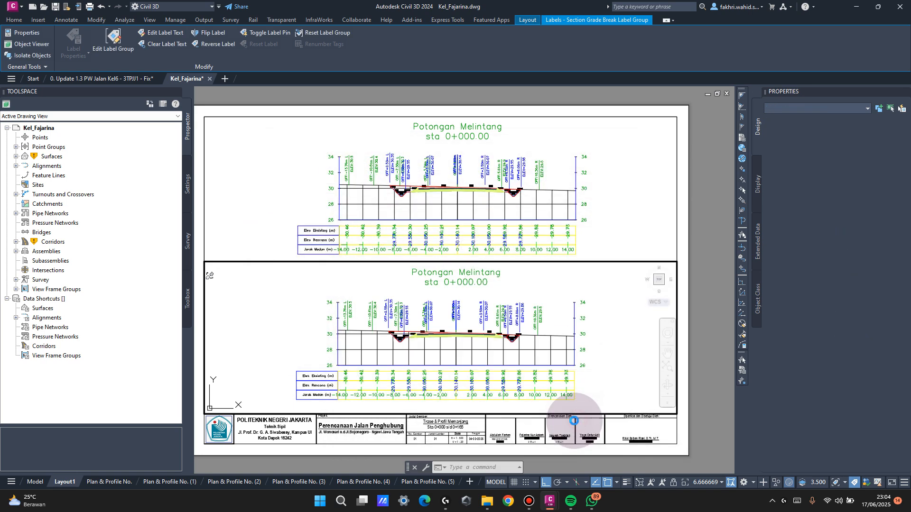
# Save the existing ground section's labels as a label set named 1.1 EG and accept the section labels.
pyautogui.click(519, 330)
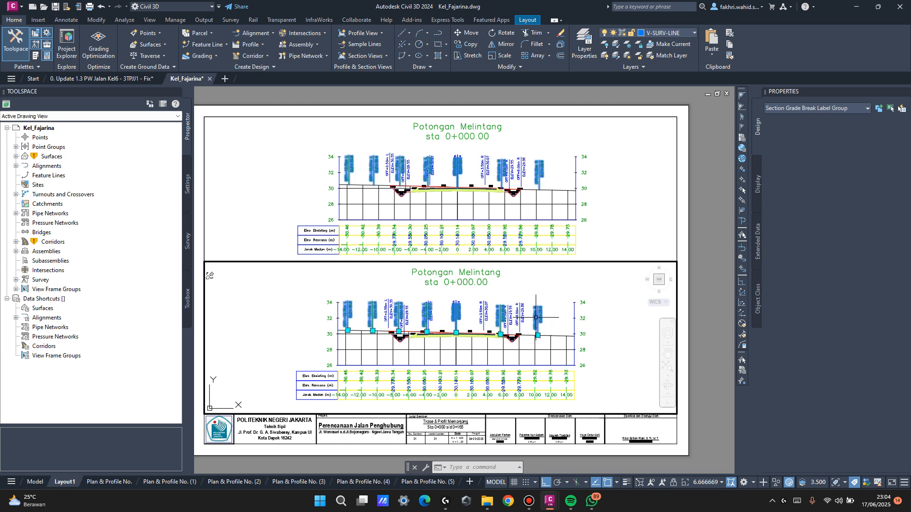
pyautogui.rightClick(536, 320)
pyautogui.click(595, 261)
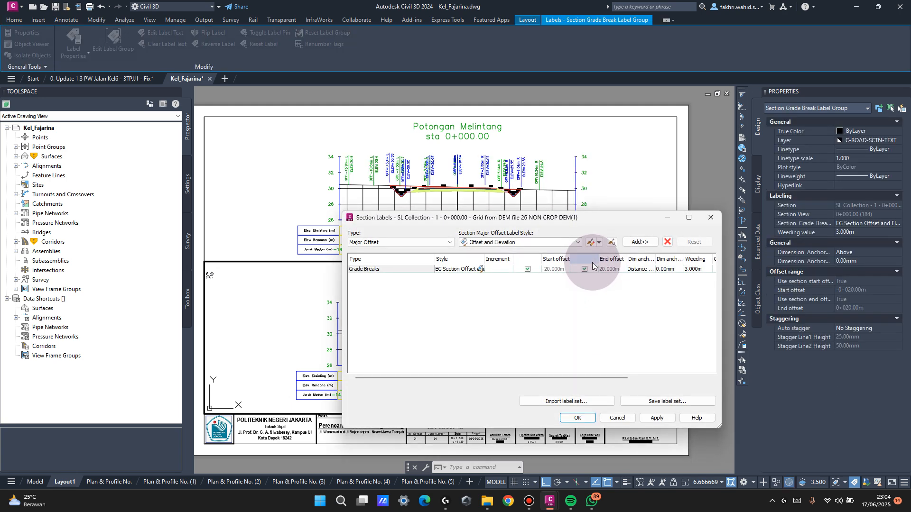
pyautogui.click(651, 400)
pyautogui.write('1.1 EG')
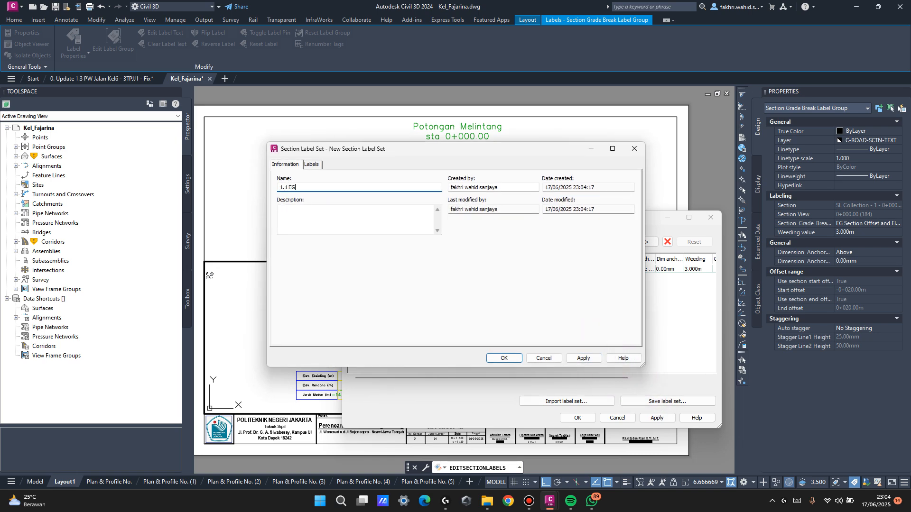
pyautogui.press('Return')
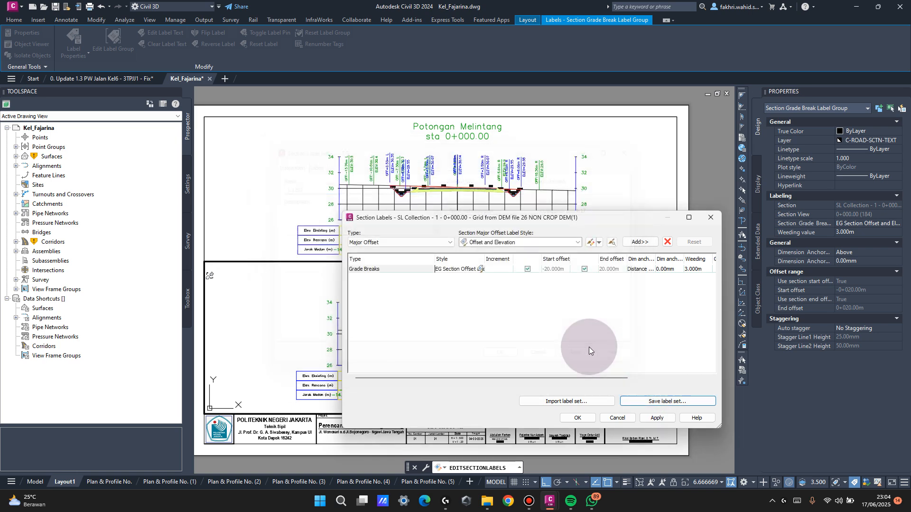
pyautogui.click(583, 417)
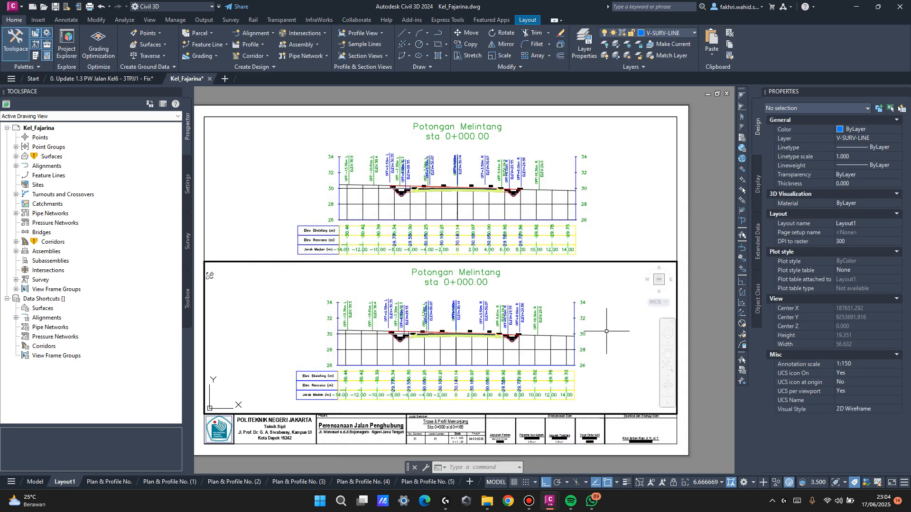
# Show the sta 0+100.00 cross section in the lower viewport and reload Layout1 by switching to another layout and back.
pyautogui.doubleClick(722, 241)
pyautogui.moveTo(527, 221); pyautogui.dragTo(547, 231, button='middle')
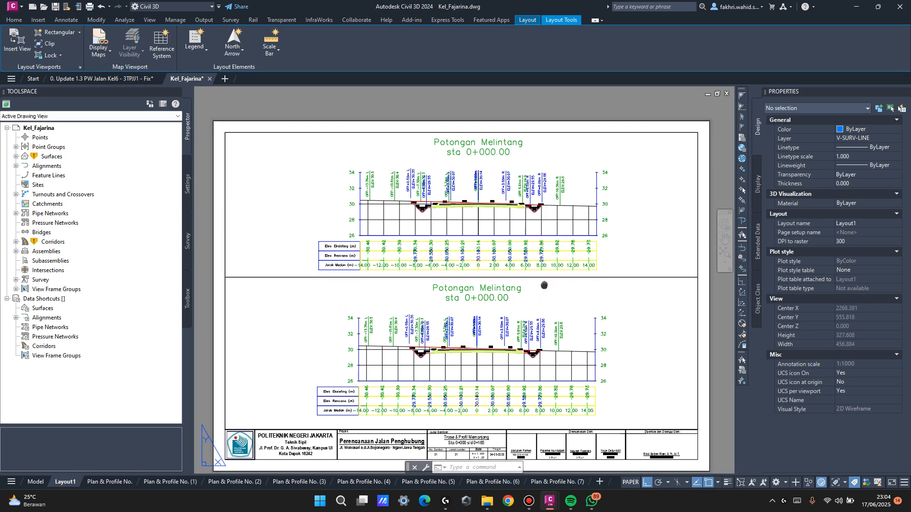
pyautogui.moveTo(544, 285); pyautogui.dragTo(540, 261, button='middle')
pyautogui.doubleClick(545, 288)
pyautogui.moveTo(568, 352); pyautogui.dragTo(555, 259, button='middle')
pyautogui.moveTo(550, 377); pyautogui.dragTo(555, 252, button='middle')
pyautogui.moveTo(553, 354); pyautogui.dragTo(548, 379, button='middle')
pyautogui.moveTo(549, 305)
pyautogui.mouseDown(button='middle')
pyautogui.moveTo(553, 333)
pyautogui.moveTo(552, 298)
pyautogui.mouseUp(button='middle')
pyautogui.doubleClick(715, 211)
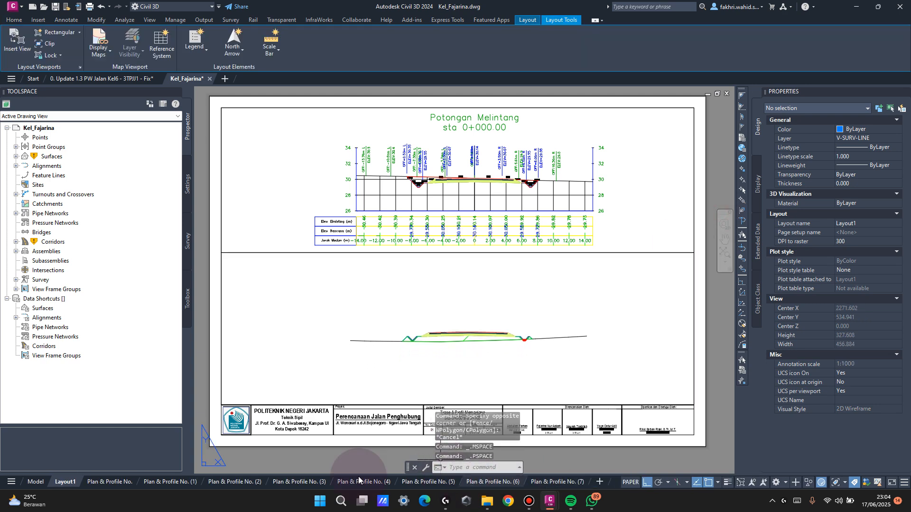
pyautogui.click(115, 481)
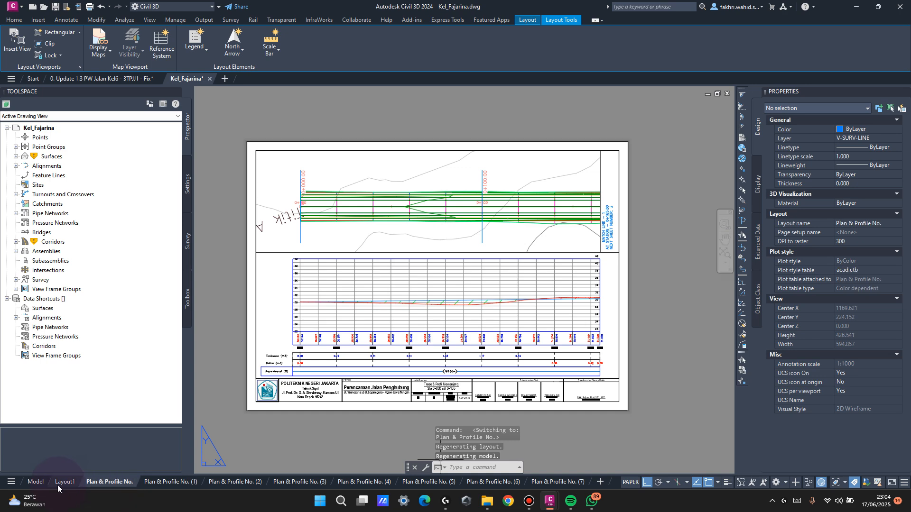
pyautogui.click(63, 482)
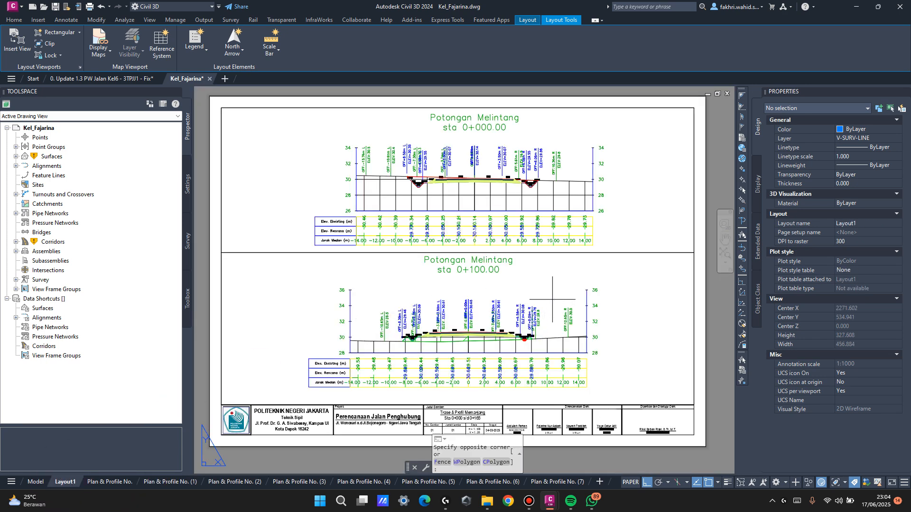
# Align the sta 0+100.00 section in the lower viewport beneath the upper cross section and return to paper space.
pyautogui.doubleClick(552, 299)
pyautogui.moveTo(552, 300); pyautogui.dragTo(560, 302, button='middle')
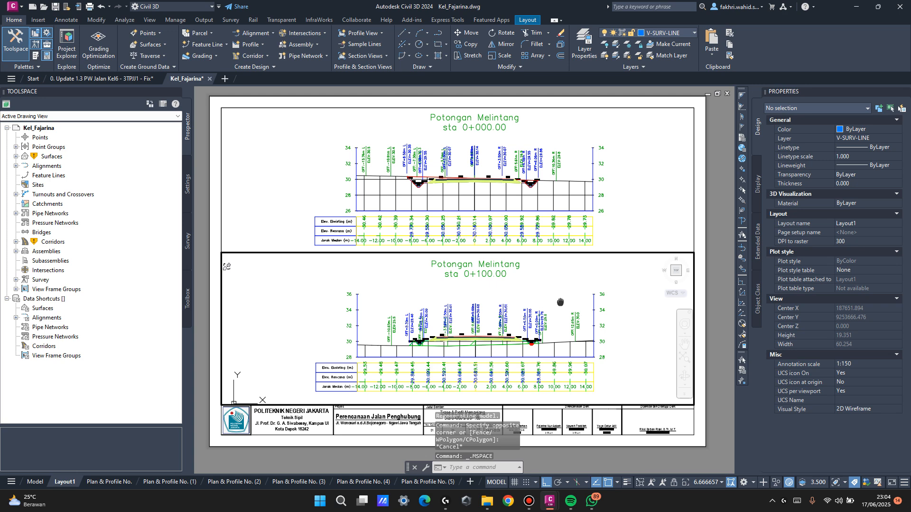
pyautogui.doubleClick(724, 236)
pyautogui.moveTo(619, 297); pyautogui.dragTo(609, 269, button='middle')
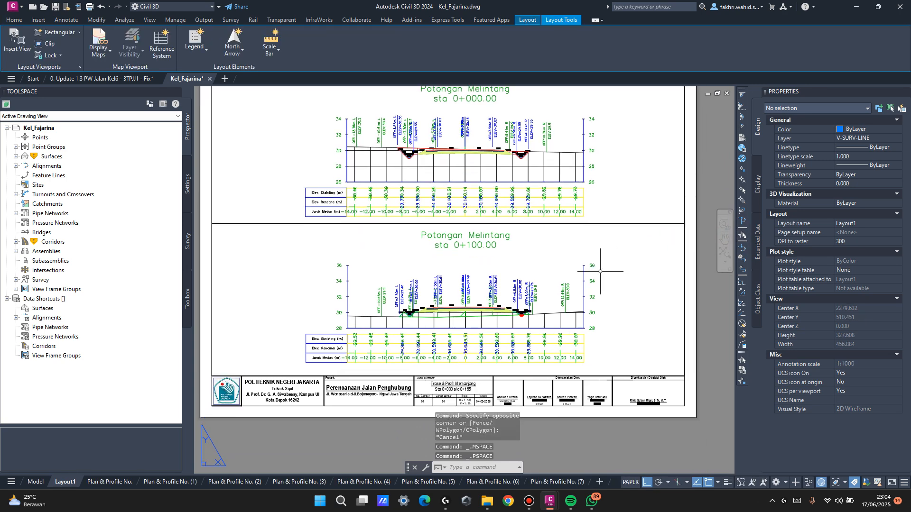
pyautogui.scroll(-2, 608, 269)
# Move Layout1 before the Plan & Profile No. (22) layout.
pyautogui.rightClick(64, 482)
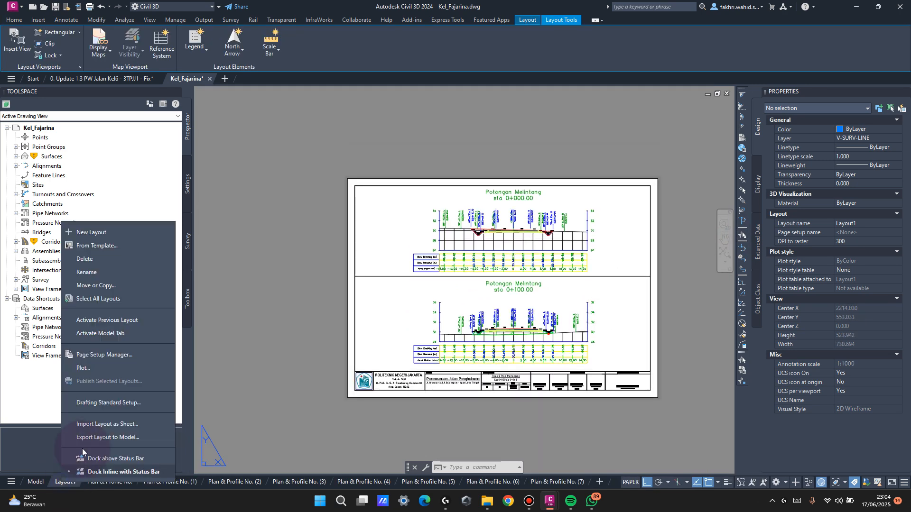
pyautogui.click(99, 290)
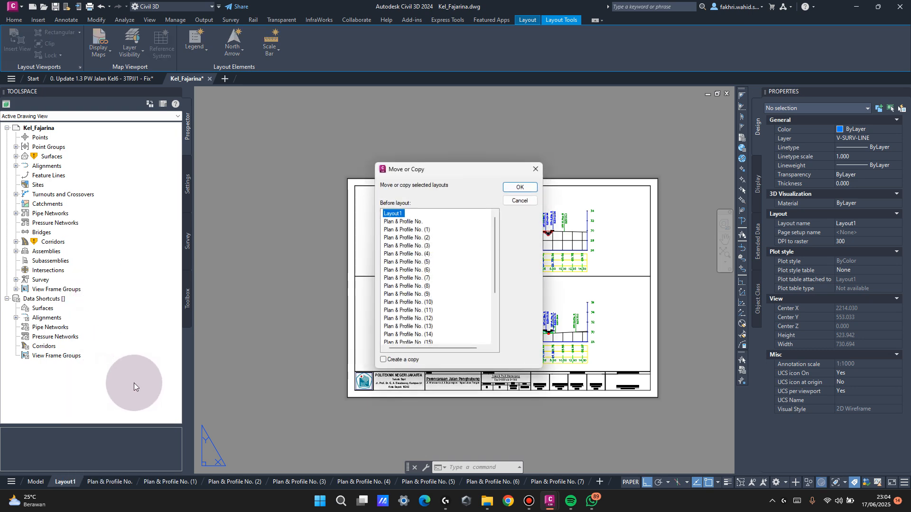
pyautogui.scroll(-3, 409, 323)
pyautogui.click(412, 326)
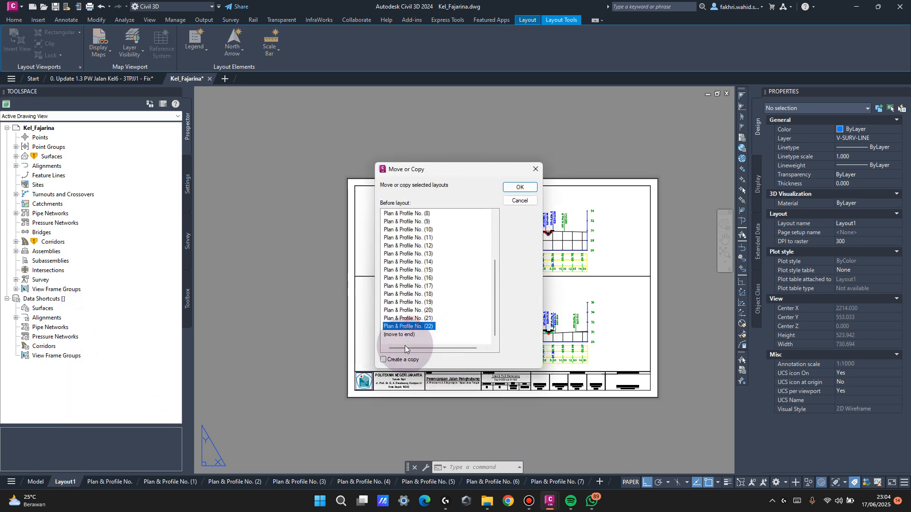
pyautogui.click(520, 188)
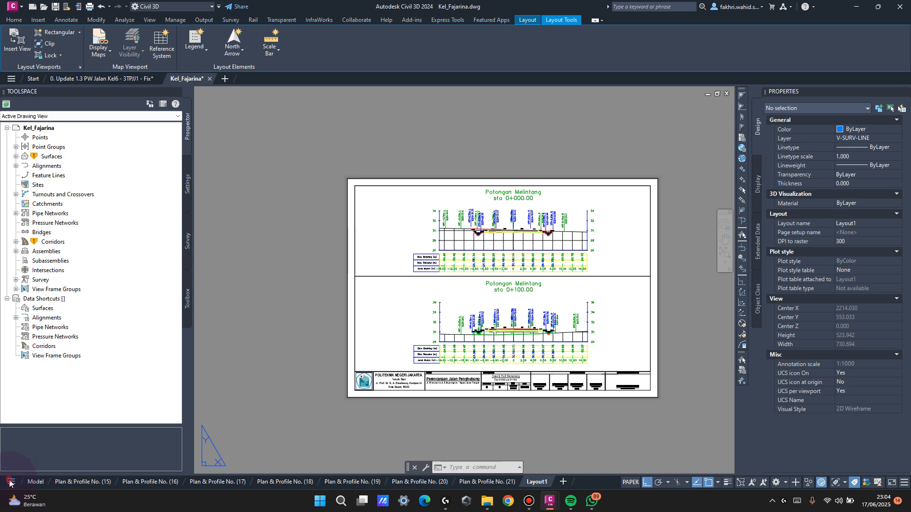
# Move the Plan & Profile No. (22) layout before Layout1 in the layout order.
pyautogui.click(10, 482)
pyautogui.click(79, 452)
pyautogui.click(10, 482)
pyautogui.rightClick(50, 466)
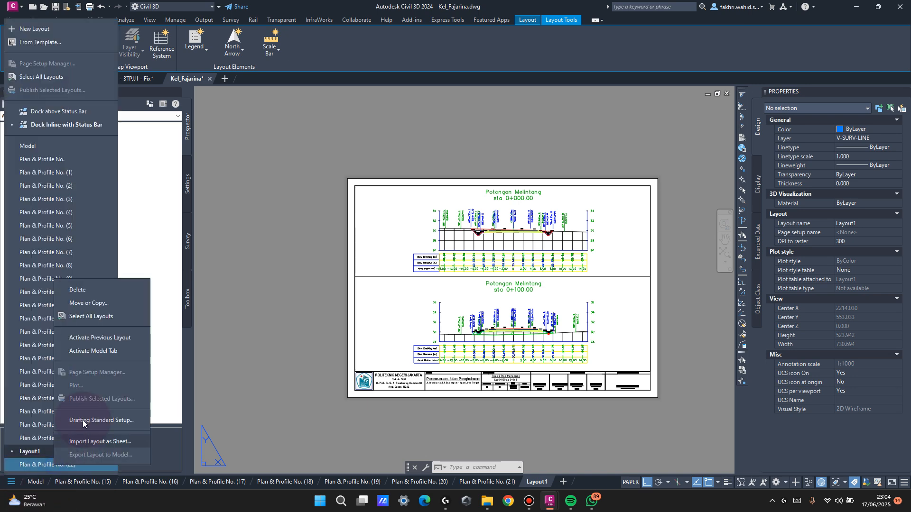
pyautogui.click(114, 303)
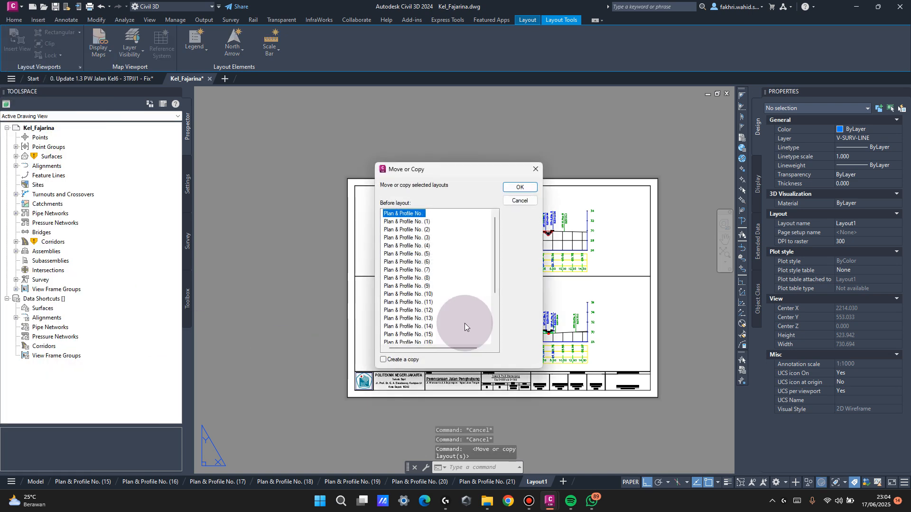
pyautogui.click(401, 318)
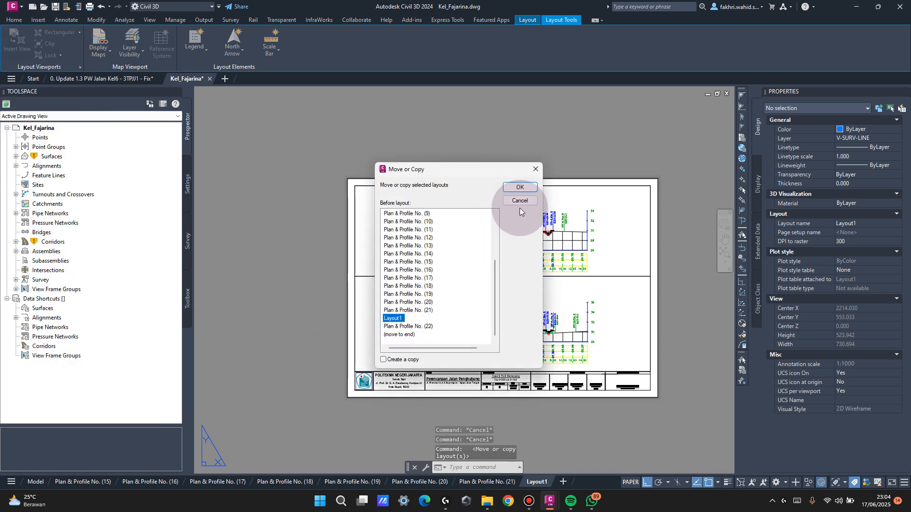
pyautogui.click(520, 187)
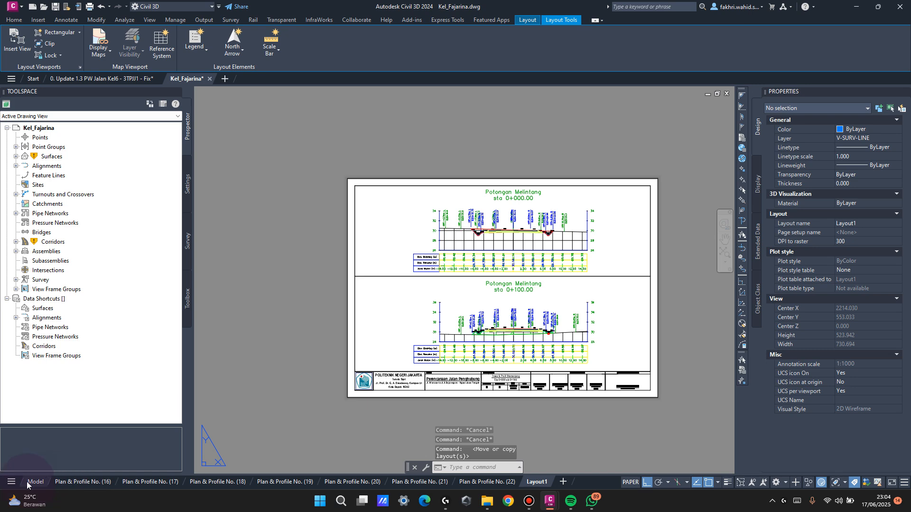
# Rename Layout1 as CS.0-100.
pyautogui.click(11, 482)
pyautogui.click(538, 481)
pyautogui.rightClick(541, 481)
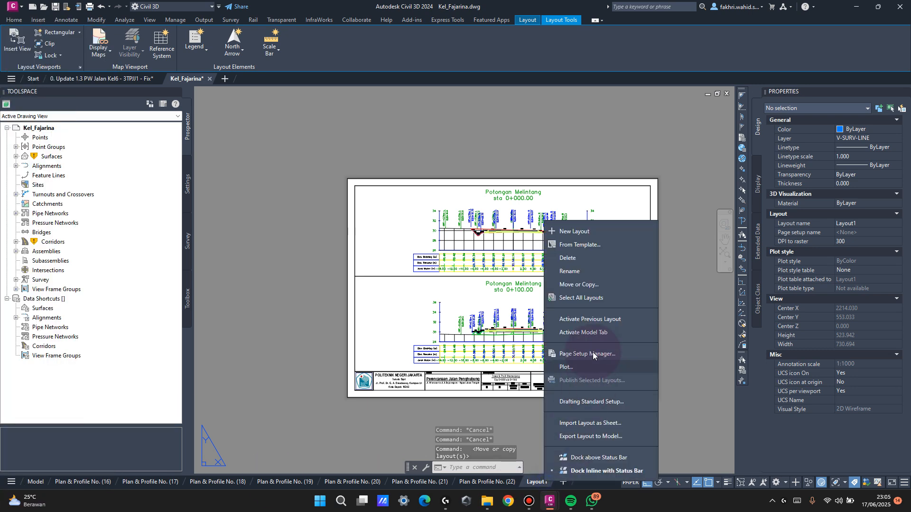
pyautogui.click(569, 271)
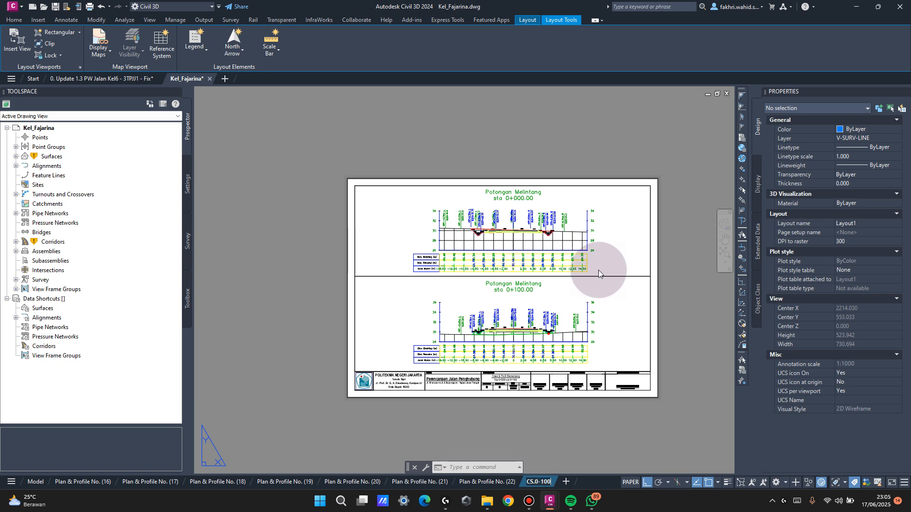
pyautogui.doubleClick(657, 349)
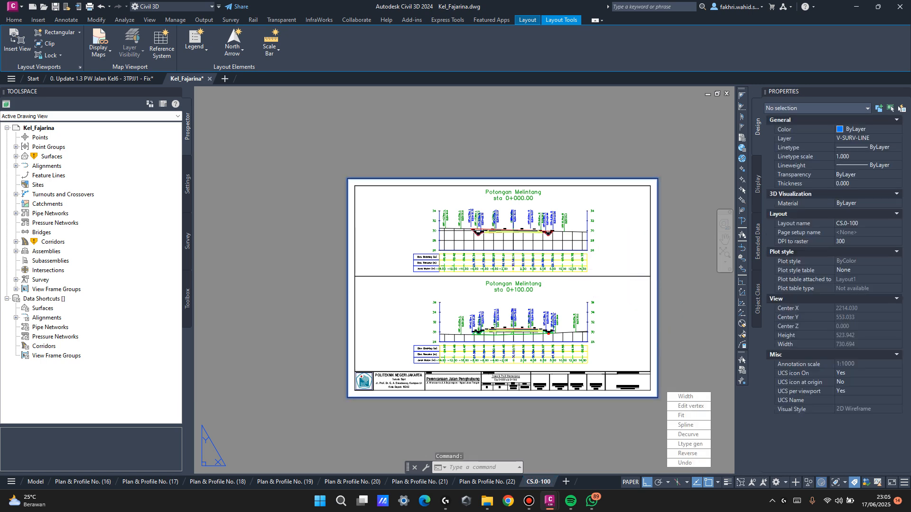
pyautogui.press('Escape')
# Replace the first line of the drawing title in the title block with Potongan Melintang, keeping the station range on its own line.
pyautogui.scroll(6, 538, 400)
pyautogui.doubleClick(477, 340)
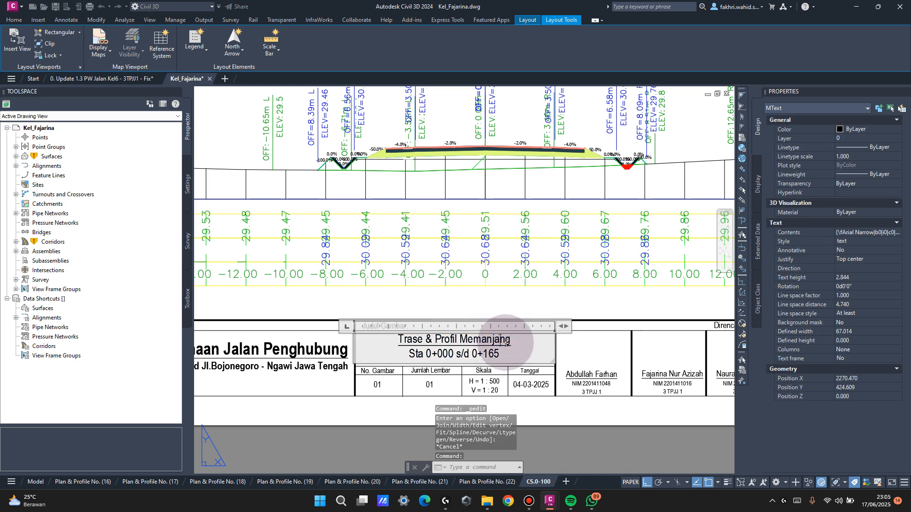
pyautogui.moveTo(477, 340); pyautogui.dragTo(393, 342)
pyautogui.hotkey('ctrl', 'a')
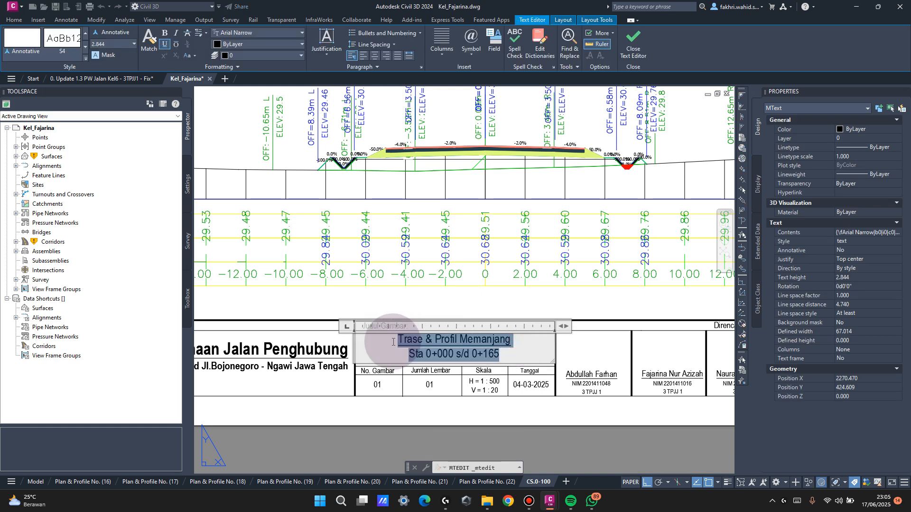
pyautogui.moveTo(525, 341); pyautogui.dragTo(378, 344)
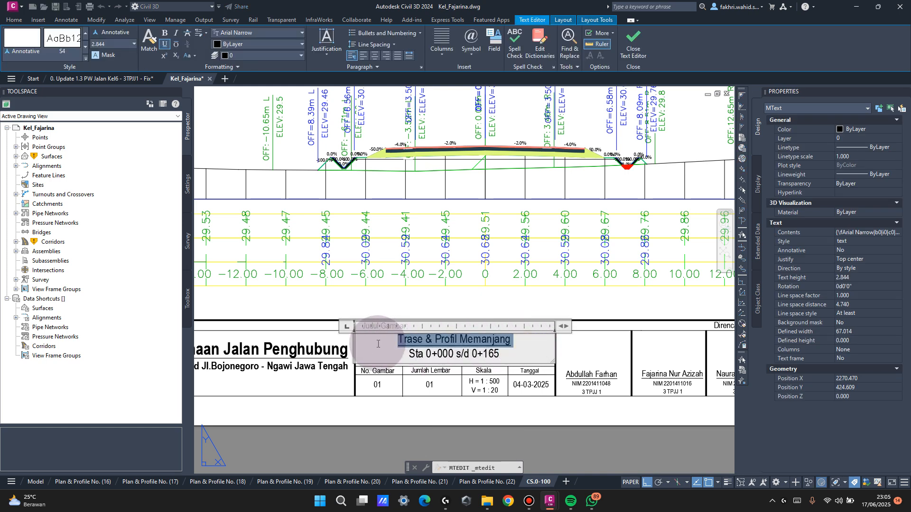
pyautogui.write('pO')
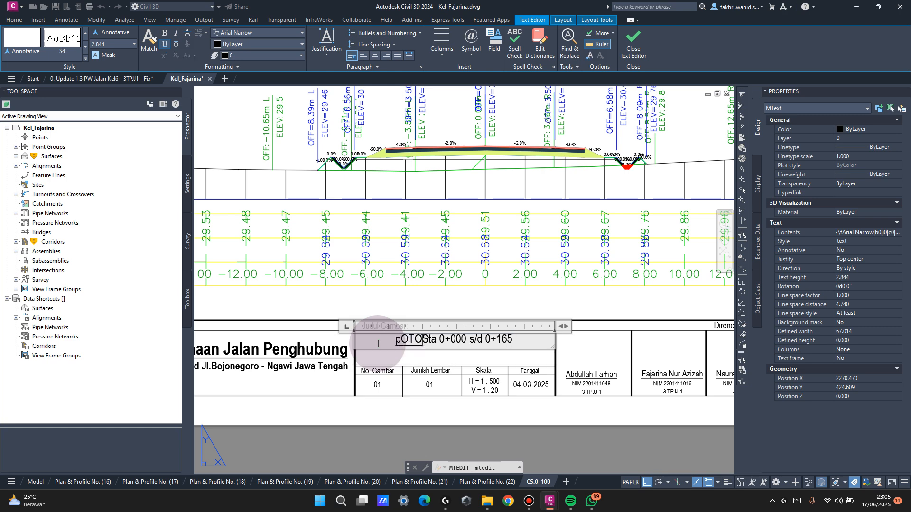
pyautogui.write('tongan melint')
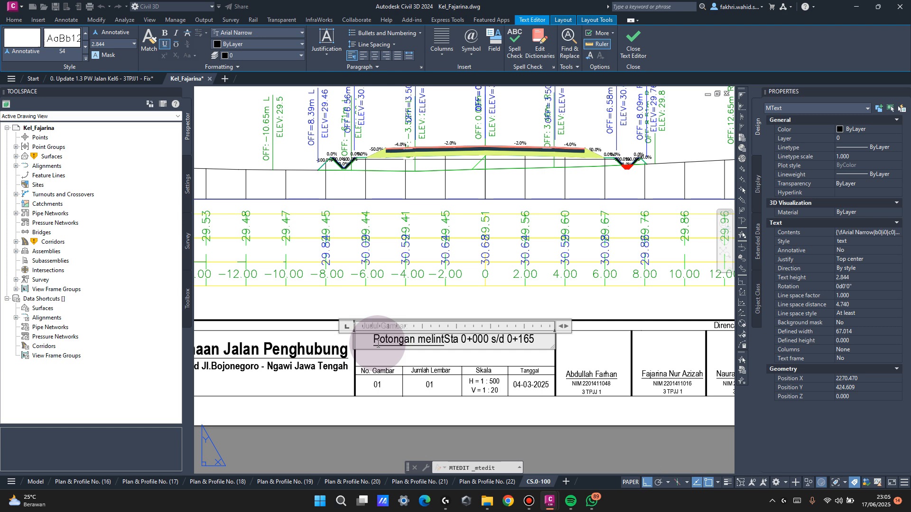
pyautogui.write('Melin')
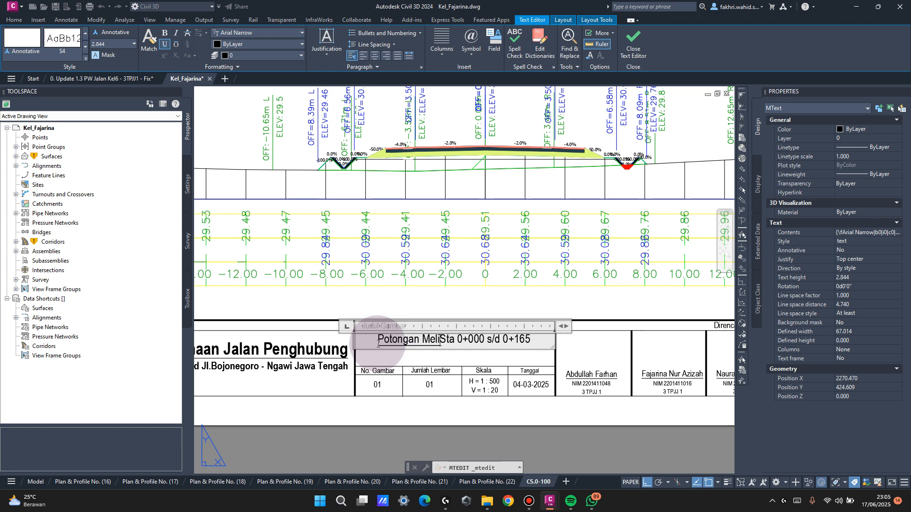
pyautogui.write('tang')
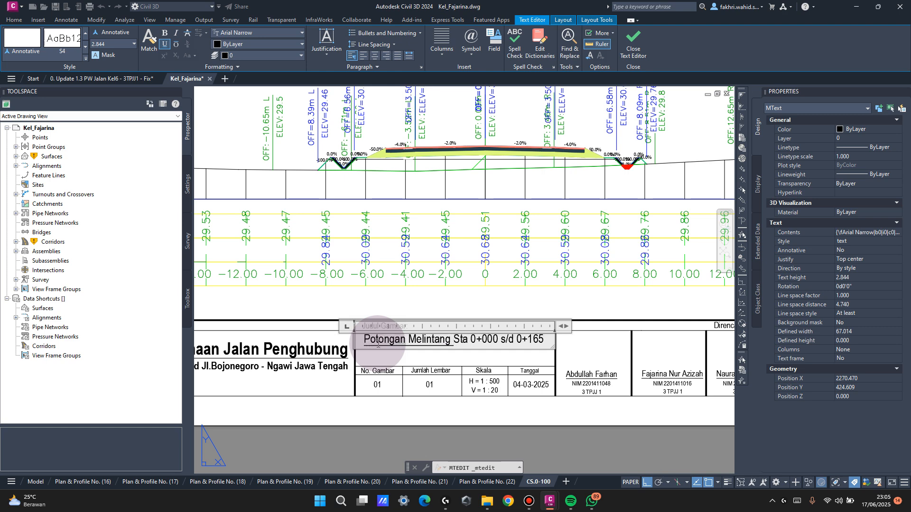
pyautogui.press('Return')
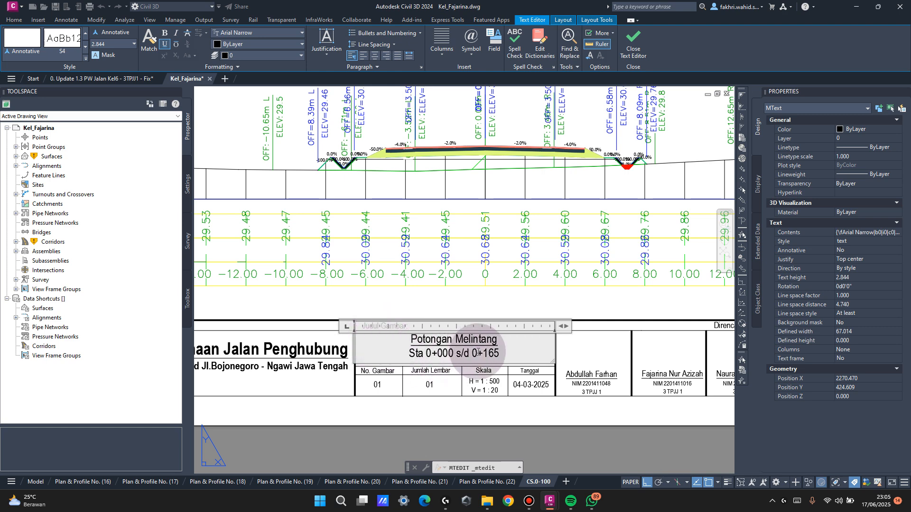
# Set the end station in the title's second line to 0+100 and save the text changes.
pyautogui.moveTo(509, 354); pyautogui.dragTo(535, 355)
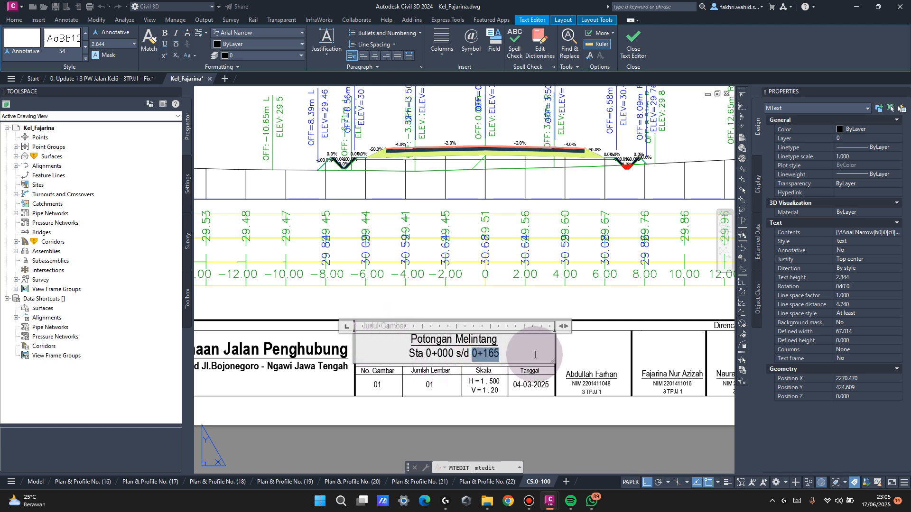
pyautogui.press('Escape')
pyautogui.press('Return')
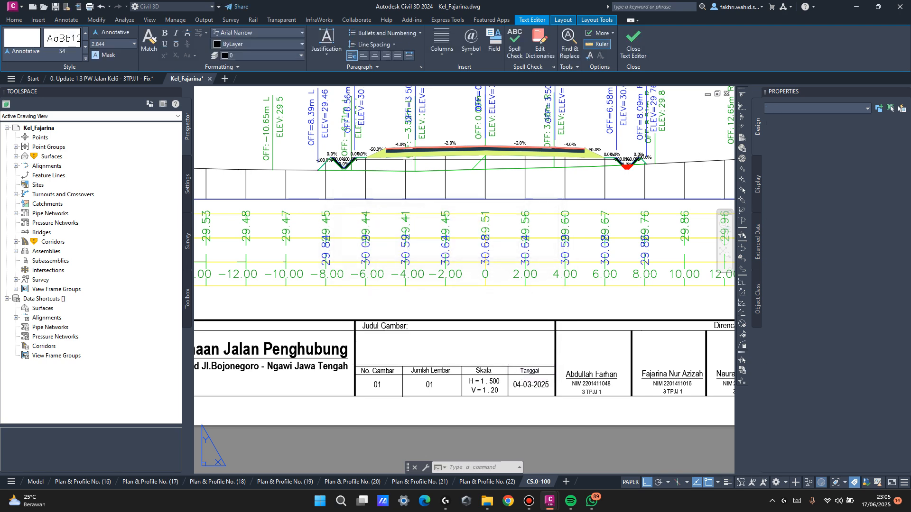
# Replace both scale lines under Skala in the title block with the single scale 1 : 150.
pyautogui.click(498, 382)
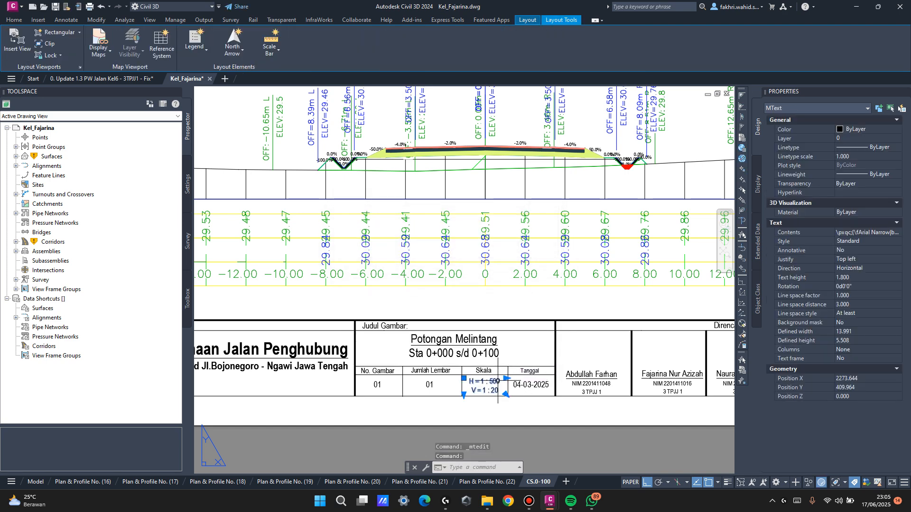
pyautogui.scroll(4, 498, 382)
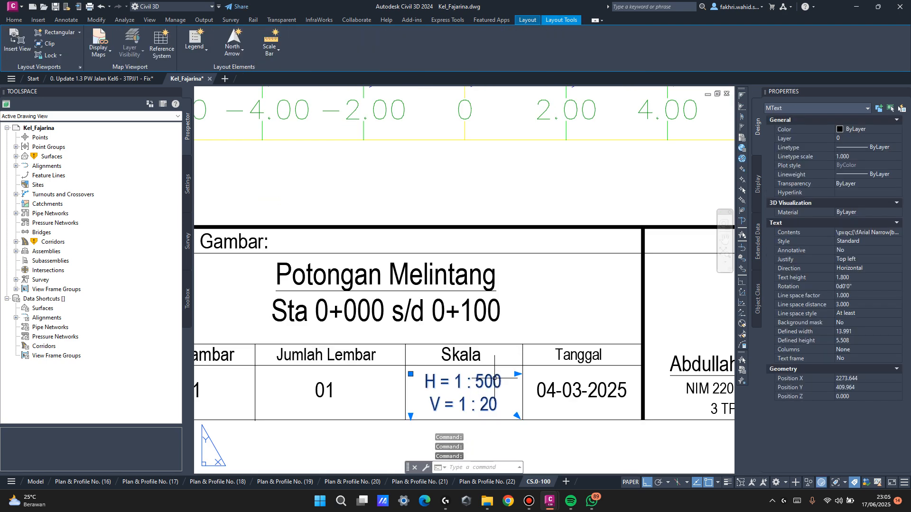
pyautogui.doubleClick(495, 378)
pyautogui.moveTo(493, 405); pyautogui.dragTo(375, 385)
pyautogui.write('1 : 150')
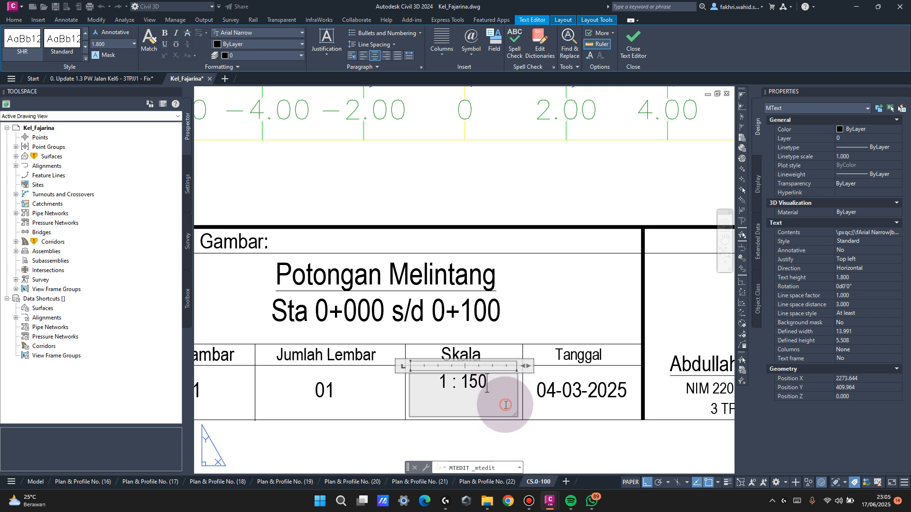
pyautogui.click(365, 402)
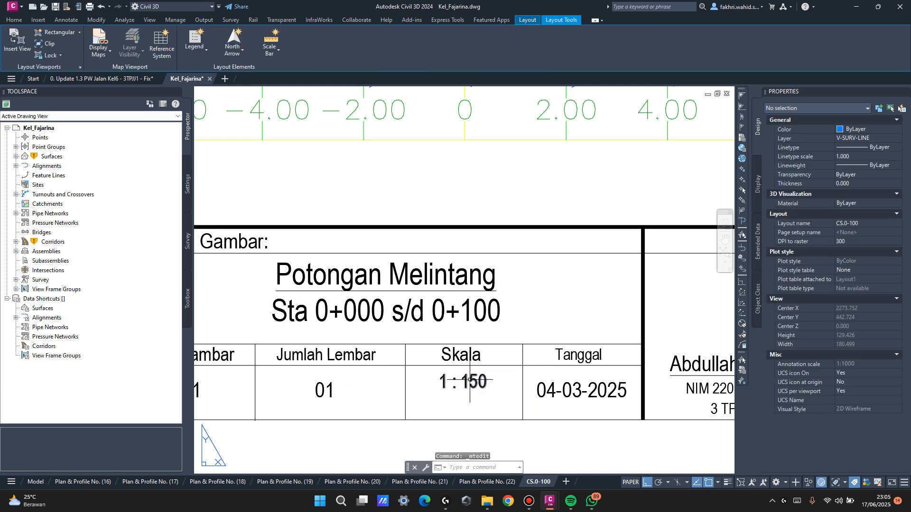
pyautogui.click(470, 380)
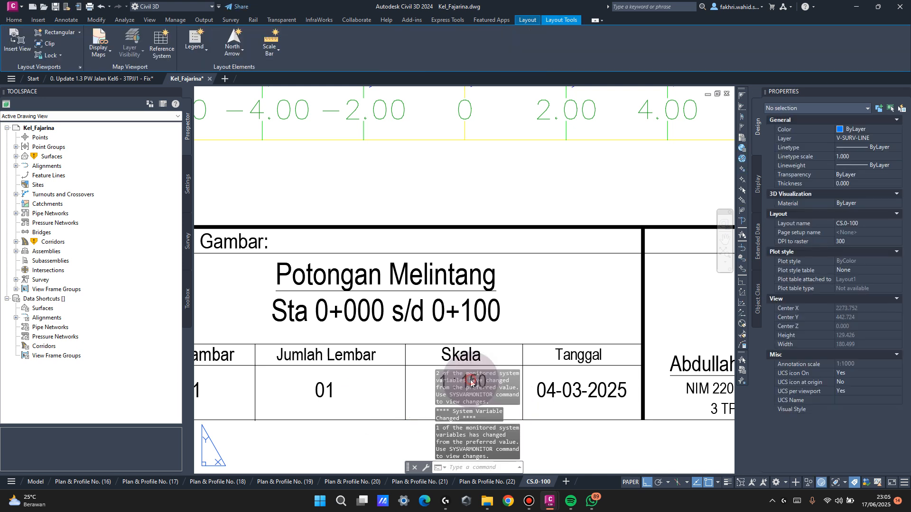
pyautogui.doubleClick(499, 383)
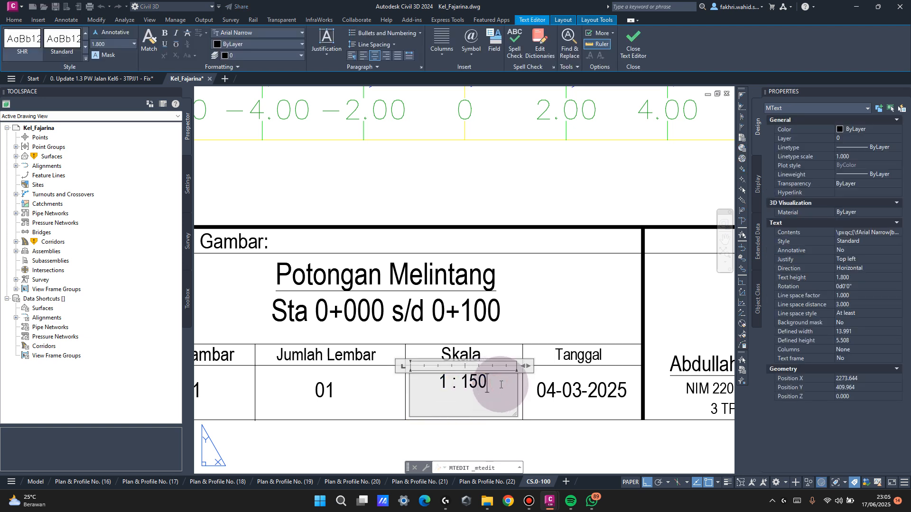
pyautogui.moveTo(516, 414); pyautogui.dragTo(508, 389)
pyautogui.press('Escape')
pyautogui.press('Return')
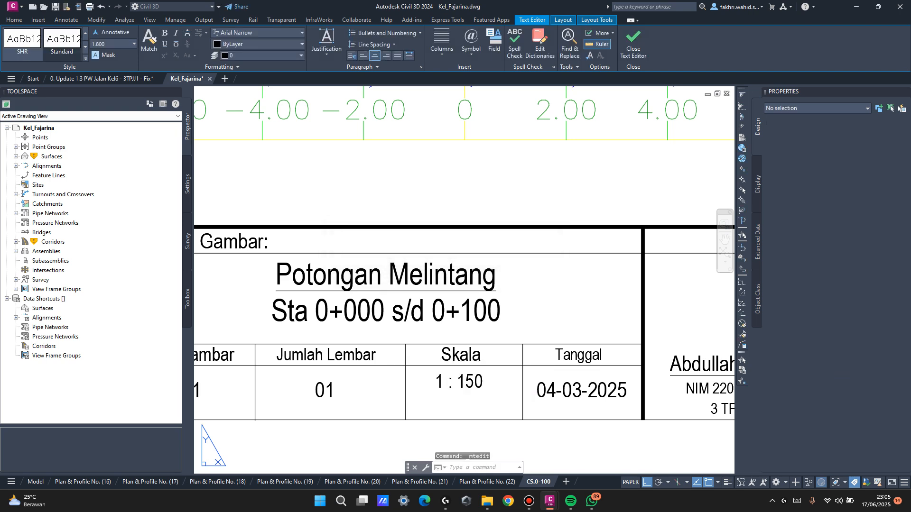
# Move the 1 : 150 scale text down to the middle of its Skala cell, with ortho and object snap off.
pyautogui.click(480, 378)
pyautogui.write('m')
pyautogui.press('Return')
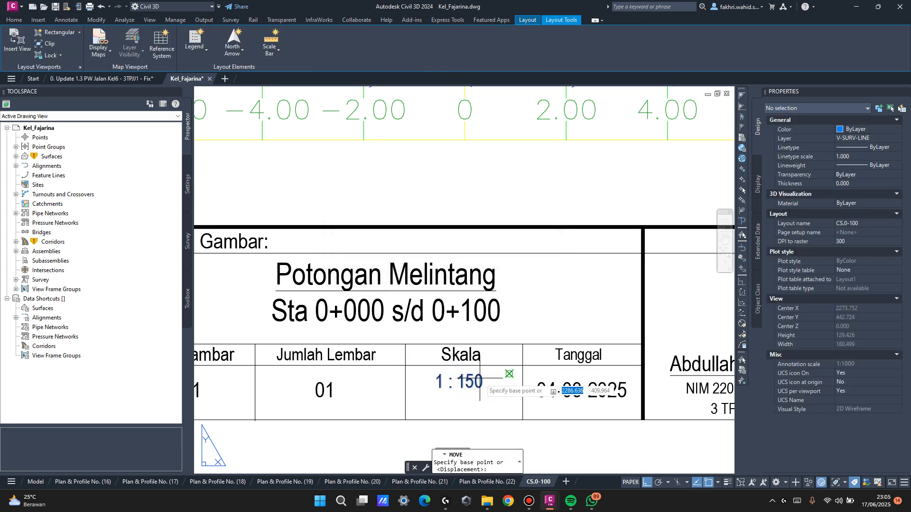
pyautogui.click(514, 368)
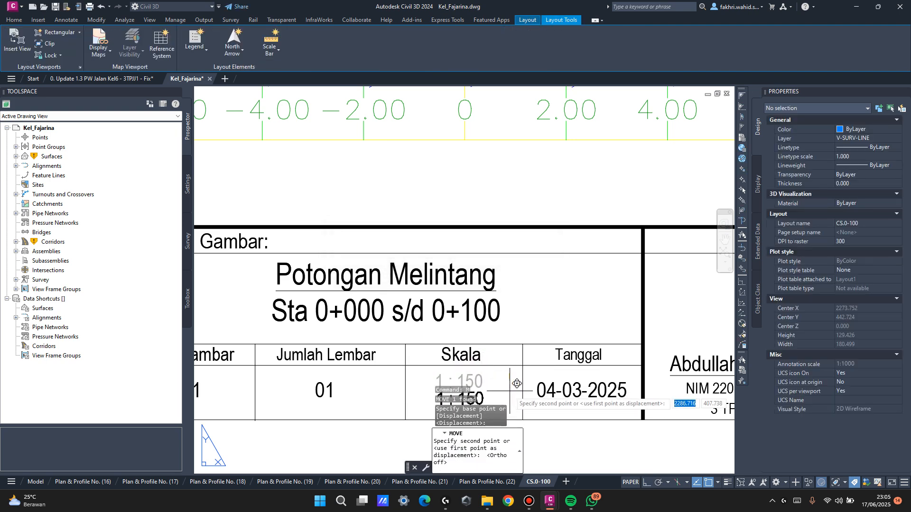
pyautogui.scroll(3, 509, 389)
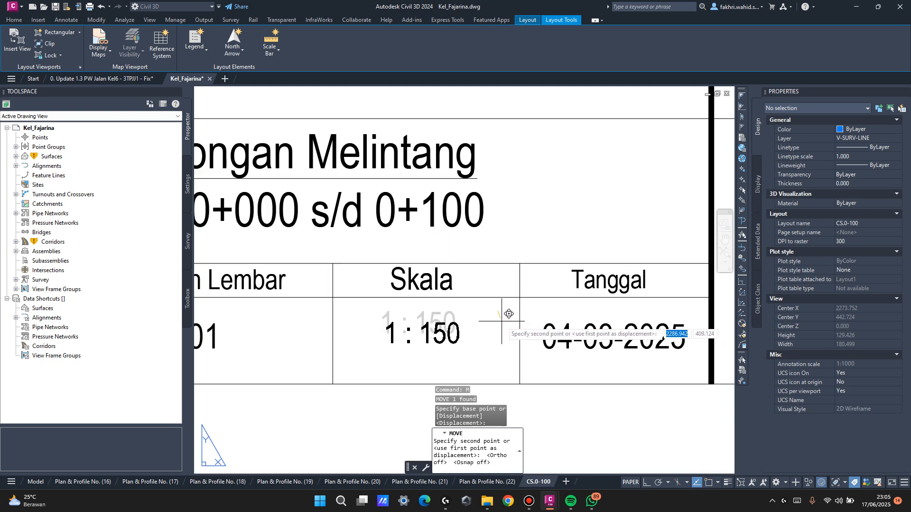
pyautogui.click(495, 324)
pyautogui.scroll(-3, 491, 320)
pyautogui.scroll(-4, 486, 316)
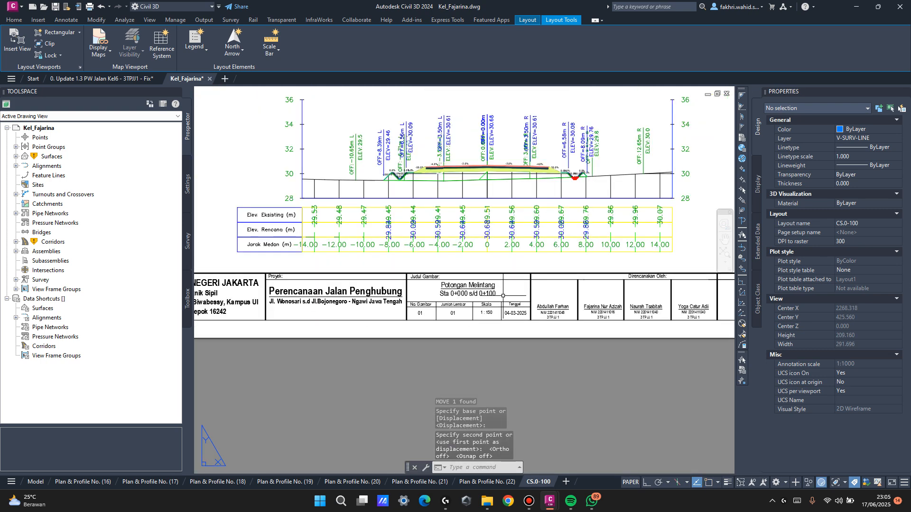
pyautogui.scroll(-3, 540, 276)
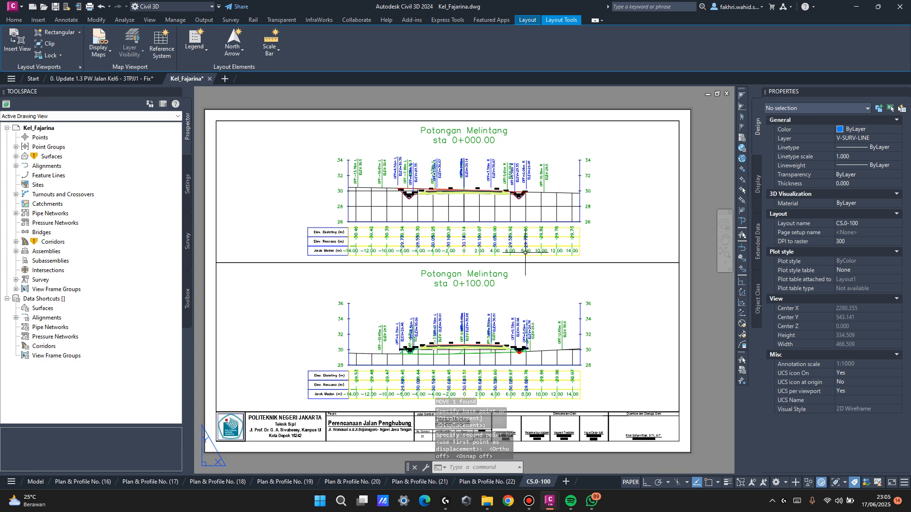
# Create a copy of the CS.0-100 layout at the end of the layout order.
pyautogui.rightClick(537, 484)
pyautogui.click(596, 286)
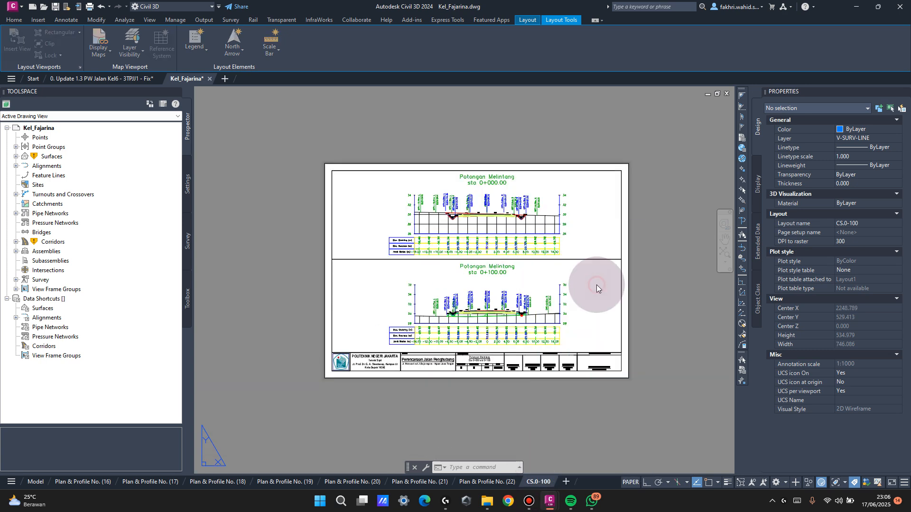
pyautogui.click(409, 294)
pyautogui.scroll(-2, 407, 351)
pyautogui.click(383, 359)
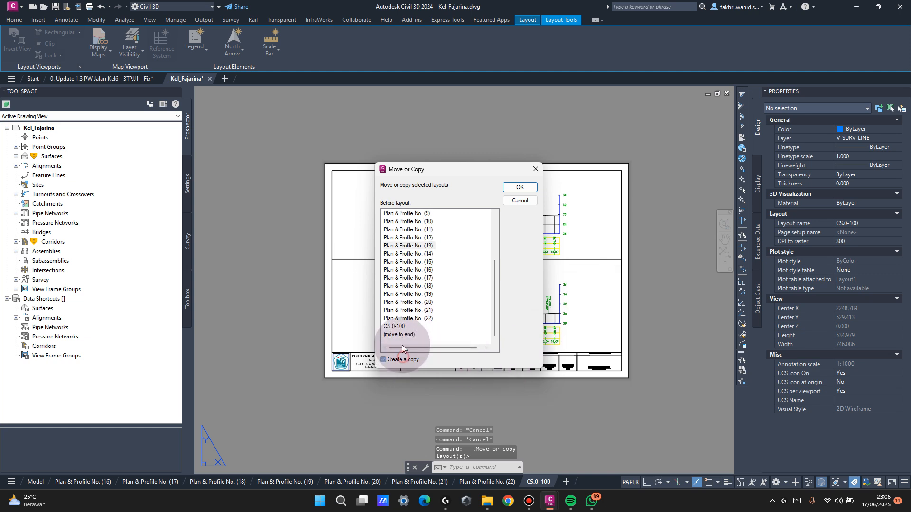
pyautogui.click(522, 188)
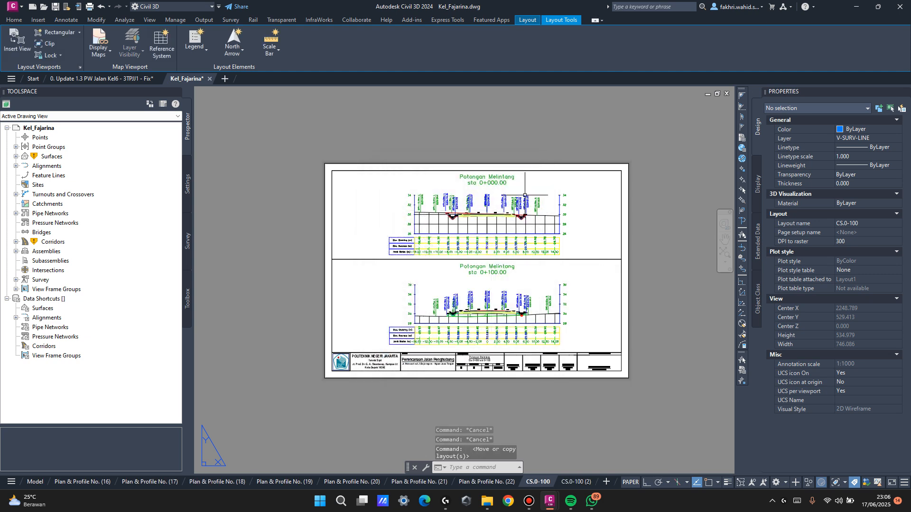
# Rename the copied layout CS.0-100 (2) as CS.200-300.
pyautogui.rightClick(572, 482)
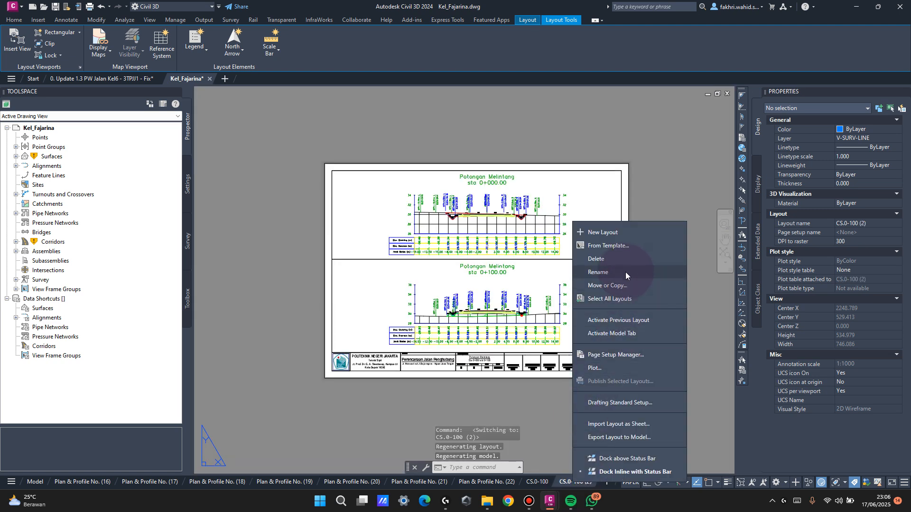
pyautogui.click(625, 272)
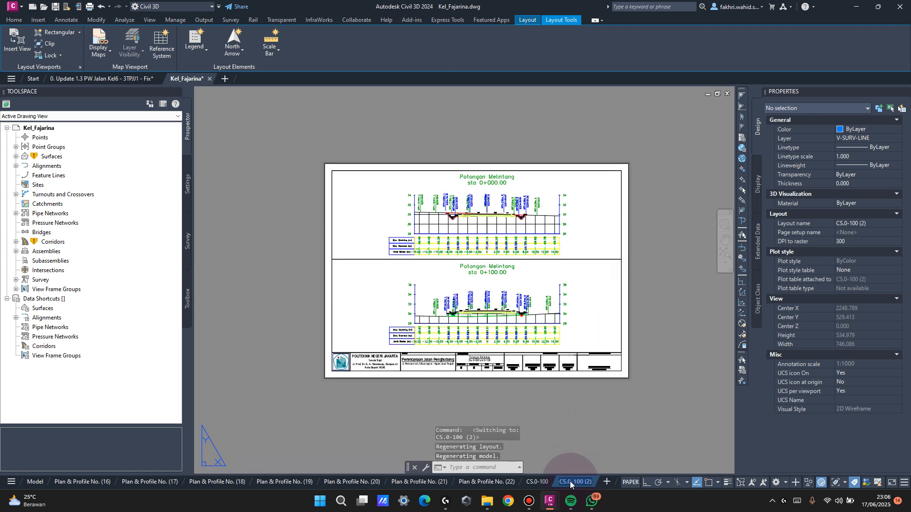
pyautogui.write('CS.1')
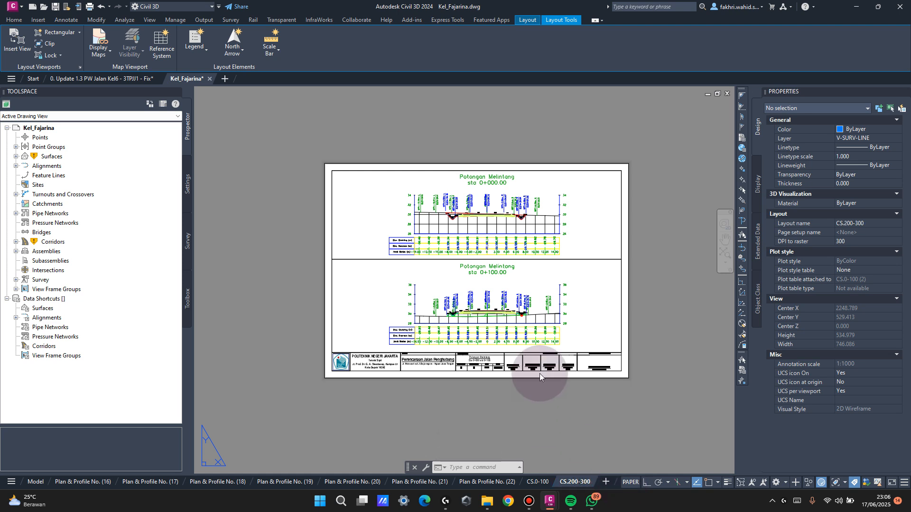
# Pan the upper viewport of the CS.200-300 layout to the sta 0+200 cross section and refresh its display.
pyautogui.click(674, 200)
pyautogui.doubleClick(522, 225)
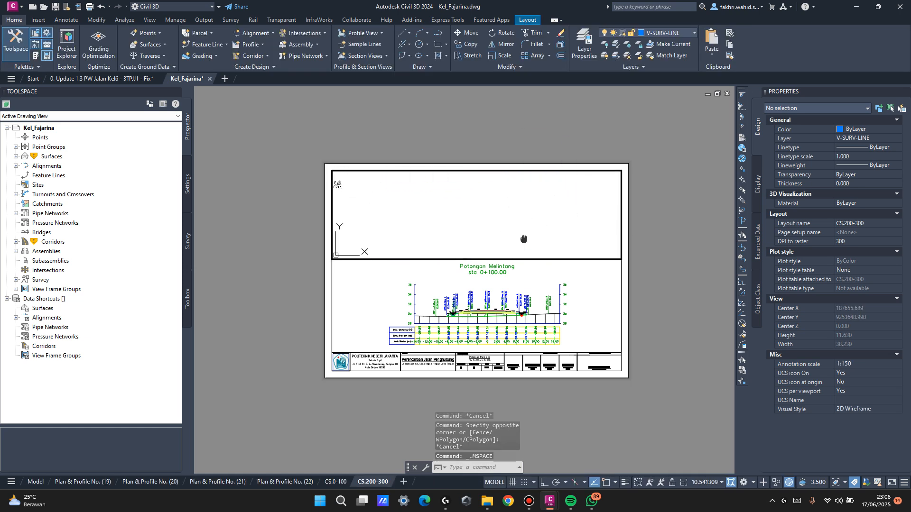
pyautogui.moveTo(516, 228); pyautogui.dragTo(526, 253, button='middle')
pyautogui.doubleClick(659, 224)
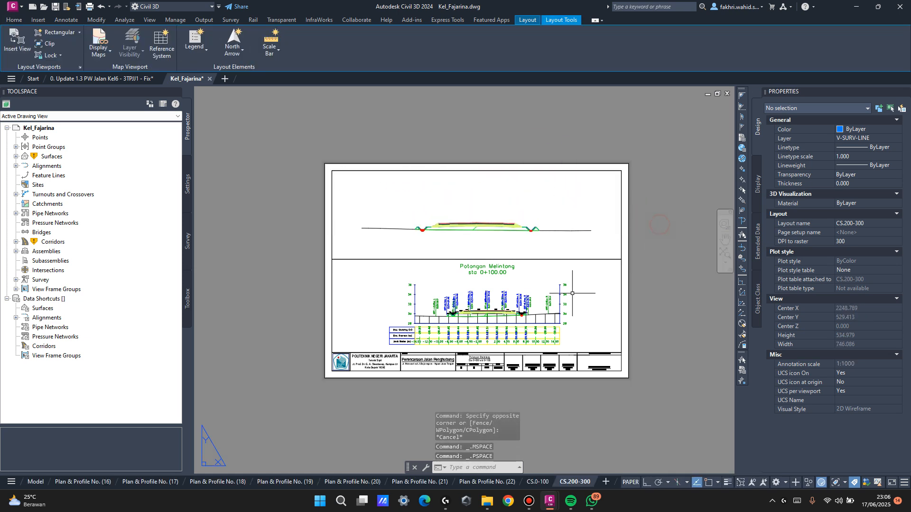
pyautogui.click(541, 483)
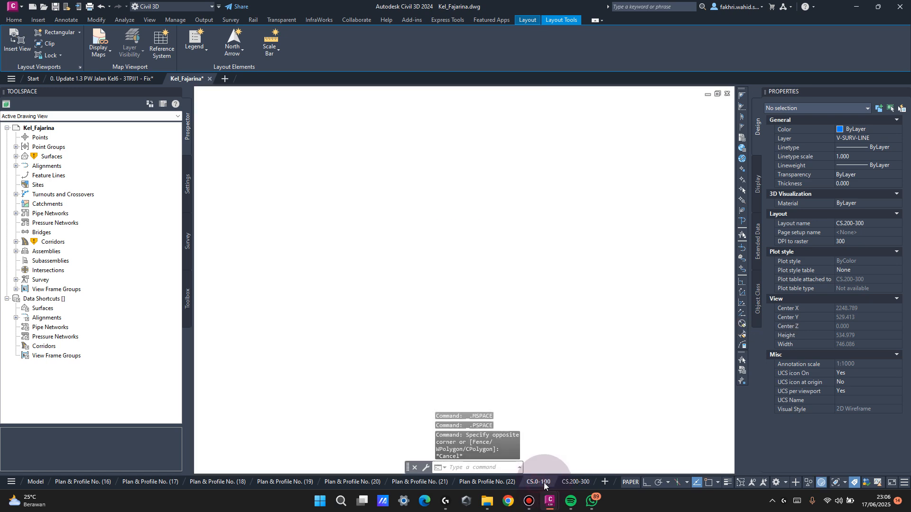
pyautogui.hotkey('ctrl', 'pagedown')
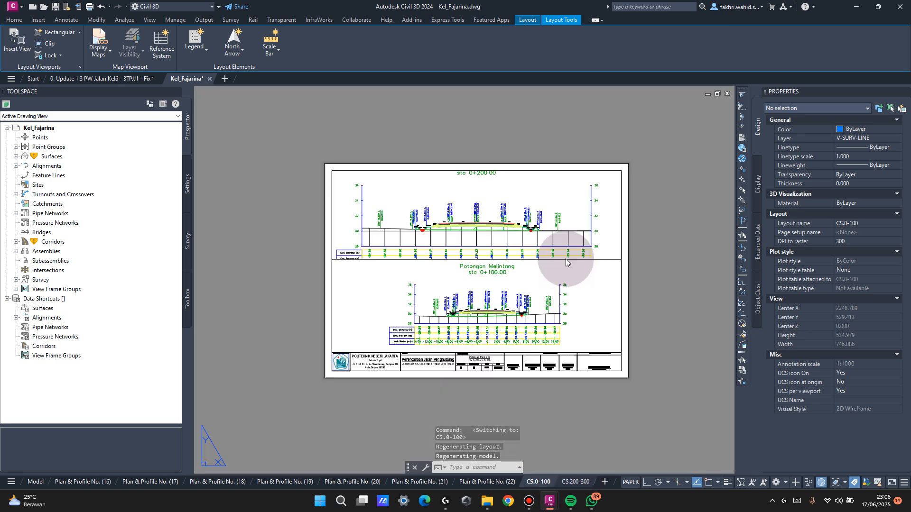
pyautogui.doubleClick(595, 212)
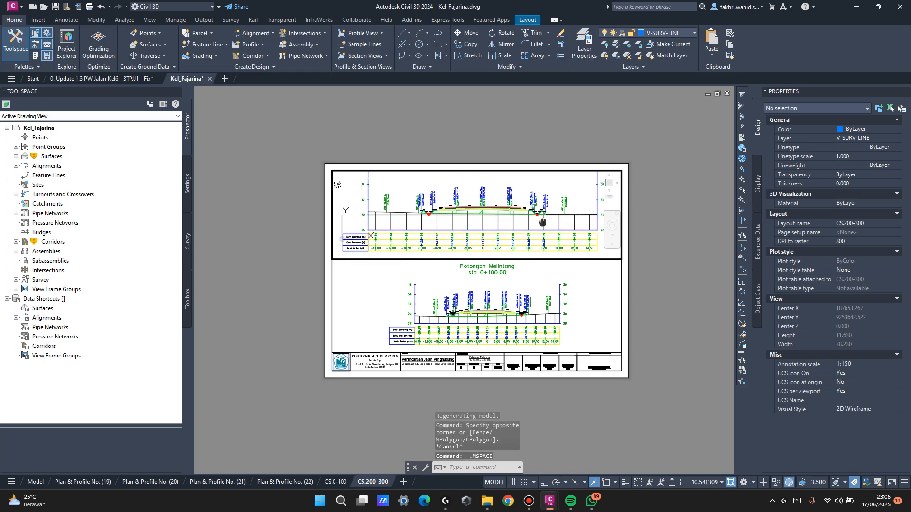
# Set the user-specified maximum elevation of the sta 0+200 section view to 32 m.
pyautogui.click(596, 212)
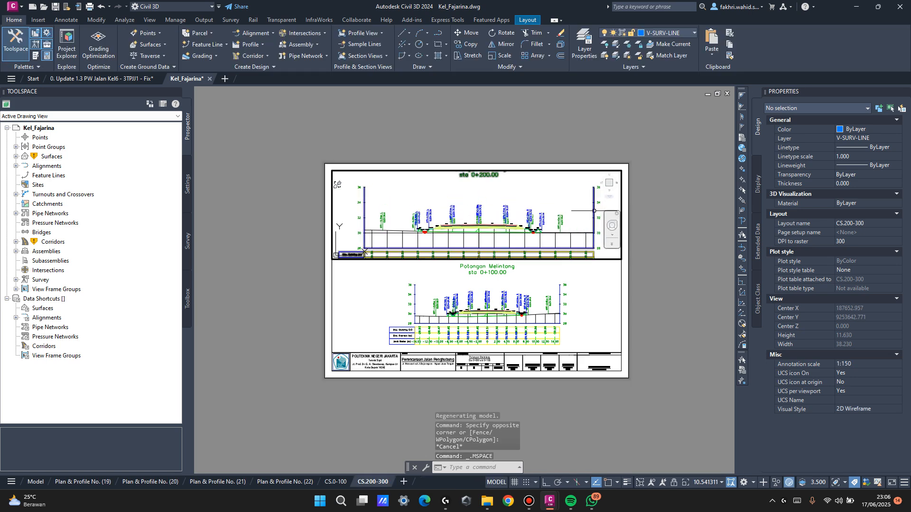
pyautogui.rightClick(593, 211)
pyautogui.click(618, 312)
pyautogui.click(383, 228)
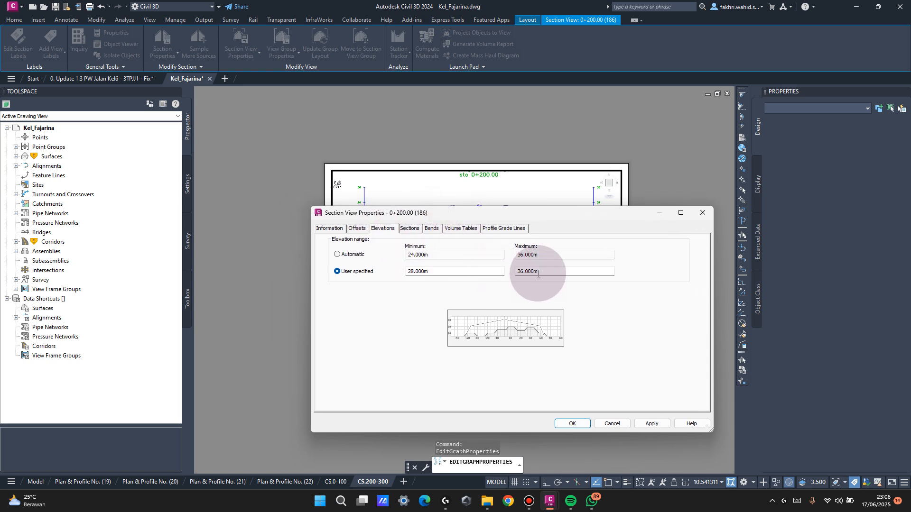
pyautogui.click(559, 271)
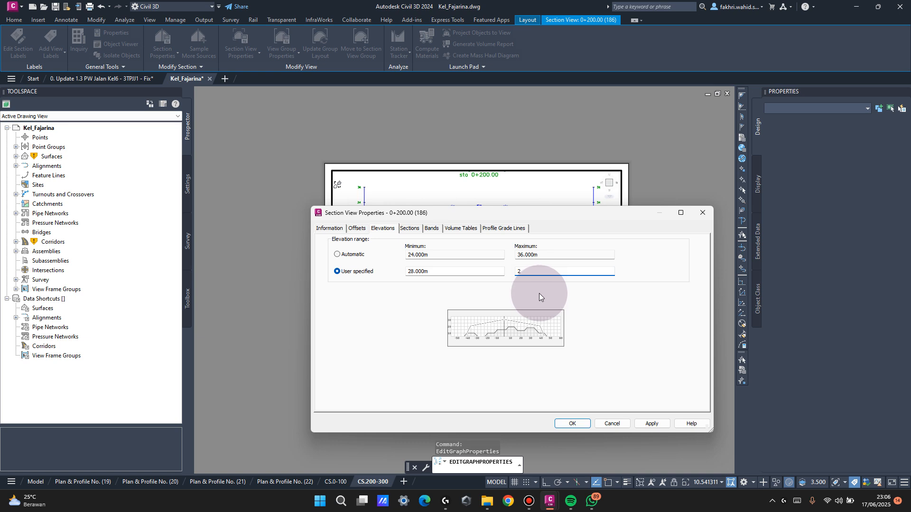
pyautogui.click(576, 424)
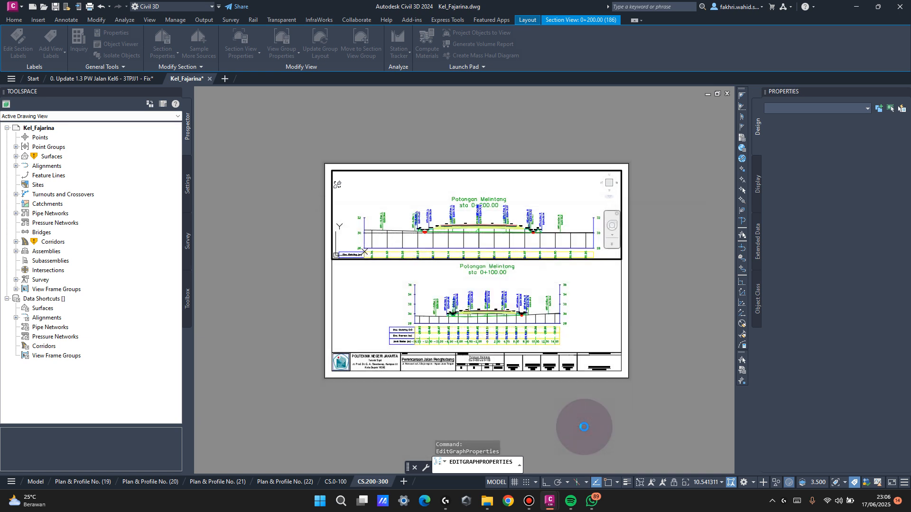
# Set the user-specified maximum elevation of the sta 0+200 section view to 34 m.
pyautogui.click(587, 242)
pyautogui.rightClick(588, 244)
pyautogui.click(636, 343)
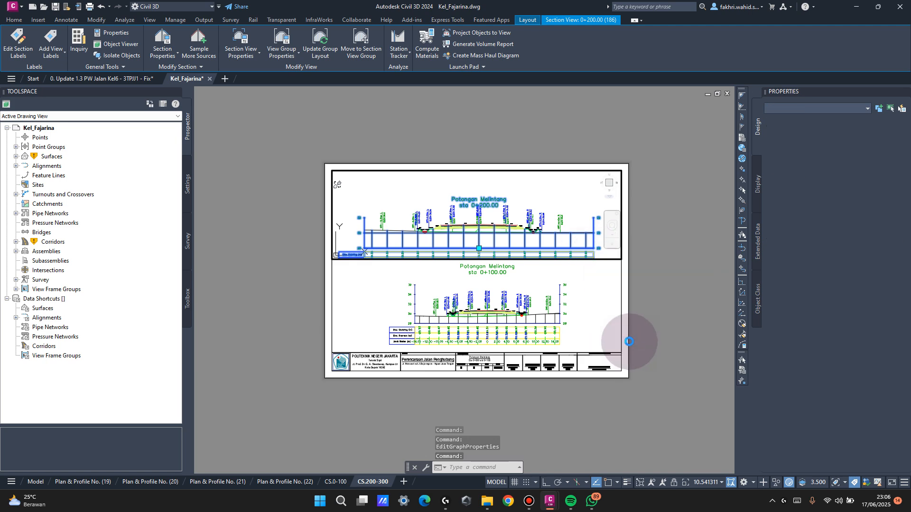
pyautogui.click(552, 272)
pyautogui.doubleClick(551, 272)
pyautogui.write('34')
pyautogui.click(584, 422)
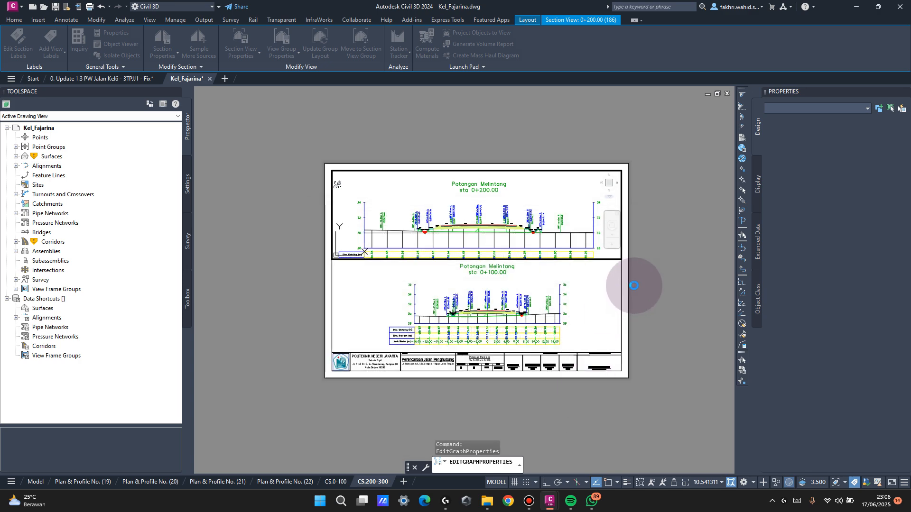
# Set the user-specified minimum elevation of the sta 0+200 section view to 29 m.
pyautogui.moveTo(561, 225); pyautogui.dragTo(564, 222, button='middle')
pyautogui.click(570, 226)
pyautogui.rightClick(576, 235)
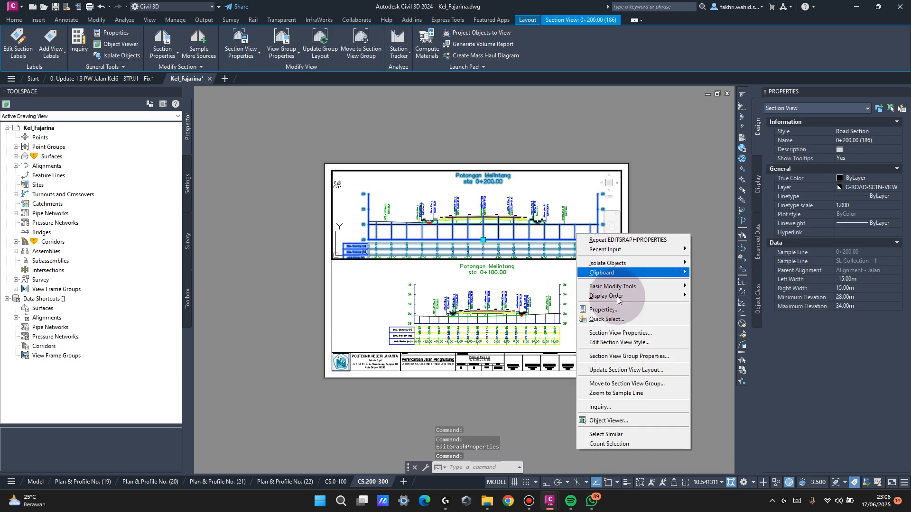
pyautogui.click(619, 333)
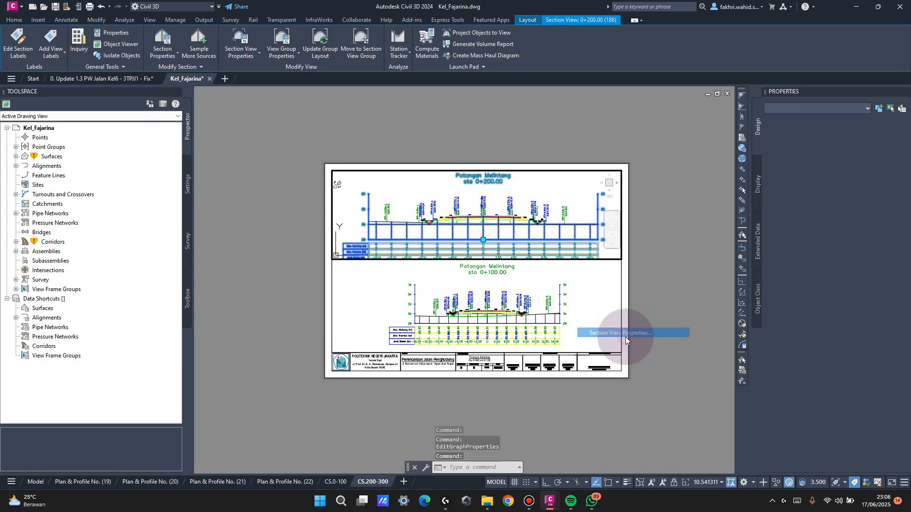
pyautogui.doubleClick(455, 272)
pyautogui.write('29')
pyautogui.click(651, 424)
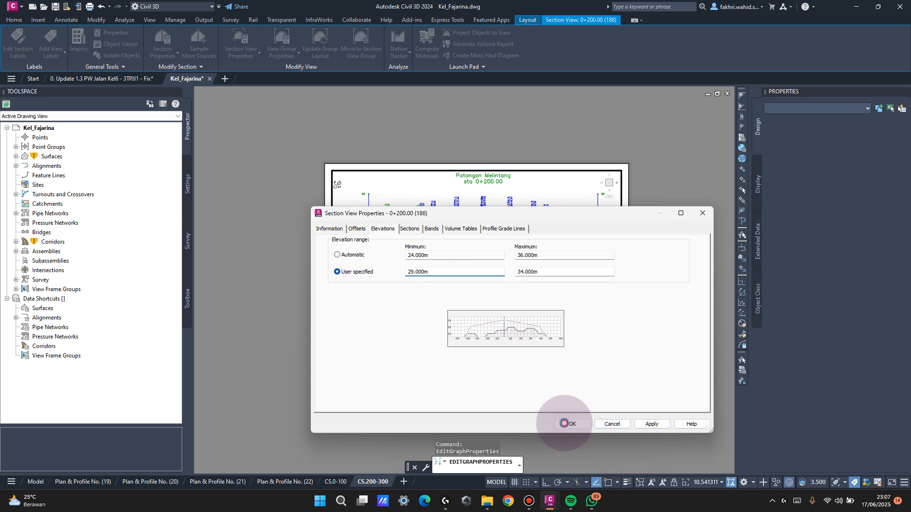
pyautogui.click(572, 424)
# Reposition the view in the upper viewport so the sta 0+200 section's title and bands fit inside the frame.
pyautogui.doubleClick(630, 310)
pyautogui.click(658, 261)
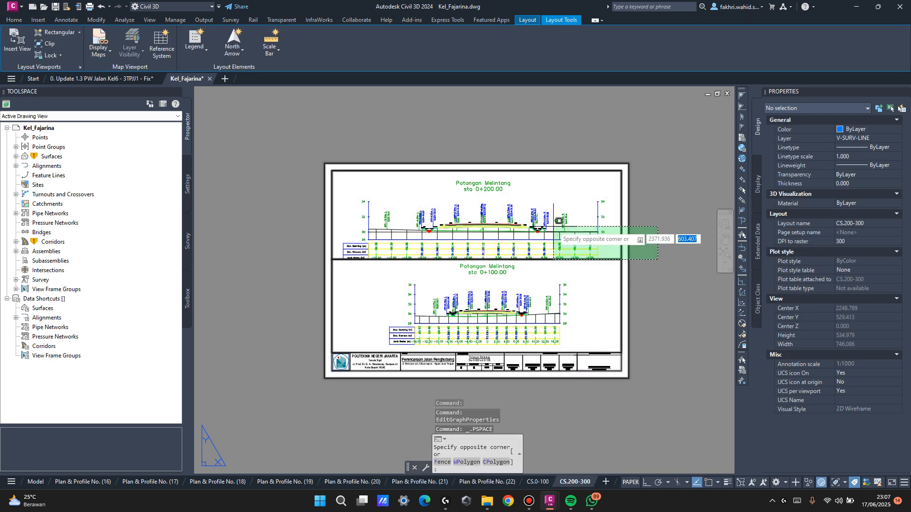
pyautogui.click(567, 231)
pyautogui.doubleClick(567, 230)
pyautogui.click(568, 230)
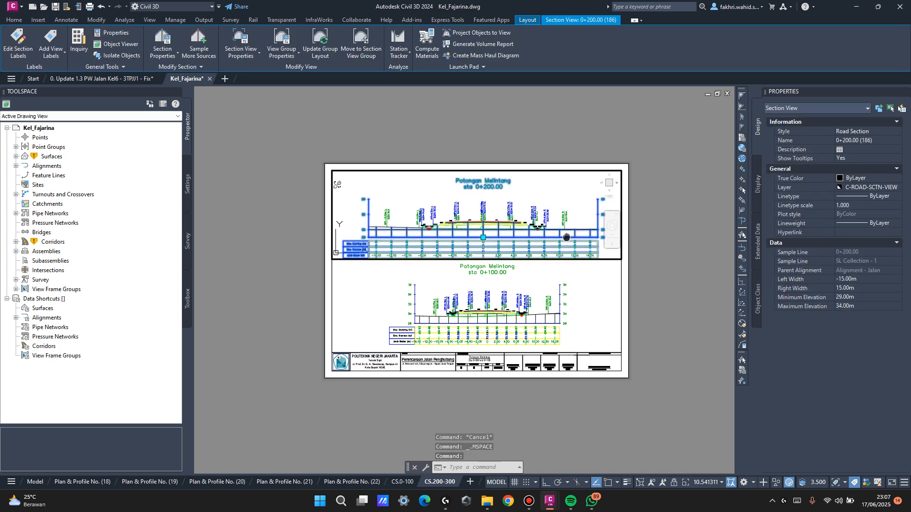
pyautogui.moveTo(569, 231); pyautogui.dragTo(569, 234, button='middle')
pyautogui.doubleClick(698, 250)
# Set the scale of the upper viewport showing sta 0+200 to 1:150 and return to paper space.
pyautogui.doubleClick(548, 306)
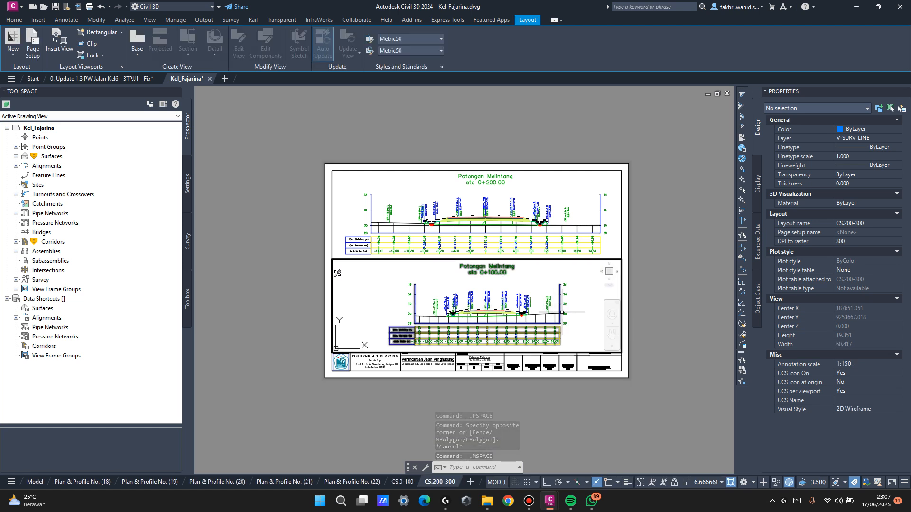
pyautogui.click(580, 221)
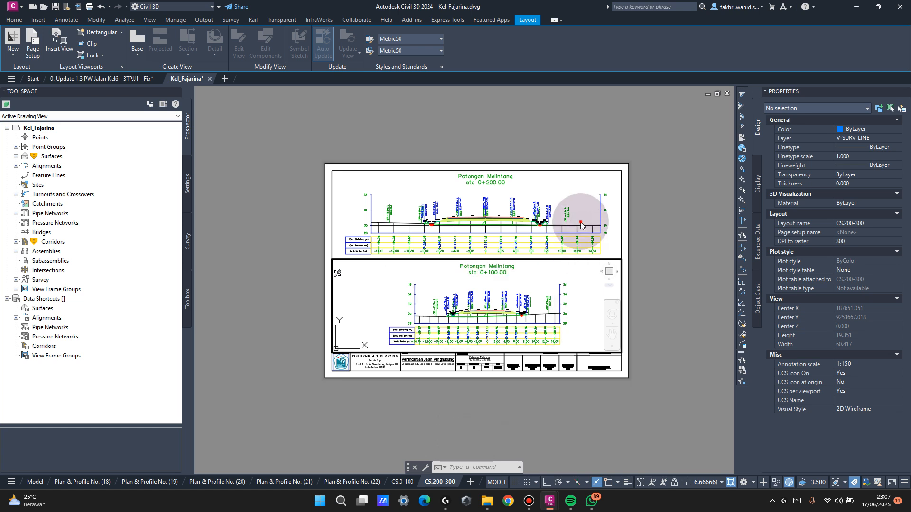
pyautogui.click(720, 482)
pyautogui.click(704, 331)
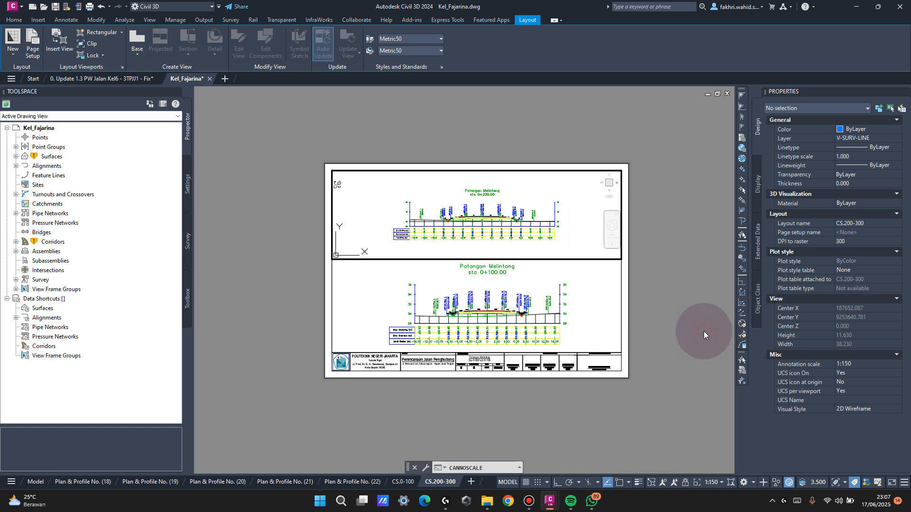
pyautogui.doubleClick(642, 229)
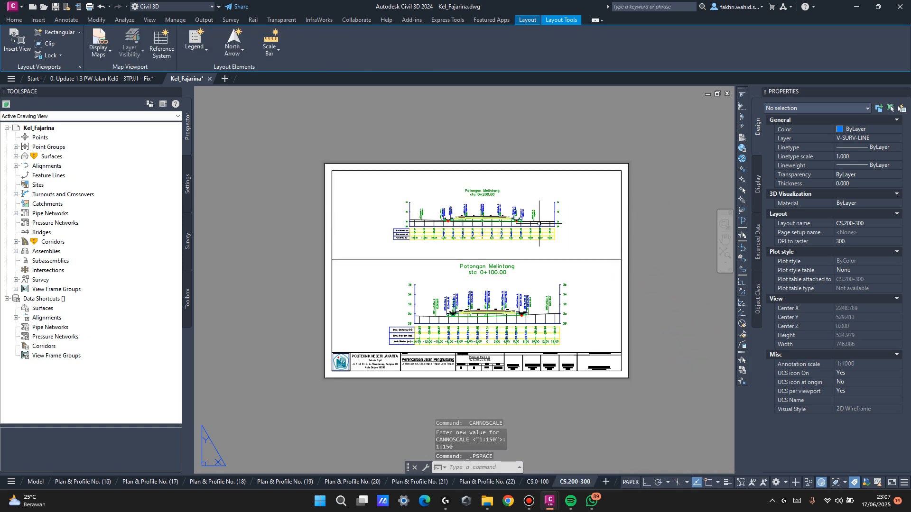
# Try the 1:100 scale on the upper viewport and restore it to 1:150.
pyautogui.doubleClick(594, 303)
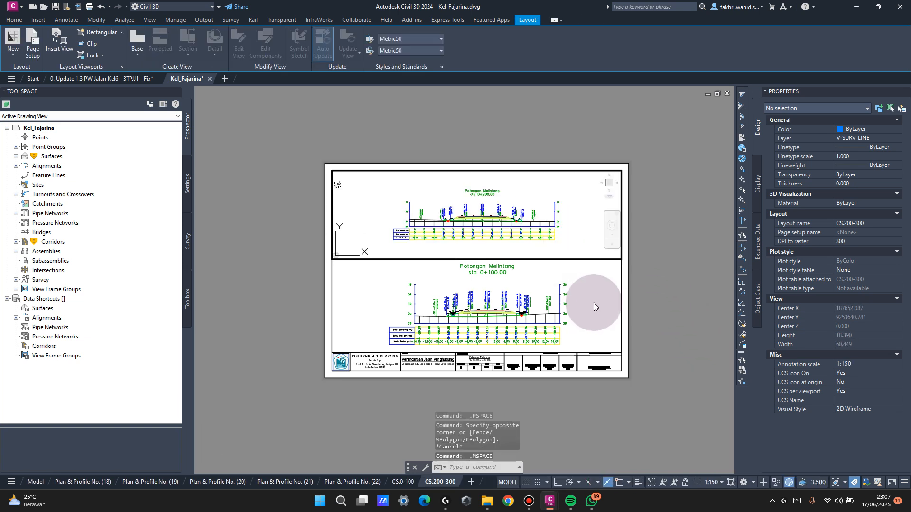
pyautogui.click(721, 482)
pyautogui.click(707, 320)
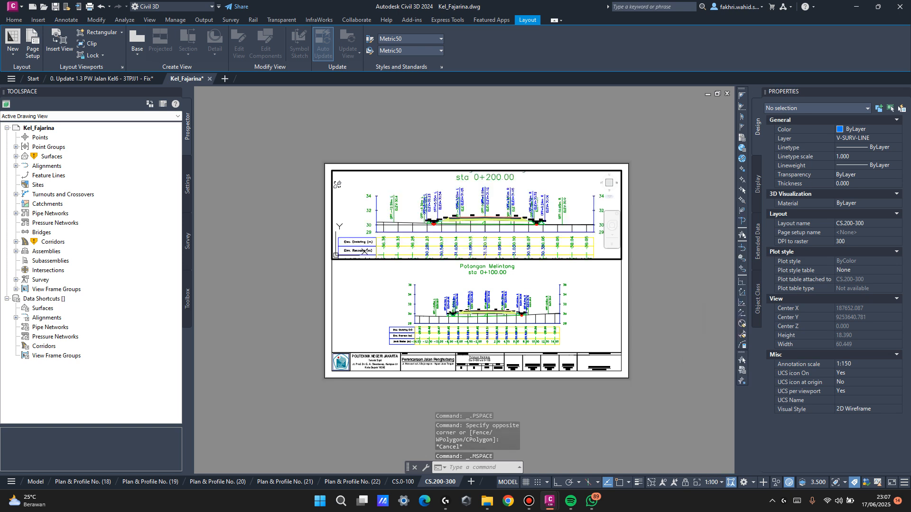
pyautogui.click(714, 482)
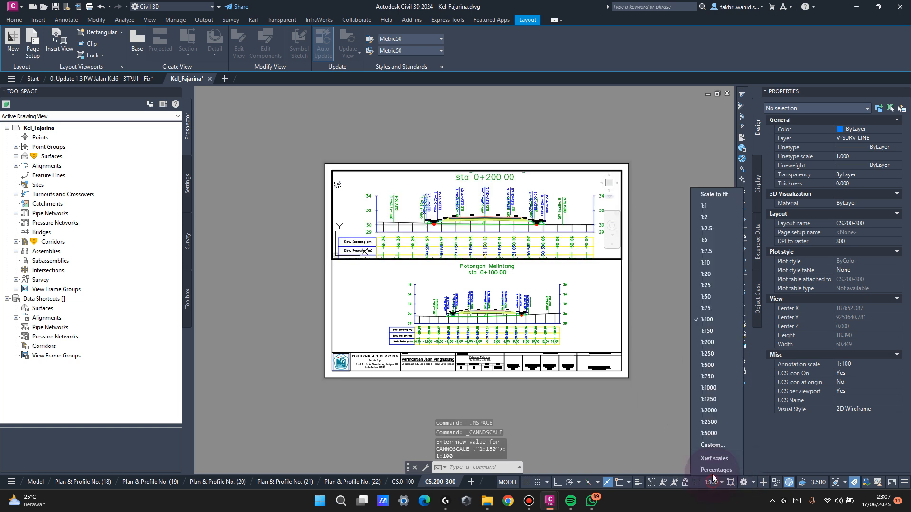
pyautogui.click(709, 335)
pyautogui.doubleClick(659, 243)
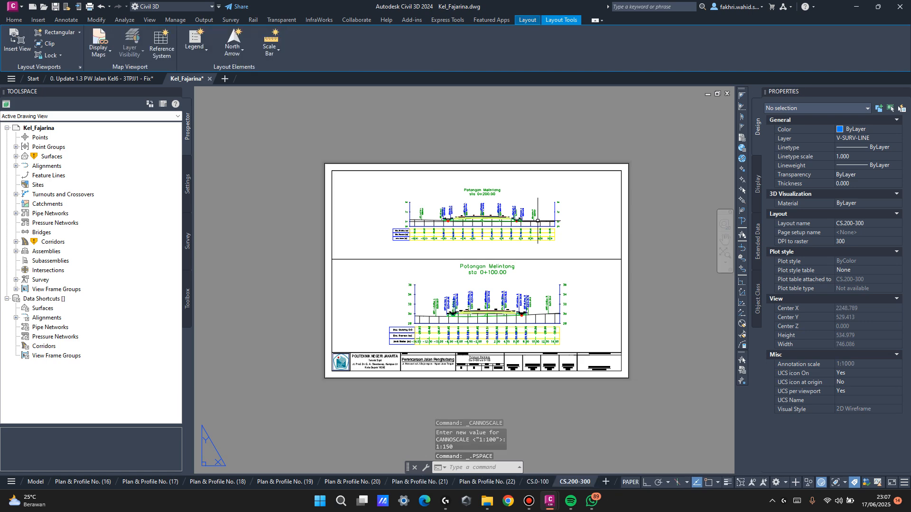
# Pan inside the upper viewport to align the sta 0+200 cross section with the section in the lower viewport.
pyautogui.scroll(2, 521, 201)
pyautogui.moveTo(532, 212); pyautogui.dragTo(549, 224, button='middle')
pyautogui.doubleClick(552, 242)
pyautogui.moveTo(556, 267); pyautogui.dragTo(564, 267, button='middle')
pyautogui.doubleClick(605, 125)
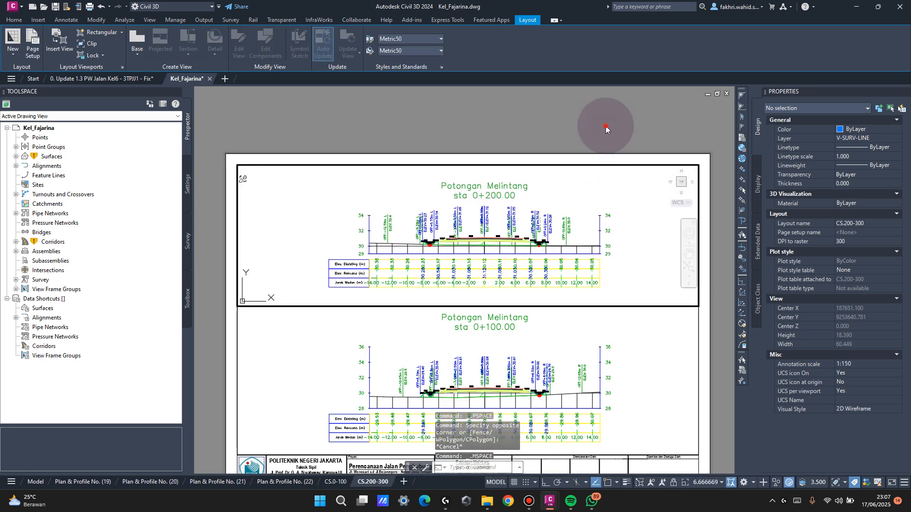
pyautogui.scroll(-3, 606, 124)
# Set the lower viewport's scale to 1:150 and pan it to the sta 0+300 cross section, refreshing the layout display.
pyautogui.doubleClick(612, 294)
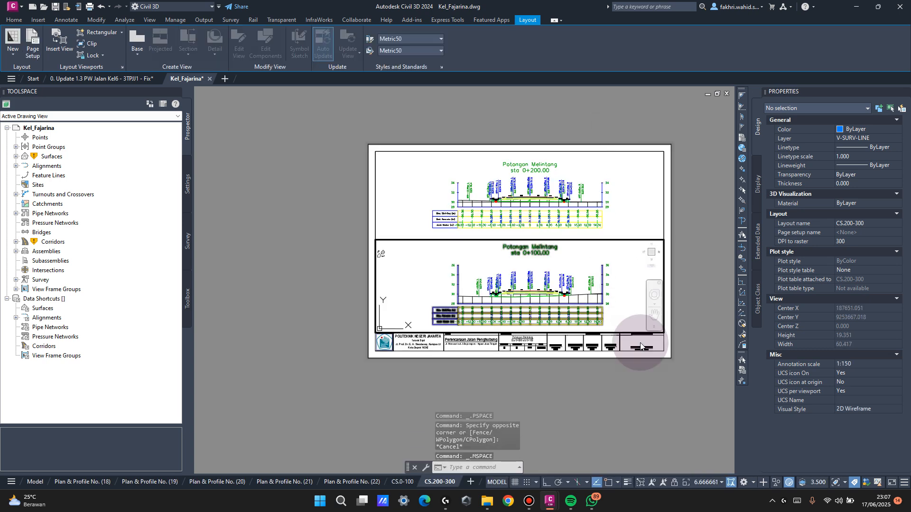
pyautogui.click(714, 482)
pyautogui.click(707, 331)
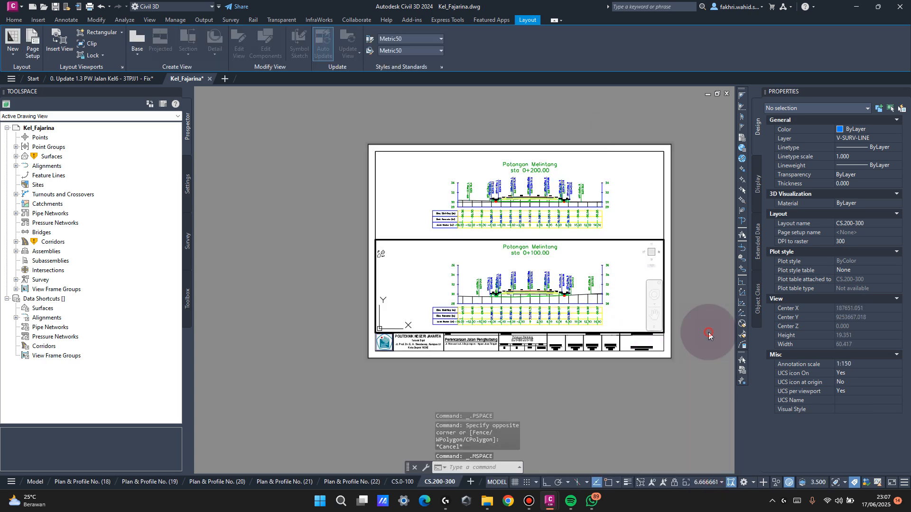
pyautogui.moveTo(604, 294); pyautogui.dragTo(578, 294, button='middle')
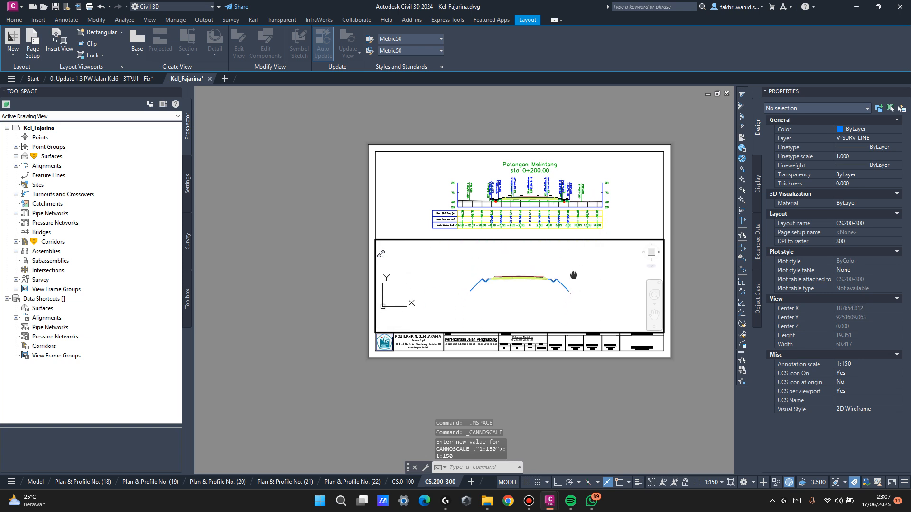
pyautogui.doubleClick(693, 266)
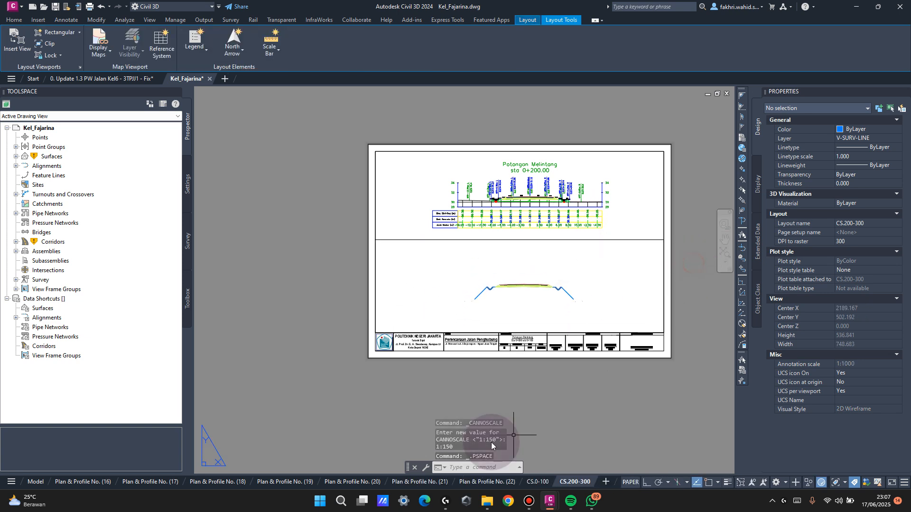
pyautogui.click(551, 482)
pyautogui.click(577, 482)
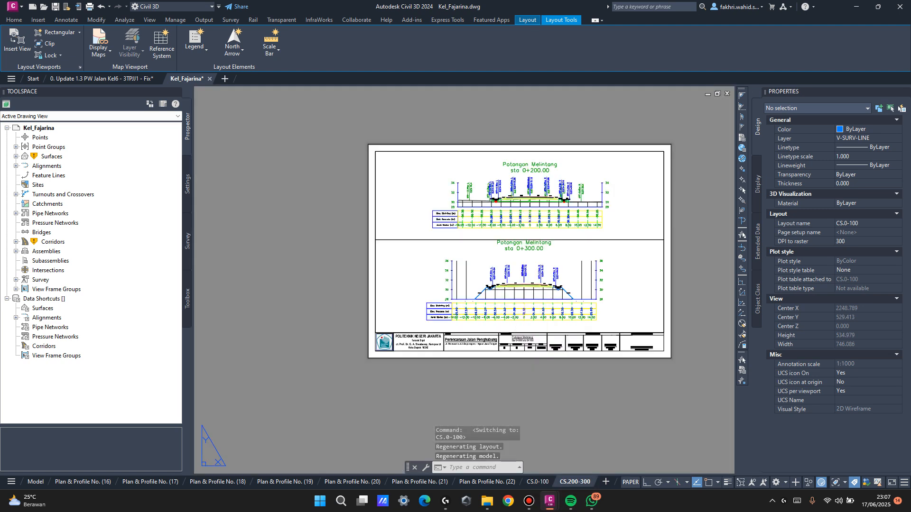
# Adjust the lower viewport's view so the sta 0+300 section lines up under sta 0+200 and fits the frame.
pyautogui.click(571, 267)
pyautogui.doubleClick(571, 266)
pyautogui.moveTo(571, 266); pyautogui.dragTo(575, 276, button='middle')
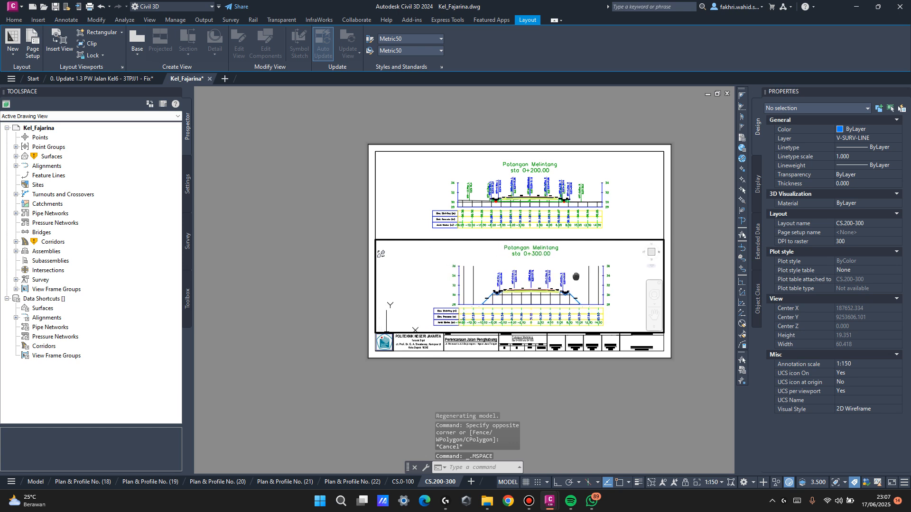
pyautogui.doubleClick(712, 241)
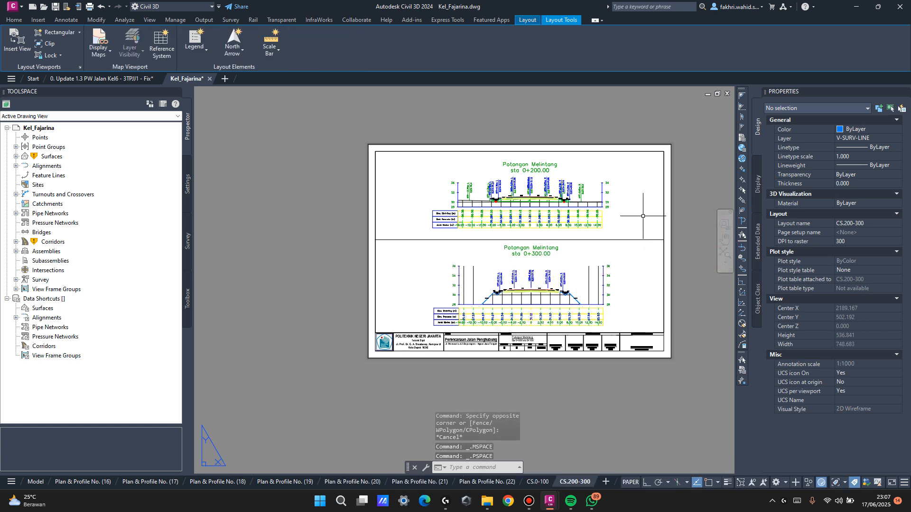
# Lock the display of both viewports on the CS.200-300 layout.
pyautogui.moveTo(716, 242); pyautogui.dragTo(617, 237)
pyautogui.click(857, 290)
pyautogui.click(681, 279)
pyautogui.moveTo(680, 279); pyautogui.dragTo(657, 277, button='middle')
pyautogui.press('Escape')
pyautogui.press('Escape')
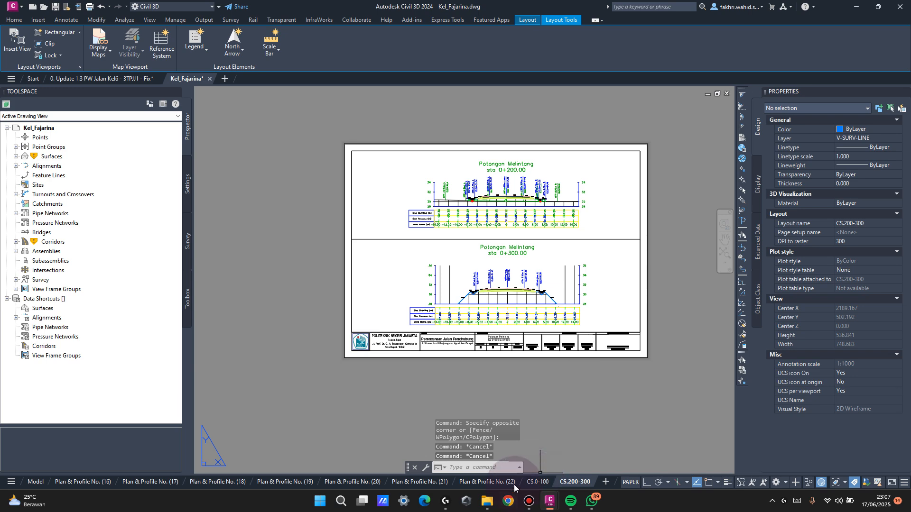
# Switch to the CS.0-100 layout and check the properties of its two cross section viewports.
pyautogui.click(530, 481)
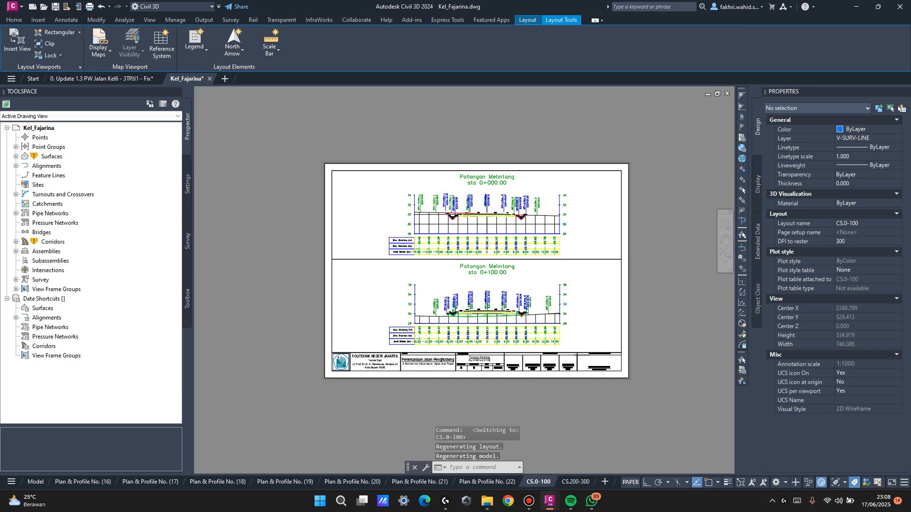
pyautogui.scroll(2, 553, 289)
pyautogui.moveTo(629, 223)
pyautogui.mouseDown()
pyautogui.moveTo(609, 264)
pyautogui.moveTo(657, 294)
pyautogui.mouseUp()
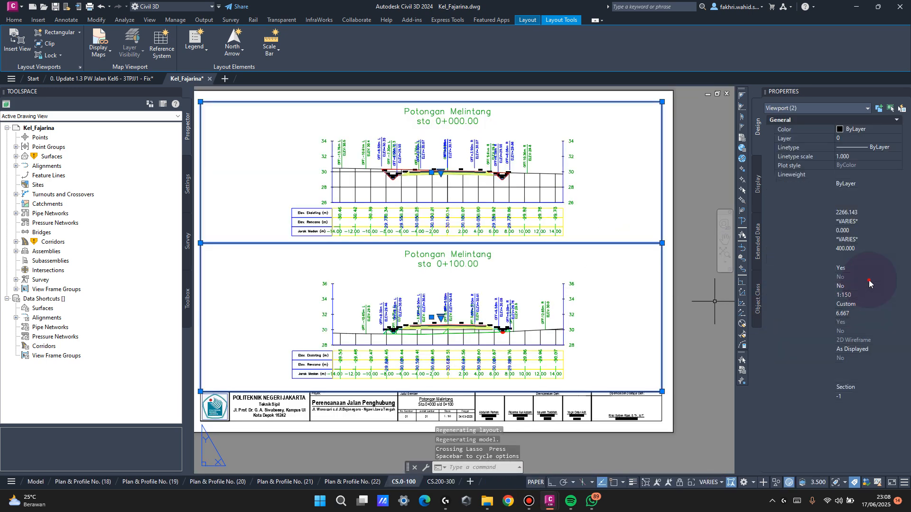
pyautogui.press('Escape')
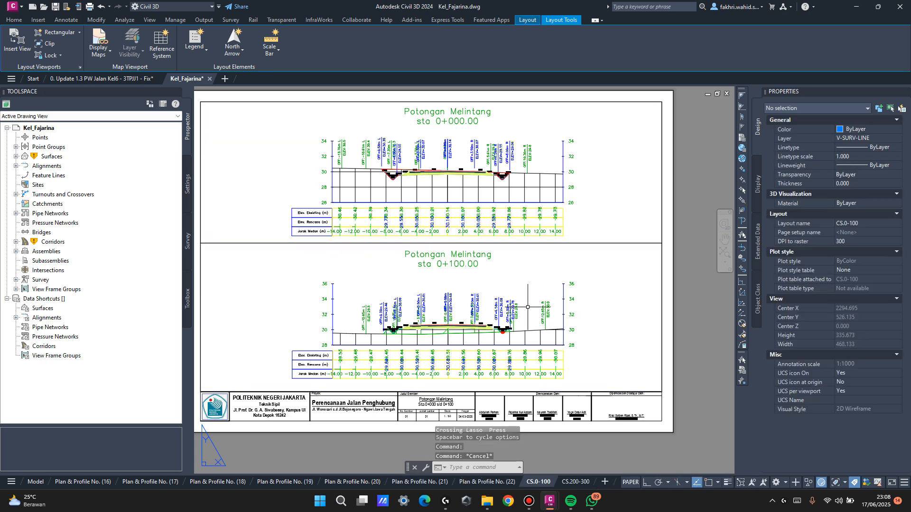
pyautogui.scroll(-2, 521, 278)
pyautogui.scroll(2, 495, 258)
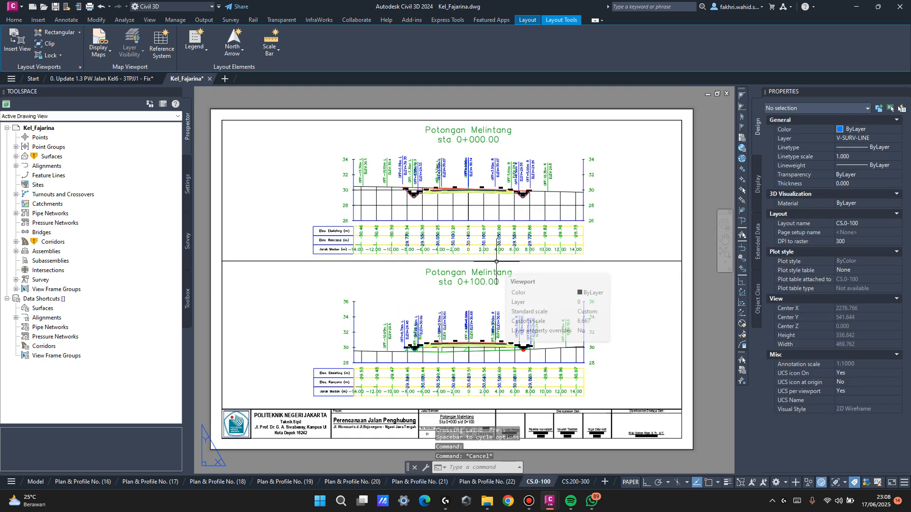
# Review the PDF export settings and the choices for which layouts to export, closing them without exporting.
pyautogui.click(6, 10)
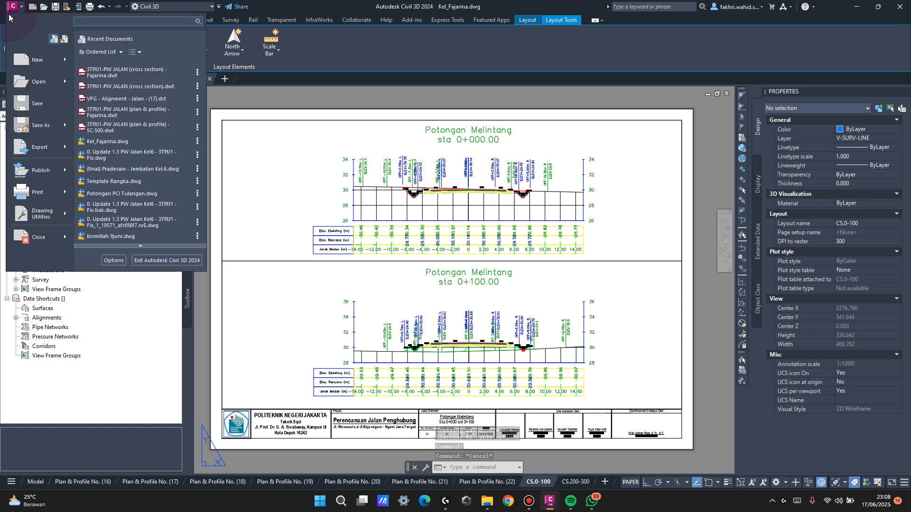
pyautogui.click(37, 148)
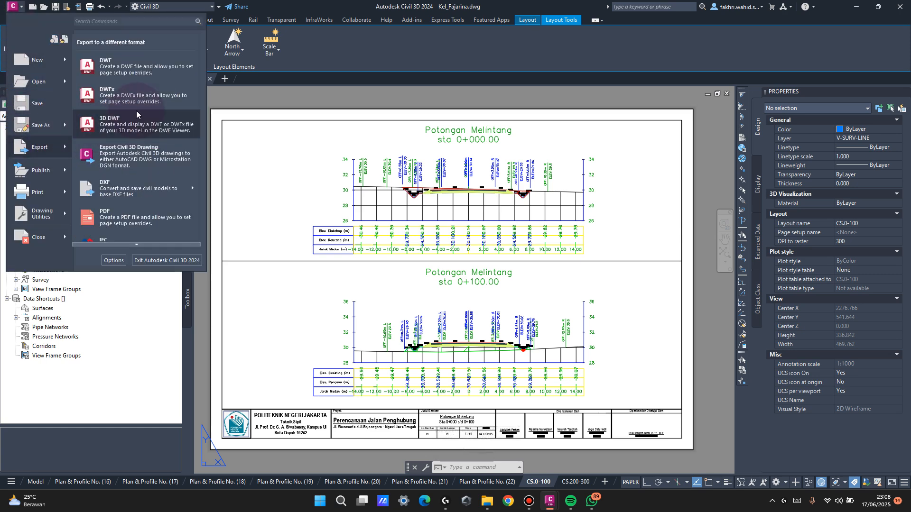
pyautogui.click(135, 218)
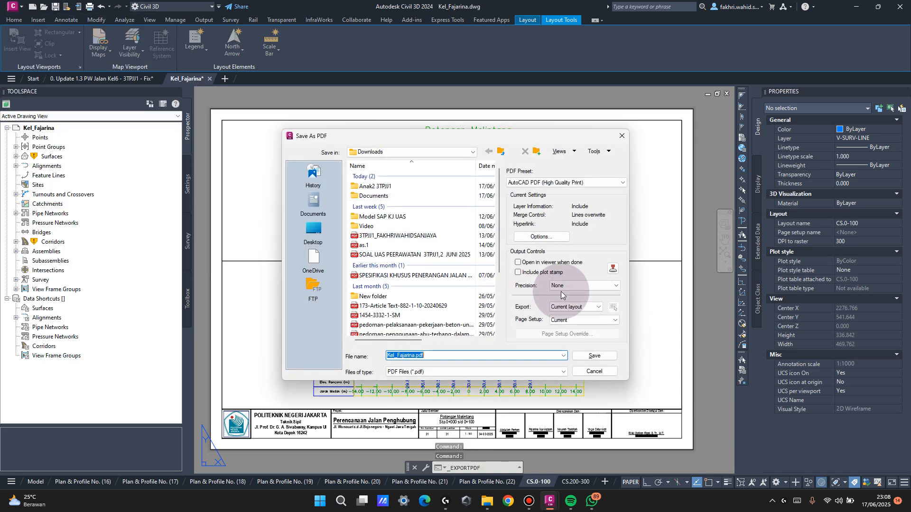
pyautogui.click(581, 306)
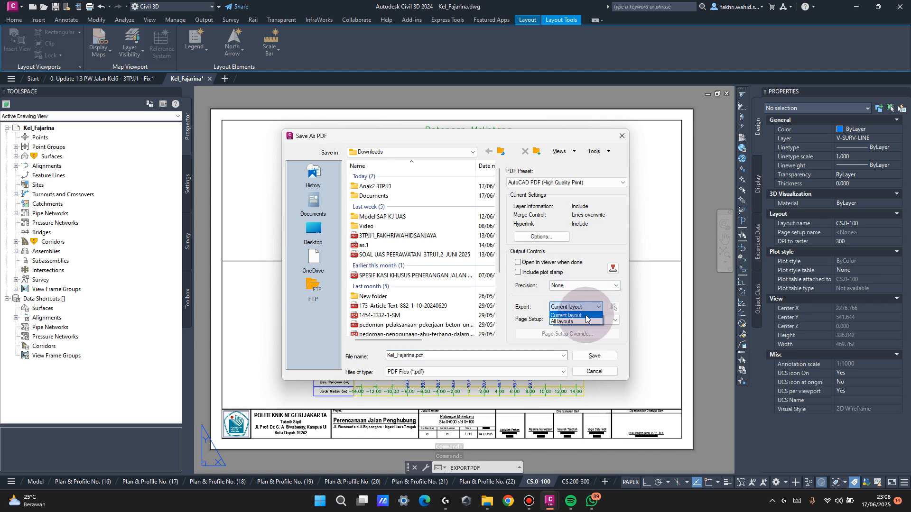
pyautogui.click(610, 372)
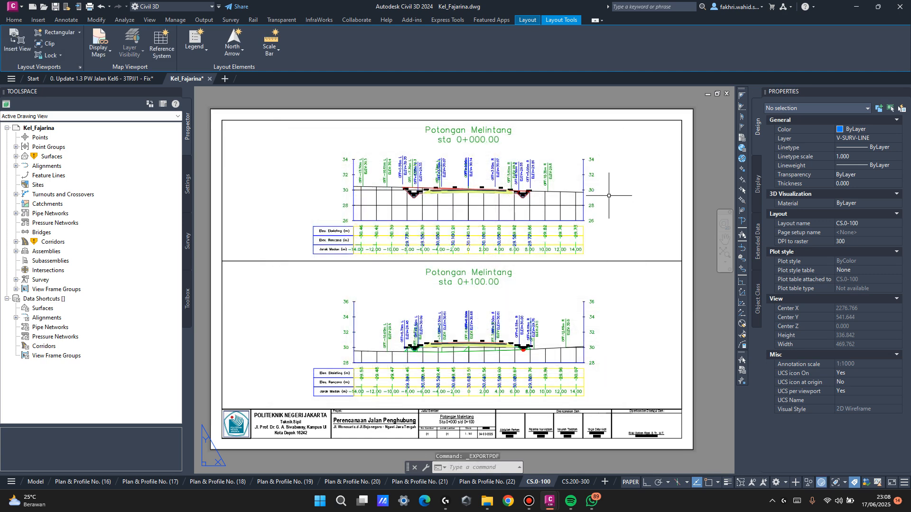
# Examine the drawing title, sheet number, scale and date in the CS.0-100 layout's title block.
pyautogui.scroll(6, 477, 330)
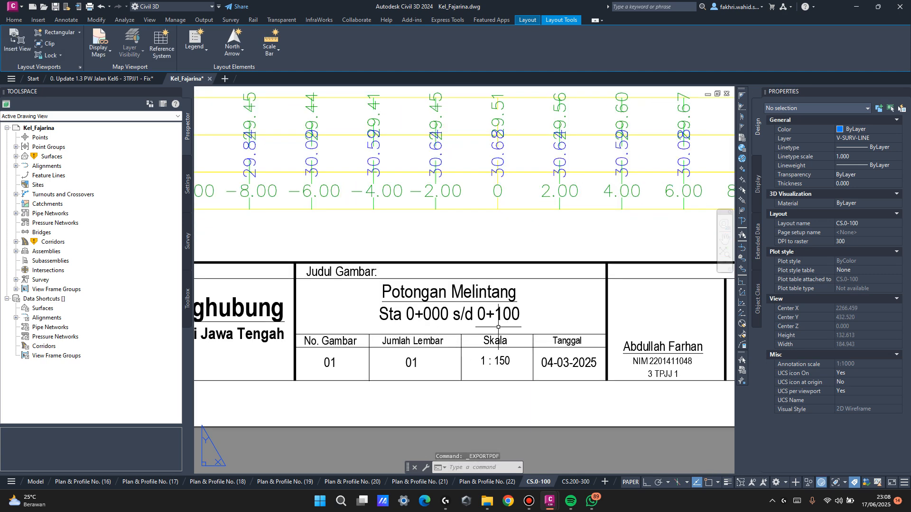
pyautogui.scroll(-3, 480, 298)
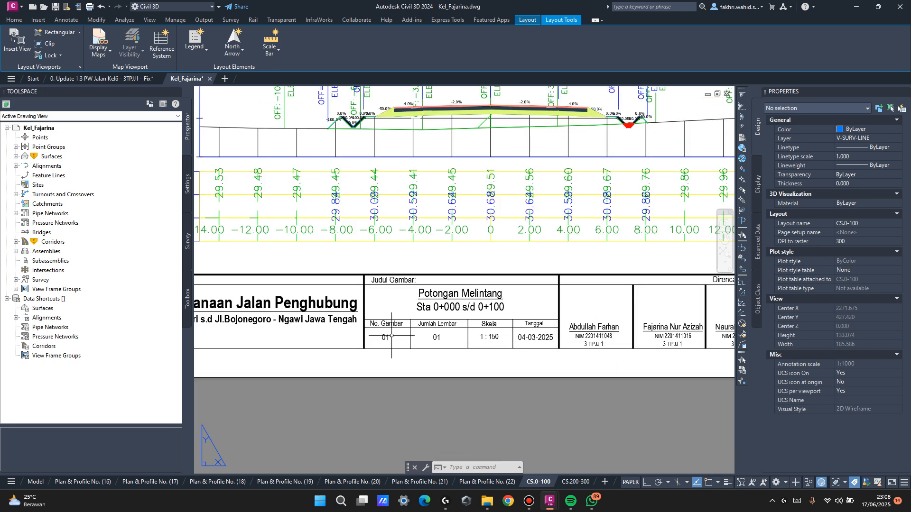
pyautogui.scroll(-6, 391, 336)
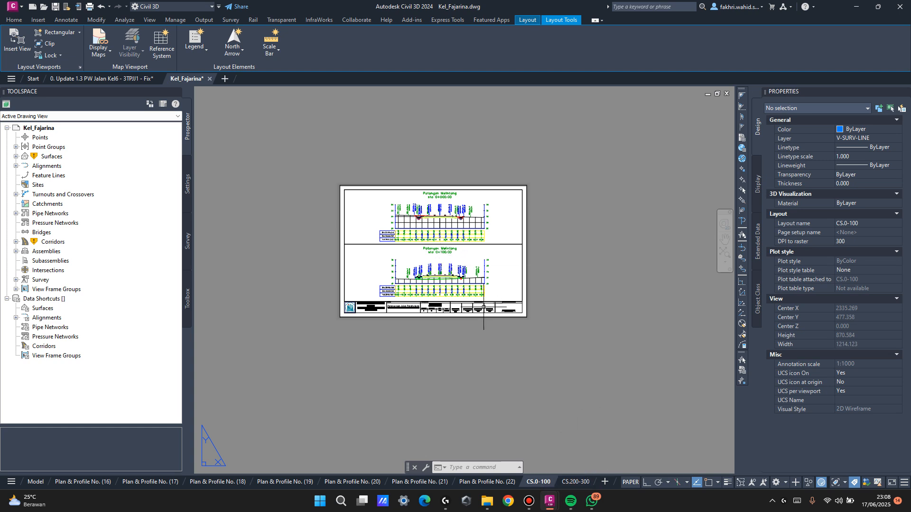
pyautogui.rightClick(579, 479)
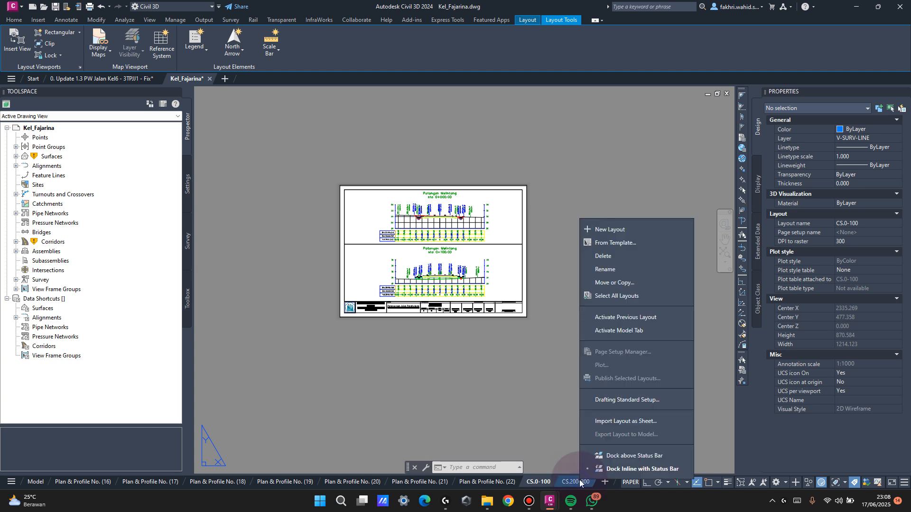
pyautogui.click(639, 288)
pyautogui.scroll(-3, 409, 333)
pyautogui.click(535, 169)
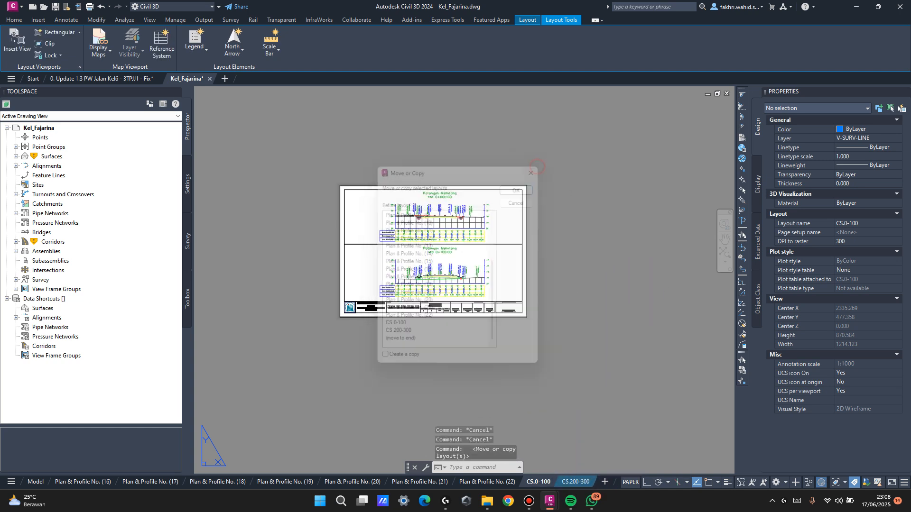